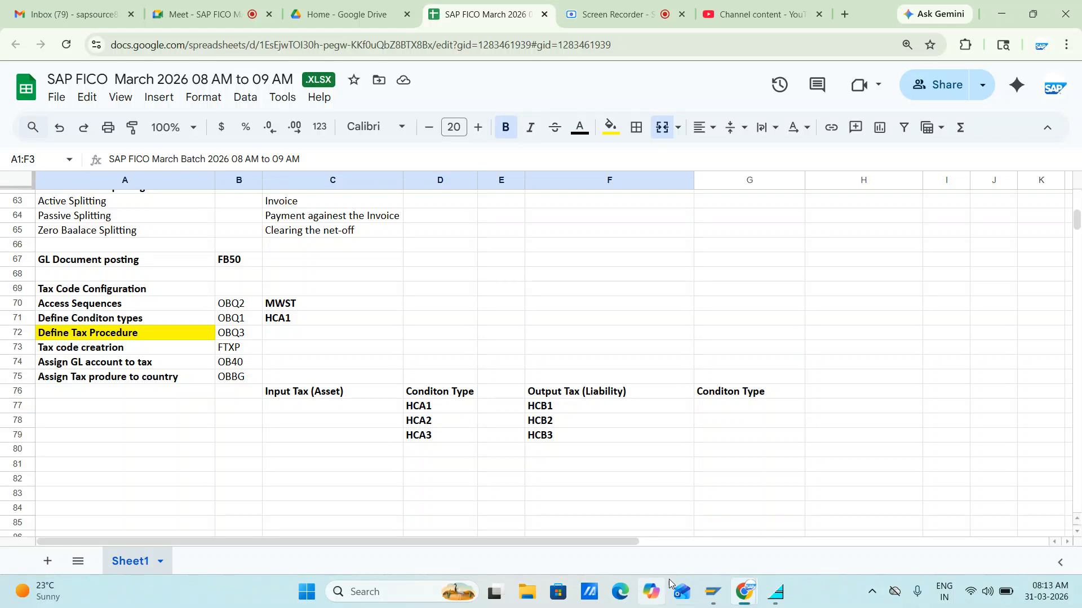
Step: Switch to SAP, view the tax procedures overview in transaction OBQ3 and leave it
mouse_move(713, 592)
left_click(735, 533)
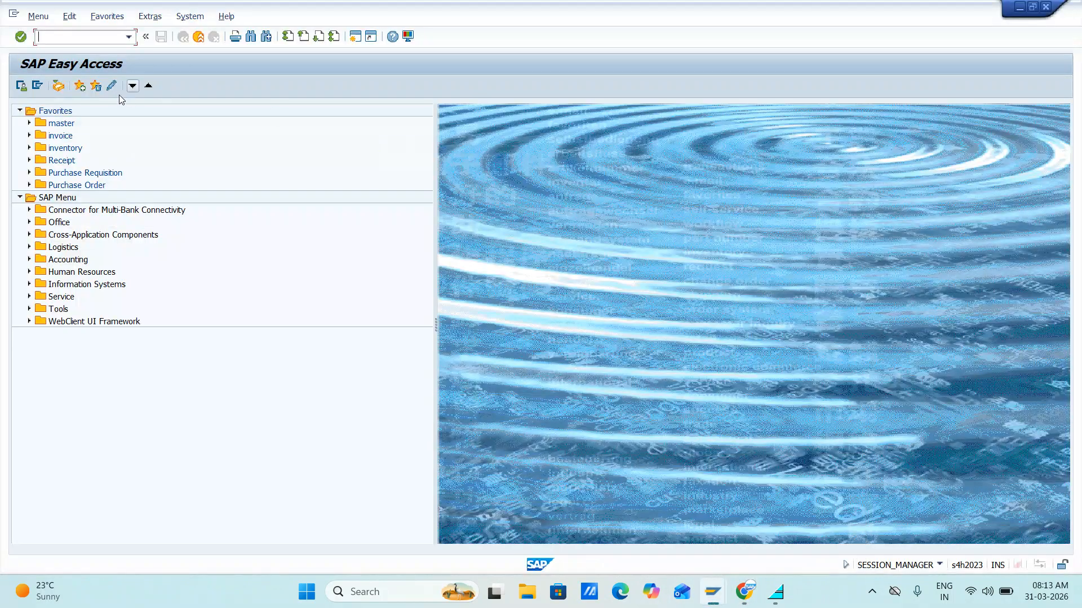
type("obq3")
key("Return")
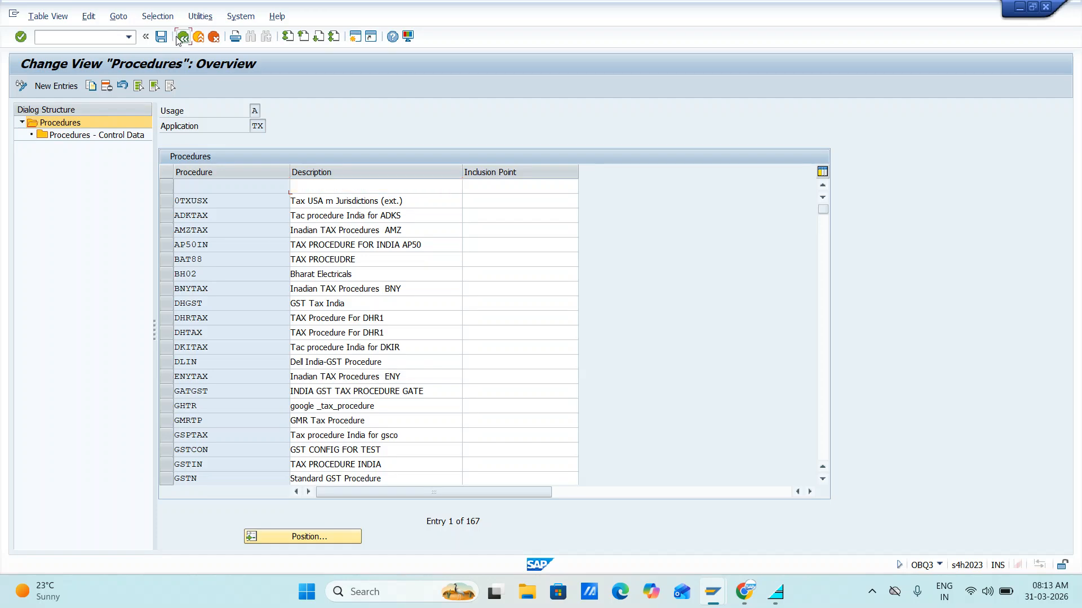
left_click(178, 39)
Step: Open transaction SIMG and launch Define Procedures under Check Calculation Procedure in the Tax on Sales/Purchases basic settings
type("simg")
key("Return")
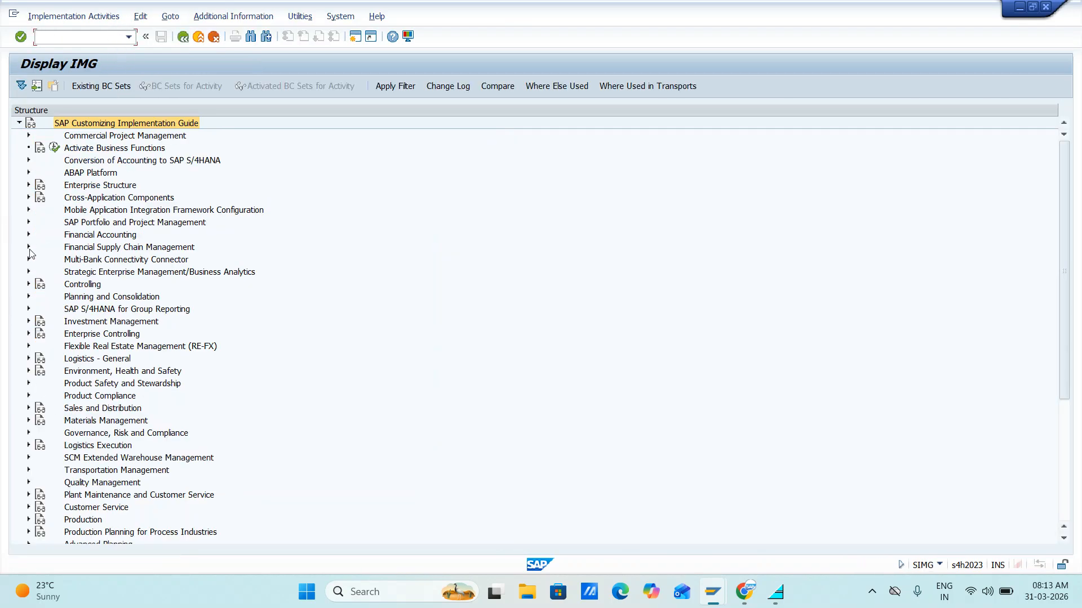
left_click(28, 235)
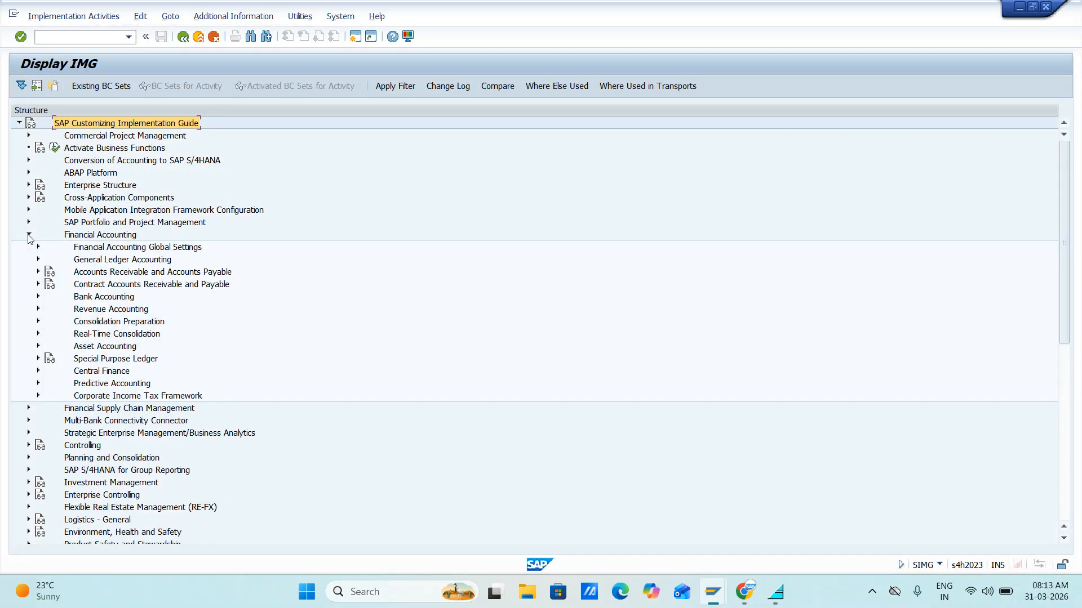
left_click(38, 247)
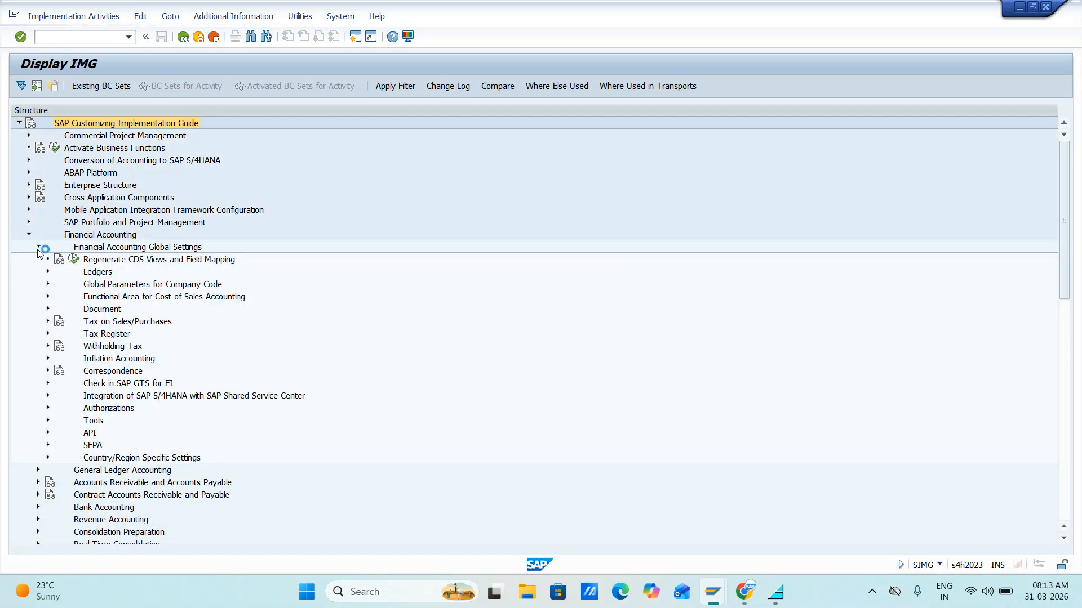
left_click(48, 321)
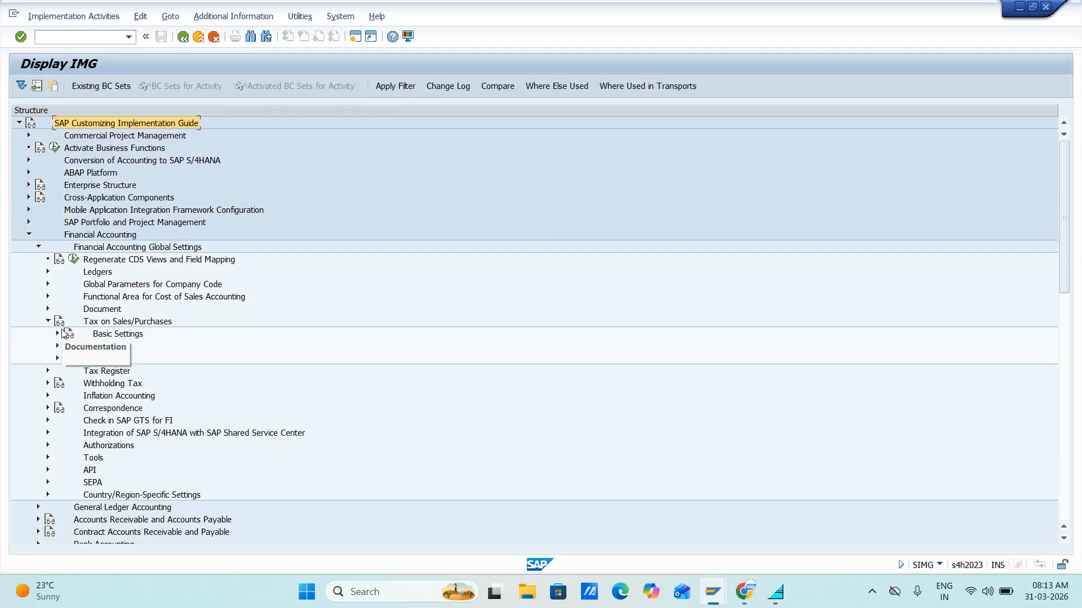
left_click(57, 334)
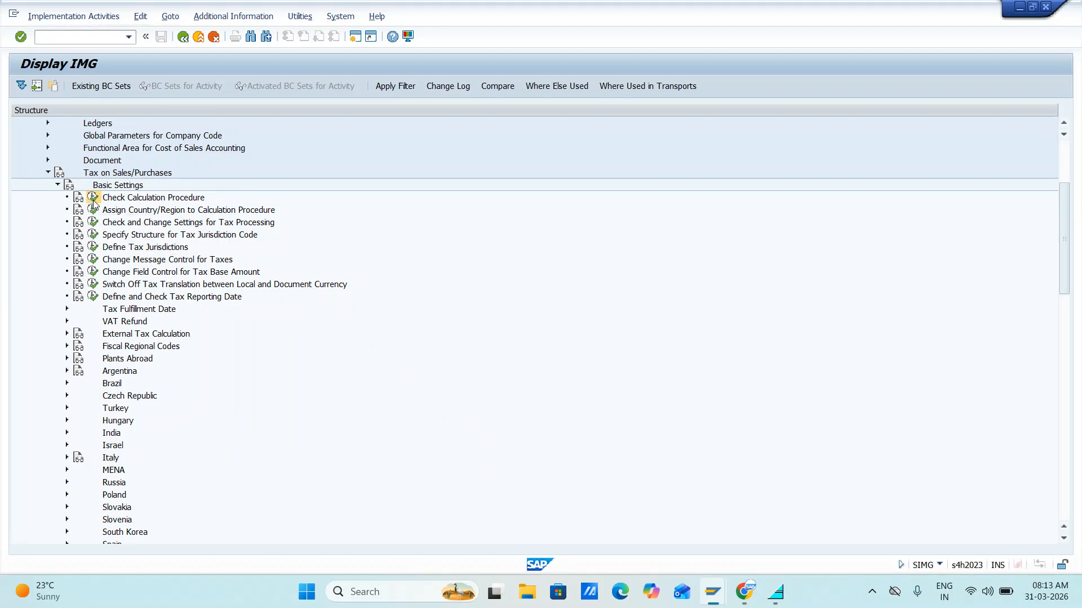
left_click(93, 197)
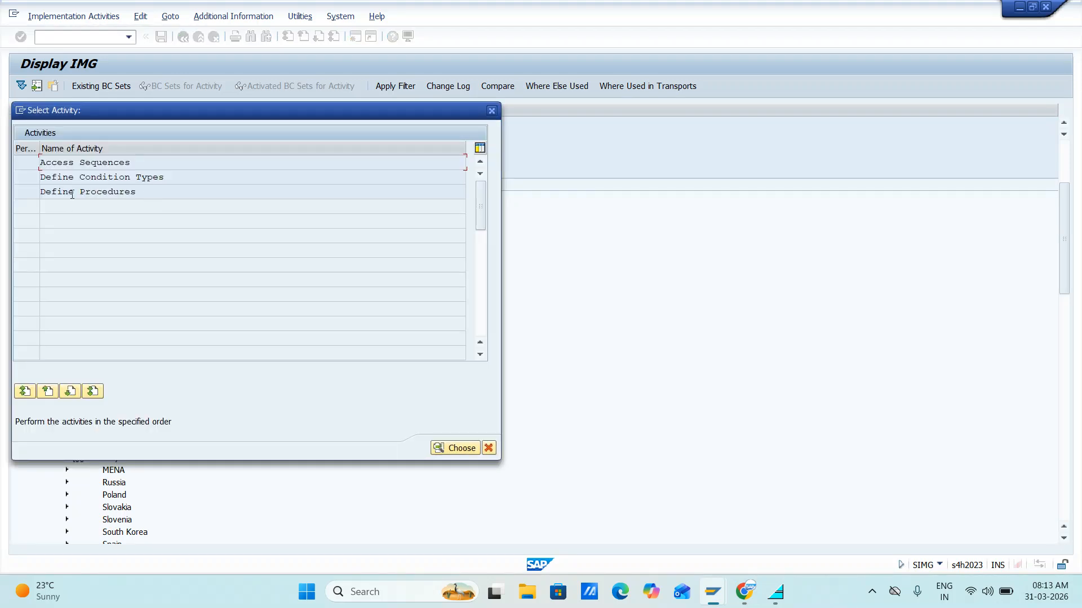
double_click(72, 192)
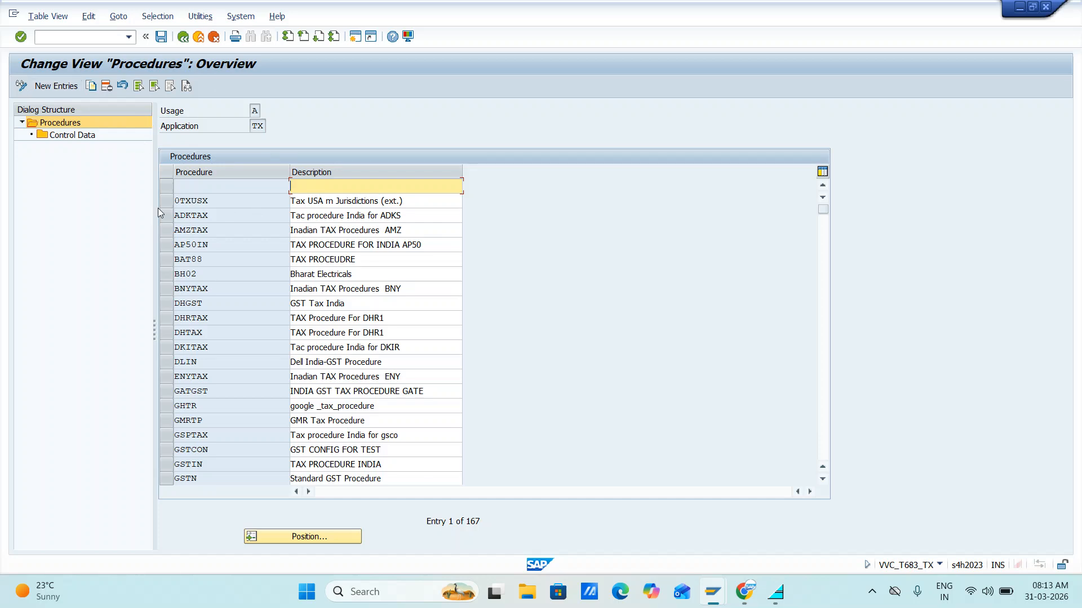
Step: Create a new tax procedure entry HCLTAX with the description "HCL TXC Procedure IN" and try to save it
left_click(56, 86)
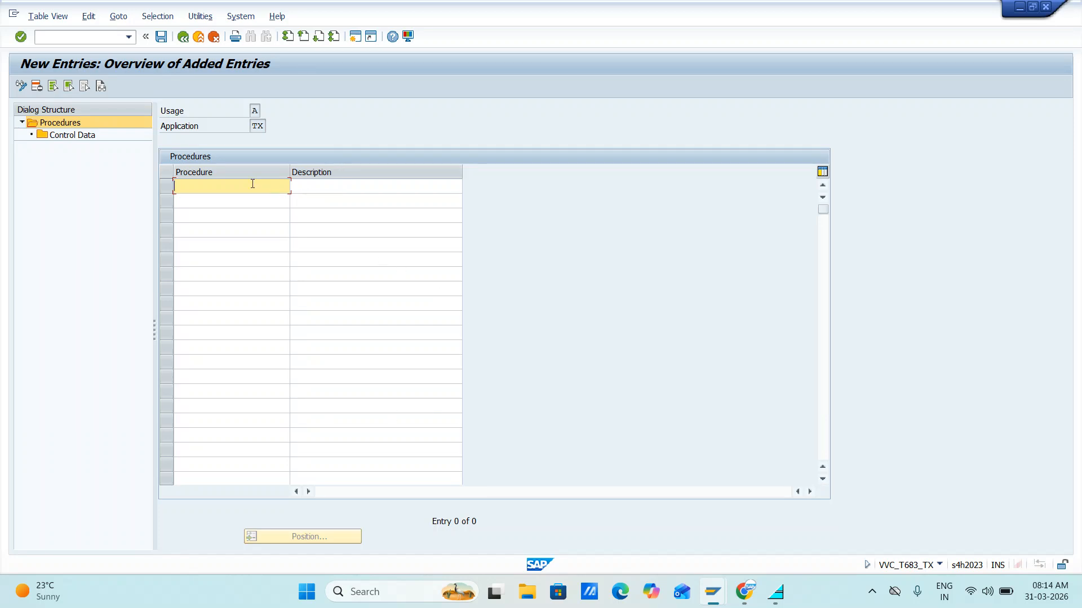
type("HCLTAX")
key("Tab")
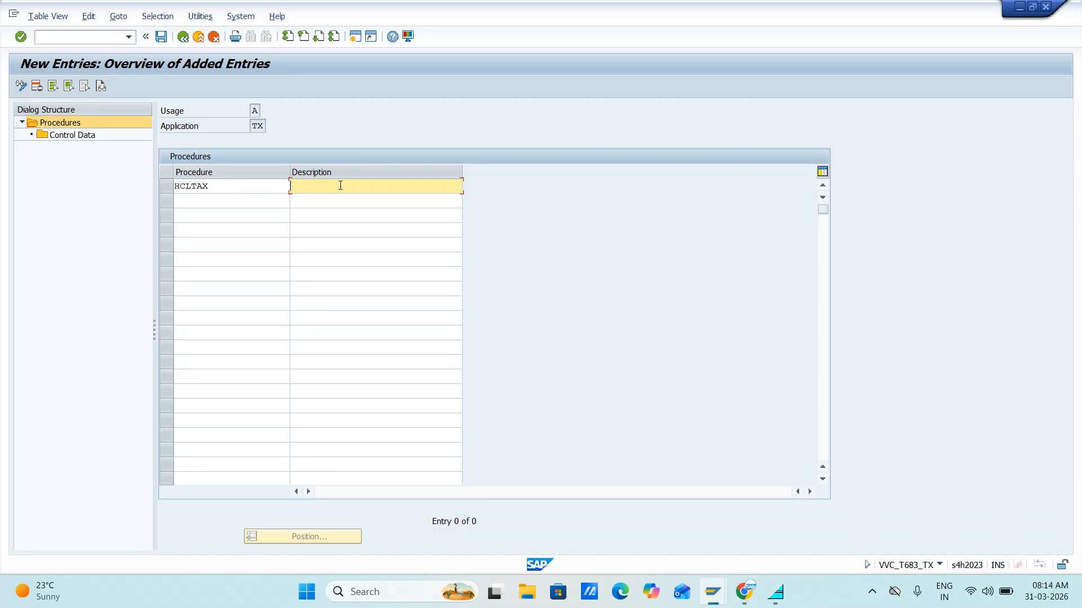
type("HCL TXC Procedire IN")
key("Left")
key("Left")
key("Left")
key("Left")
key("Left")
key("BackSpace")
type("u")
left_click(162, 39)
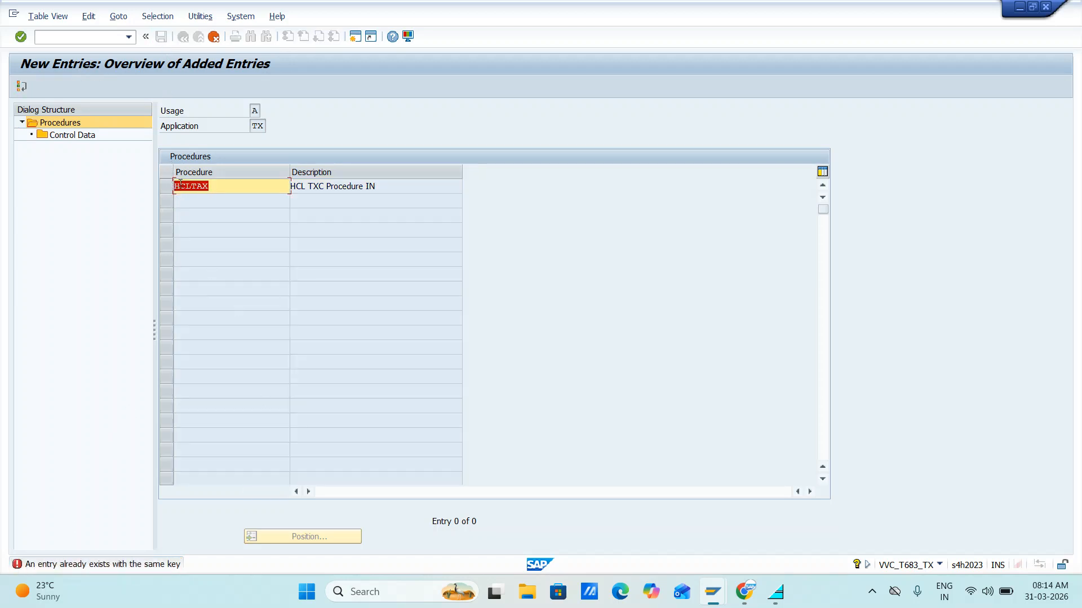
Step: Change the new procedure's key to HCTTAX and save the entry
left_click(196, 194)
key("BackSpace")
type("T")
left_click(171, 157)
key("Return")
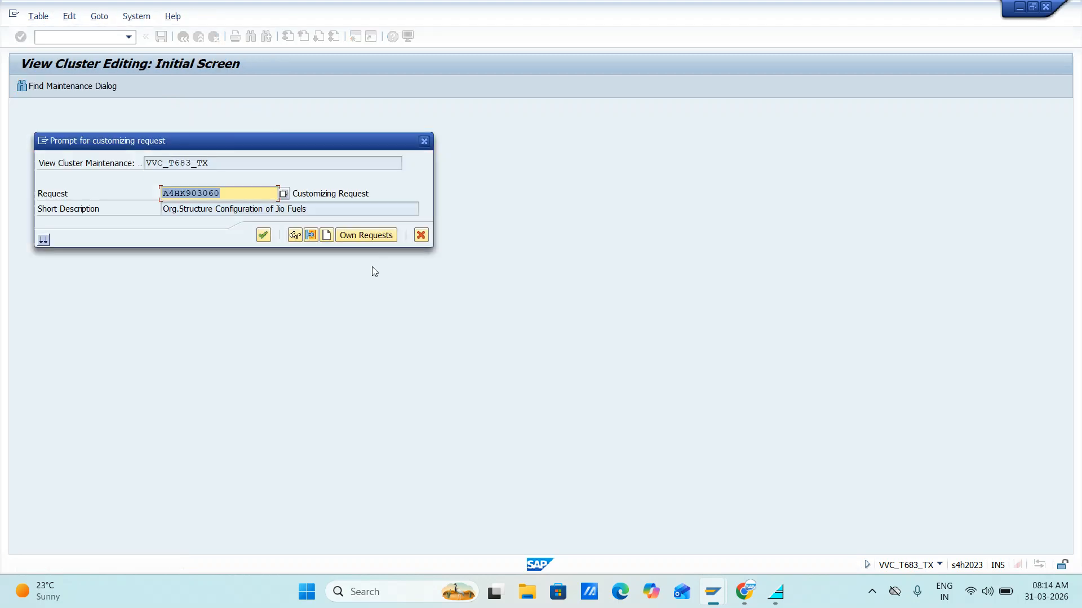
Step: Consult the course spreadsheet, then assign customizing request A4HK903314 to the procedure entry and confirm the save
key("BackSpace")
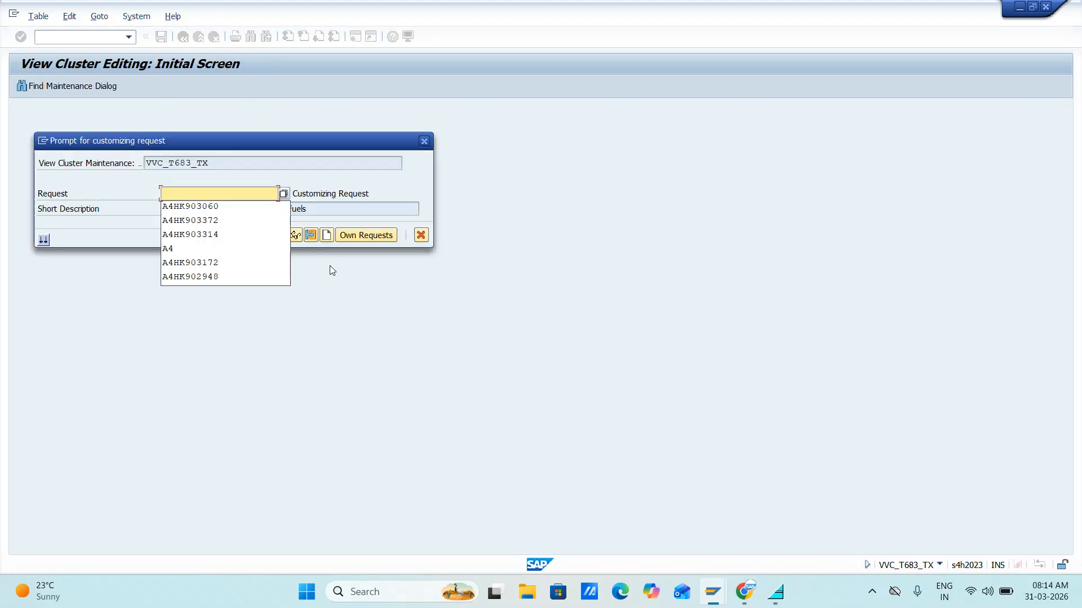
key("alt+Tab")
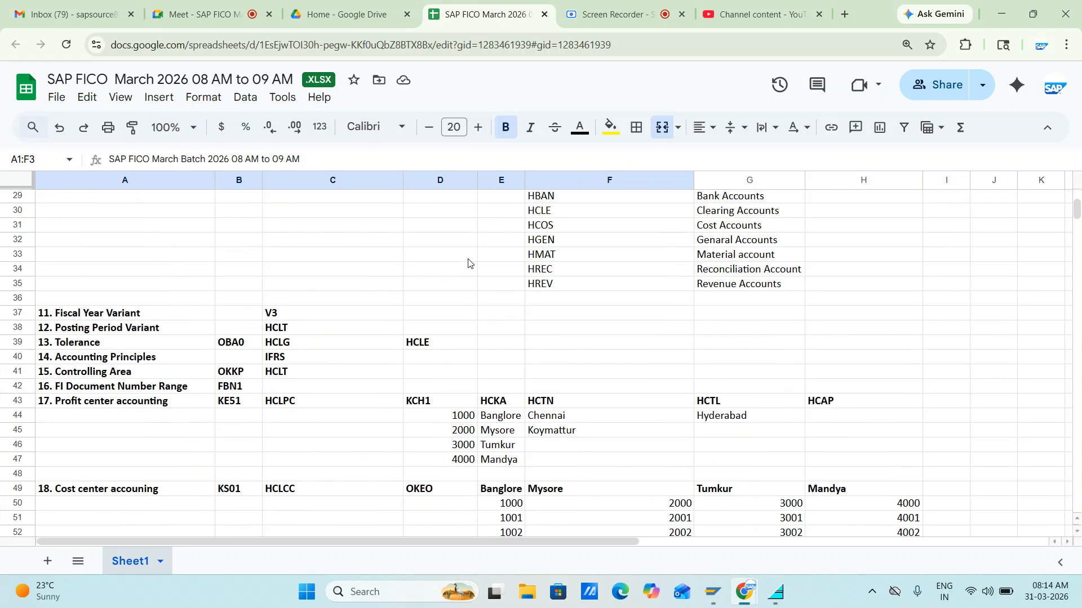
scroll(467, 263, "up", 10)
key("alt+Tab")
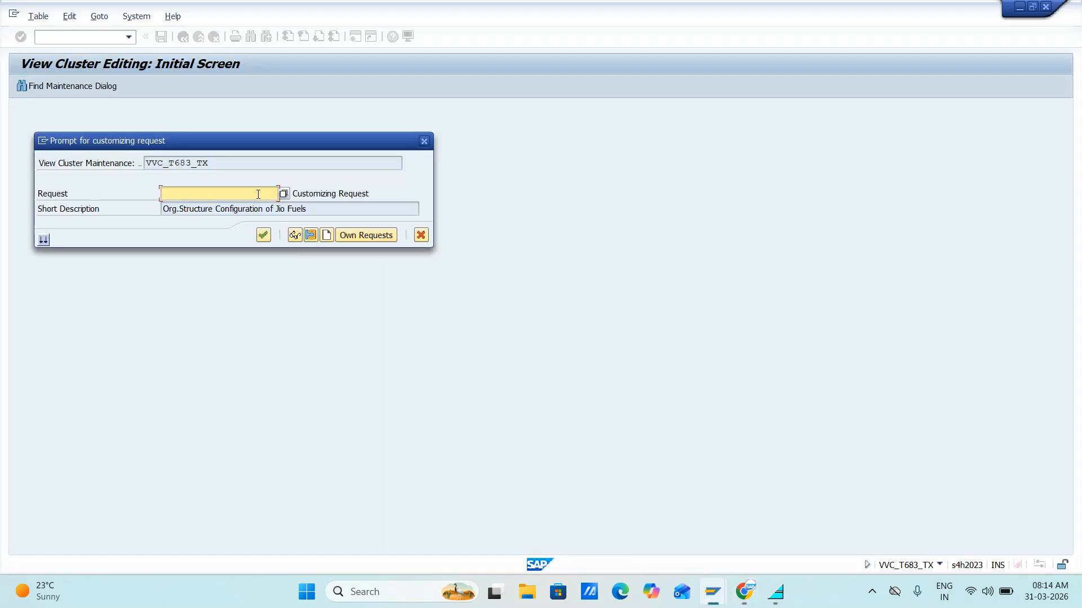
left_click(258, 194)
left_click(213, 234)
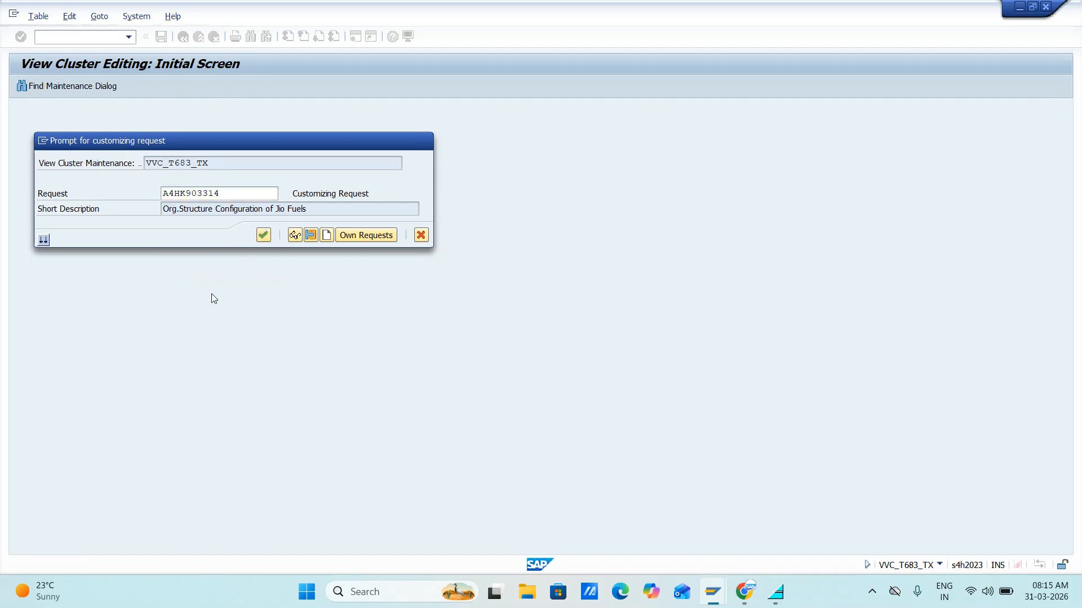
key("Return")
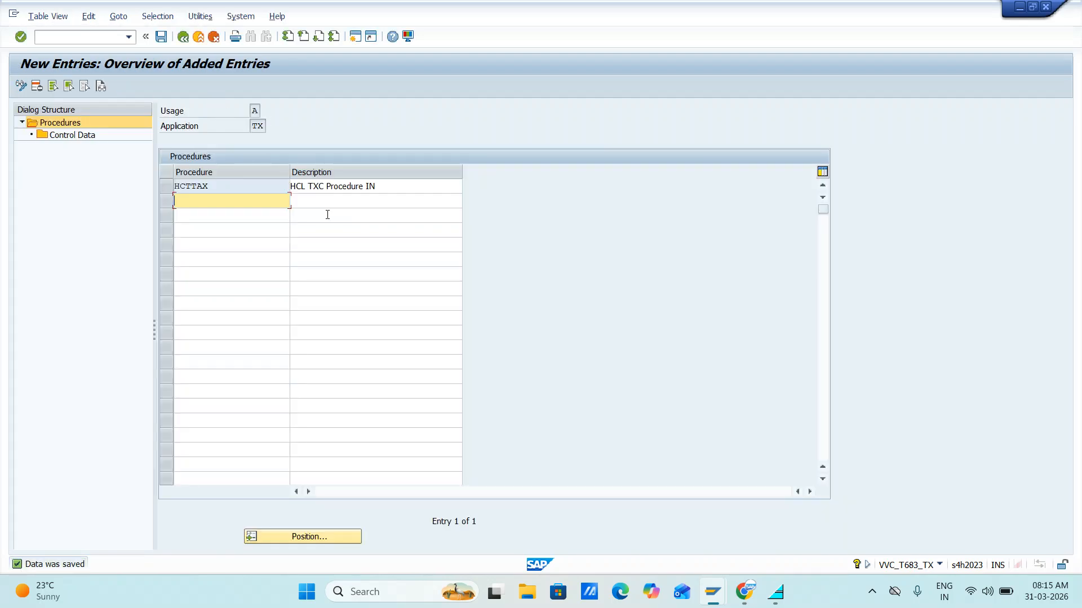
Step: Check the tax configuration notes in the spreadsheet, then open the control data of procedure HCTTAX in SAP
key("alt+Tab")
scroll(332, 333, "down", 15)
scroll(333, 334, "down", 1)
key("alt+Tab")
left_click(165, 188)
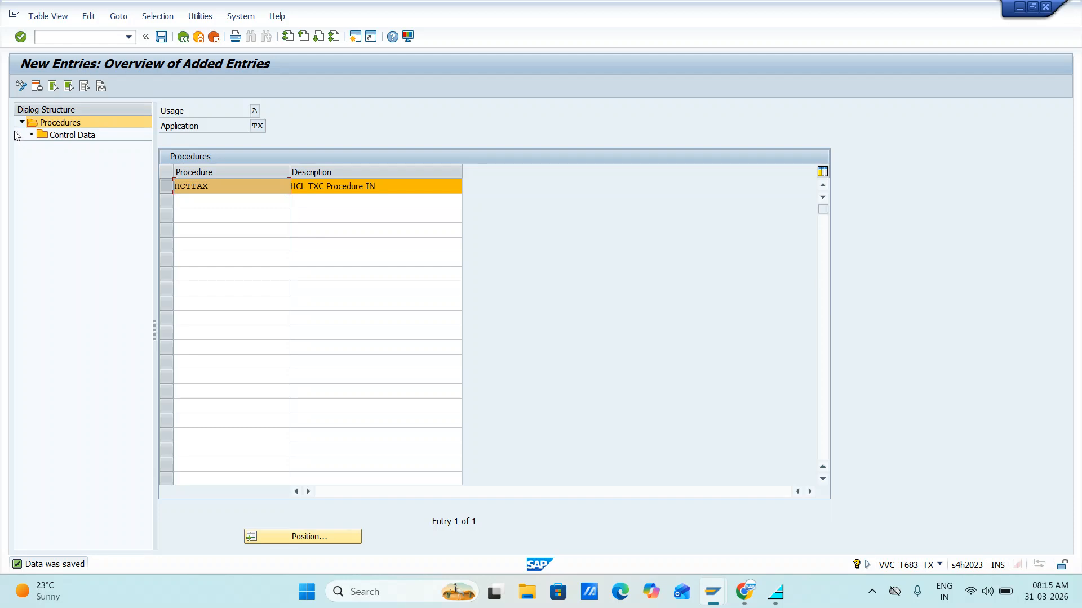
left_click(70, 135)
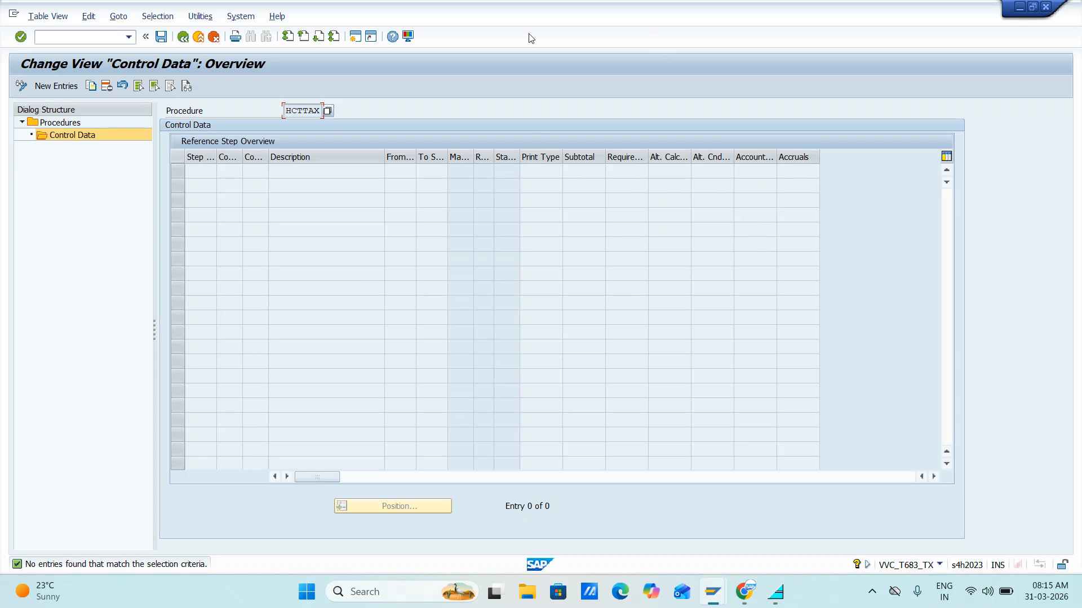
Step: In a new session, open SIMG and examine the Calculation and Basic Settings activities under Tax on Sales/Purchases, including Tax Fulfillment Date
left_click(355, 38)
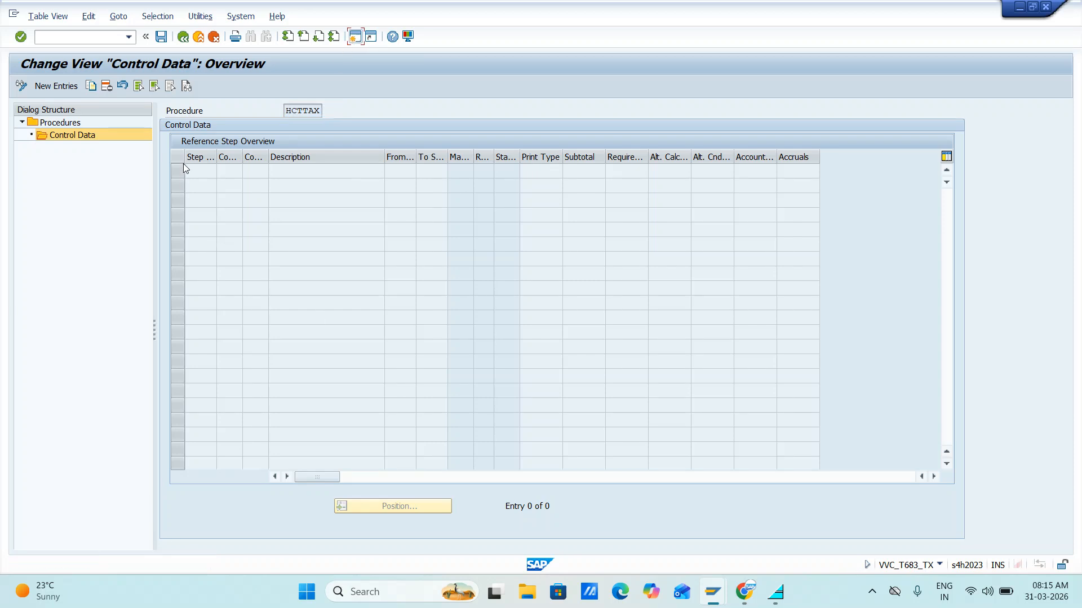
type("s")
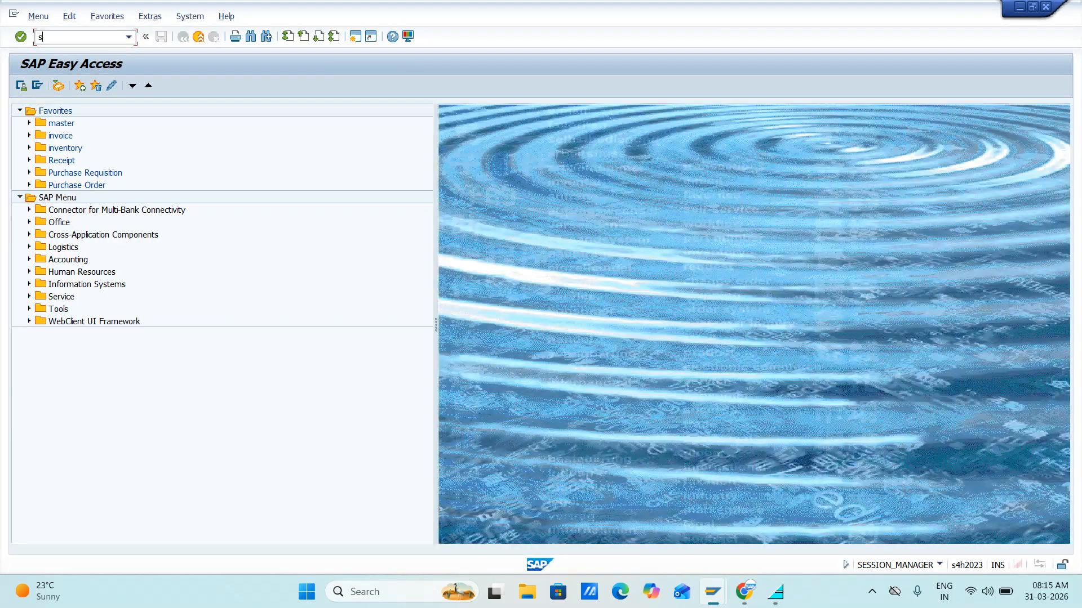
type("img")
key("Return")
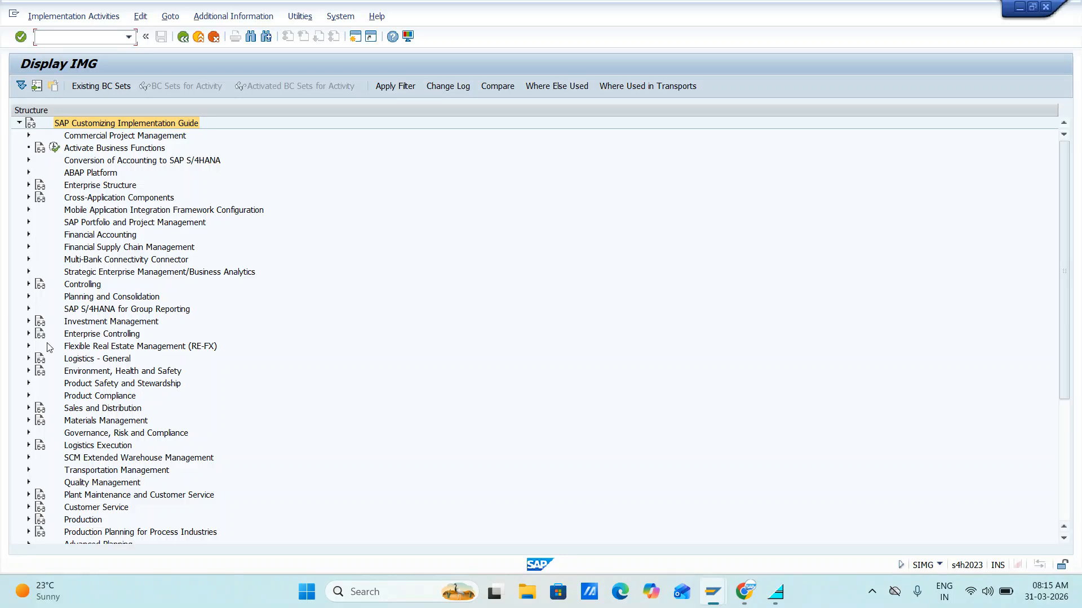
left_click(29, 234)
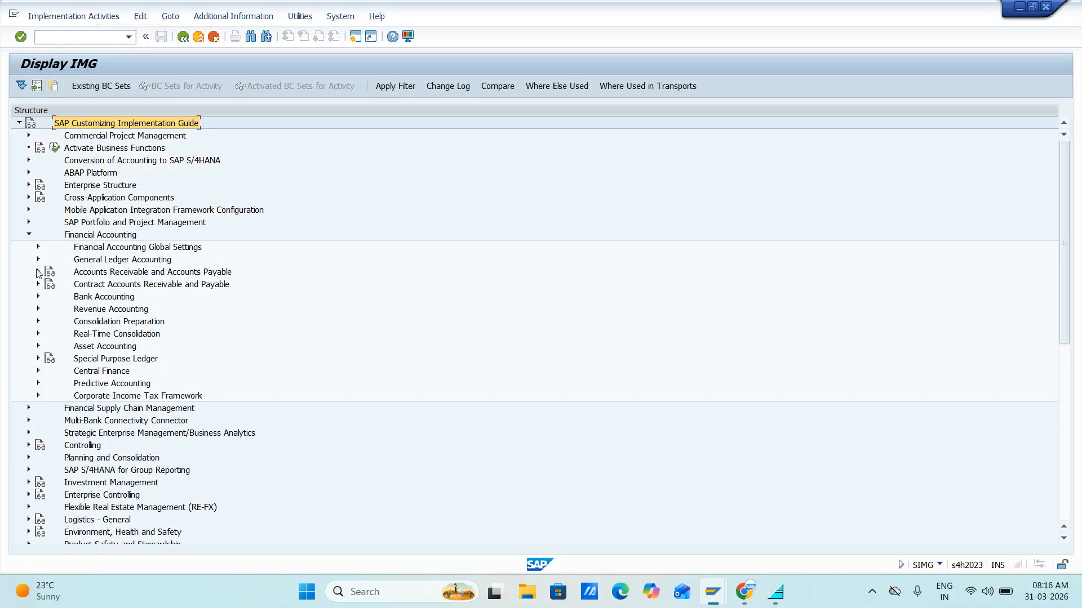
left_click(39, 247)
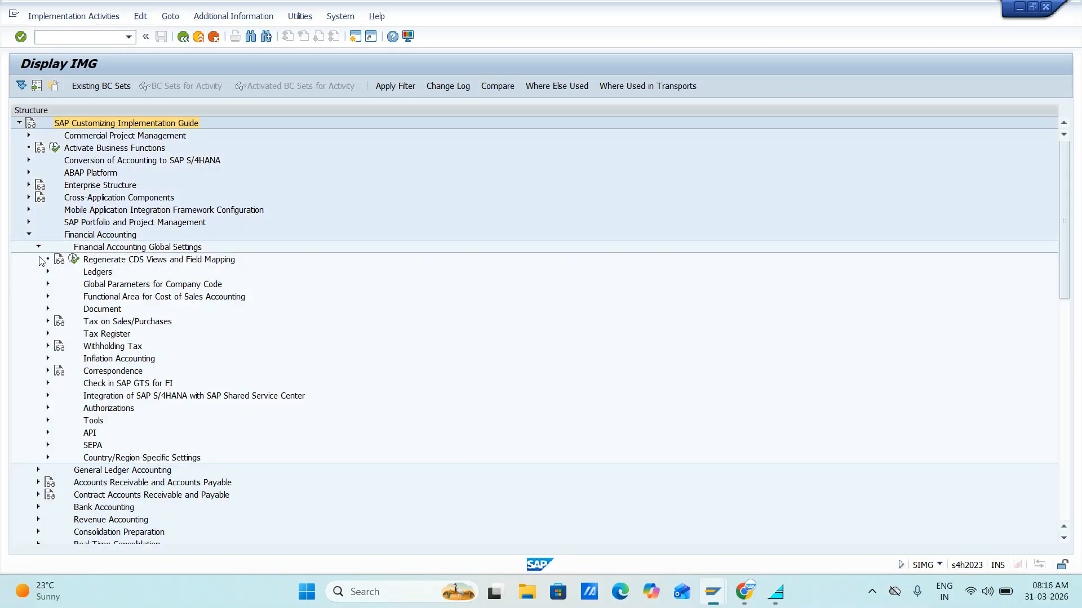
left_click(47, 322)
left_click(57, 346)
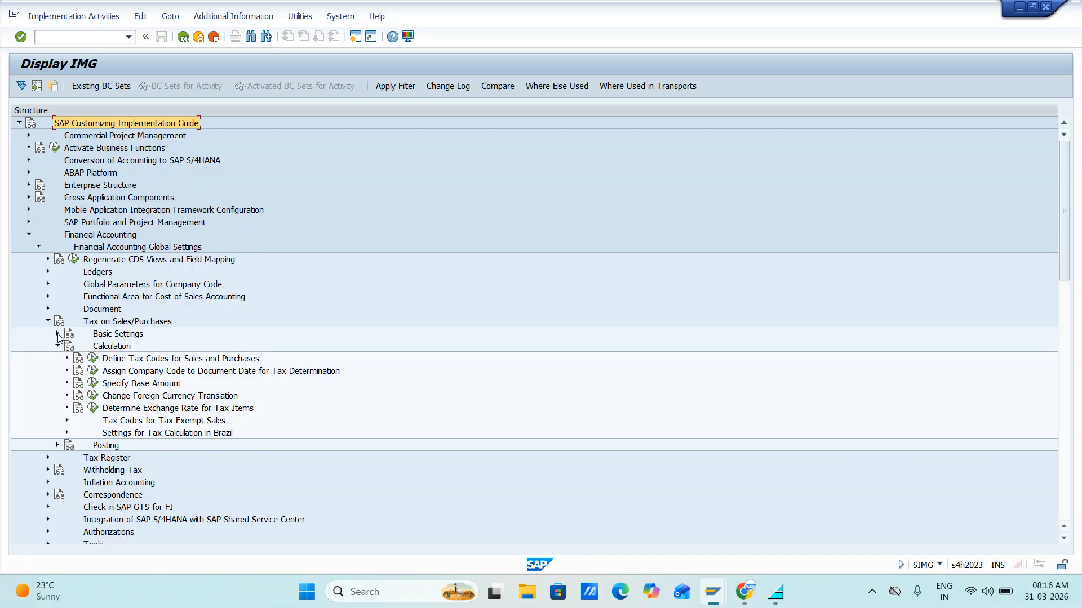
left_click(58, 334)
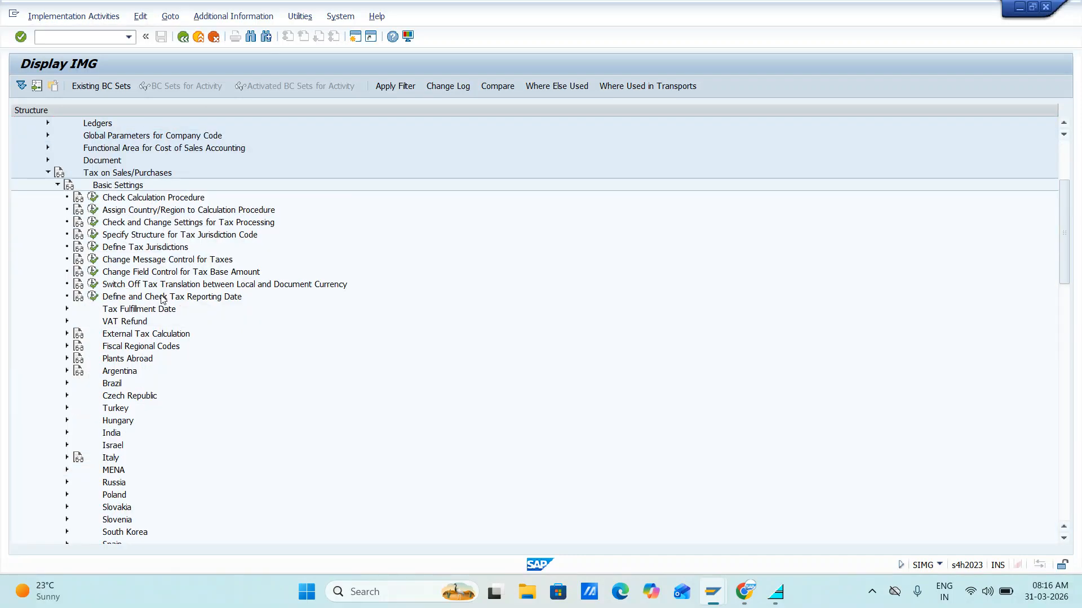
left_click(67, 310)
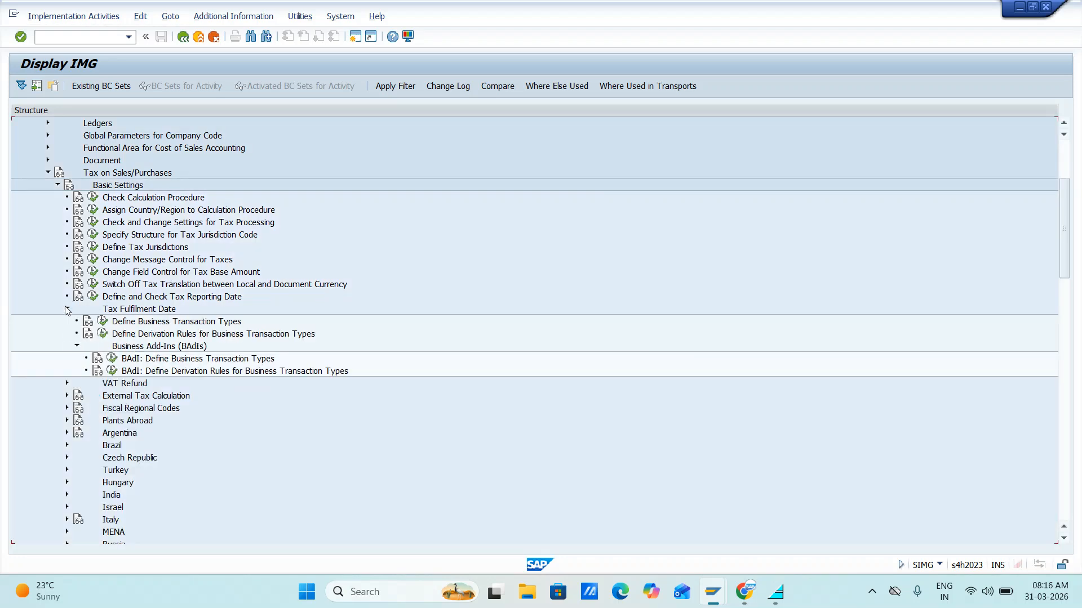
left_click(67, 309)
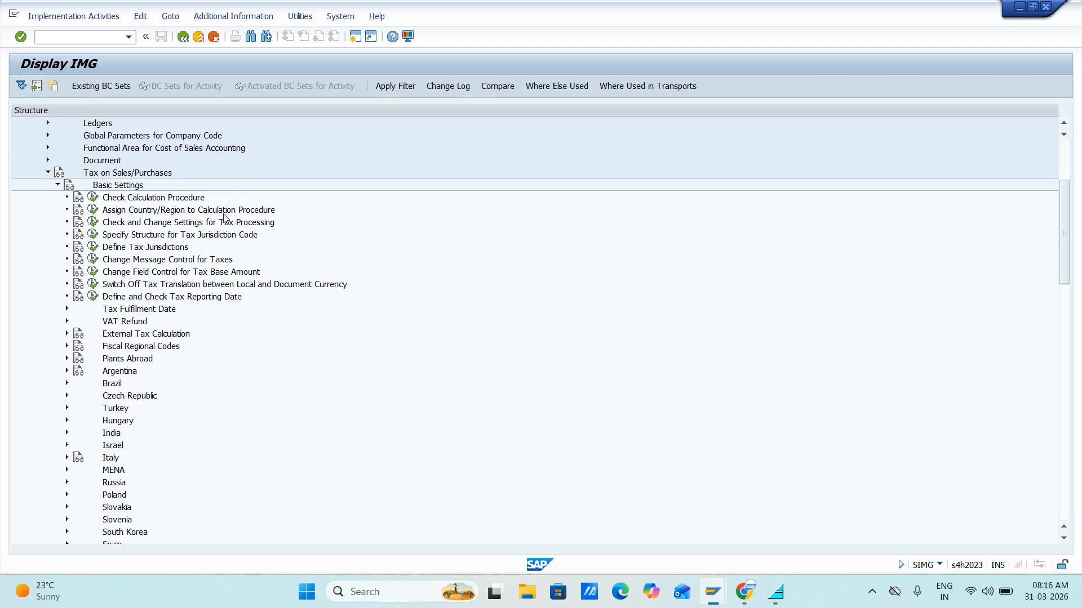
Step: Return to the window with the control data of procedure HCTTAX and leave that view
key("alt+Tab")
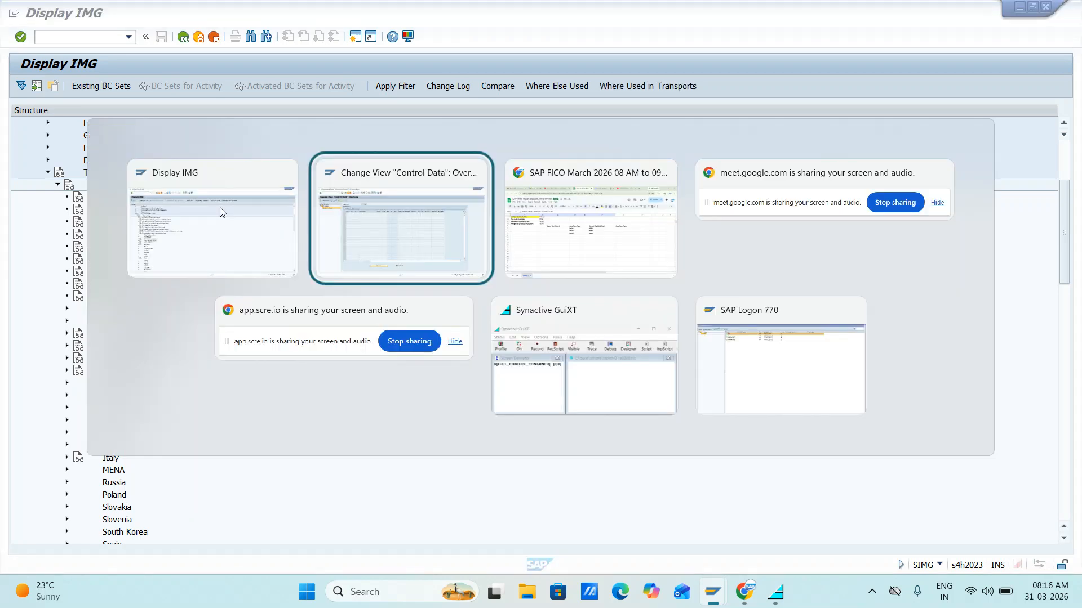
key("alt+shift+Tab")
key("alt+Tab")
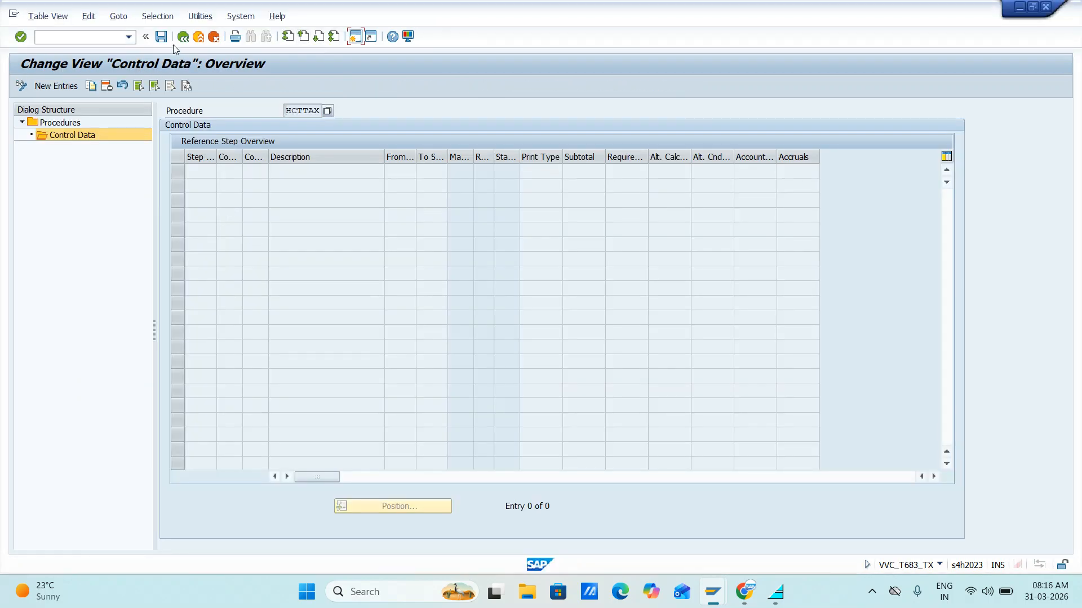
left_click(179, 40)
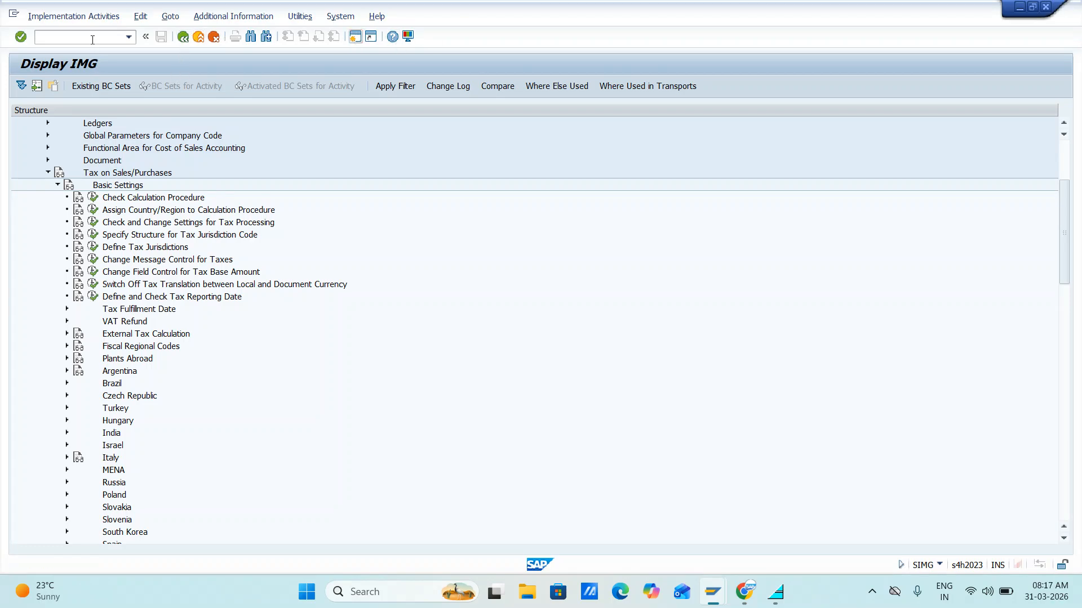
Step: View the condition element choices in transaction OBYZ and close the selection
type("obq3")
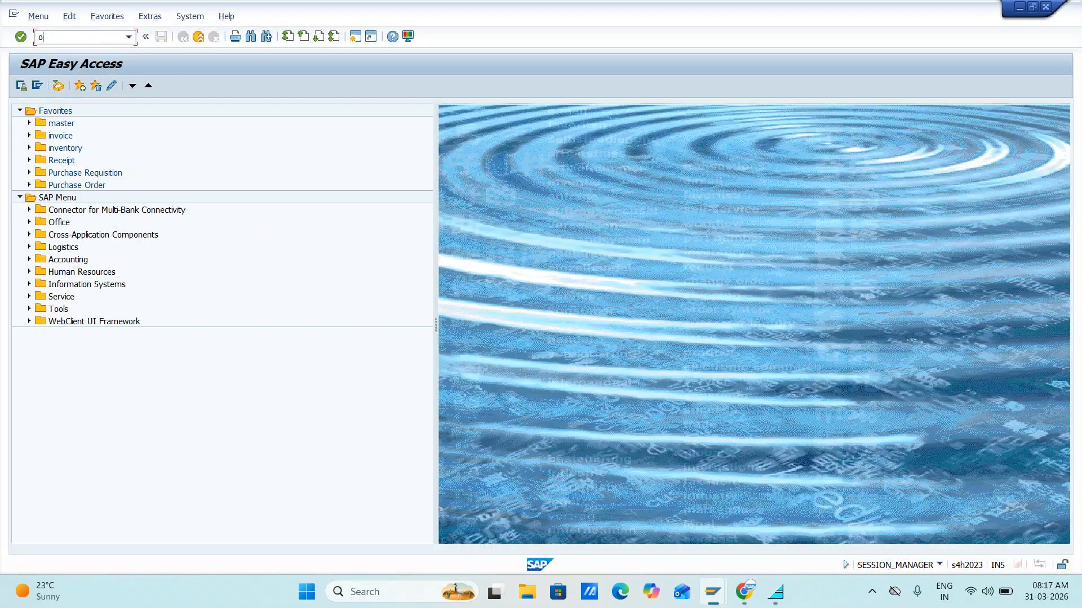
key("Return")
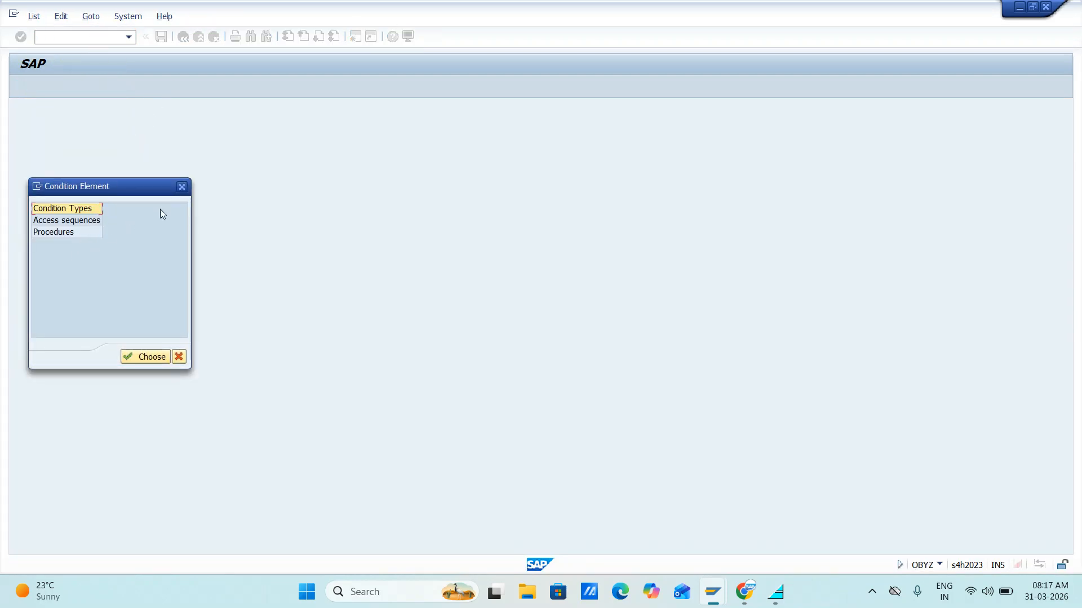
left_click(182, 187)
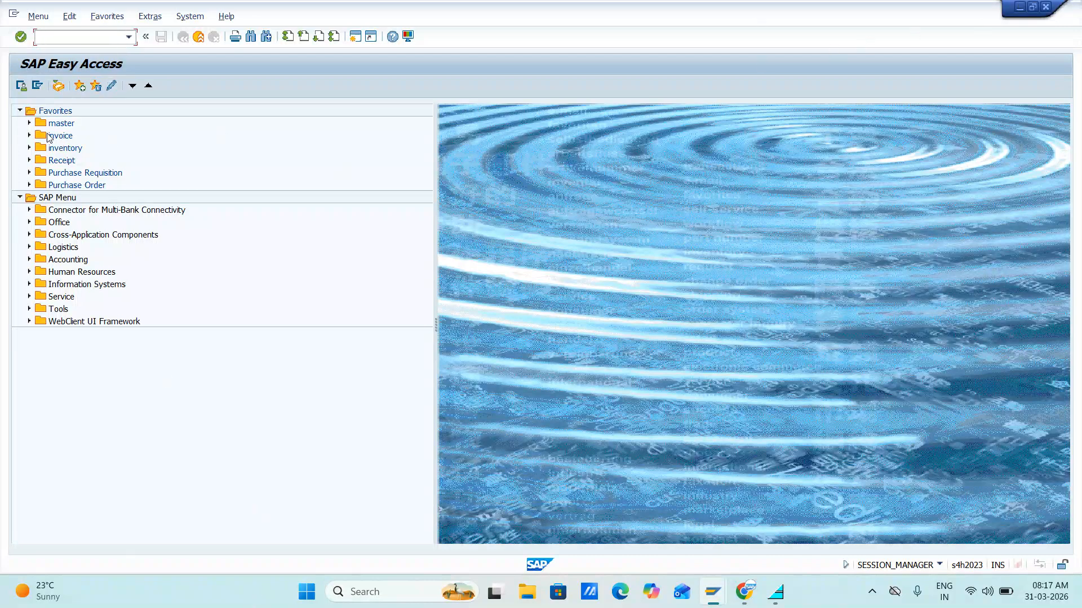
Step: View the automatic posting procedures for taxes on sales/purchases in transaction OB40, and leave the overview
type("ob40")
key("Return")
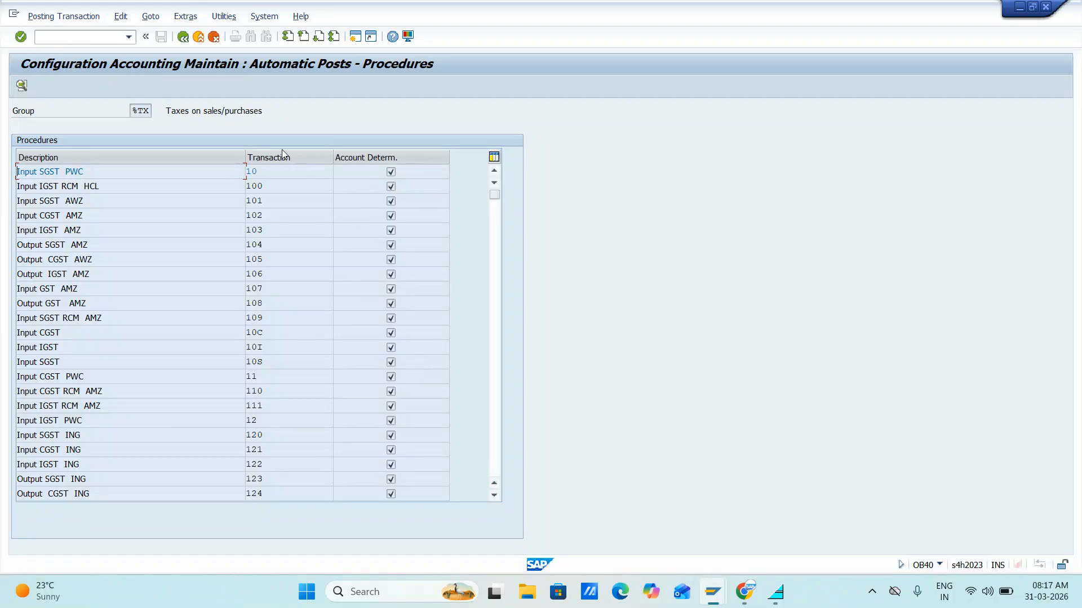
left_click(184, 39)
Step: Return to the IMG session and examine the activities in the Calculation and Posting nodes under Tax on Sales/Purchases
key("alt+Tab")
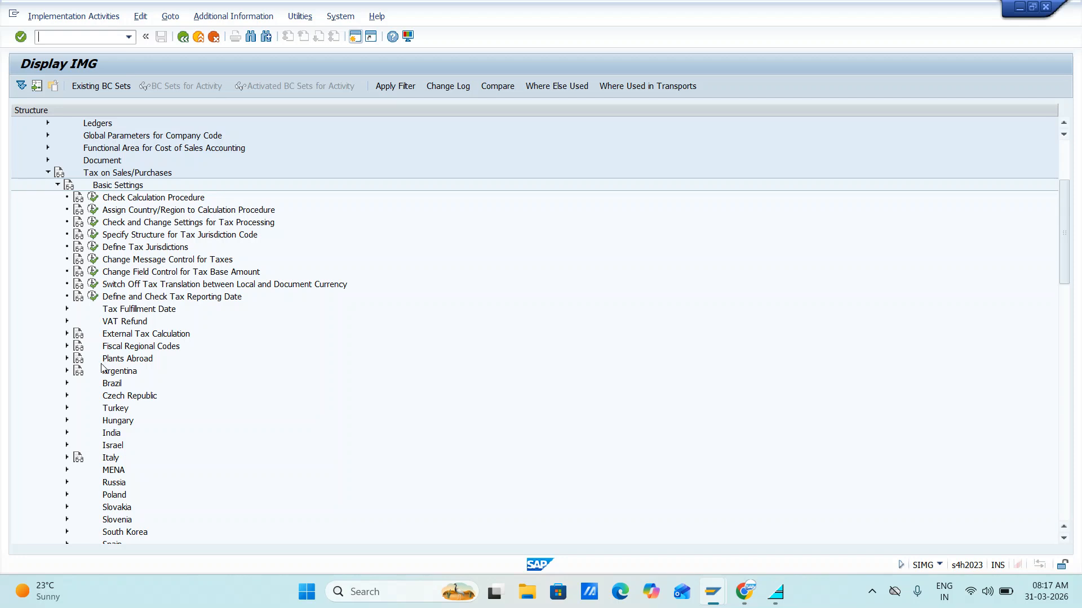
left_click(57, 185)
left_click(57, 198)
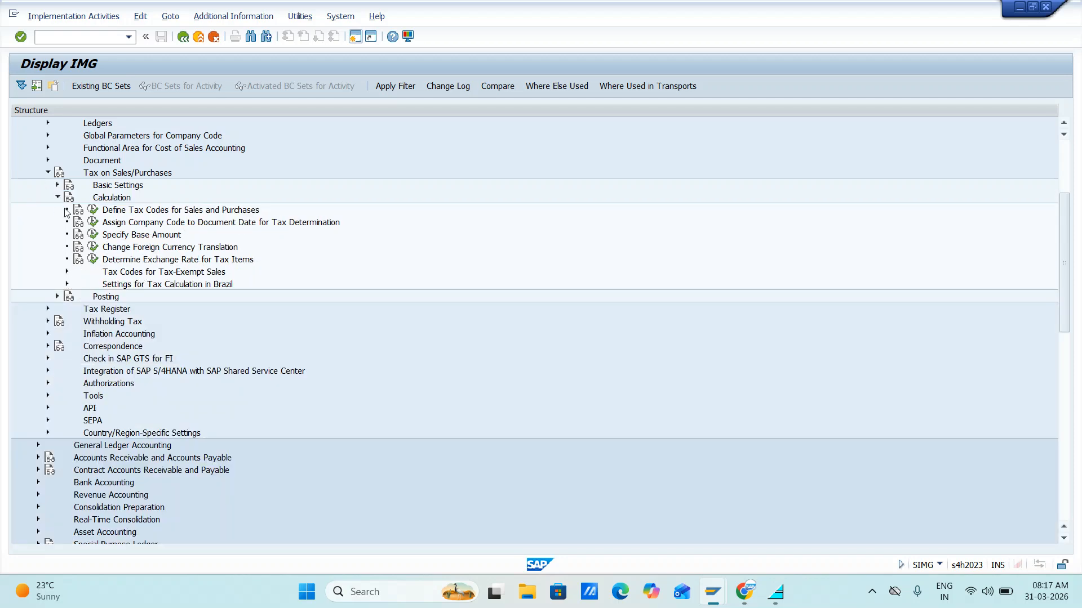
left_click(66, 284)
left_click(67, 247)
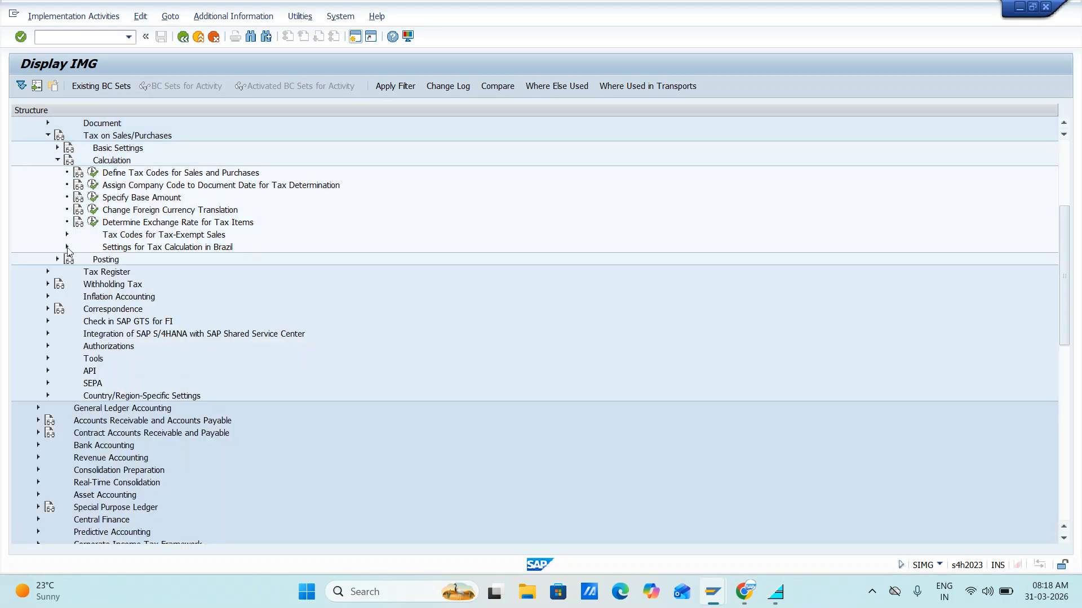
left_click(67, 234)
left_click(67, 234)
left_click(57, 259)
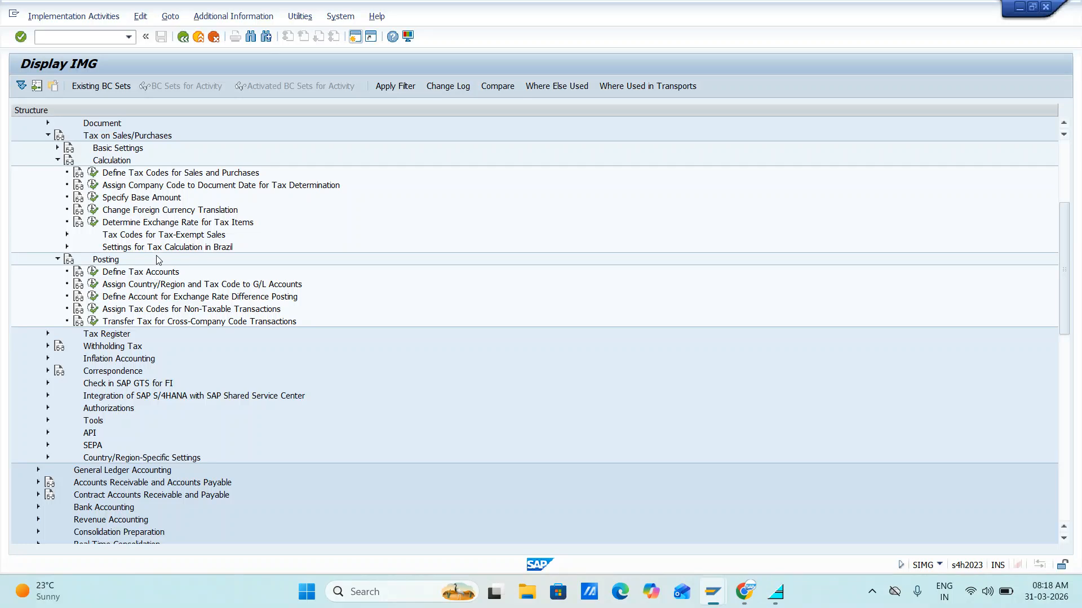
left_click(57, 161)
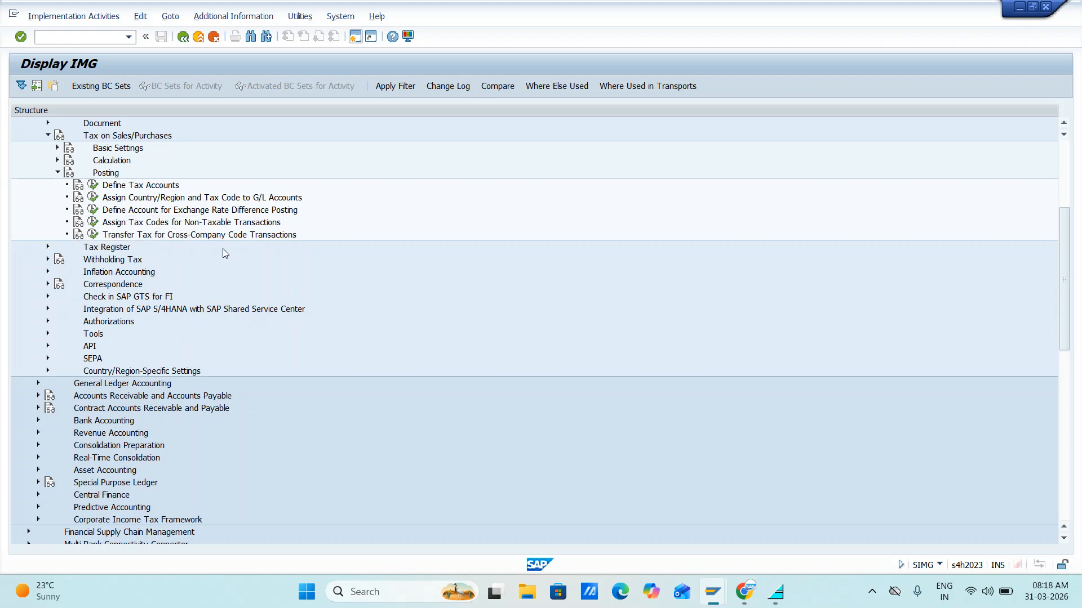
Step: Open the Define Tax Accounts activity under Posting and look through the posting key list for the India GST transactions
left_click(93, 185)
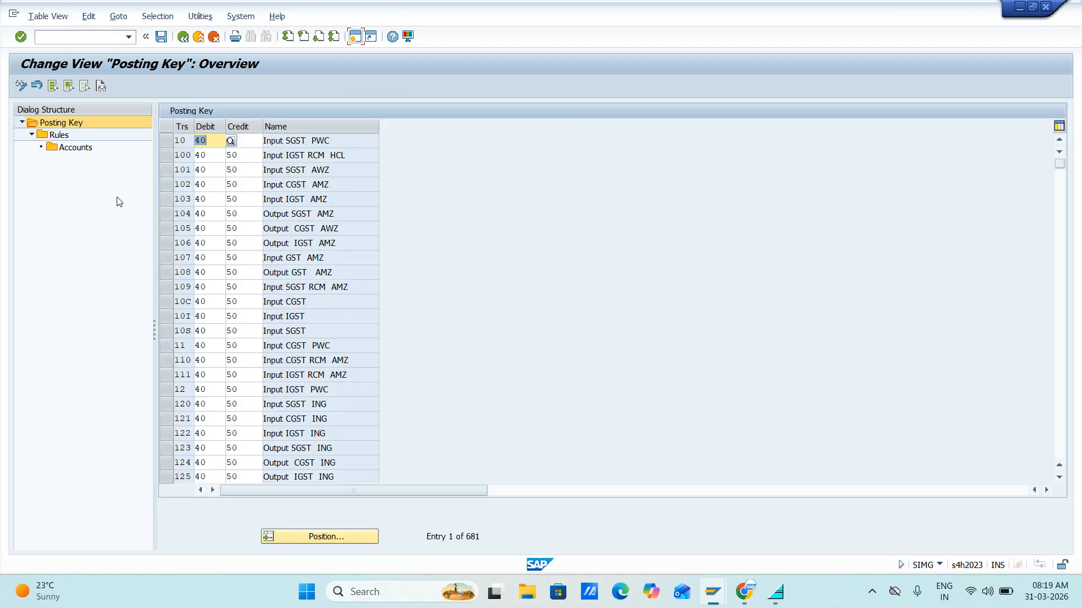
left_click(182, 38)
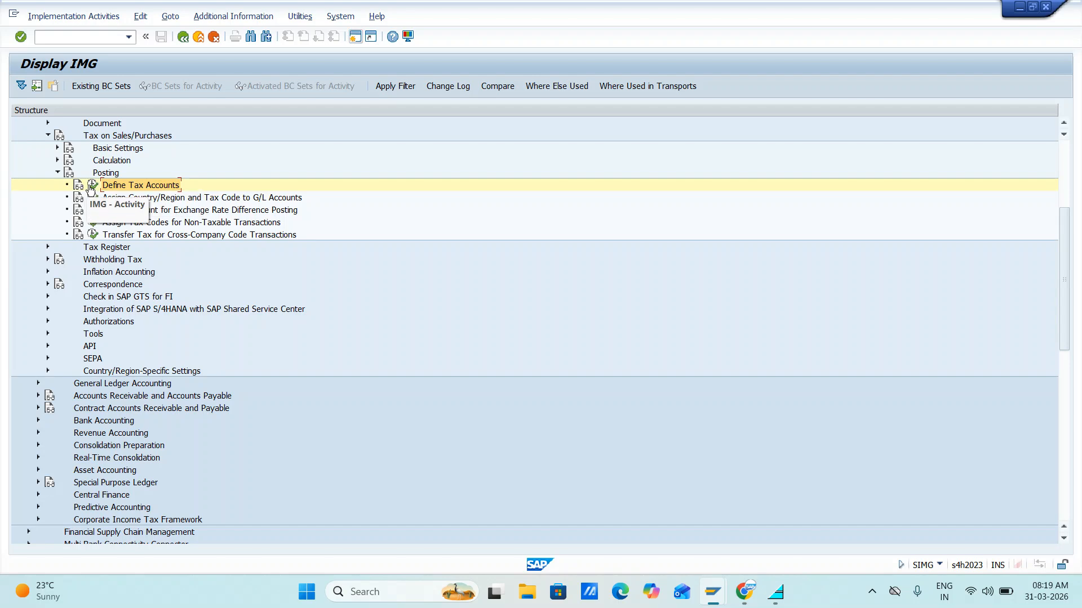
left_click(92, 186)
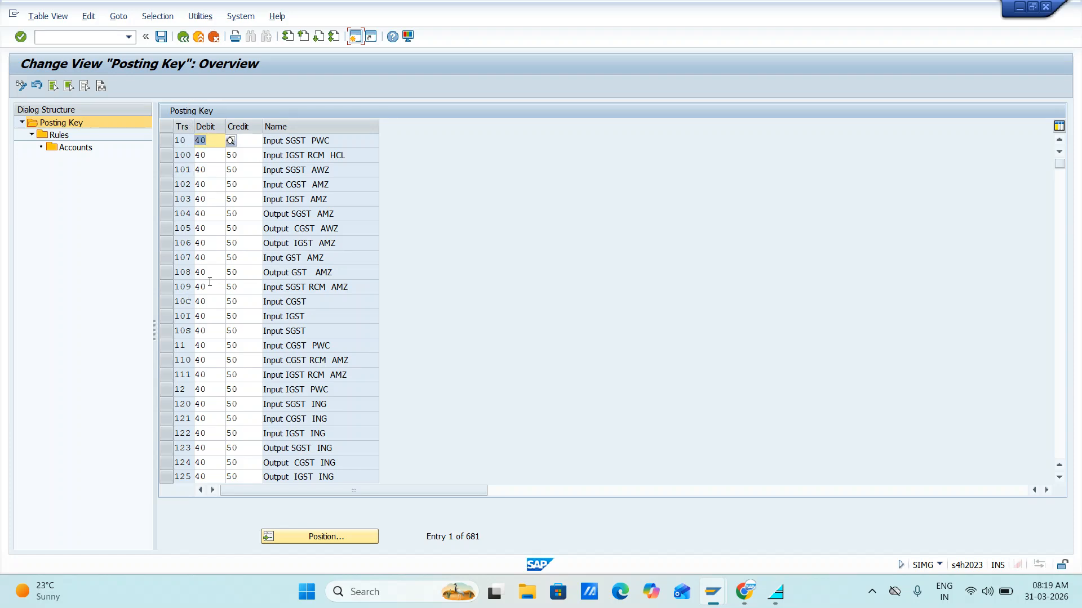
left_click(231, 192)
scroll(231, 191, "down", 13)
scroll(231, 192, "down", 2)
mouse_move(1062, 190)
left_mouse_down()
mouse_move(1059, 453)
mouse_move(1062, 206)
left_mouse_up()
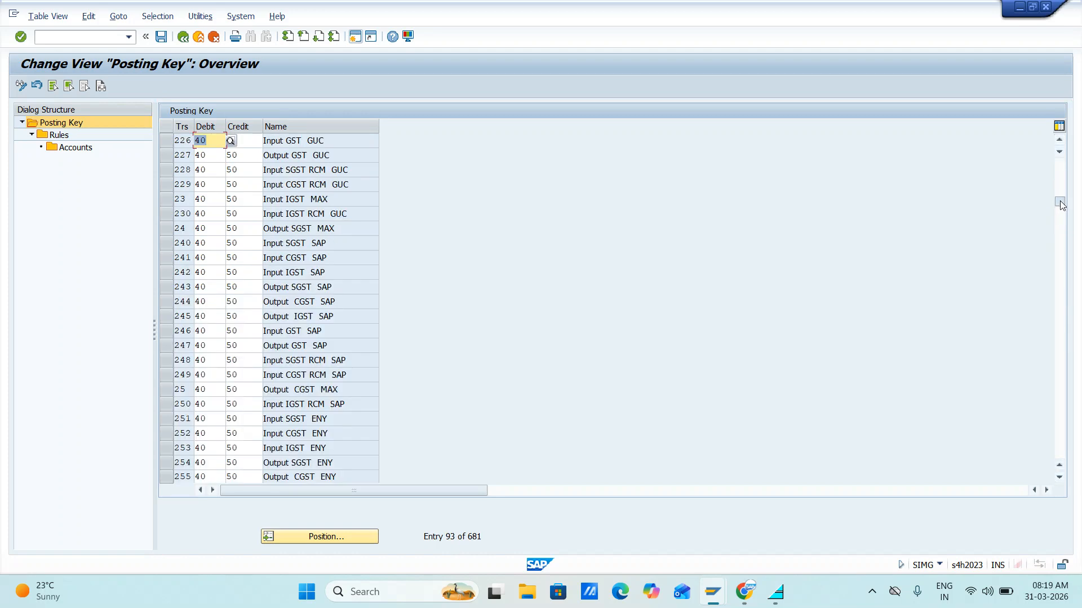
scroll(300, 300, "down", 8)
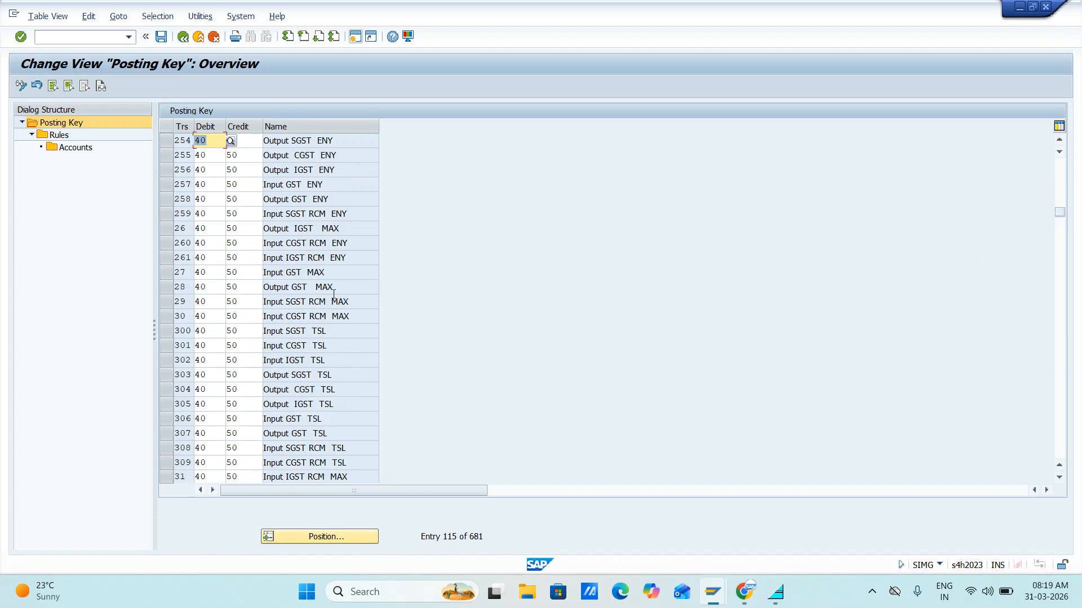
scroll(301, 300, "down", 18)
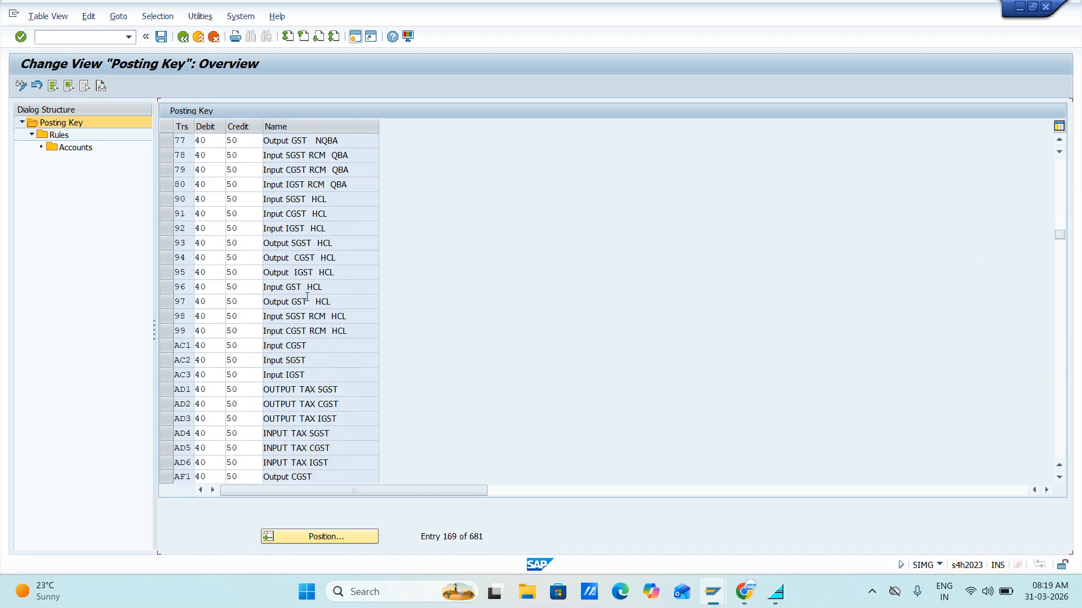
scroll(308, 297, "down", 4)
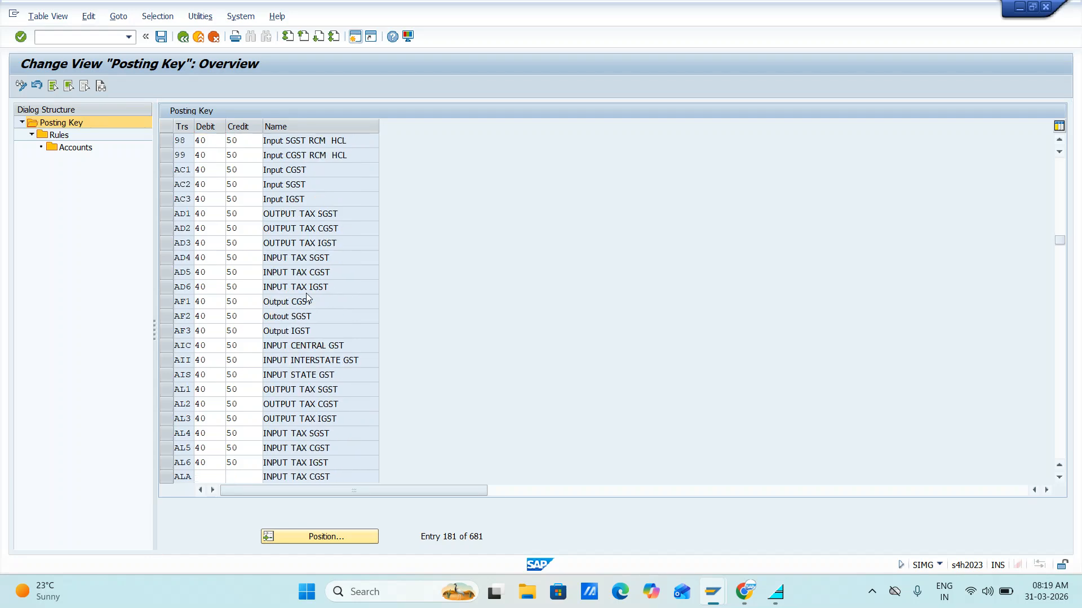
scroll(308, 293, "down", 15)
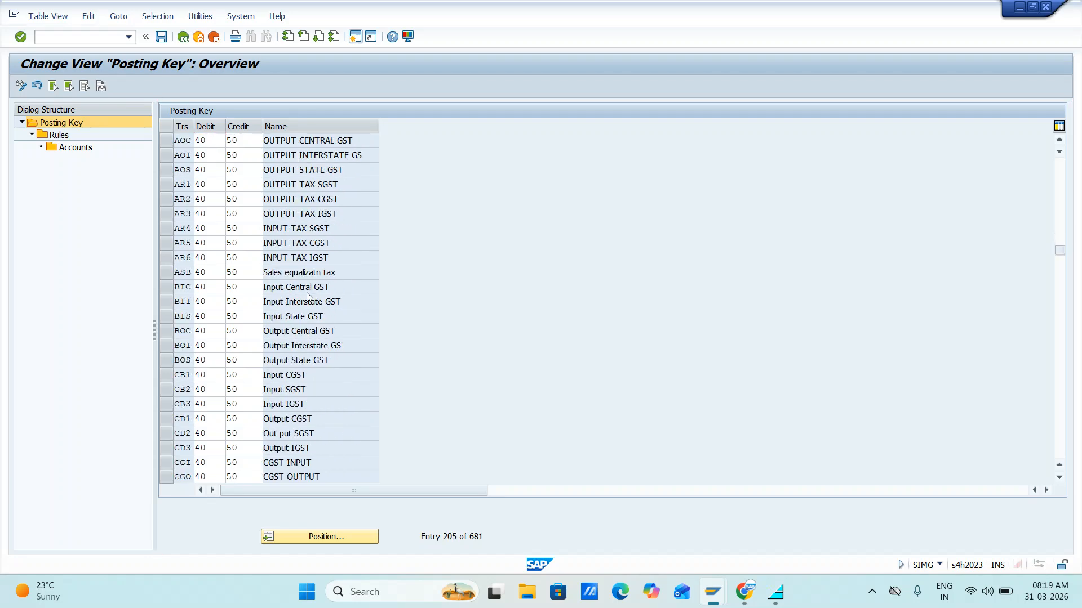
scroll(307, 289, "down", 10)
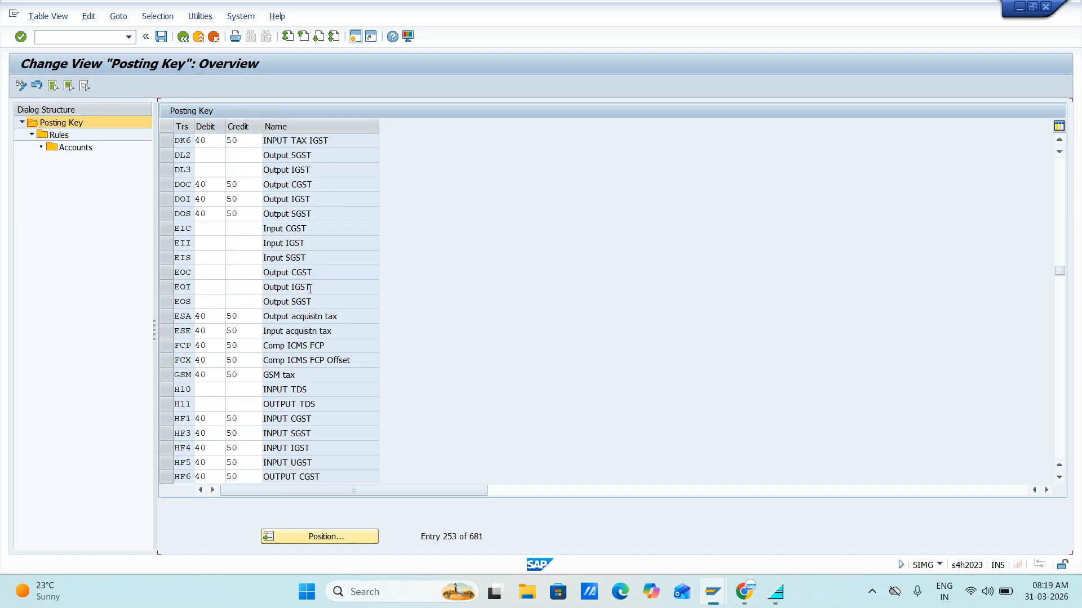
scroll(310, 286, "down", 3)
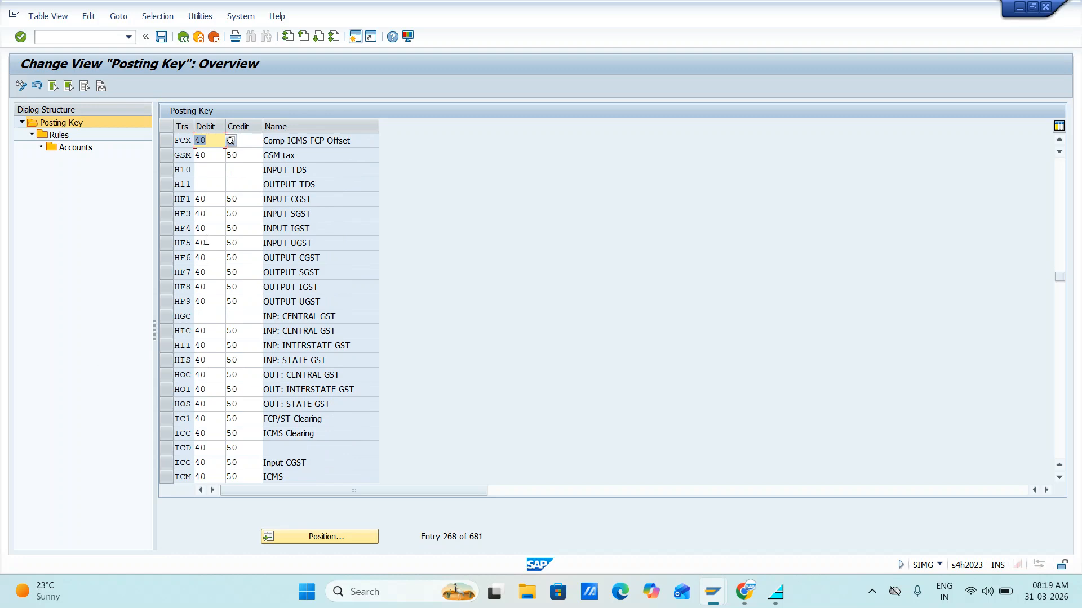
scroll(198, 257, "up", 1)
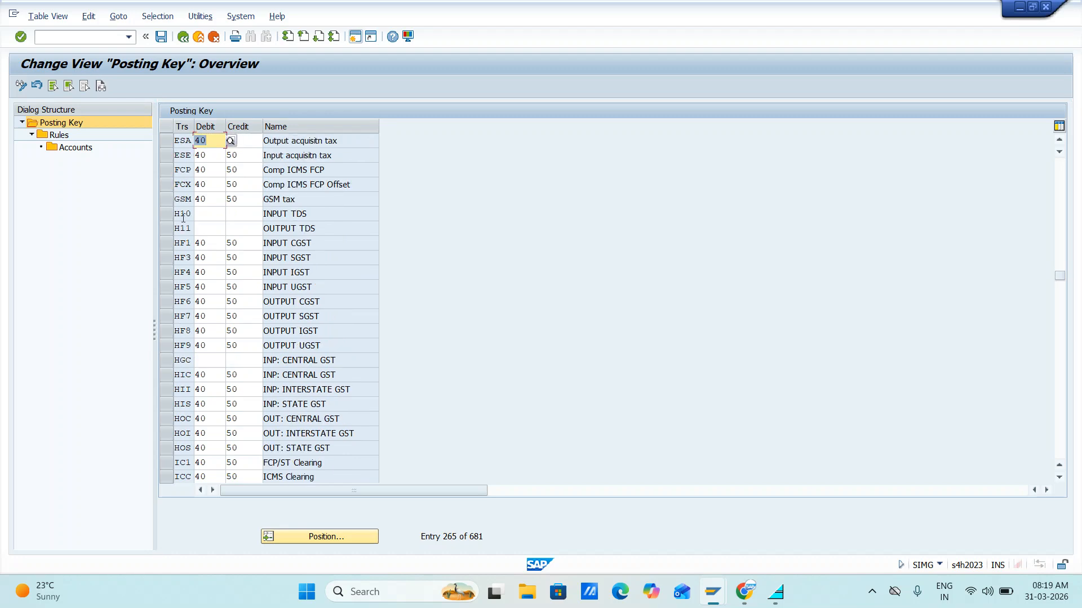
scroll(188, 263, "down", 2)
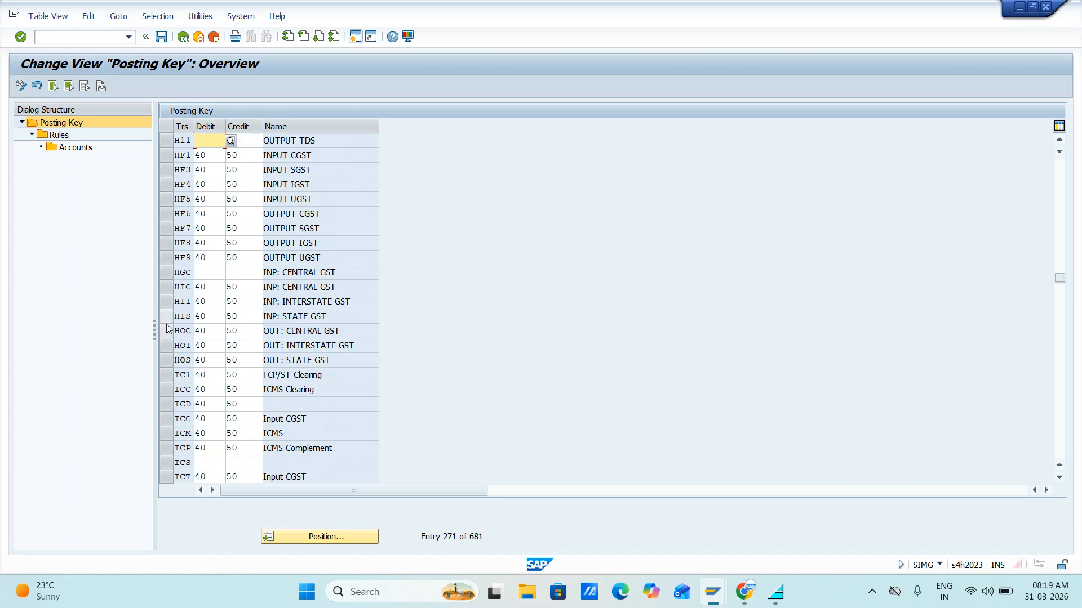
scroll(197, 296, "down", 4)
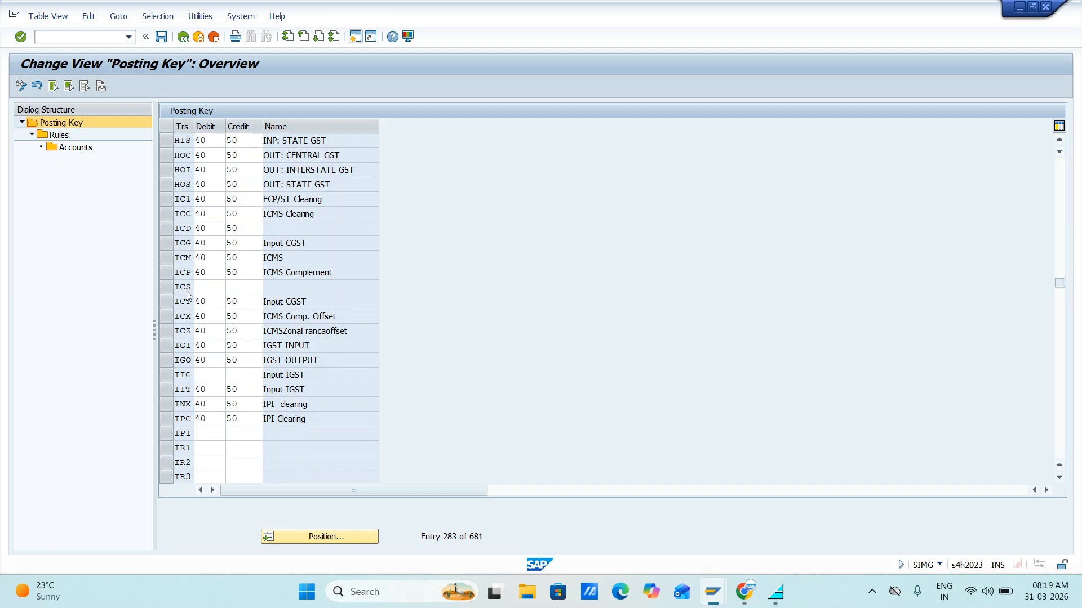
scroll(190, 296, "down", 2)
scroll(191, 264, "down", 2)
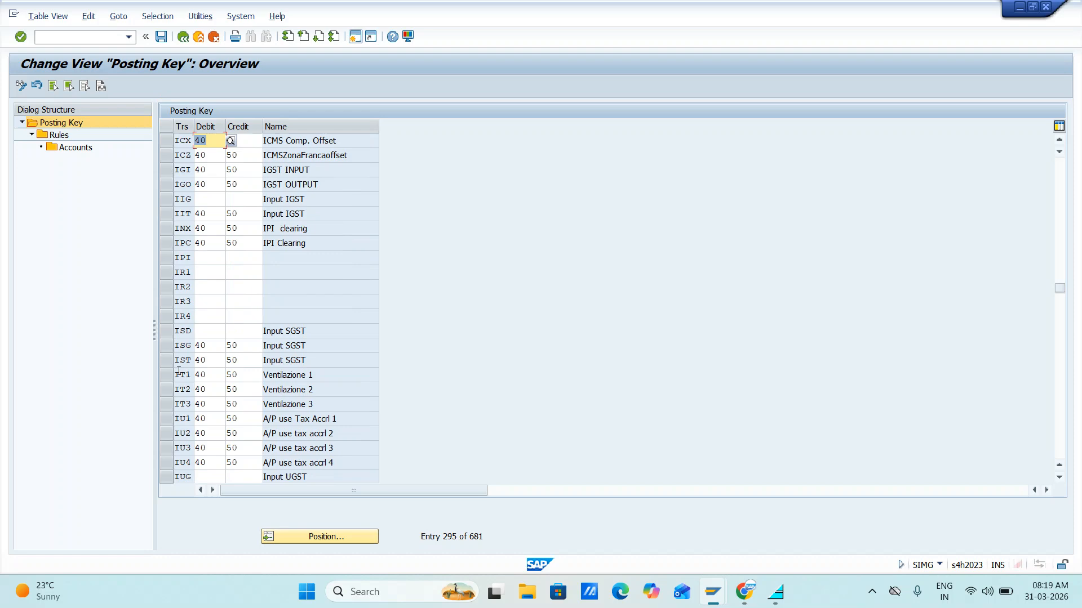
scroll(190, 382, "down", 1)
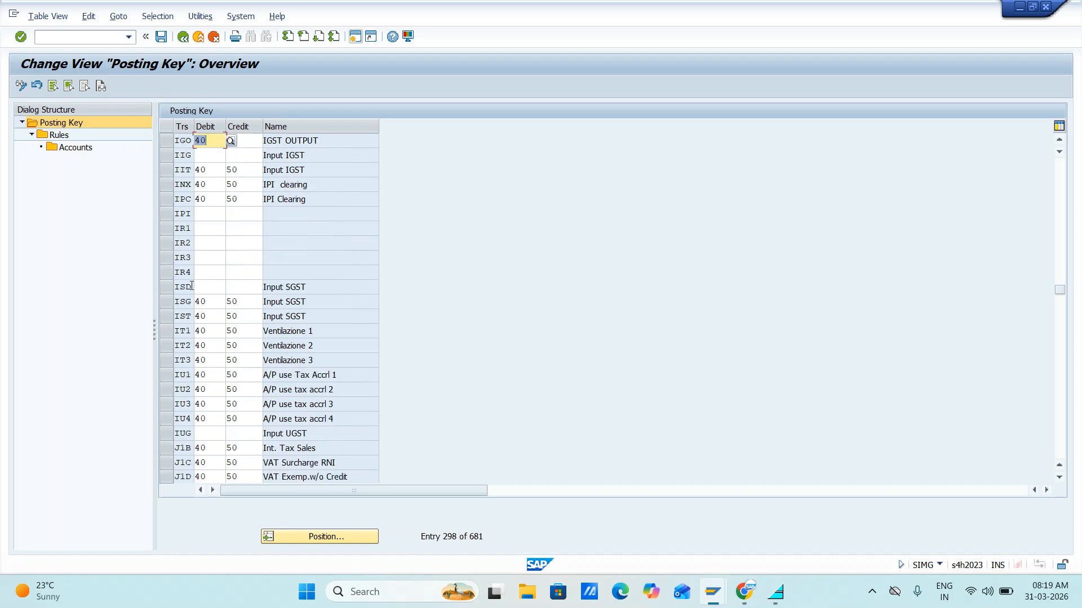
scroll(191, 406, "down", 1)
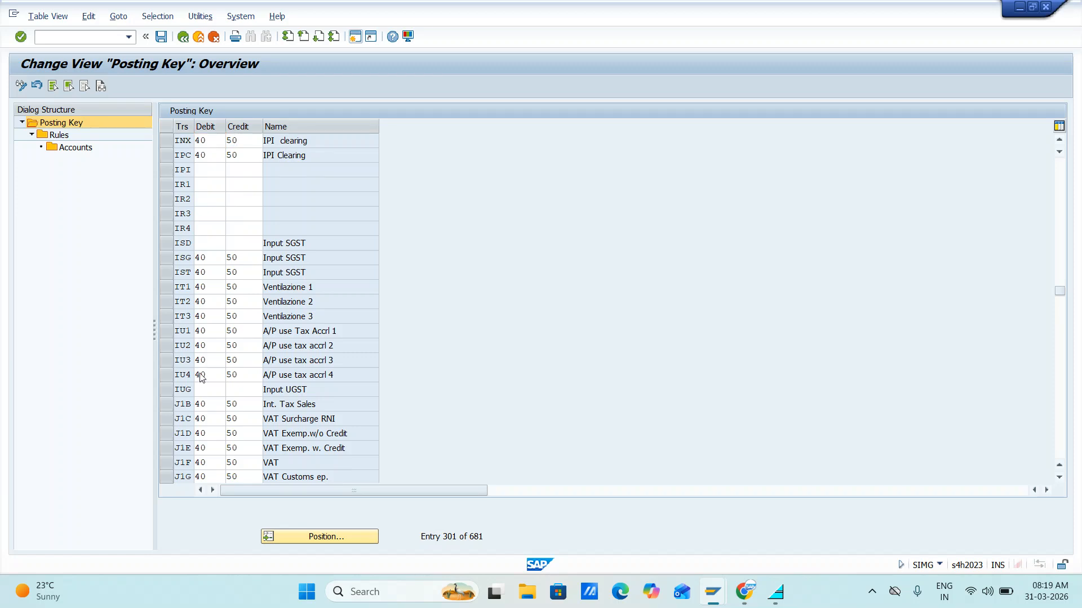
scroll(199, 407, "down", 1)
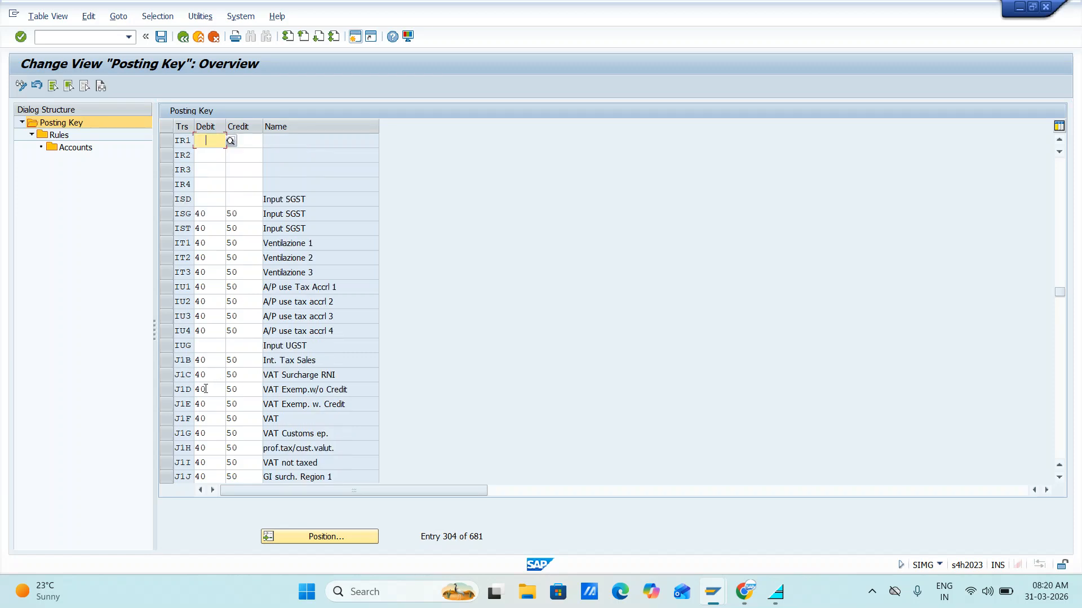
scroll(197, 383, "down", 3)
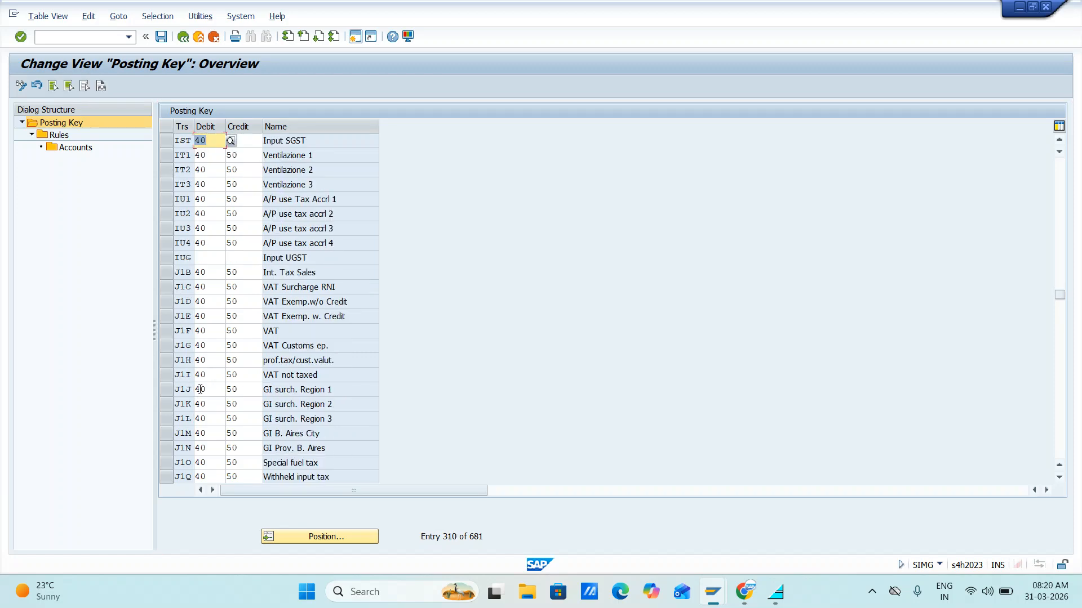
scroll(200, 386, "down", 1)
scroll(203, 386, "down", 5)
scroll(205, 386, "down", 2)
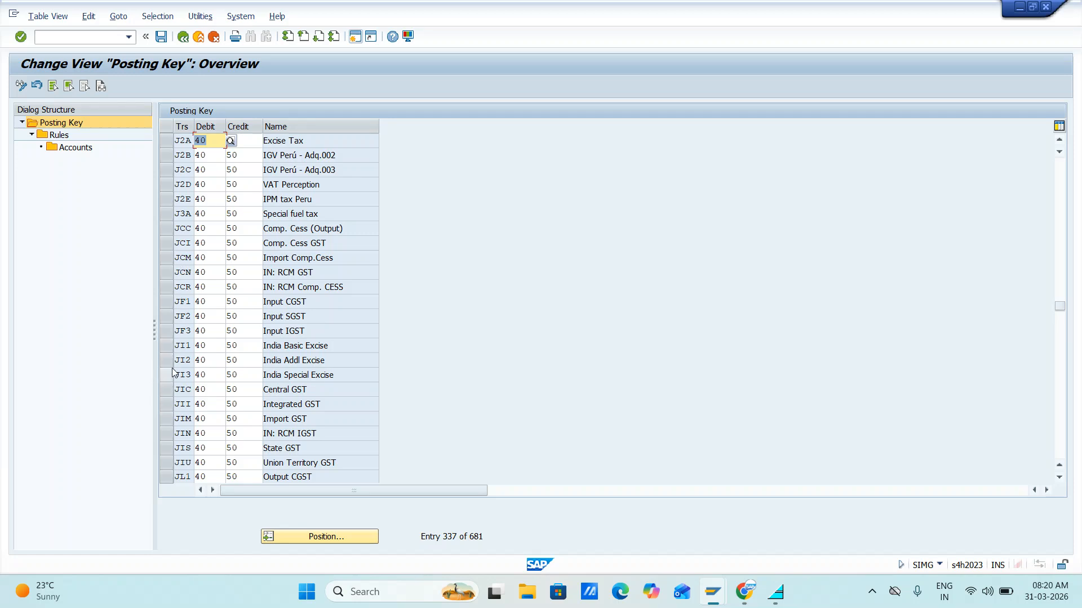
Step: Mark the posting key rows JIC Central GST, JII Integrated GST and JIS State GST, and check the table view commands
left_click(176, 390)
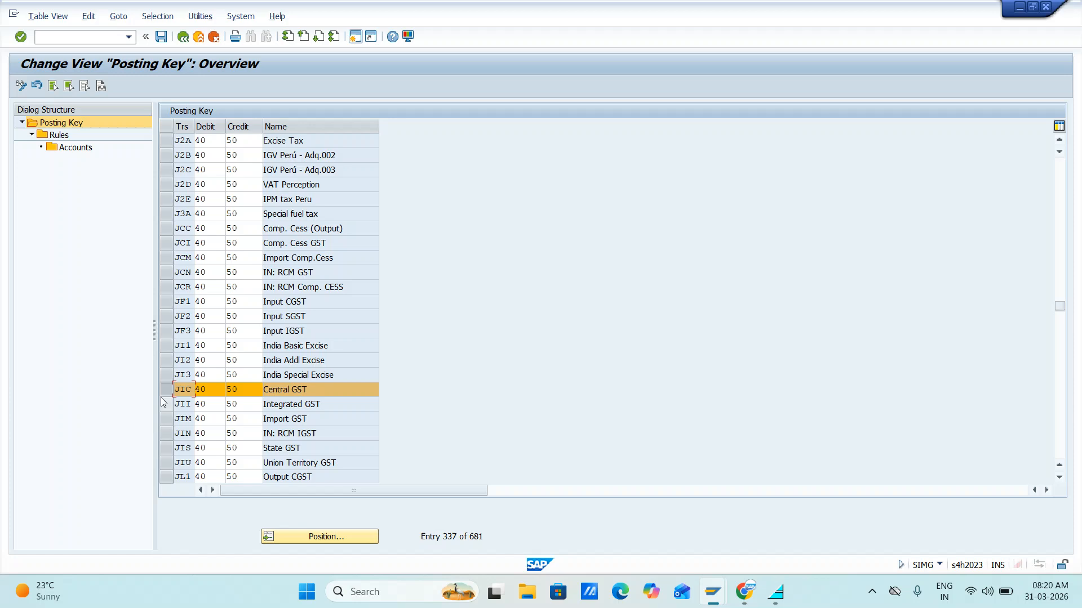
left_click(166, 403)
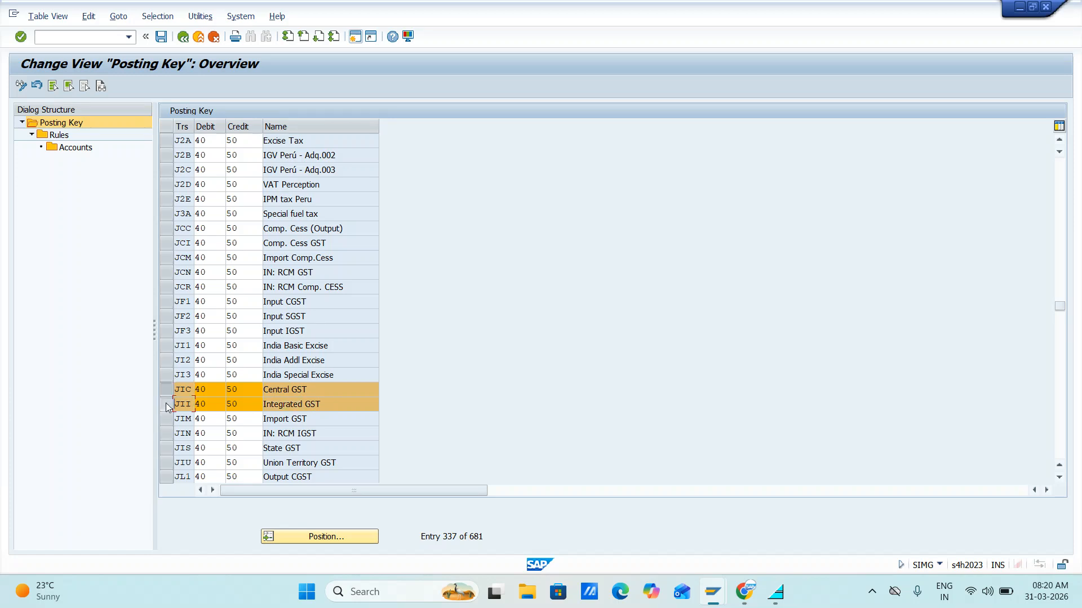
left_click(166, 448)
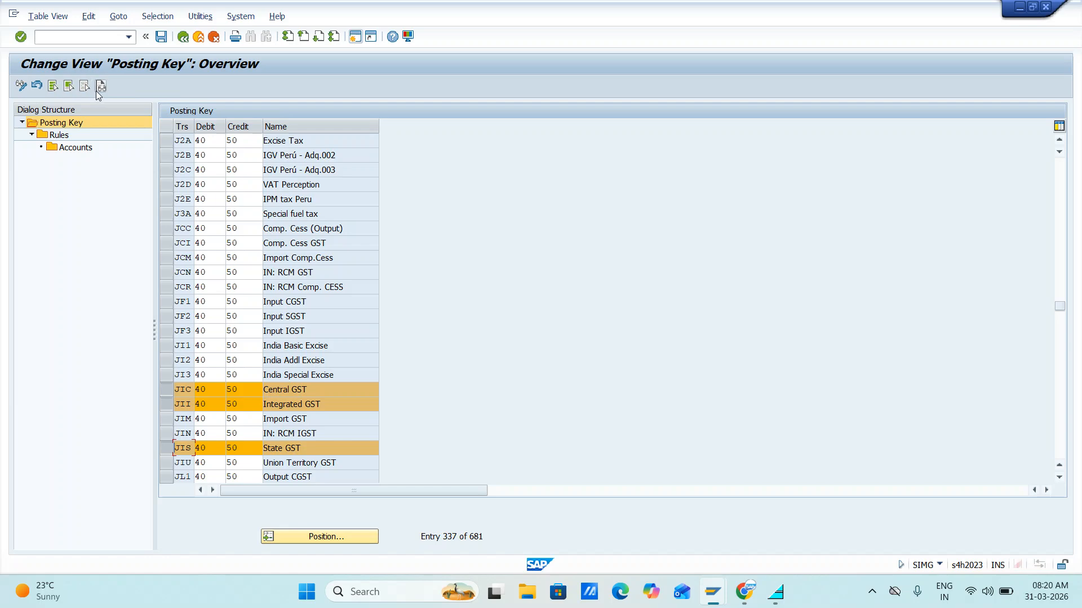
left_click(54, 17)
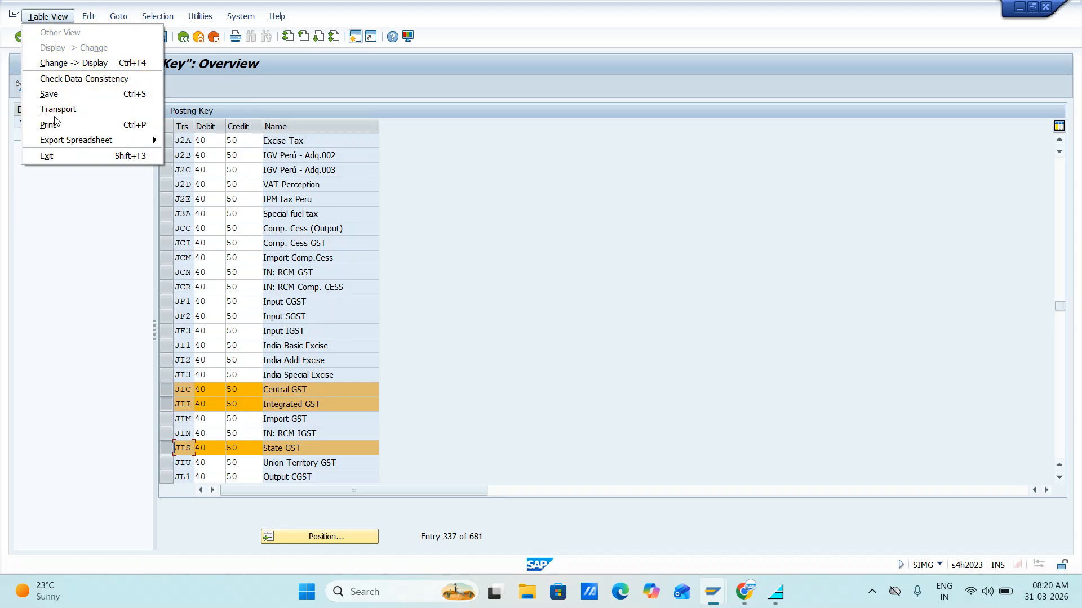
left_click(482, 143)
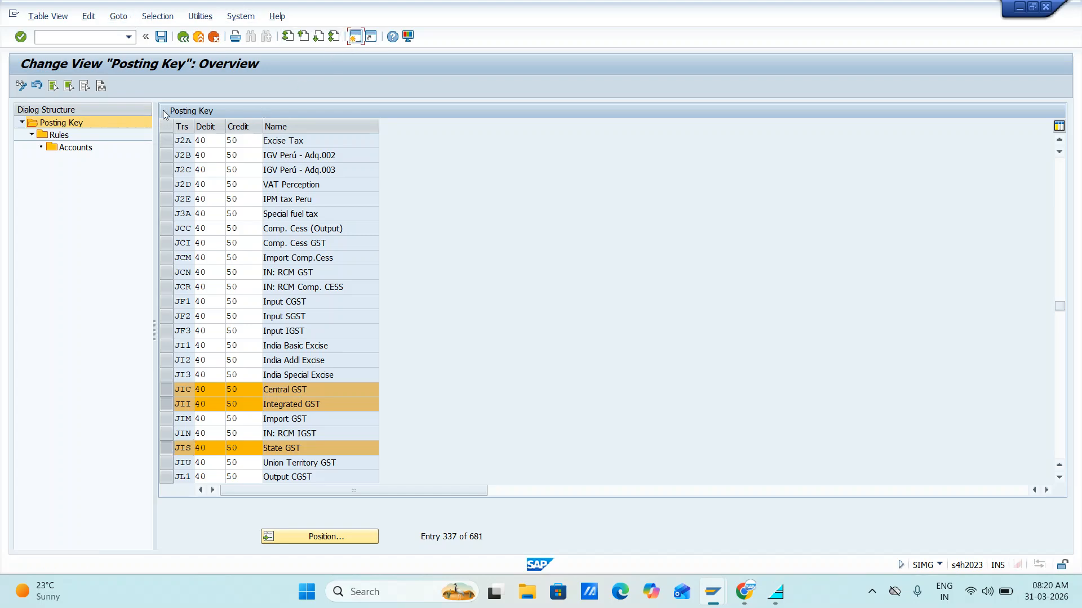
Step: Switch to the SAP Easy Access session and open transaction OBCN for tax processing in accounting
left_click(78, 38)
key("F3")
type("o")
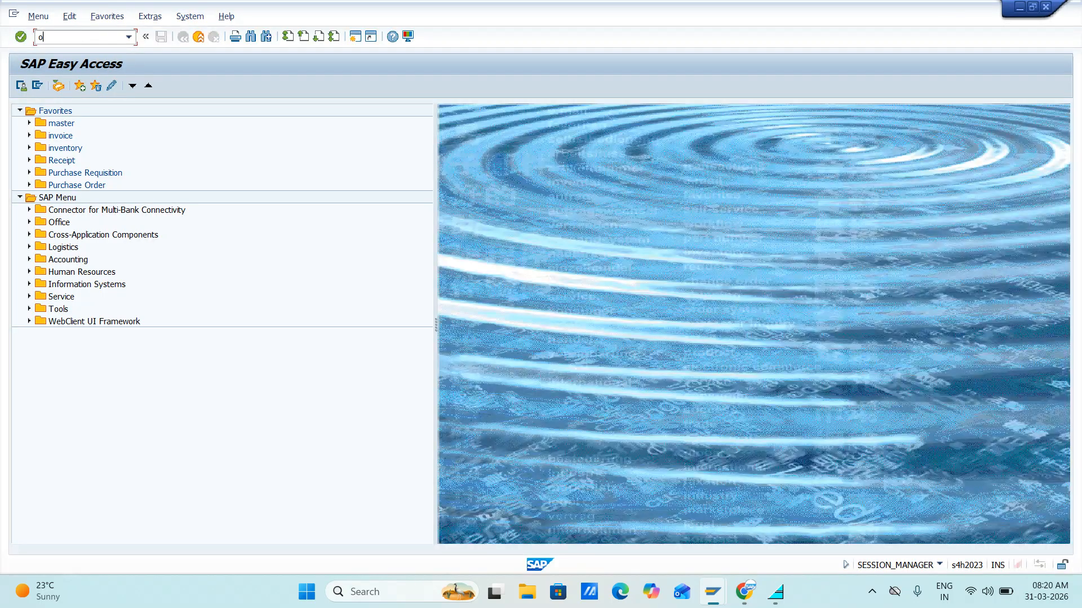
type("bcn")
key("Return")
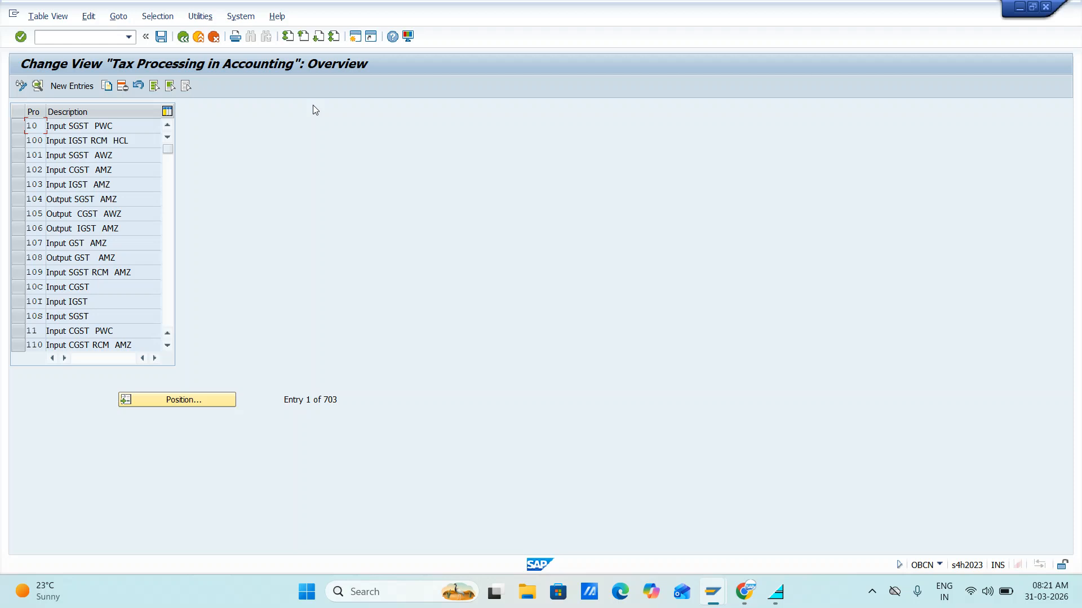
Step: Return to the IMG session, leave the Posting Key view and expand Calculation under Tax on Sales/Purchases
key("alt+Tab")
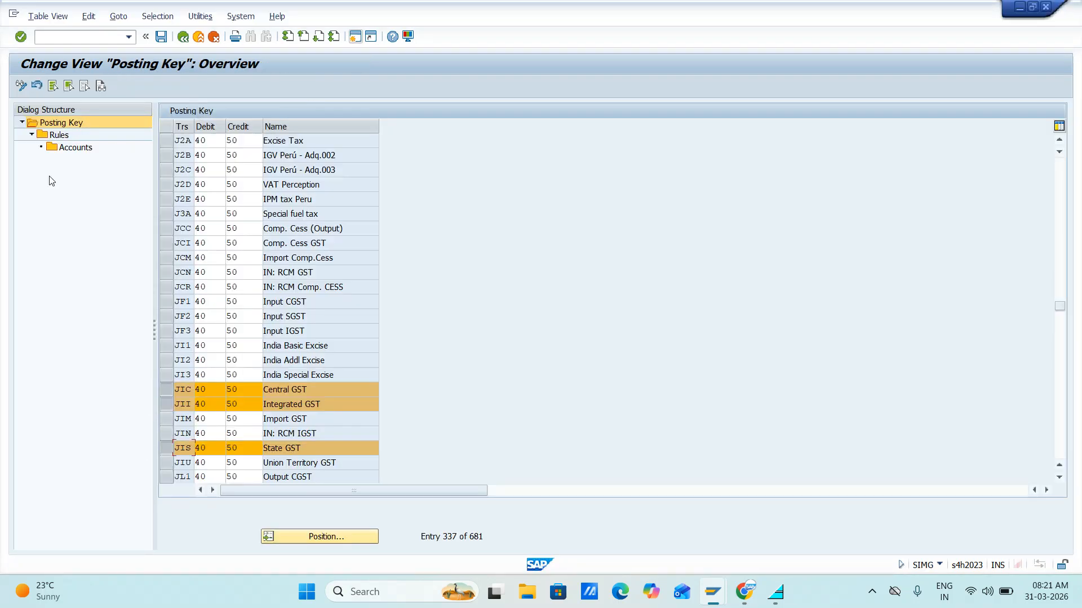
left_click(182, 37)
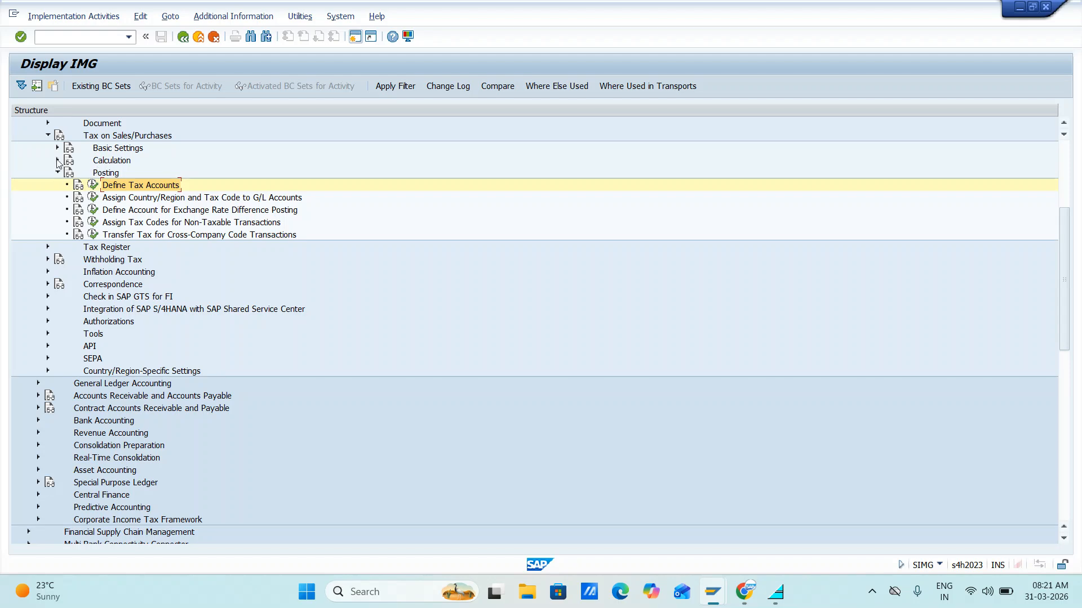
left_click(57, 161)
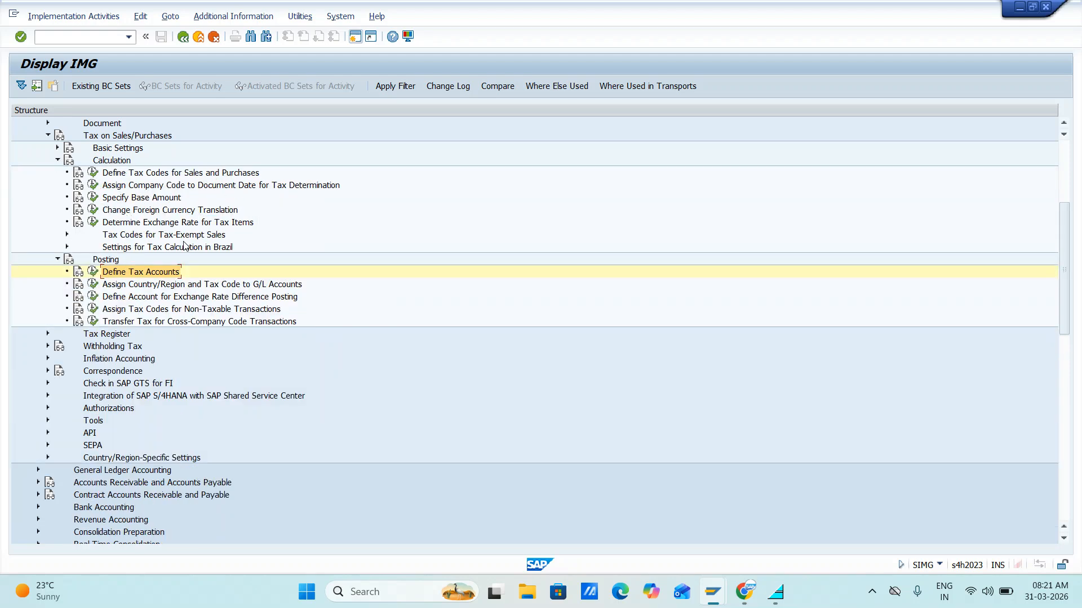
Step: Look through the Basic Settings, Calculation and Posting activities under Tax on Sales/Purchases, and collapse that node in the IMG
left_click(58, 160)
left_click(58, 148)
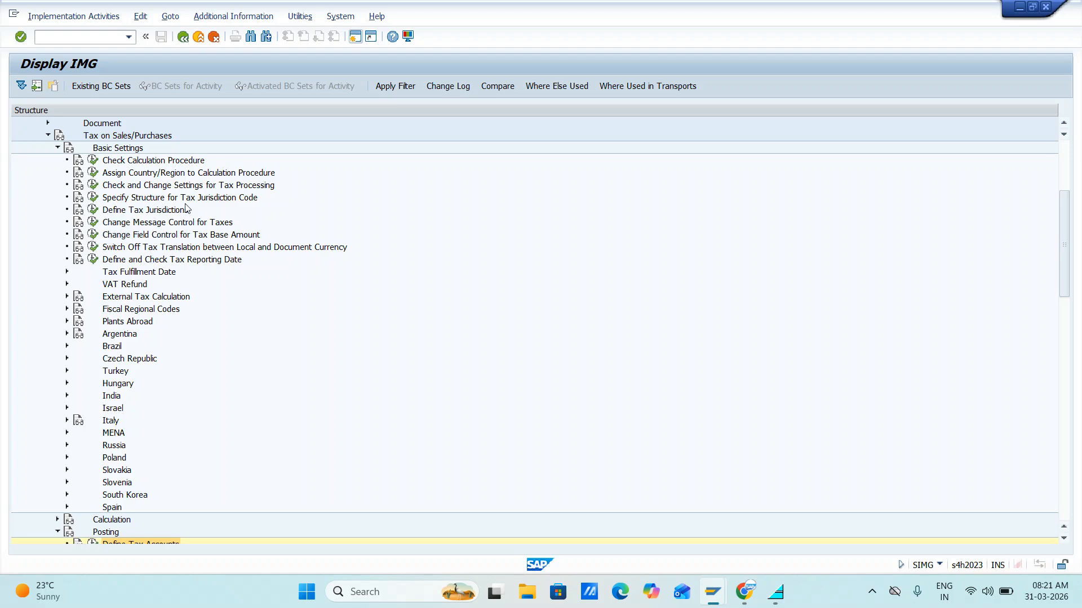
left_click(57, 151)
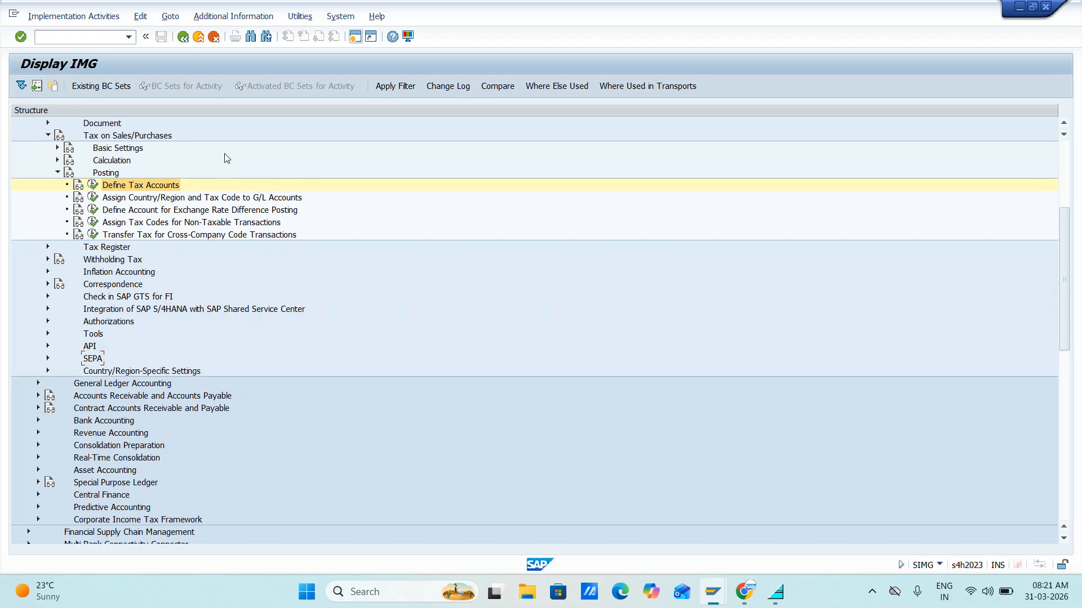
left_click(58, 173)
left_click(57, 148)
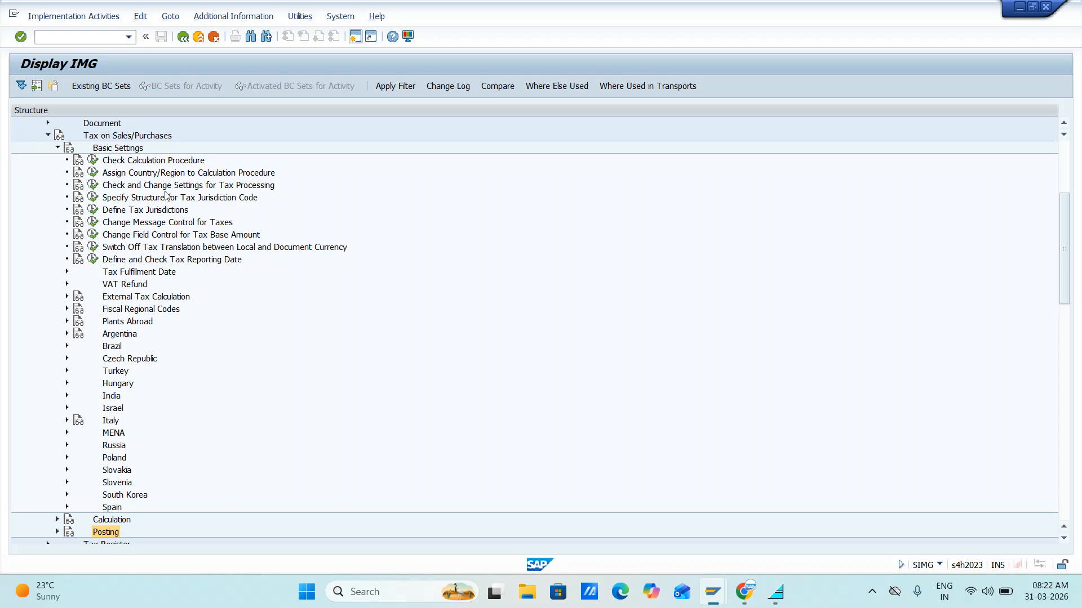
scroll(151, 249, "down", 5)
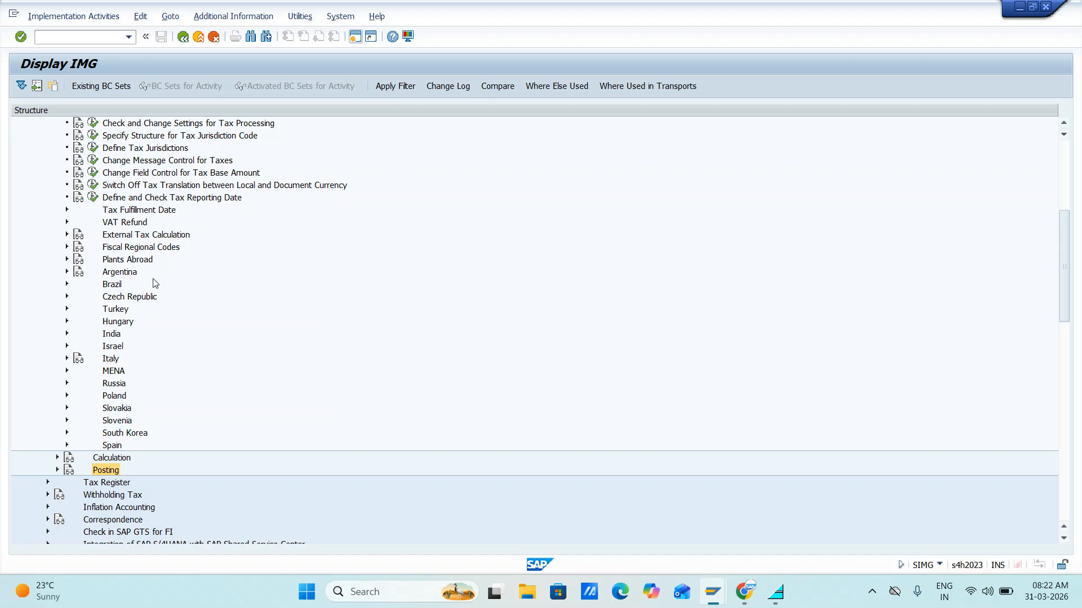
scroll(153, 290, "down", 2)
scroll(156, 283, "down", 1)
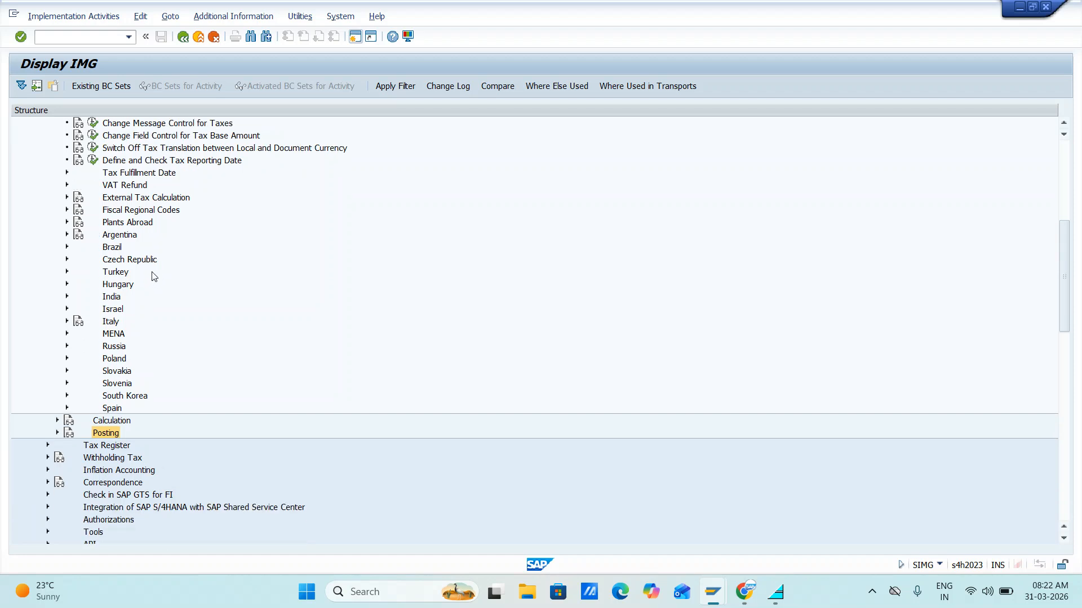
left_click(57, 433)
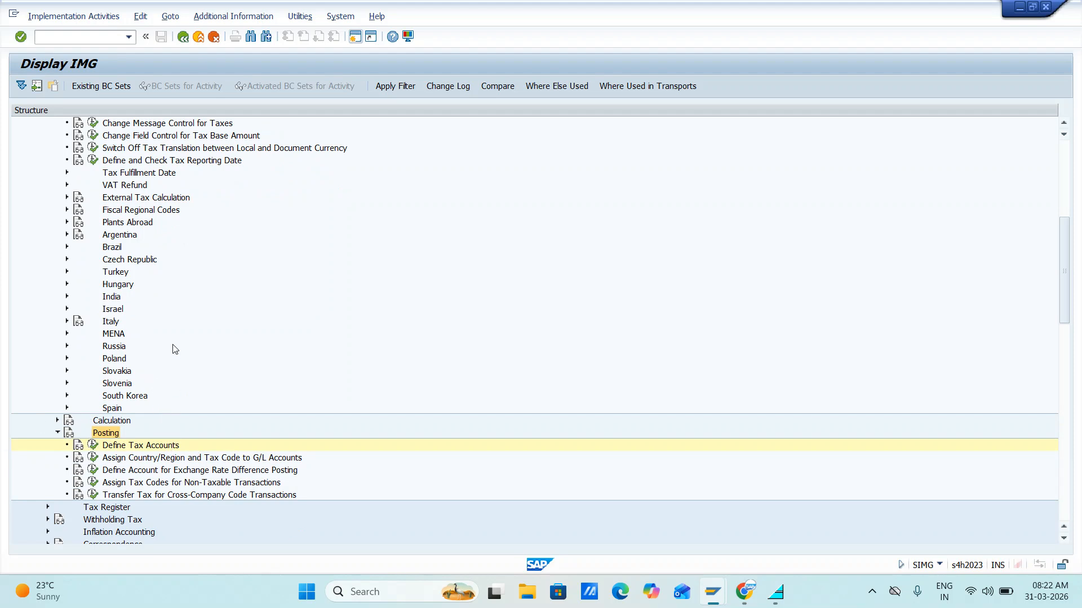
scroll(173, 342, "down", 1)
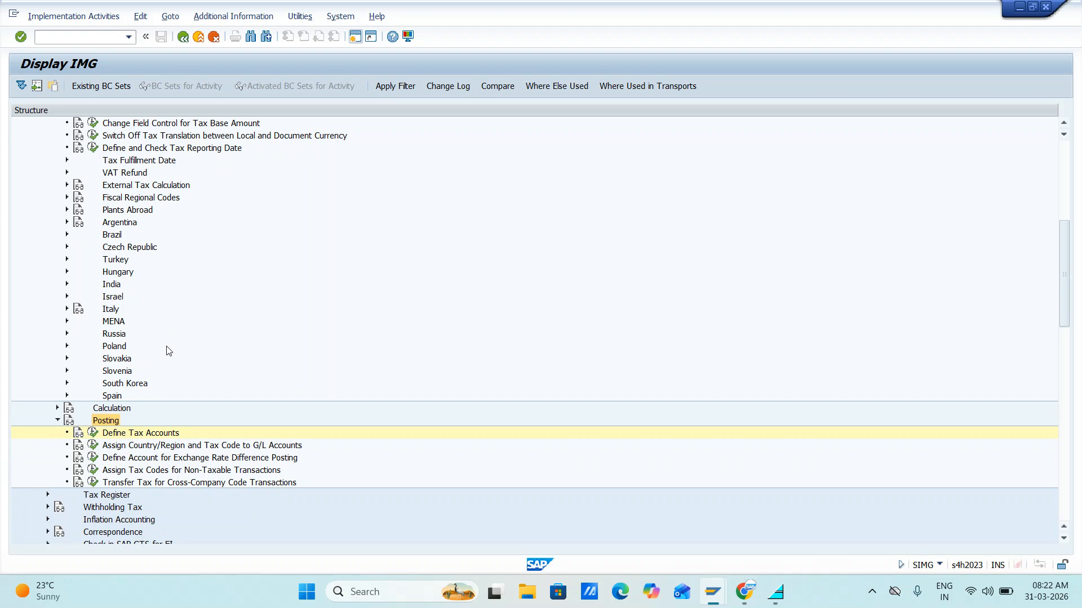
scroll(193, 294, "up", 7)
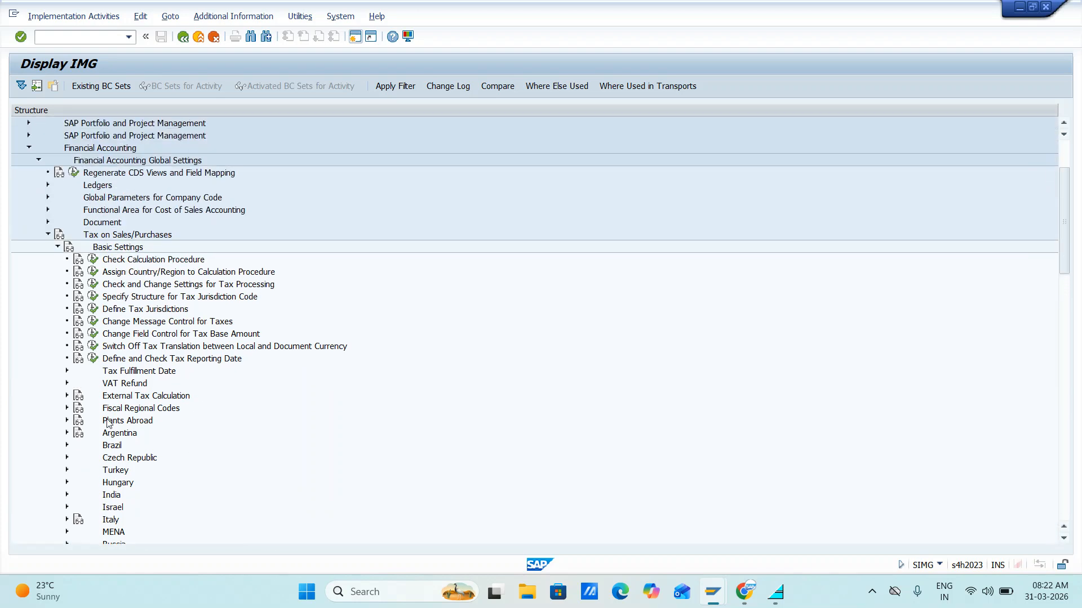
left_click(58, 284)
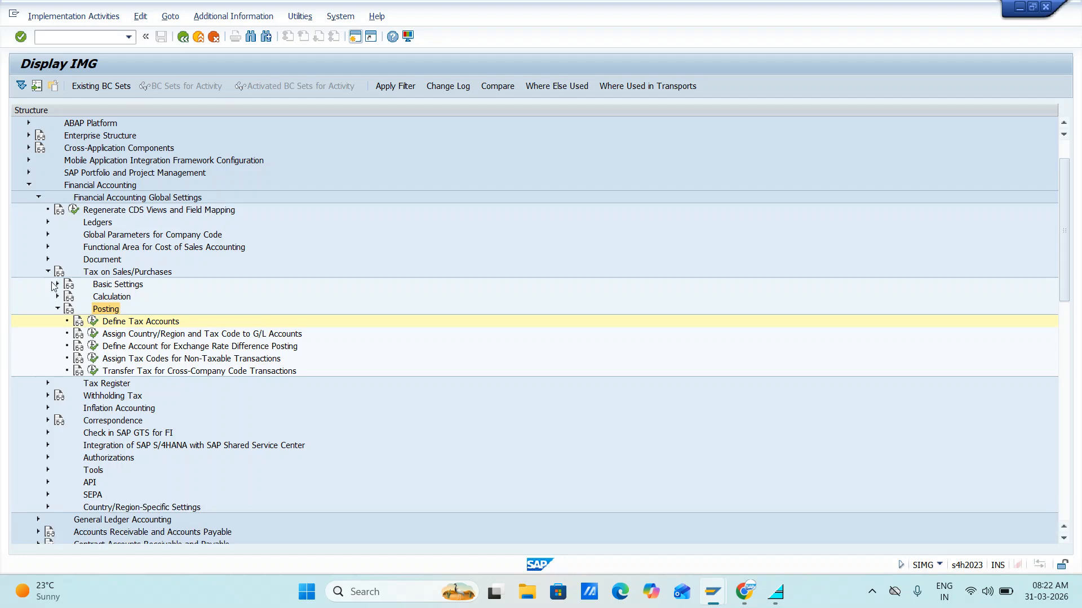
left_click(48, 272)
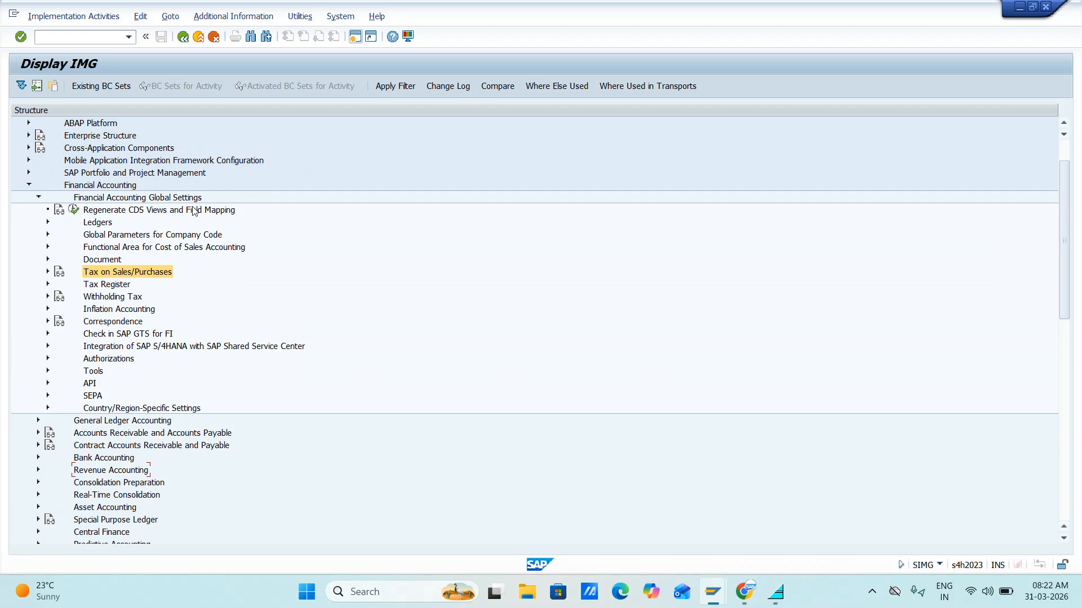
Step: Switch to the Google Sheets notes and add the bold label Tax Account keys in A76, below the tax code configuration list
key("alt+Tab")
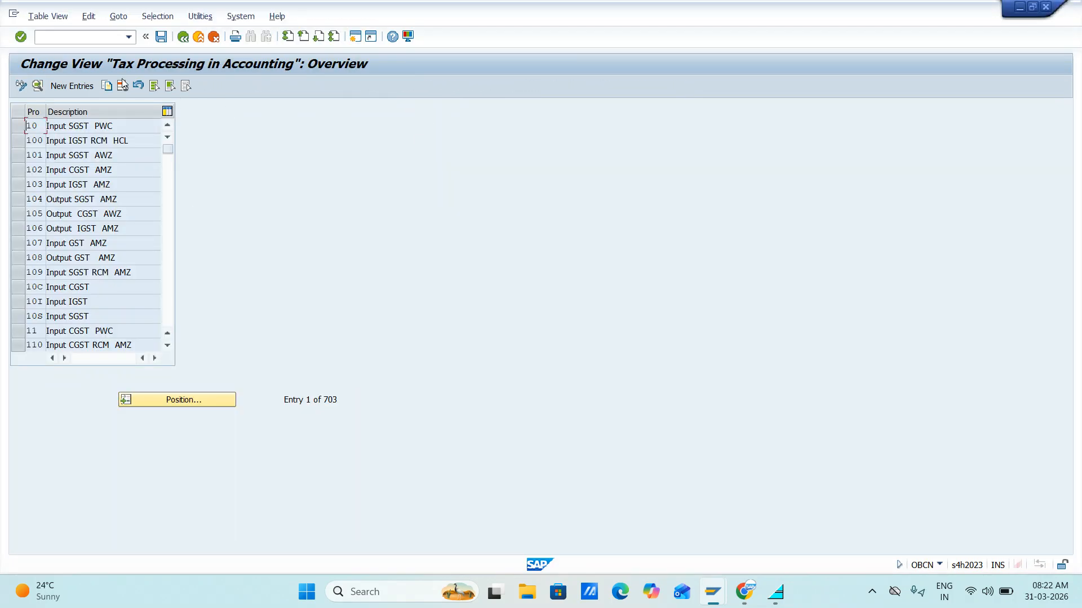
key("alt+Tab")
key("Tab")
key("Tab")
key("Tab")
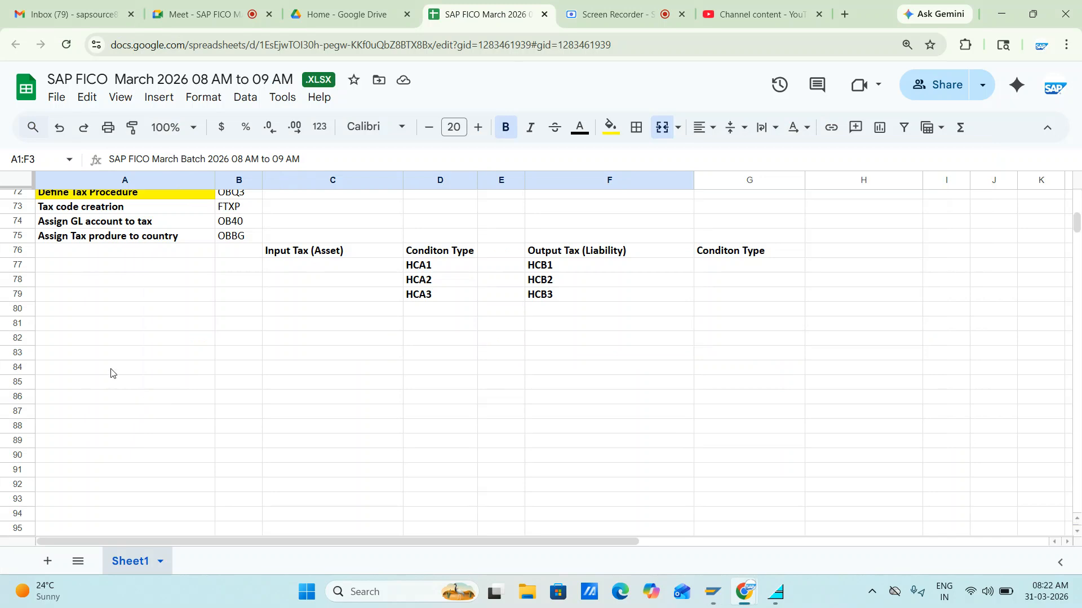
scroll(79, 250, "up", 3)
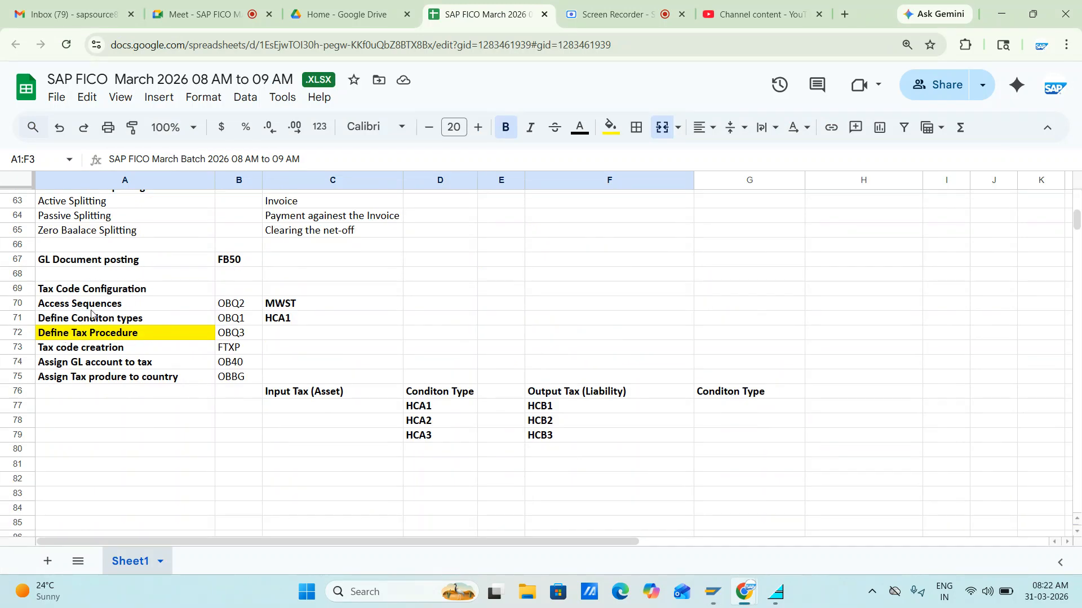
left_click(51, 394)
type("Tax")
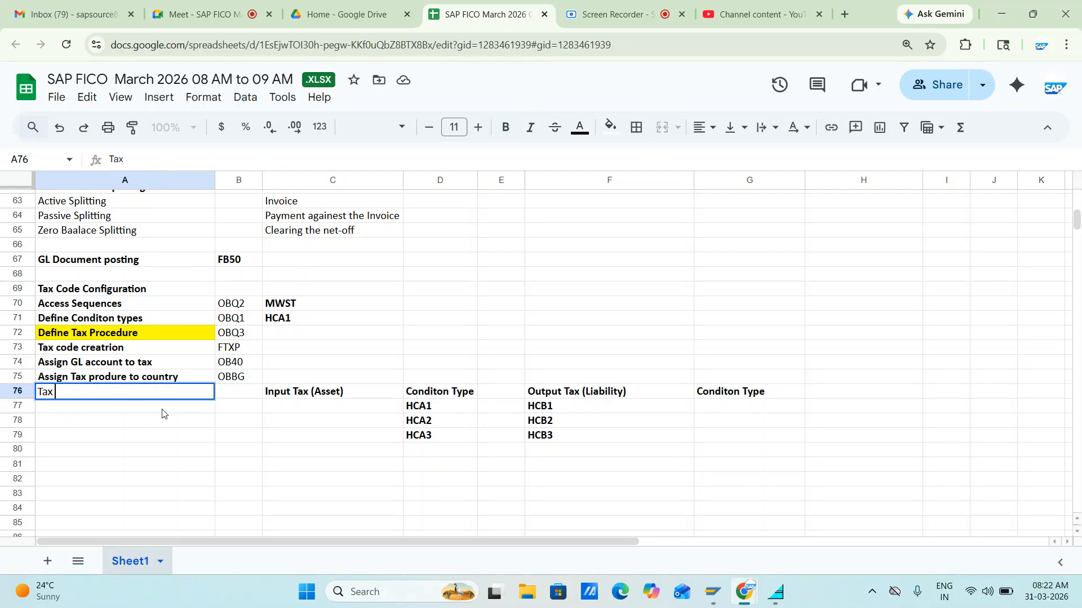
type(" Accpunt")
key("BackSpace")
key("BackSpace")
key("BackSpace")
type("ount keys")
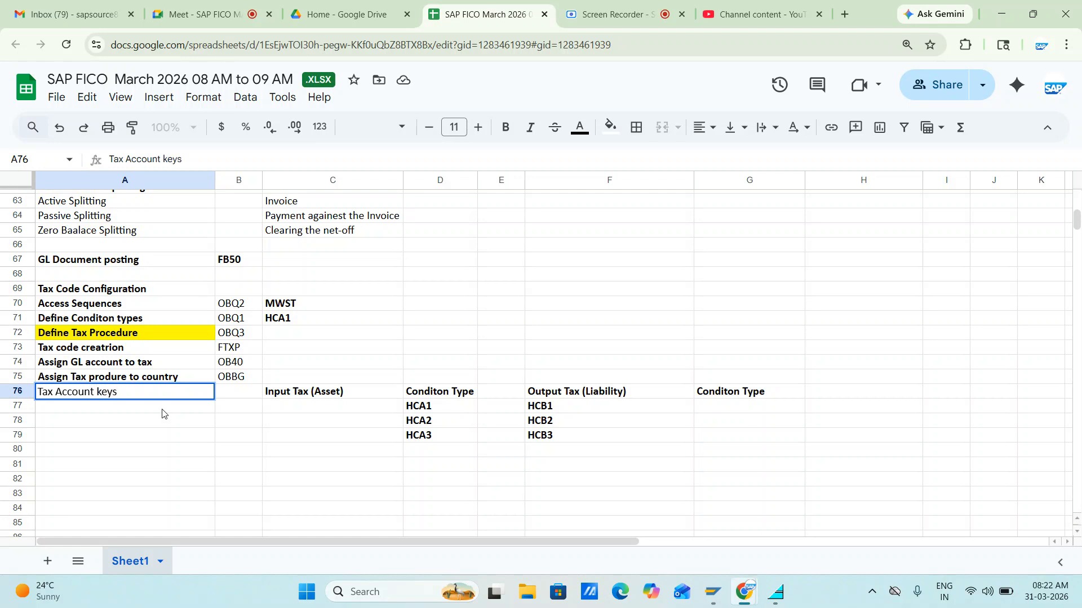
key("Tab")
key("Left")
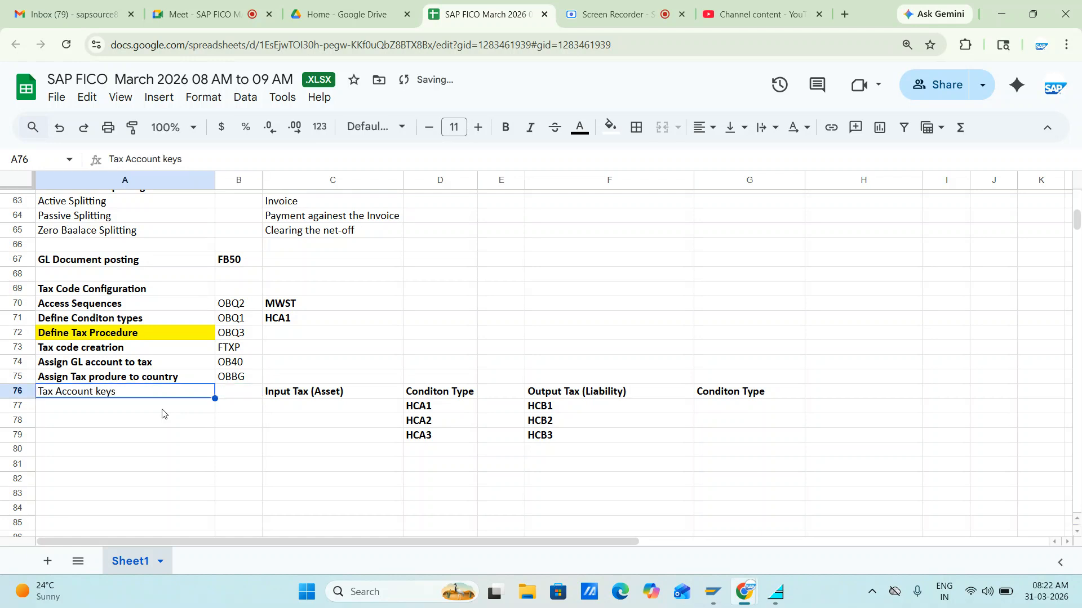
key("ctrl+b")
Step: Record transaction code OBCN in B76 beside the Tax Account keys label
key("Right")
type("OBCN")
key("Right")
key("Left")
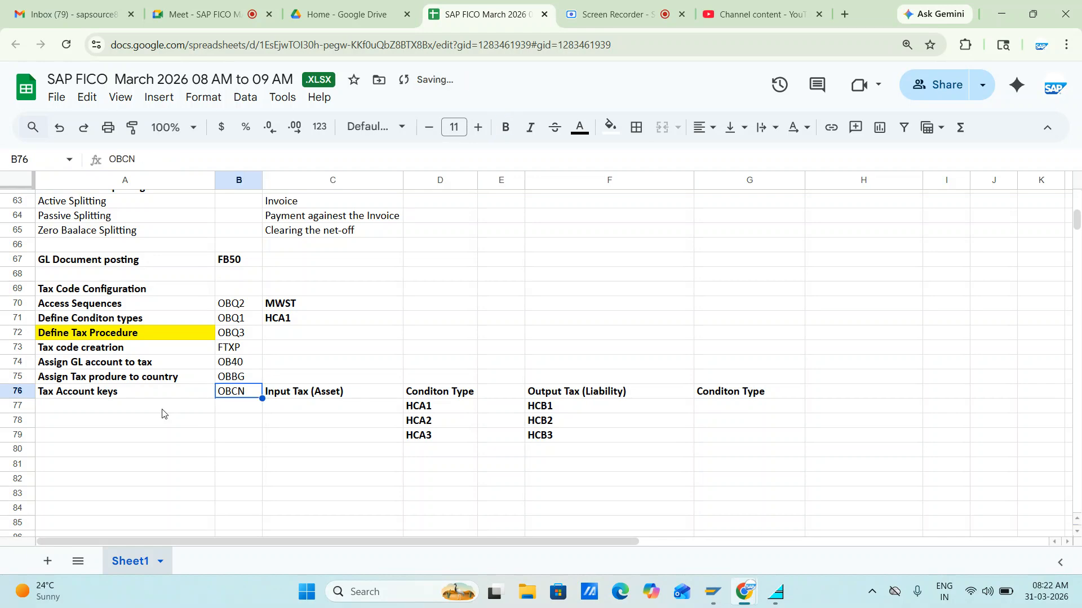
Step: Return to the SAP OBCN session and try to save a new entry with process HIS, description Input SGST and tax type 2
key("alt+Tab")
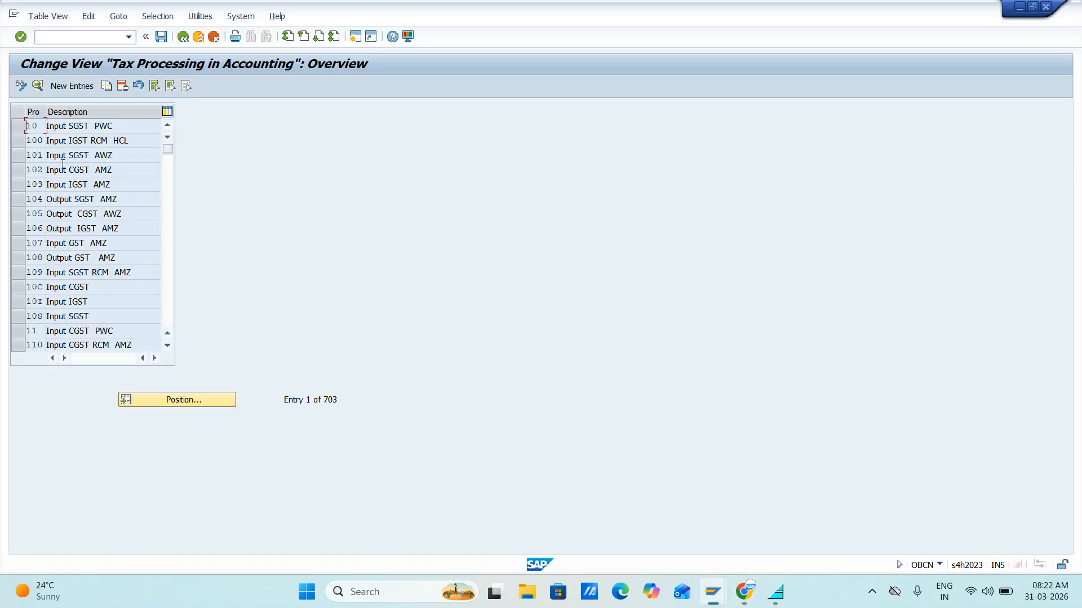
left_click(70, 87)
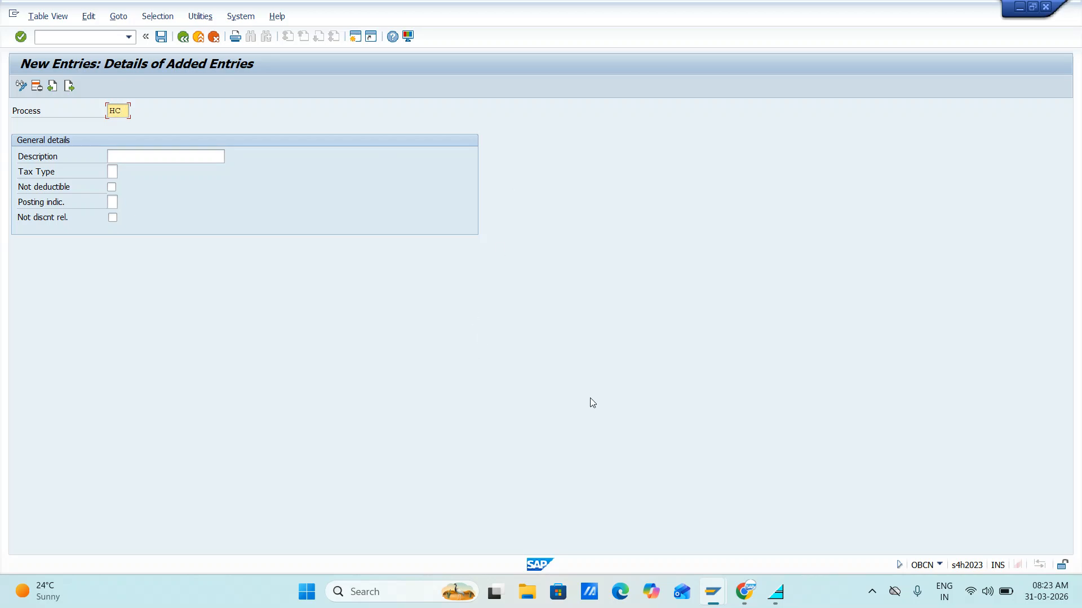
left_click(147, 157)
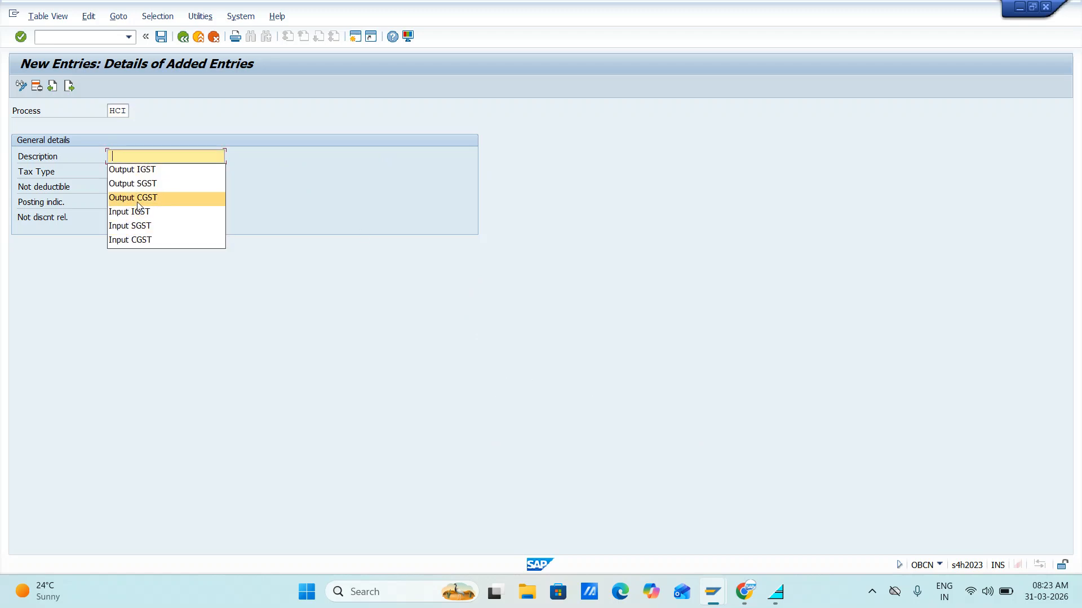
left_click(131, 228)
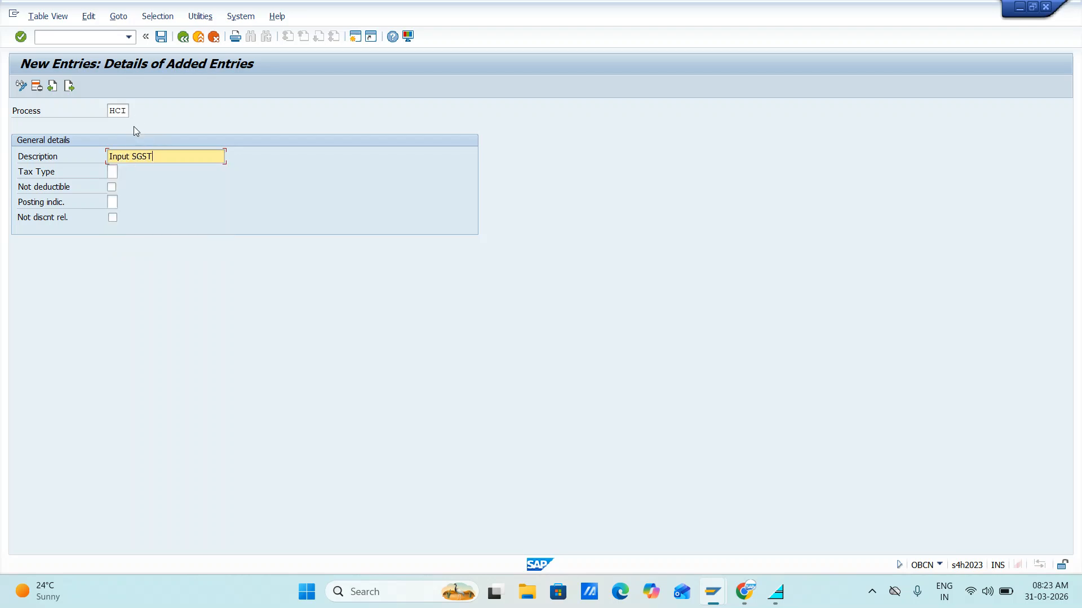
left_click(124, 111)
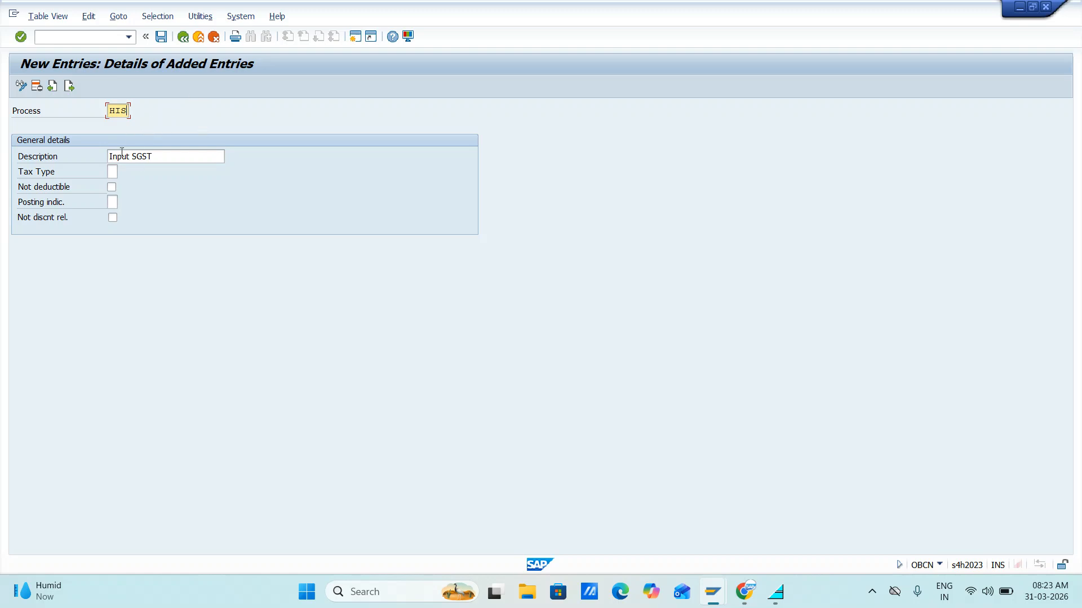
left_click(113, 172)
left_click(123, 172)
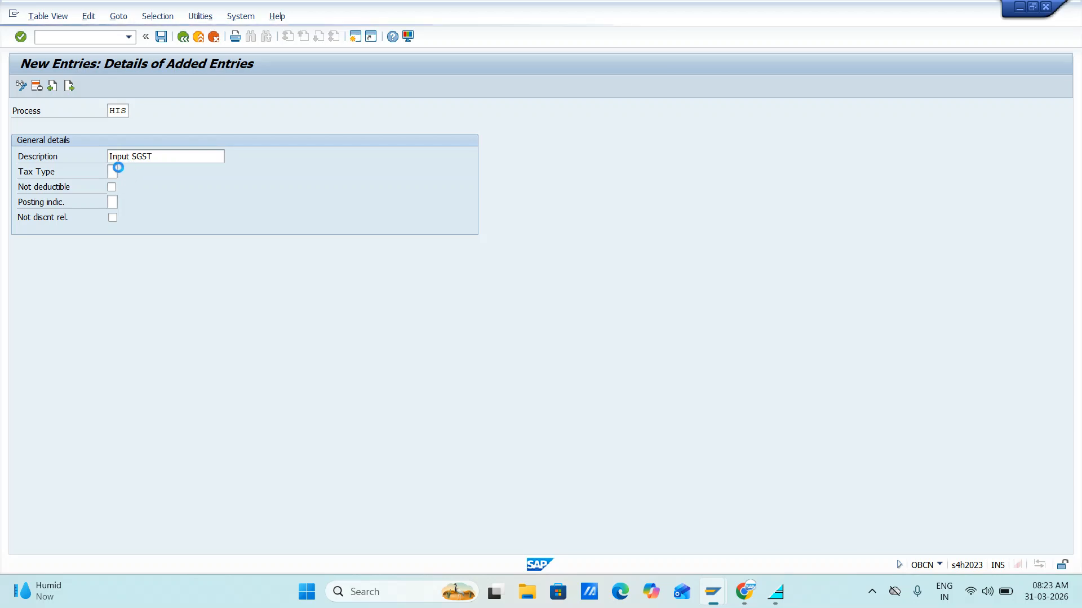
double_click(35, 162)
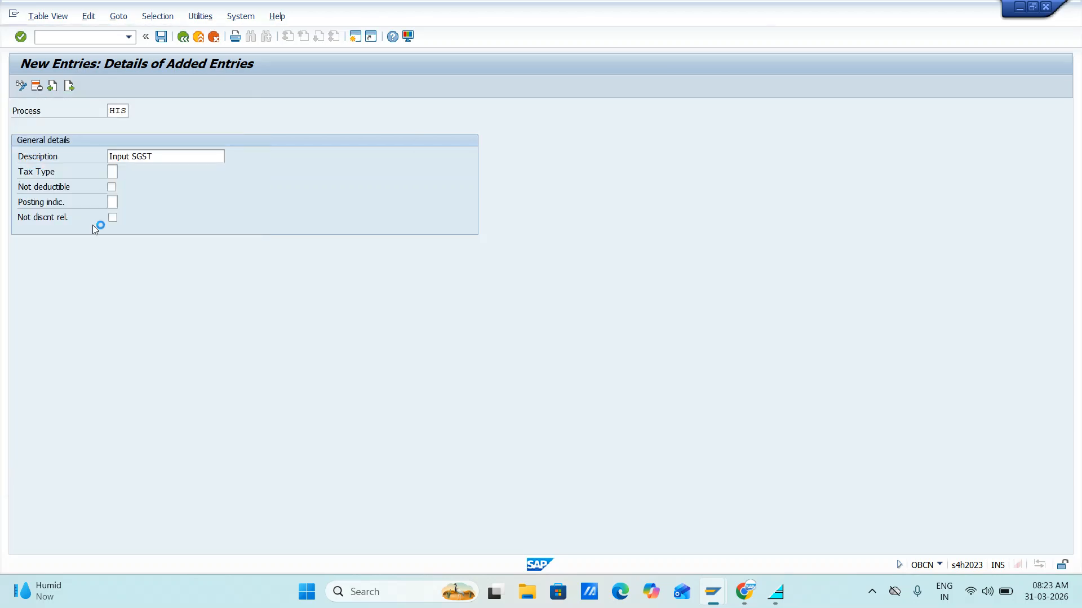
left_click(161, 37)
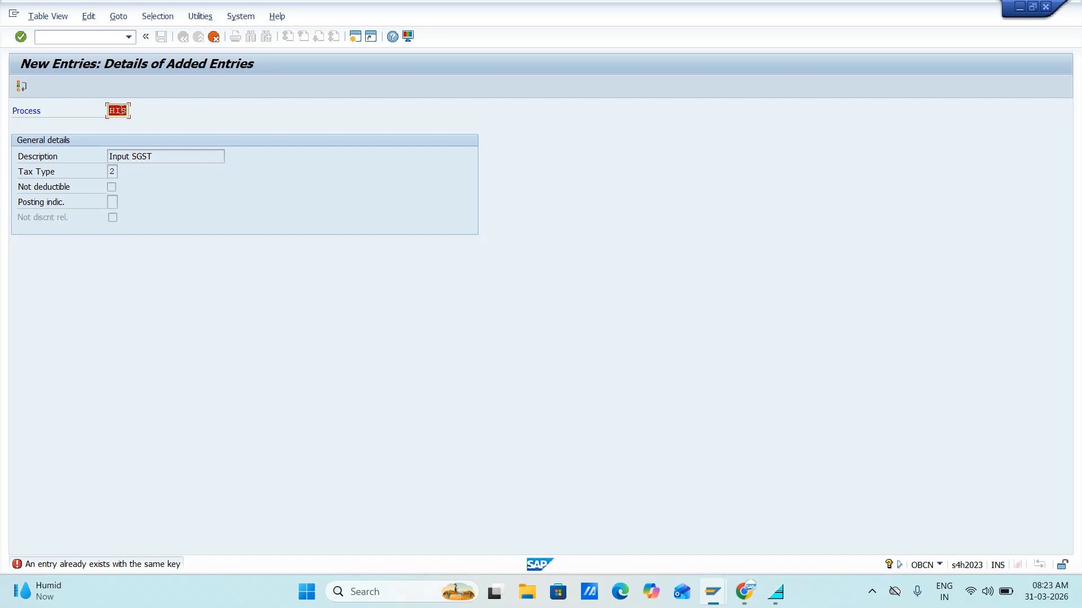
Step: Change the new entry's process key to HSI and save it, accepting the customizing request
left_click(121, 112)
key("BackSpace")
key("BackSpace")
type("SI")
key("Return")
double_click(119, 111)
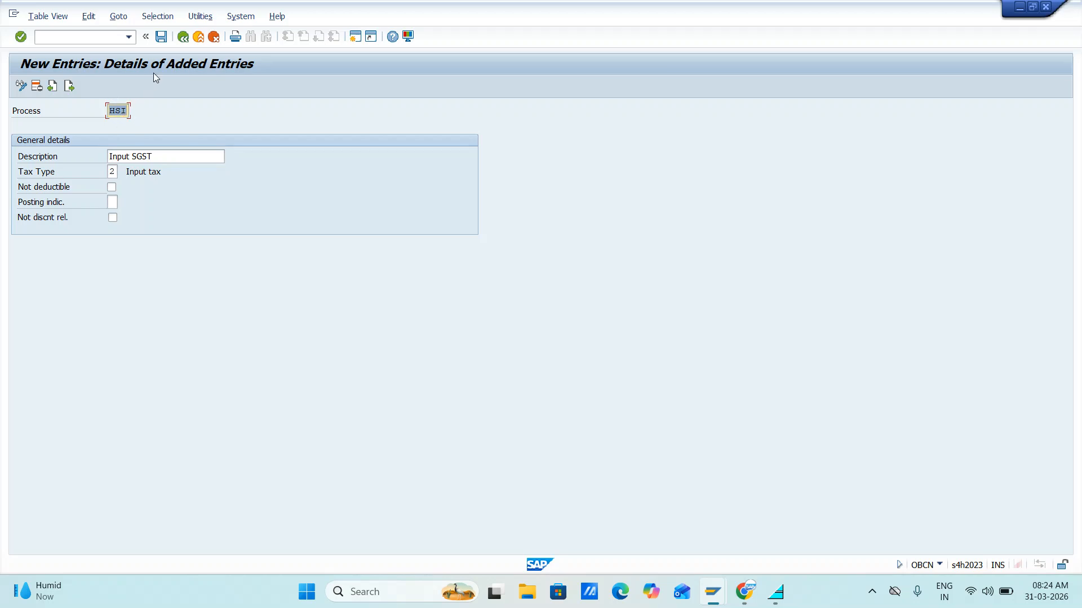
left_click(162, 38)
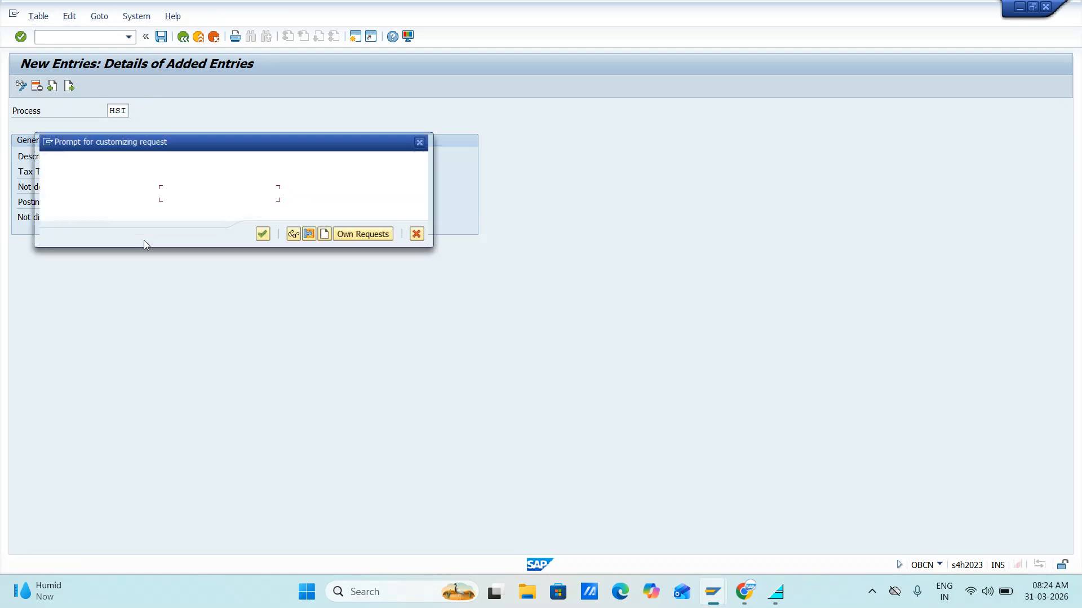
left_click(262, 235)
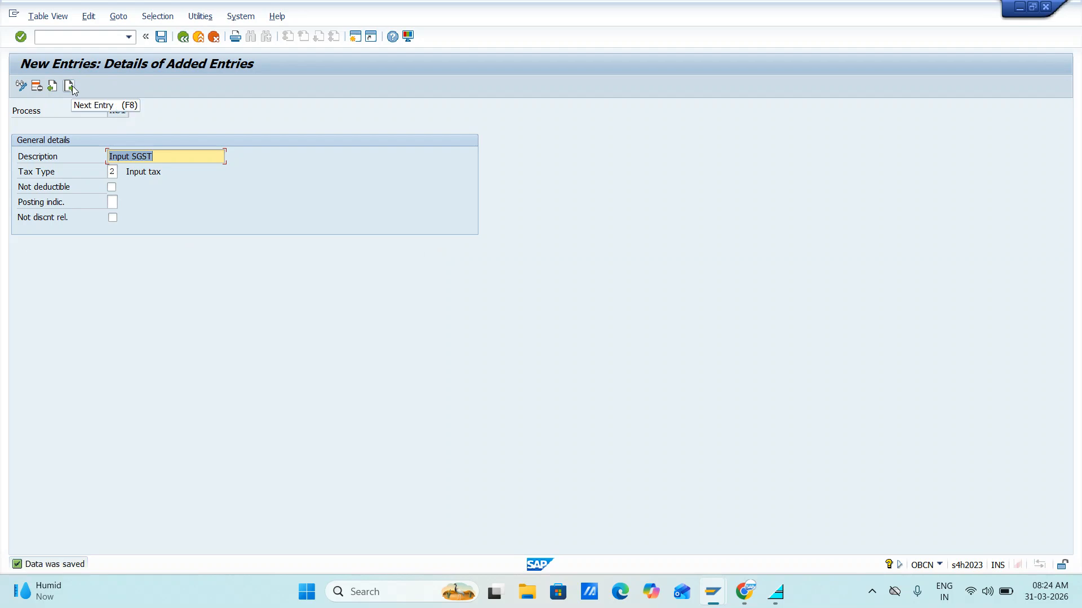
Step: Switch to the Google Sheets notes and move the input and output tax condition type table from C76:G79 to start at C81
key("alt+Tab")
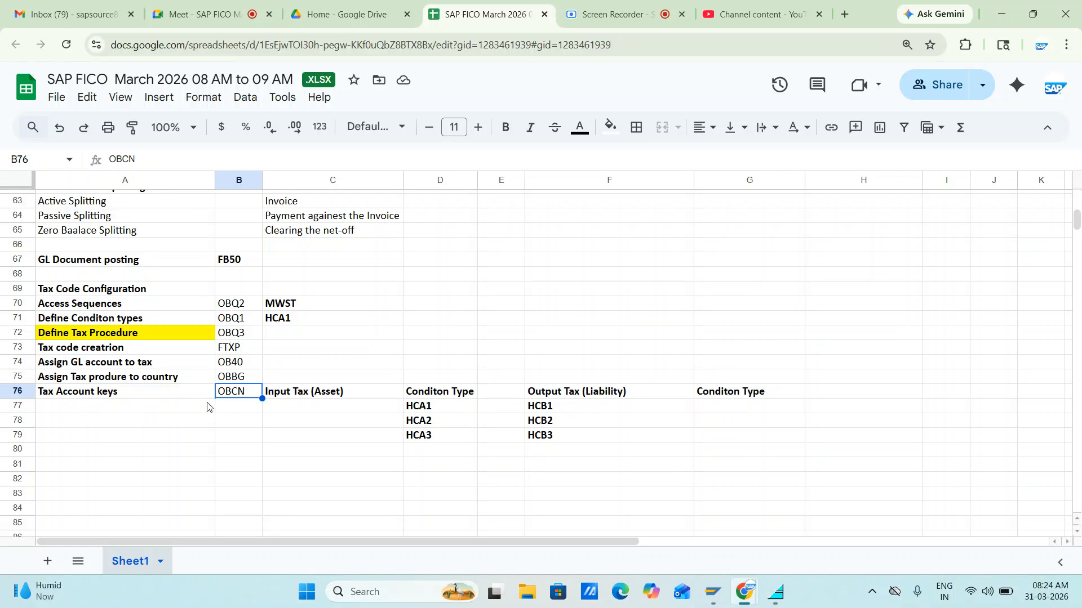
left_click(327, 393)
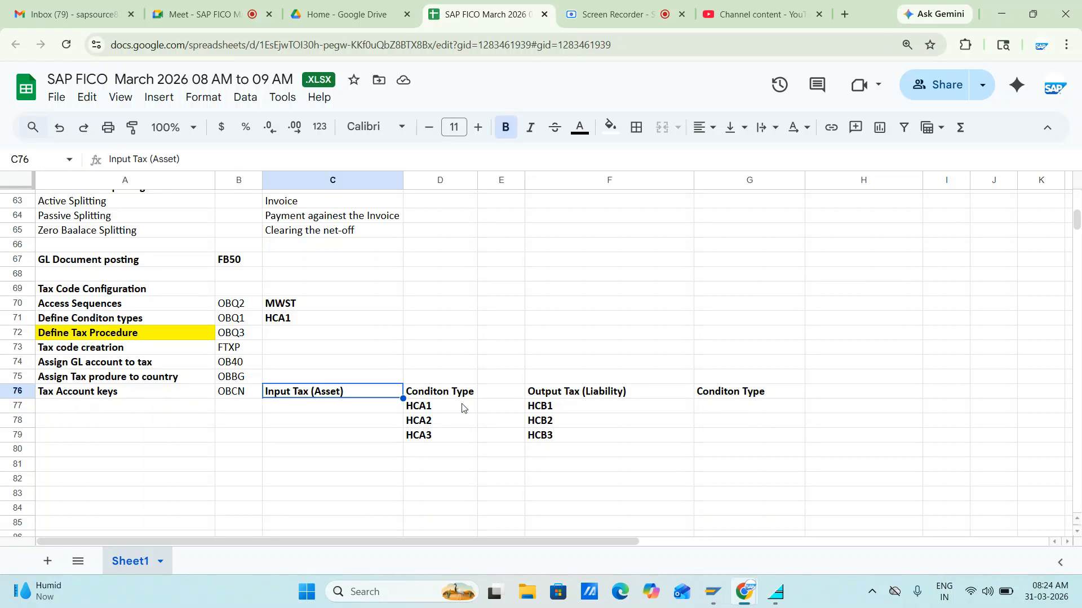
key("shift+Right")
key("shift+Right")
key("shift+Right")
key("shift+Right")
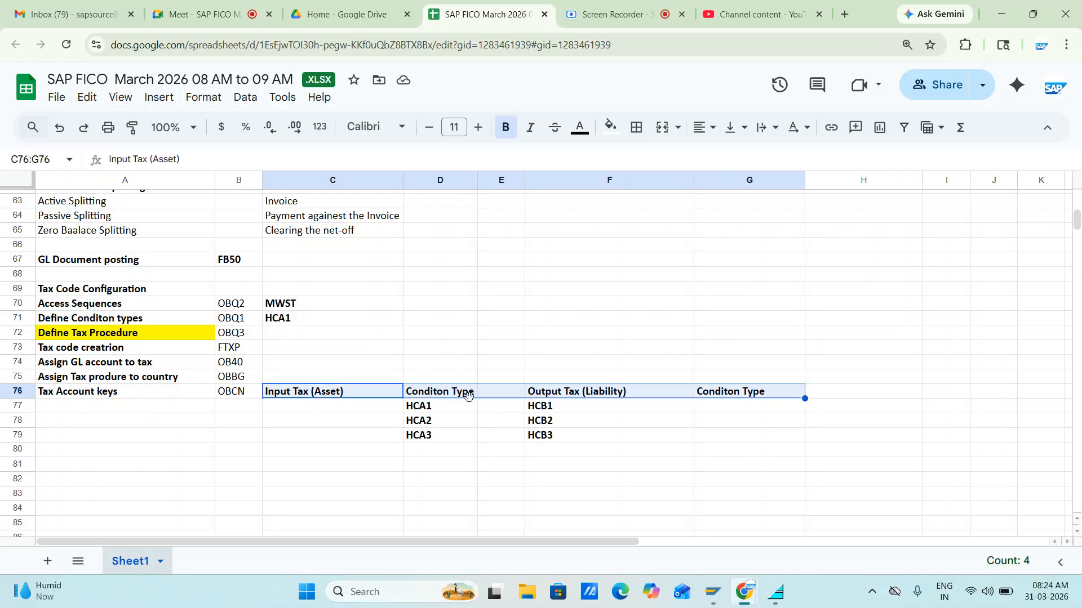
key("shift+Down")
key("shift+Down")
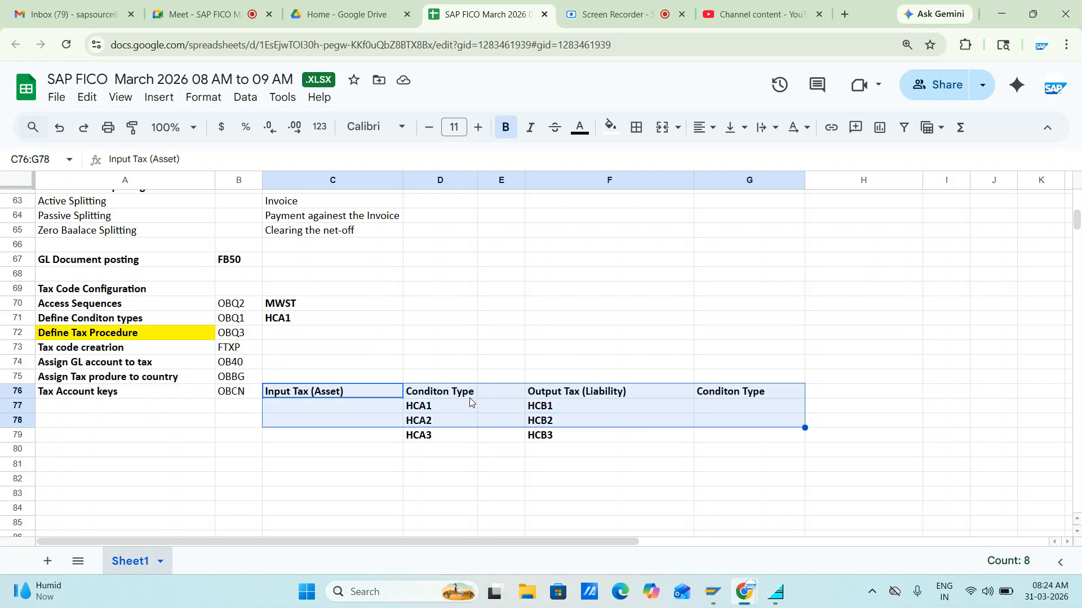
key("shift+Down")
key("ctrl+c")
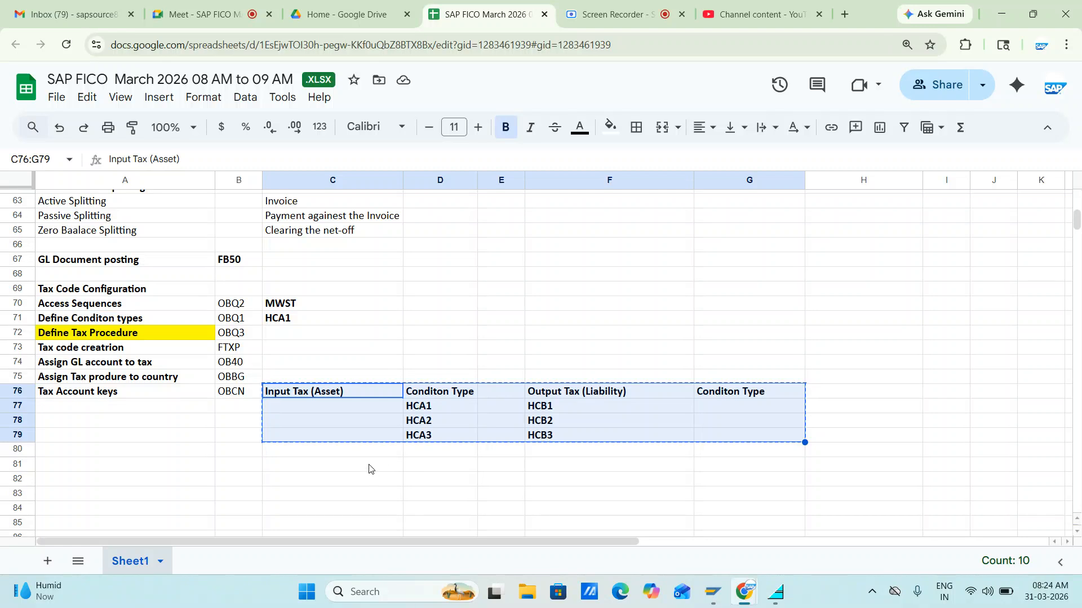
left_click(369, 469)
key("ctrl+v")
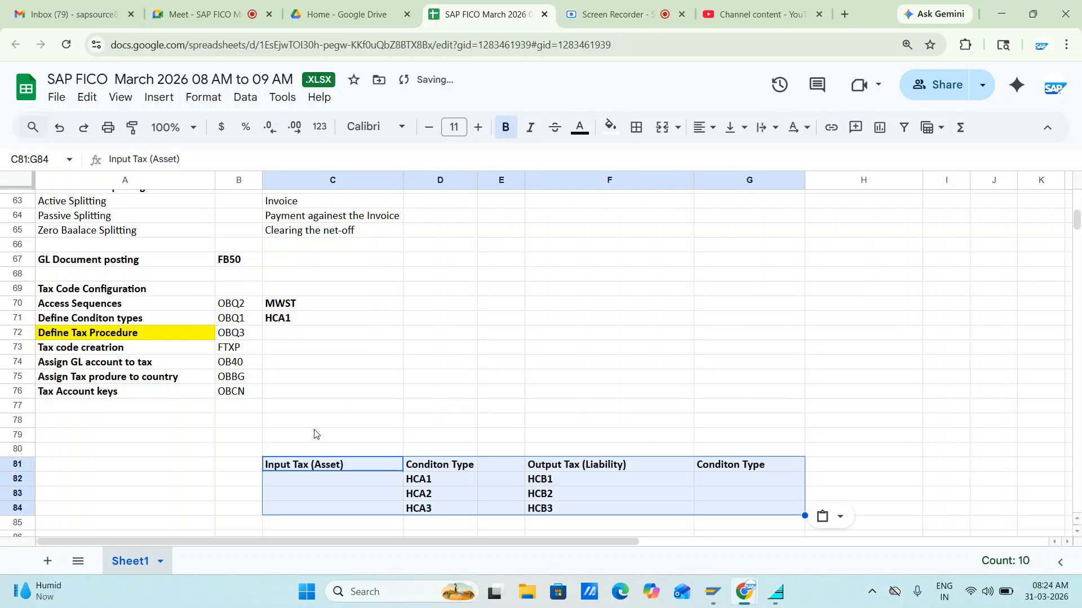
Step: Enter the account key HSI in C76 beside the OBCN code
left_click(280, 393)
type("HSI")
key("Tab")
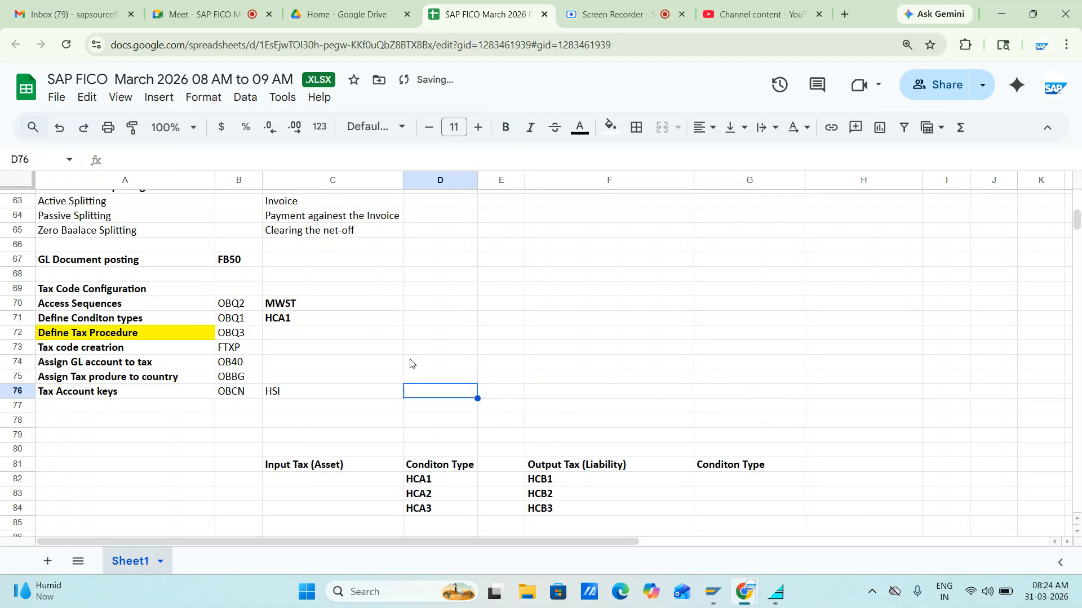
Step: Enter the remaining account keys HCI, HII, HSO, HCO and HCI in D76 through H76 and save the sheet
type("HCI")
key("Tab")
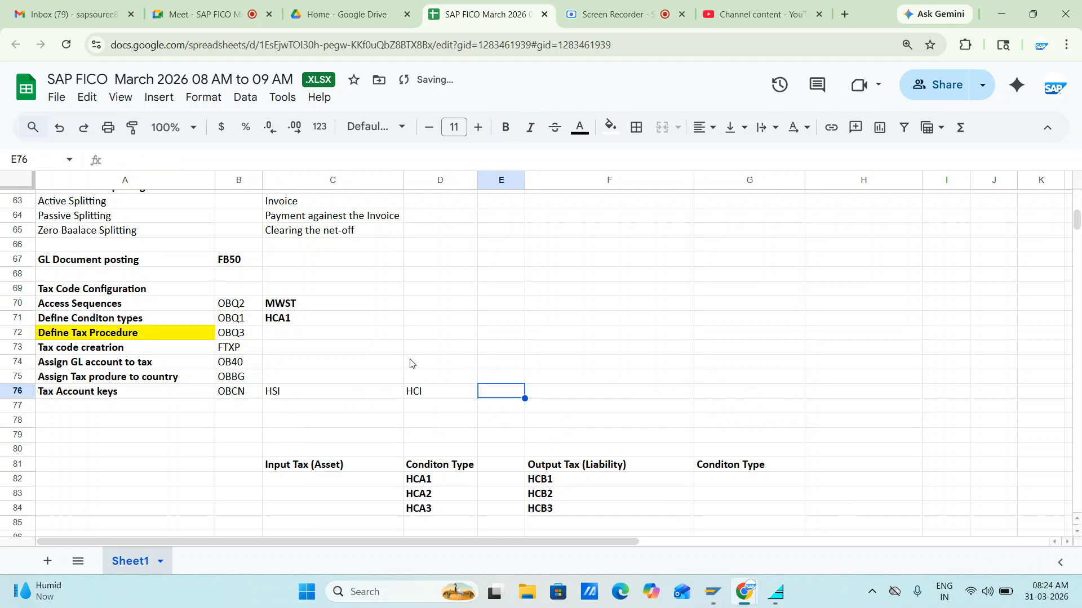
type("HII")
key("Tab")
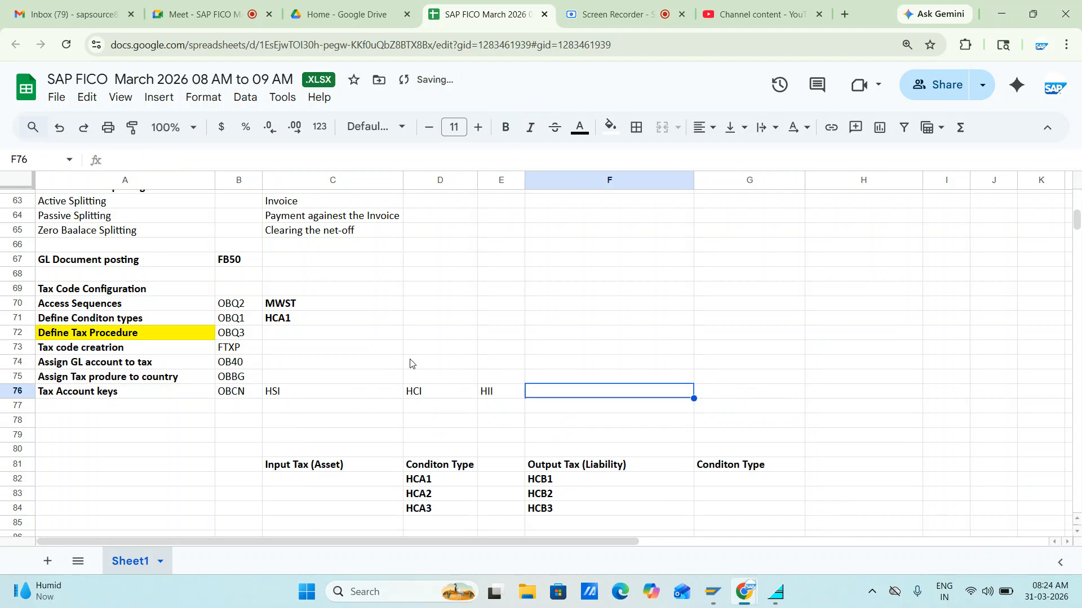
type("HSO")
key("Tab")
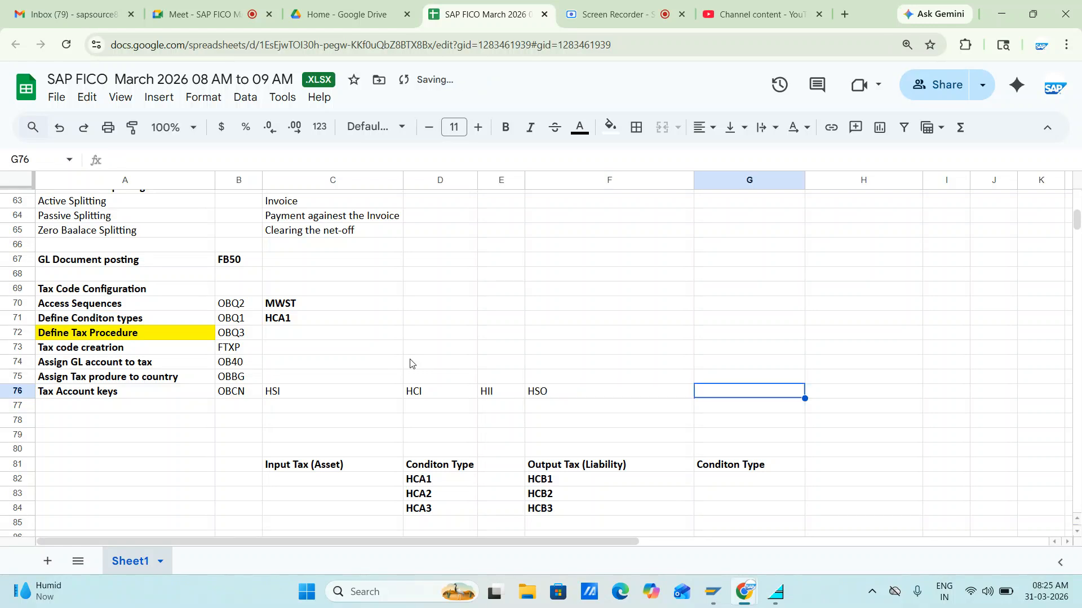
type("HC")
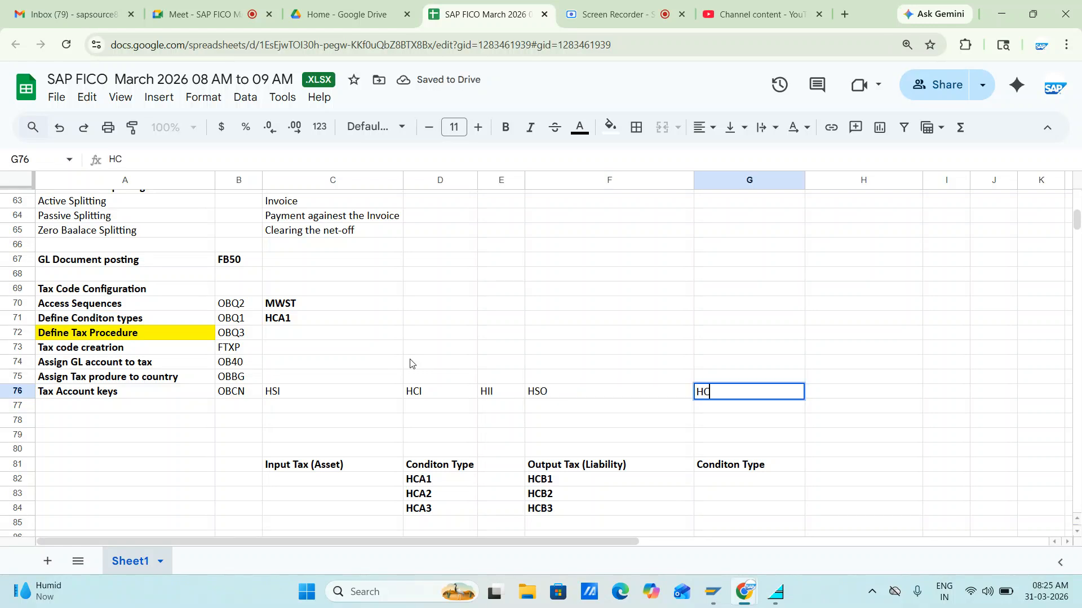
type("O")
key("Tab")
type("H")
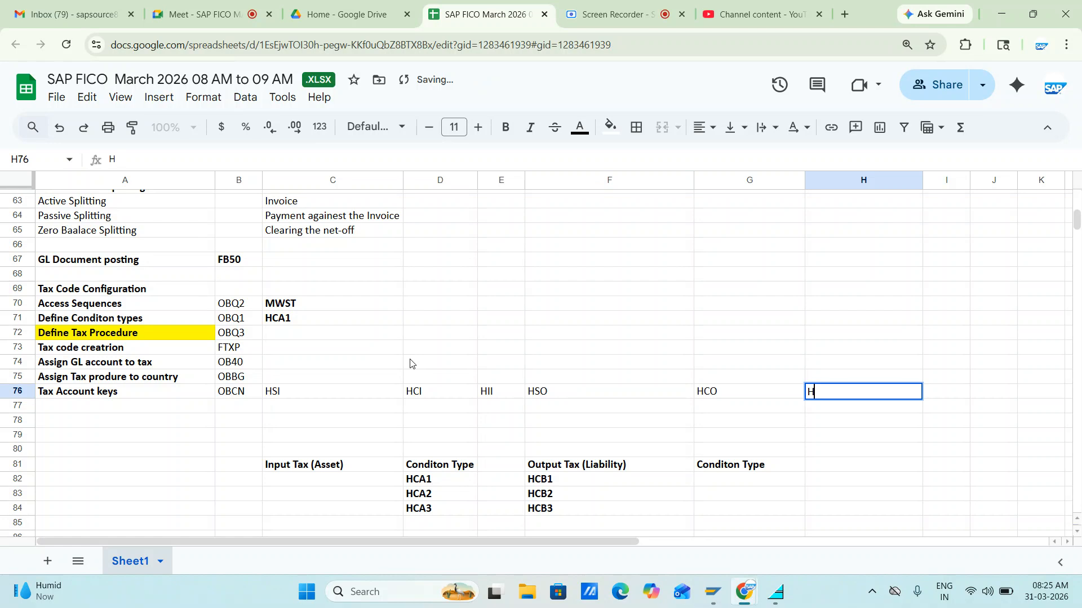
type("CI")
key("ctrl+s")
Step: Switch to the SAP OBCN session and fill in a new entry with process HCI, description Input CGST and tax type 2
key("alt+Tab")
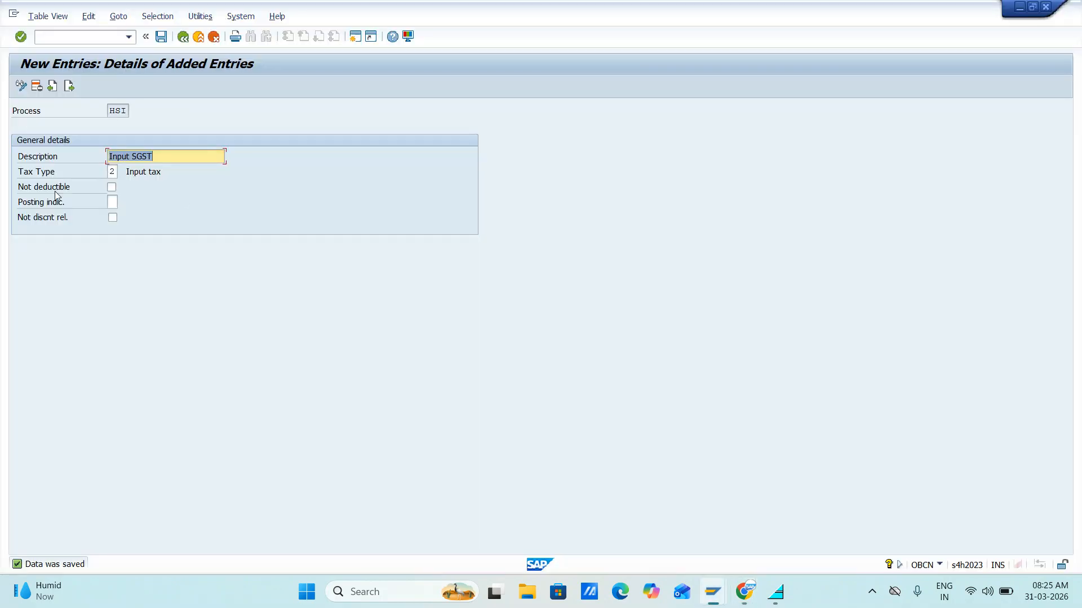
left_click(70, 85)
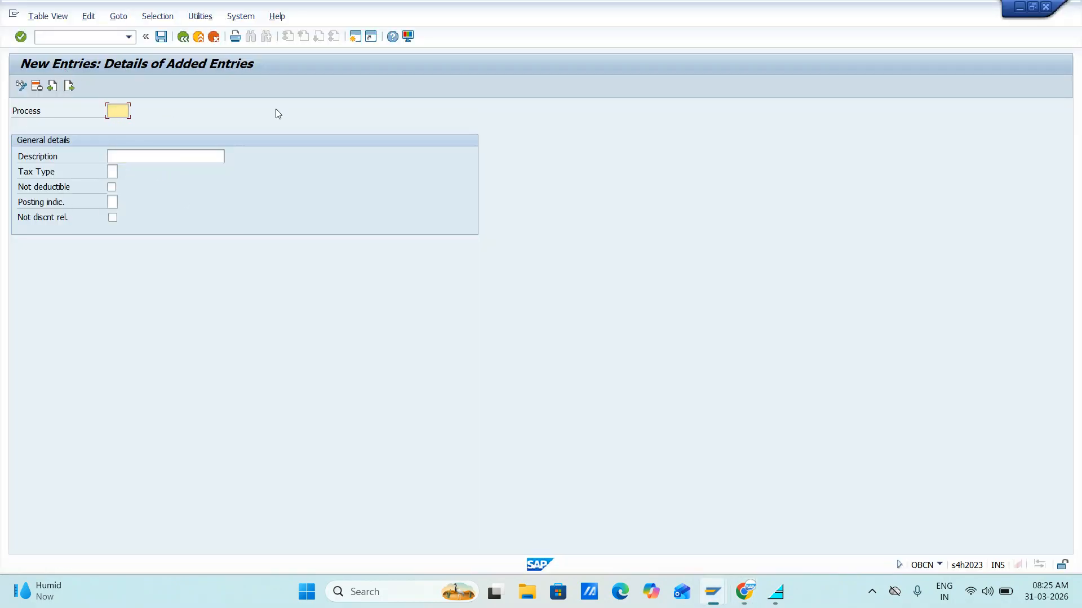
type("HCI")
key("Tab")
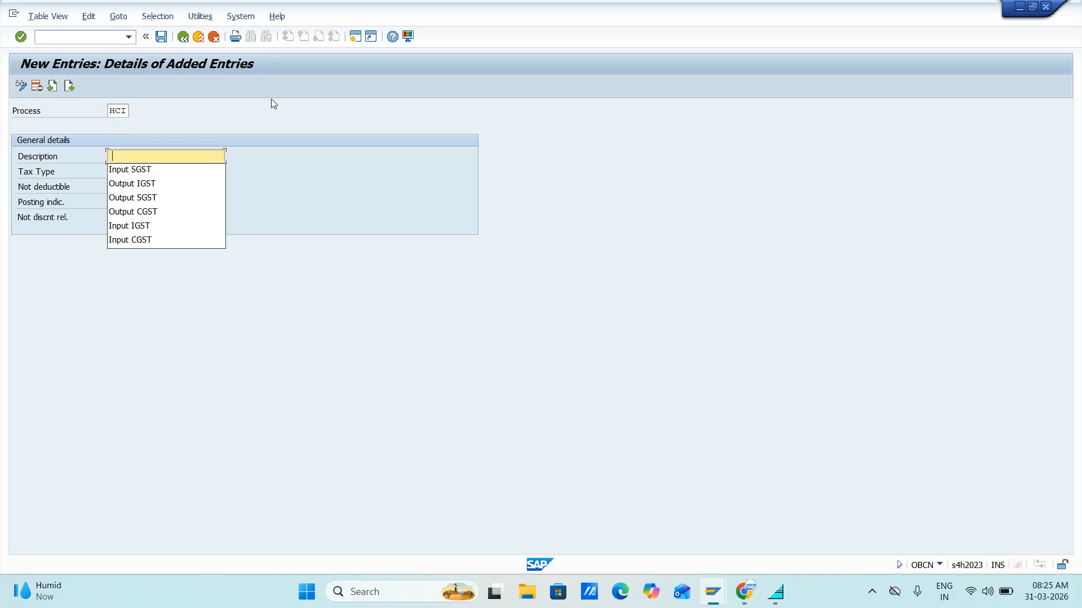
left_click(134, 241)
key("Tab")
type("2")
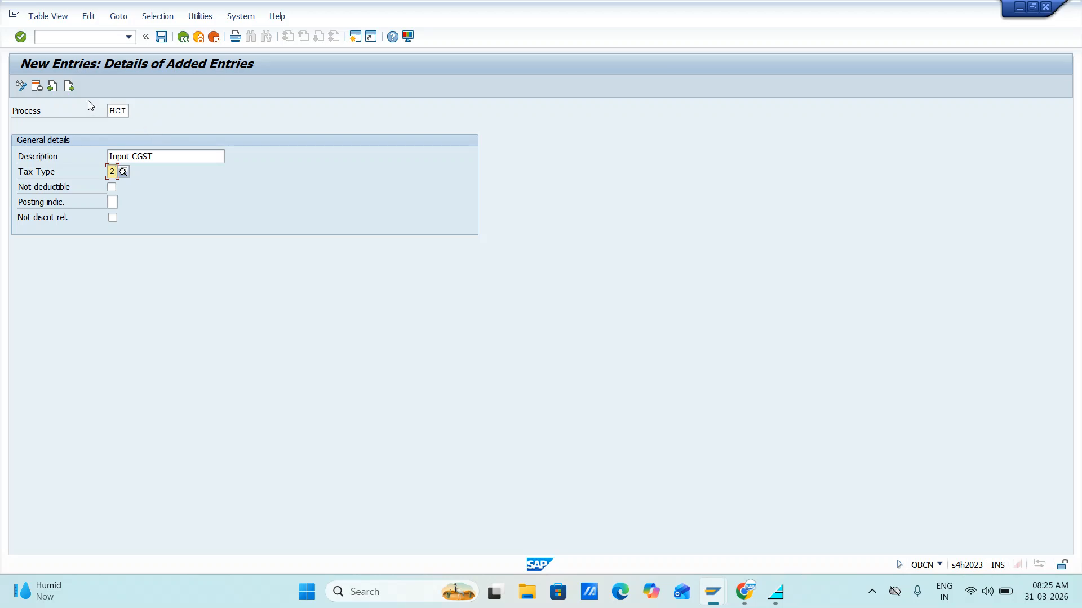
Step: Try to add another entry with process HII, description Input IGST and tax type 2
left_click(69, 86)
left_click(126, 119)
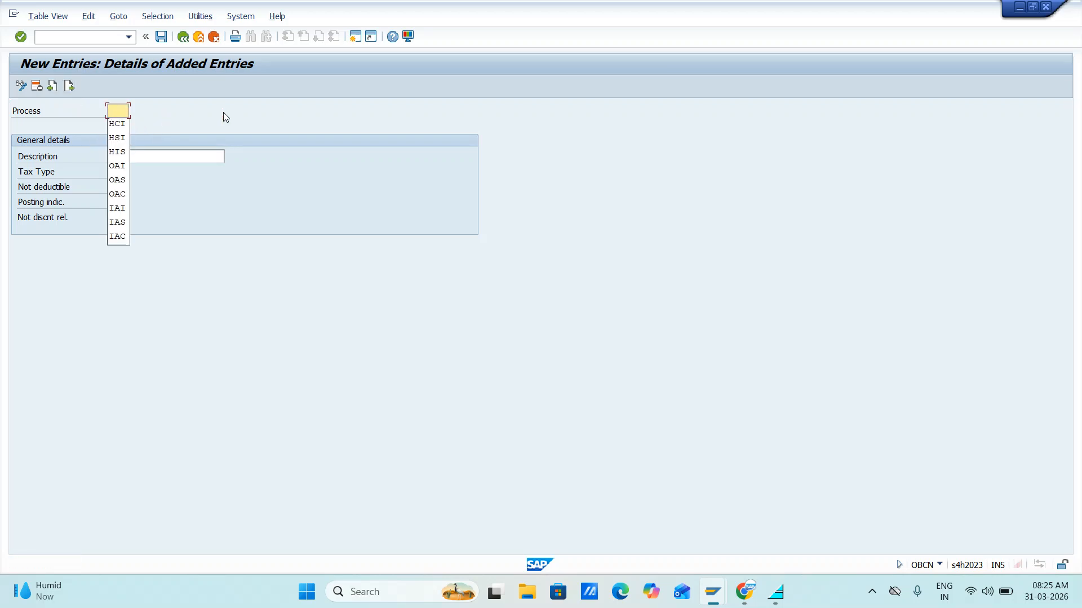
type("HC")
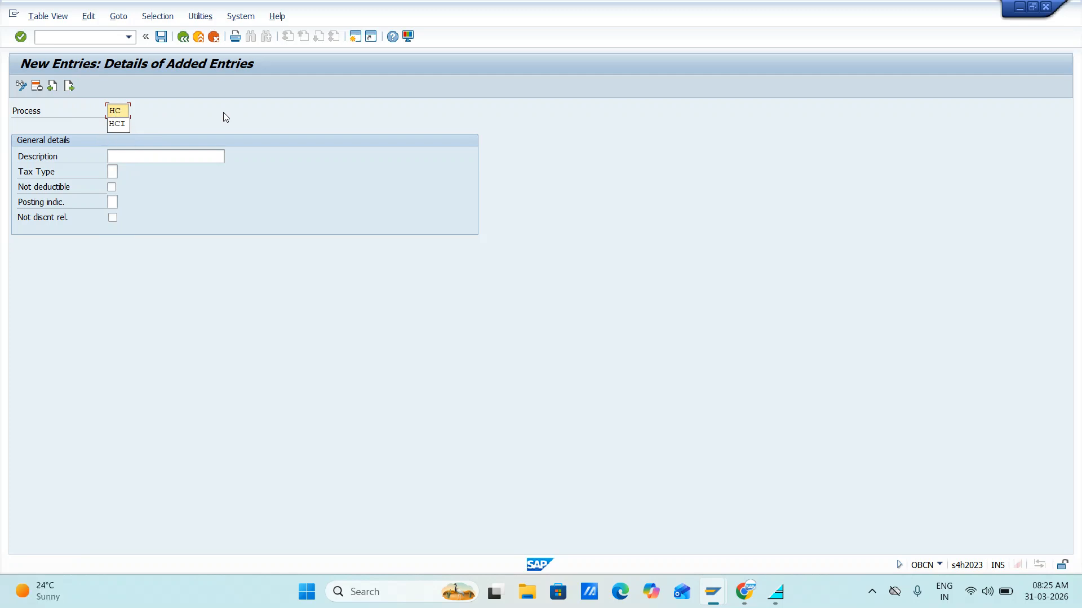
key("BackSpace")
type("II")
key("alt+Tab")
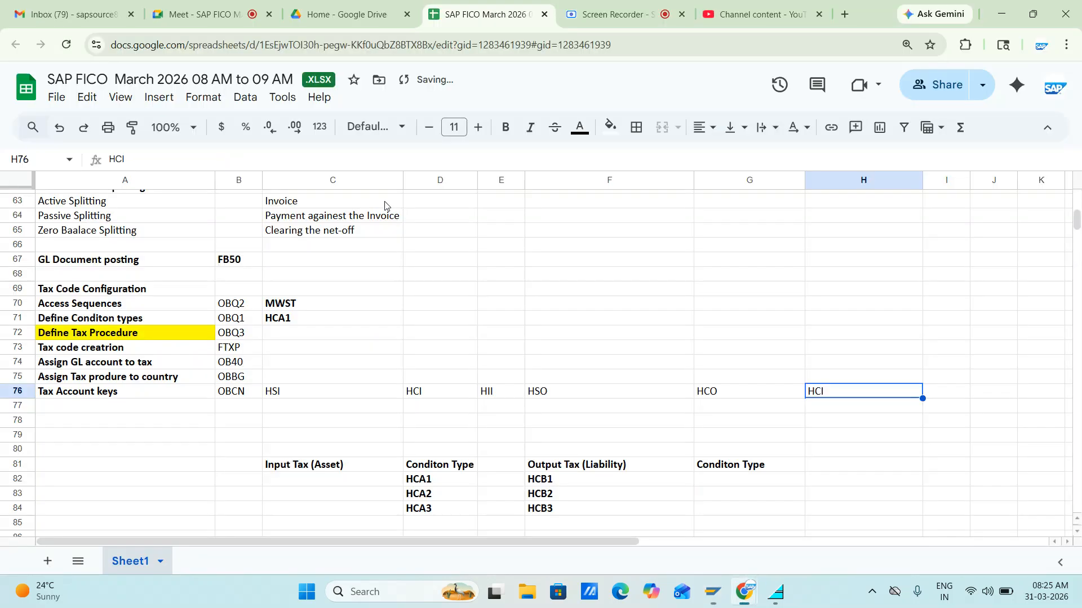
key("alt+Tab")
left_click(128, 156)
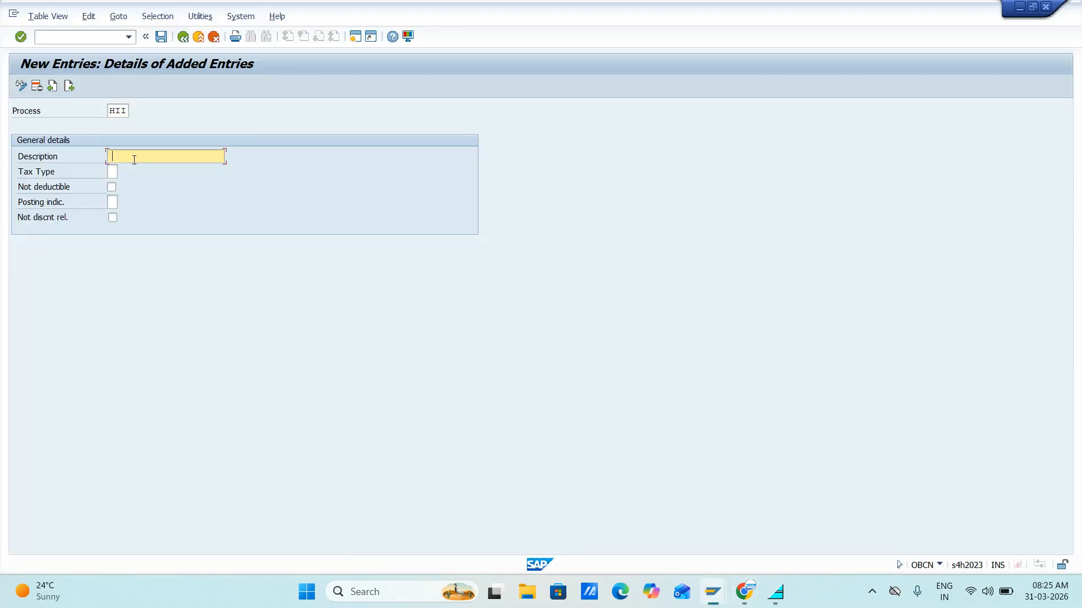
left_click(143, 240)
left_click(110, 172)
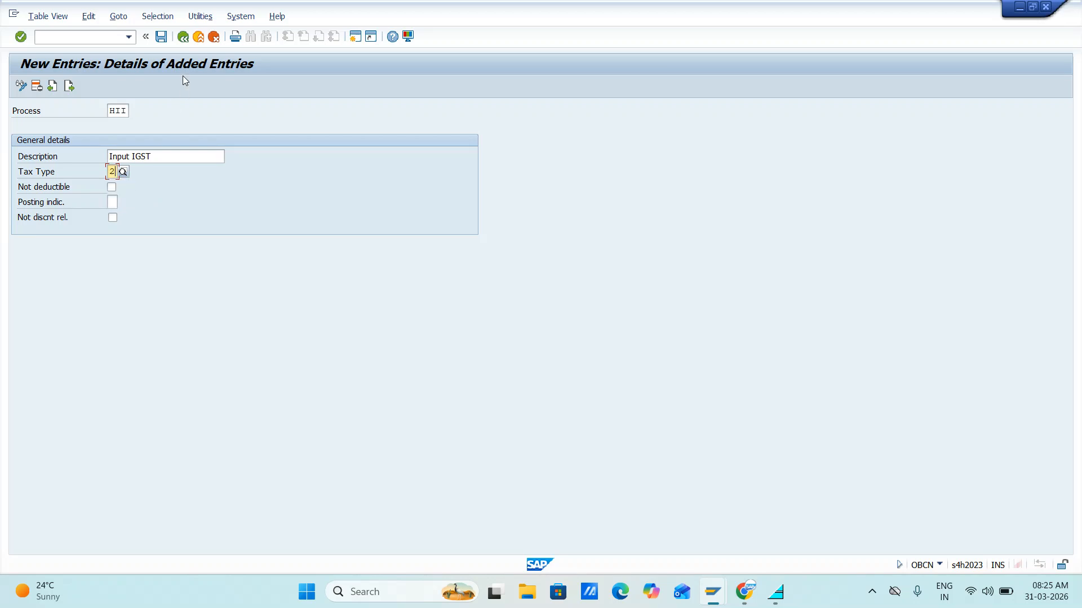
left_click(70, 87)
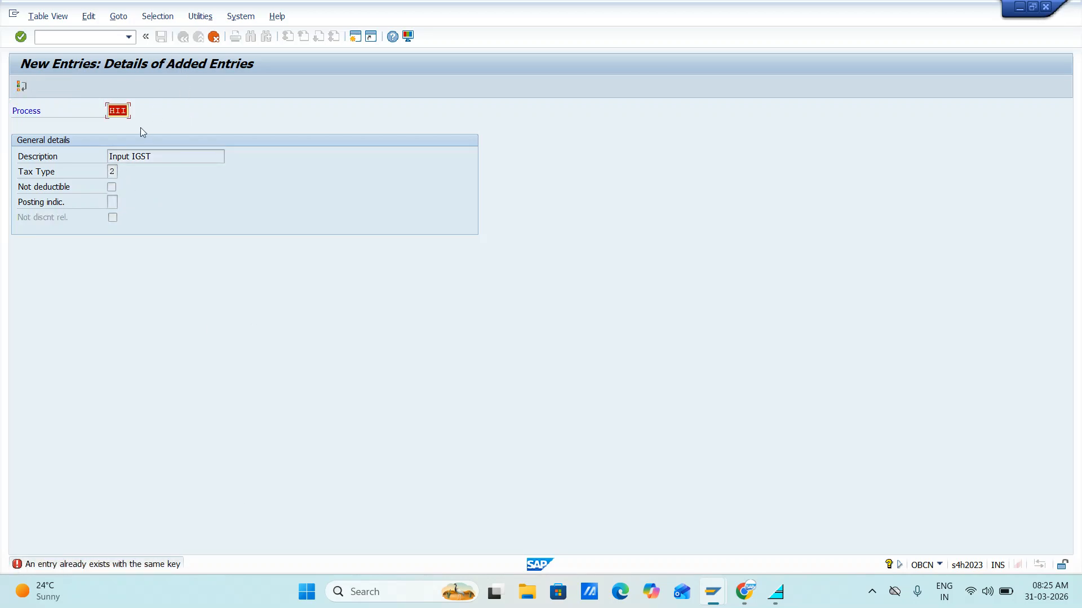
Step: Change the Input IGST entry's process key to HIG and confirm it
left_click(120, 109)
key("BackSpace")
key("BackSpace")
type("i")
key("BackSpace")
type("ig")
key("Return")
Step: Switch to the Google Sheets notes and replace the account key in E76 with HIG
key("alt+Tab")
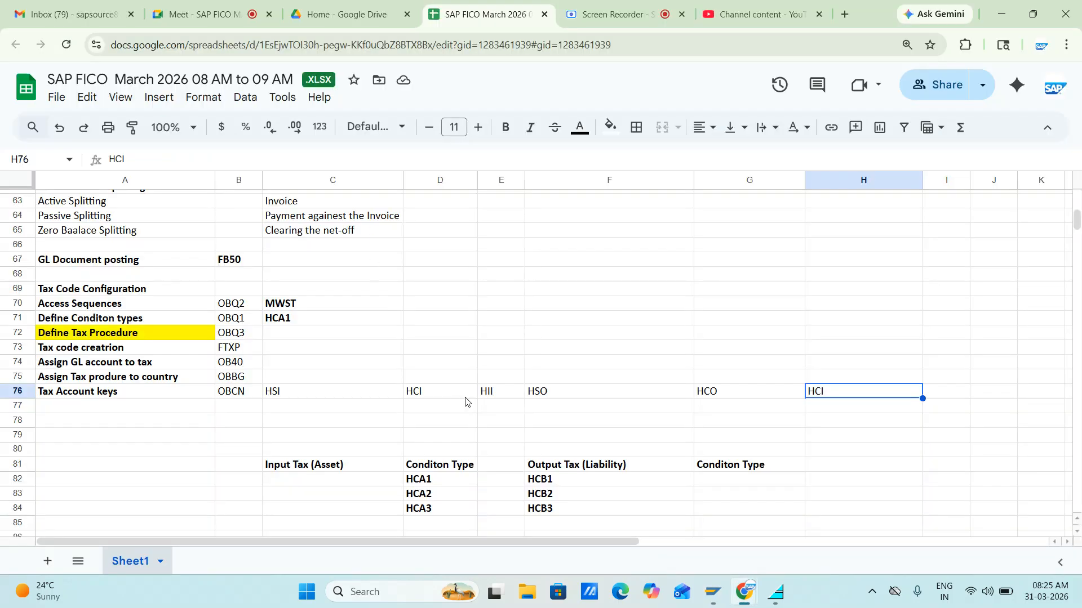
left_click(483, 393)
type("HIG")
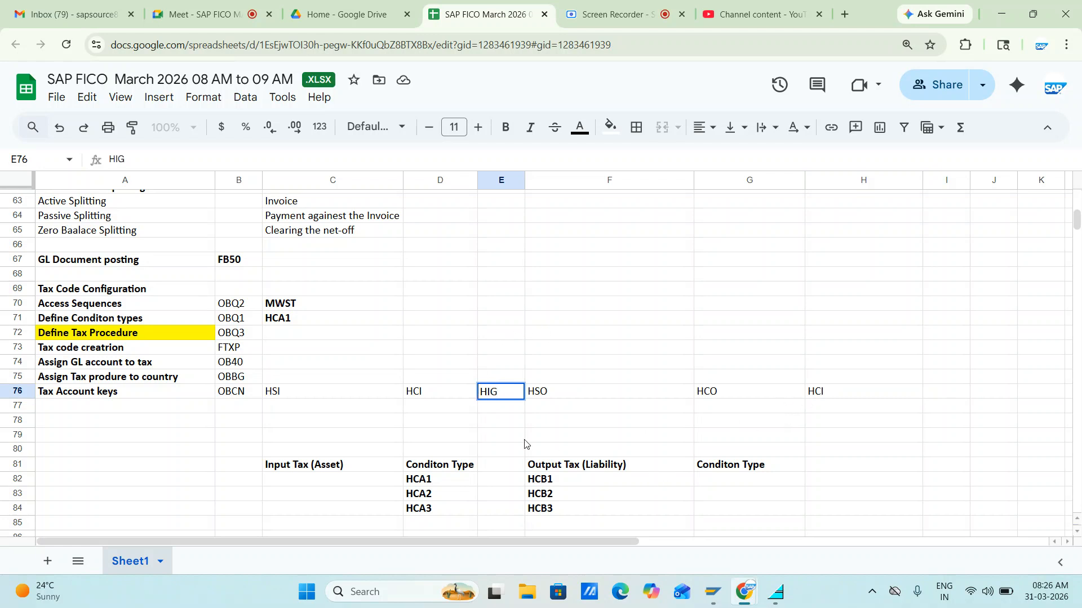
Step: Return to the SAP OBCN session and start the next entry with process key HSO
key("alt+Tab")
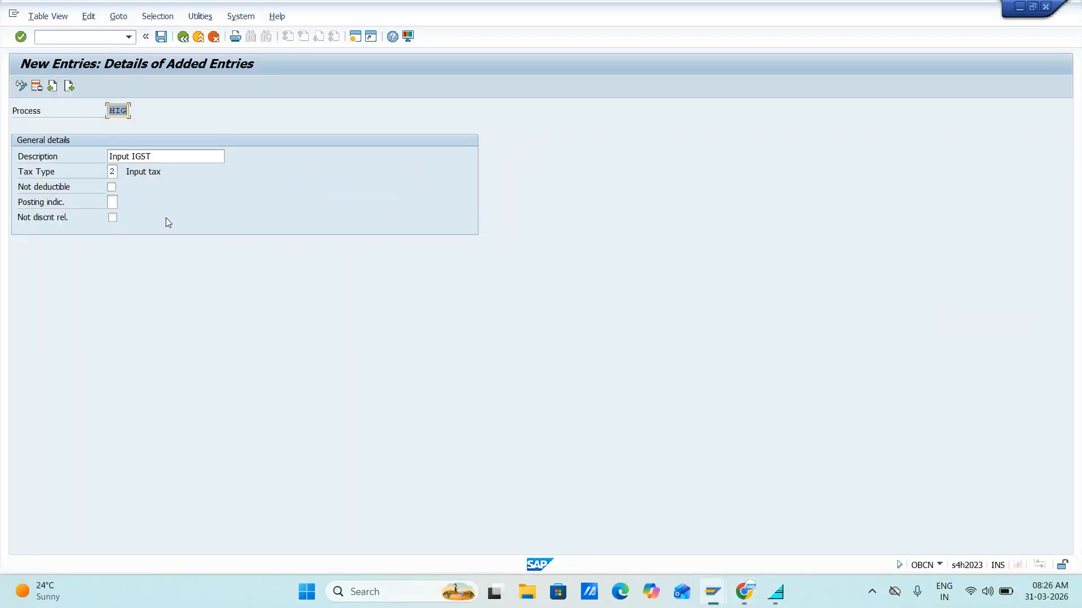
left_click(68, 86)
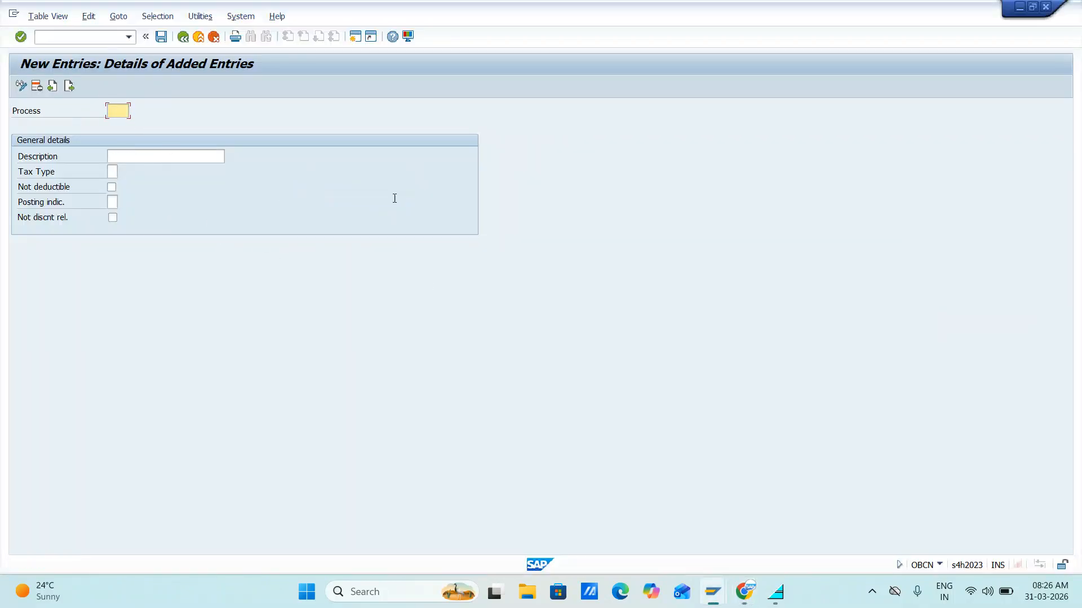
key("alt+Tab")
key("alt+Tab")
type("HSO")
key("Tab")
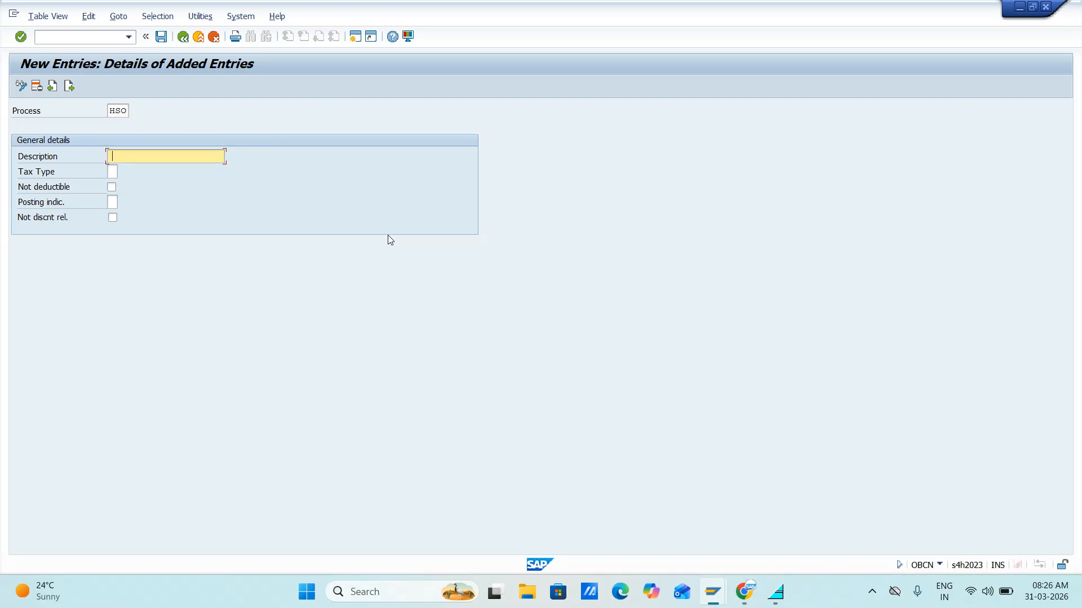
Step: Set the HSO entry's description to Output SGST and its tax type to 1, Output tax
key("Down")
key("Down")
key("Down")
key("Down")
key("Down")
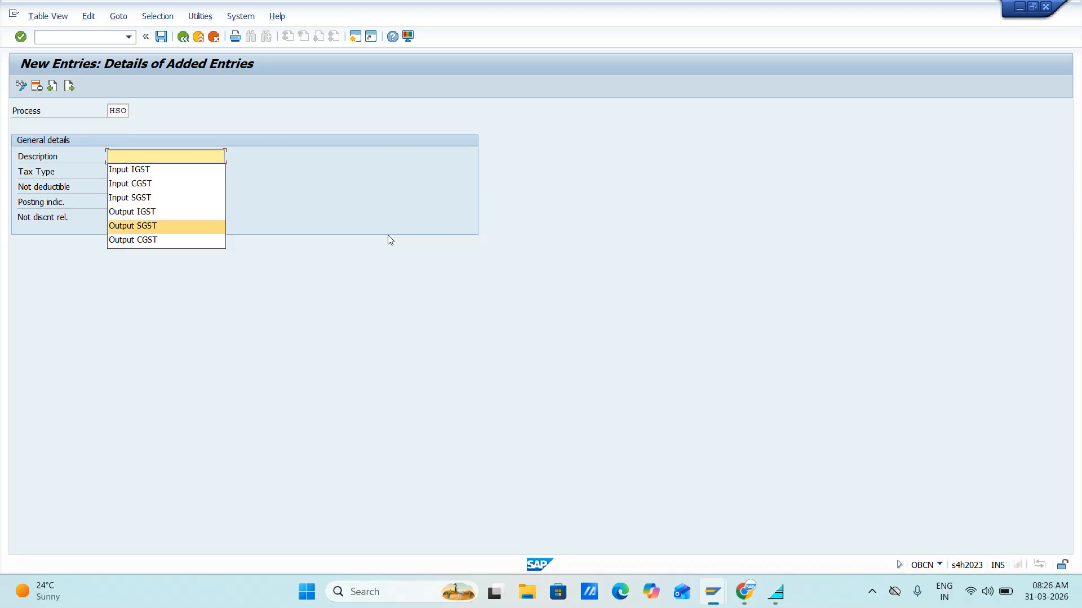
key("Return")
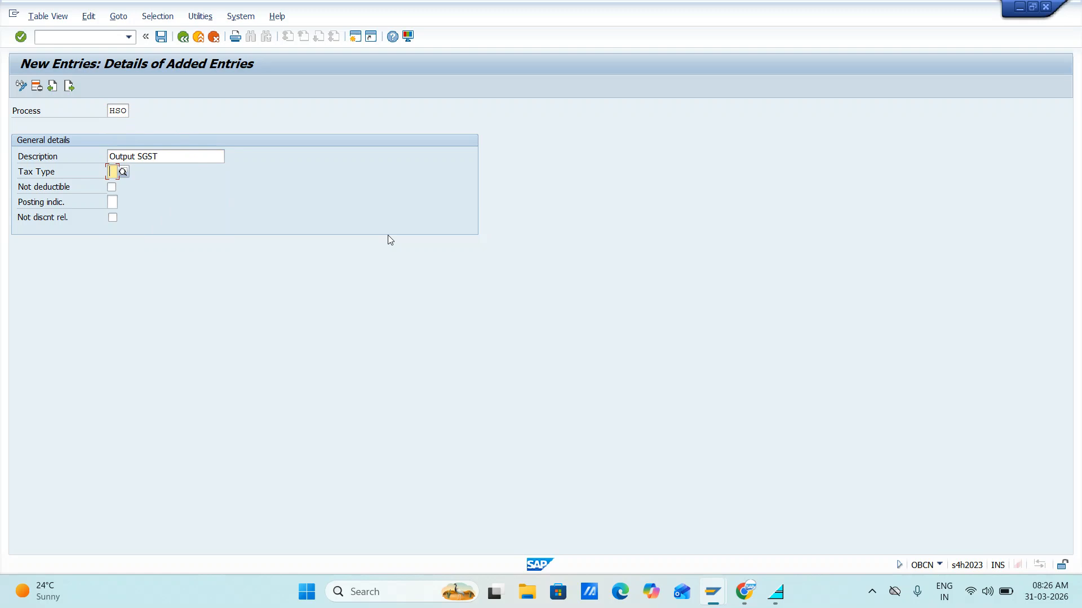
left_click(125, 172)
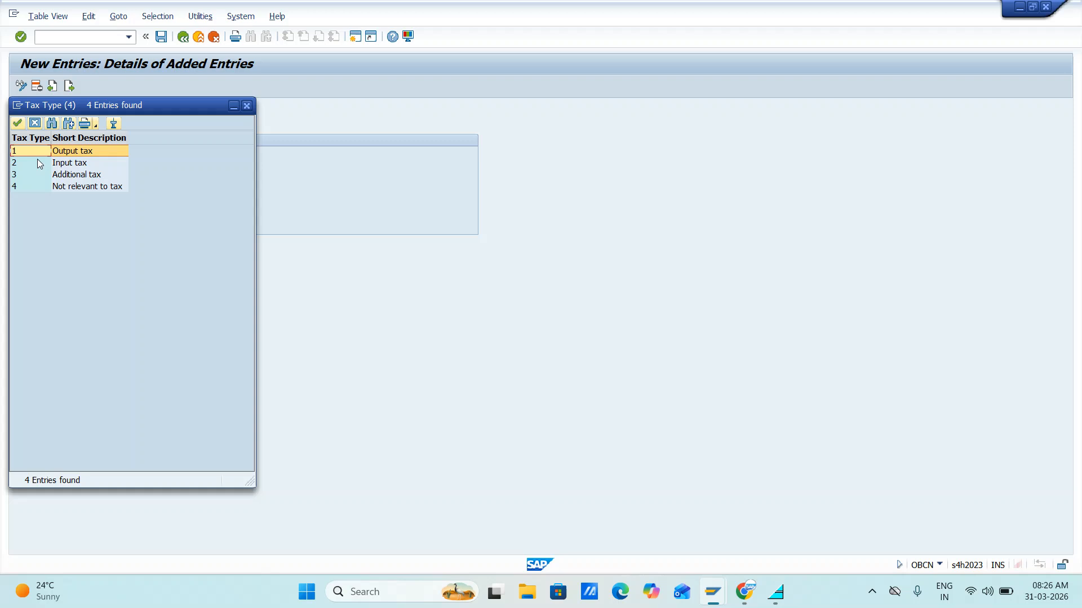
double_click(34, 150)
Step: Start another new entry with process key HCO, spelled with the letter O
left_click(69, 87)
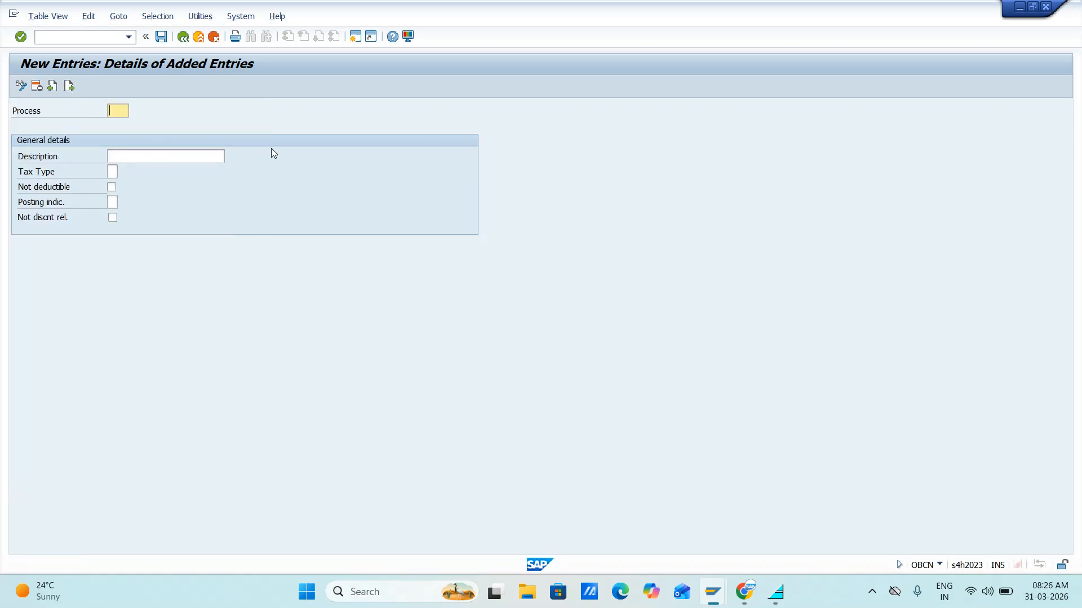
key("alt+Tab")
key("alt+Tab")
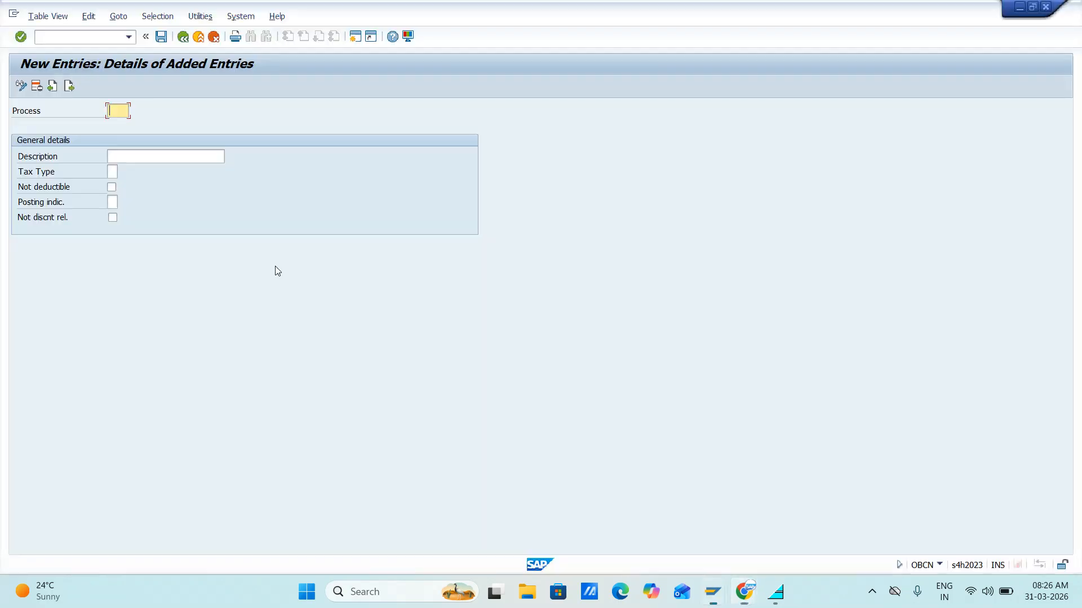
type("HC0")
key("Return")
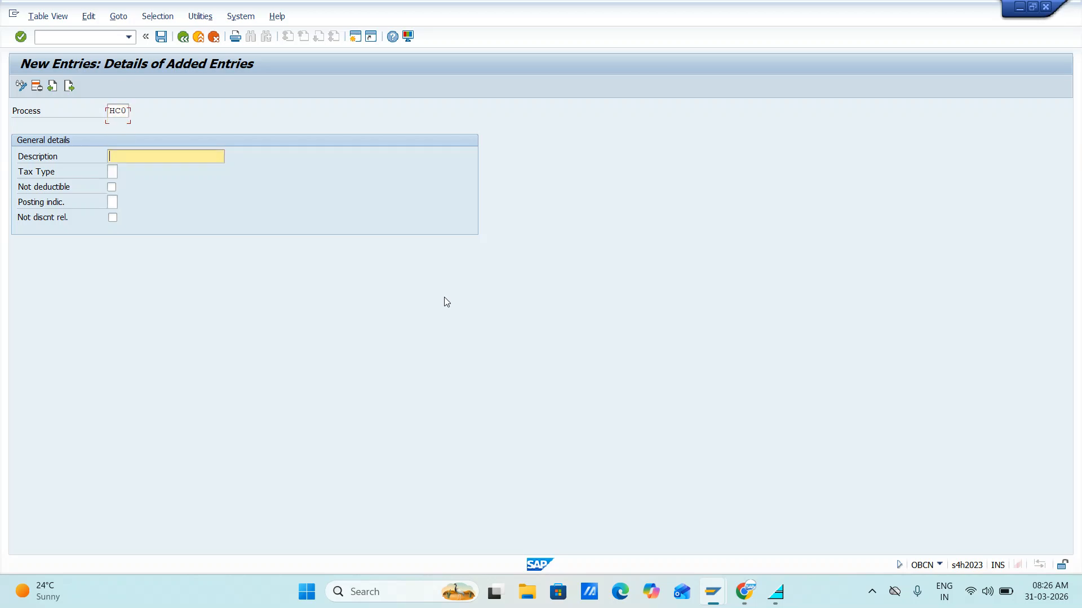
type("O")
key("BackSpace")
key("shift+Tab")
type("HCO")
key("Return")
key("alt+Tab")
key("alt+Tab")
Step: Set the HCO entry's description to Output CGST and its tax type to 1
left_click(154, 158)
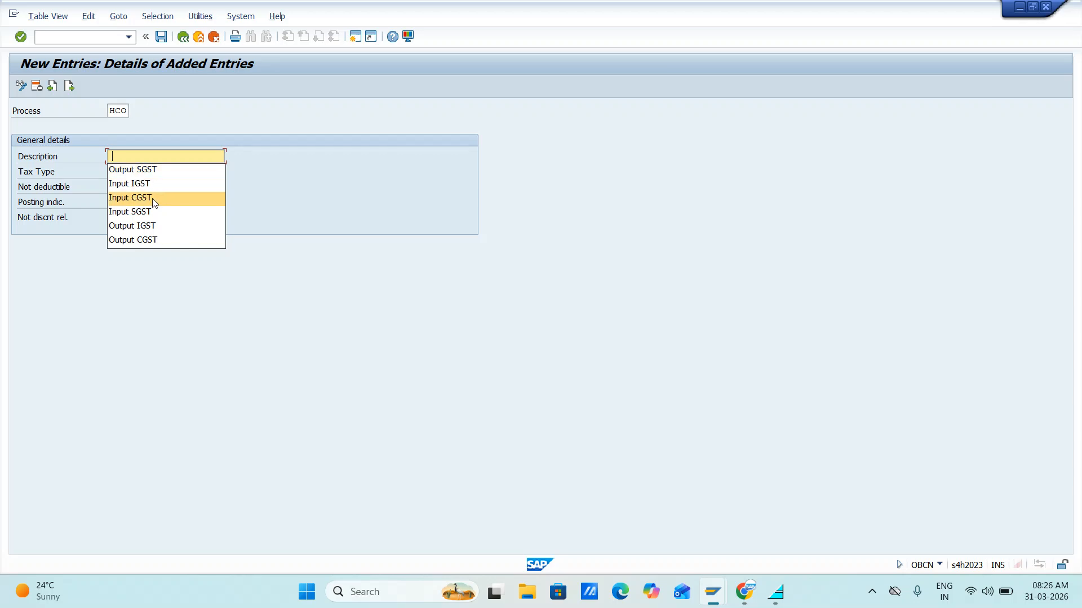
left_click(150, 240)
left_click(116, 172)
type("1")
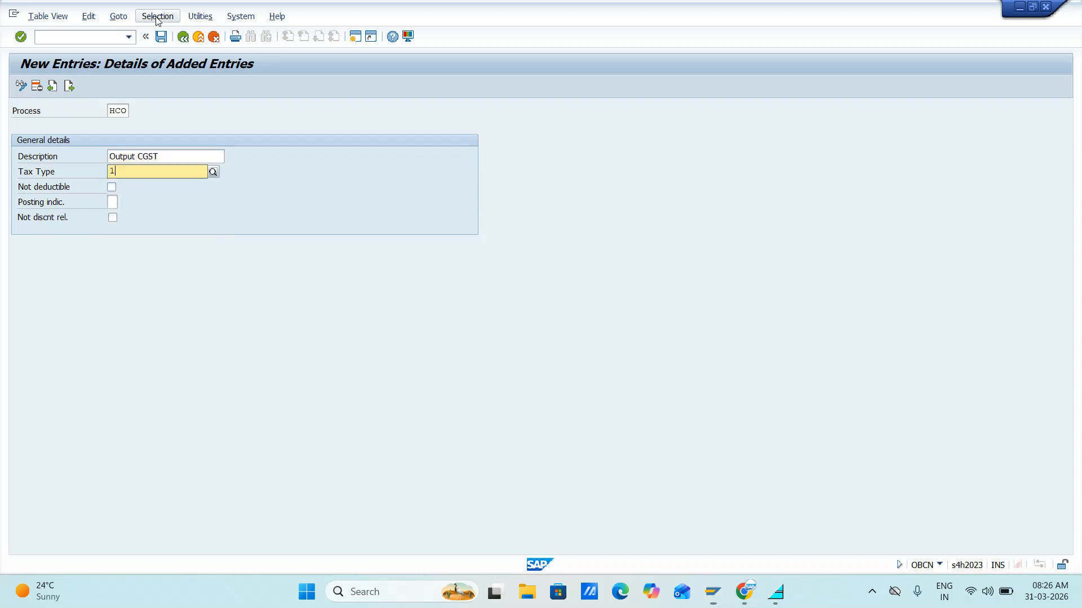
Step: Try to save a further entry with process HCI, description Output IGST and tax type 1
left_click(68, 89)
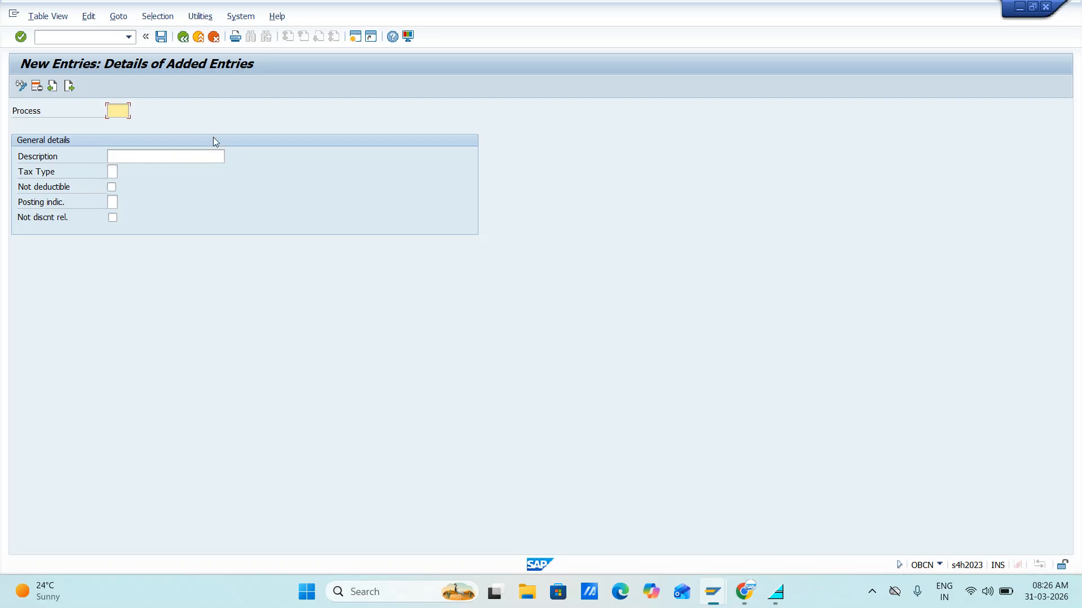
key("alt+Tab")
key("alt+Tab")
type("HCI")
key("Tab")
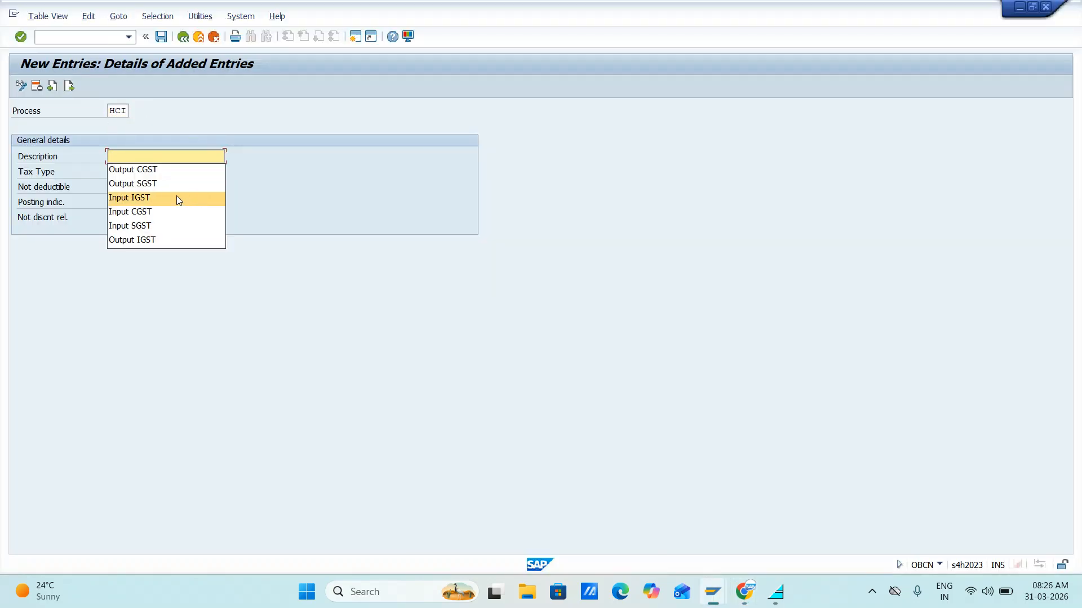
left_click(151, 242)
left_click(113, 172)
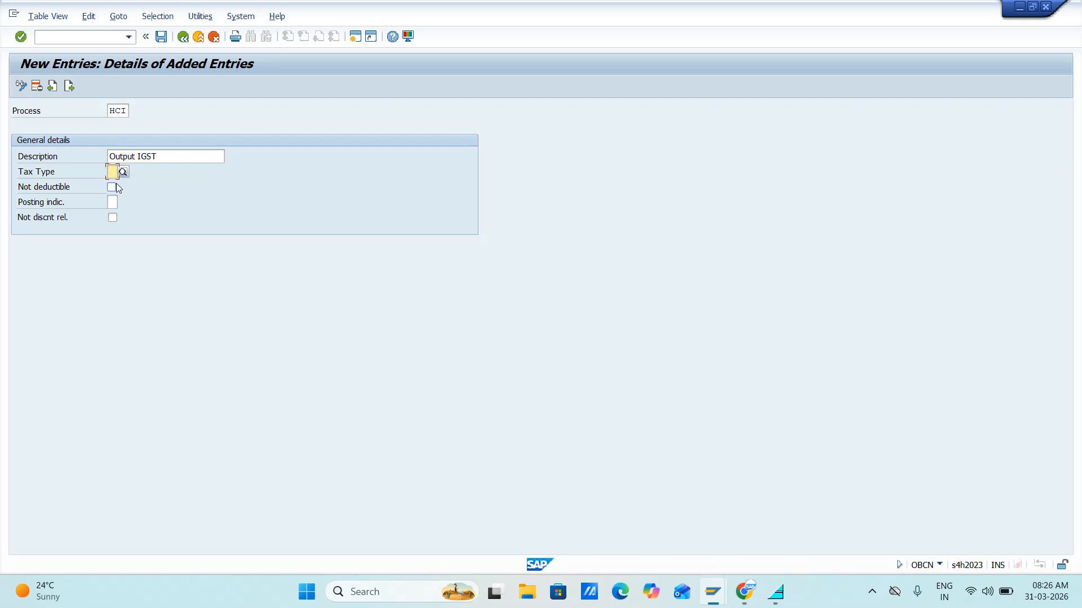
type("1")
left_click(162, 37)
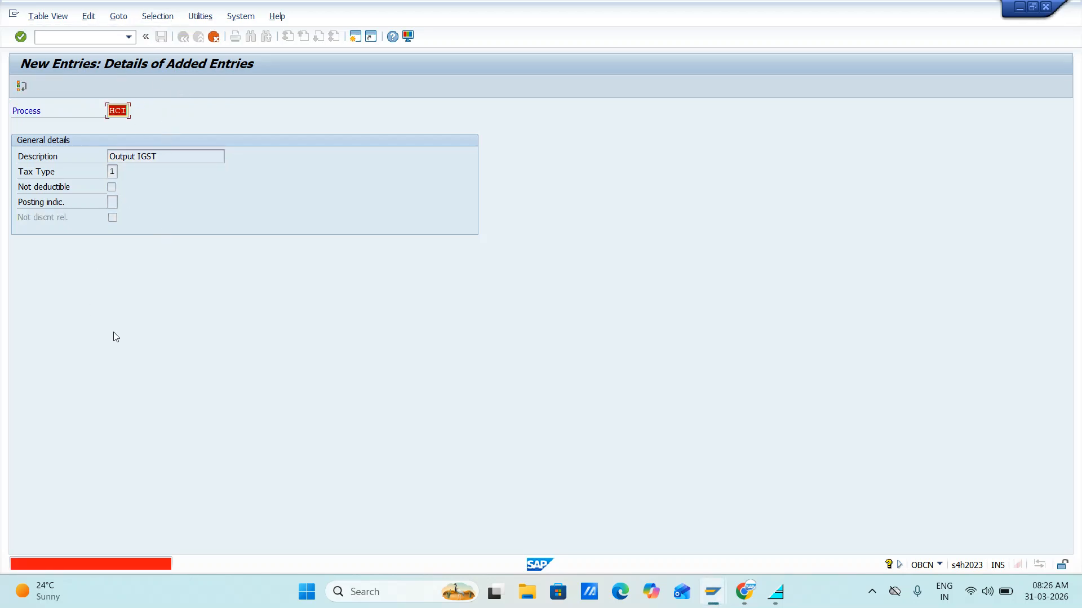
Step: Replace the account key in H76 of the Google Sheets notes with HOG and return to the SAP OBCN session
key("alt+Tab")
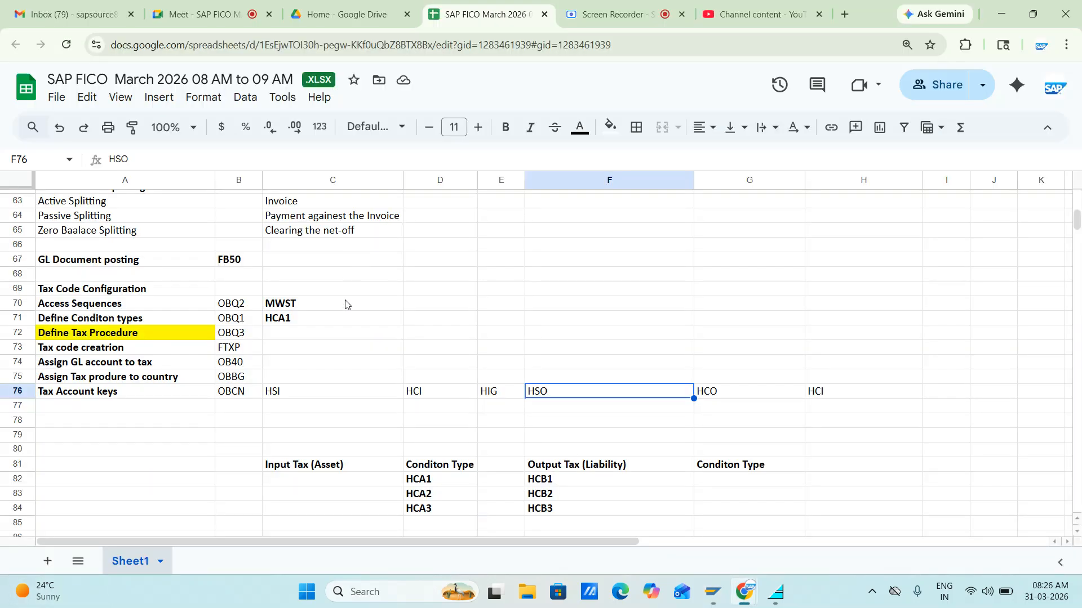
left_click(824, 392)
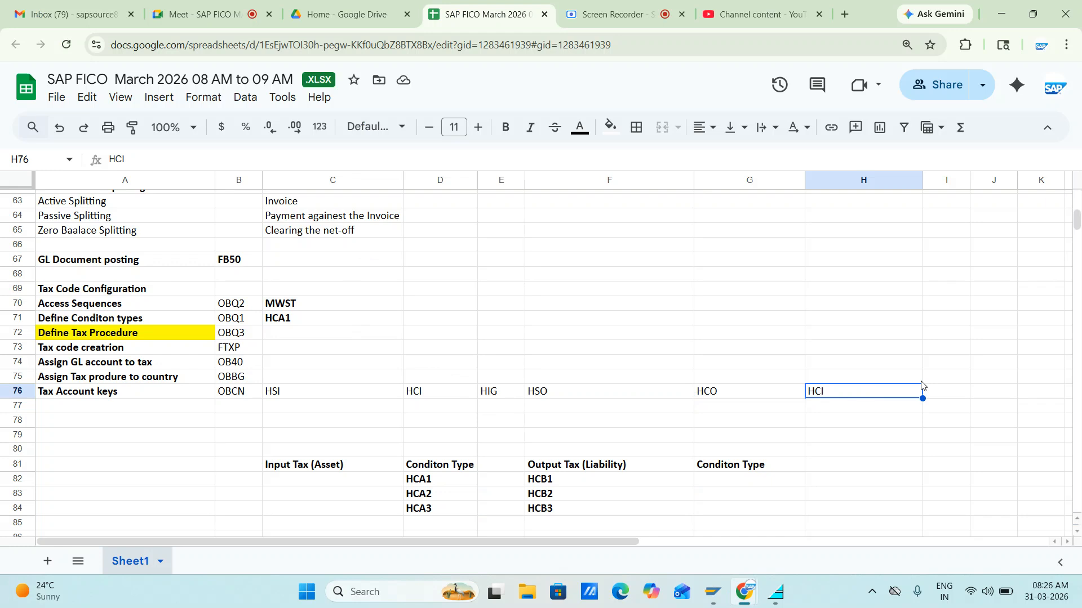
type("HOG")
key("alt+Tab")
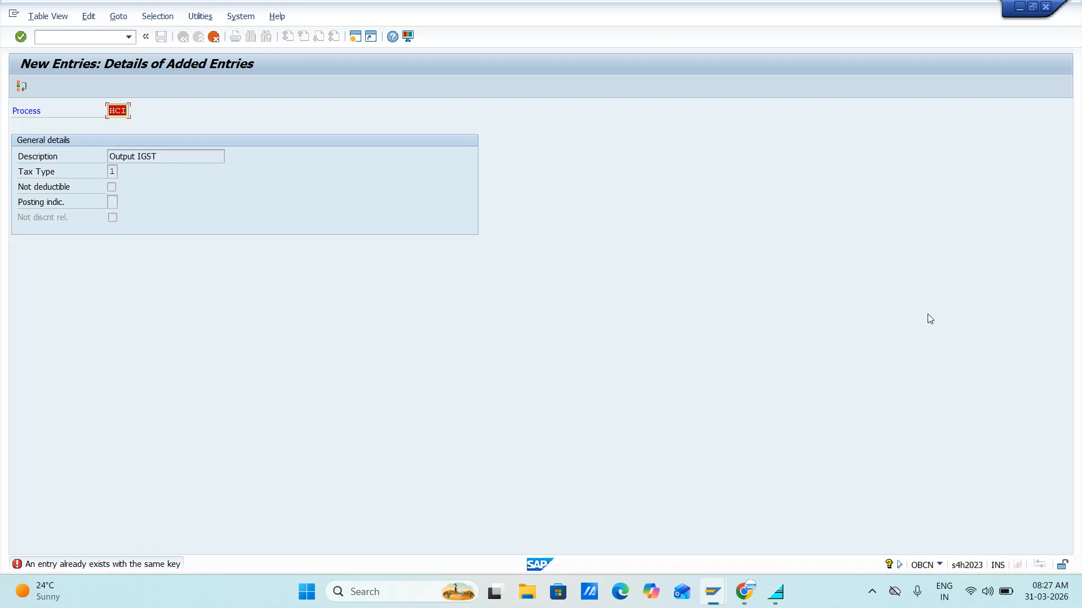
Step: Replace the process key of the Output IGST entry with HOG and save the entry
type("HOG")
key("Return")
key("Return")
key("alt+Tab")
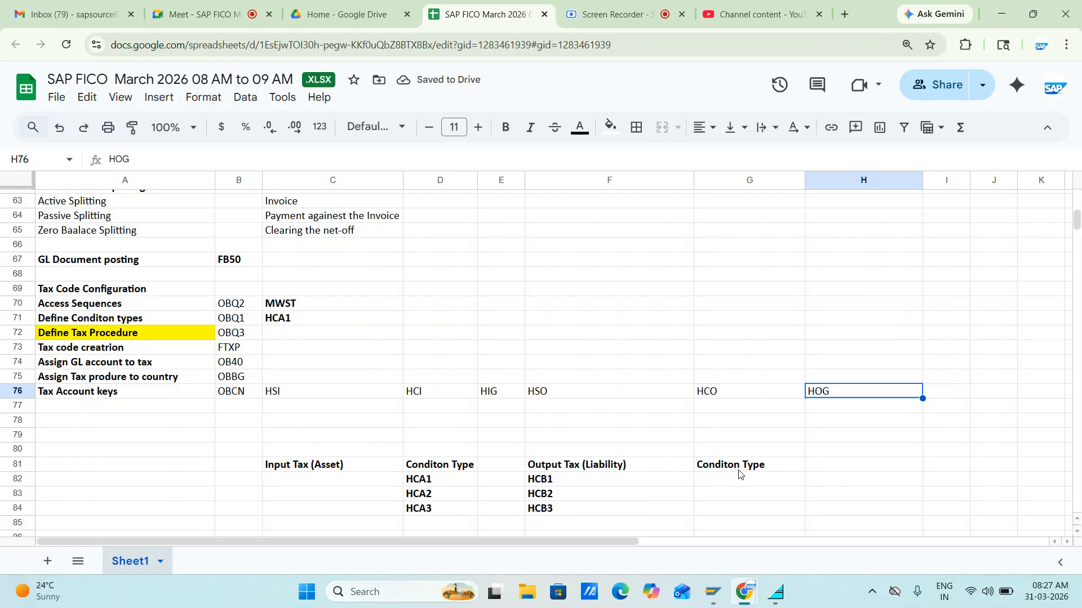
key("alt+Tab")
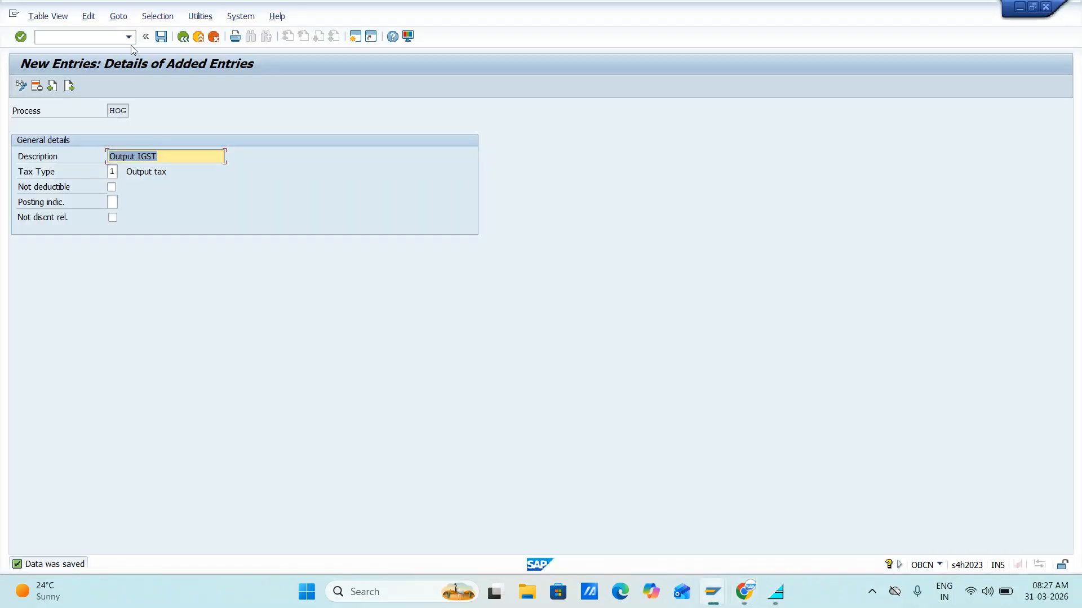
left_click(158, 40)
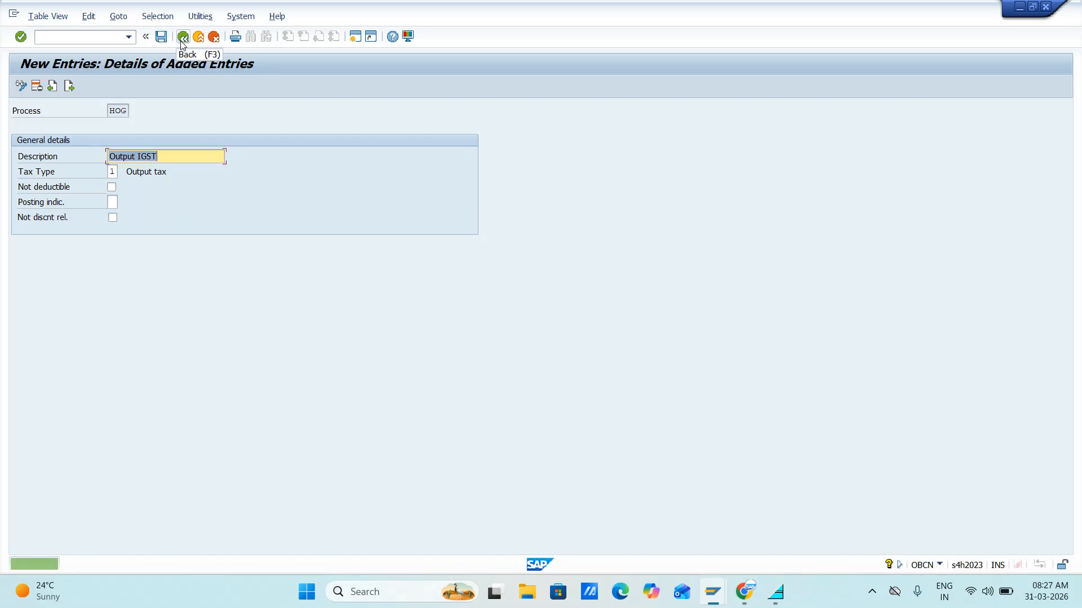
Step: Copy all added account keys with their descriptions from the OBCN overview into the Google Sheets notes, starting at H82
left_click(182, 38)
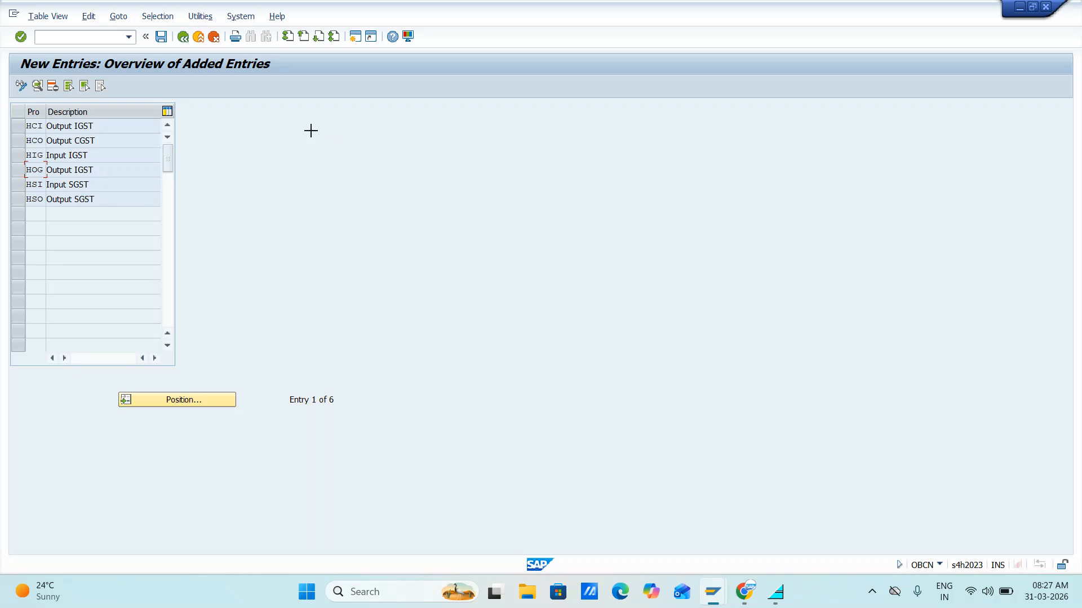
left_click_drag(26, 113, 102, 195)
key("ctrl+c")
key("alt+Tab")
scroll(627, 341, "down", 3)
scroll(588, 333, "up", 3)
scroll(646, 333, "down", 3)
scroll(858, 332, "up", 2)
left_click(883, 393)
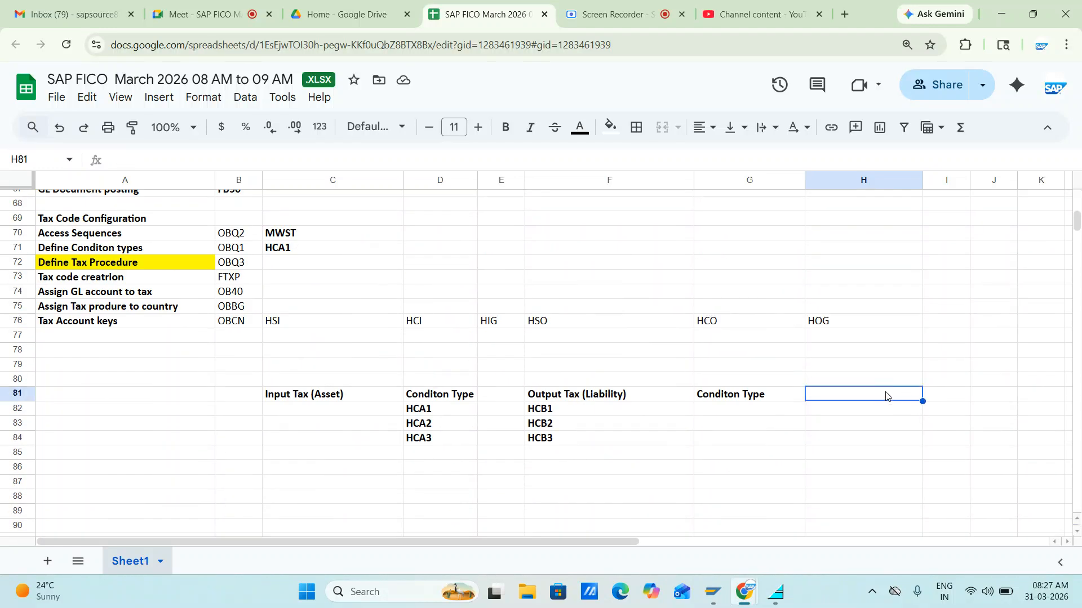
left_click(852, 413)
key("ctrl+v")
Step: Enter the heading Account Keys in H81 above the pasted list and make it bold
left_click(841, 393)
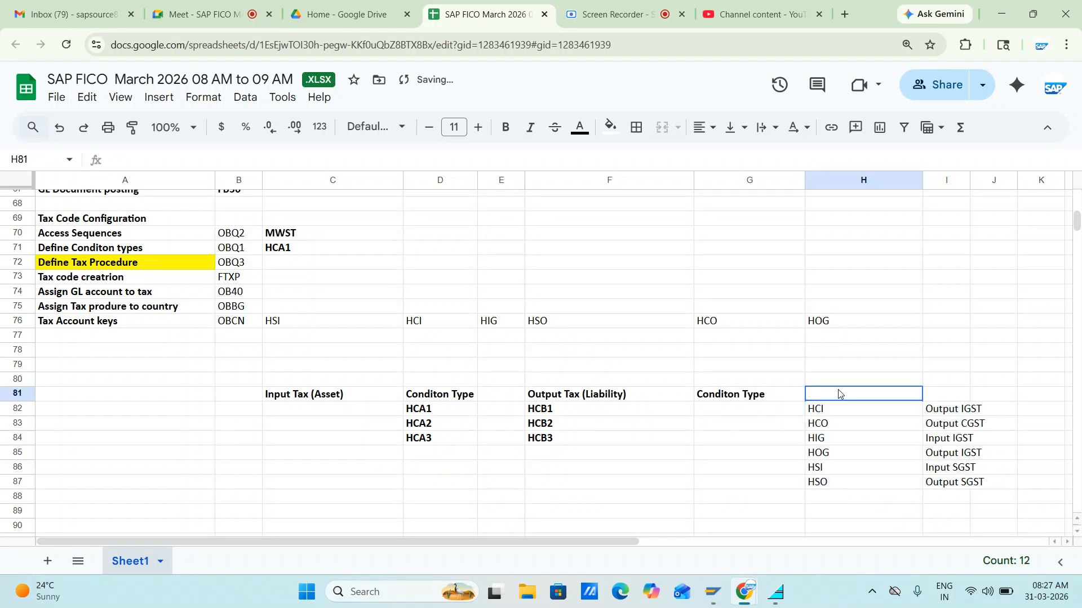
type("a")
key("BackSpace")
type("Accou")
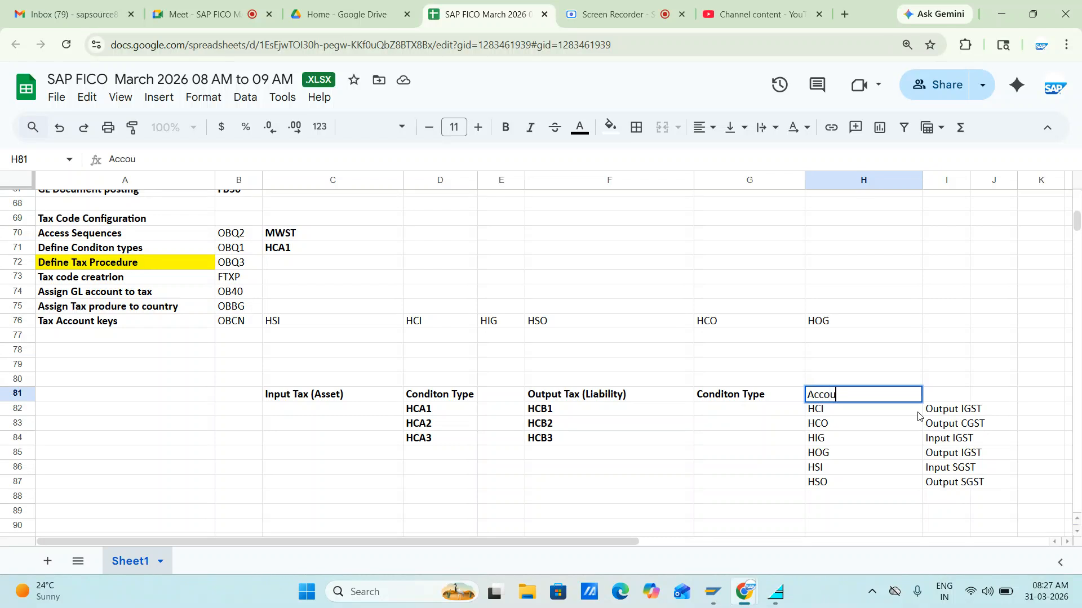
type("nt Keys")
key("Tab")
key("Left")
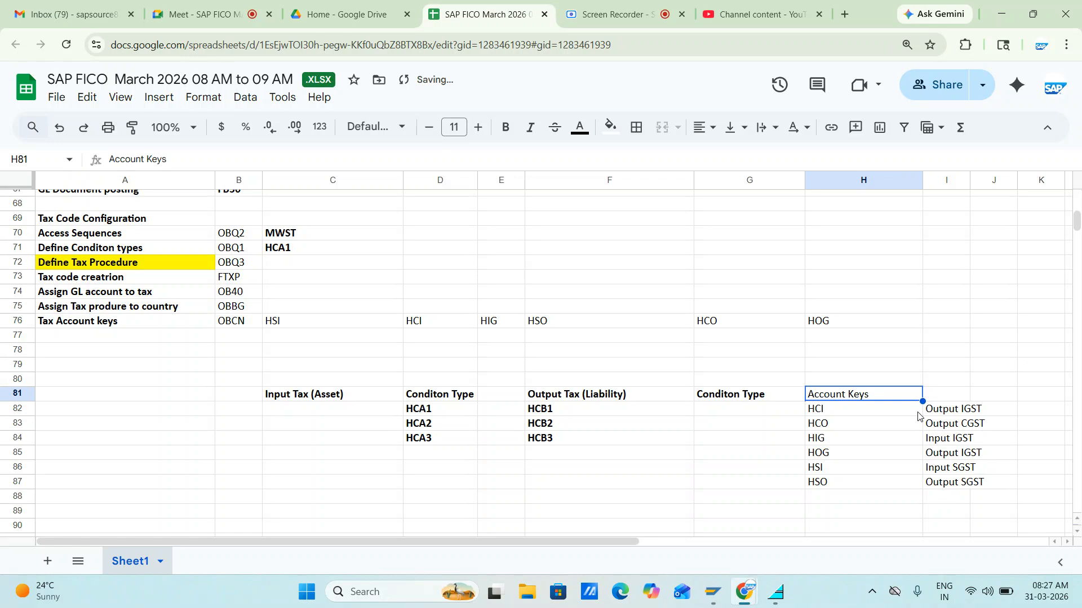
key("ctrl+b")
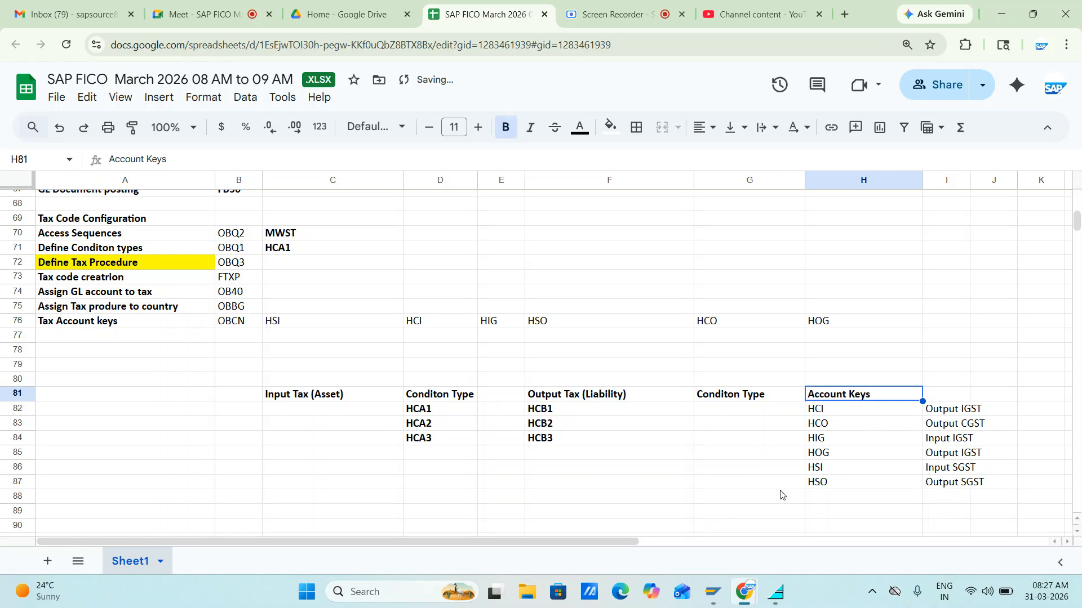
scroll(732, 400, "down", 3)
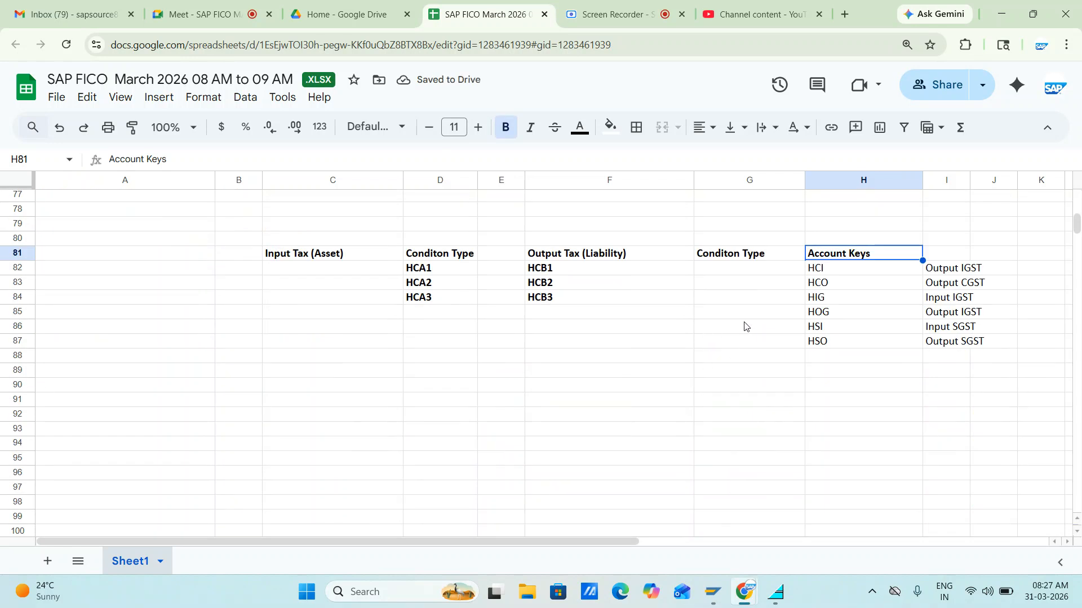
scroll(309, 355, "up", 3)
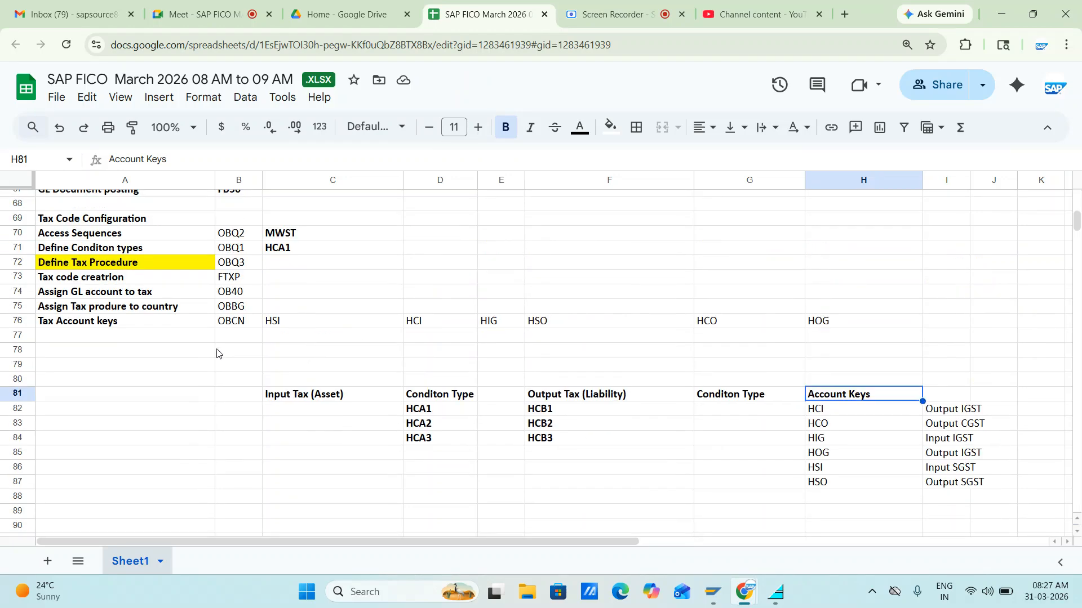
Step: Return to the SAP OBCN session, save the tax processing entries and leave the transaction
key("alt+Tab")
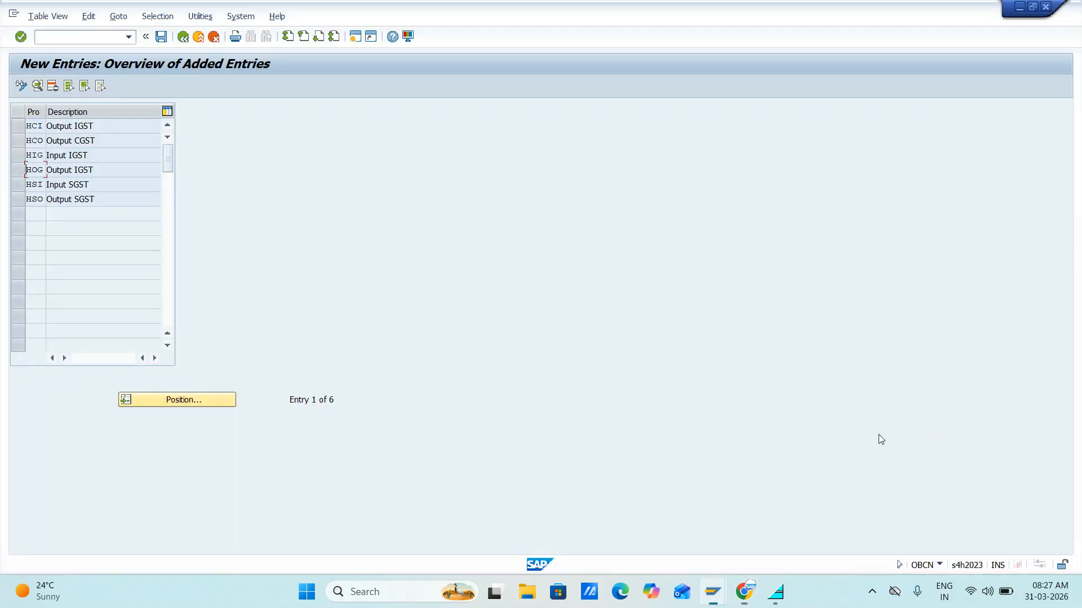
left_click(160, 37)
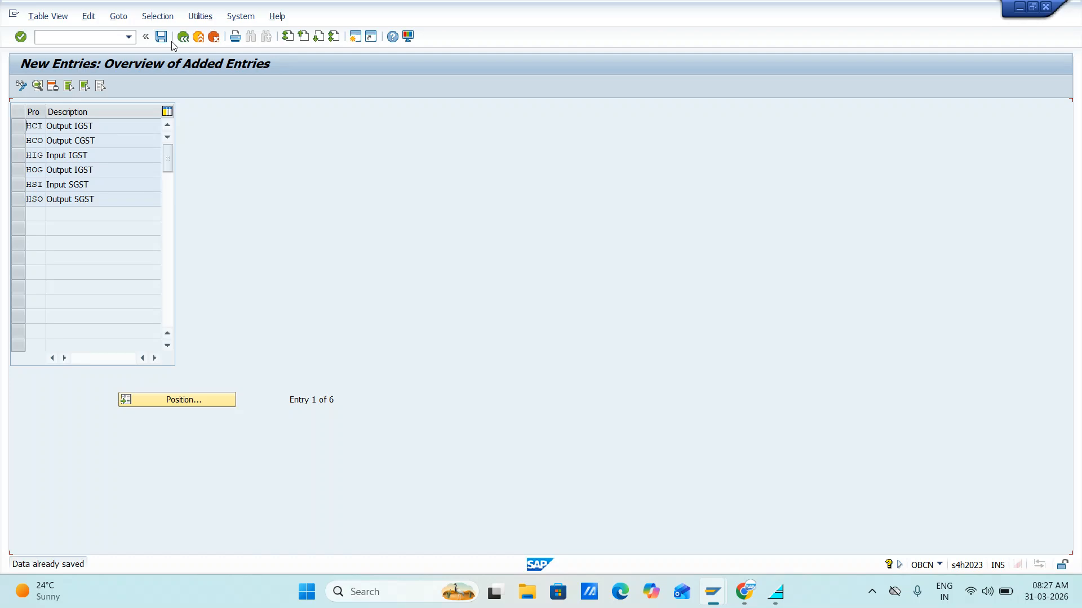
left_click(183, 38)
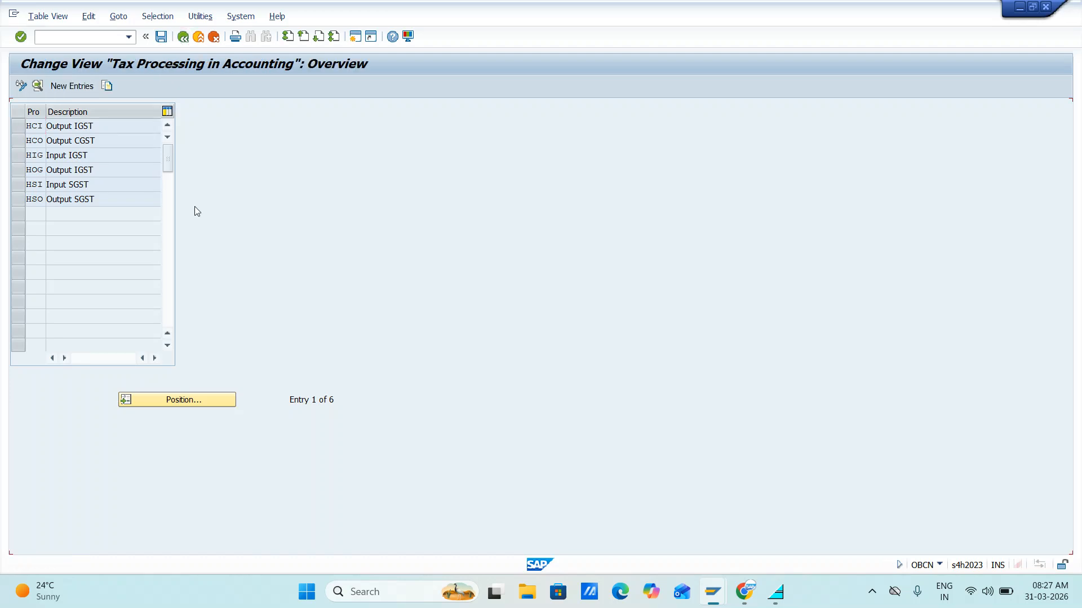
left_click(164, 37)
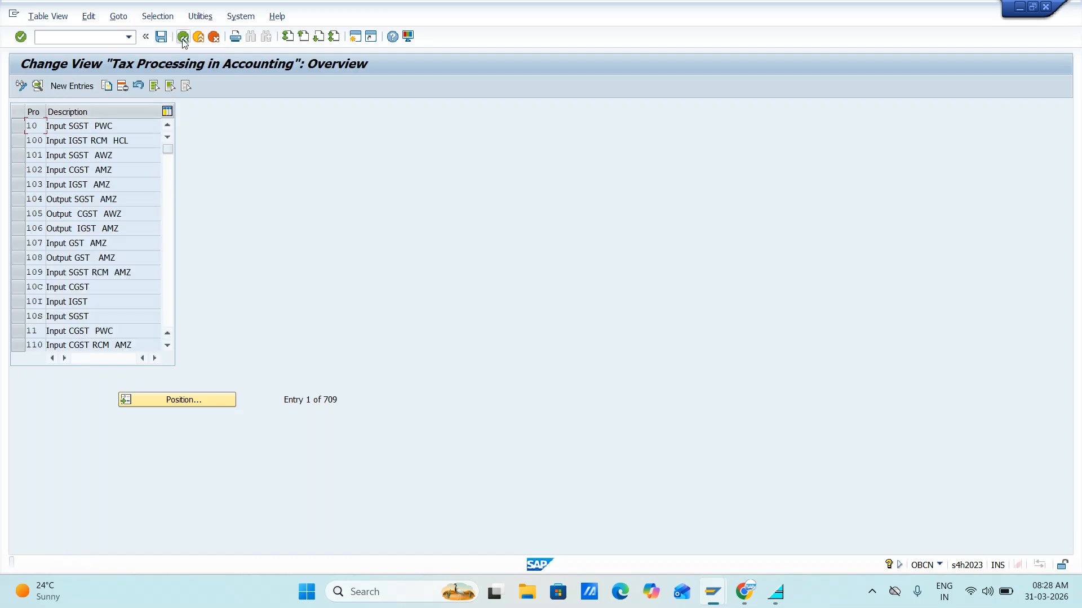
left_click(182, 37)
Step: Switch to the SAP session with the control data of procedure HCTTAX and start new entries
key("alt+Tab")
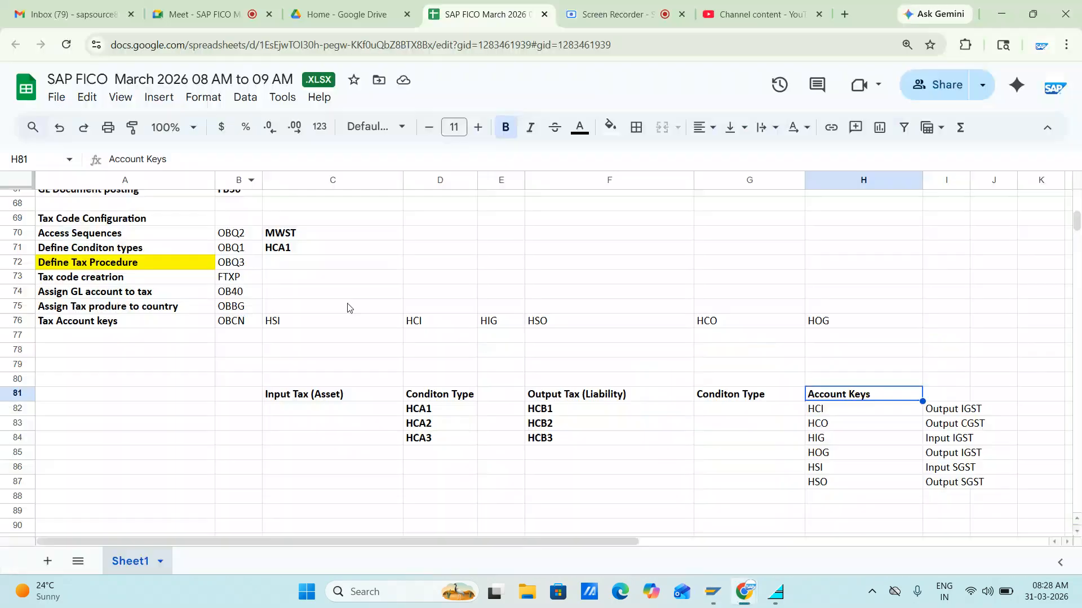
key("alt+Tab")
key("alt+Tab")
key("alt+Tab")
key("alt+Tab")
key("alt+Tab")
key("alt+Tab")
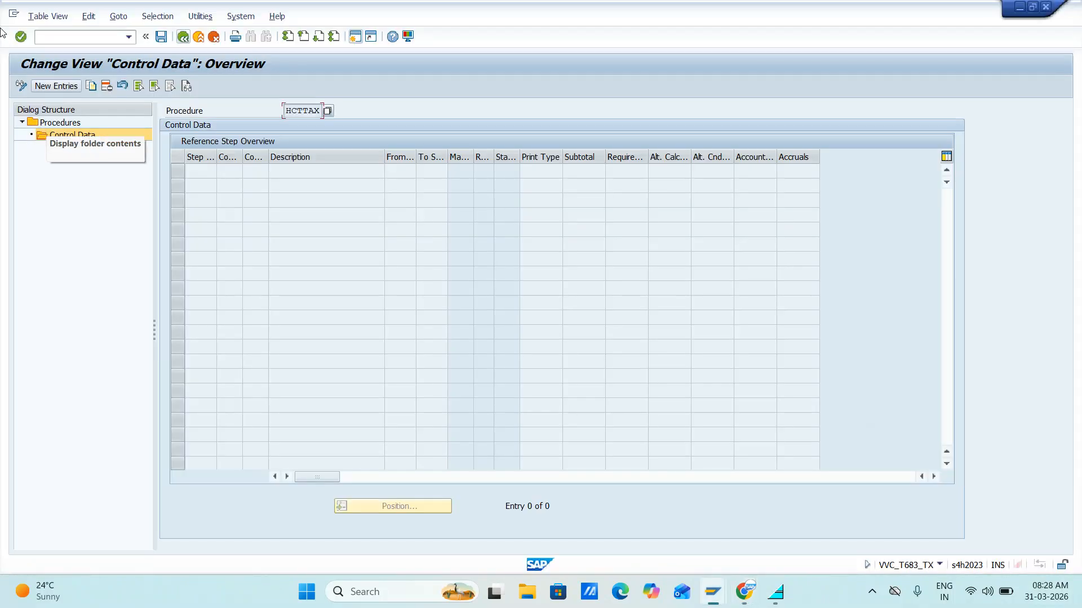
left_click(68, 86)
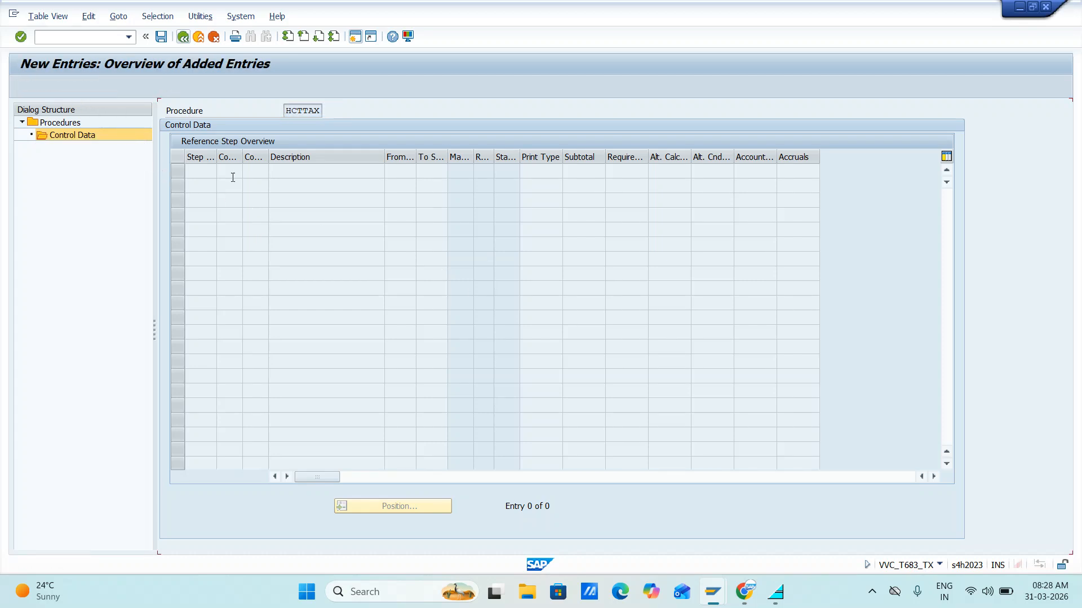
Step: Fill the step column of the HCTTAX control data with 10, 20, 30, 40, 50, 60 and 70
key("space")
left_click(204, 187)
left_click(203, 186)
left_click(202, 214)
left_click(202, 200)
left_click(198, 241)
left_click(196, 214)
left_click(198, 270)
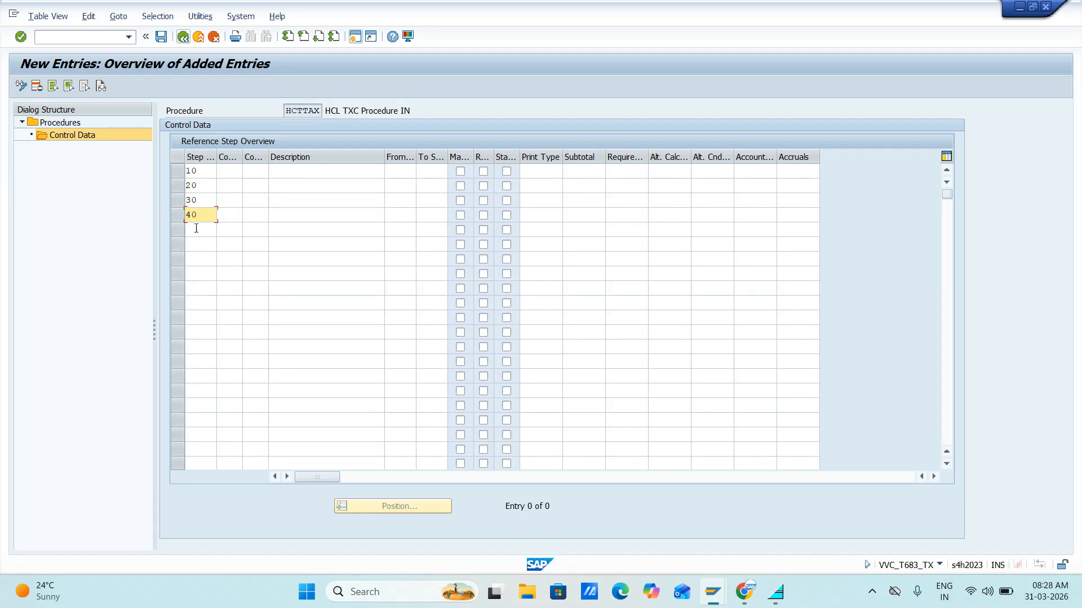
left_click(196, 230)
left_click(195, 296)
left_click(196, 242)
left_click(193, 331)
left_click(196, 258)
left_click(196, 359)
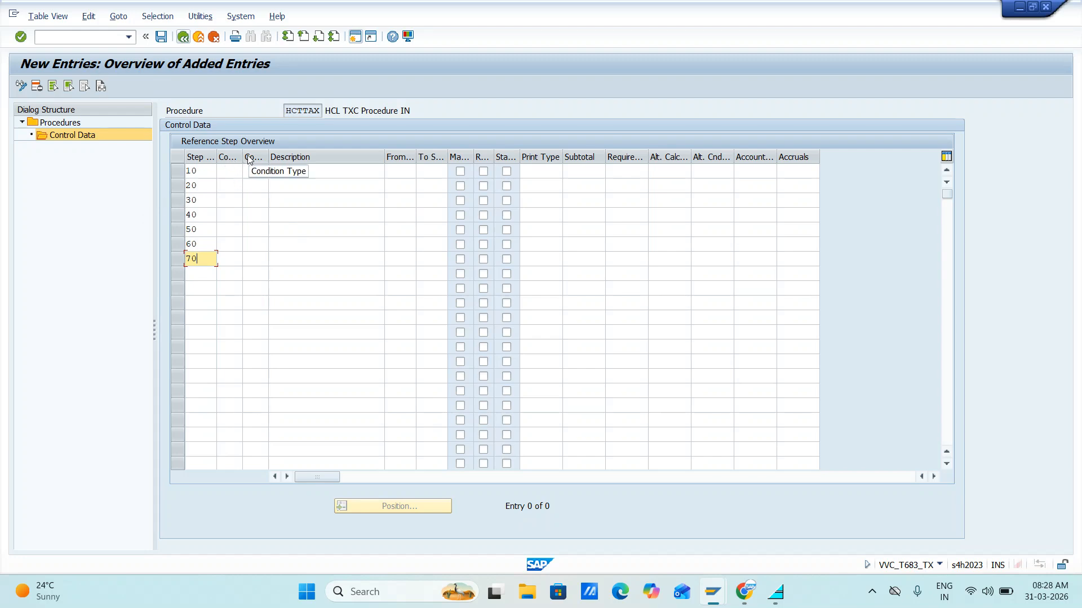
Step: Assign condition type BASB to step 10 and HCA1, copied from D82 of the notes sheet, to step 20
left_click(251, 171)
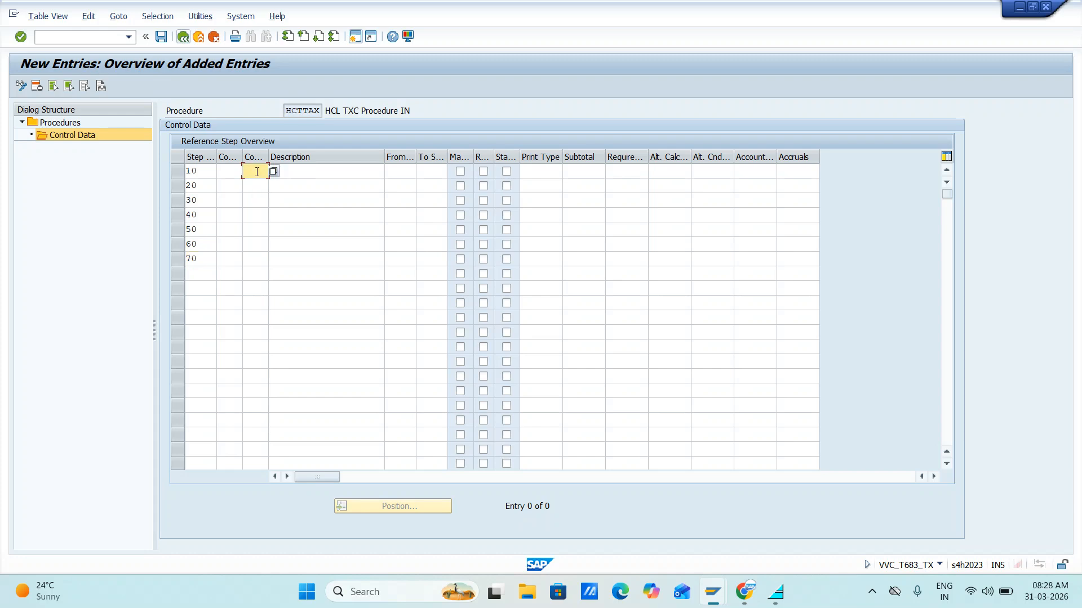
left_click(248, 171)
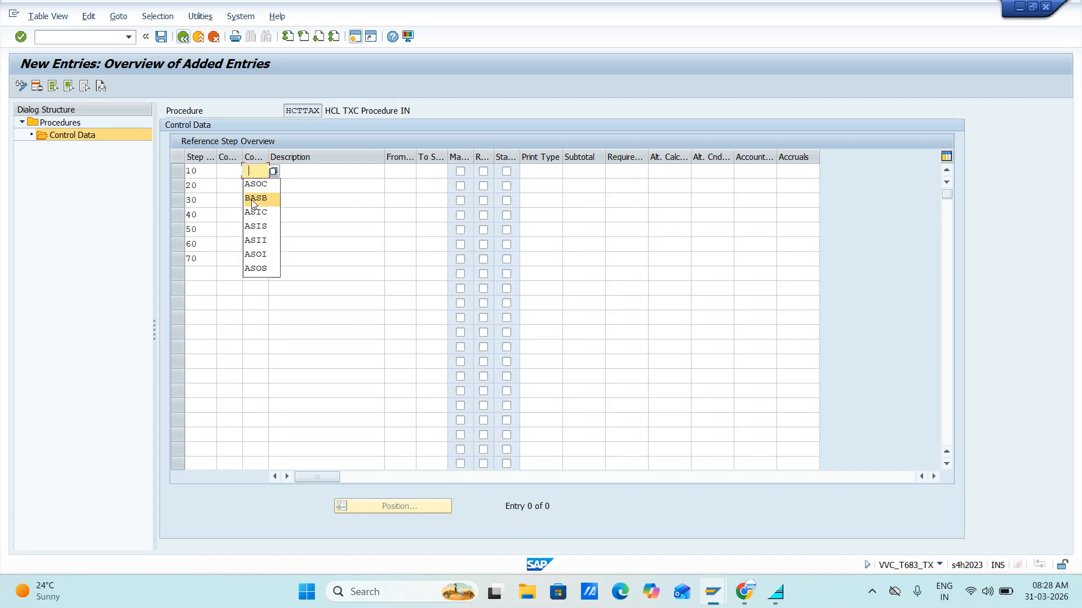
left_click(252, 199)
left_click(249, 187)
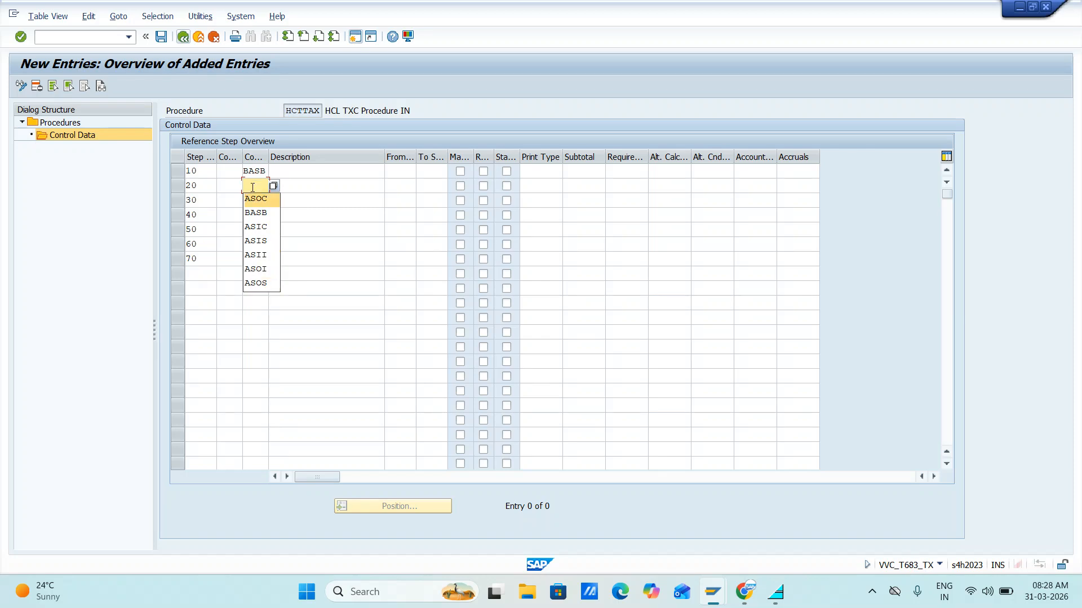
key("alt+Tab")
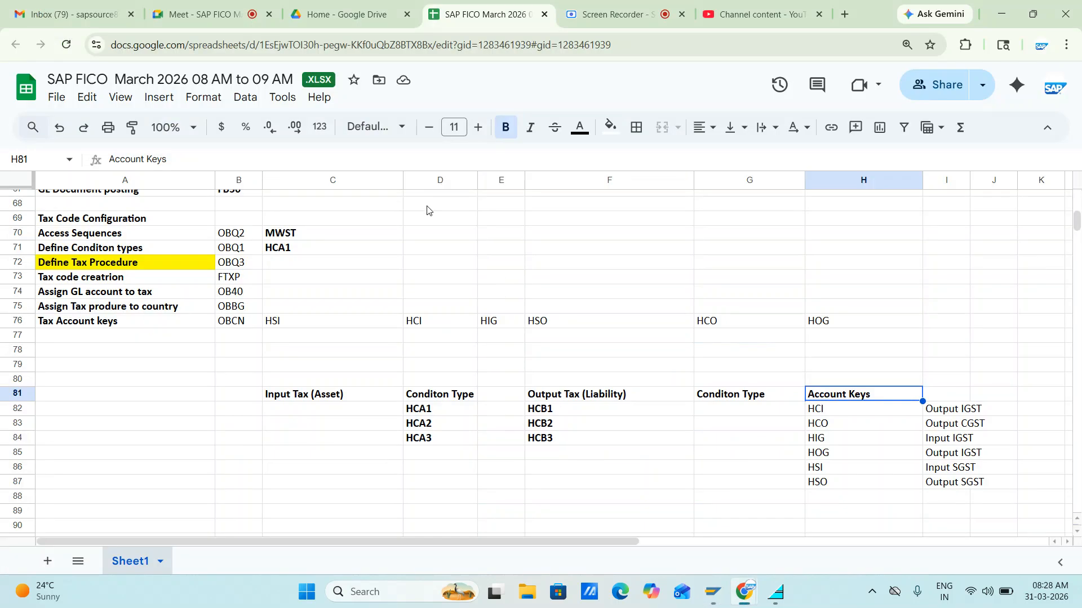
left_click(429, 411)
key("ctrl+c")
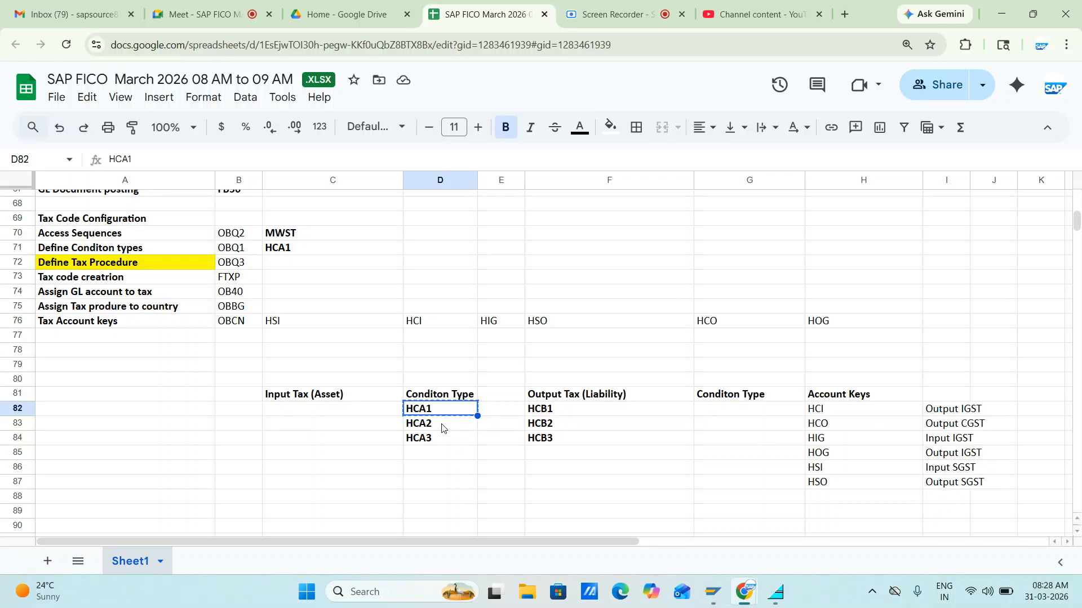
key("alt+Tab")
key("ctrl+v")
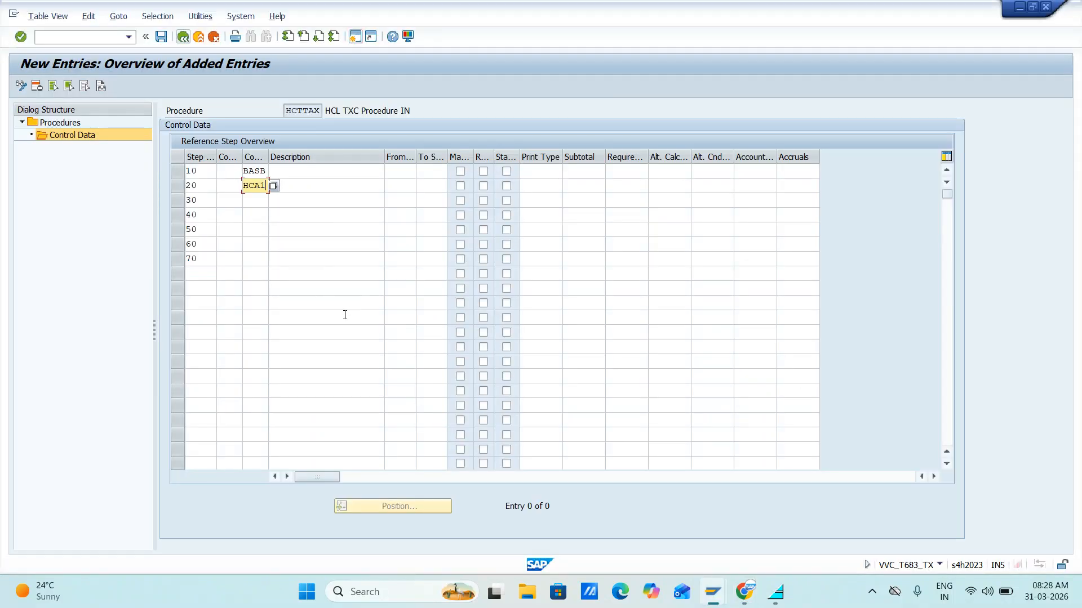
Step: Copy HCA2 from D83 of the notes to step 30's condition type and enter HCA3 for step 40
key("alt+Tab")
left_click(426, 429)
key("ctrl+c")
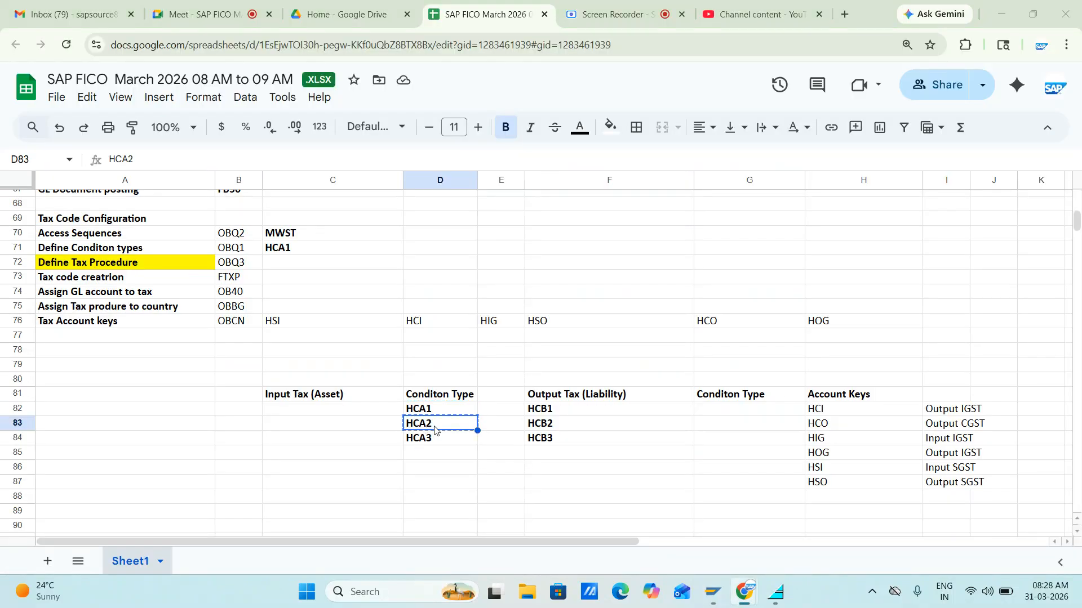
key("alt+Tab")
key("Down")
key("ctrl+v")
key("Down")
key("ctrl+v")
Step: Copy HCB1 from F82 of the notes to step 50's condition type, then enter HCB2 for step 60 and HCB3 for step 70
key("Down")
key("alt+Tab")
left_click(599, 410)
key("ctrl+c")
key("alt+Tab")
key("ctrl+v")
key("Down")
key("ctrl+v")
key("BackSpace")
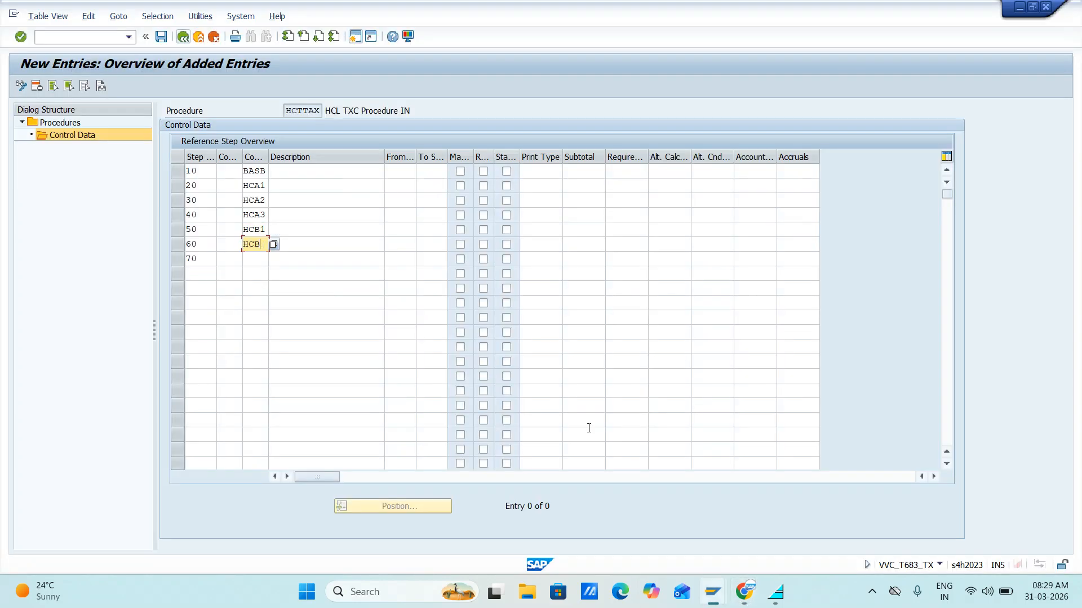
type("2")
key("Down")
key("ctrl+v")
key("BackSpace")
type("3")
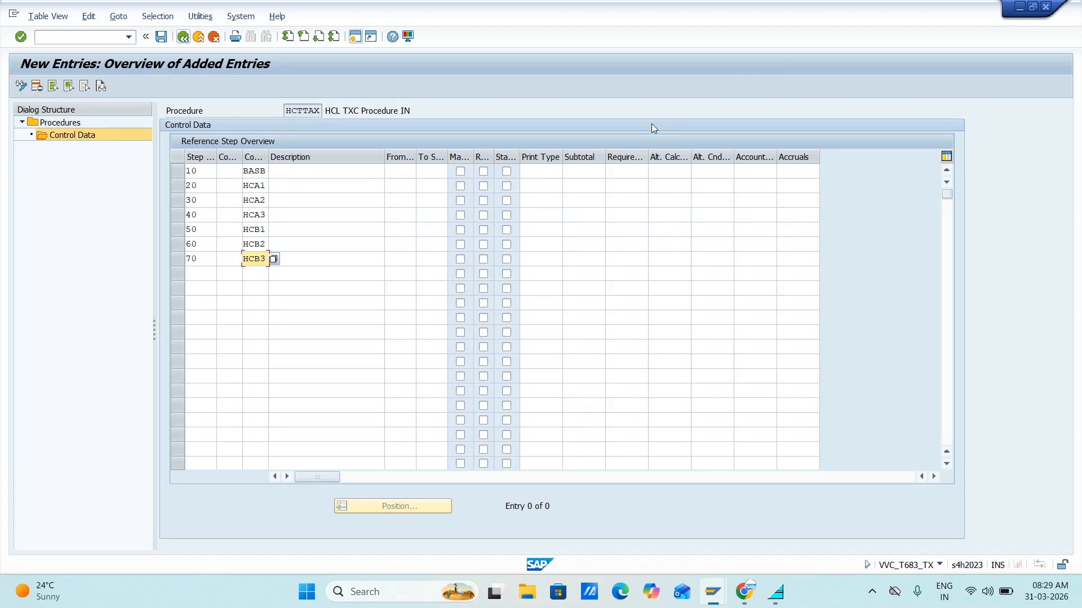
Step: Set the description of step 10 to the previously used text Base Amout
left_click(285, 171)
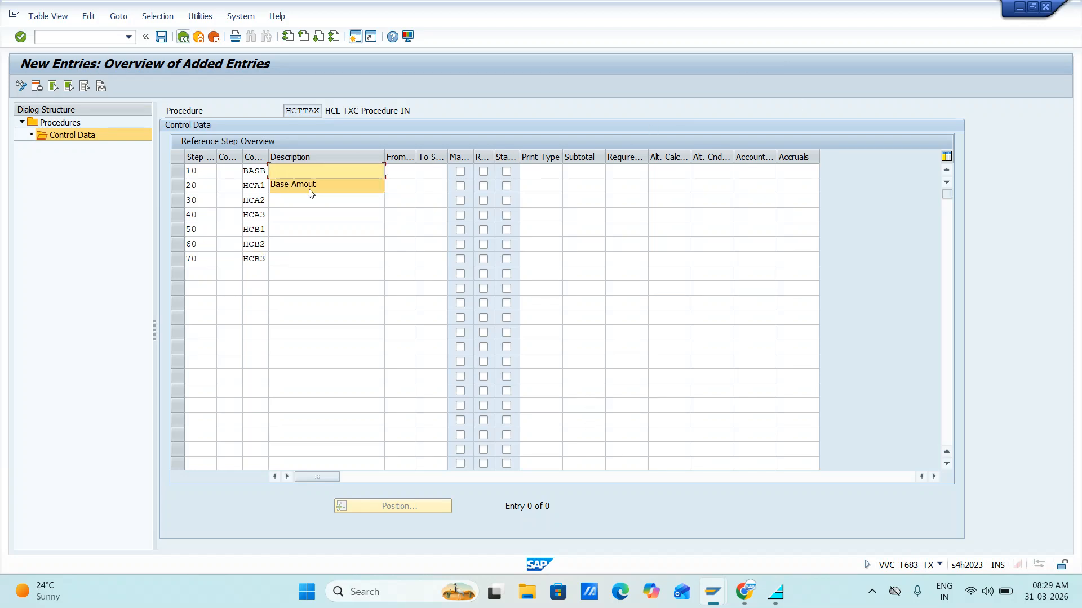
left_click(310, 186)
left_click(299, 186)
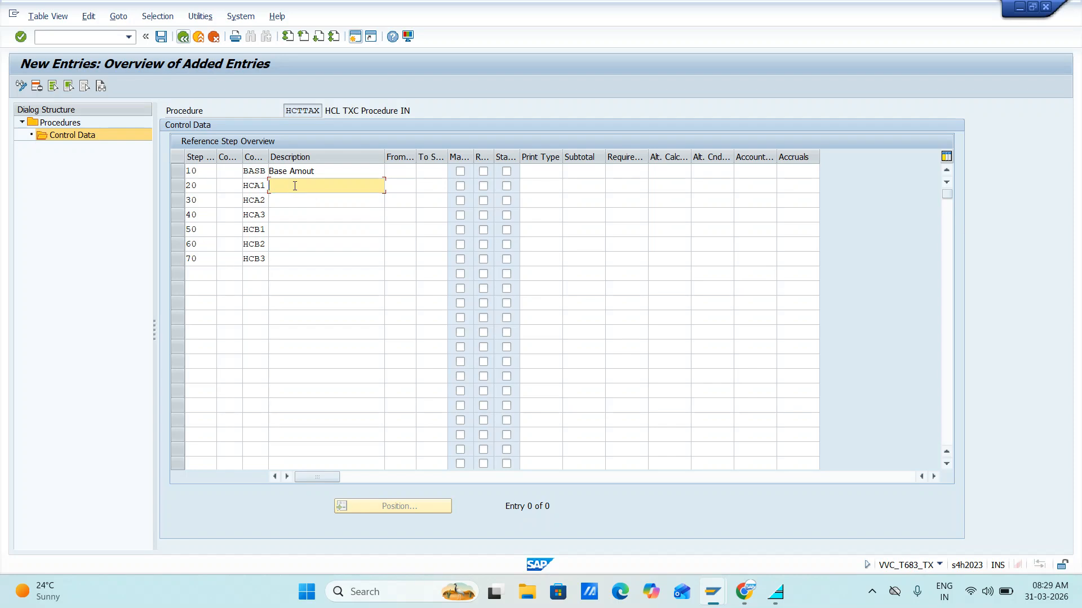
Step: Check the account key notes, then set the description of step 20 to Input SGST
key("alt+Tab")
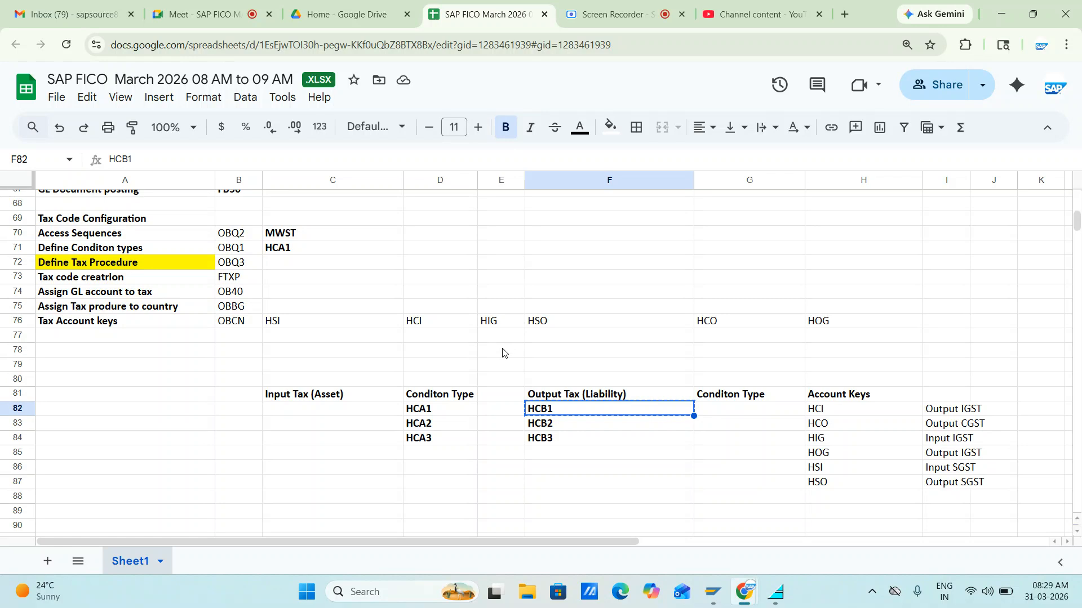
key("alt+Tab")
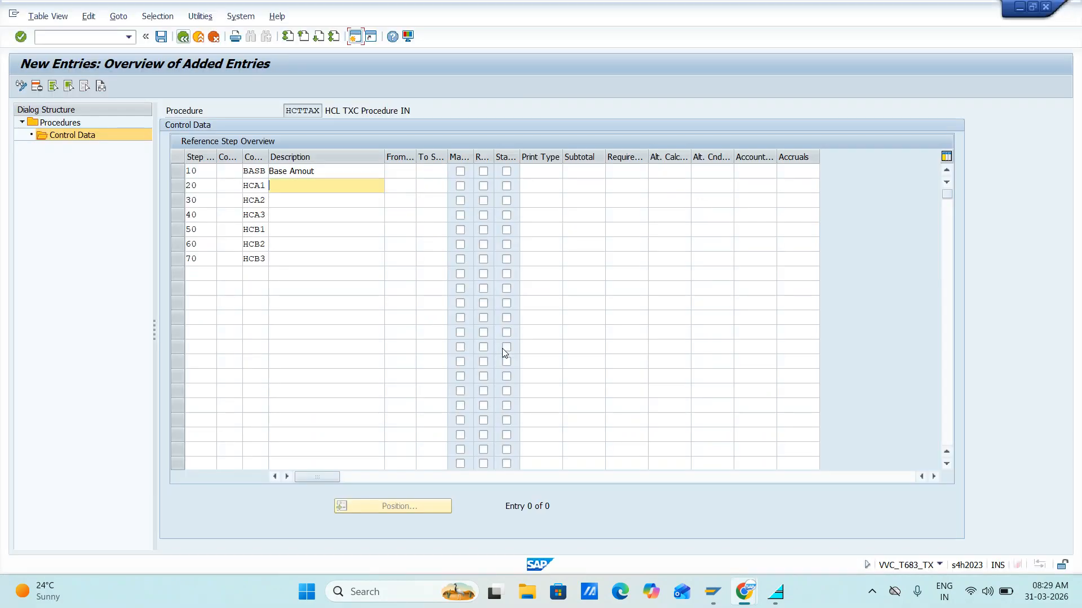
key("alt+Tab")
key("alt+Tab")
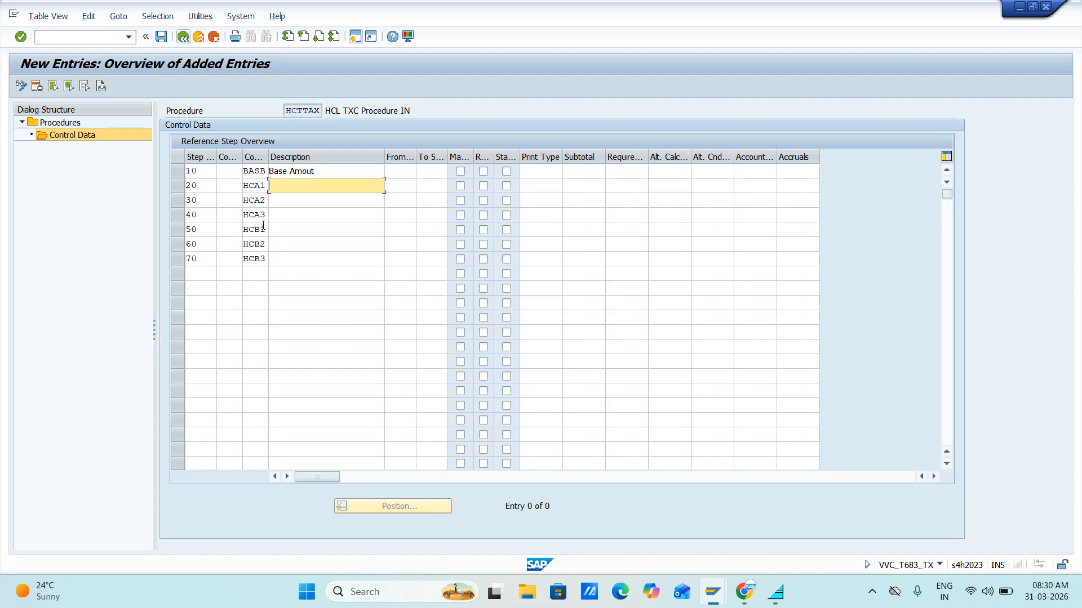
type("Input")
key("alt+Tab")
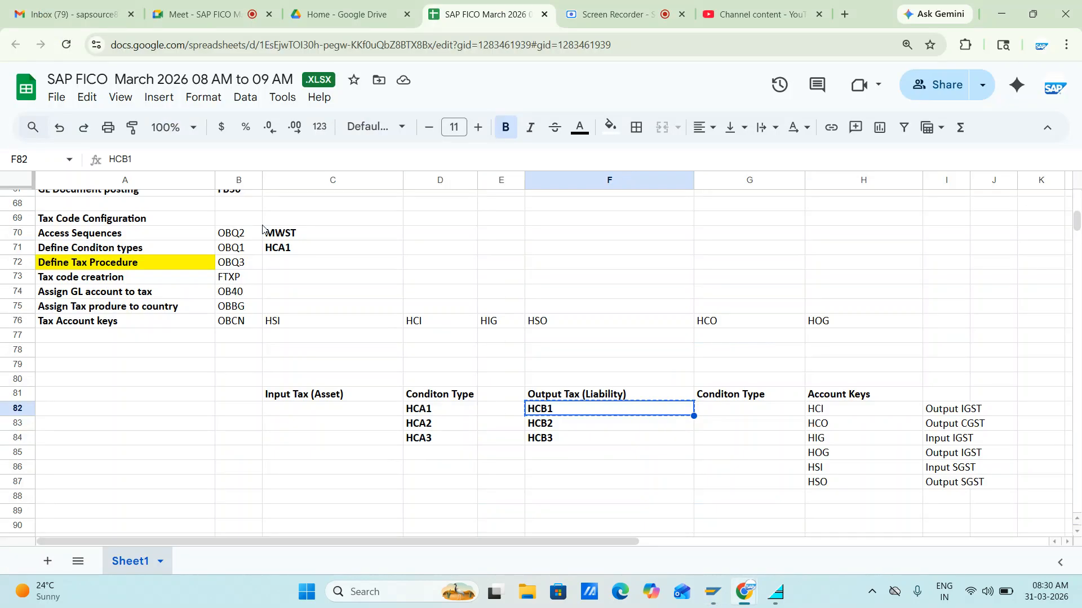
key("alt+Tab")
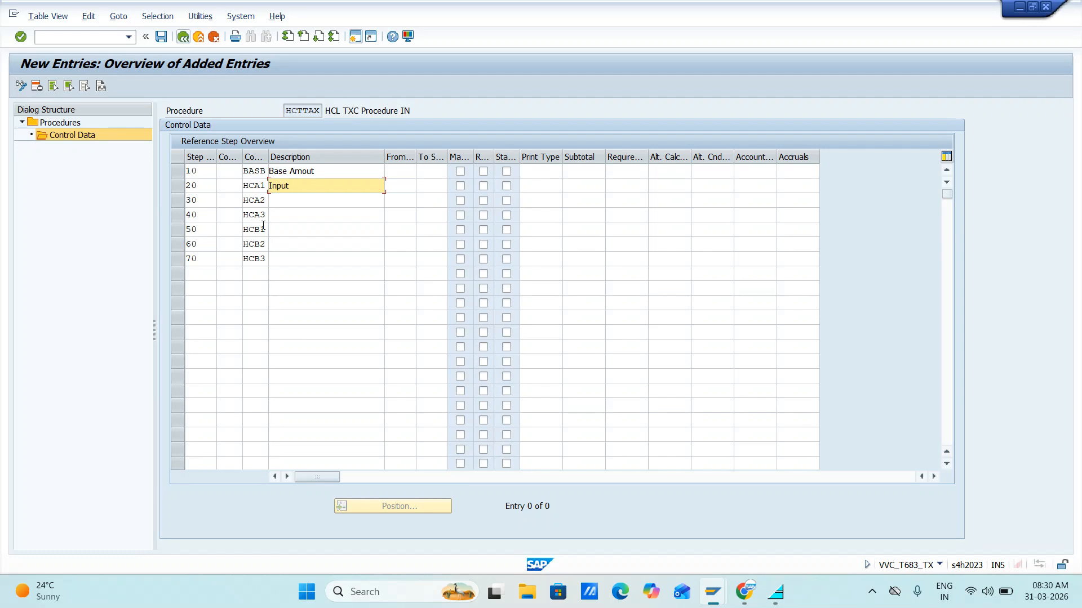
type("Sgs")
key("BackSpace")
key("BackSpace")
key("BackSpace")
type("GST")
key("Down")
Step: Set the description of step 30 to Iput CGST and of step 40 to Input IGST
type("IN")
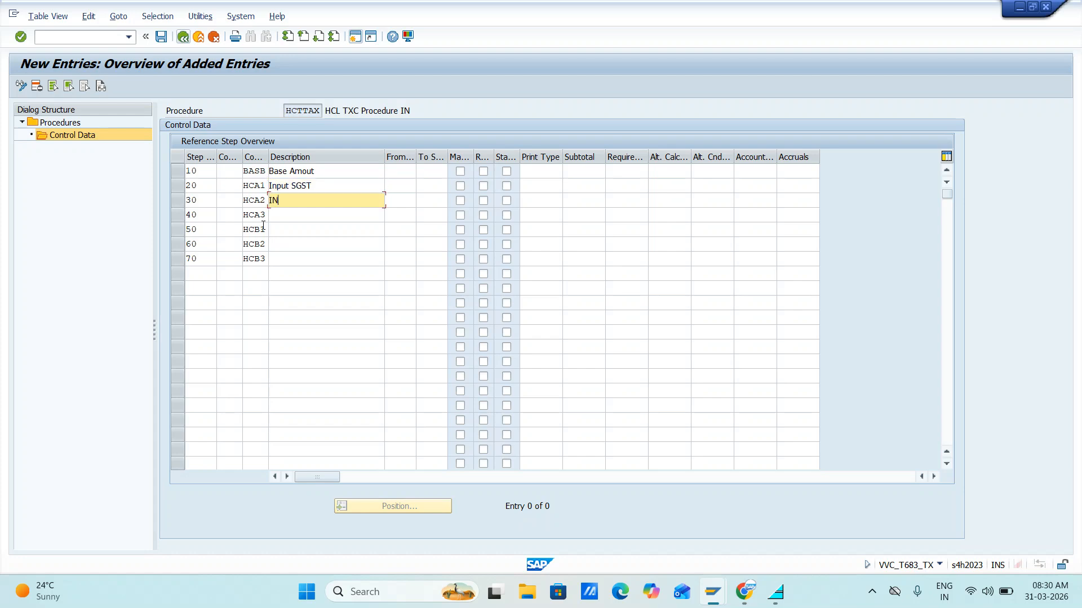
type("PUT")
key("BackSpace")
key("BackSpace")
key("BackSpace")
key("BackSpace")
type("put CGST")
key("Down")
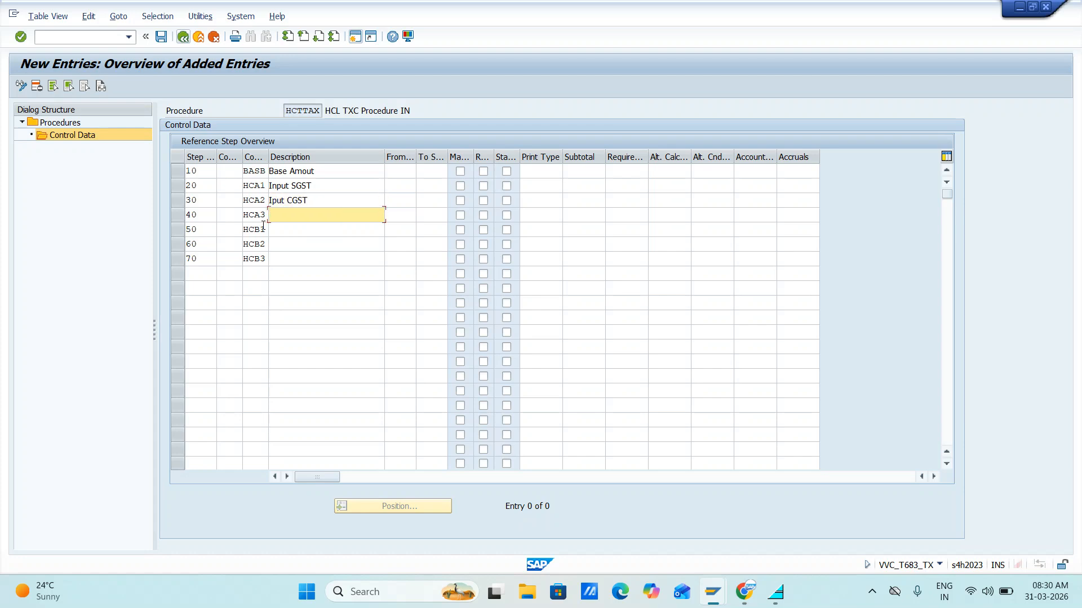
type("Input IGST")
key("Down")
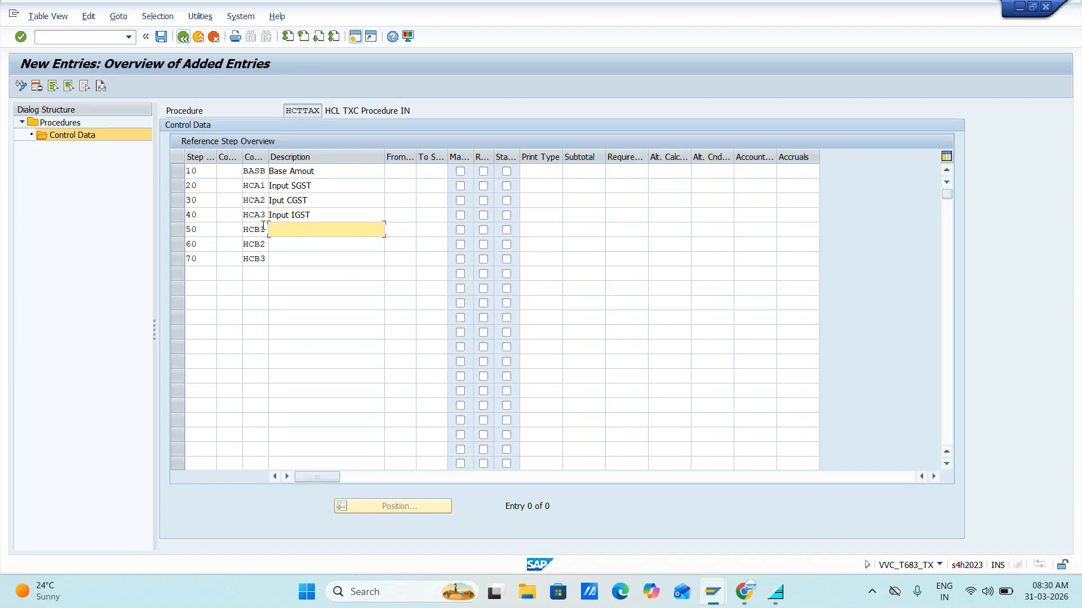
Step: Set the descriptions of steps 50, 60 and 70 to Output SGST, Output CGST and Output IGST
type("Output Sgst")
key("BackSpace")
key("BackSpace")
key("BackSpace")
type("GST")
key("Down")
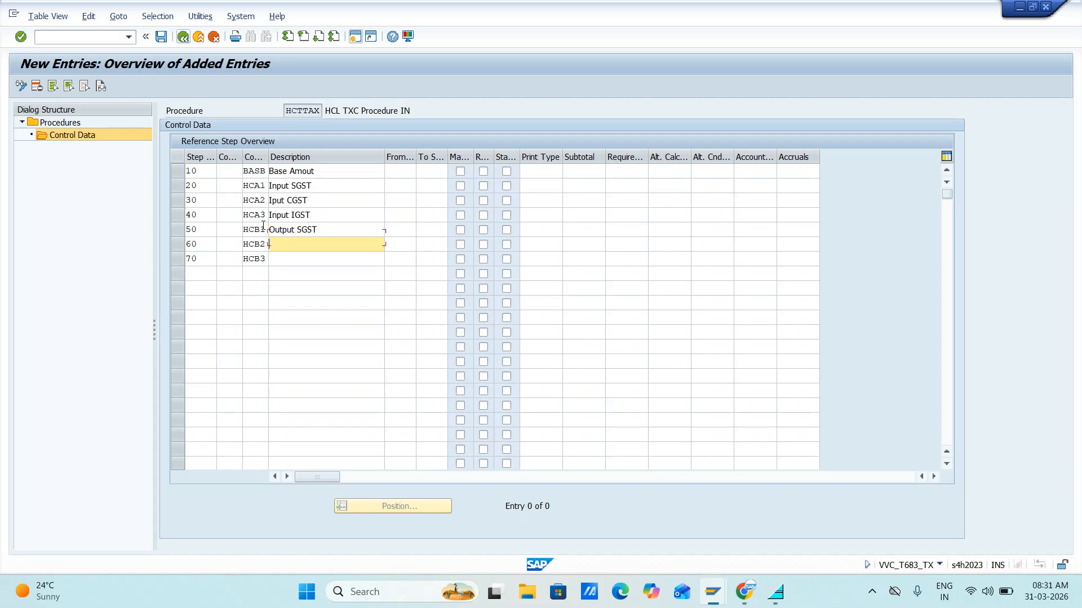
type("Output CGST")
key("Down")
type("Outp")
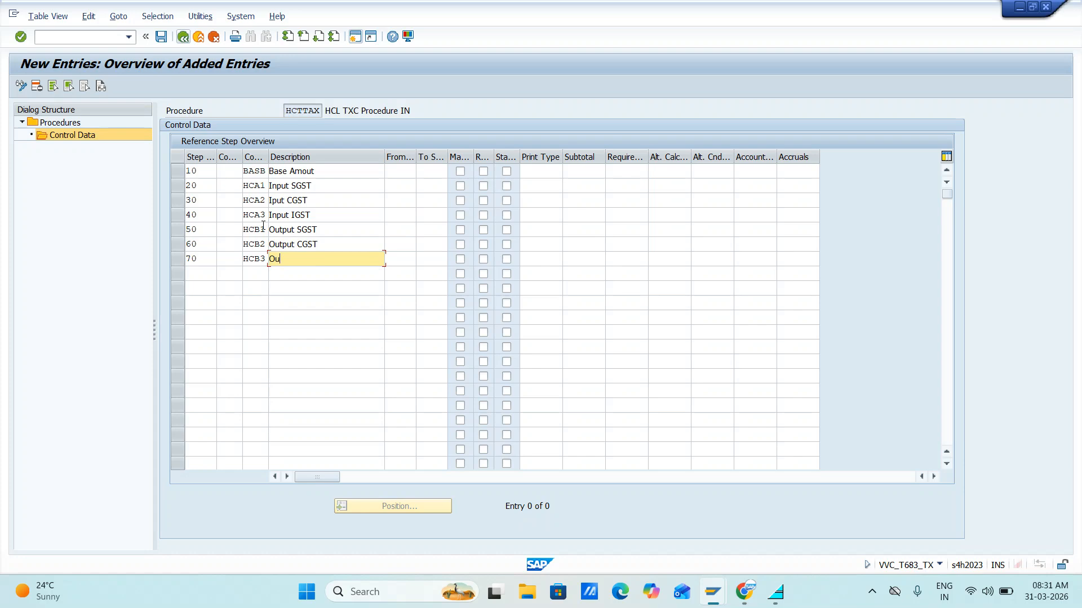
type("ut IGST")
Step: Enter 100 as the From step of step 10 and as the From and To steps of step 20
left_click(355, 37)
left_click(391, 169)
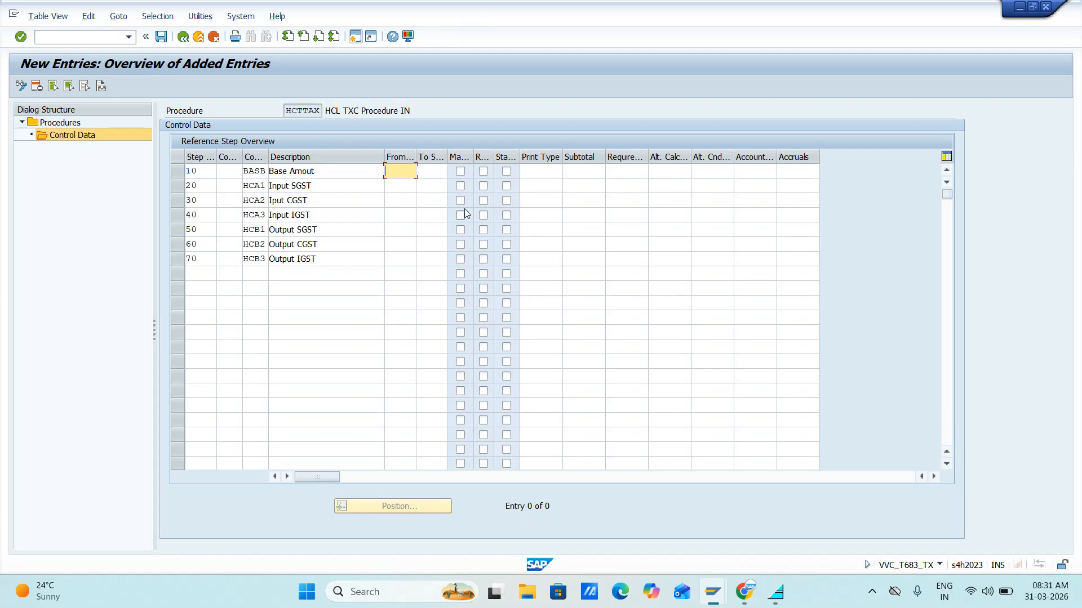
type("100")
left_click(398, 191)
type("100")
key("Tab")
type("100")
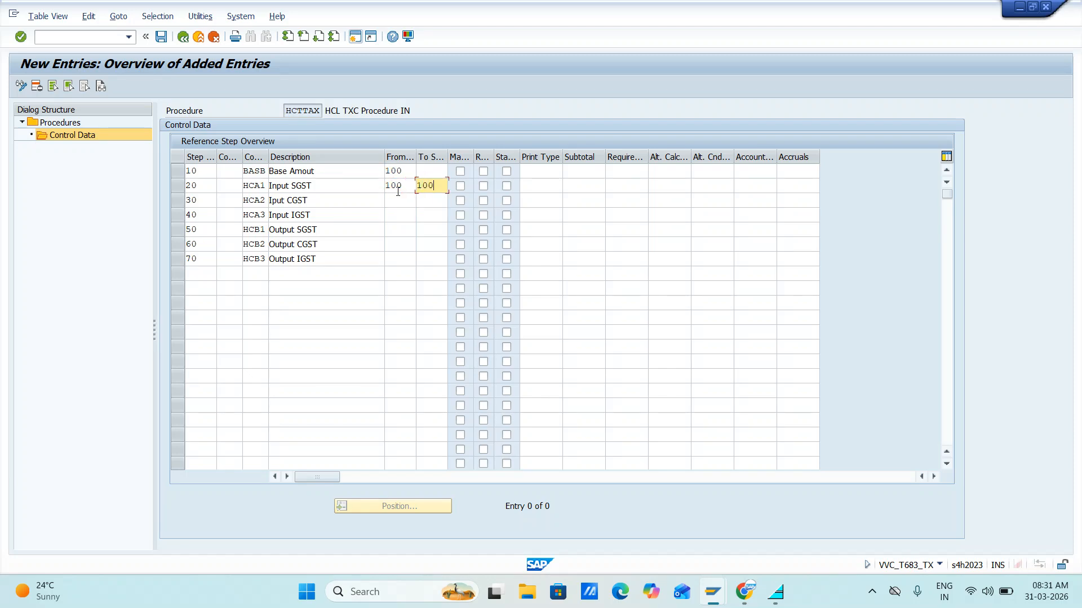
Step: Correct the From step of step 10 and the From and To steps of step 20 to 10
key("Down")
key("Left")
key("Up")
key("Up")
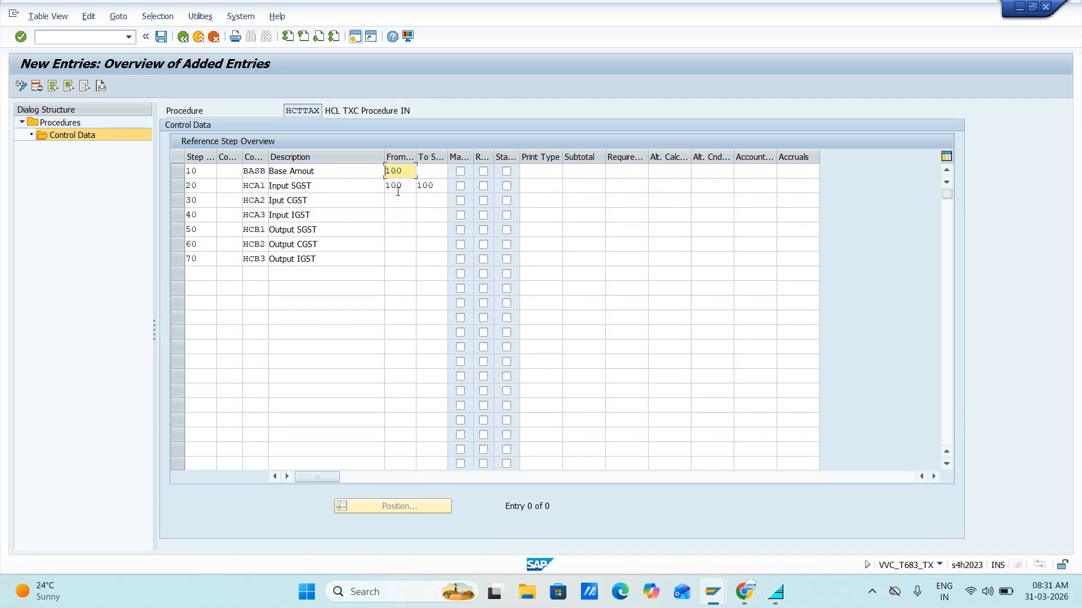
key("Delete")
type("1")
key("Down")
key("Tab")
type("10")
key("Down")
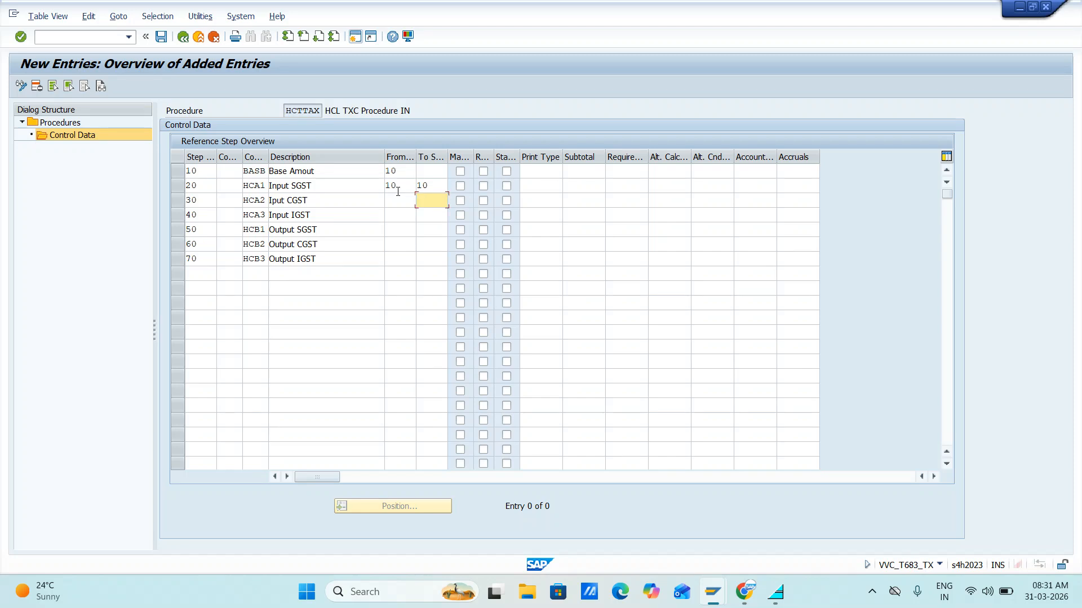
Step: Set the To step to 10 for steps 30, 40, 50, 60 and 70
type("10")
key("Down")
type("10")
key("Down")
type("10")
key("Down")
type("10")
key("Down")
type("10")
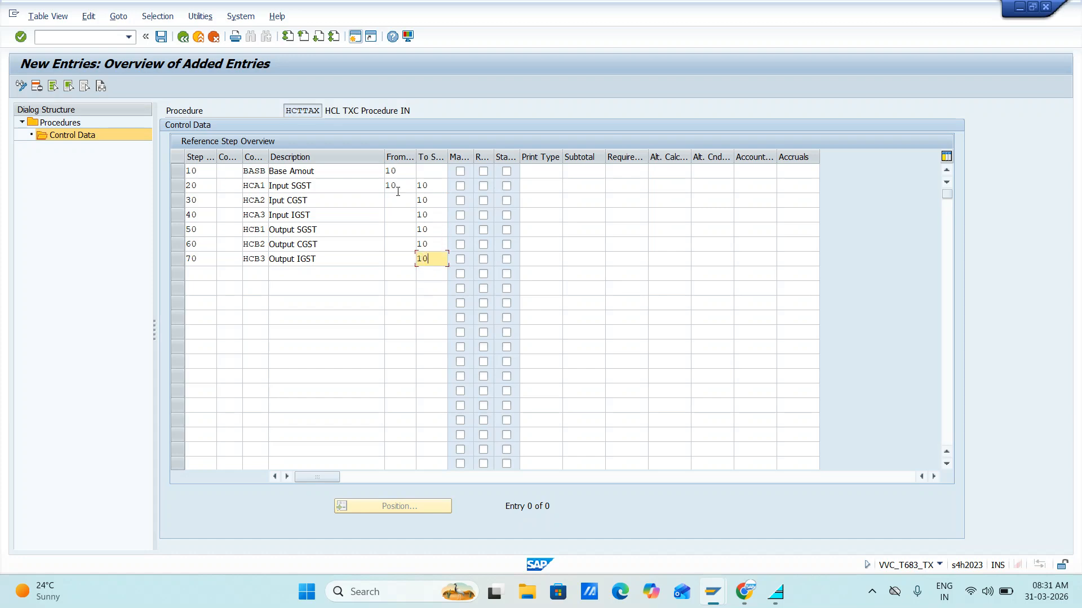
Step: Set the From step to 10 for steps 30, 40, 50, 60 and 70
key("shift+Tab")
type("10")
key("Up")
type("10")
key("Up")
type("10")
key("Up")
type("10")
key("Up")
type("10")
Step: Copy account key HSI from H86 of the notes sheet to step 20's account key
left_click(757, 188)
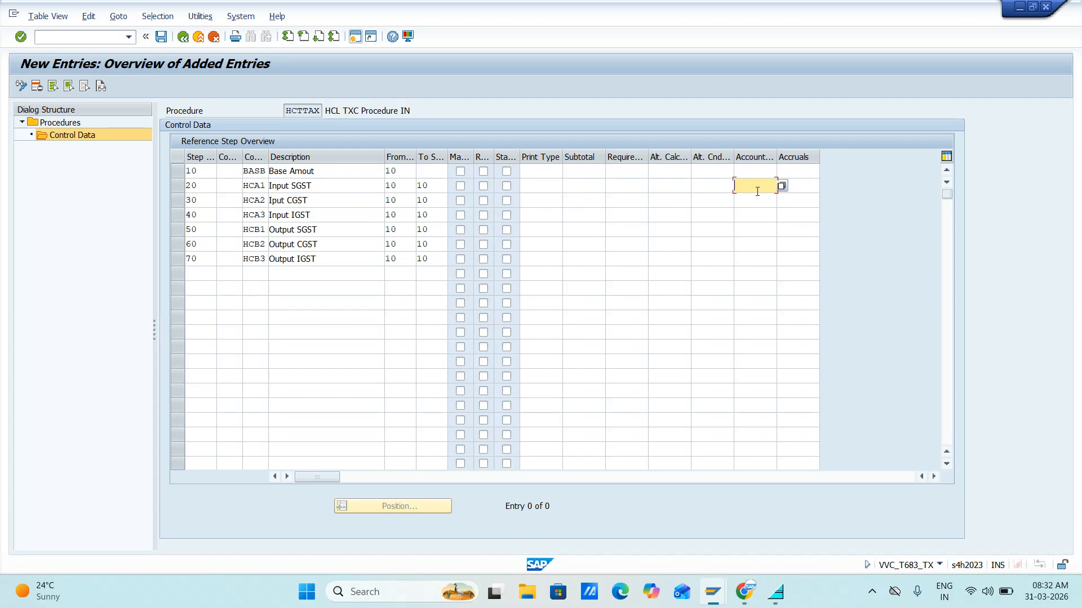
key("alt+Tab")
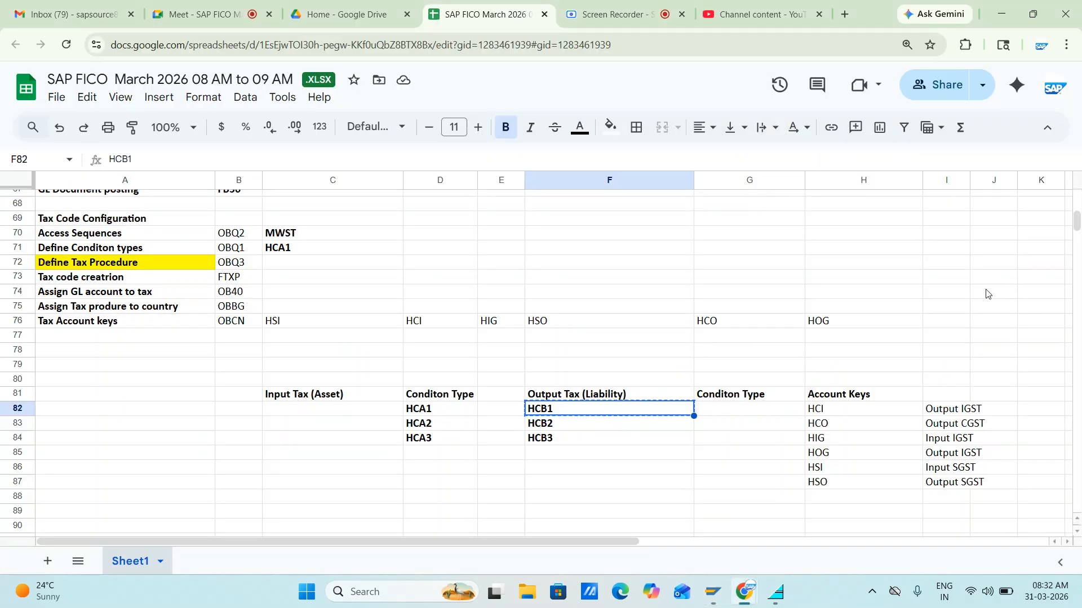
left_click(821, 411)
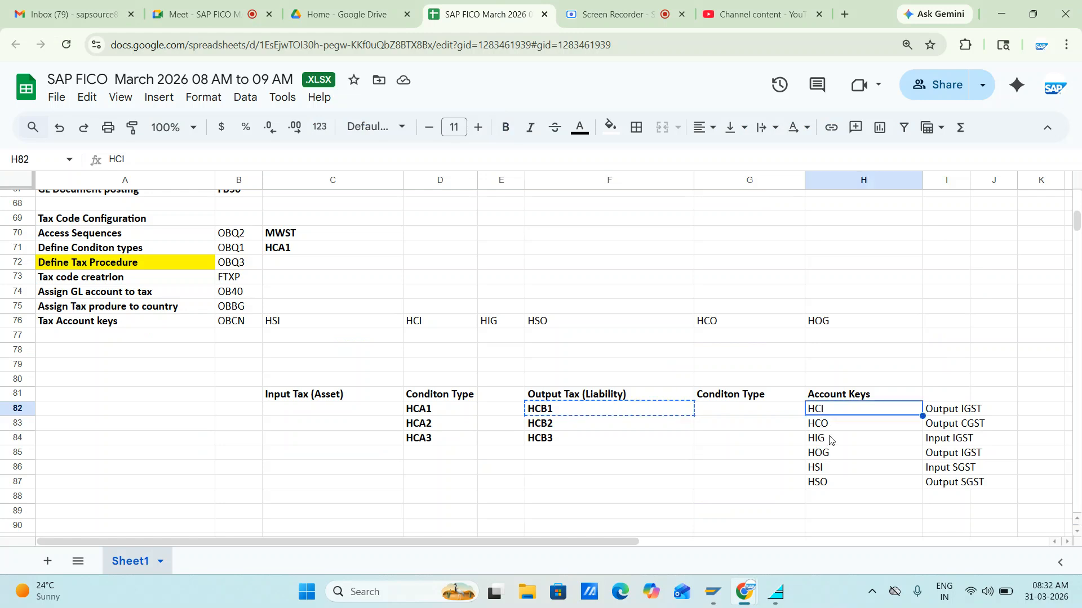
left_click(823, 470)
key("ctrl+c")
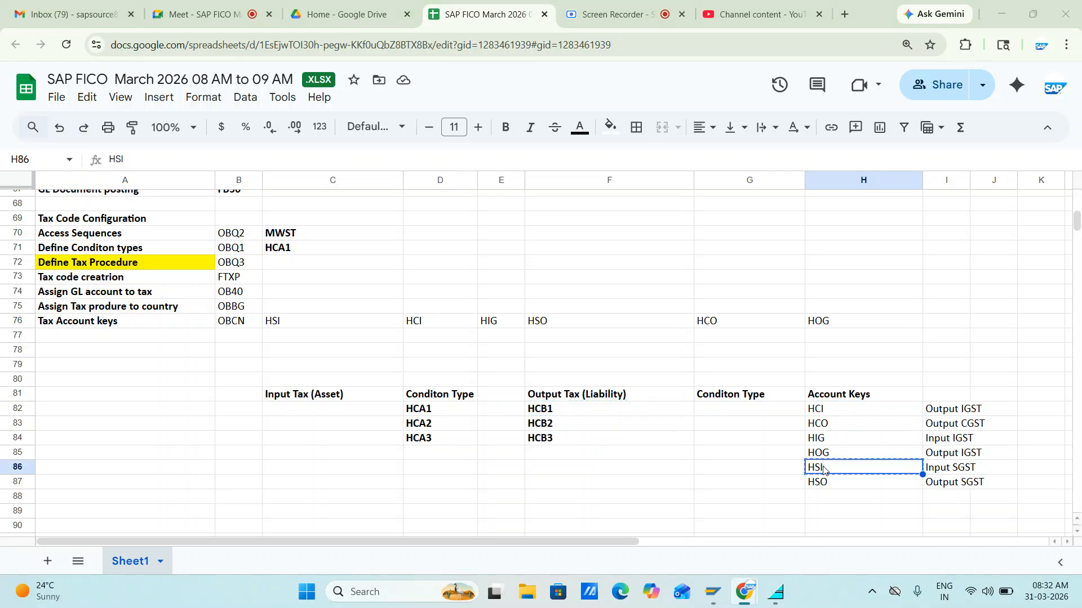
key("alt+Tab")
key("ctrl+v")
key("Down")
Step: Compare the account keys in the notes sheet with their GST descriptions to find the key for input CGST
key("alt+Tab")
key("Up")
key("Up")
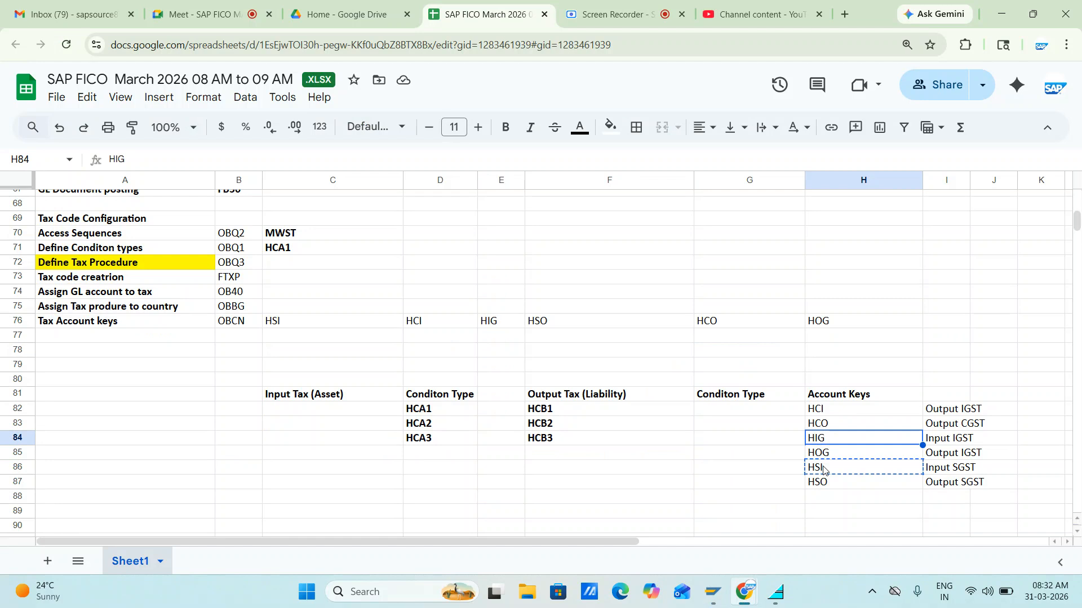
key("Down")
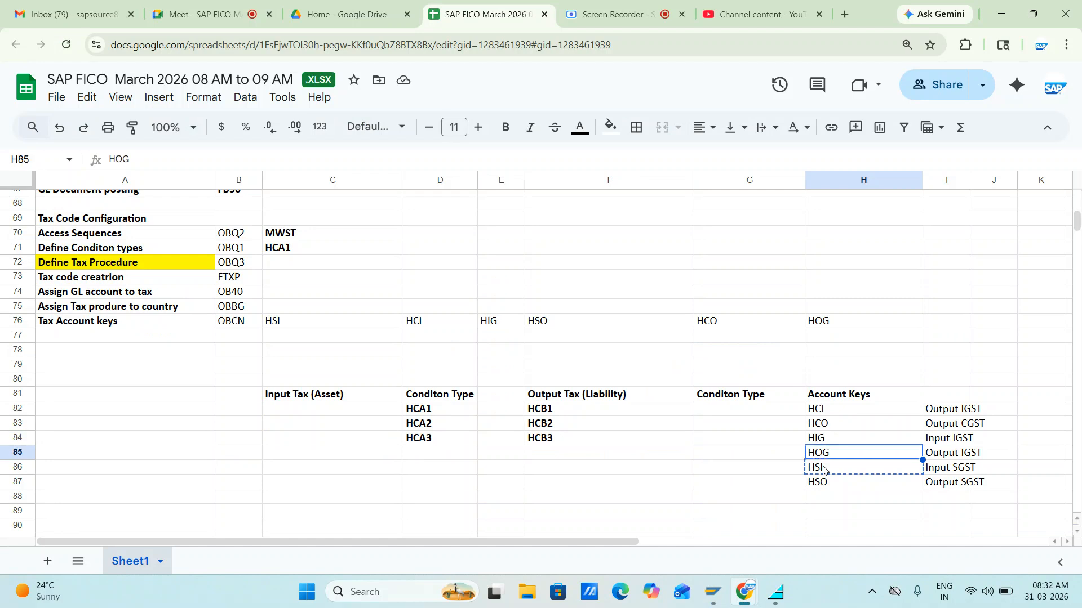
key("Down")
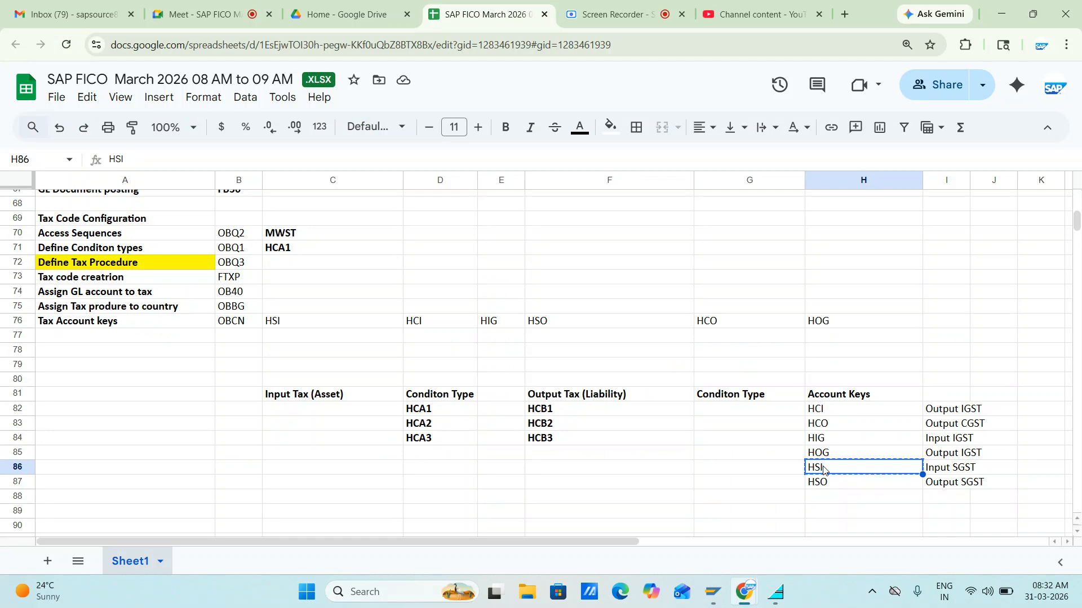
key("Down")
key("Up")
key("Up")
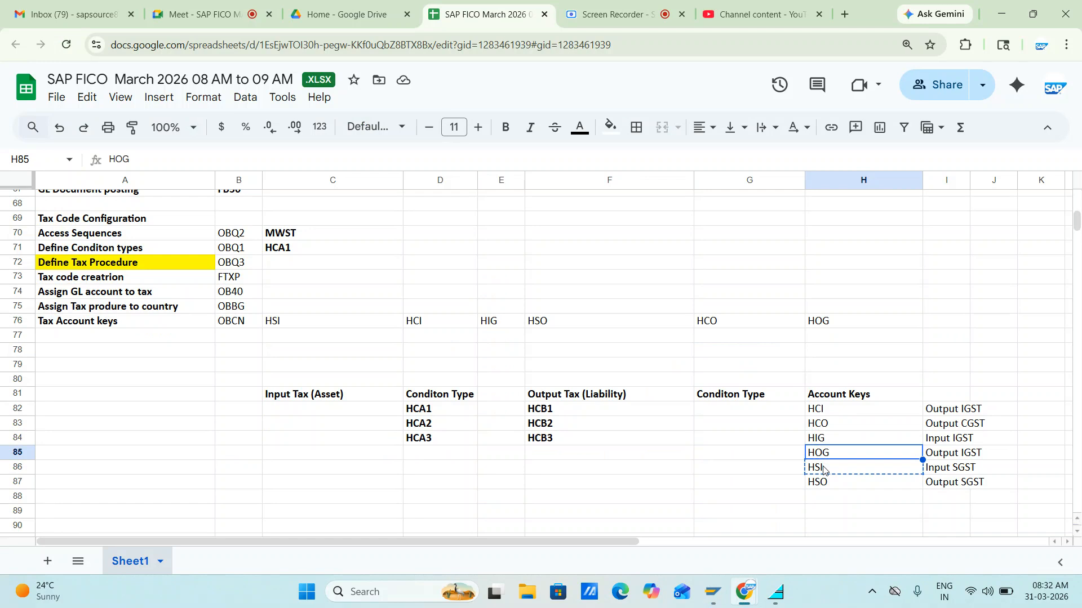
left_click(823, 470)
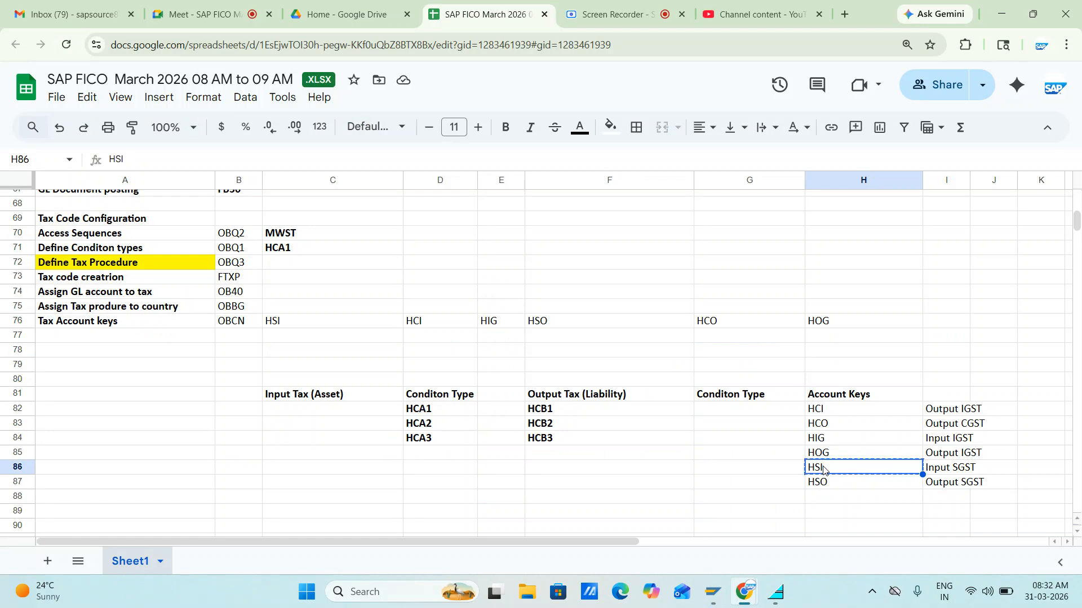
key("Down")
key("Right")
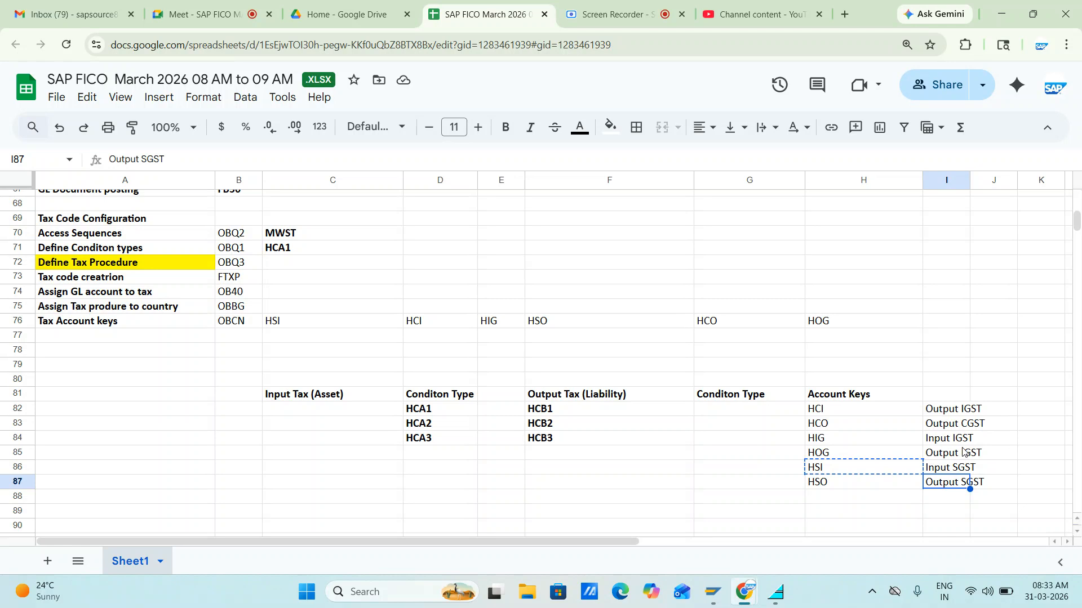
Step: Change the description of account key HCI in I82 of the notes to Output CGST
left_click(969, 411)
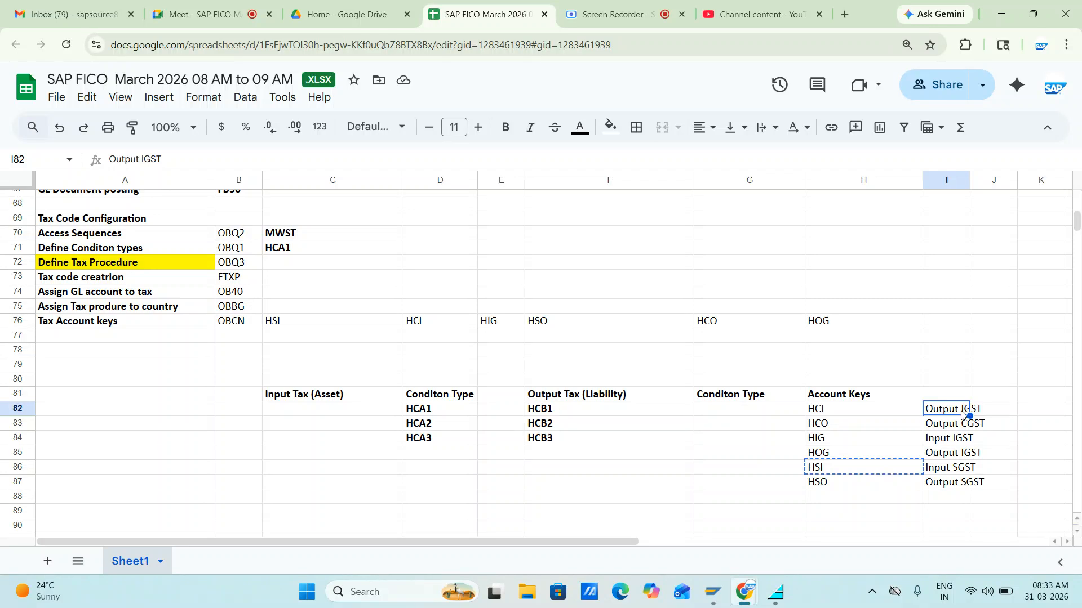
double_click(964, 410)
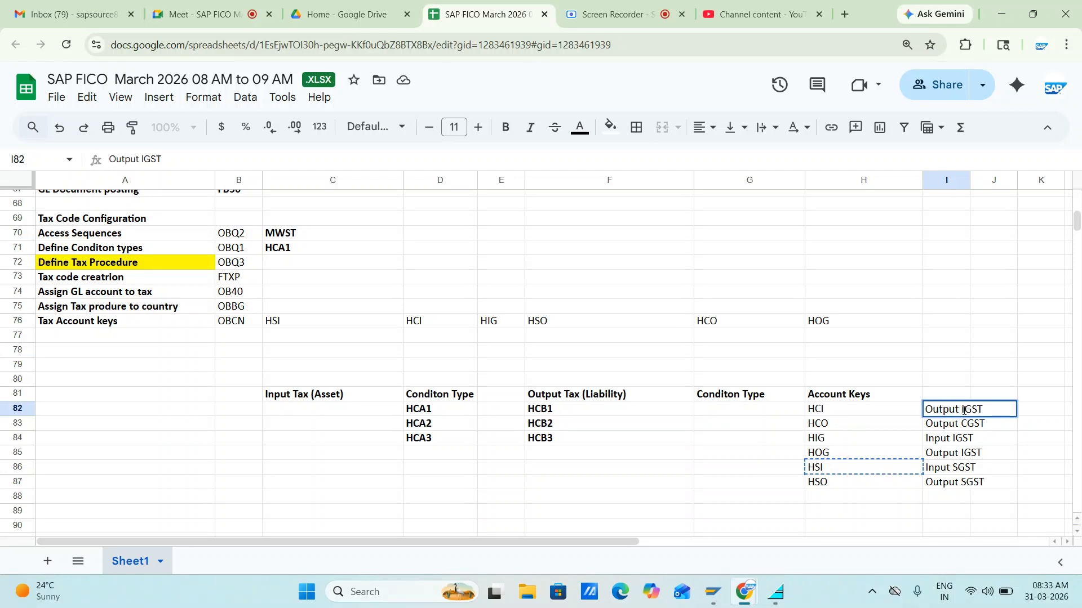
left_click(964, 410)
key("BackSpace")
type("C")
key("alt+Tab")
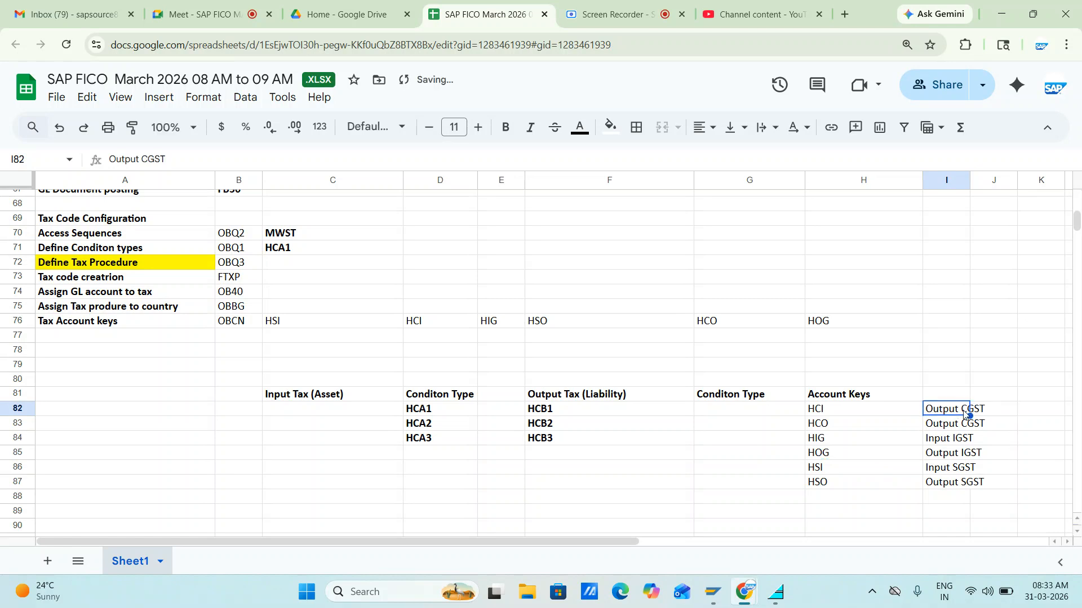
Step: Switch to the SAP session showing Tax Processing in Accounting and position the list at account key HCI
key("alt+Tab")
key("alt+shift+Tab")
key("alt+Tab")
key("alt+Tab")
key("alt+shift+Tab")
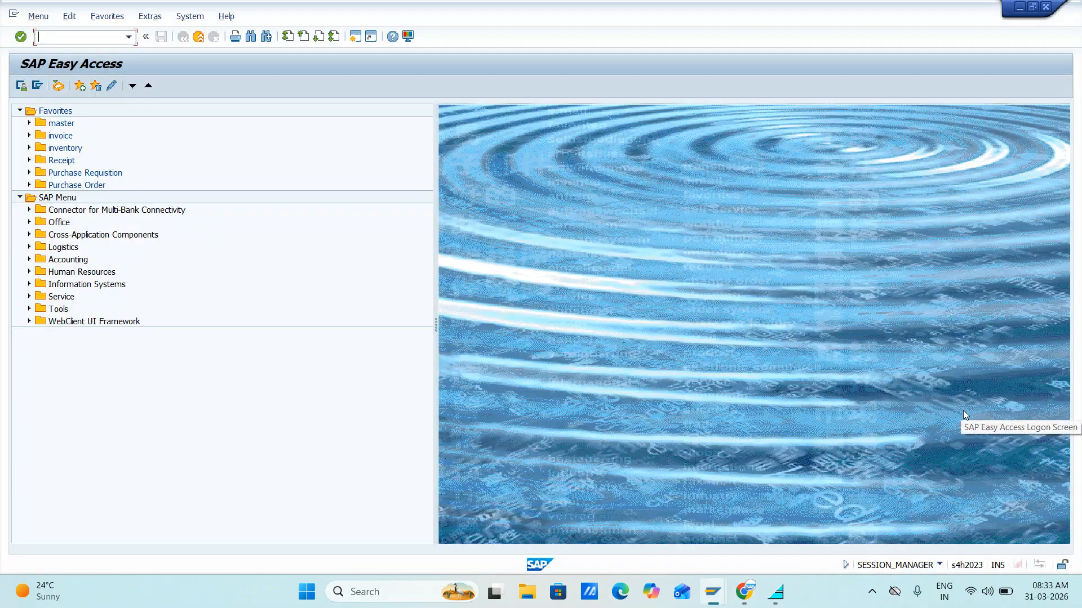
key("Return")
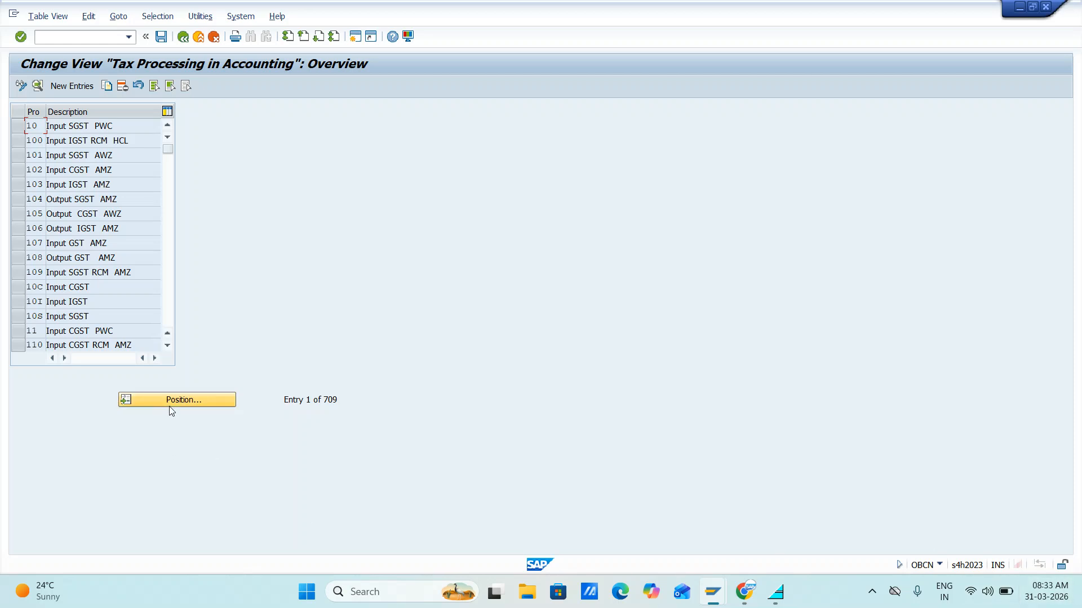
key("alt+Tab")
key("alt+Tab")
left_click(168, 404)
type("HCI")
key("Return")
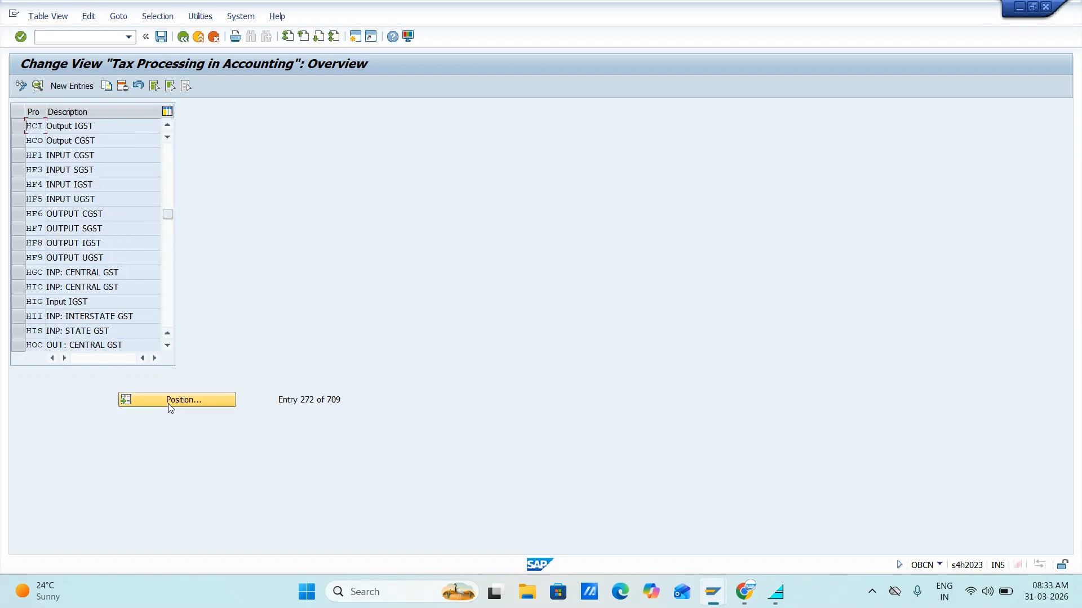
Step: Return to the notes sheet and change the description of account key HCI in I82 to Input CGST
key("alt+Tab")
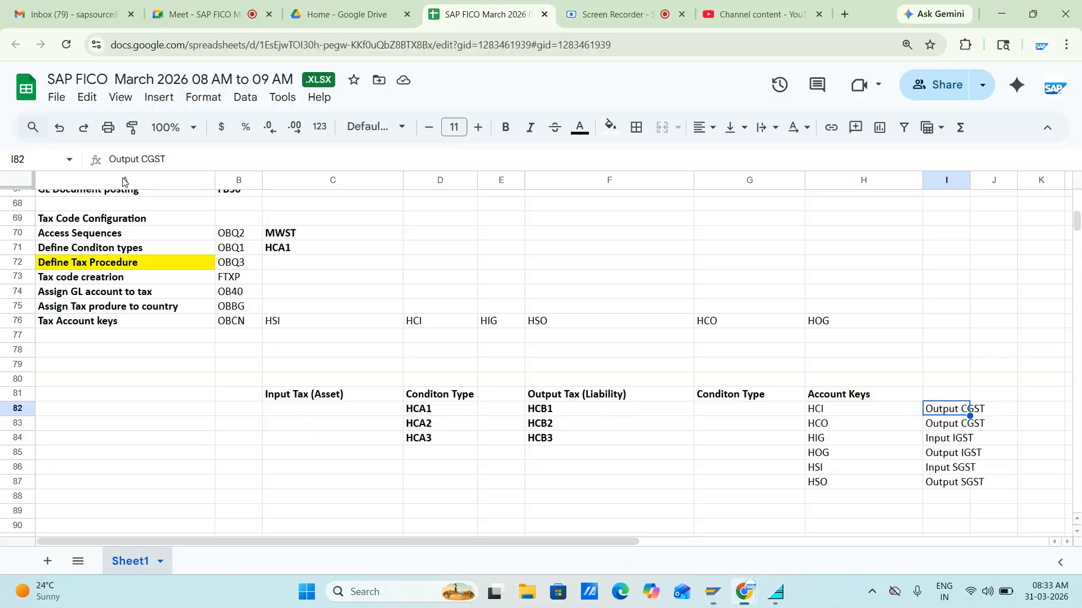
double_click(959, 411)
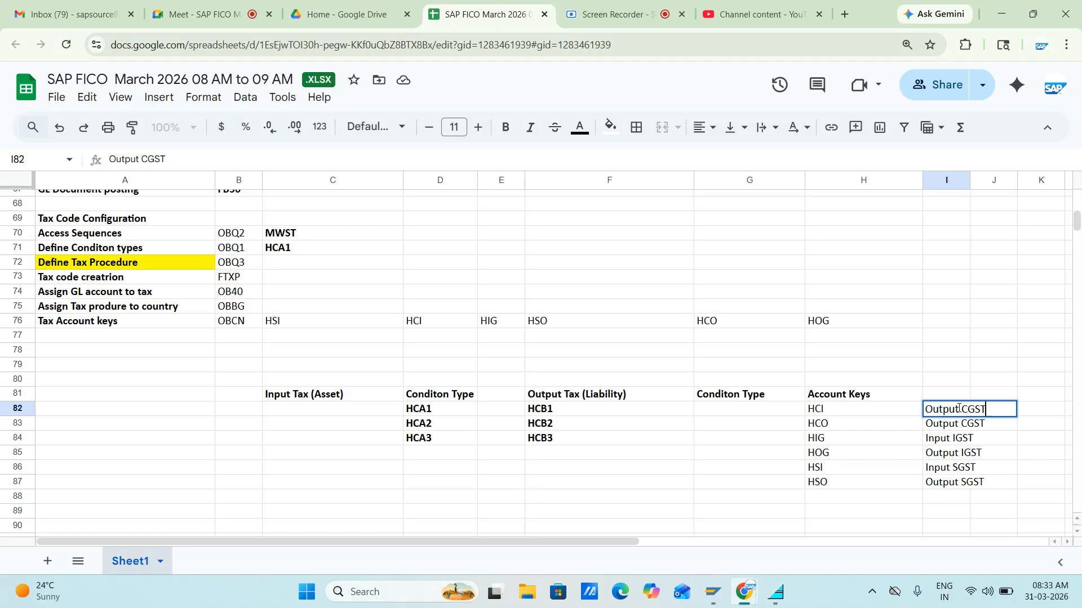
key("Left")
key("Left")
key("BackSpace")
key("BackSpace")
key("BackSpace")
type("In")
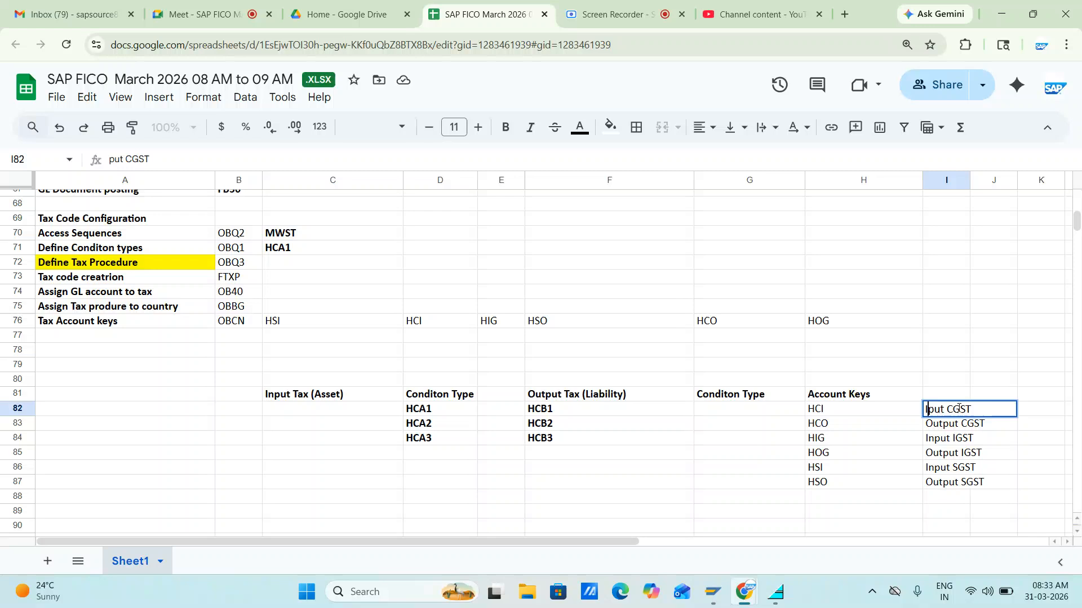
key("Tab")
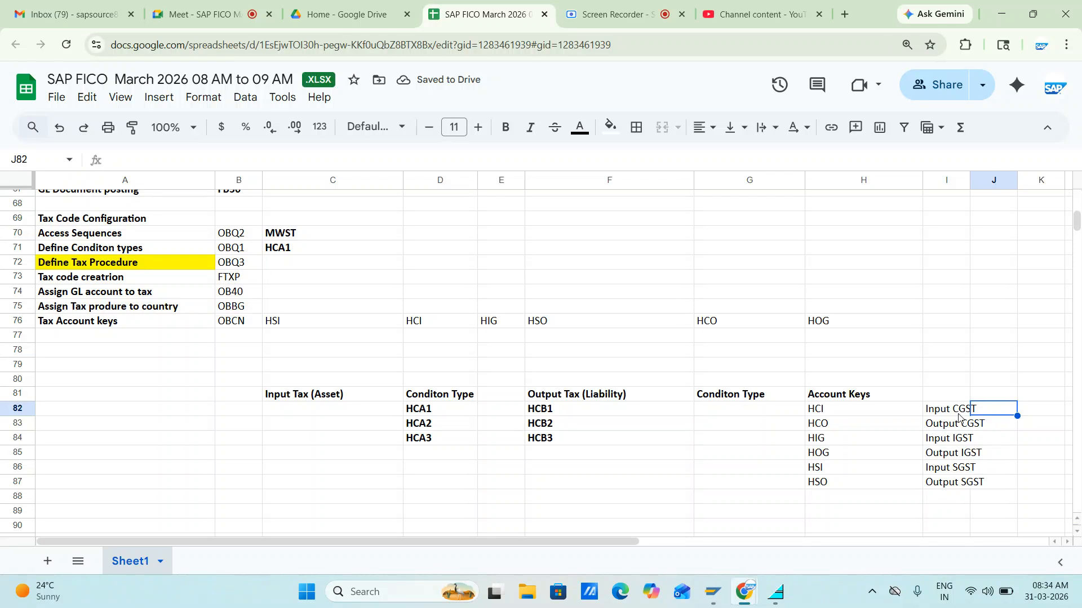
Step: Switch to the SAP Tax Processing in Accounting session, open account key HCI's details and change its description to Input CGST
left_click(839, 409)
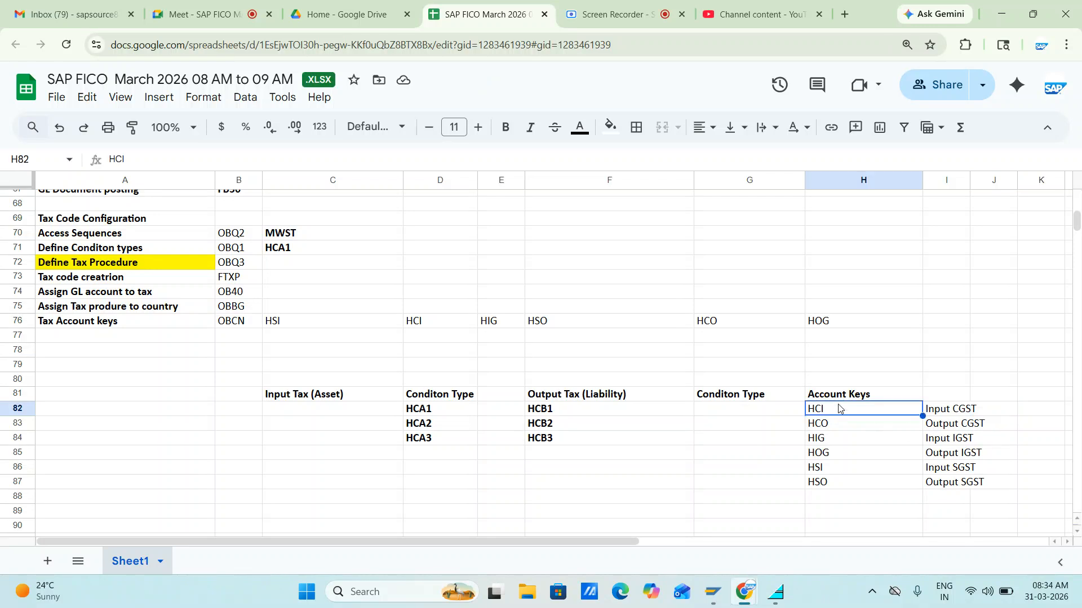
key("alt+Tab")
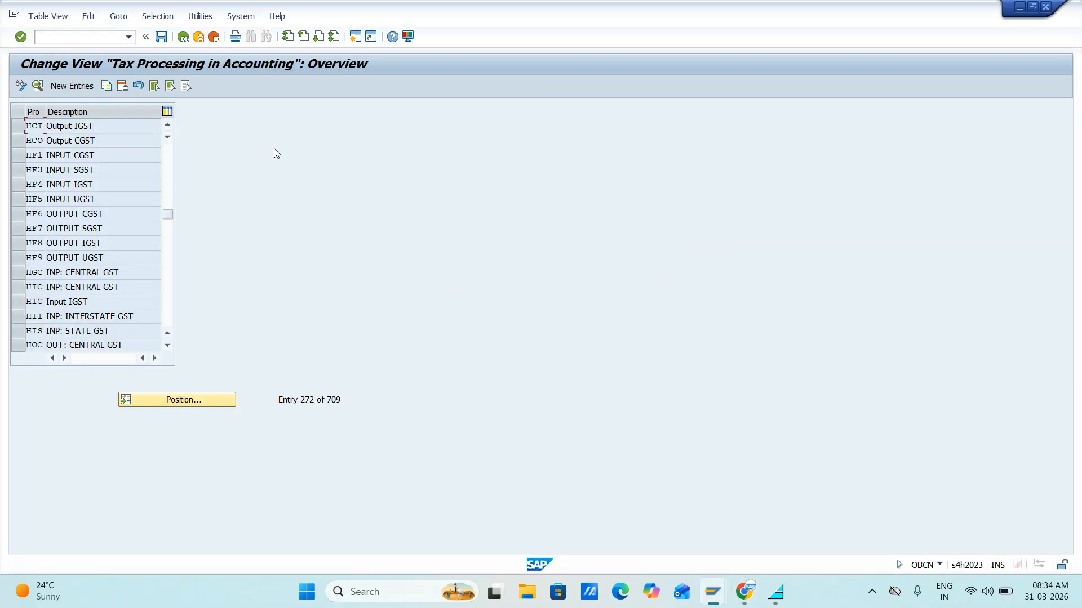
left_click(19, 128)
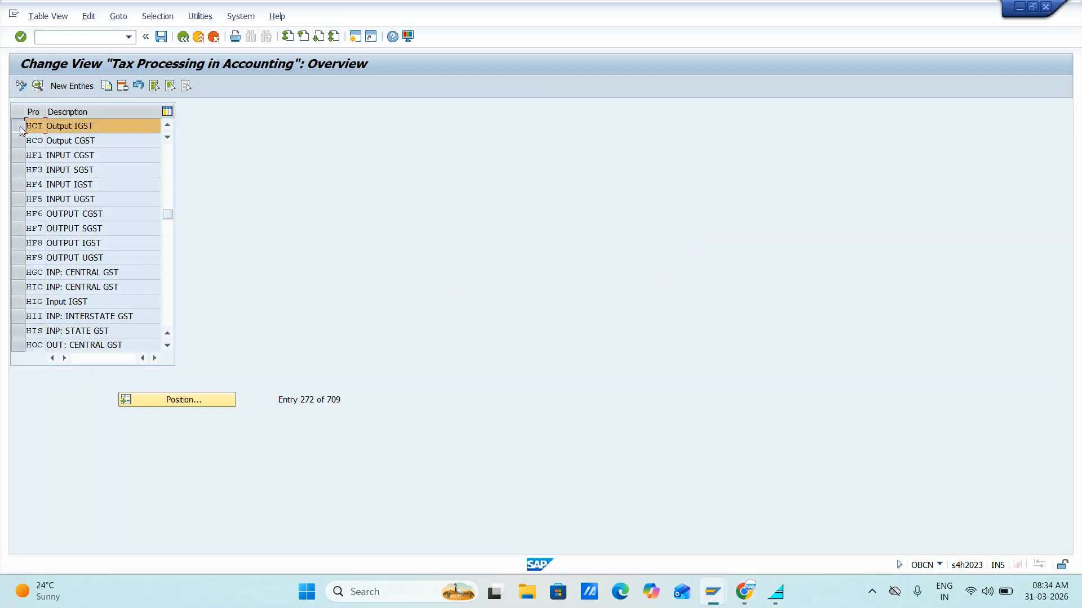
left_click(36, 87)
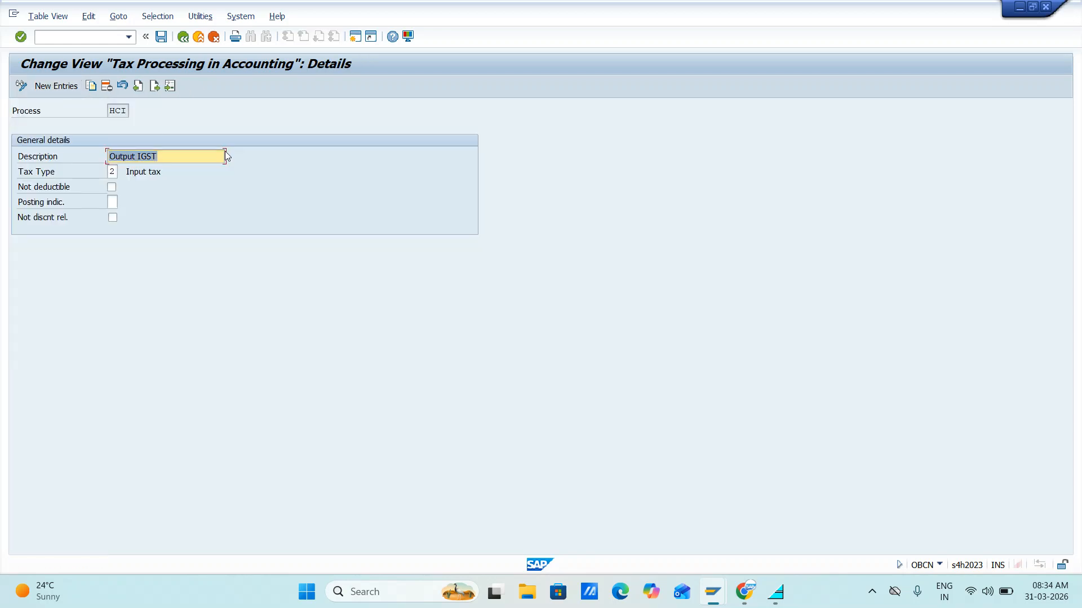
left_click(119, 158)
left_click(136, 158)
key("BackSpace")
type("C")
Step: Save the account key change under the proposed Org structure HCL customizing request and leave the account key details
left_click(162, 37)
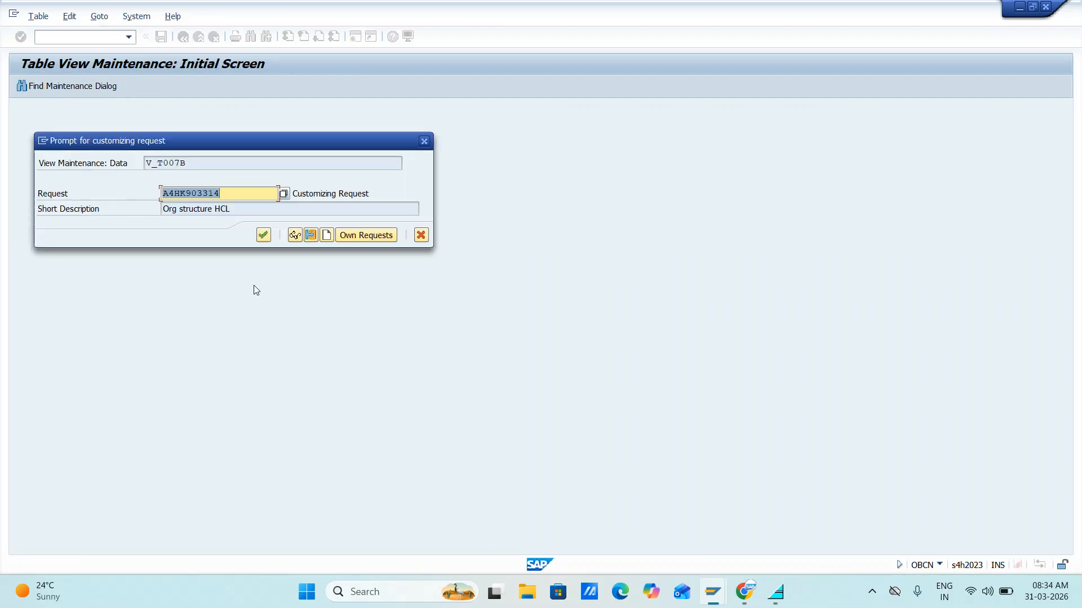
left_click(263, 235)
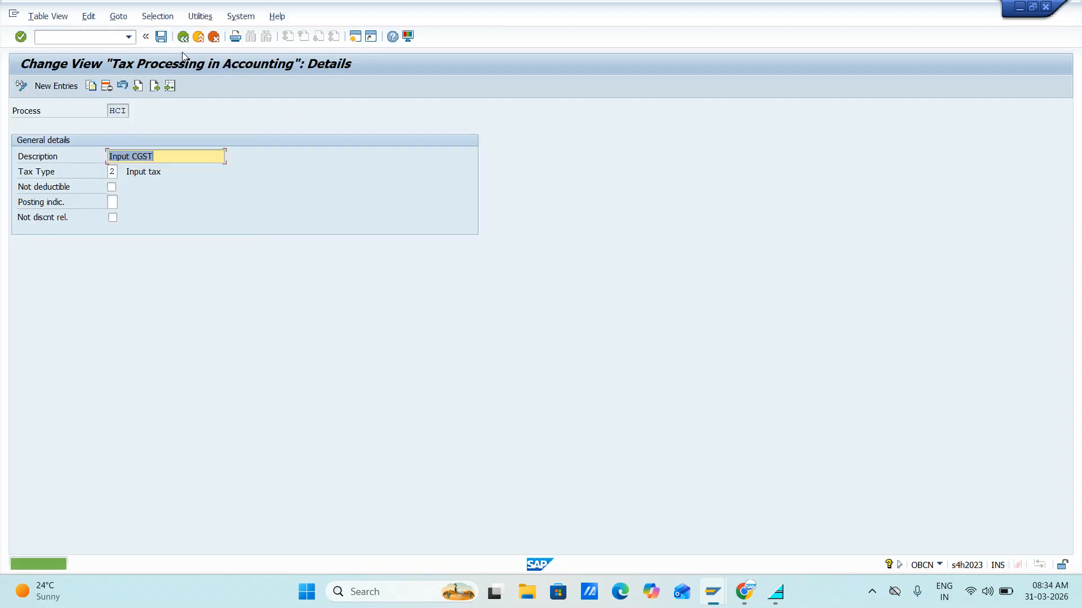
left_click(183, 38)
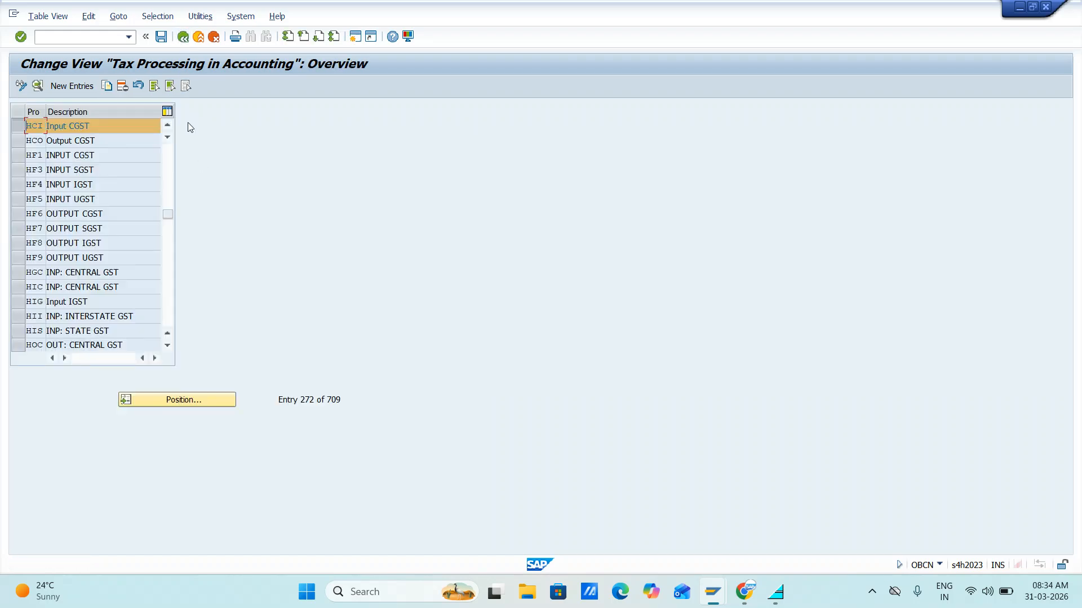
left_click(183, 38)
Step: Copy account key HIG from the notes sheet into step 40, Input IGST, of procedure HCTTAX's control data
key("alt+Tab")
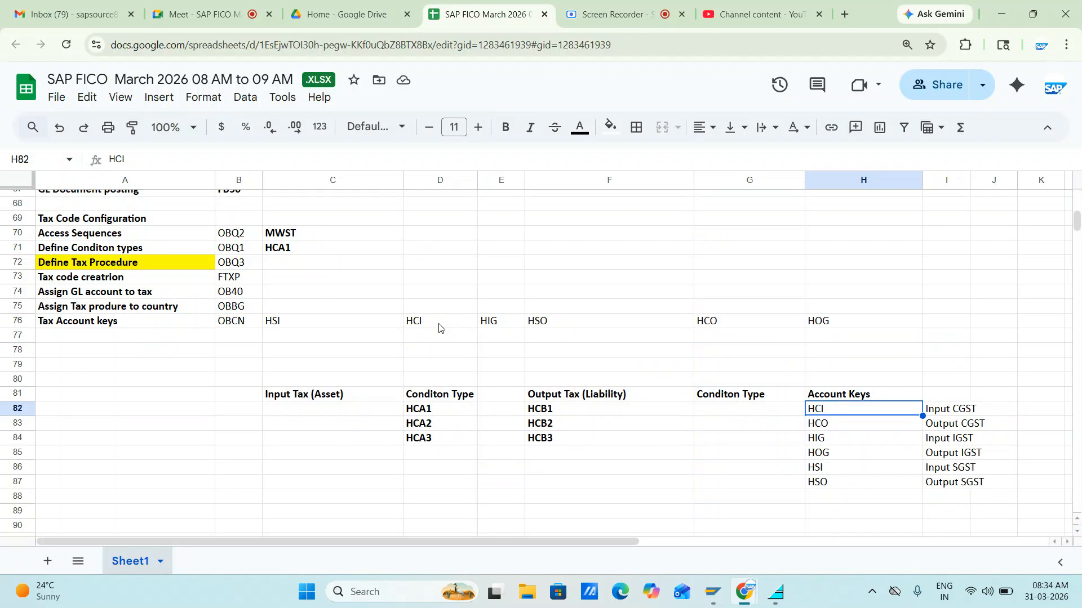
key("alt+Tab")
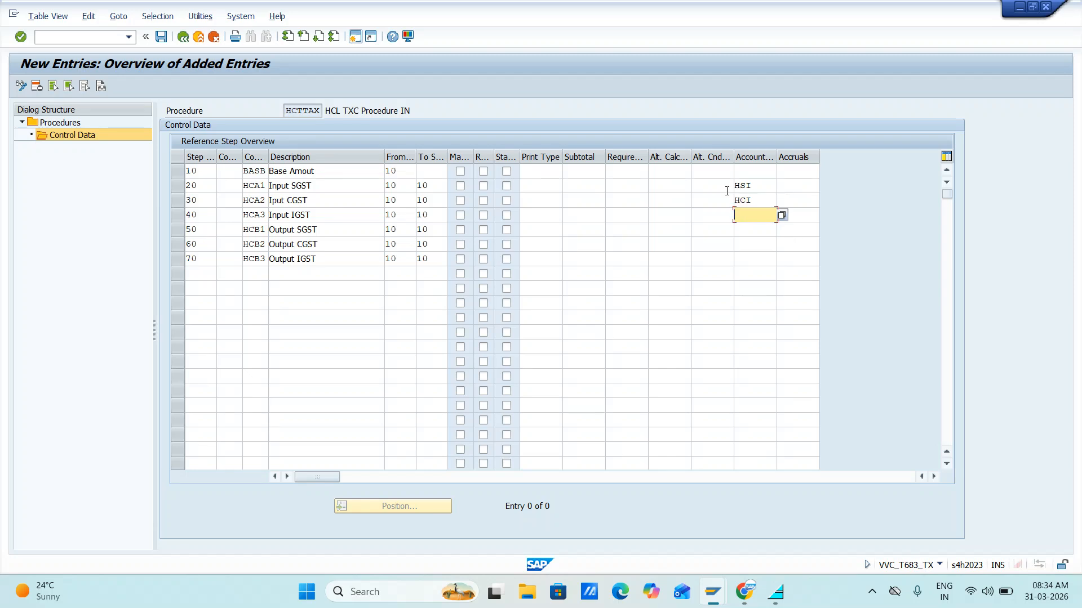
key("alt+Tab")
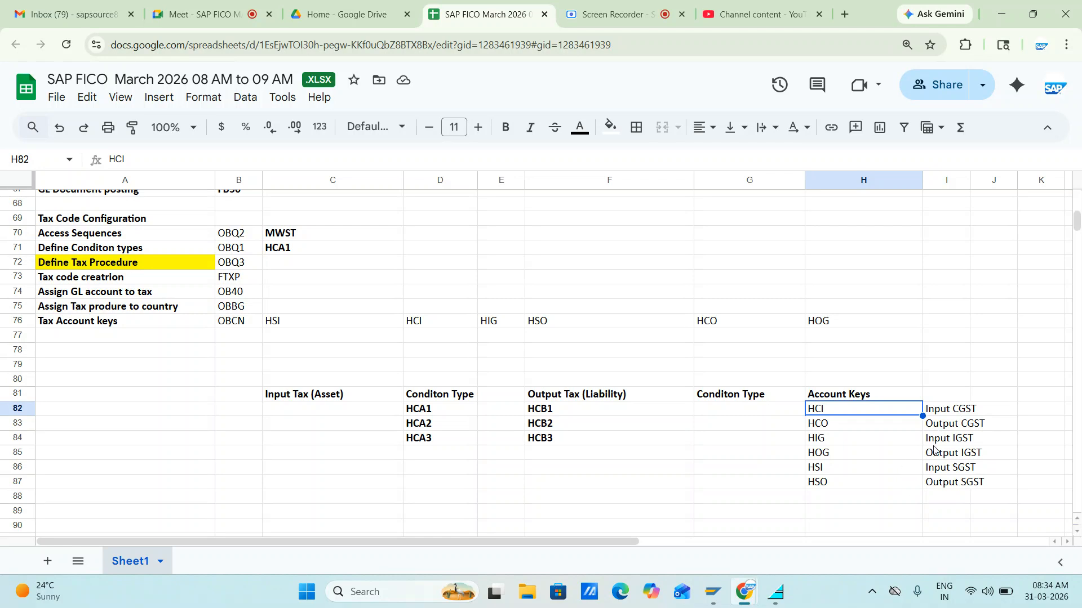
left_click(832, 438)
key("ctrl+c")
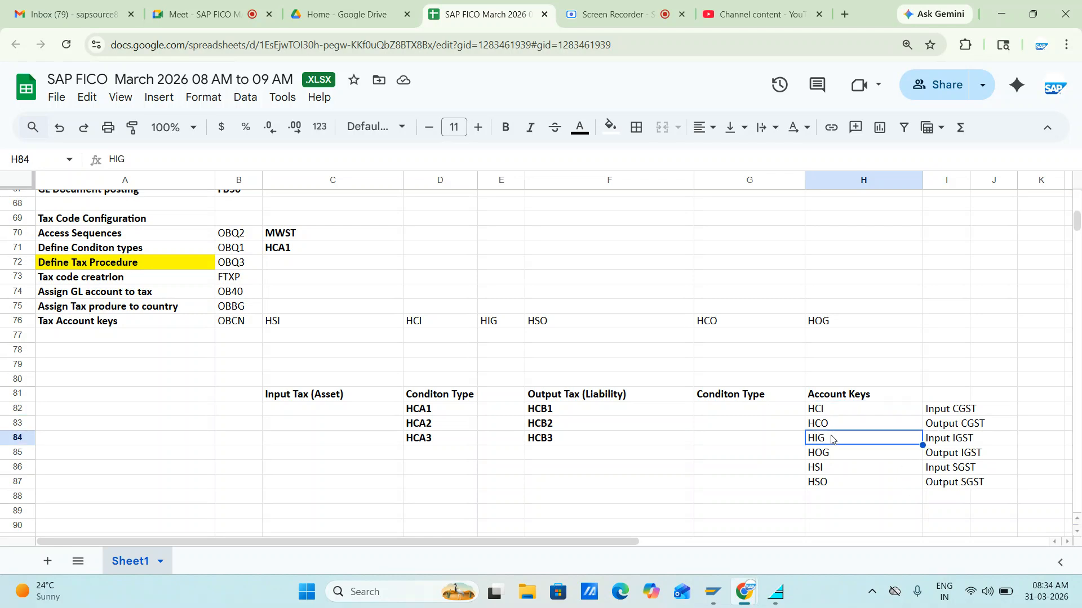
key("alt+Tab")
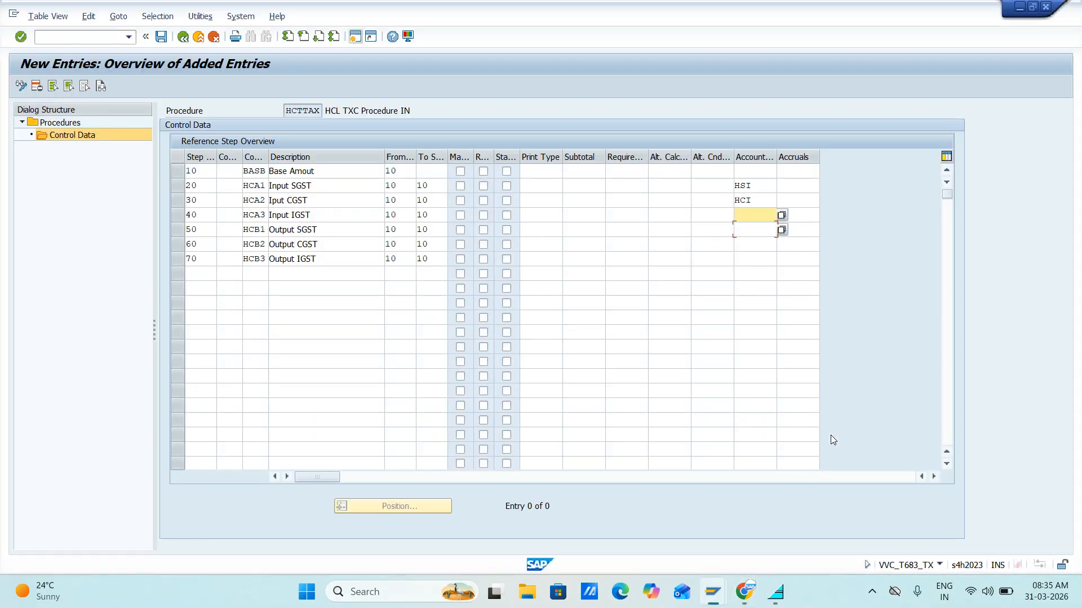
key("ctrl+v")
key("Down")
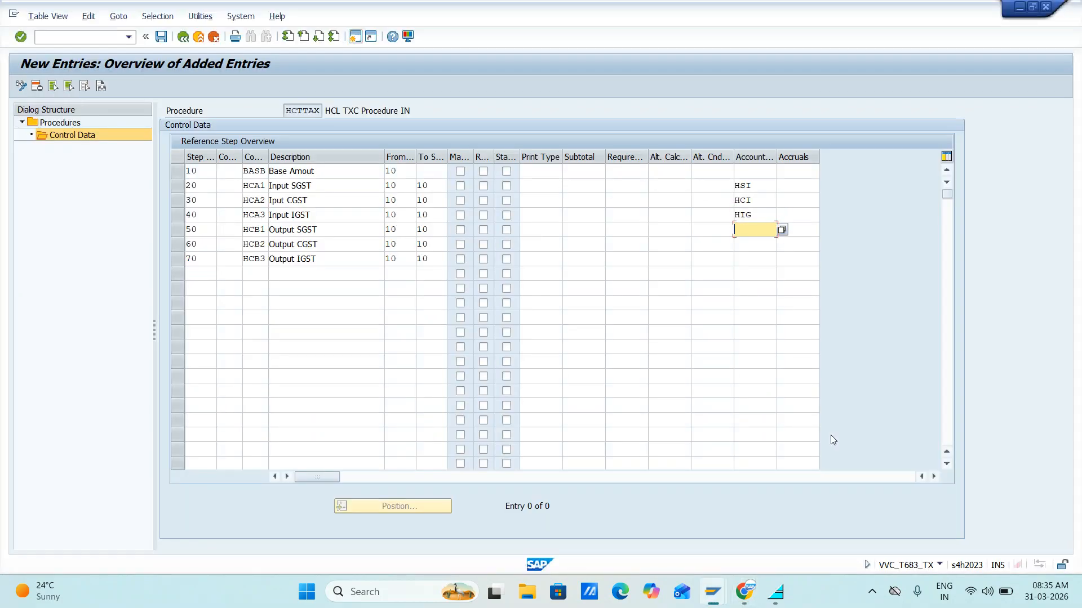
Step: Copy account key HSO from the notes sheet into step 50, Output SGST, of the control data
key("alt+Tab")
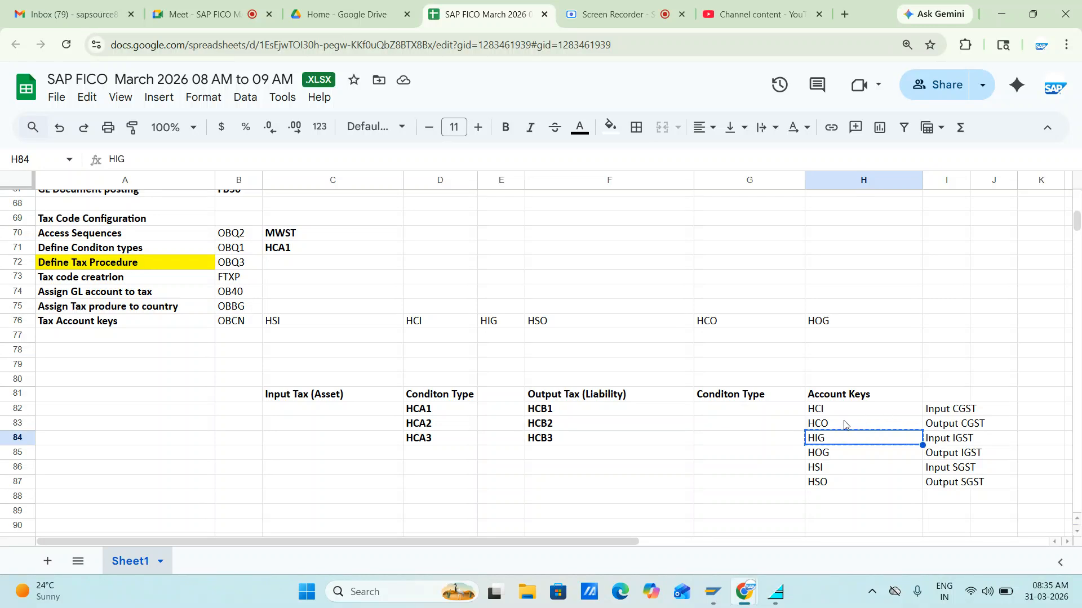
left_click(827, 485)
key("ctrl+c")
key("alt+Tab")
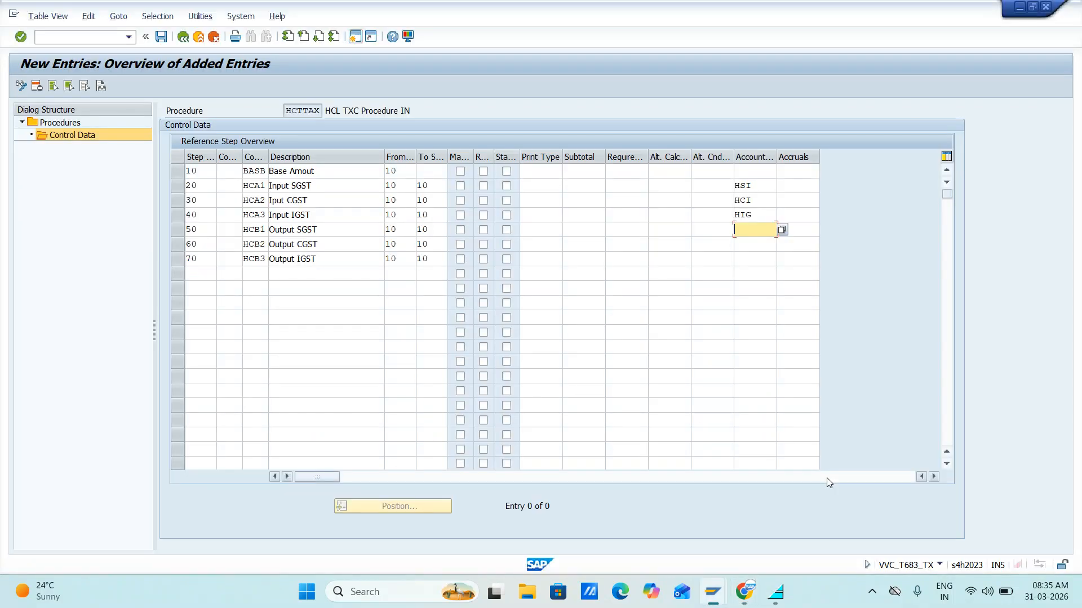
Step: Copy account key HCO from the notes sheet into step 60, Output CGST, of the control data
key("alt+Tab")
key("Up")
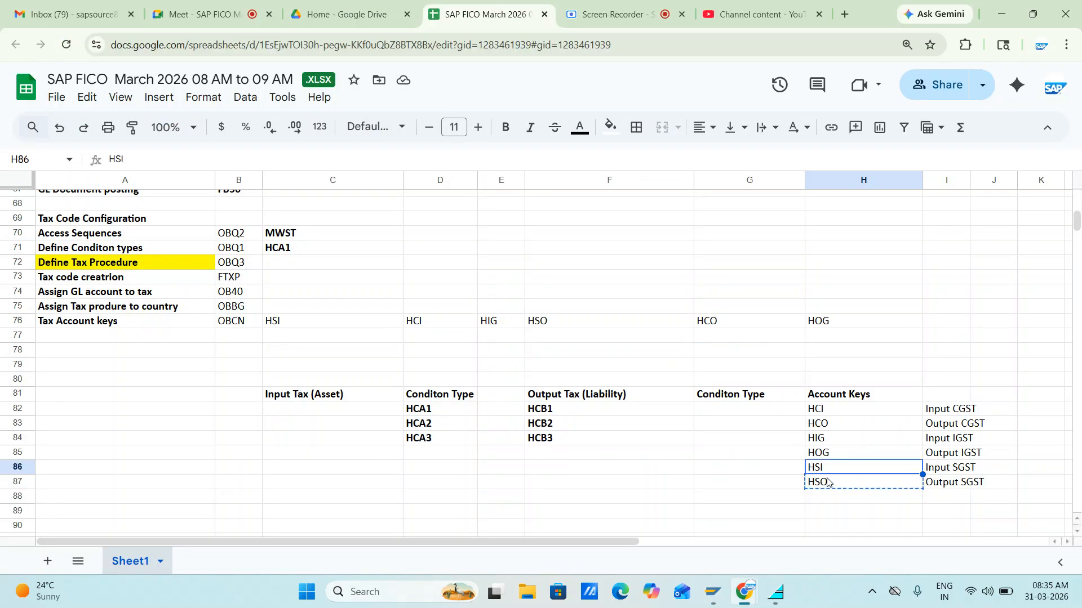
key("Up")
key("Up")
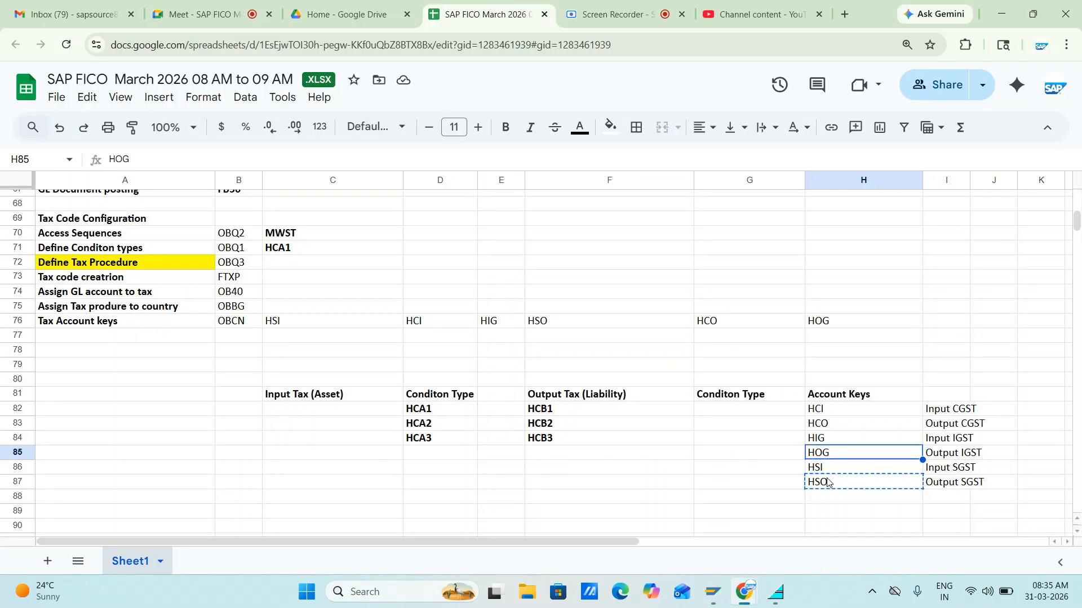
key("Up")
key("ctrl+c")
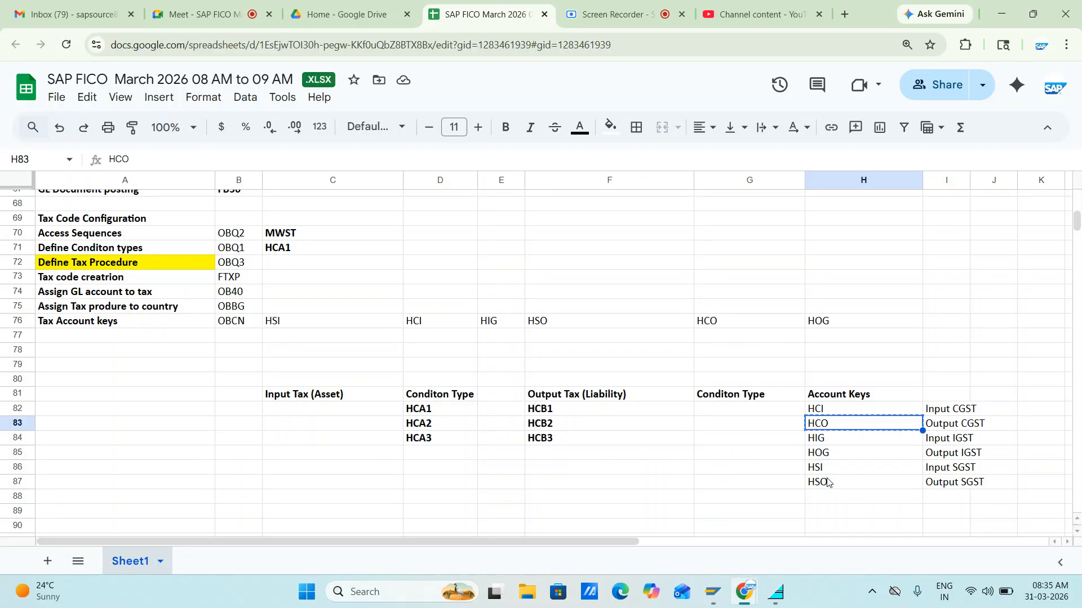
key("alt+Tab")
key("ctrl+v")
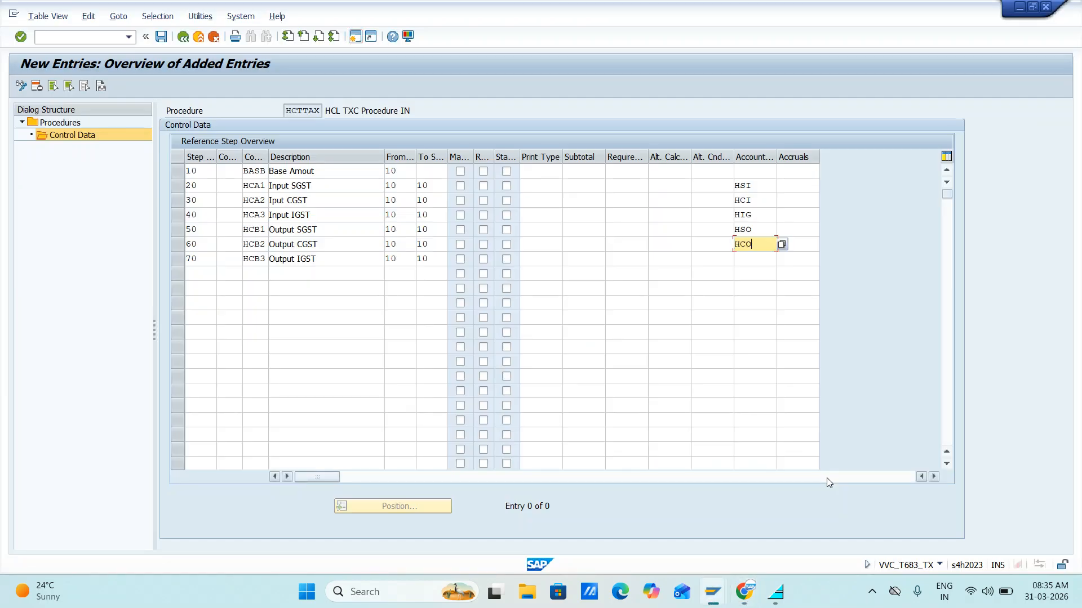
Step: Copy account key HOG from the notes sheet into step 70, Output IGST, of the control data
key("alt+Tab")
key("Down")
key("Down")
key("Down")
key("Up")
key("ctrl+c")
key("alt+Tab")
key("Down")
key("ctrl+v")
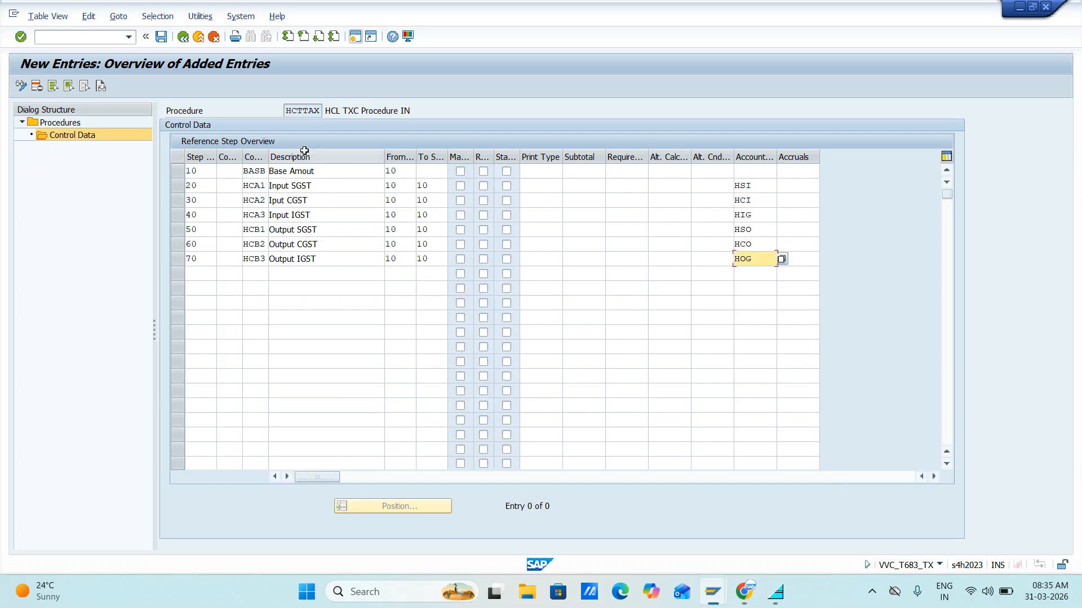
Step: Save the control data of procedure HCTTAX and return to the procedures list
left_click(161, 37)
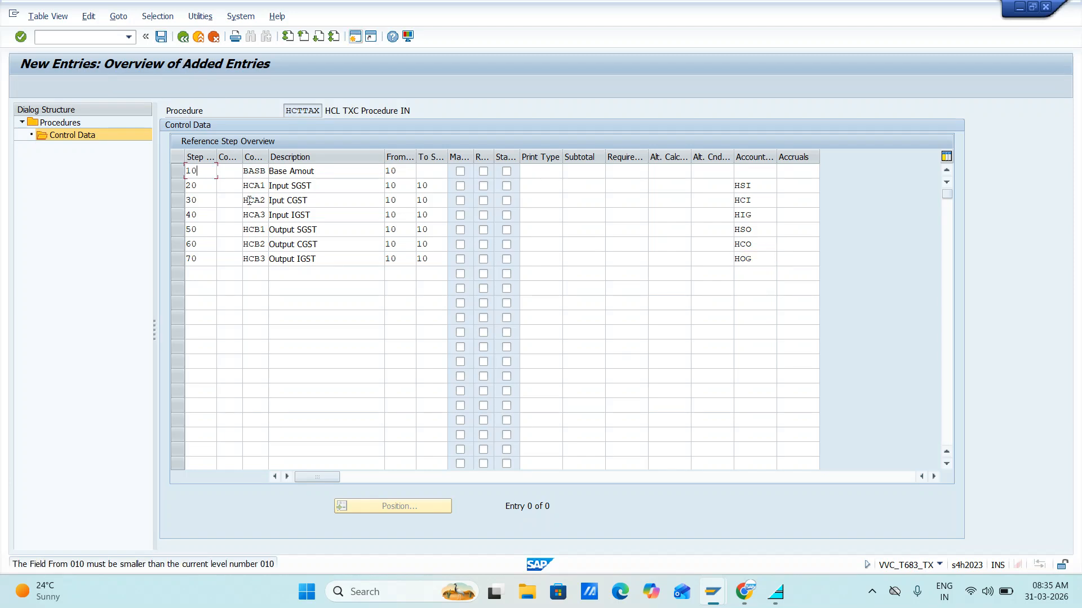
key("Return")
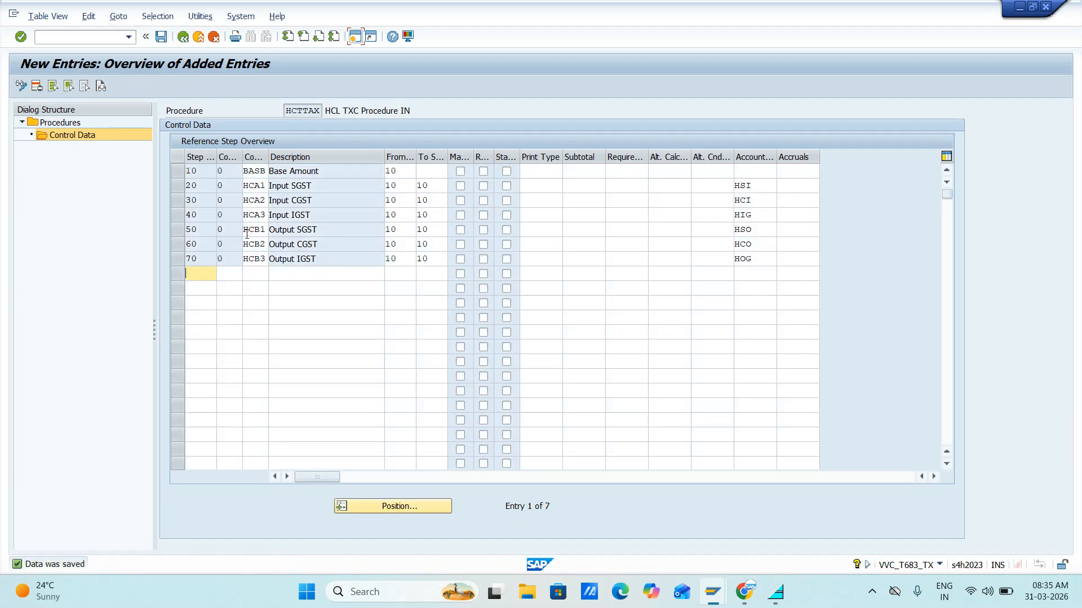
left_click(161, 40)
left_click(183, 38)
left_click(184, 38)
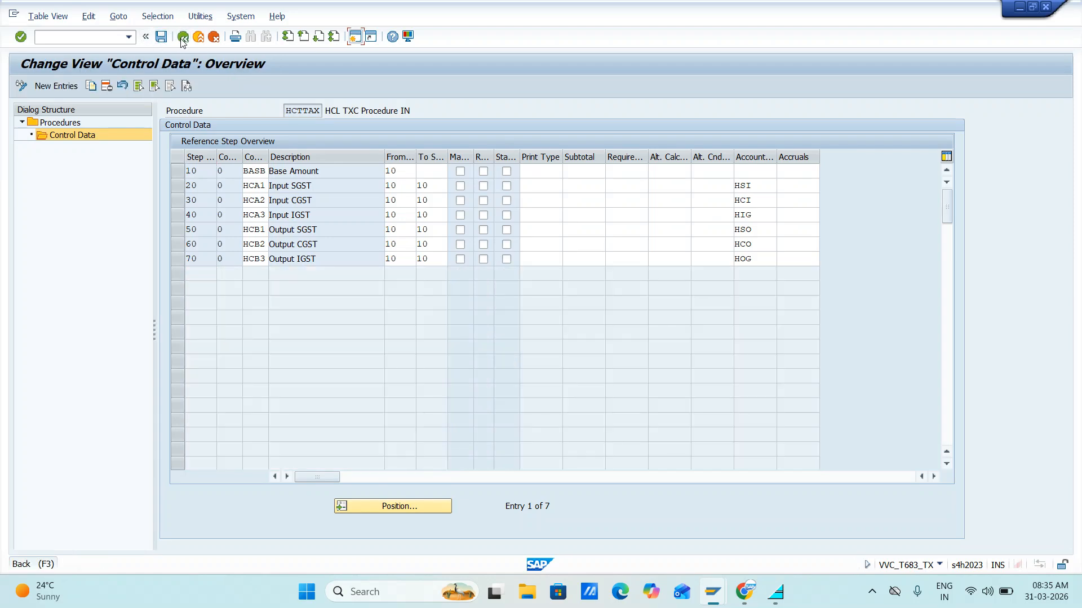
Step: Record the procedure name HCTTAX in C72 of the notes sheet, beside Define Tax Procedure, and save
left_click(166, 186)
key("alt+Tab")
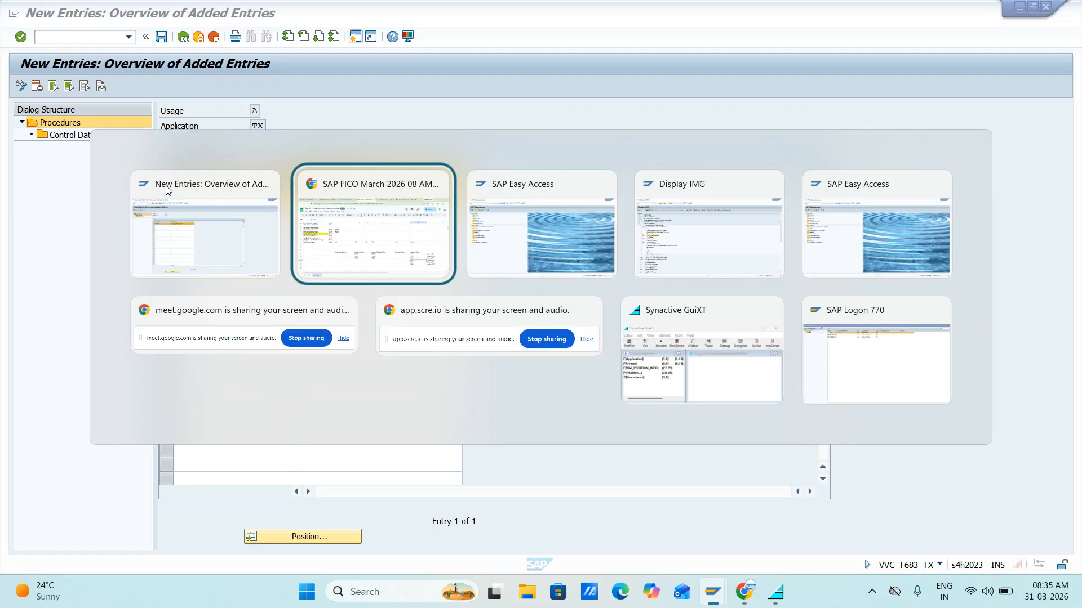
key("Escape")
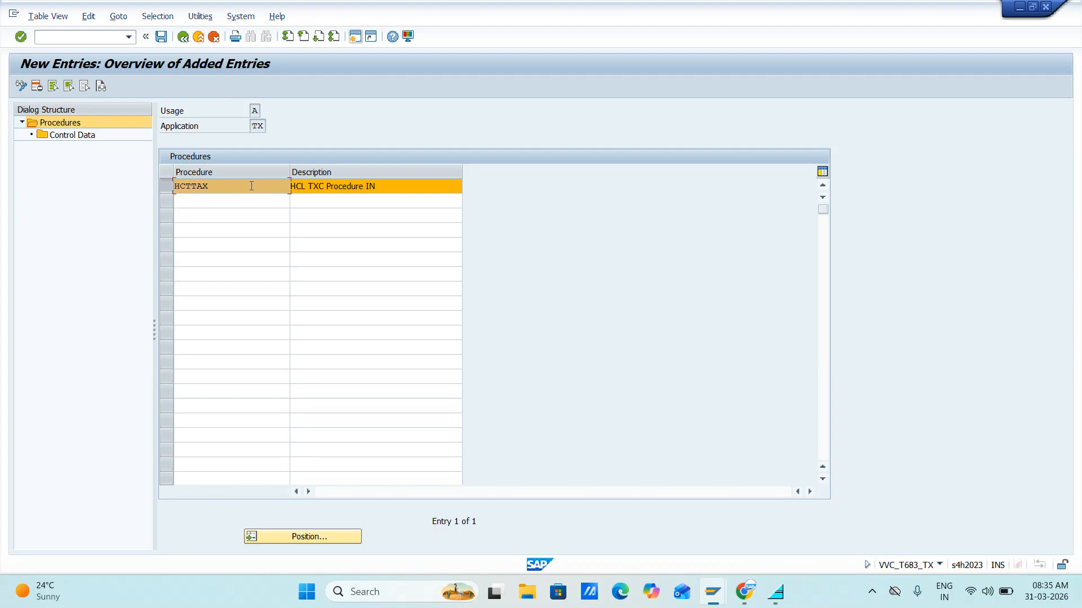
key("alt+Tab")
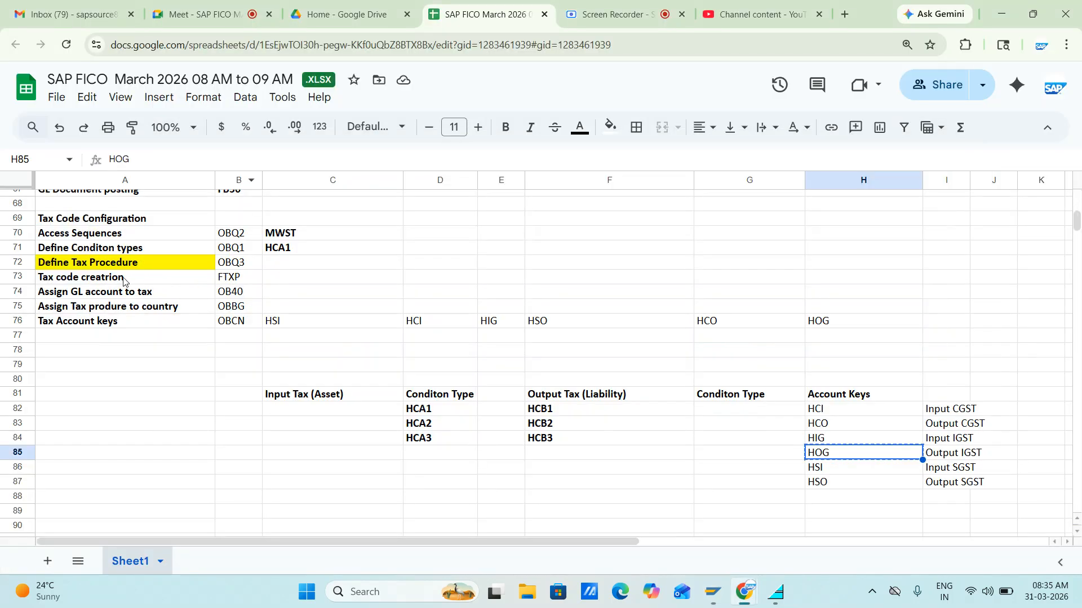
left_click(281, 268)
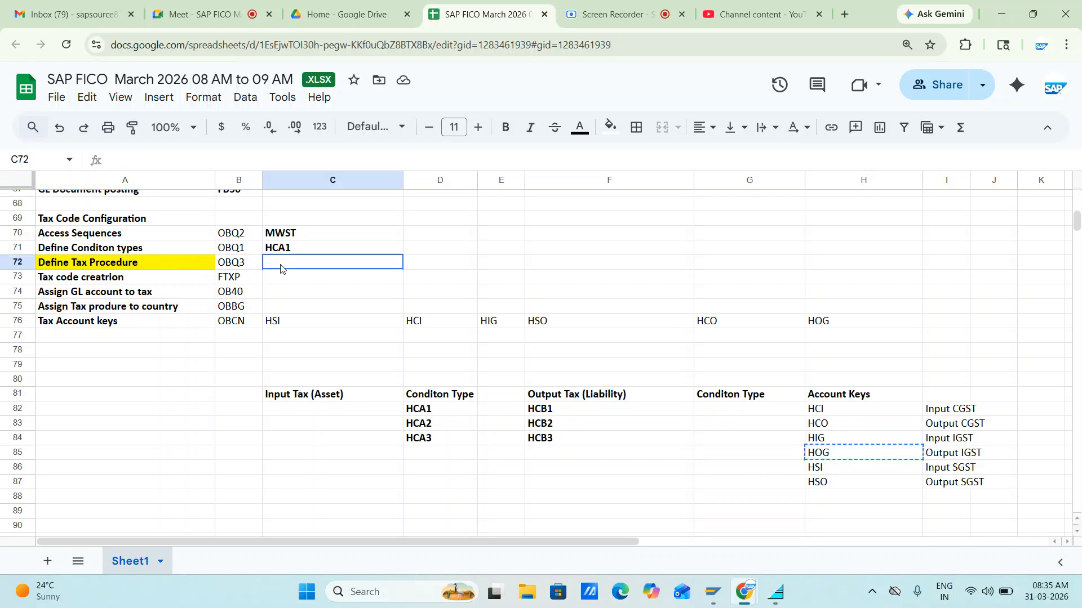
type("HCT")
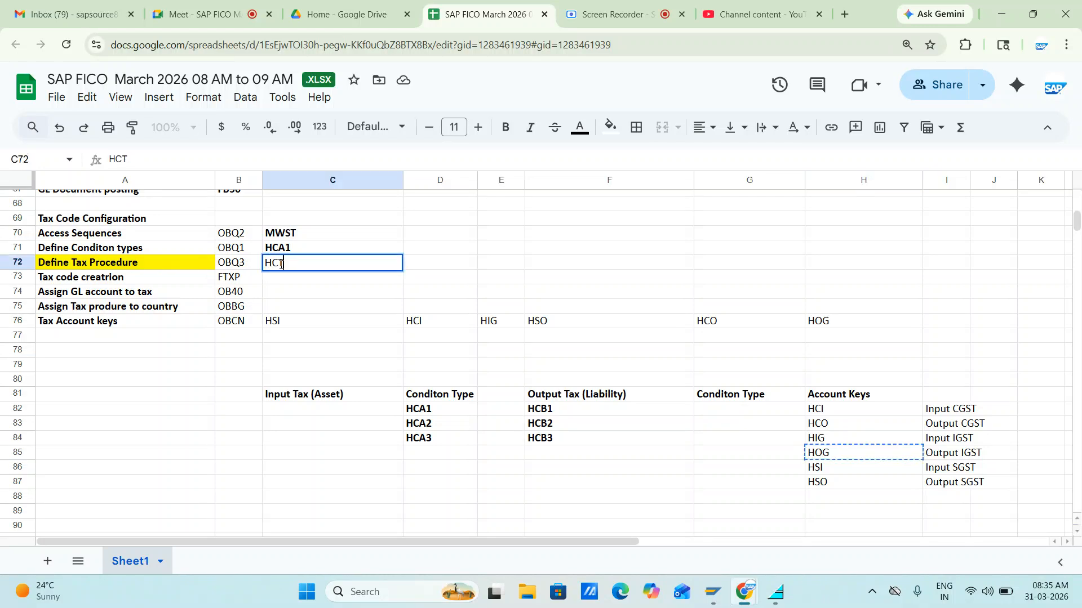
type("TAX")
key("ctrl+s")
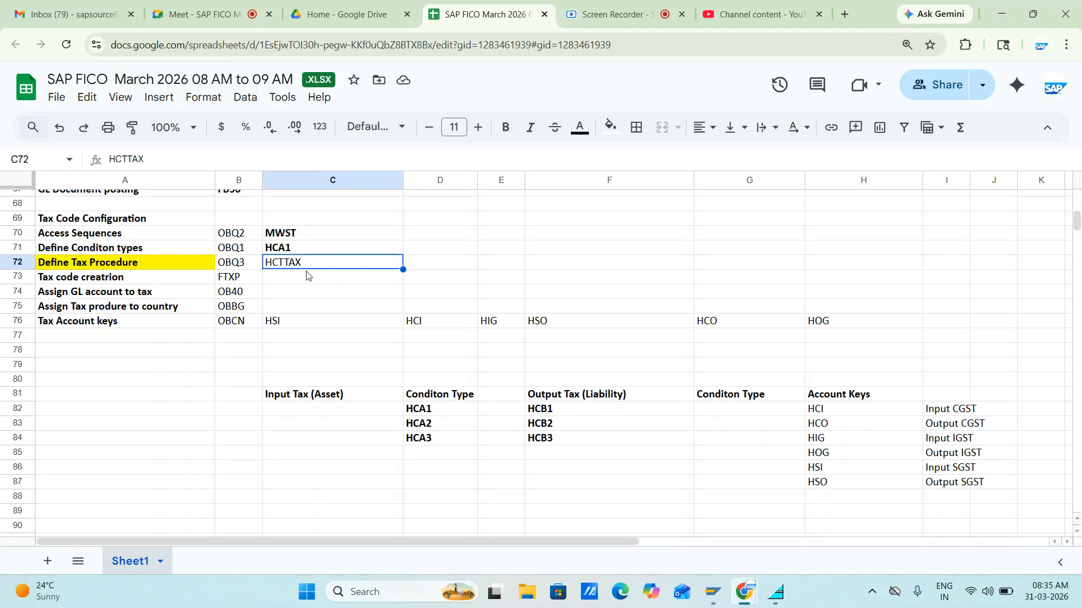
Step: Return to the SAP procedures list, save it and leave the Define Procedures activity back to the Display IMG structure
key("alt+Tab")
key("alt+Tab")
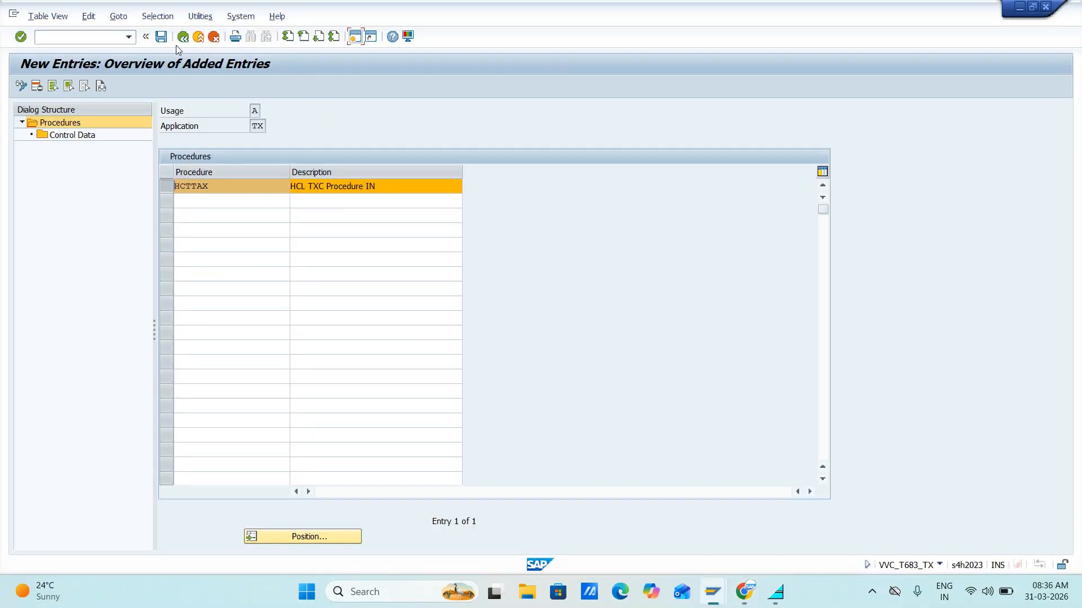
left_click(161, 37)
left_click(183, 37)
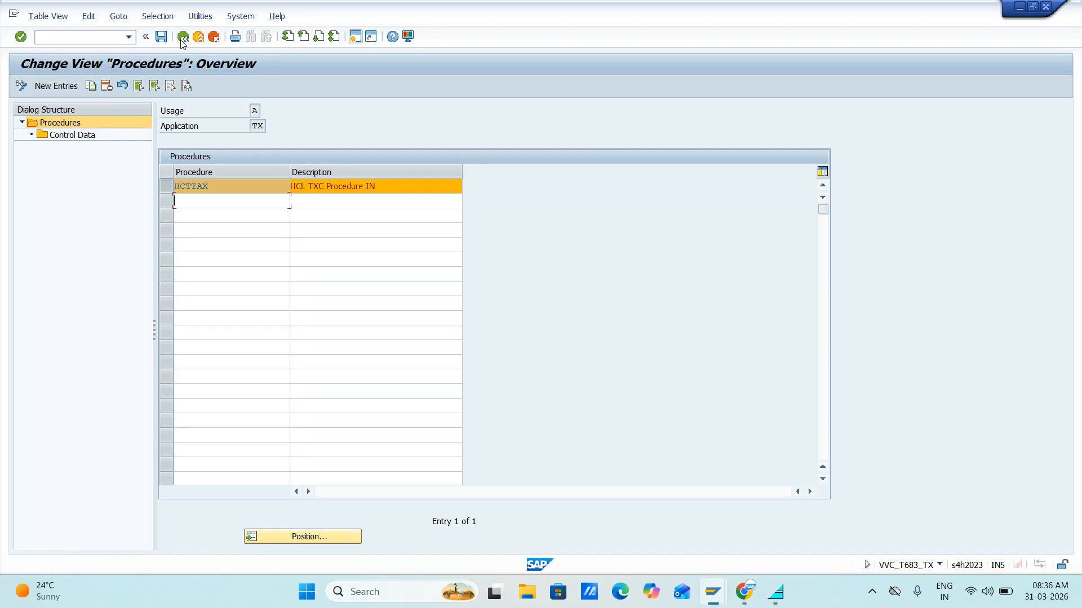
left_click(183, 36)
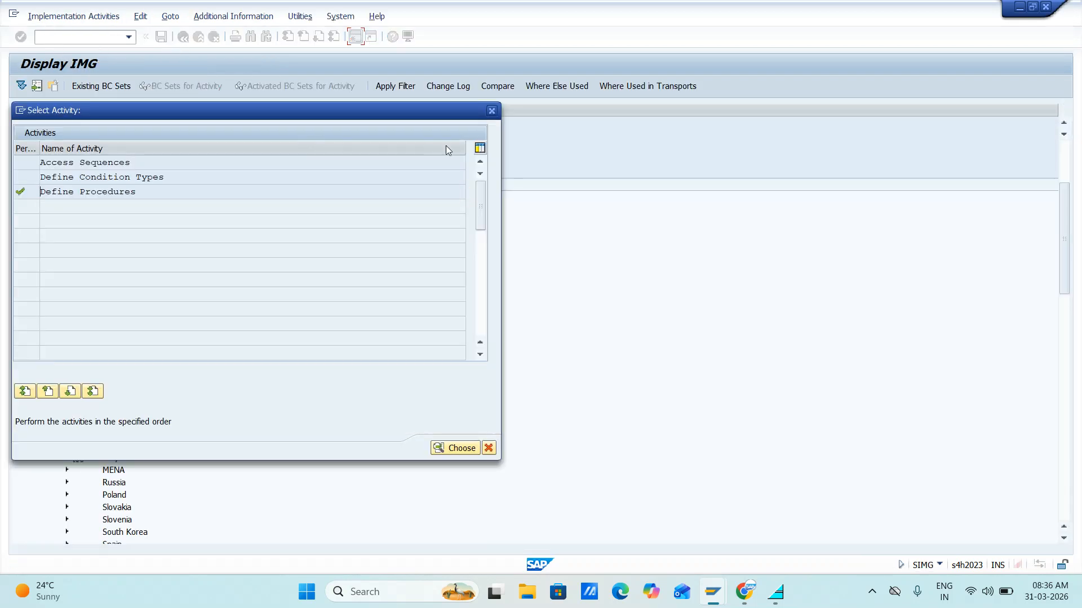
left_click(491, 110)
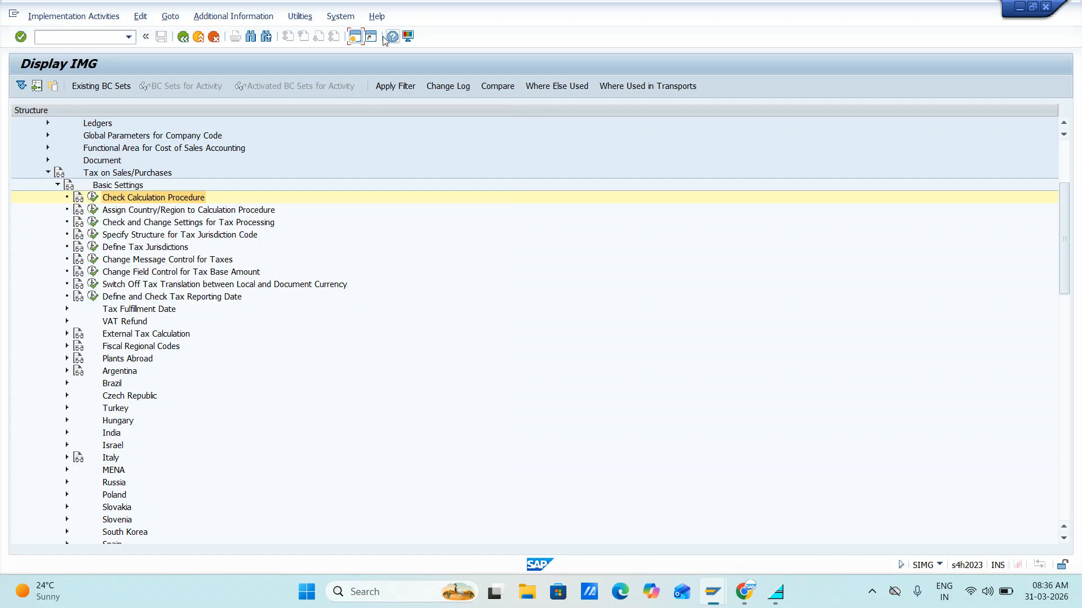
Step: Switch to the SAP Easy Access session and run transaction OBBG to open the country-to-calculation-procedure assignment
key("alt+Tab")
key("alt+Tab")
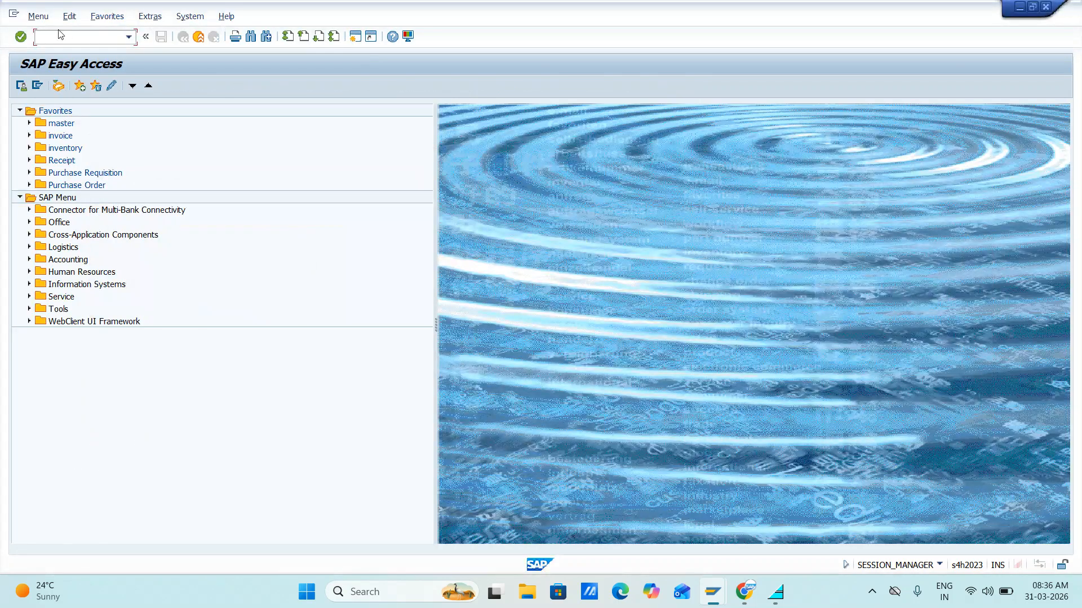
type("OBBG")
key("Return")
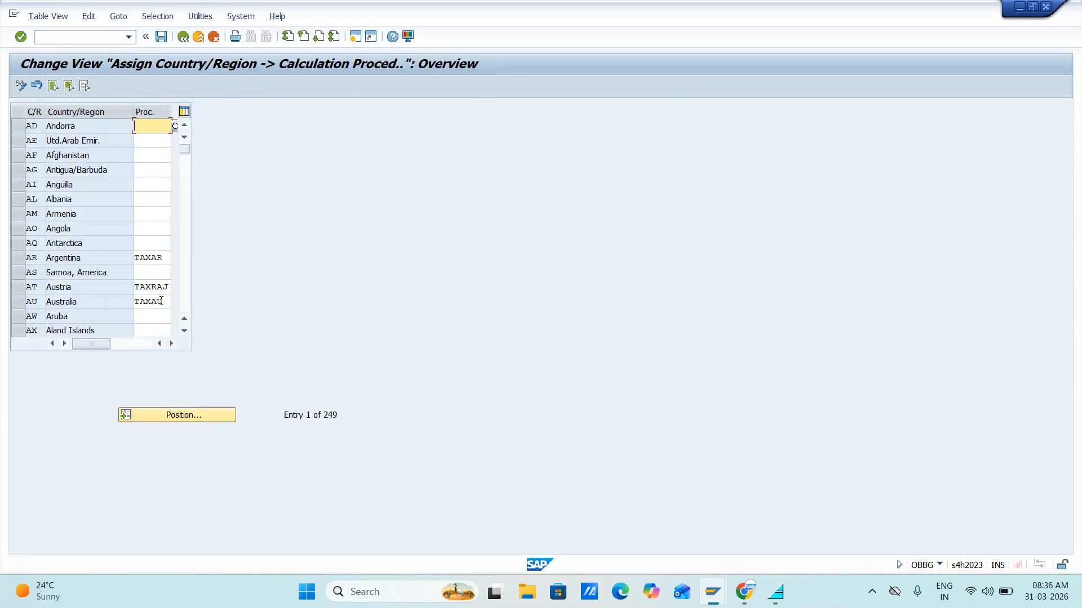
Step: Position the country-to-calculation-procedure list at country IN (India)
left_click(179, 414)
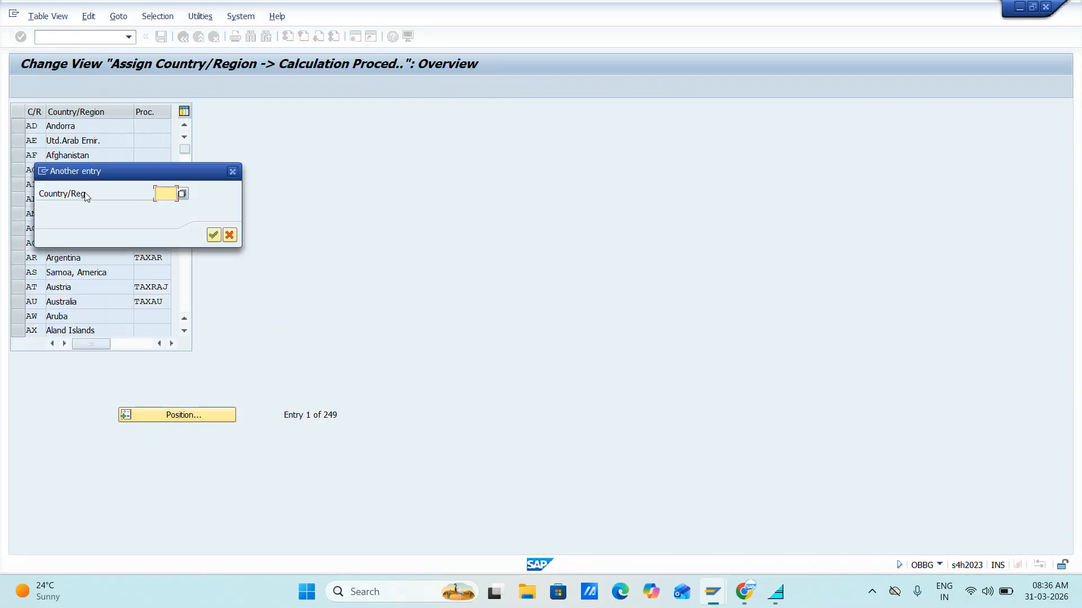
type("IN")
key("Return")
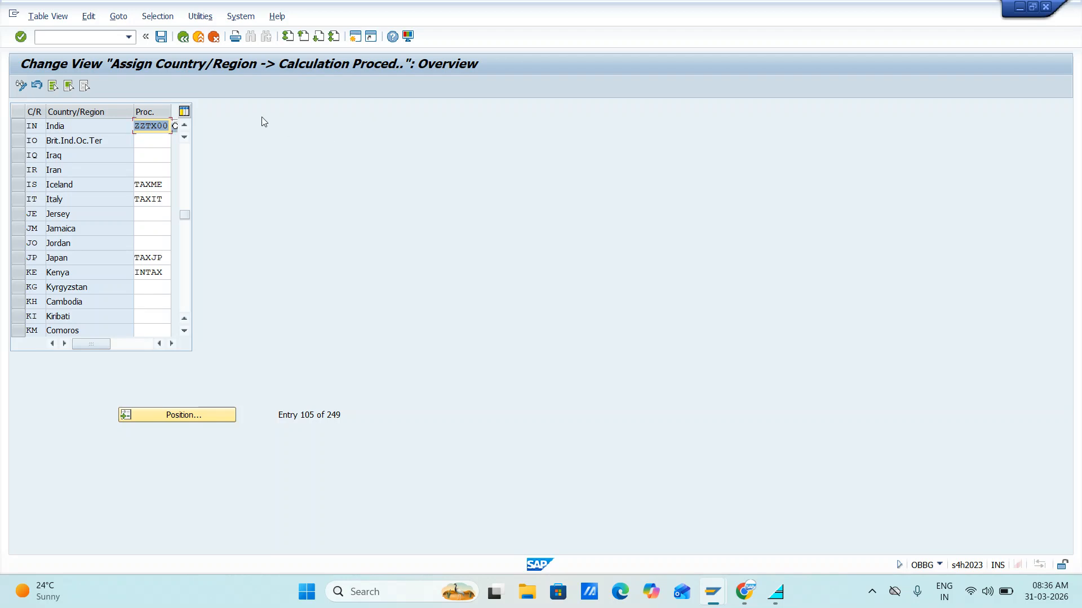
Step: Switch to the Display IMG session and expand Posting, Calculation and Basic Settings under Tax on Sales/Purchases
key("F3")
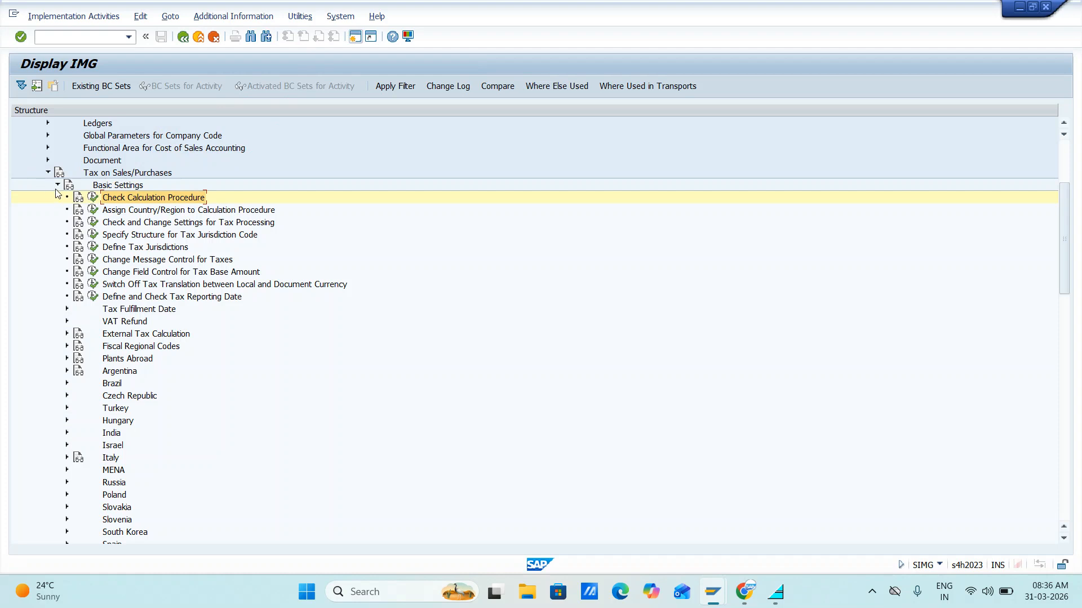
left_click(57, 185)
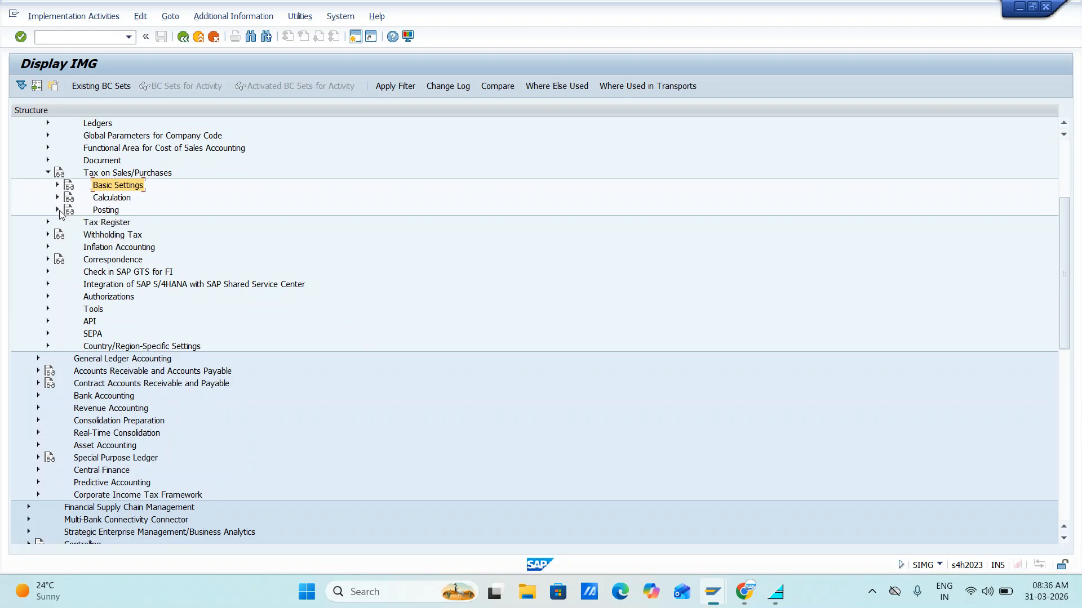
left_click(57, 210)
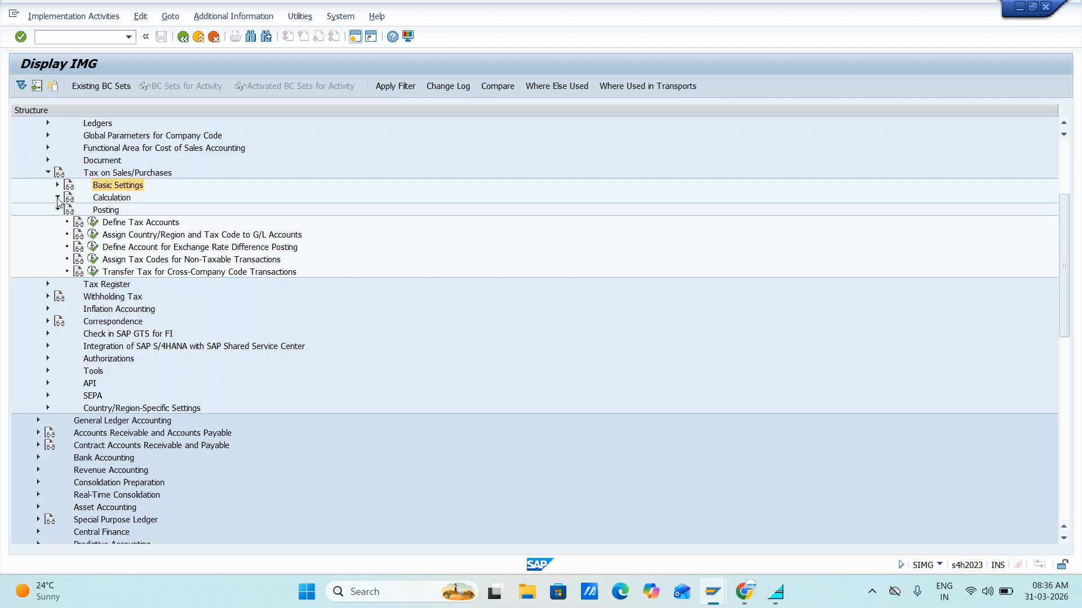
left_click(58, 198)
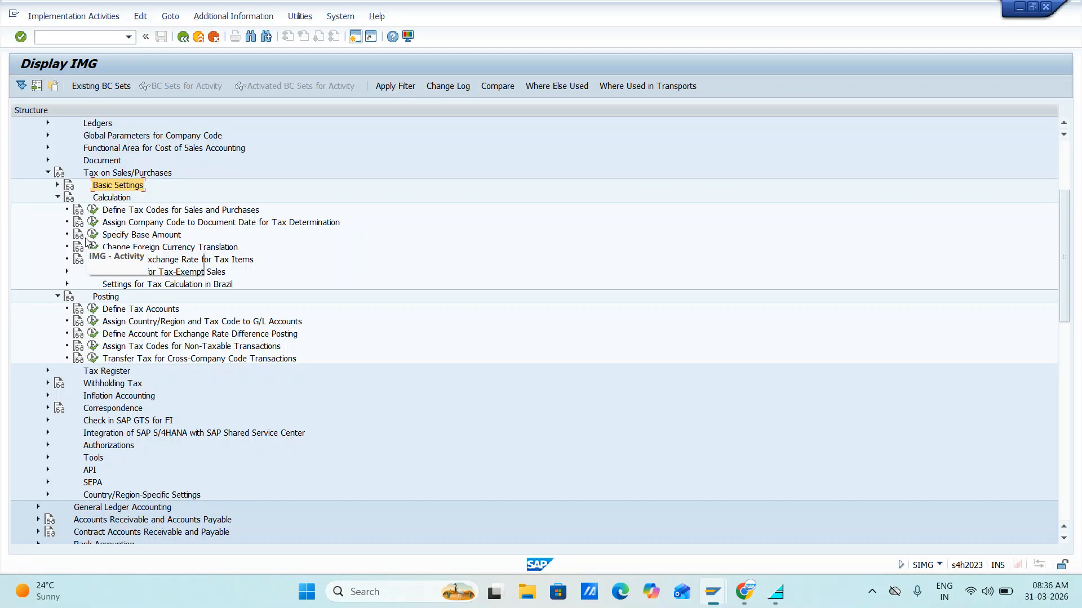
left_click(57, 185)
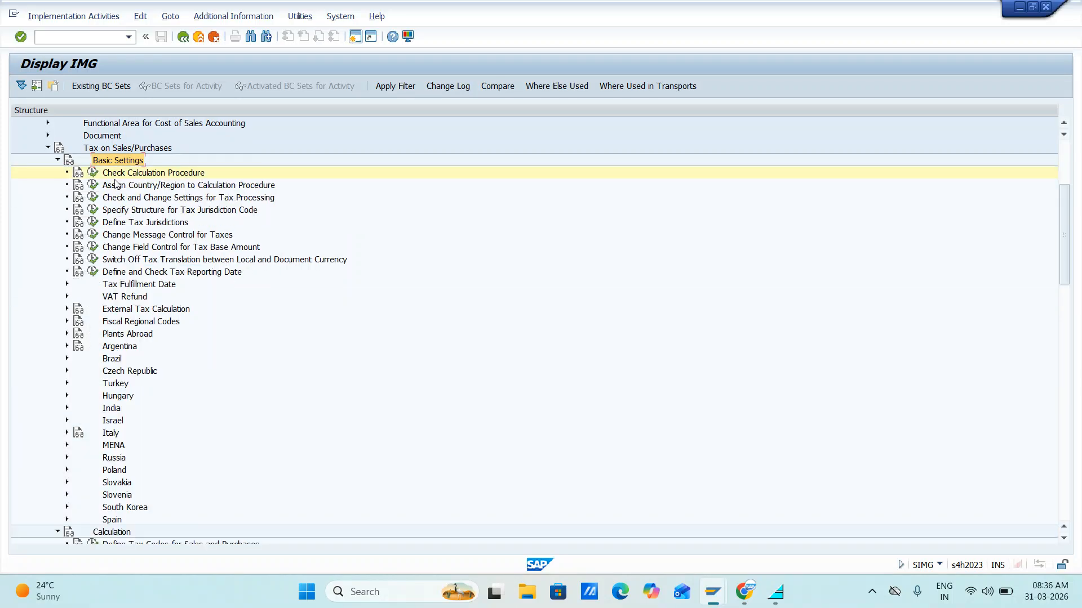
Step: Open the Assign Country/Region to Calculation Procedure activity in display mode and position its list at country IN
left_click(93, 184)
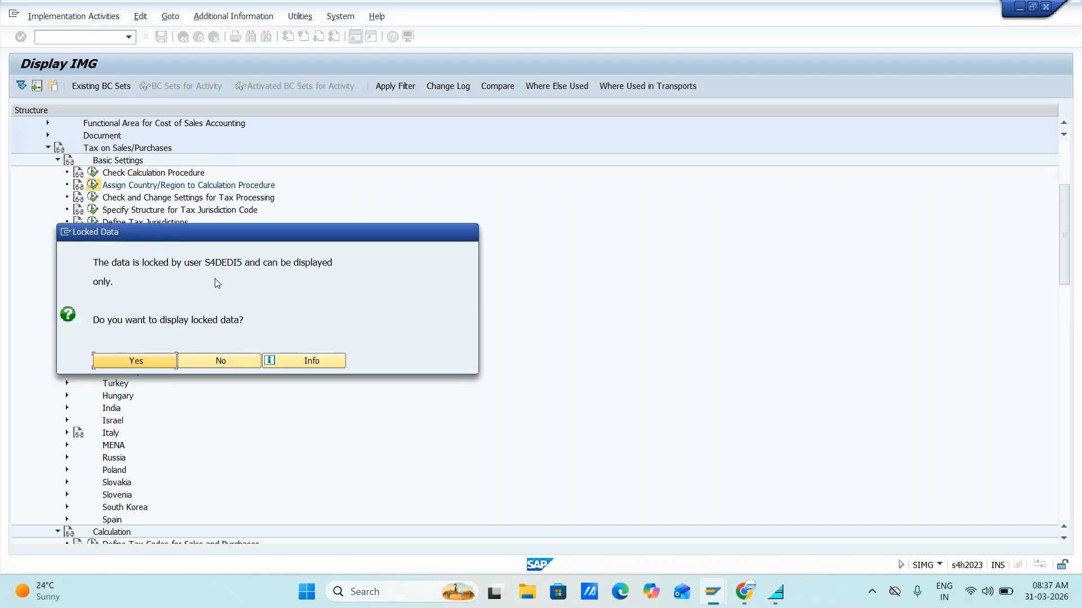
left_click(235, 361)
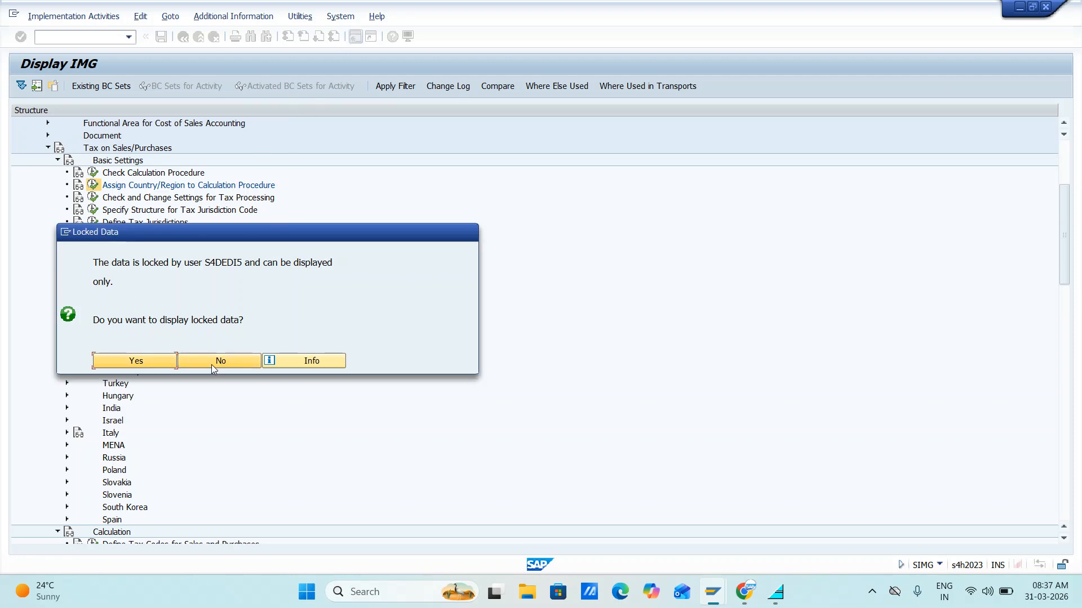
left_click(137, 361)
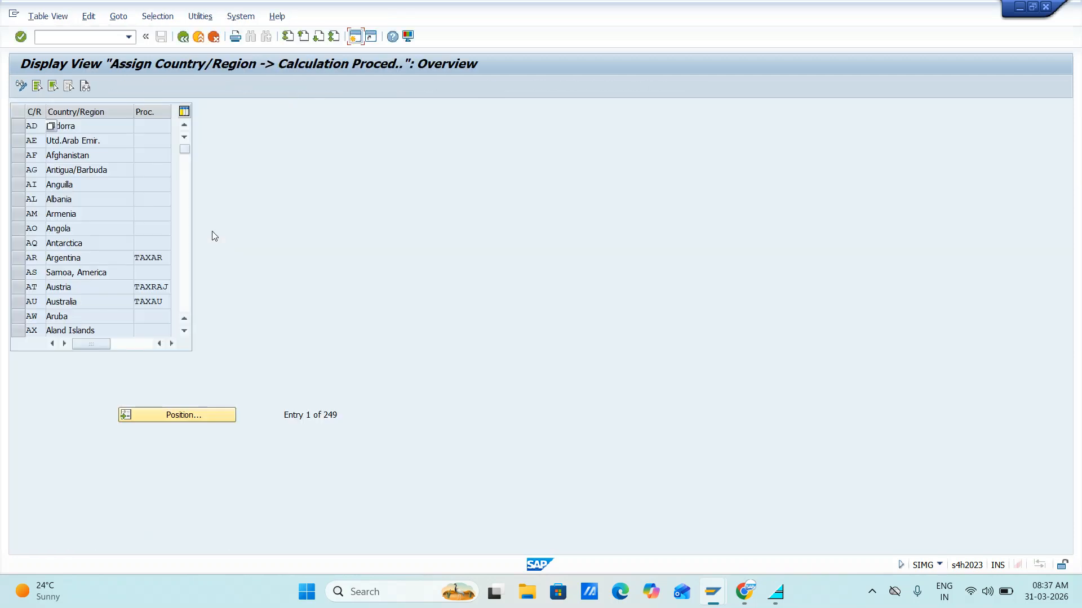
left_click(160, 419)
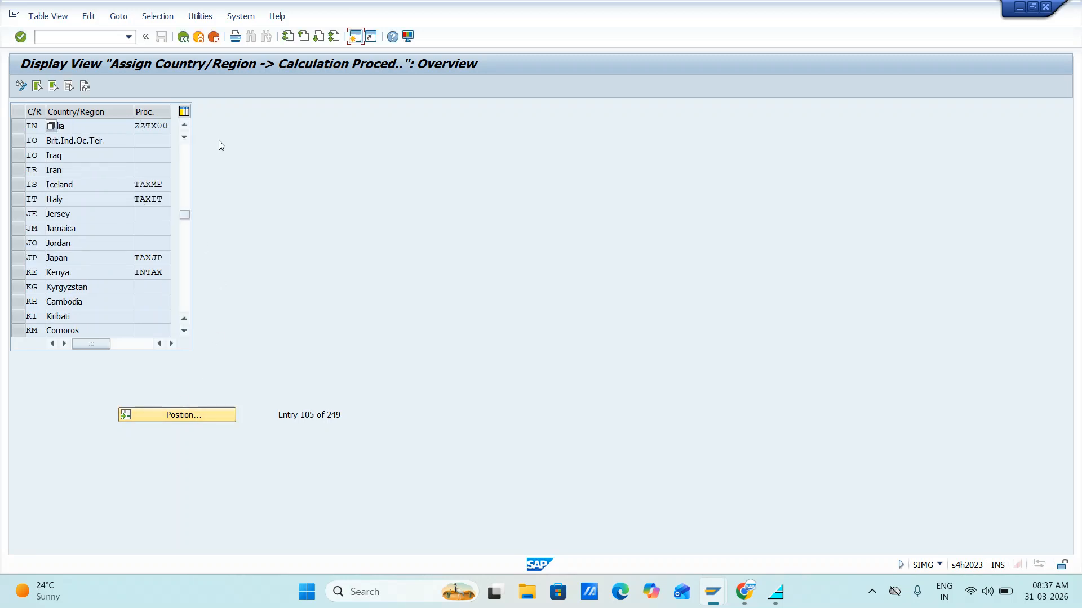
Step: In the OBBG session, assign procedure HCTTAX to India and save it under the Org structure HCL customizing request
key("ctrl+F1")
key("Delete")
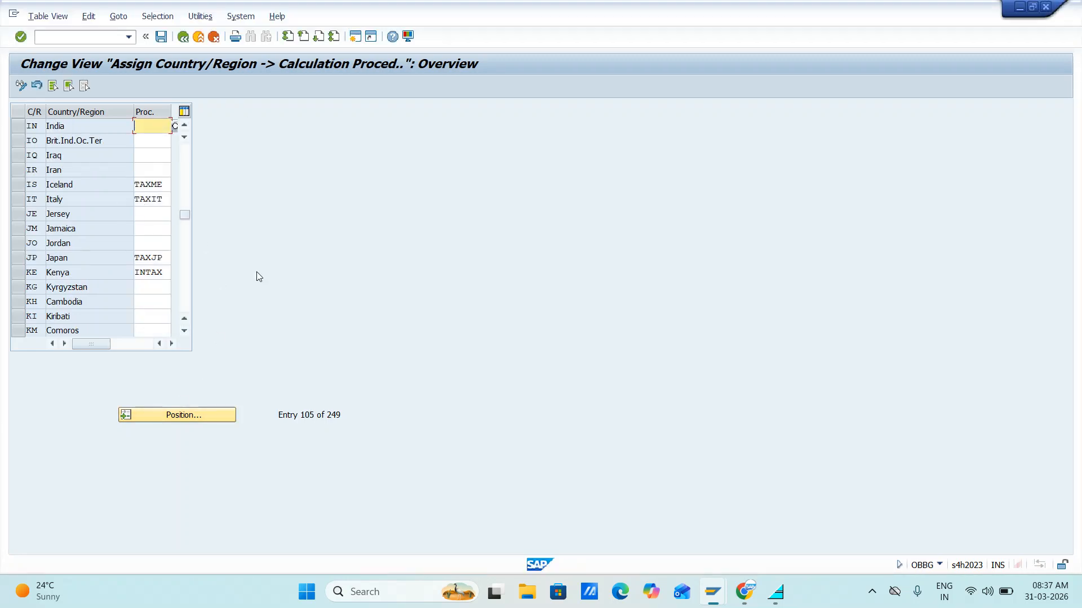
type("HC")
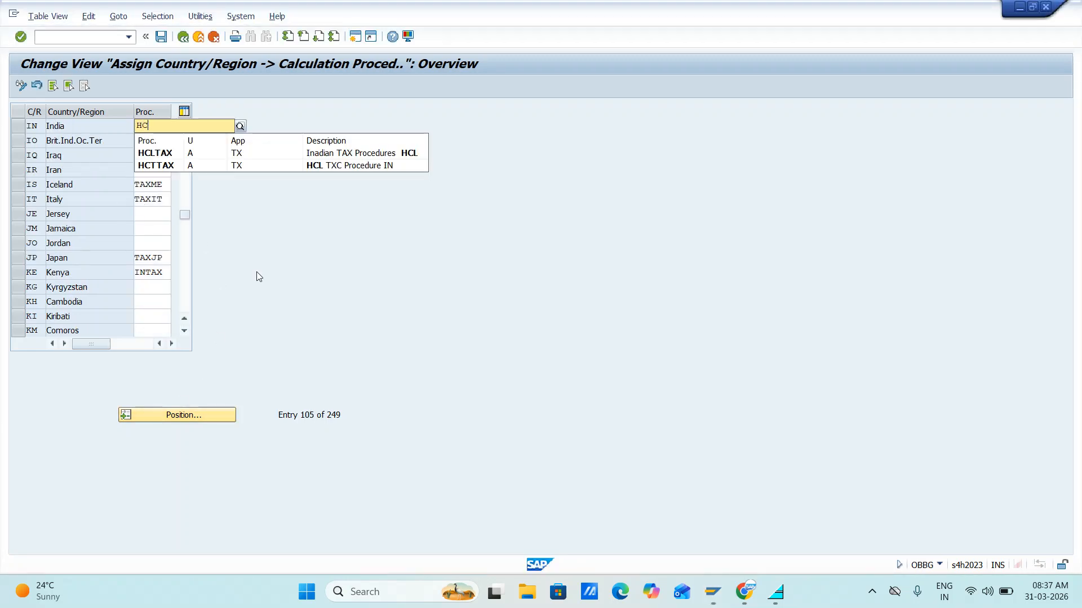
left_click(150, 166)
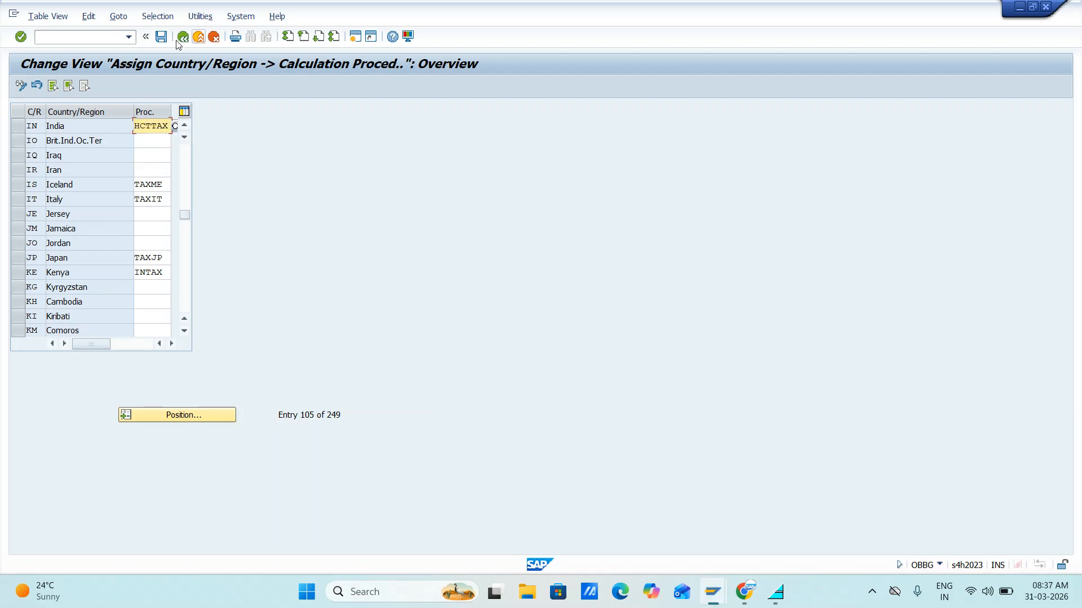
left_click(160, 36)
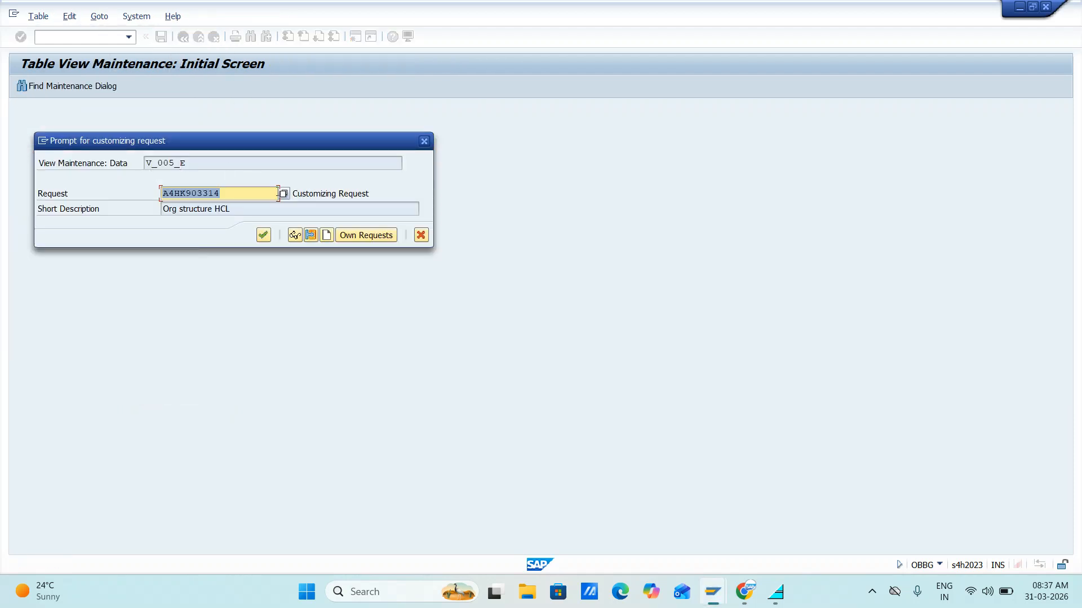
left_click(264, 234)
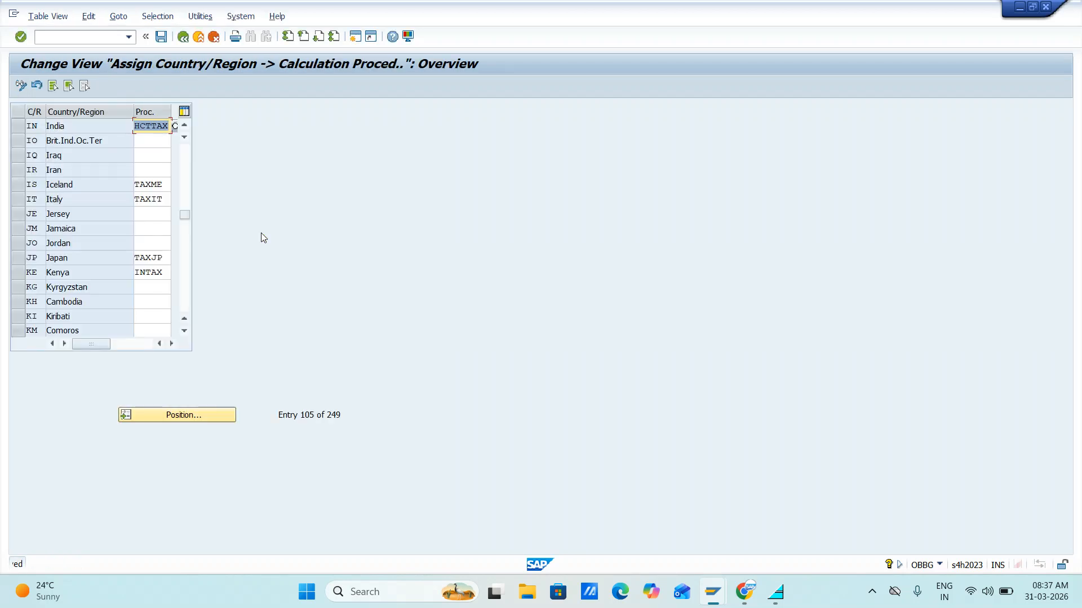
Step: Leave the country assignment views in both SAP sessions and switch to the Google Sheets notes
left_click(184, 37)
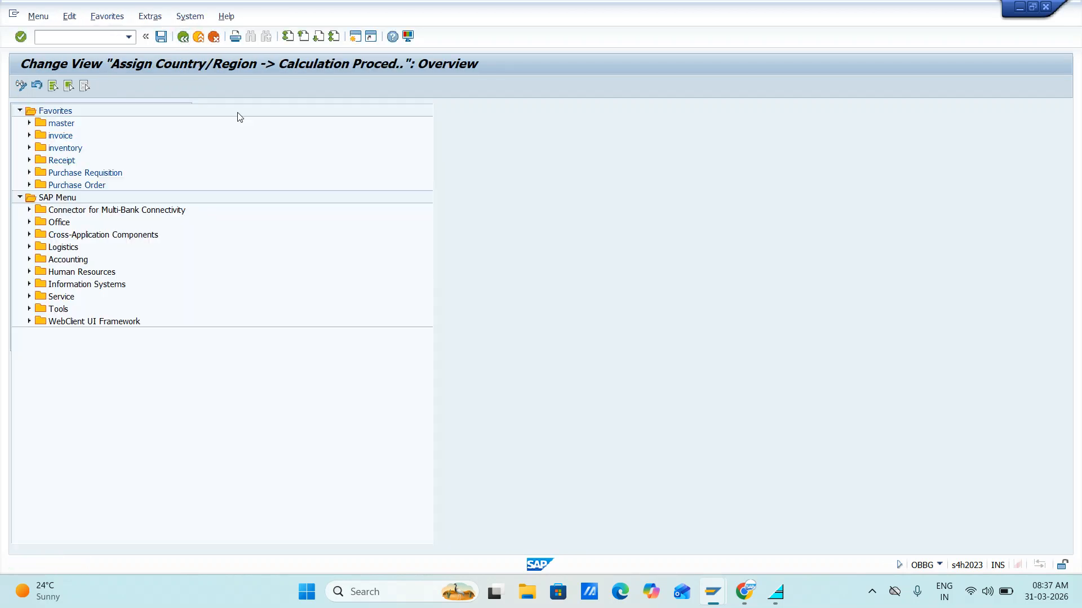
key("alt+Tab")
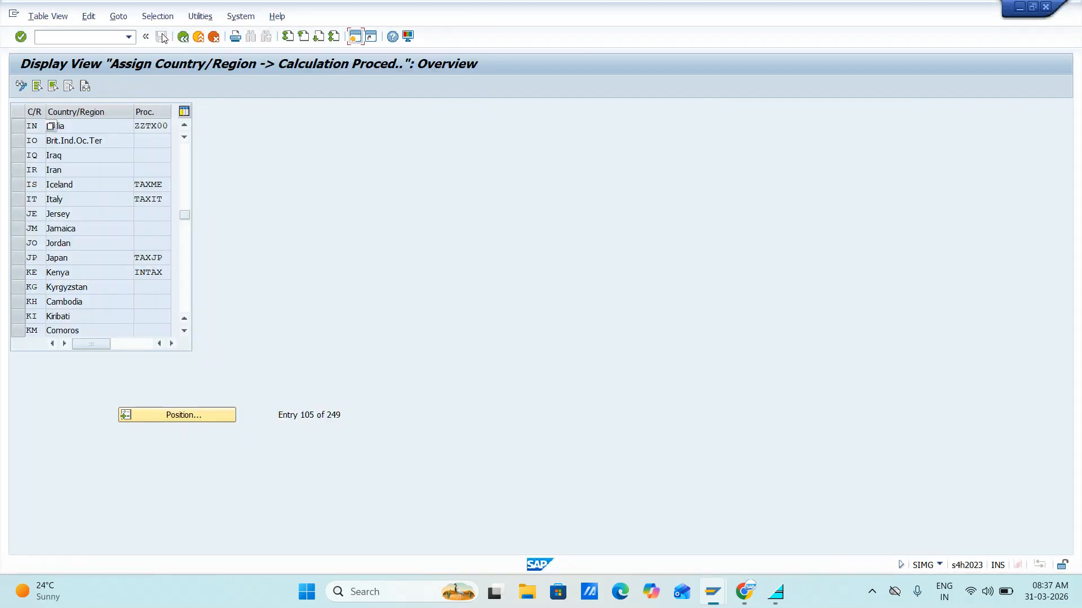
left_click(187, 40)
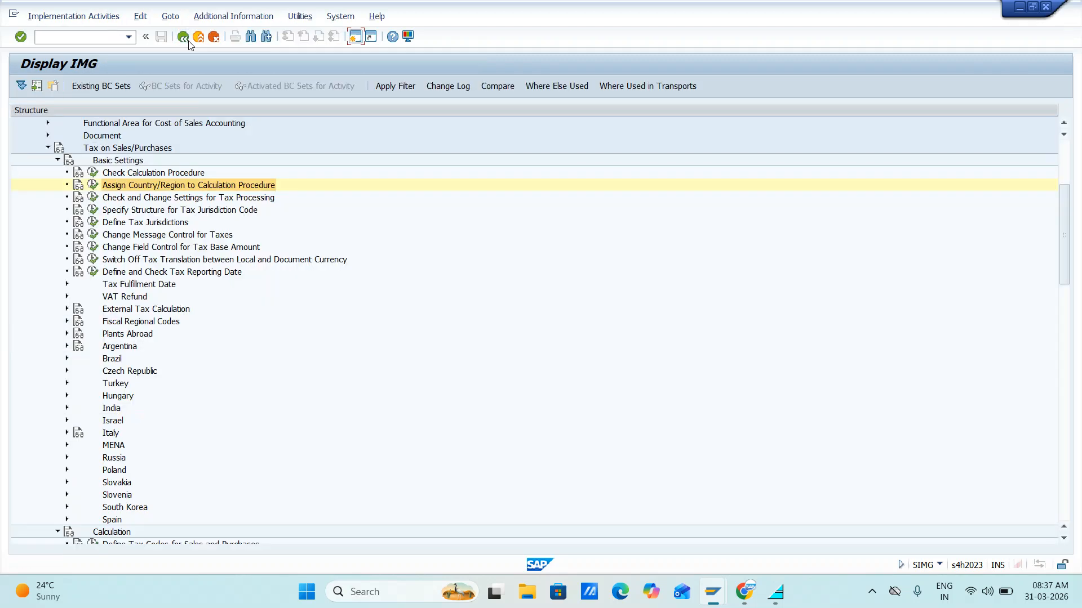
key("alt+Tab")
key("alt+Tab")
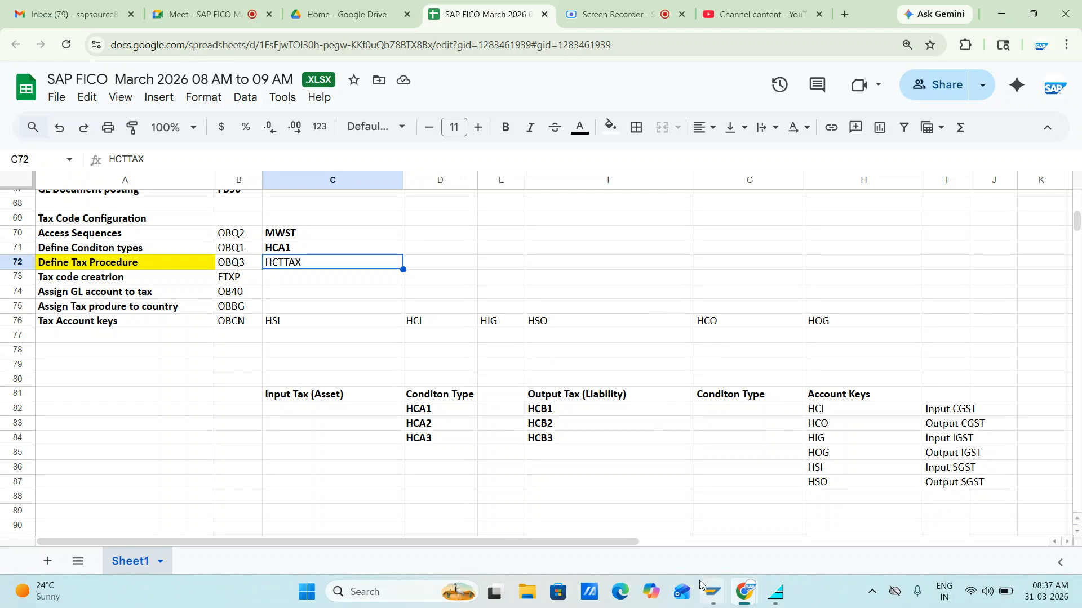
Step: Switch to an SAP Easy Access session and run transaction FS00 to open central G/L account editing
mouse_move(717, 599)
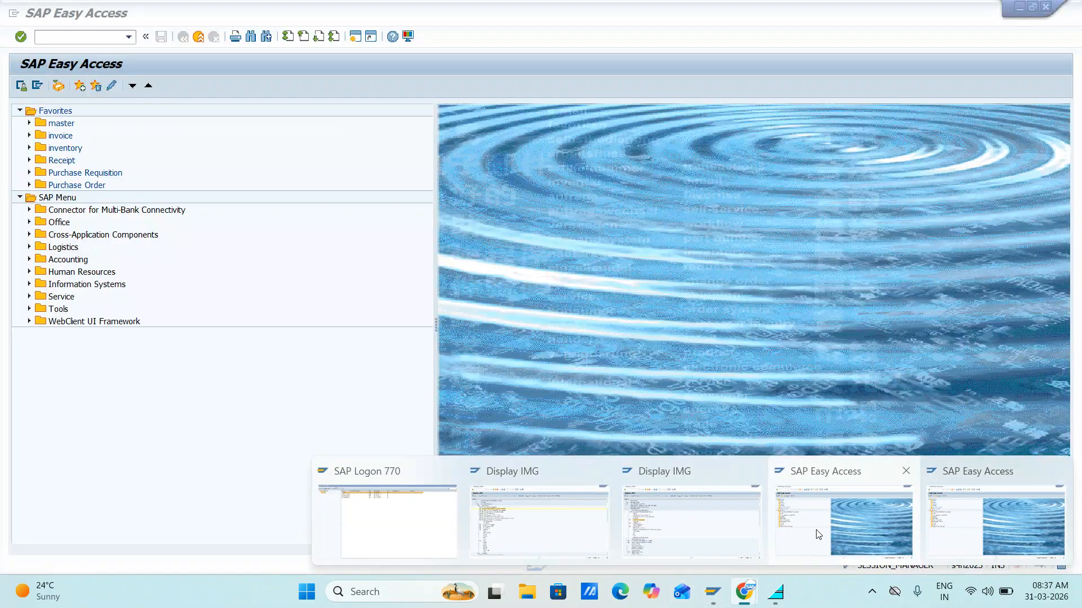
left_click(844, 521)
type("FB60")
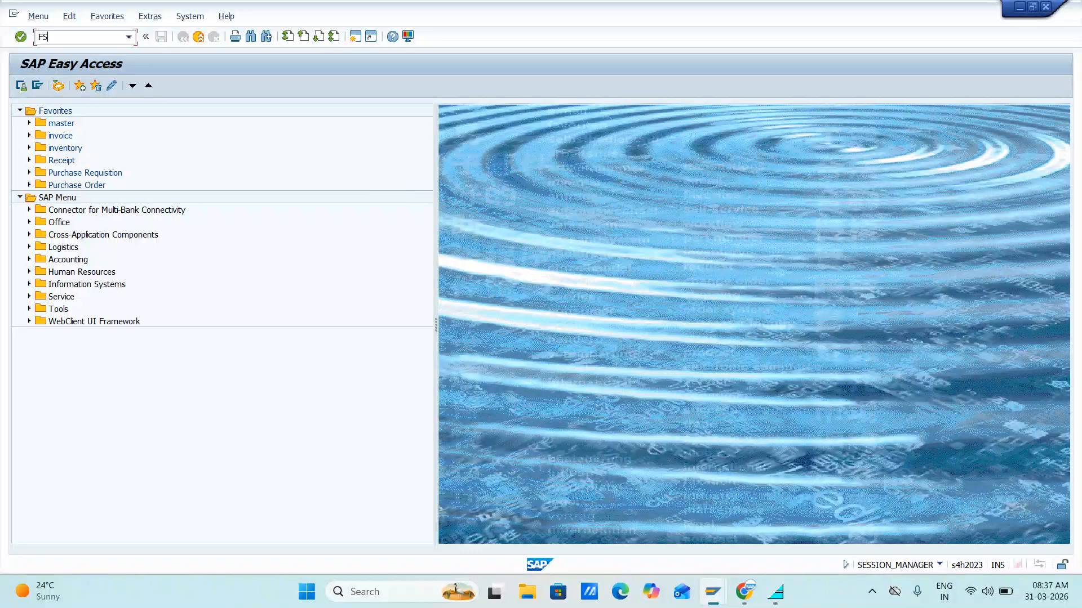
key("Return")
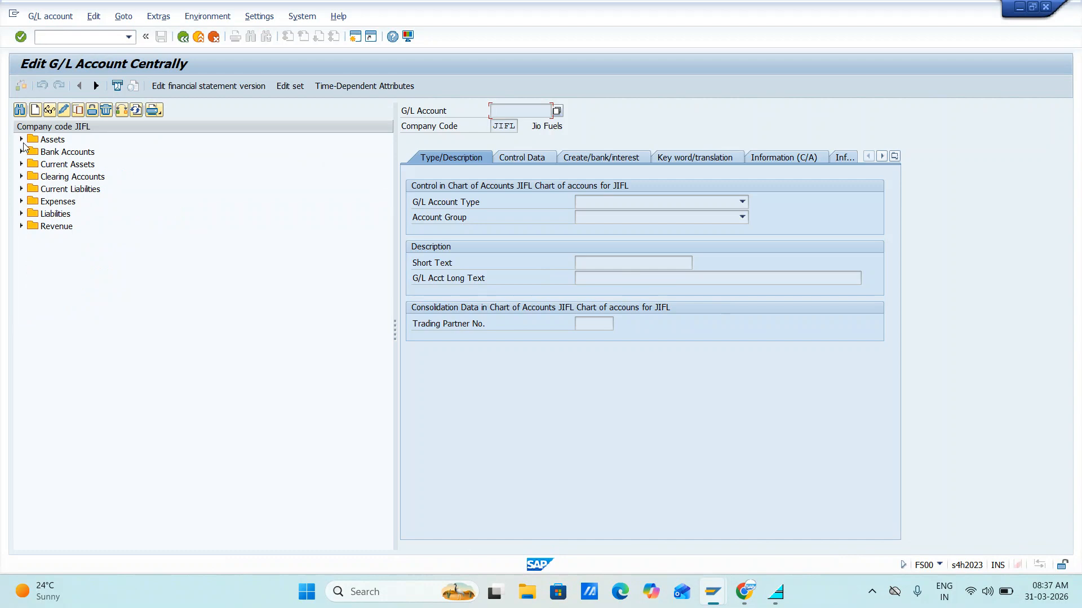
Step: Examine the G/L accounts in the Current Liabilities group of company code JIFL
left_click(23, 144)
left_click(23, 190)
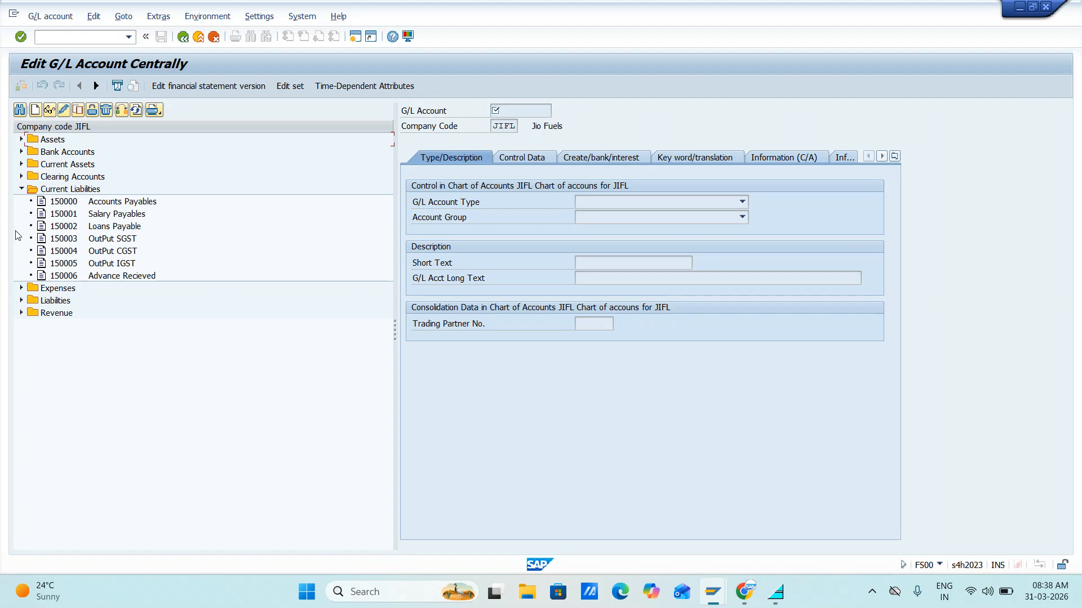
left_click(22, 190)
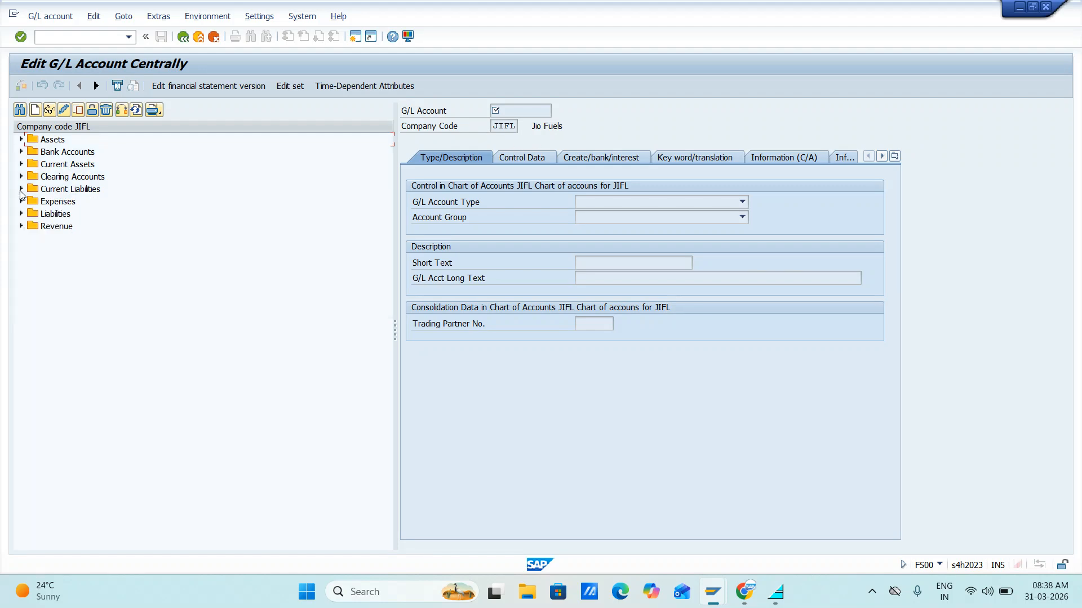
left_click(21, 190)
left_click(21, 189)
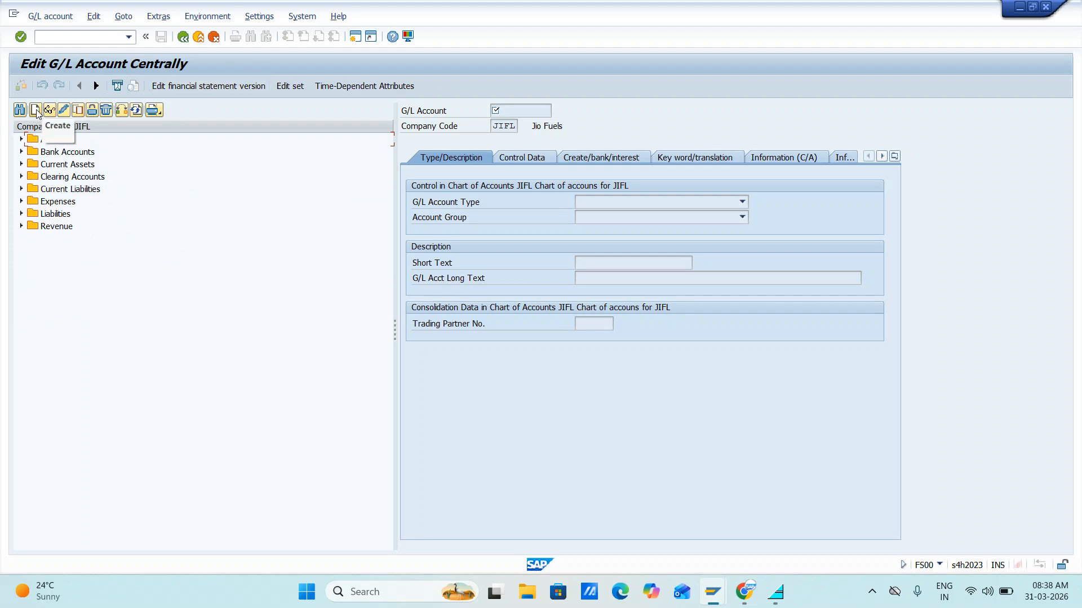
Step: Change the account tree's company code to HCLT and expand its Current Liabilities and Current Asset groups
left_click(123, 112)
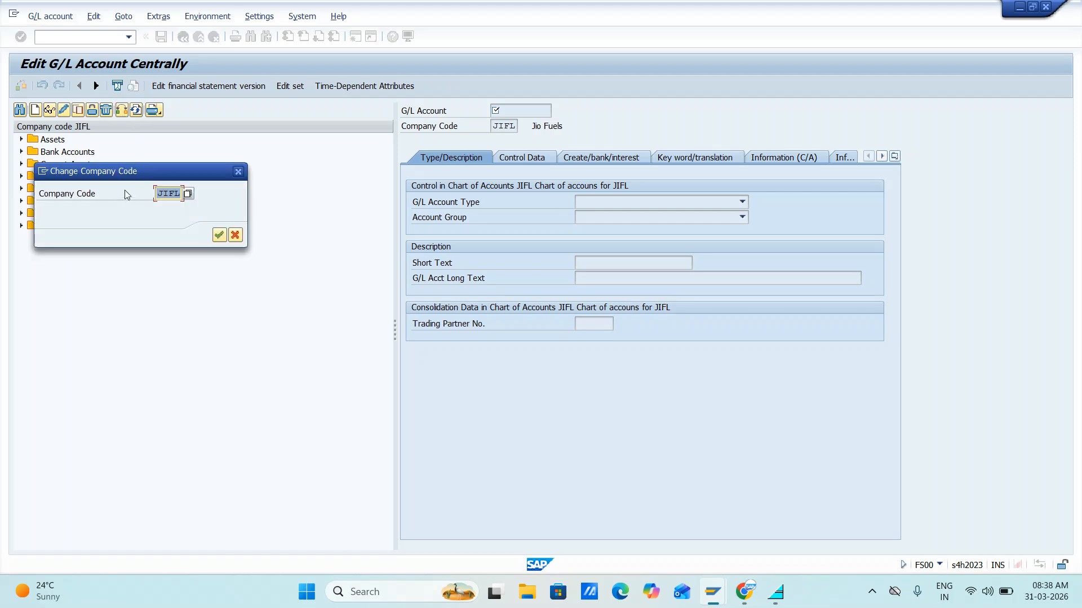
type("HC")
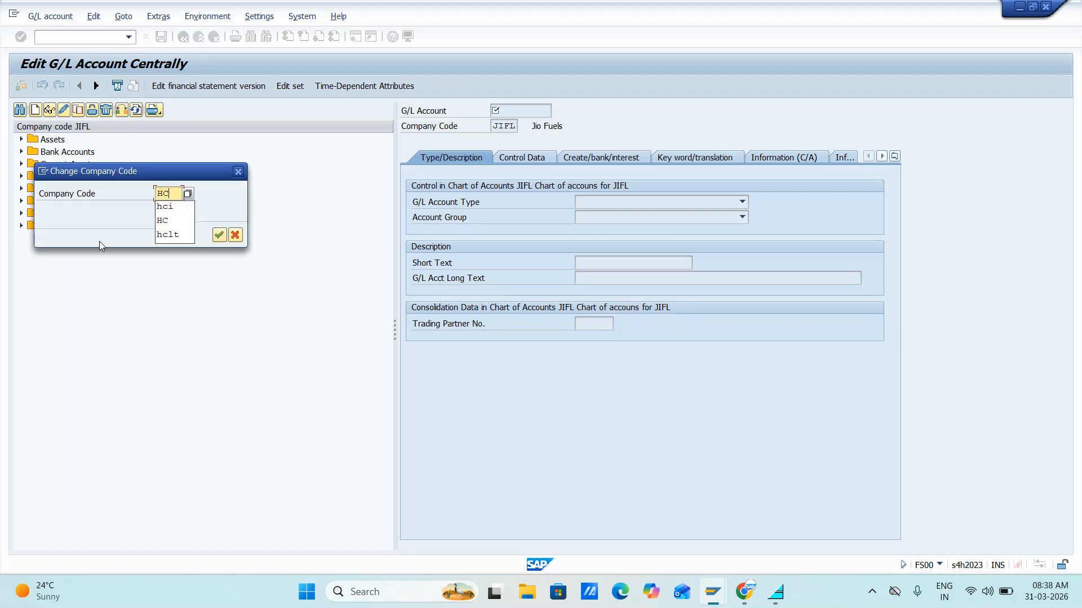
type("LT")
key("Return")
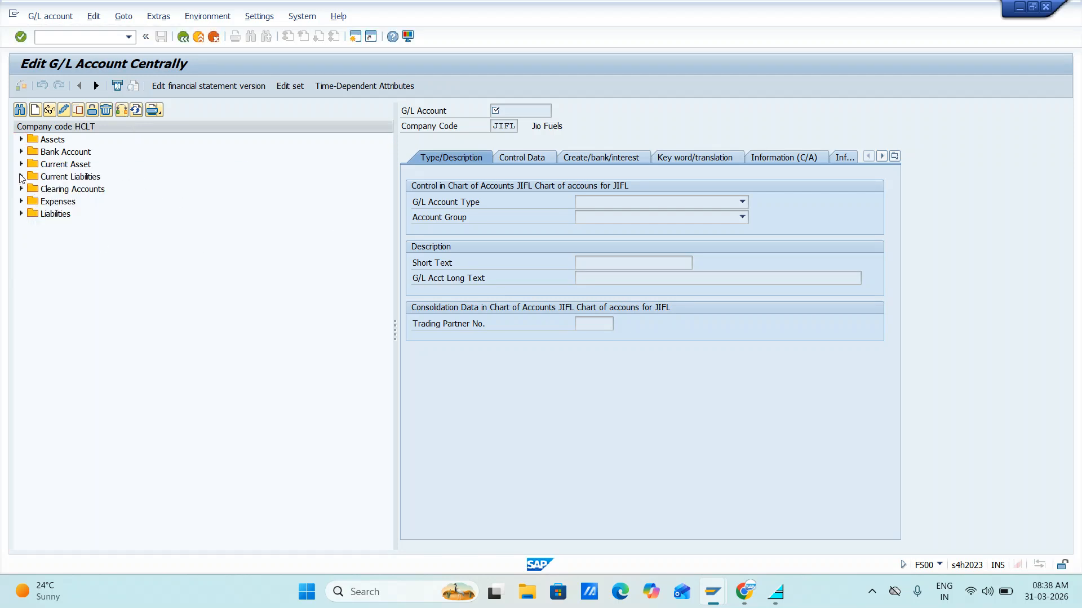
left_click(21, 177)
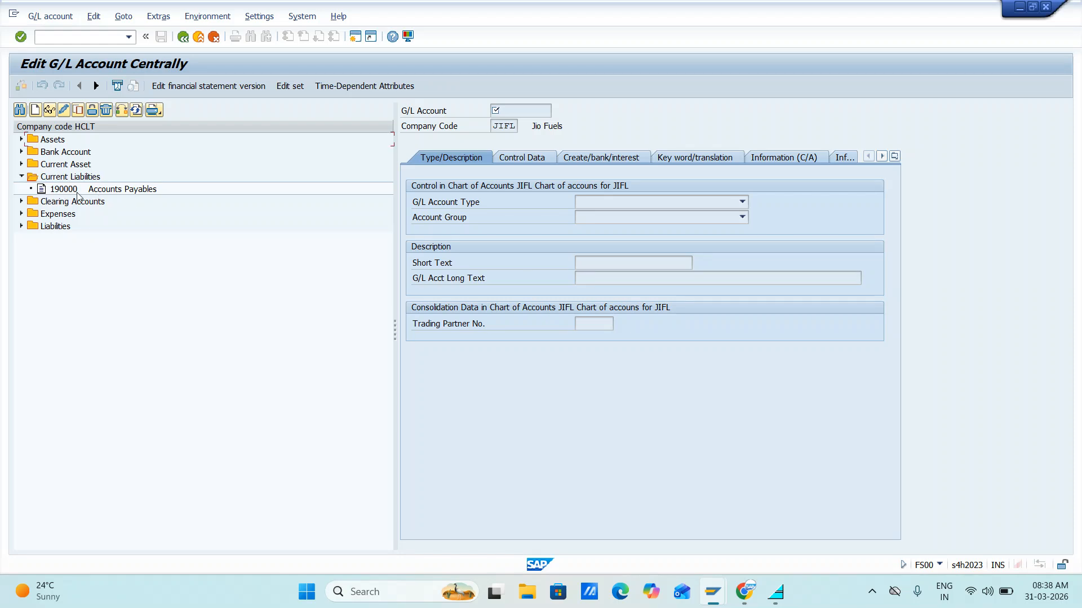
left_click(21, 164)
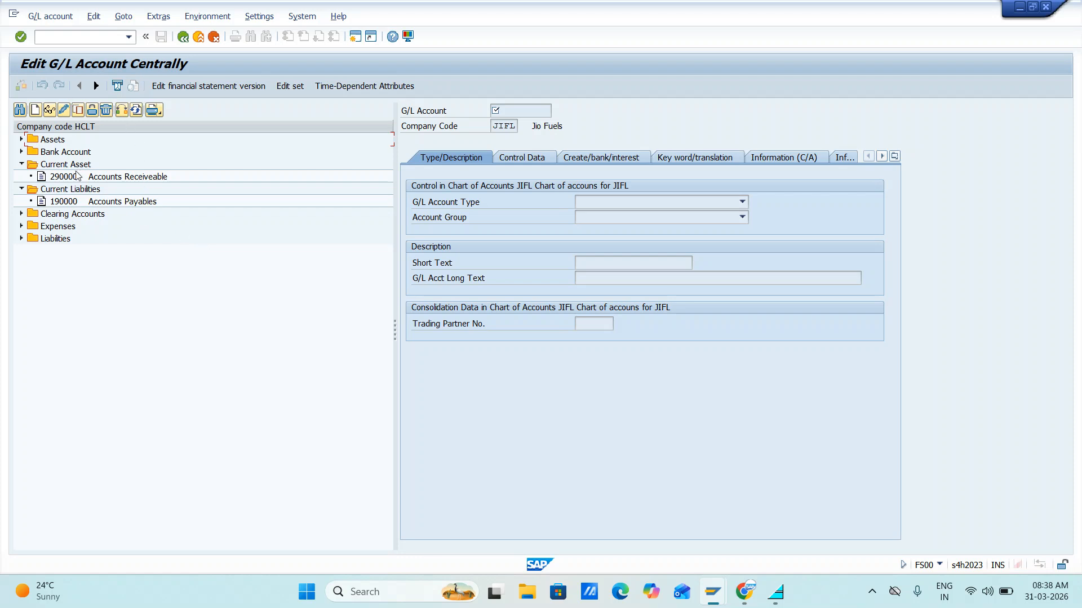
Step: Start a new G/L account numbered 190001 in company code JIFL
left_click(62, 204)
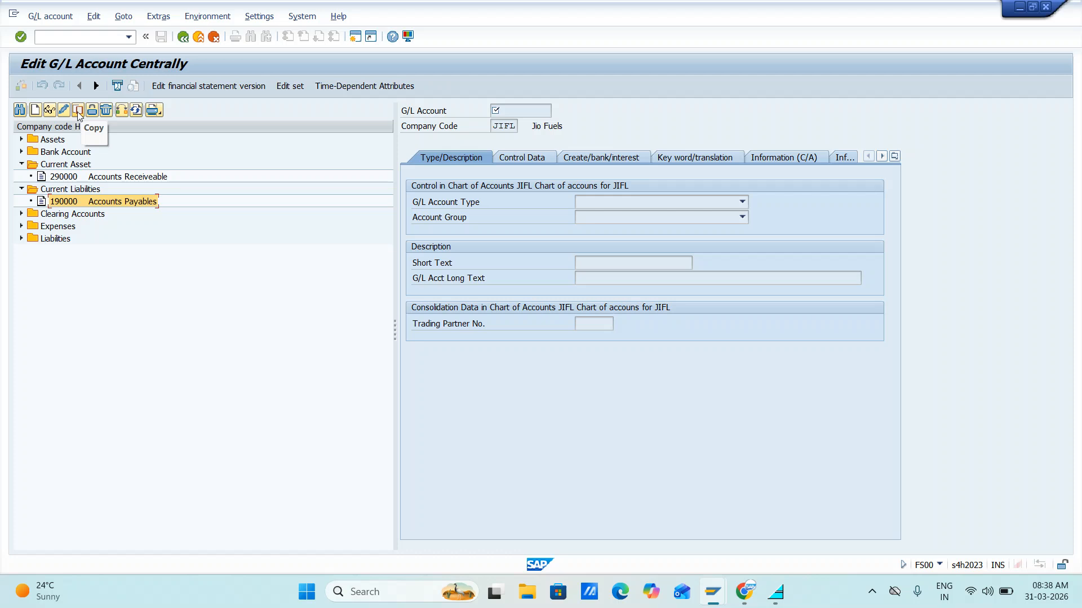
left_click(35, 111)
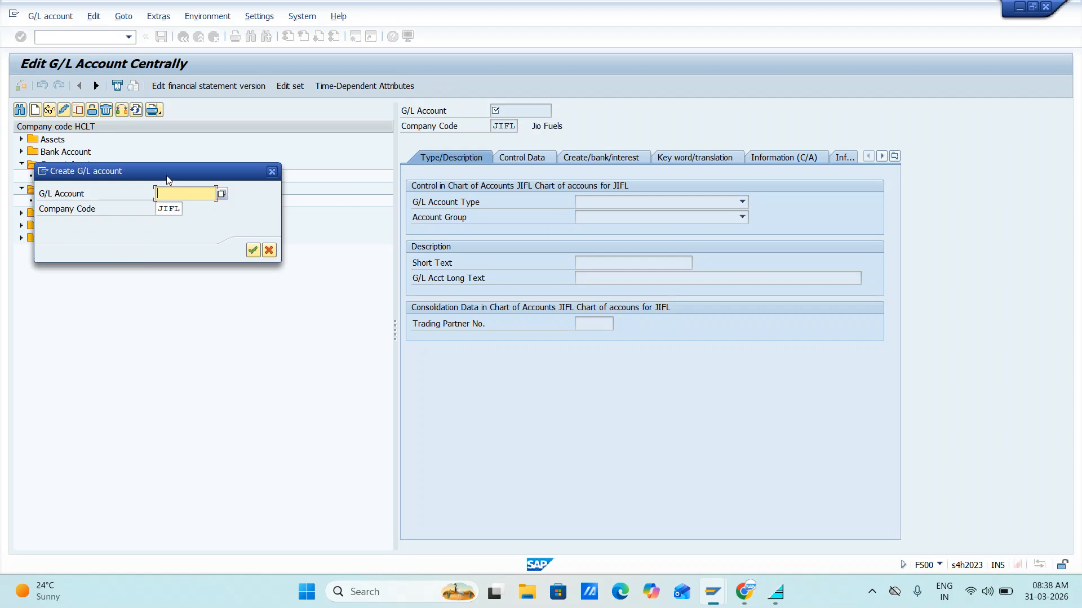
left_click_drag(167, 177, 253, 253)
type("190001")
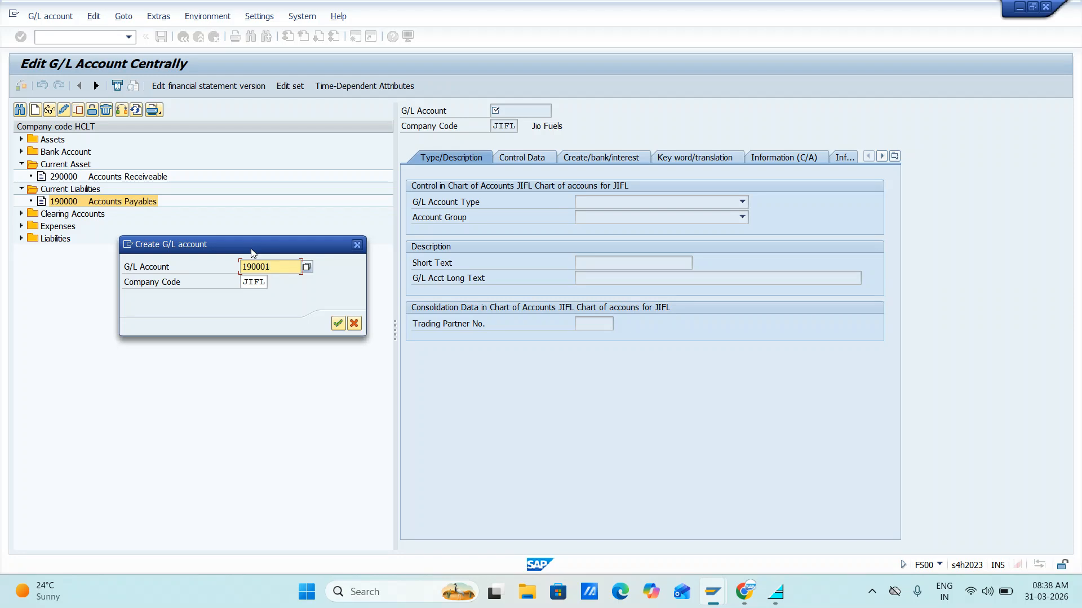
key("Return")
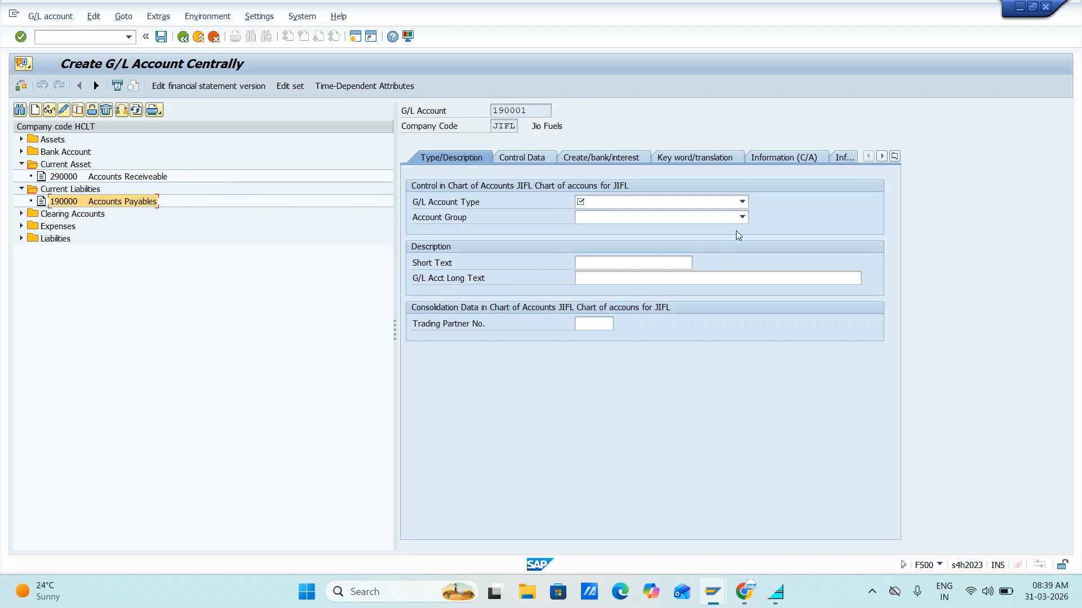
left_click(743, 203)
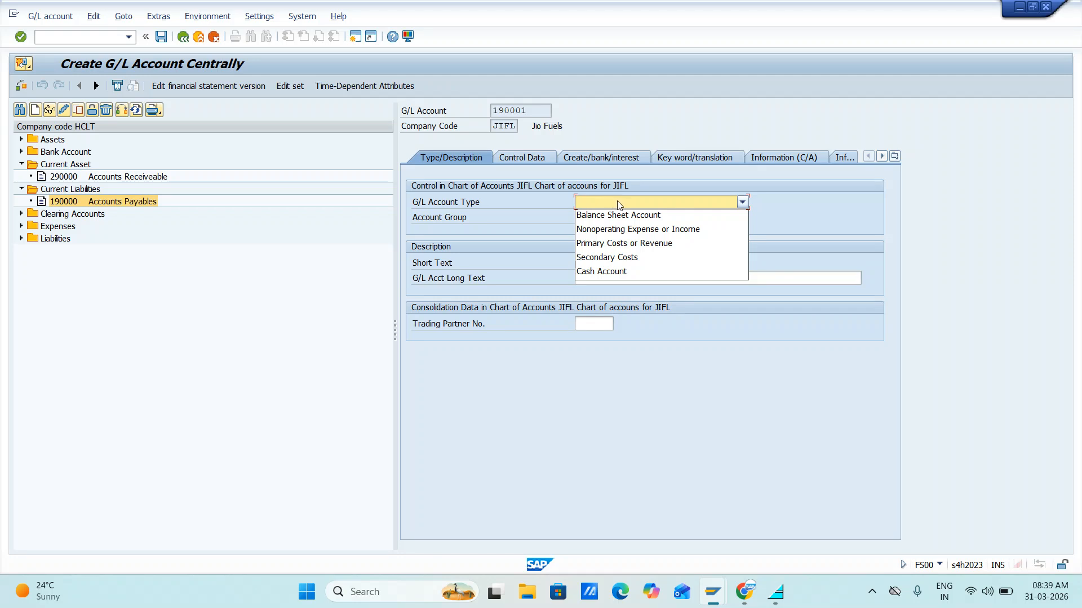
left_click(652, 216)
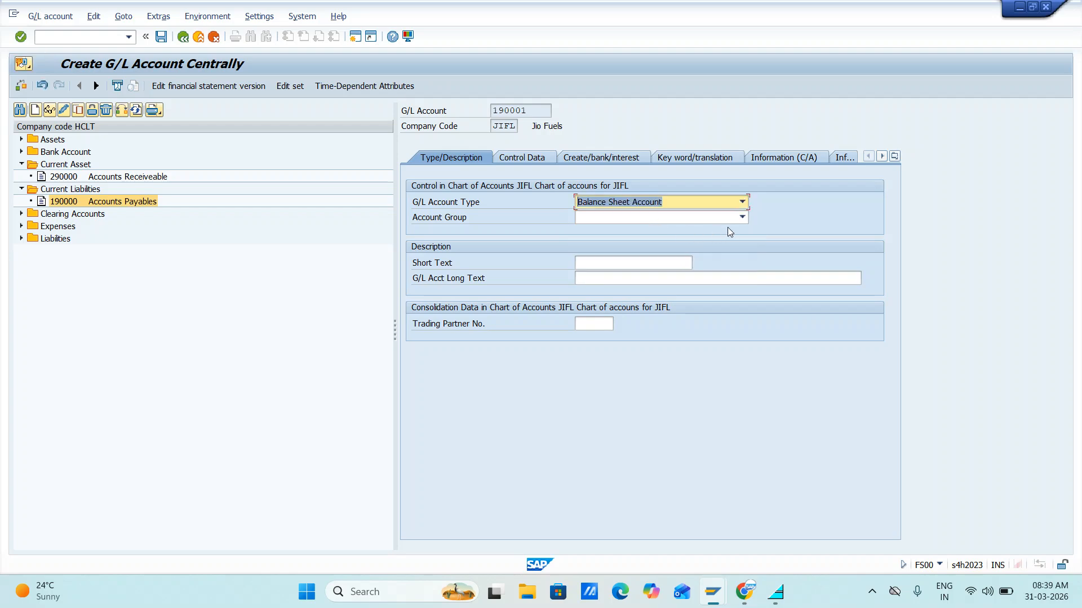
left_click(742, 217)
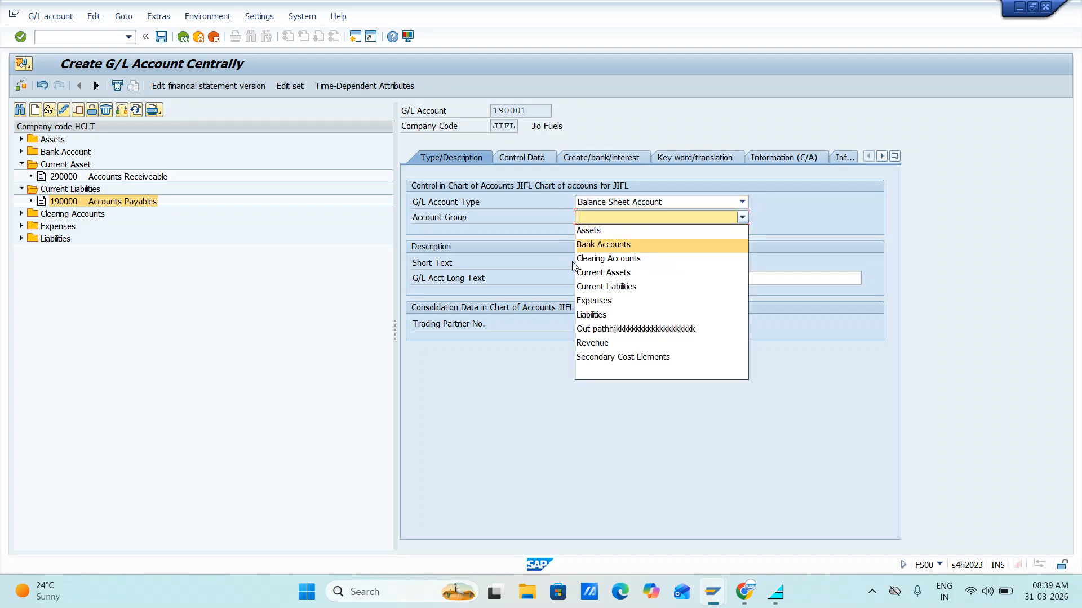
left_click(616, 288)
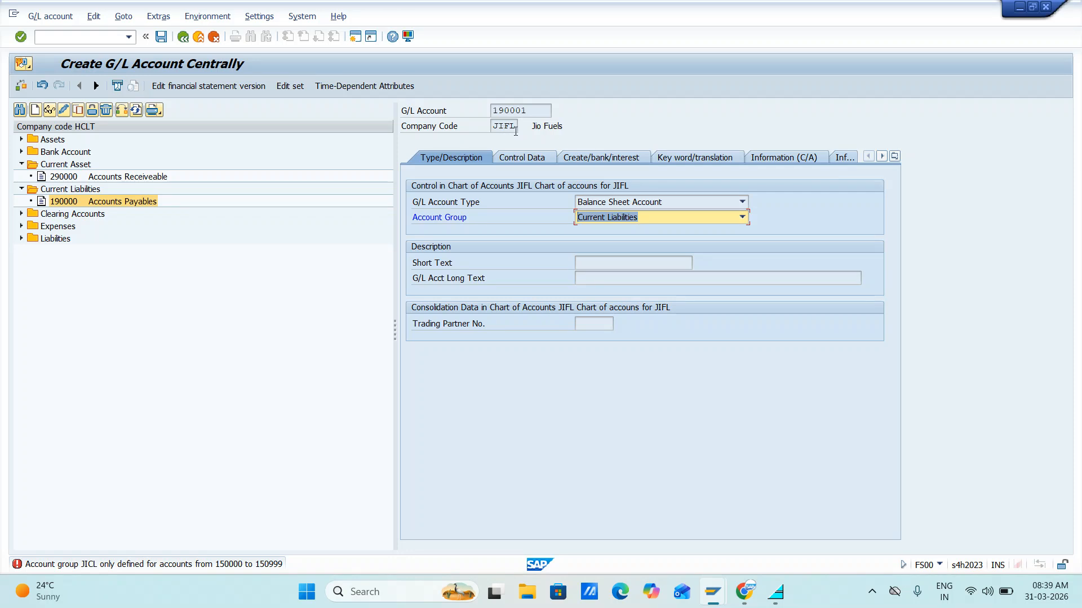
key("Return")
left_click(183, 38)
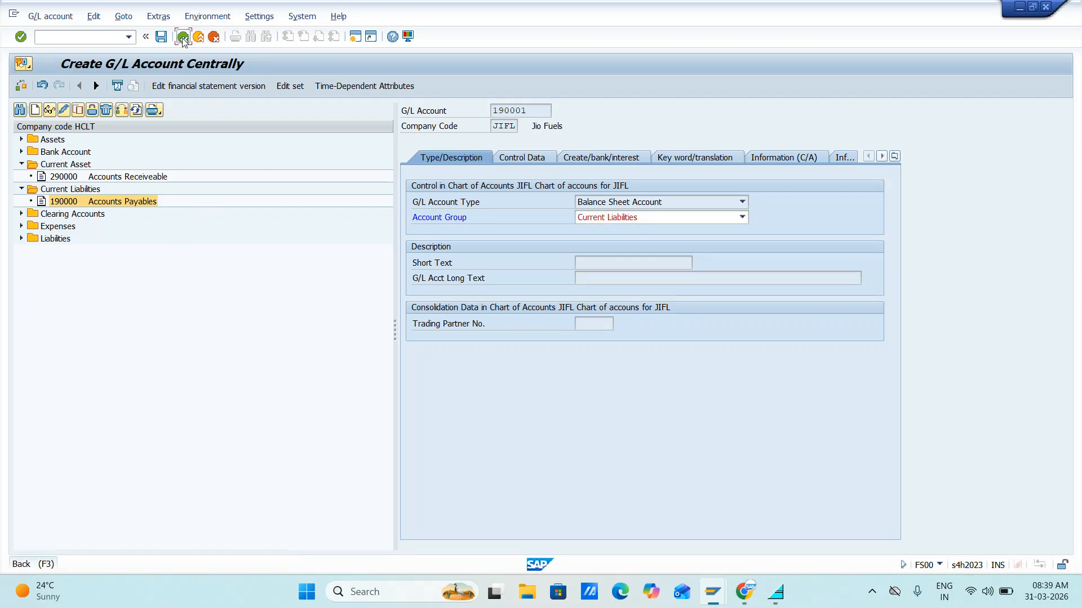
Step: Restart transaction FS00 and start a new G/L account numbered 190001 in company code HCLT
left_click(93, 38)
type("/nfs00")
key("Return")
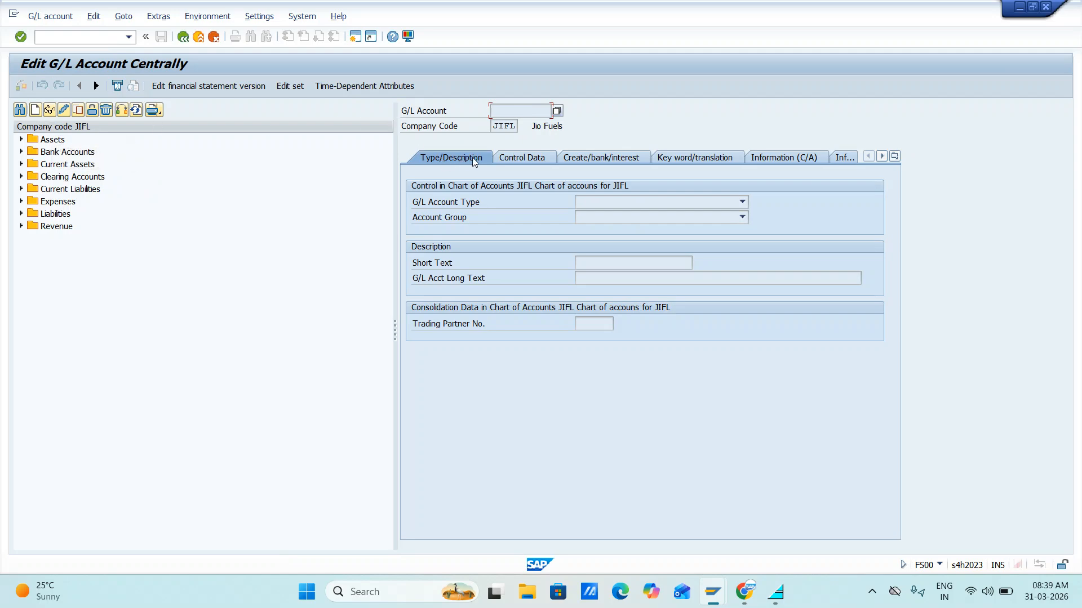
left_click(35, 110)
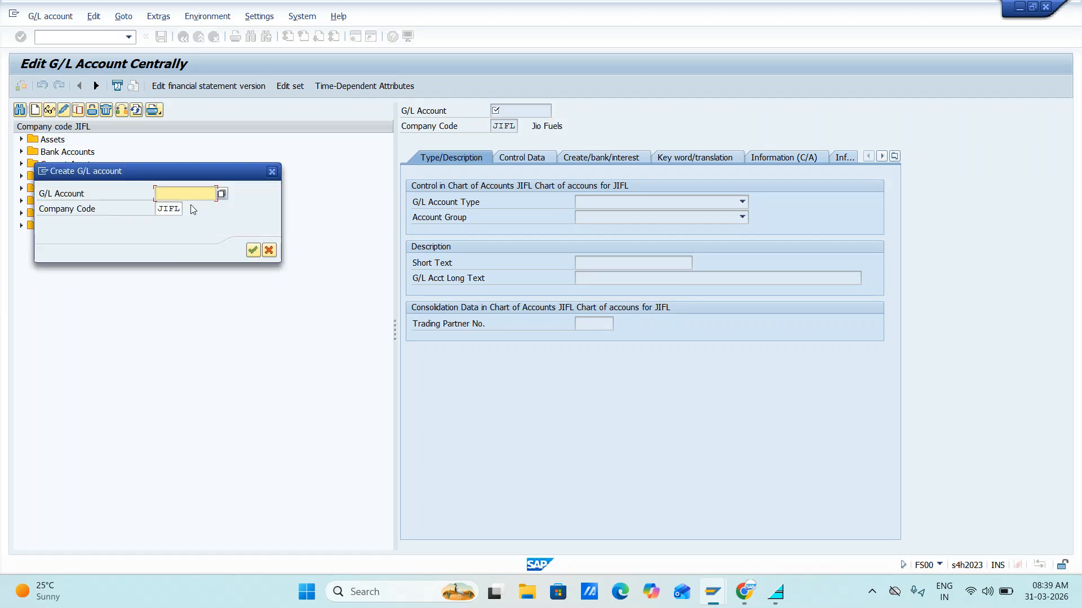
left_click_drag(187, 168, 281, 171)
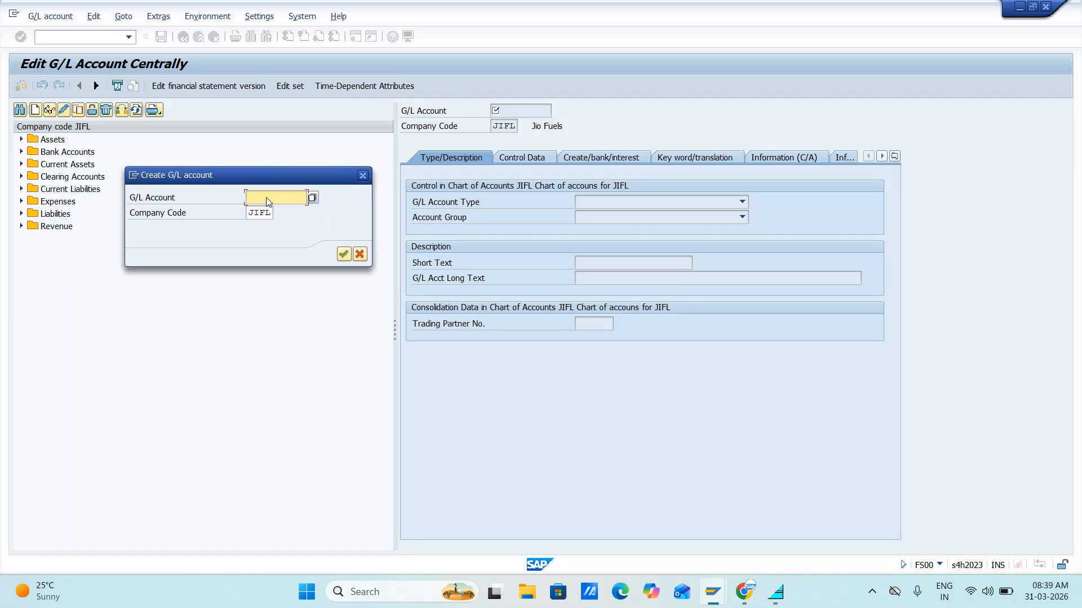
left_click(286, 198)
left_click(275, 213)
type("HCLT")
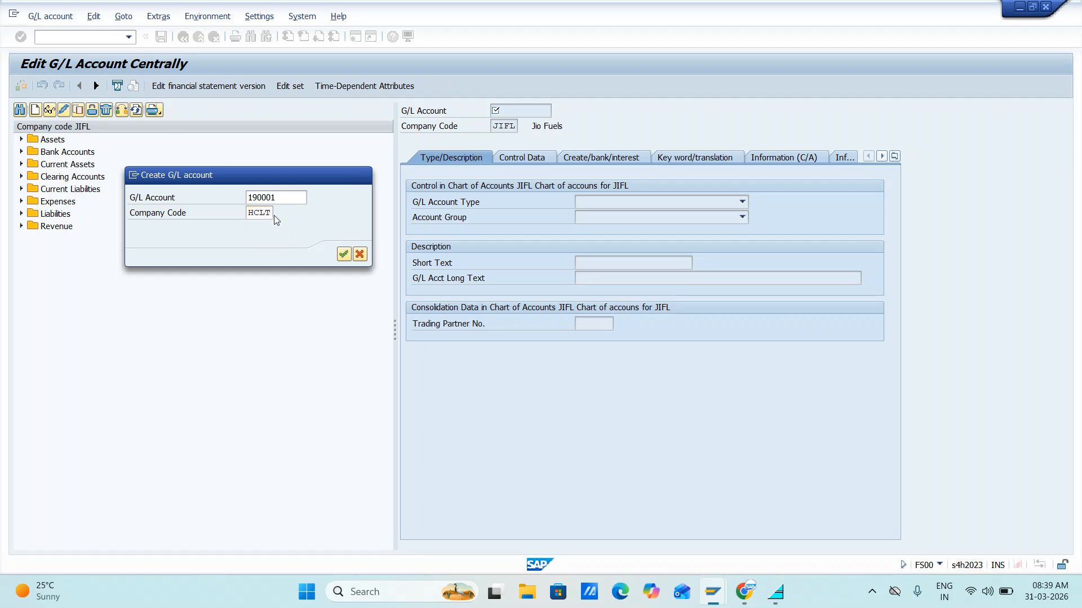
key("Return")
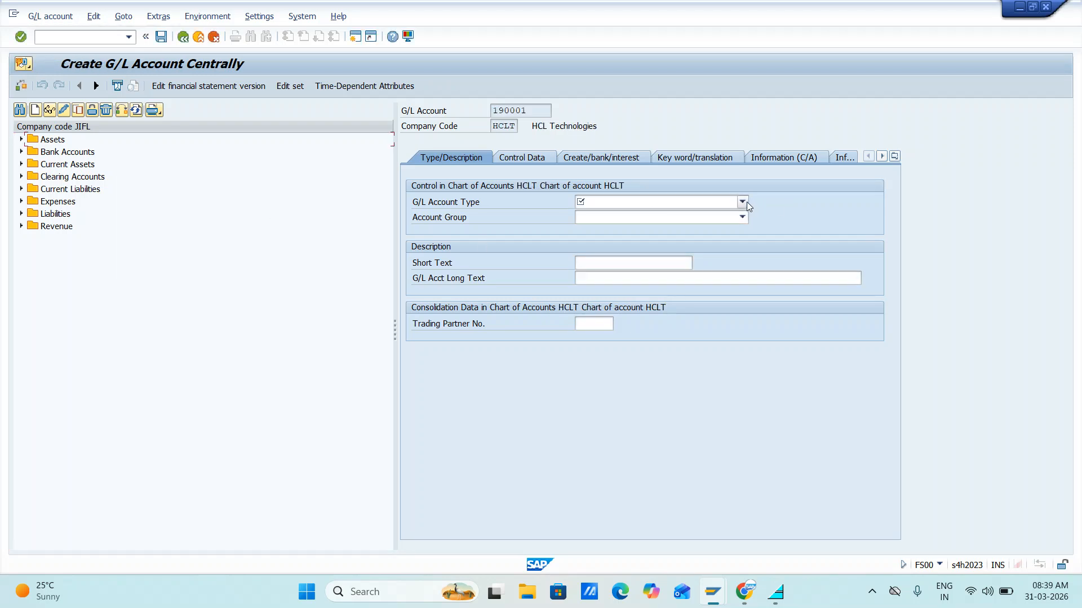
Step: Define account 190001 as a Balance Sheet Account in group Current Liabilities, with short and long text Output SGST
left_click(743, 202)
left_click(628, 216)
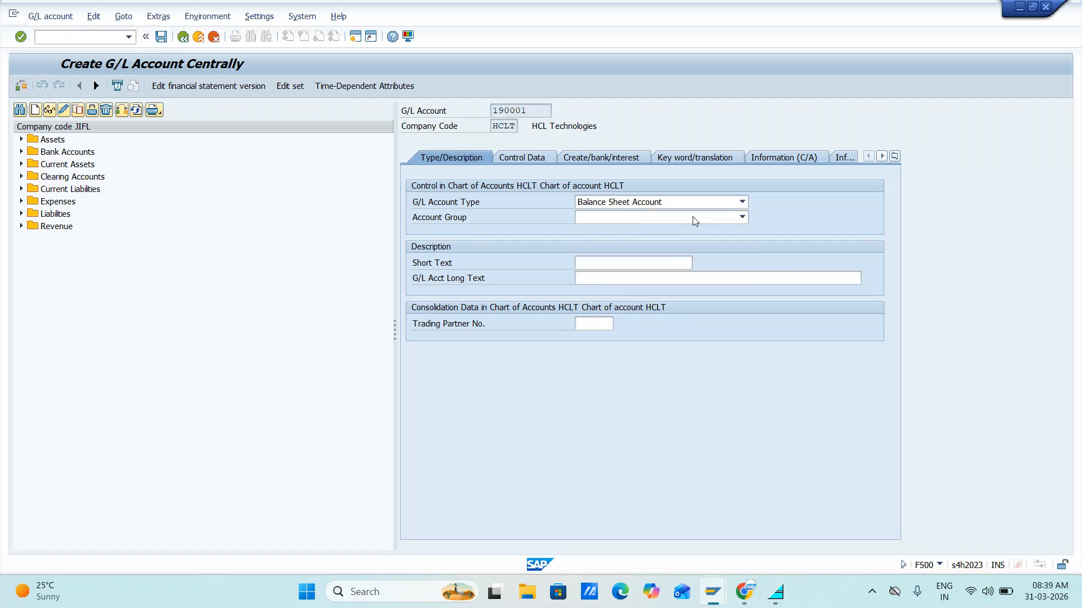
left_click(742, 218)
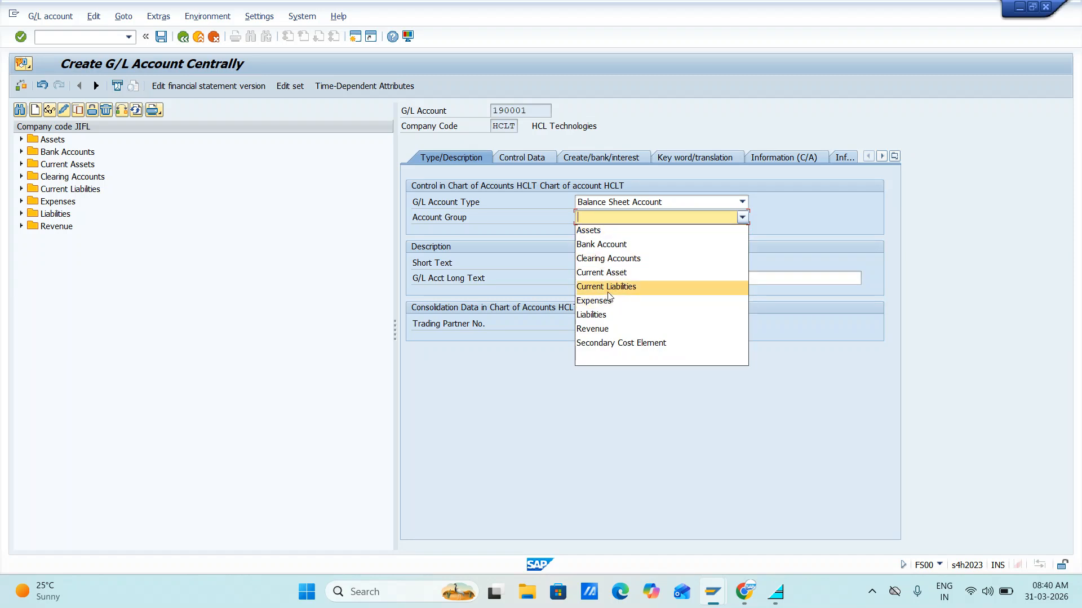
left_click(608, 288)
left_click(616, 263)
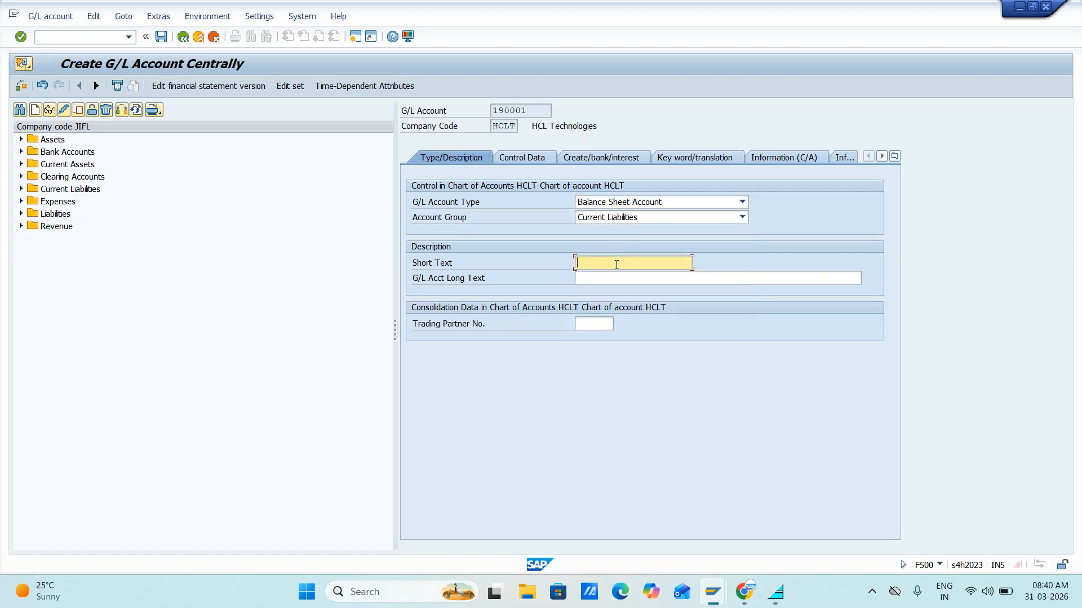
type("Output SGST")
key("Tab")
type("Output SGST")
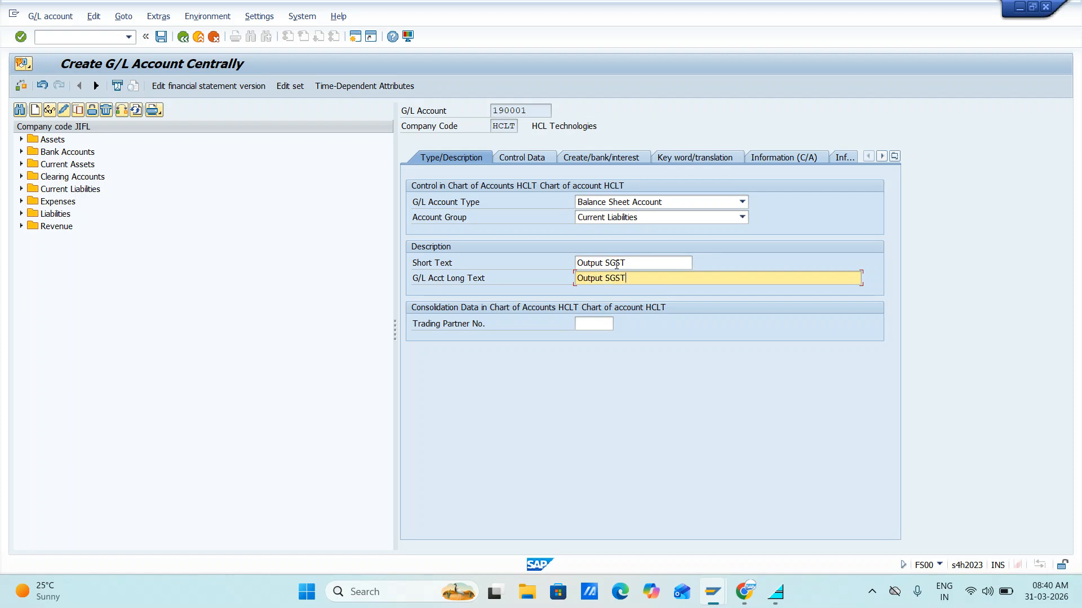
Step: In the account's control data, allow posting without tax and set the sort key to 001
left_click(533, 161)
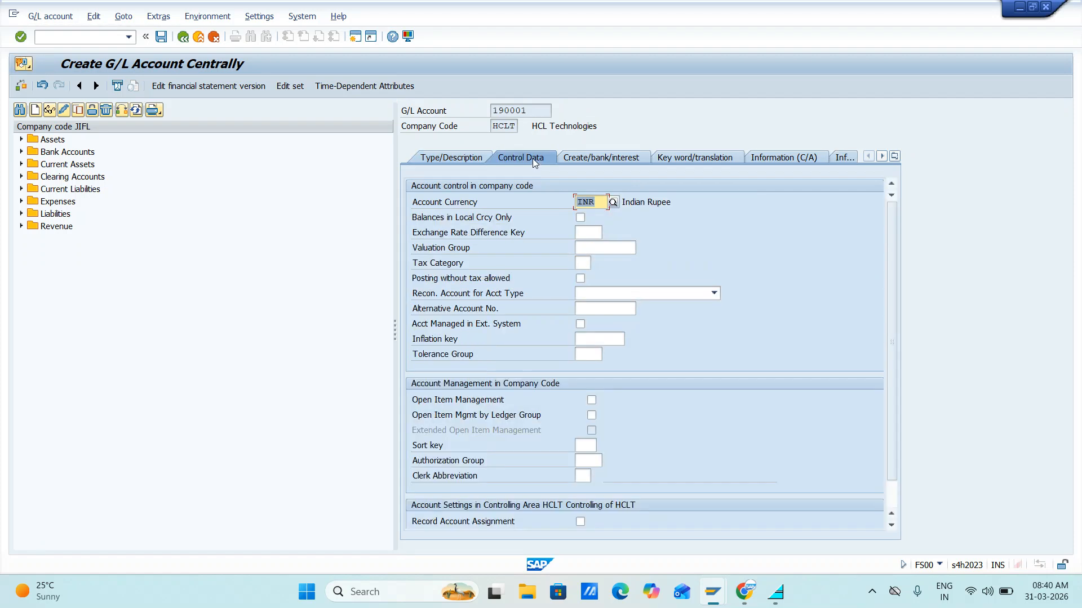
left_click(580, 277)
left_click(581, 443)
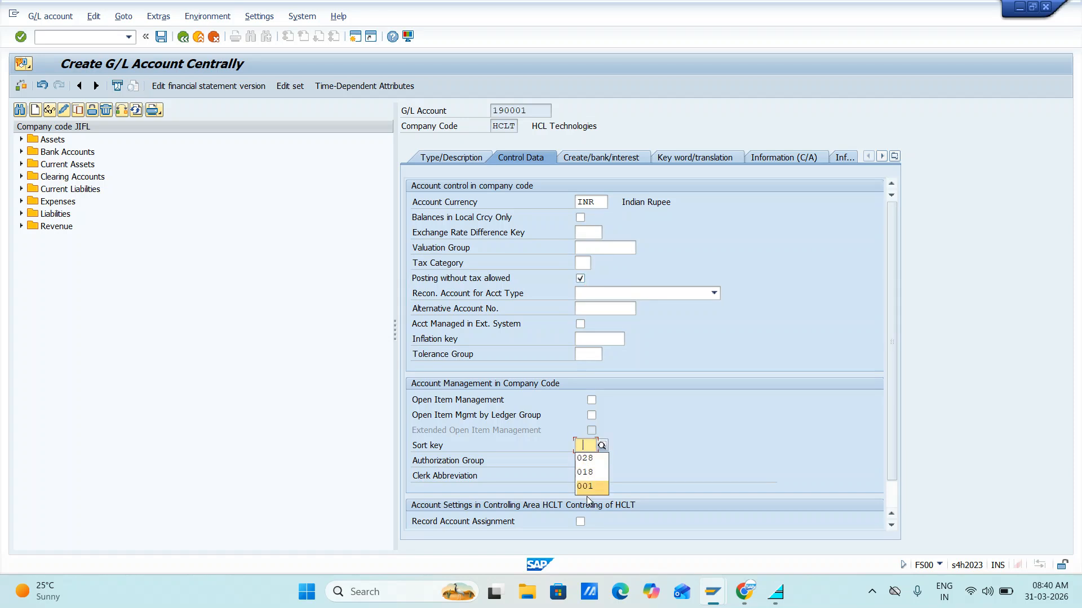
left_click(586, 487)
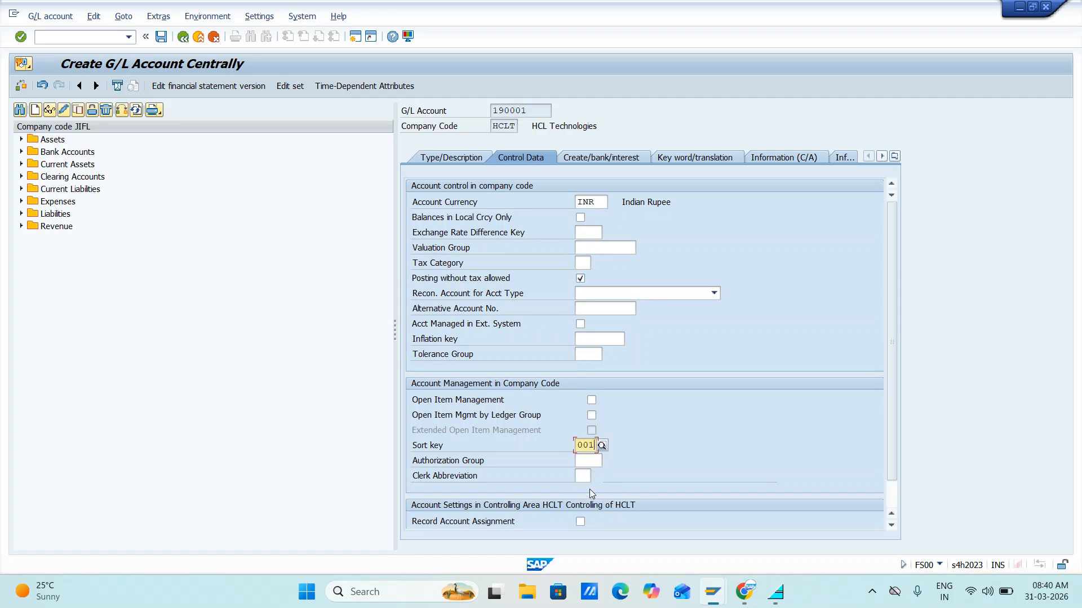
Step: Assign field status group HGEN to account 190001 and save the account
left_click(599, 156)
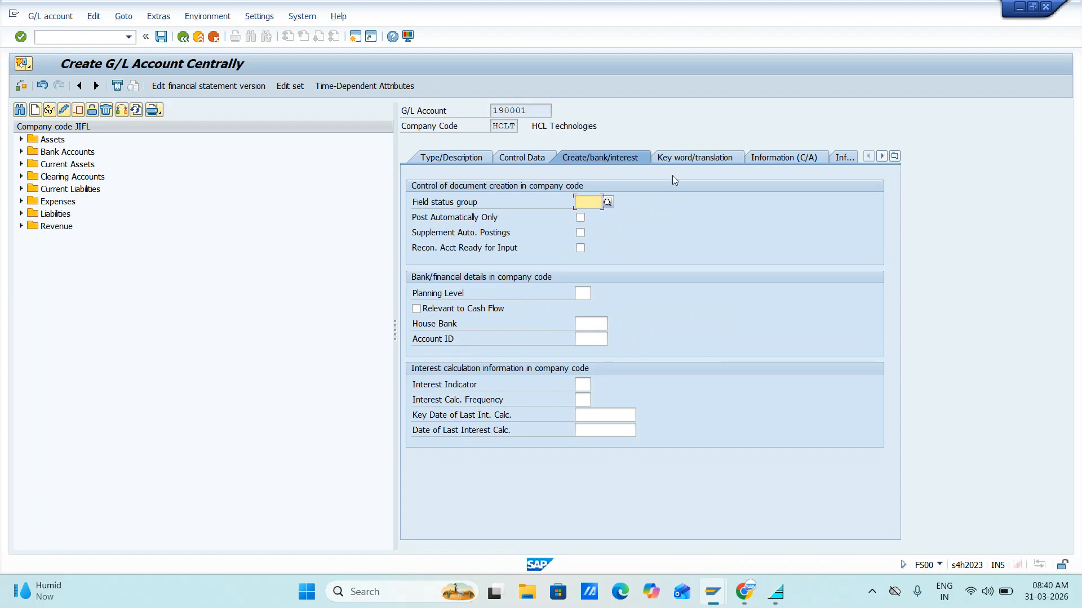
left_click(607, 204)
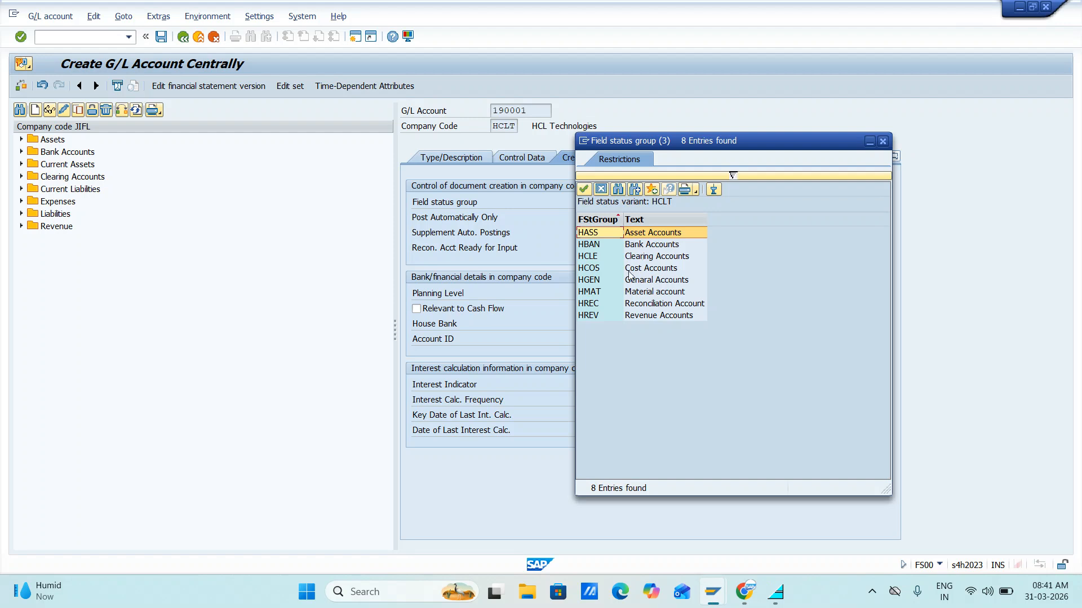
double_click(600, 281)
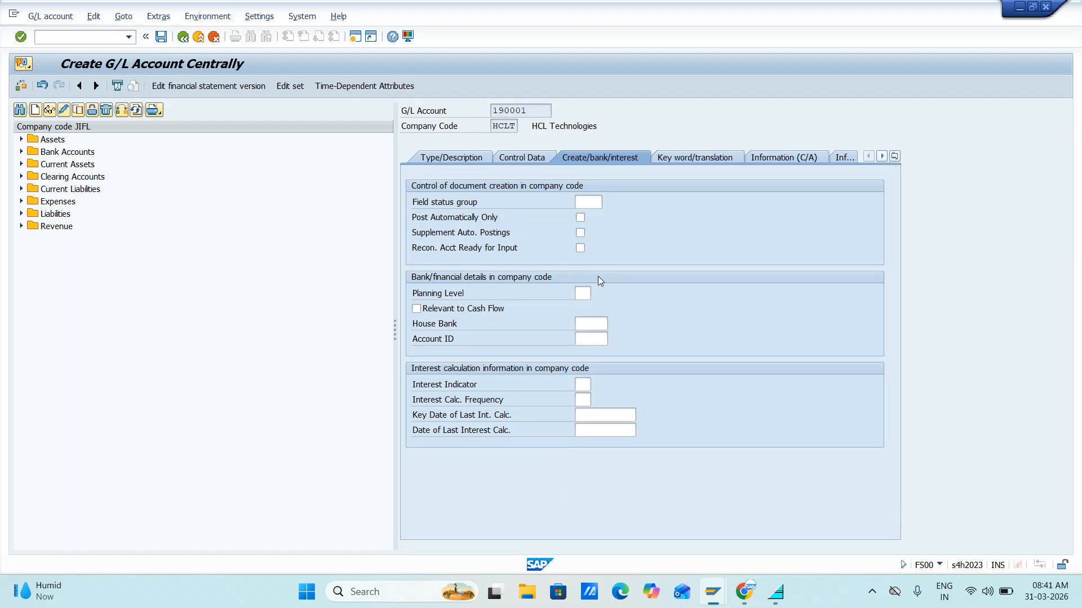
left_click(445, 158)
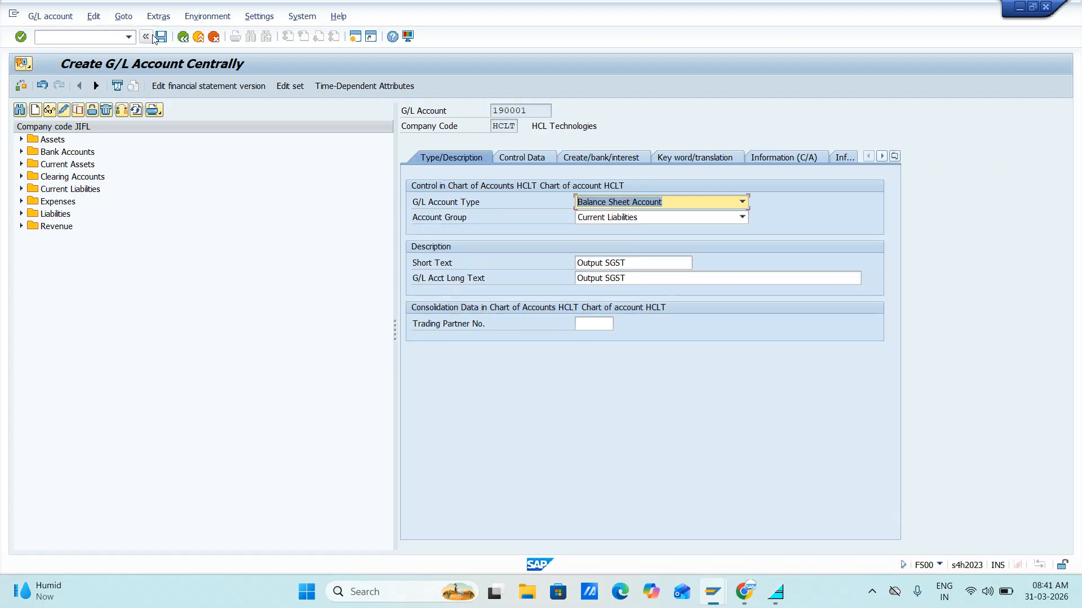
left_click(161, 37)
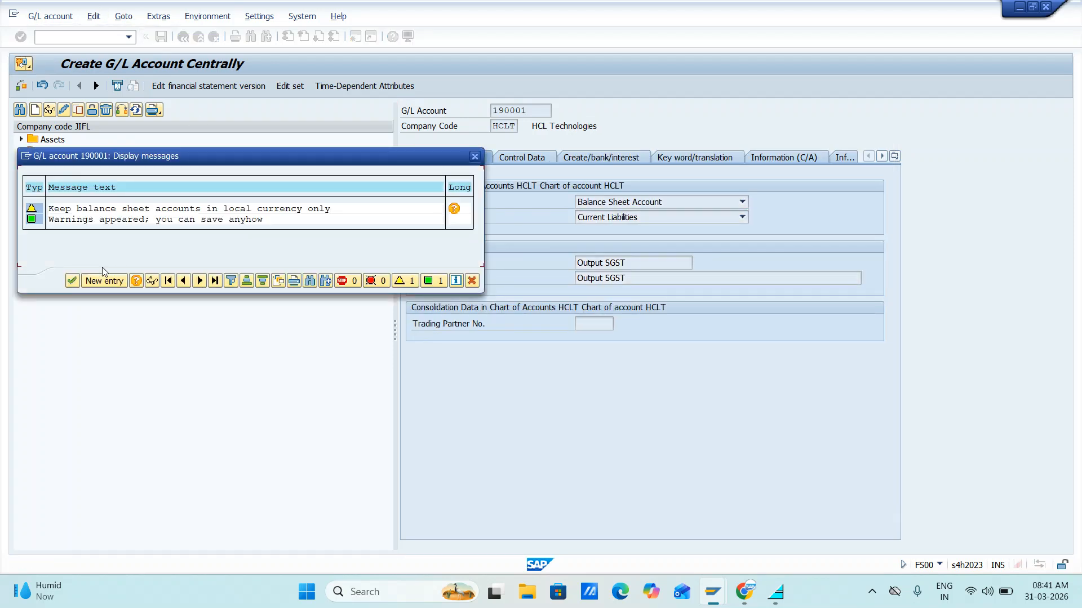
left_click(73, 285)
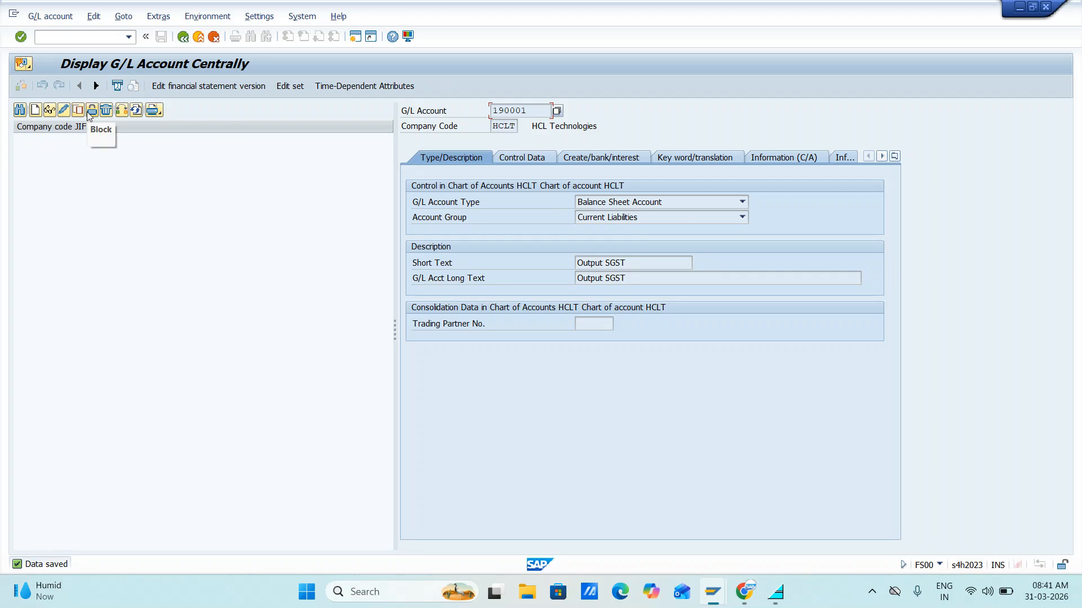
Step: Change the account tree's company code to HCLT and expand its Current Liabilities group
left_click(122, 111)
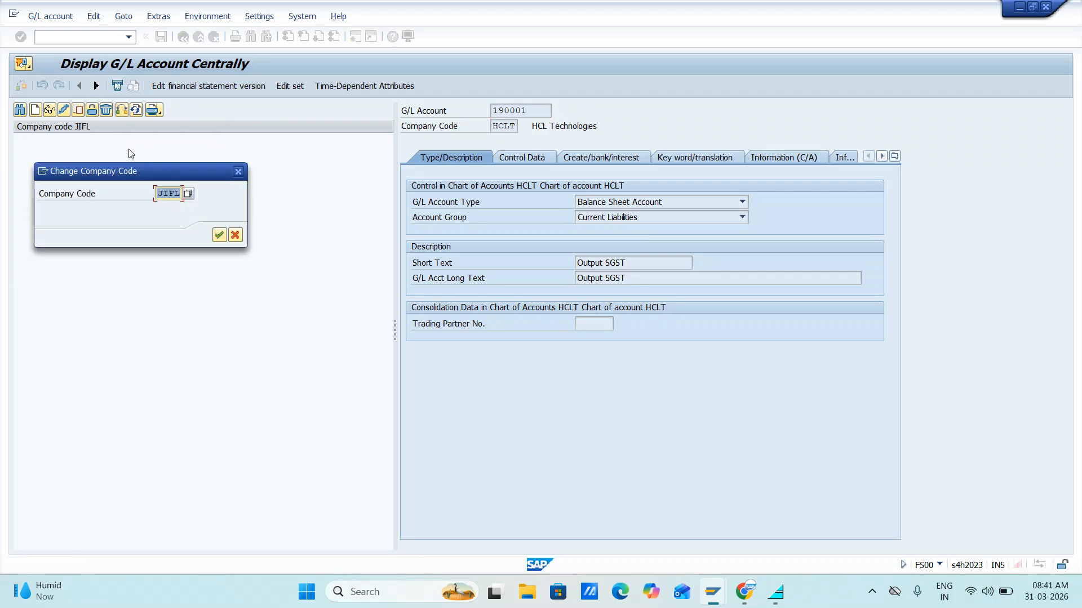
type("hclt")
key("Return")
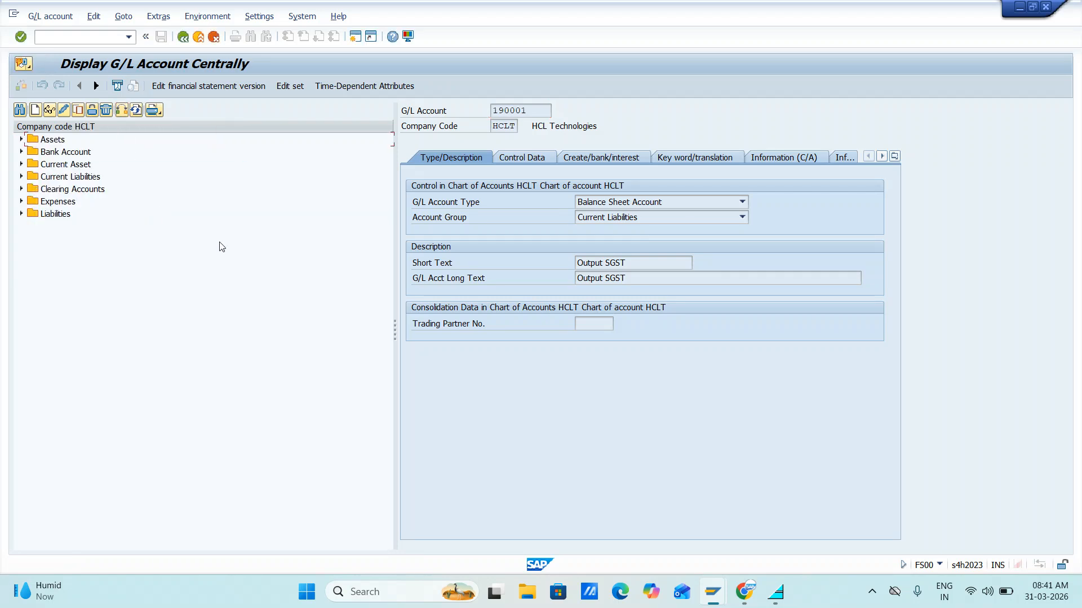
left_click(22, 177)
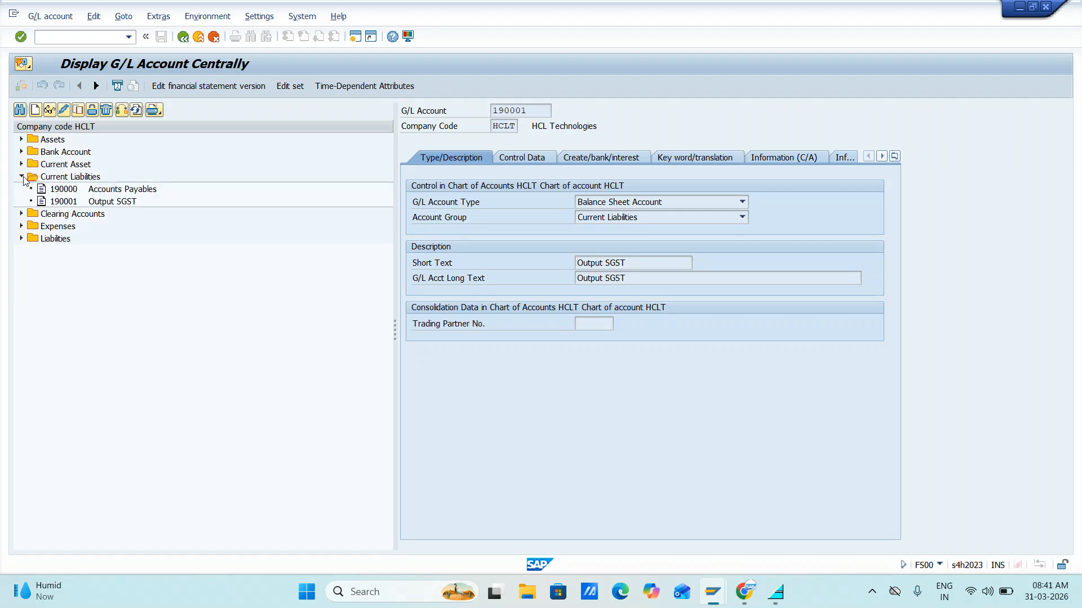
Step: Copy G/L account 190001 to a new account numbered 190002 in company code HCLT
left_click(62, 201)
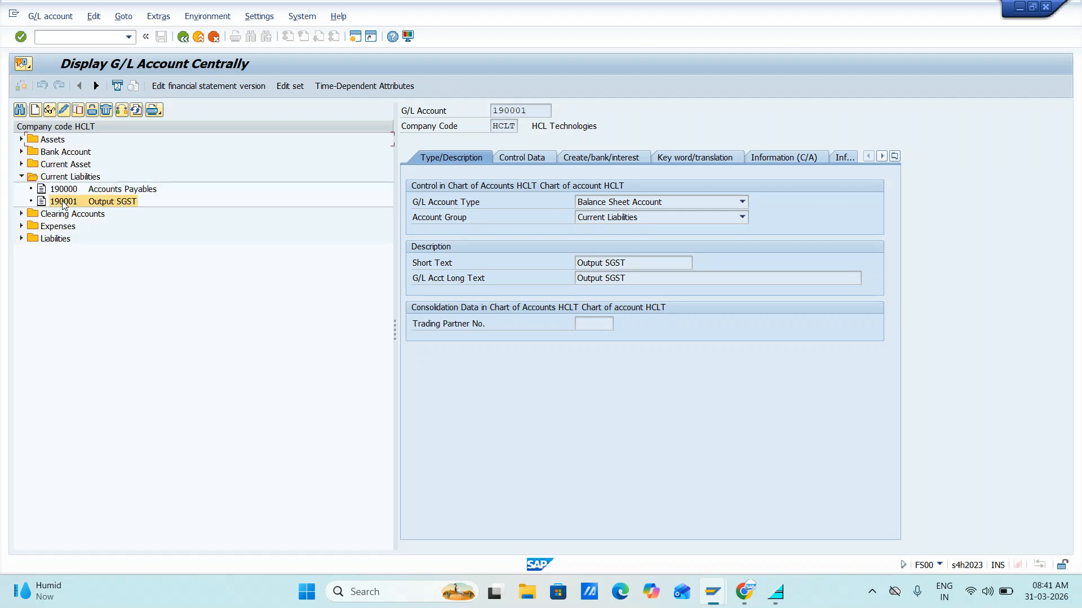
left_click(79, 111)
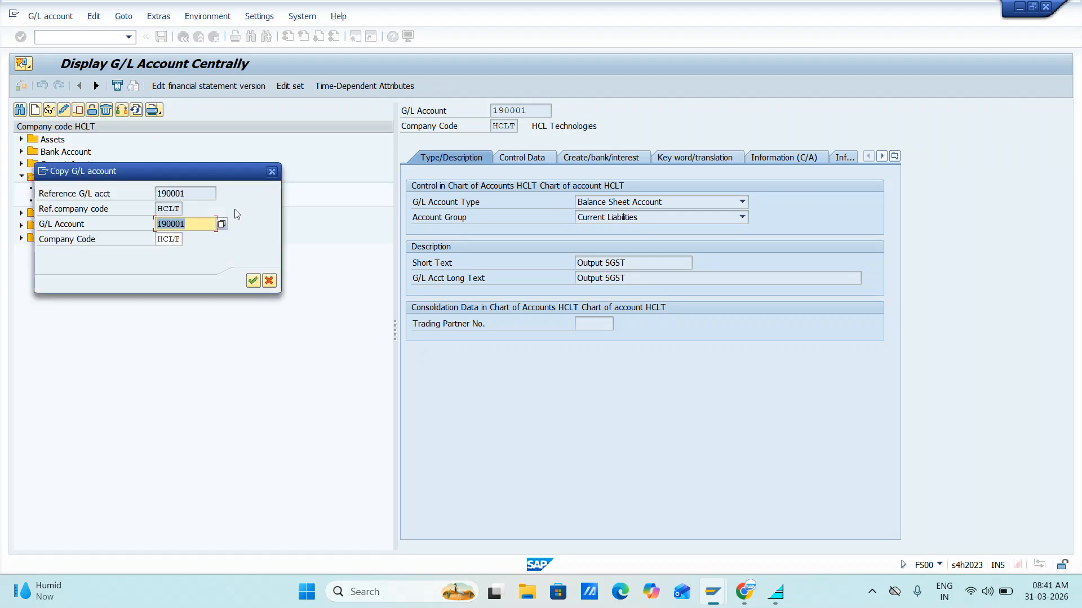
left_click(193, 226)
type("2")
key("Return")
Step: Change the short and long texts of account 190002 to Output CGST and save the account
left_click(609, 261)
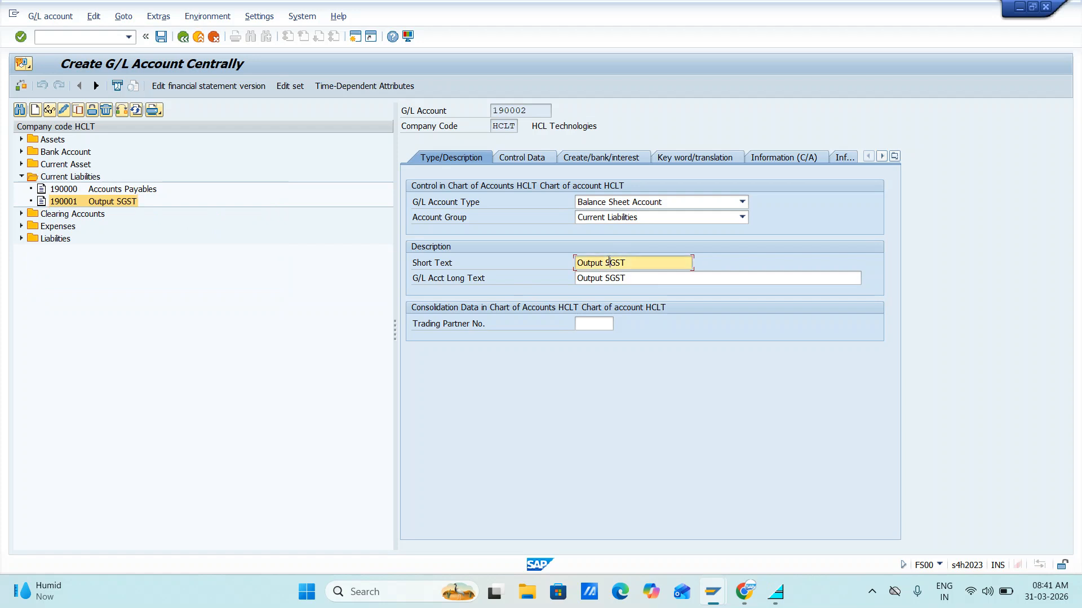
key("Delete")
type("C")
key("Down")
key("BackSpace")
type("C")
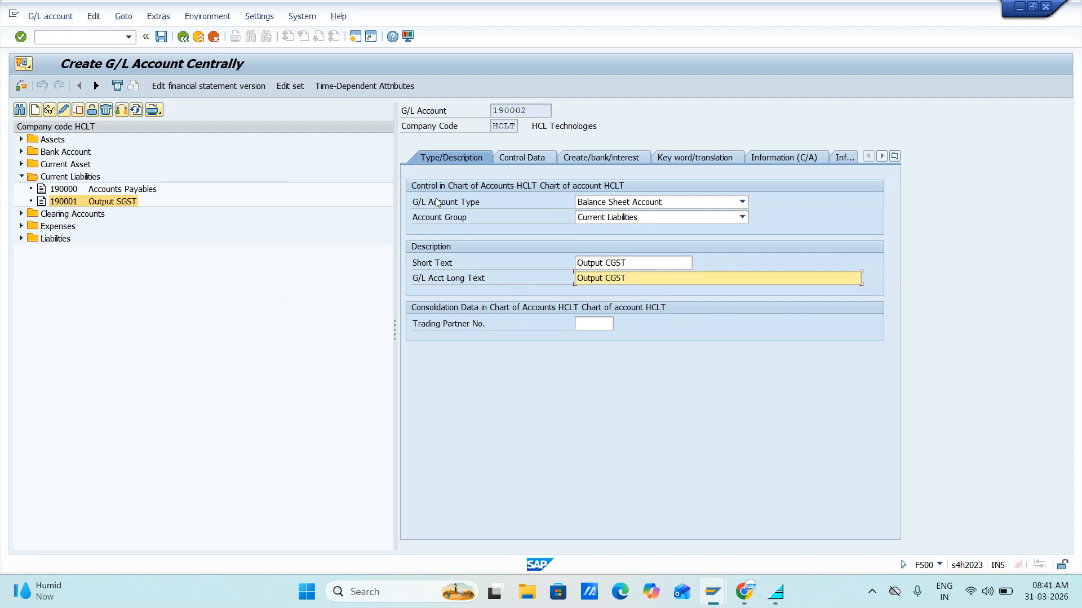
left_click(161, 38)
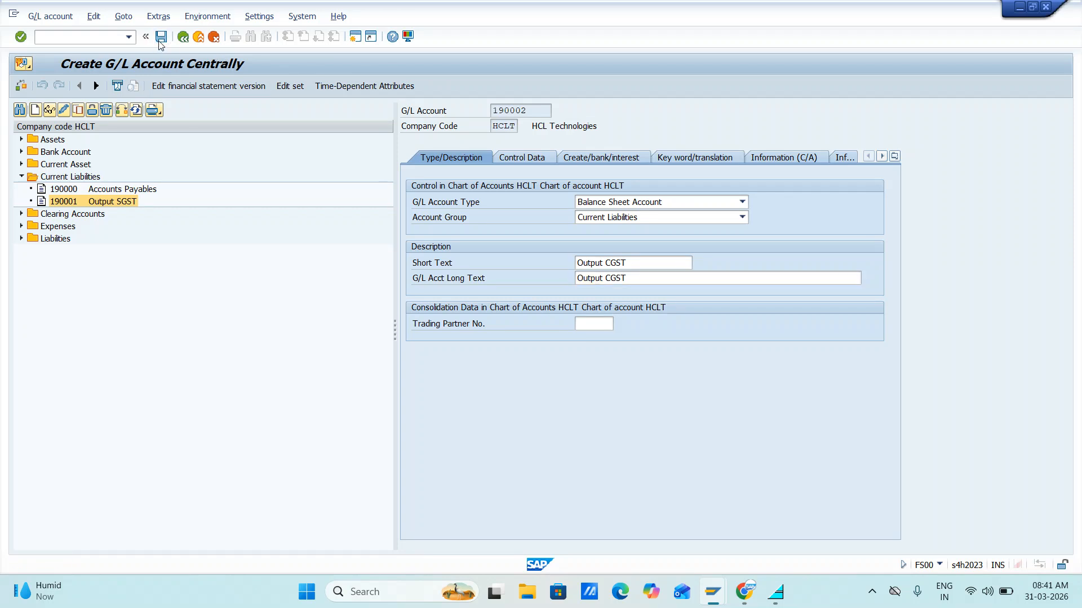
left_click(73, 281)
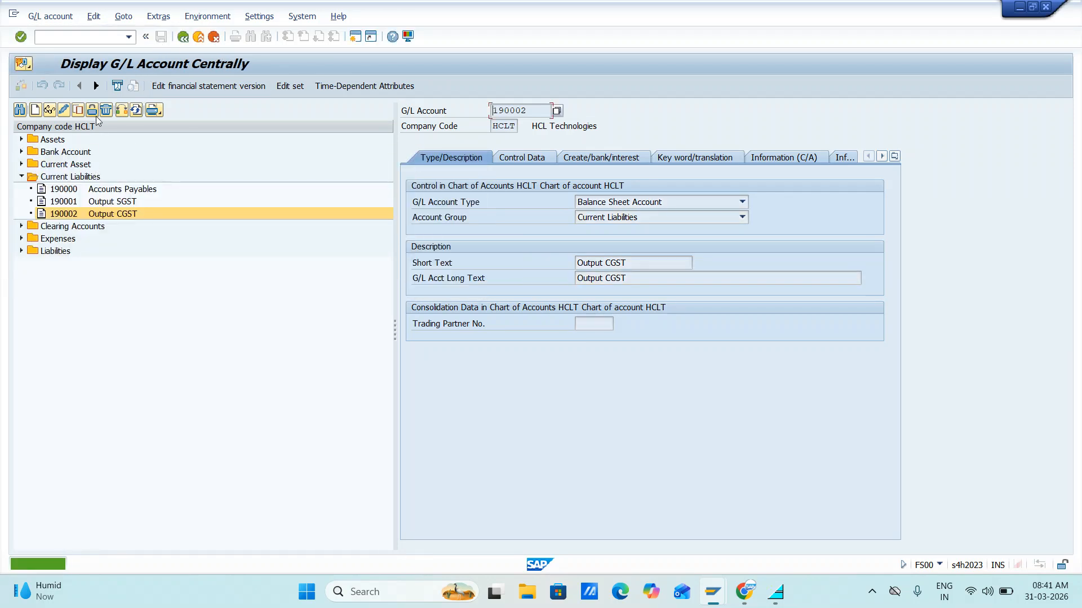
Step: Copy G/L account 190002 to a new account numbered 190003 in company code HCLT
left_click(78, 111)
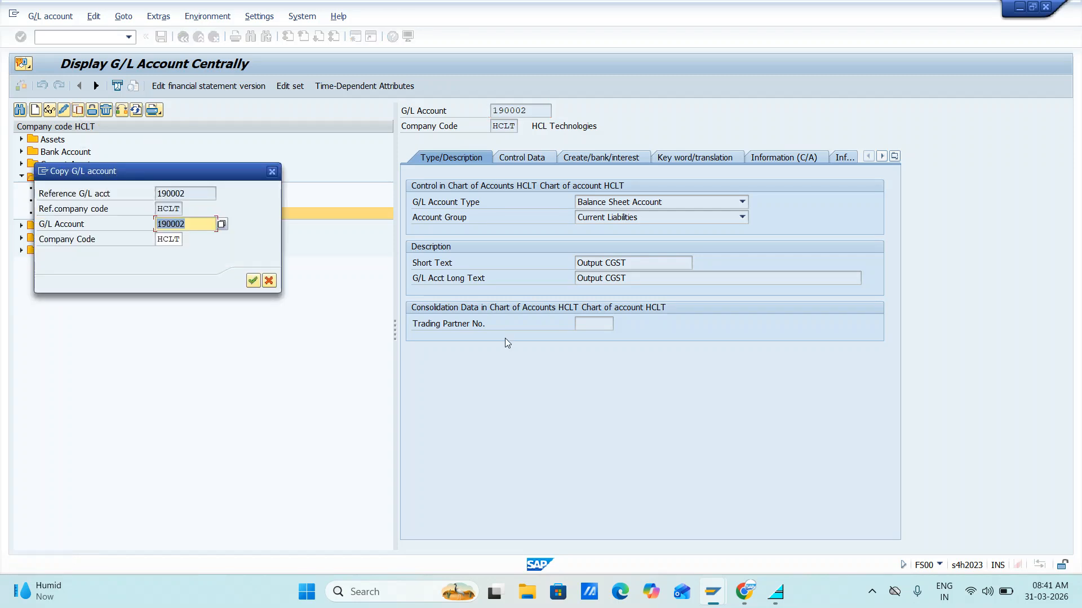
type("190003")
left_click(252, 280)
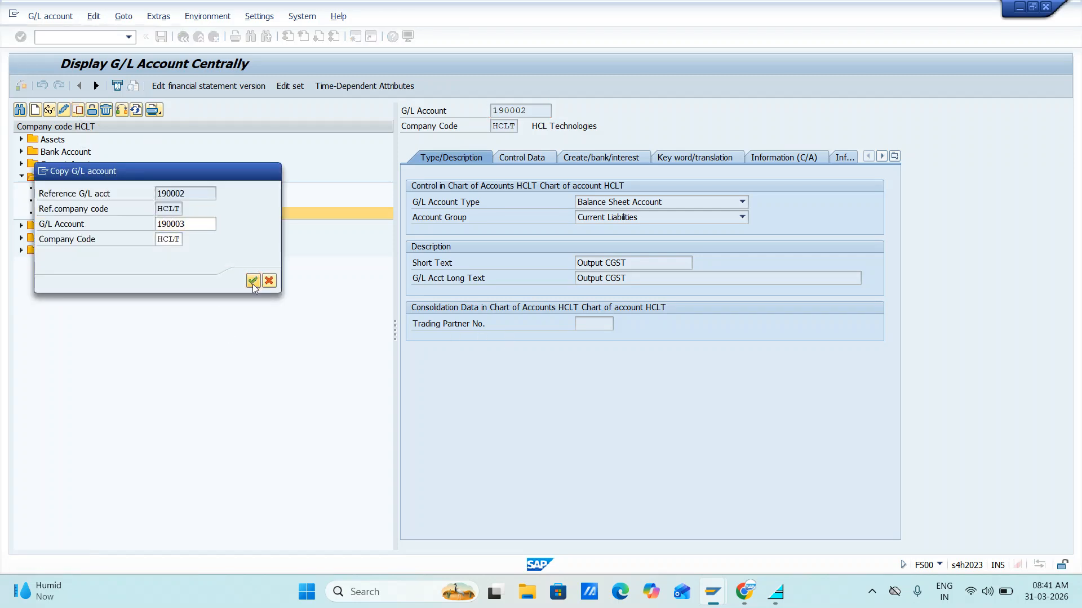
Step: Change the short and long texts of account 190003 to Output IGST and save the account
left_click(612, 261)
key("BackSpace")
type("I")
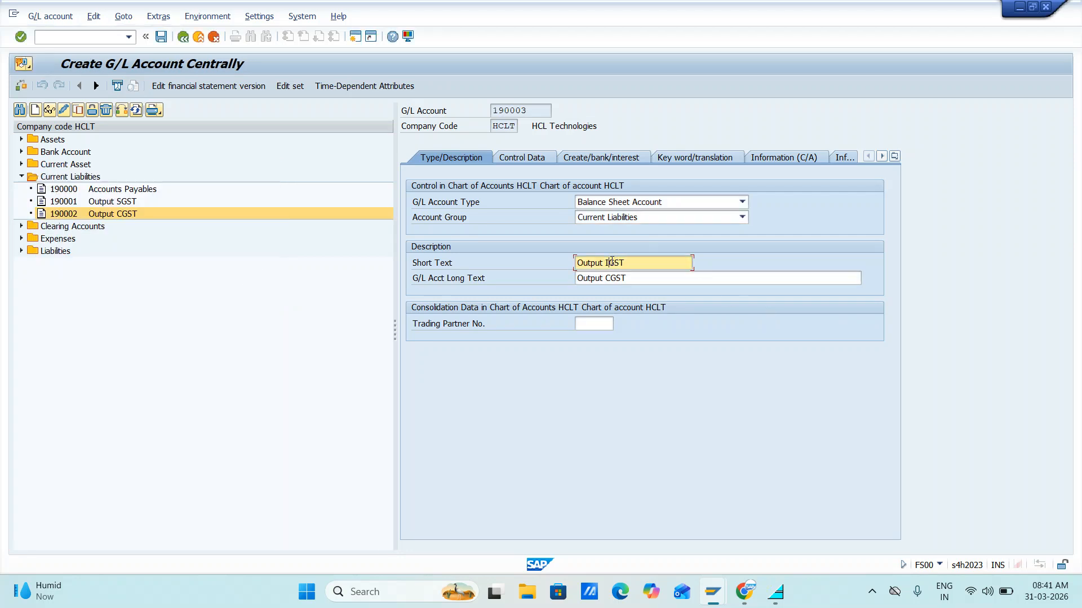
key("Down")
type("I")
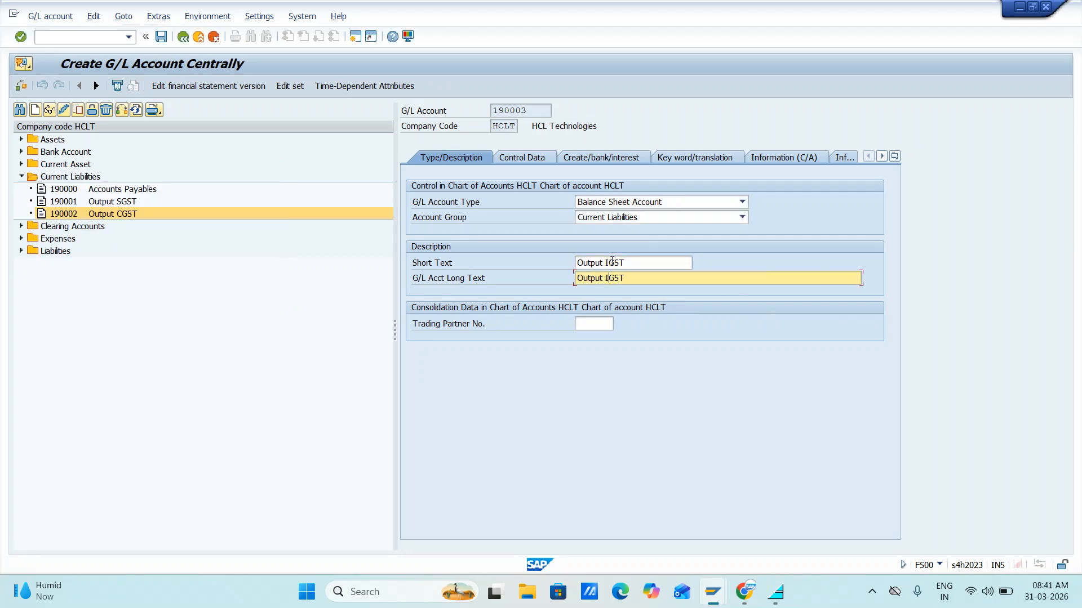
left_click(161, 36)
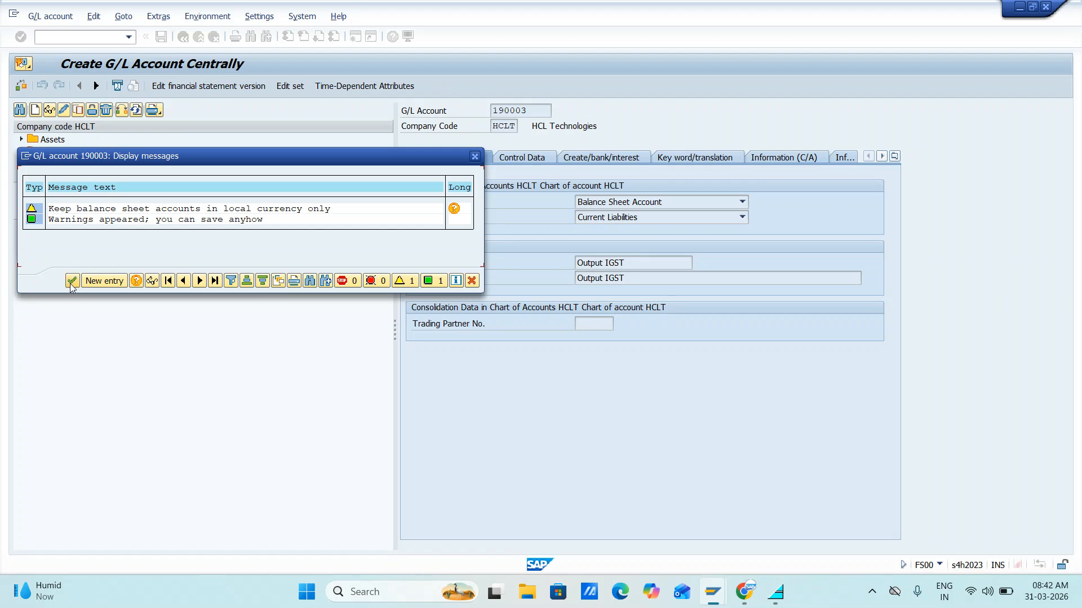
left_click(72, 280)
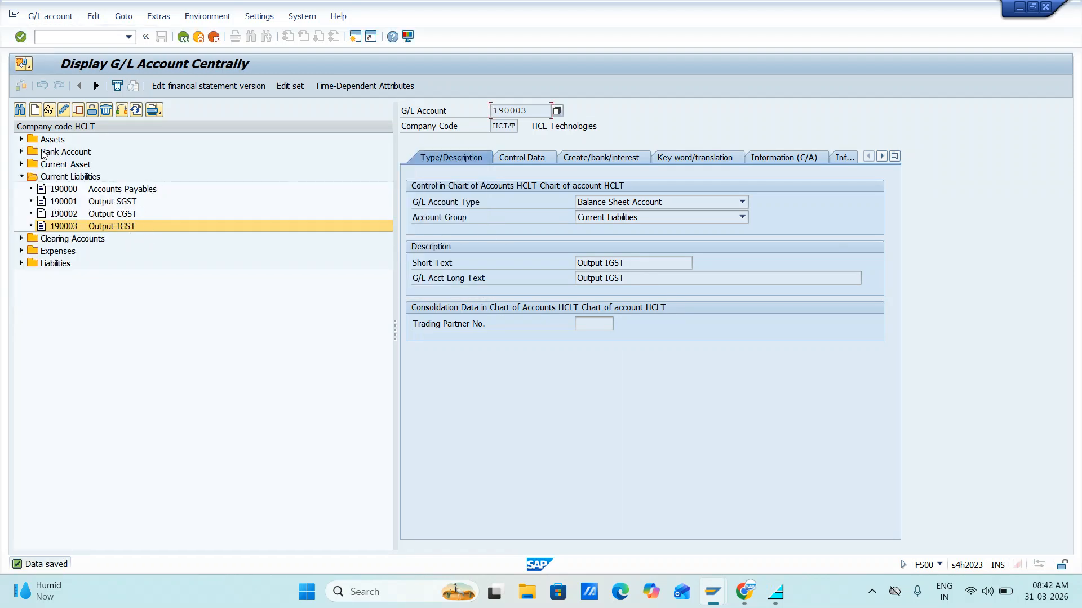
Step: Expand the Current Asset group and start creating a new G/L account 290001 in company code HCLT
left_click(22, 164)
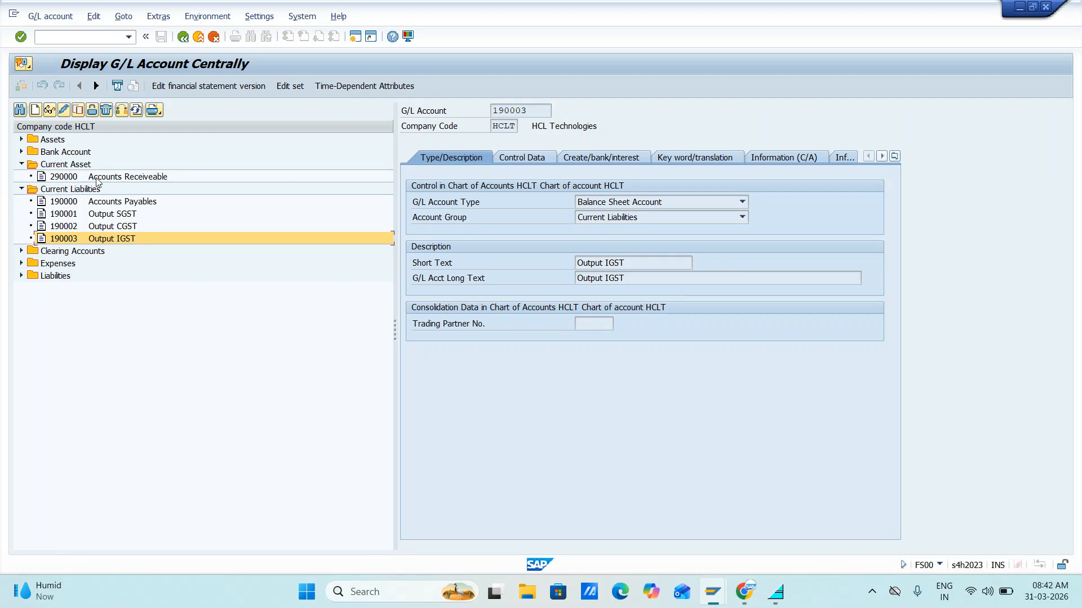
left_click(60, 177)
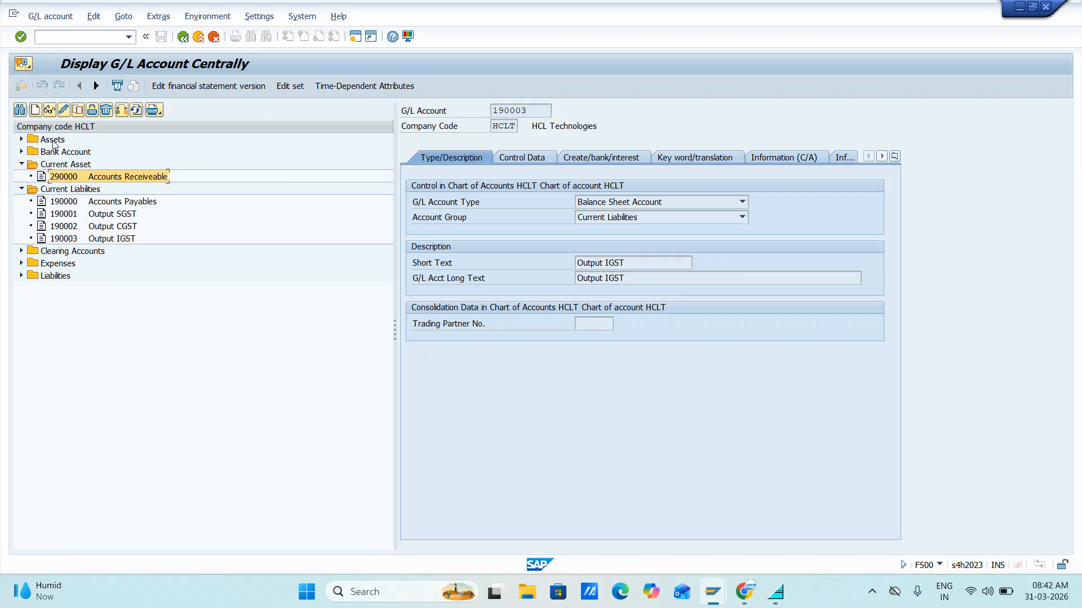
left_click(35, 111)
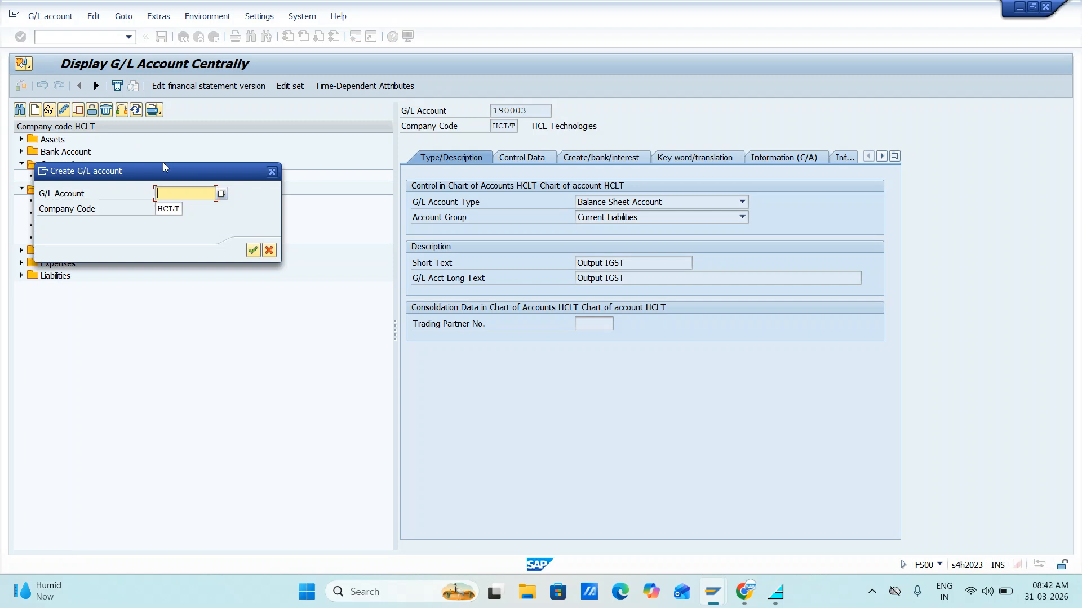
left_click_drag(162, 167, 225, 258)
type("290001")
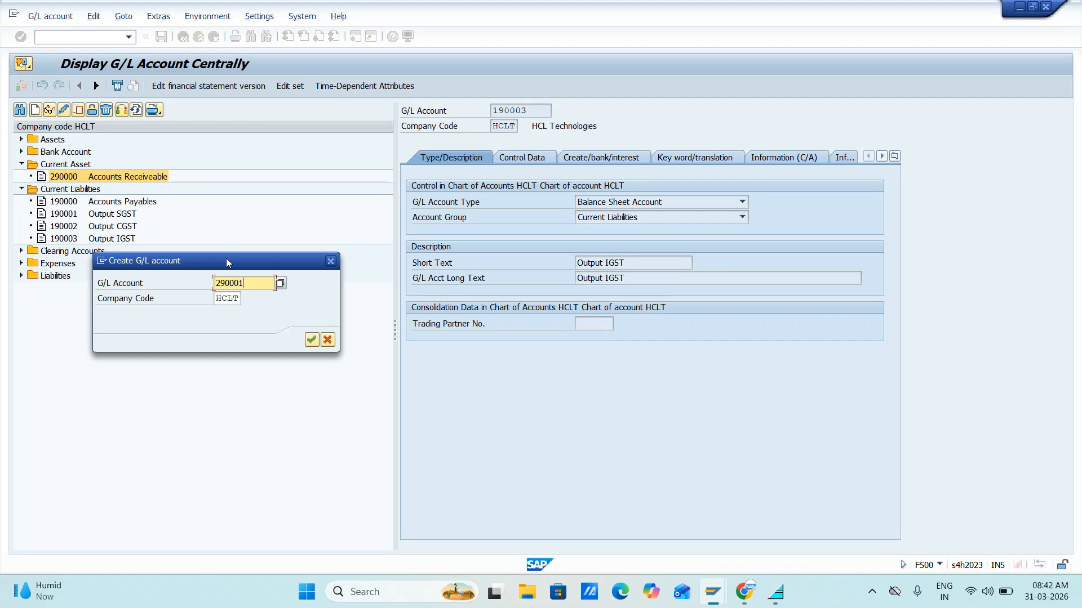
key("Return")
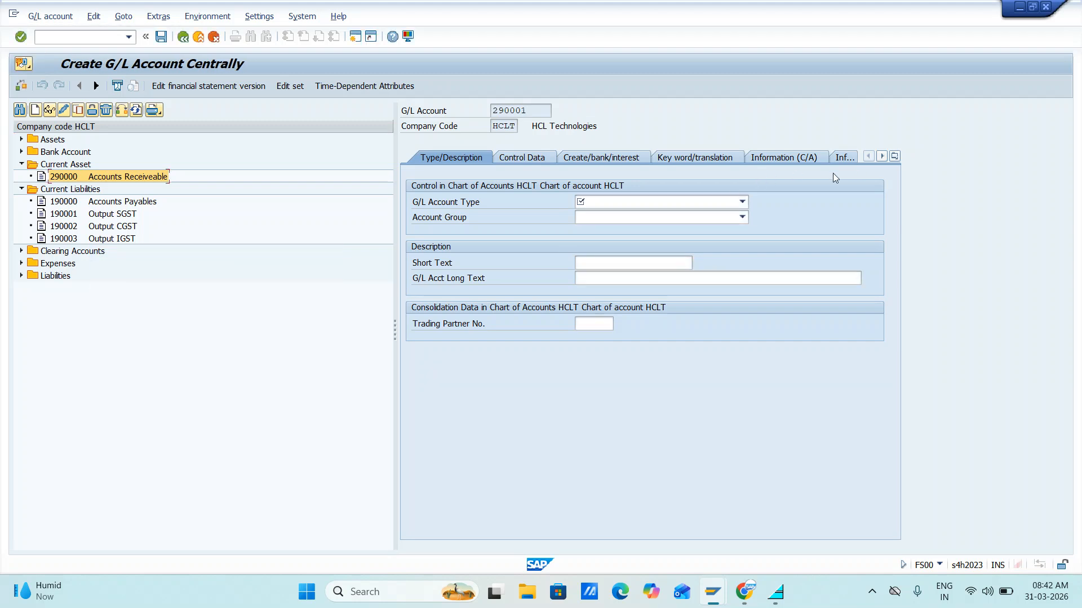
Step: Define account 290001 as a Balance Sheet Account in the Current Asset group with Input SGST as short and long text
left_click(742, 202)
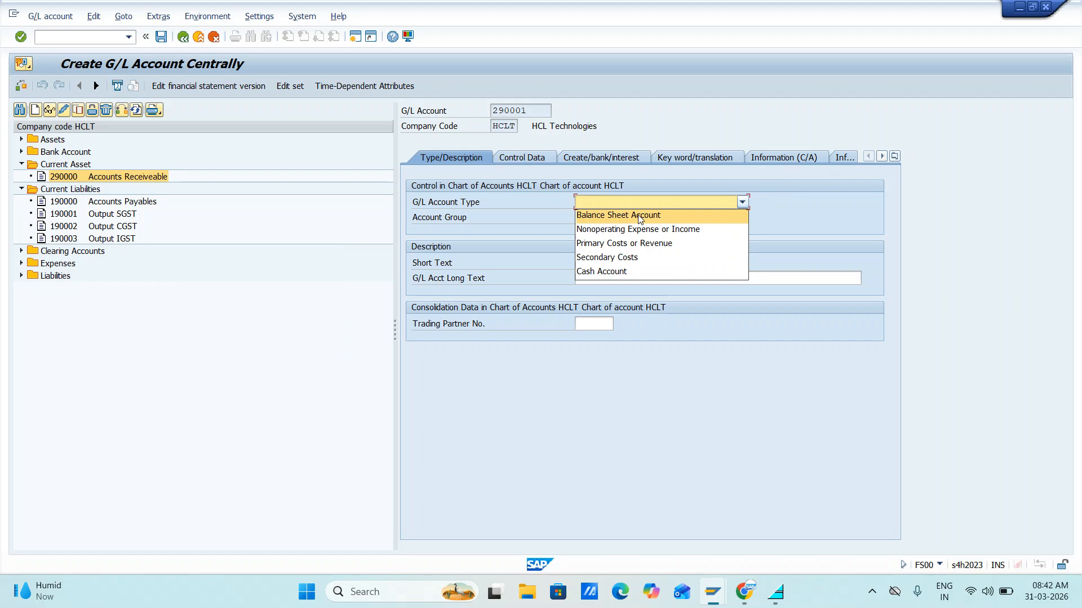
left_click(737, 214)
left_click(742, 217)
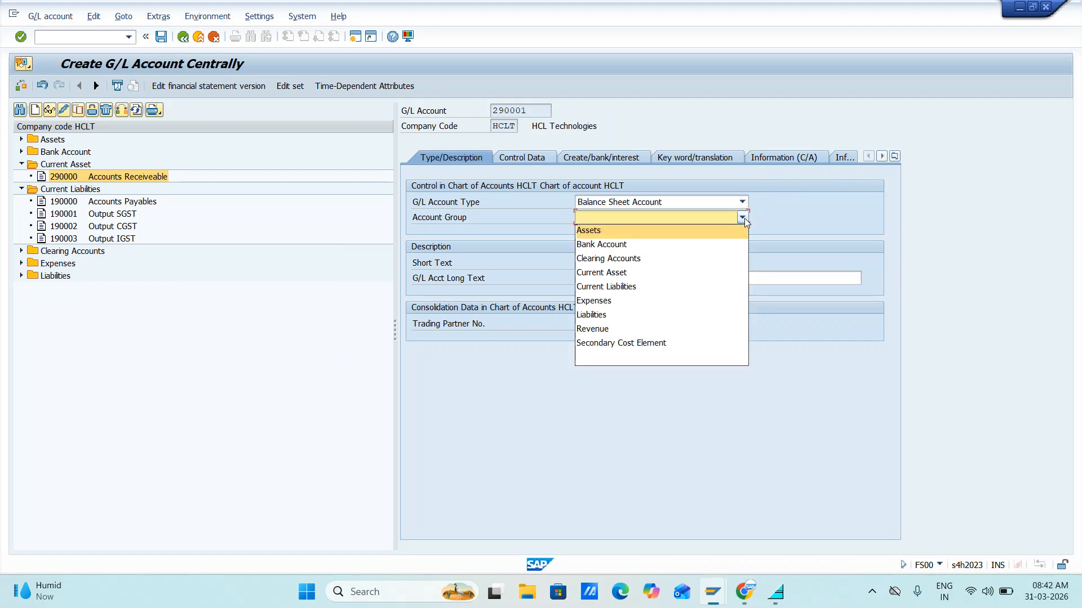
left_click(615, 274)
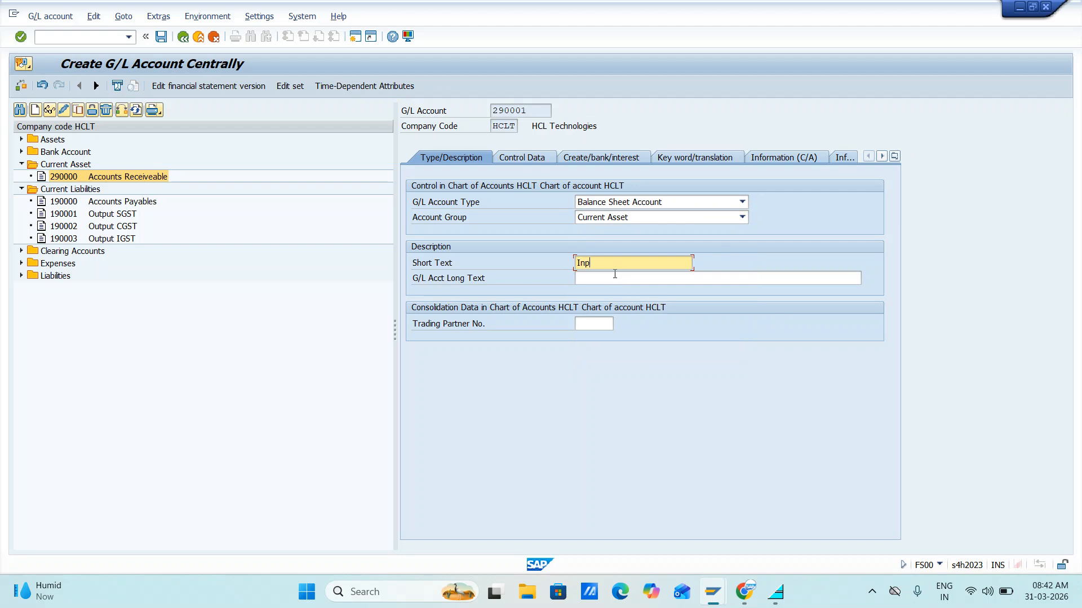
type("Input SGST")
left_click(615, 277)
type("Input SGST")
Step: In the control data of account 290001, allow posting without tax and set the sort key to 001
left_click(530, 160)
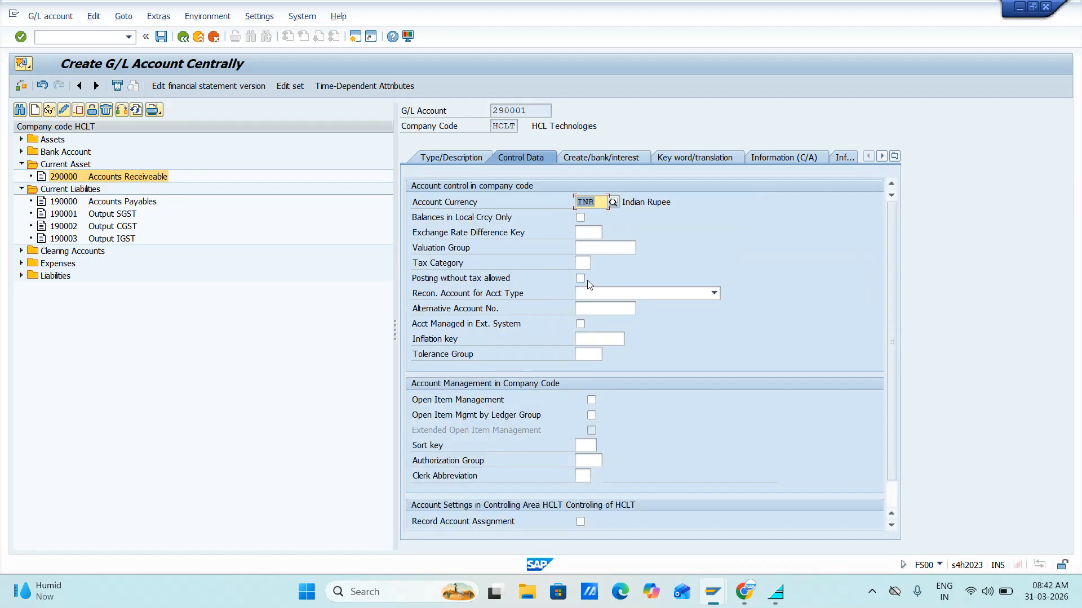
left_click(580, 279)
left_click(582, 447)
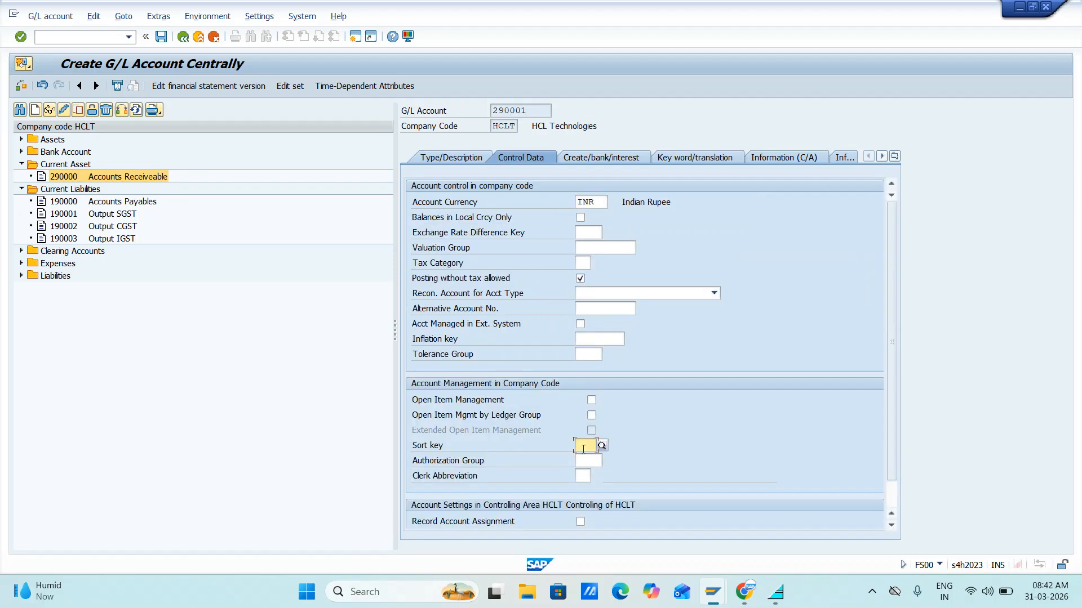
type("001")
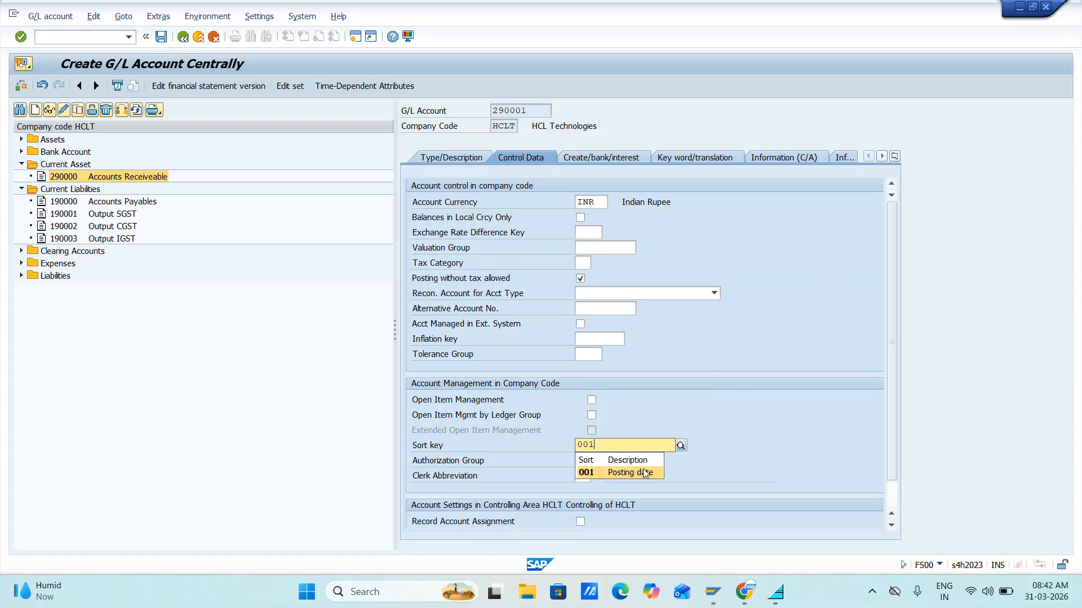
left_click(623, 476)
Step: Assign field status group HGEN to account 290001 and save the account
left_click(617, 156)
type("HGEN")
key("Return")
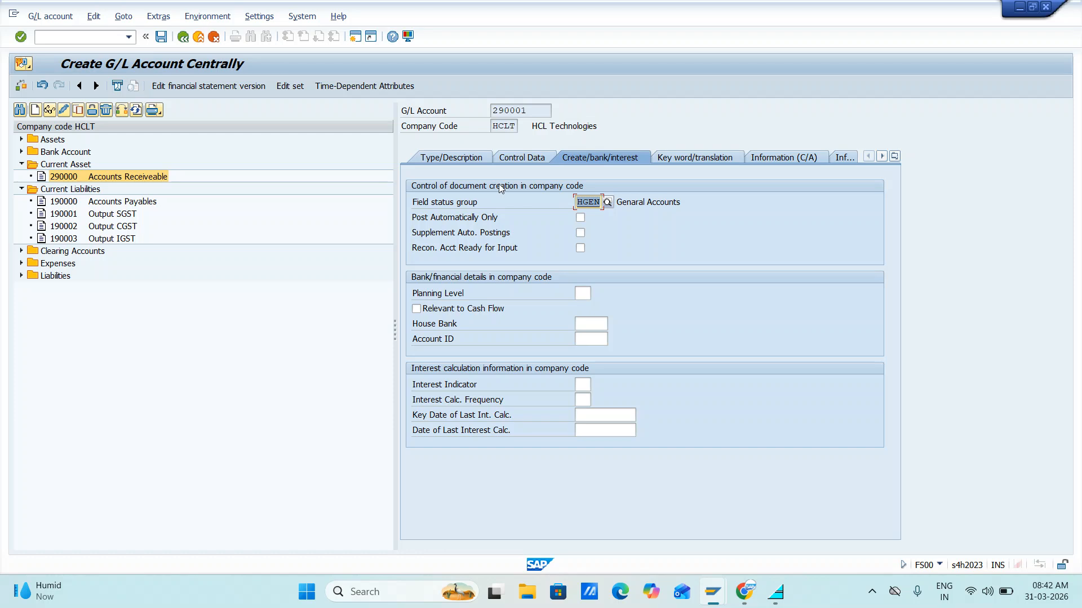
left_click(161, 37)
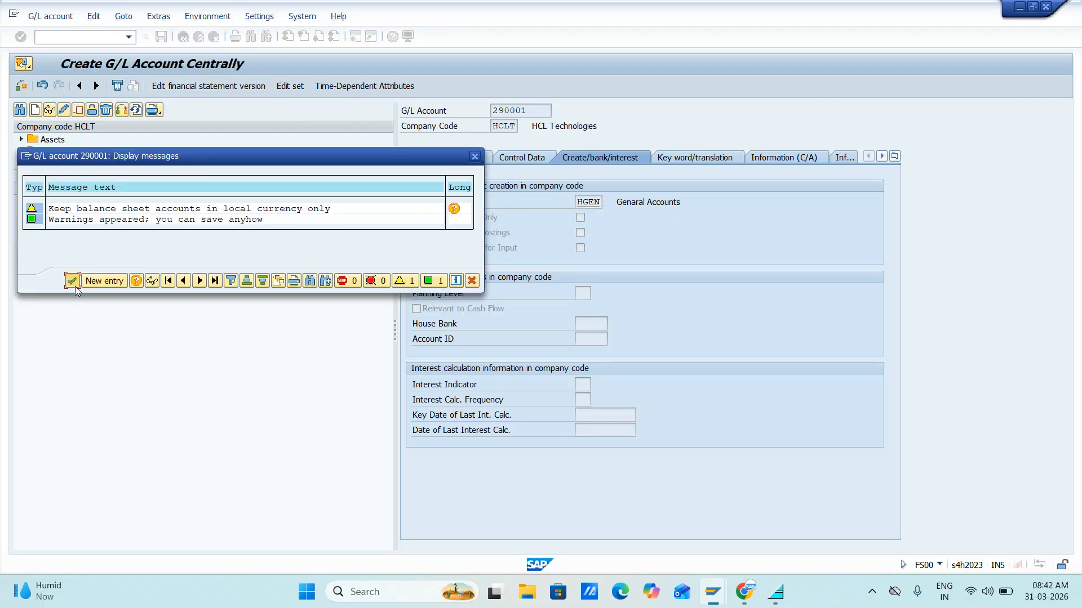
left_click(75, 283)
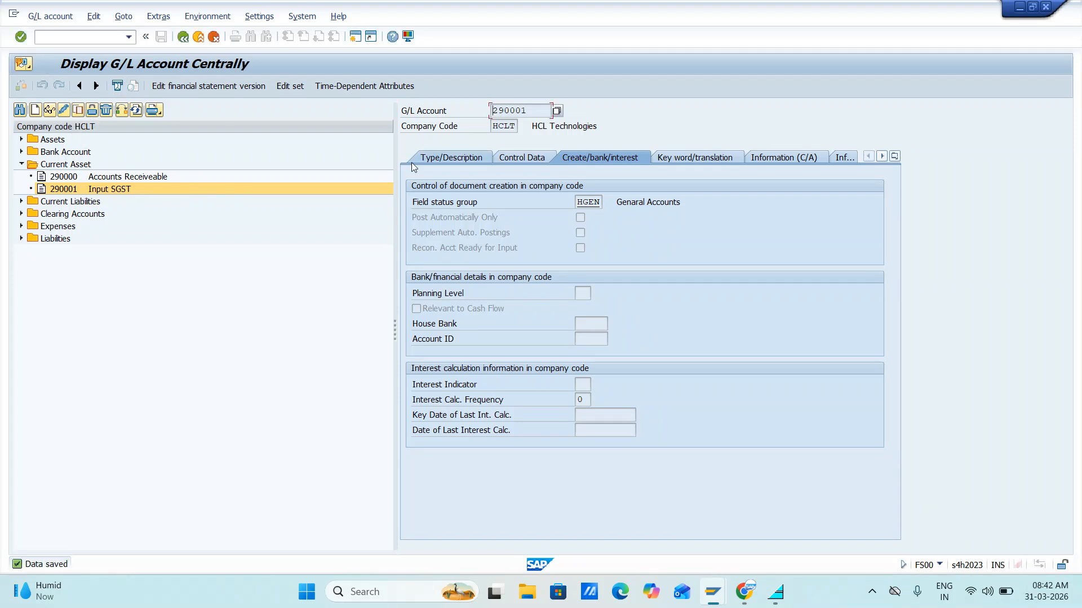
Step: Copy G/L account 290001 to a new account numbered 290002 in company code HCLT
left_click(78, 110)
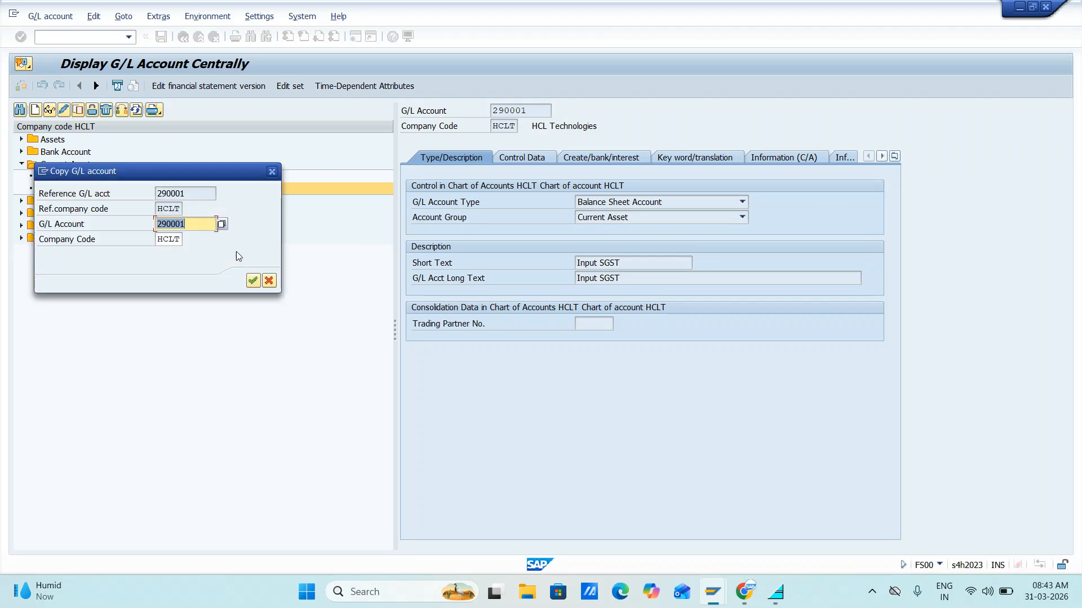
type("290002")
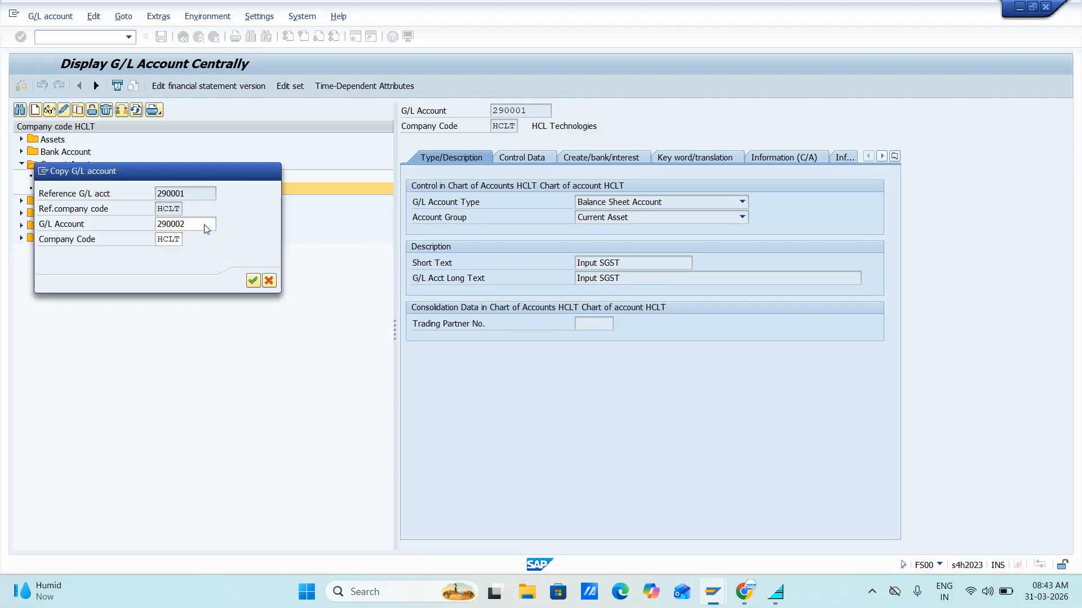
key("Return")
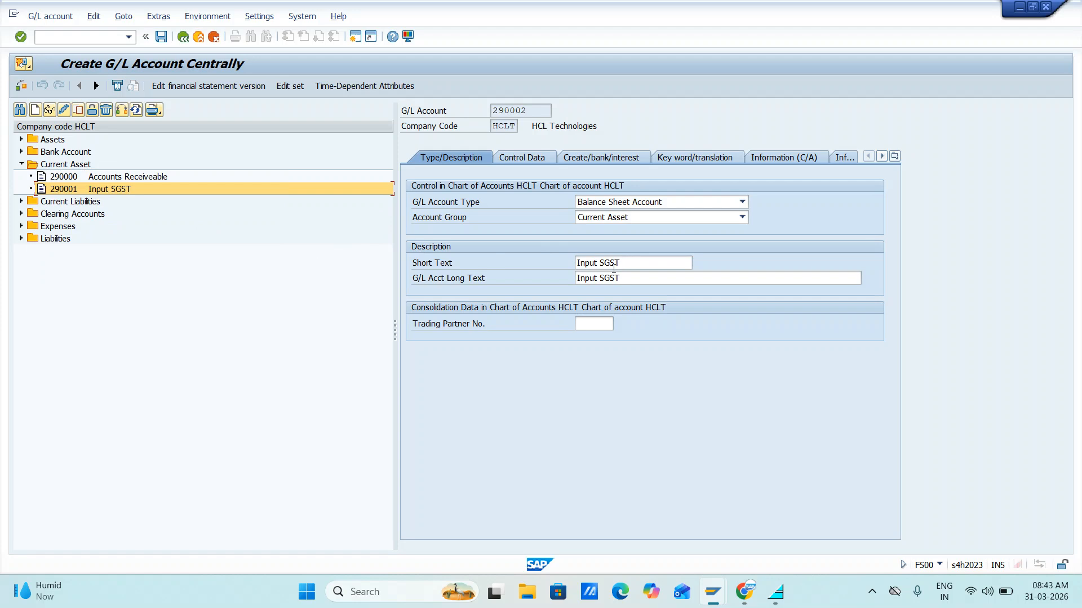
Step: Change the short and long texts of account 290002 to Input CGST and save the account
left_click(607, 264)
key("BackSpace")
type("C")
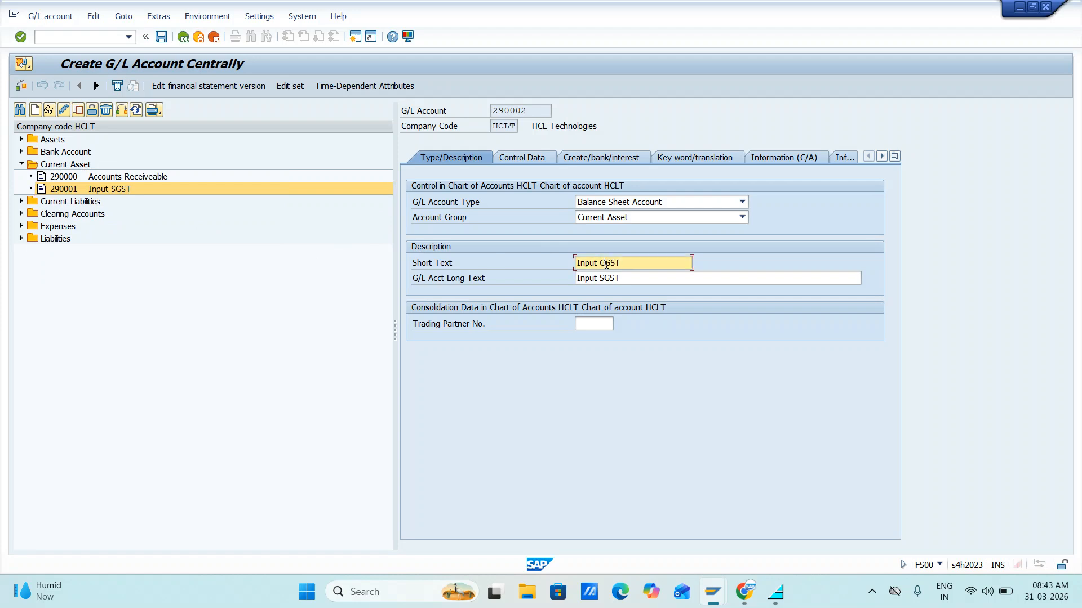
key("Down")
key("BackSpace")
type("C")
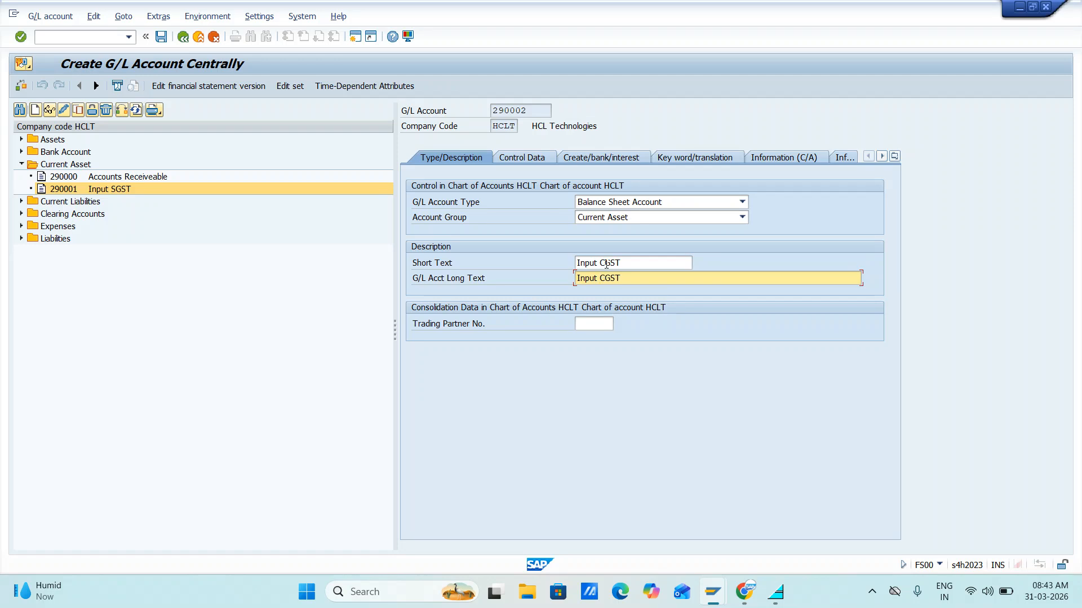
left_click(159, 39)
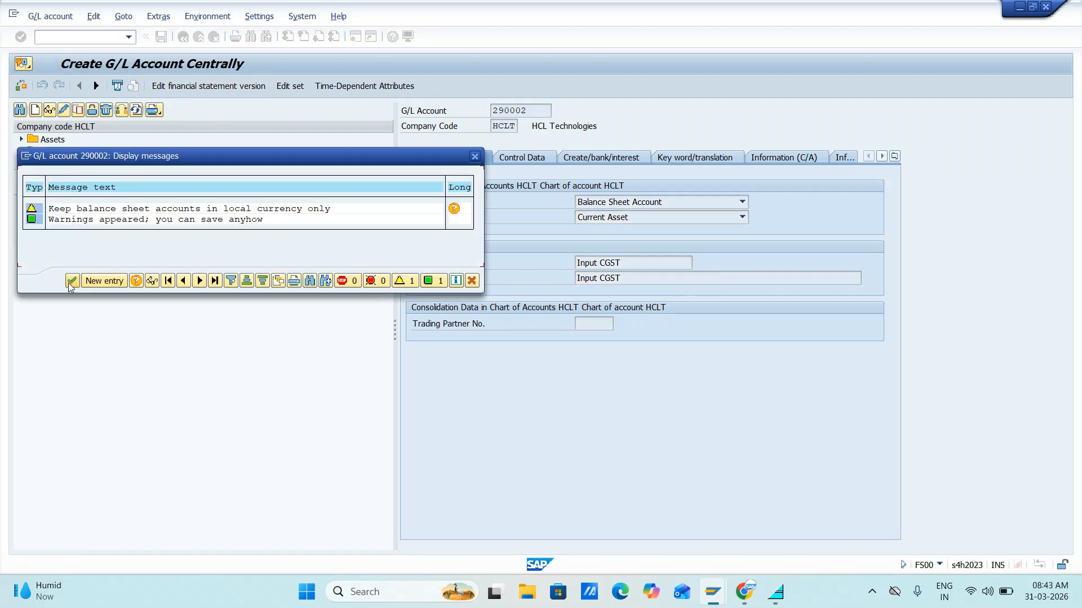
left_click(71, 281)
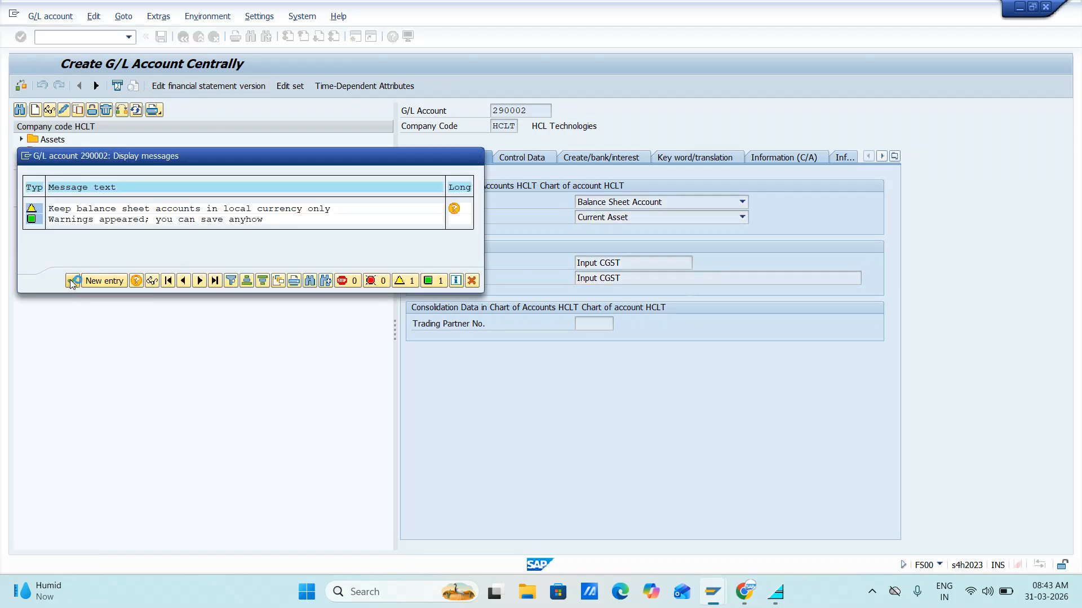
Step: Copy G/L account 290002 to a new account numbered 290003 in company code HCLT
left_click(79, 110)
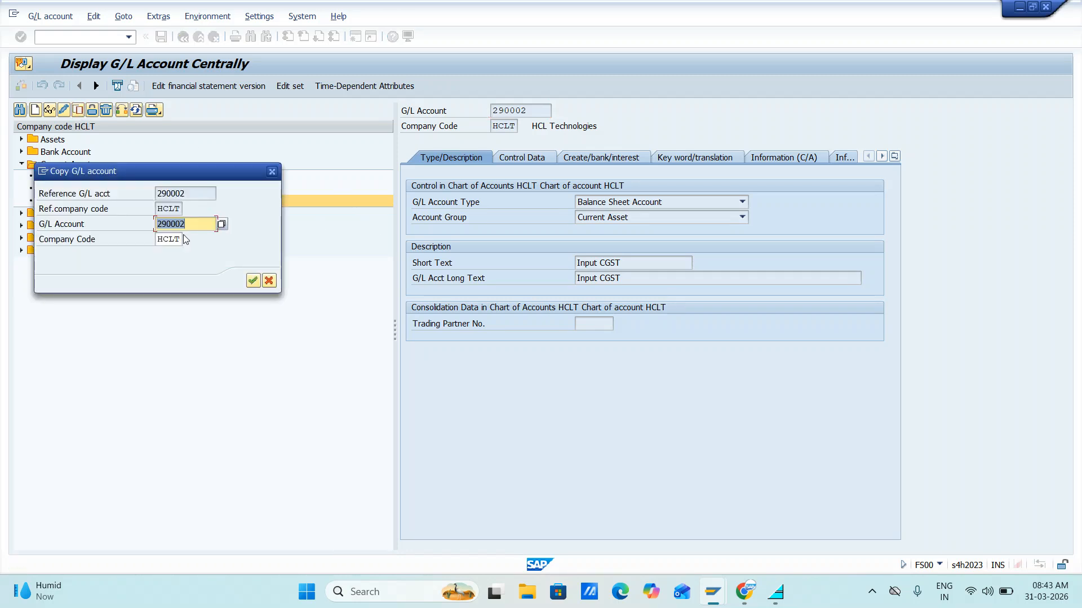
left_click(193, 226)
type("3")
key("Return")
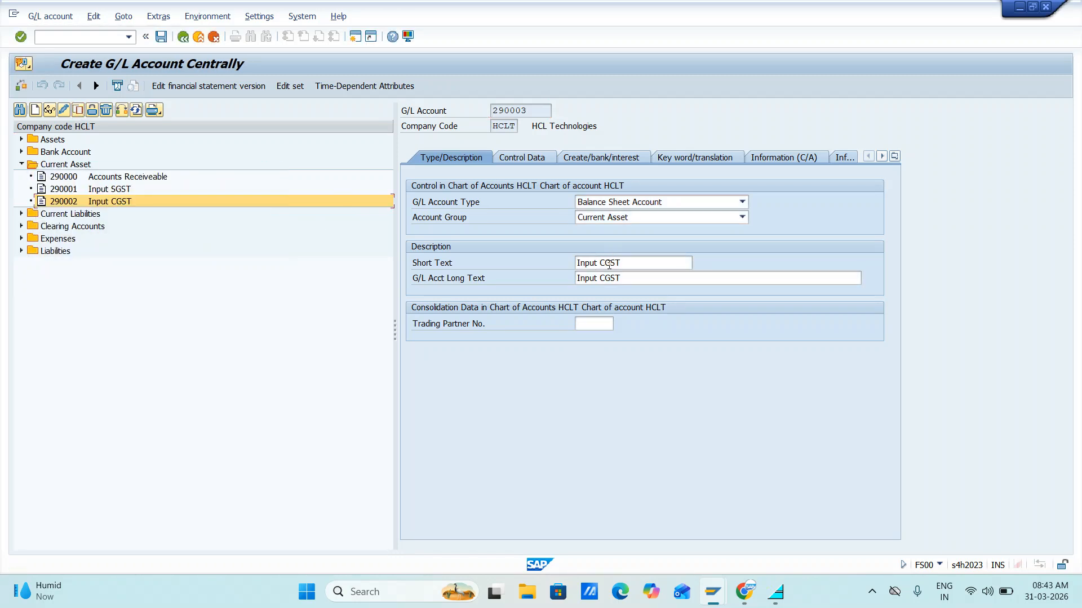
Step: Change the short and long texts of account 290003 to Input IGST and save the account
left_click(608, 264)
key("Delete")
type("I")
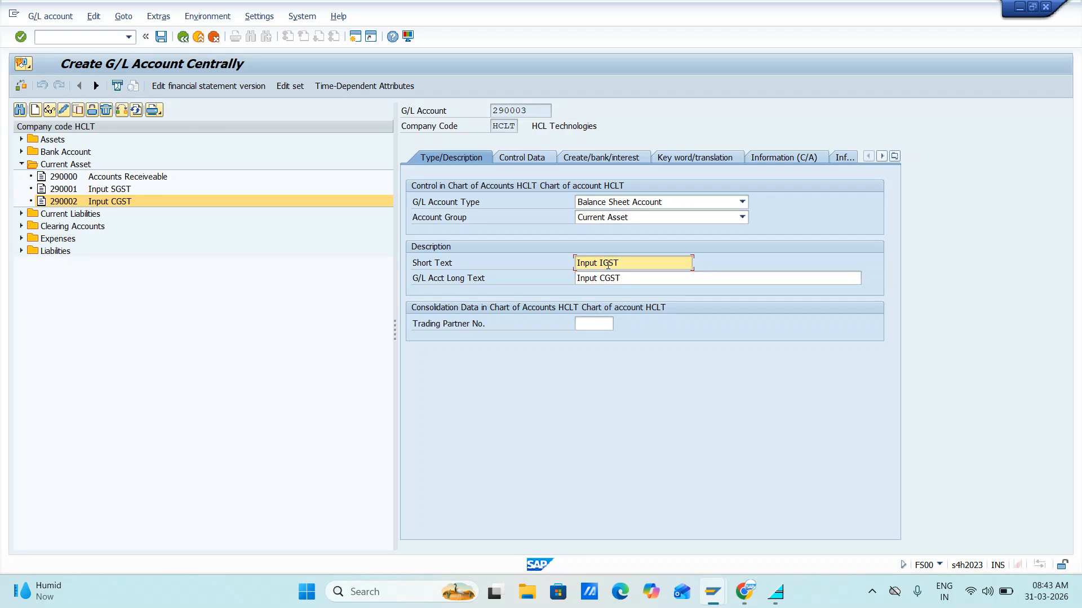
key("Down")
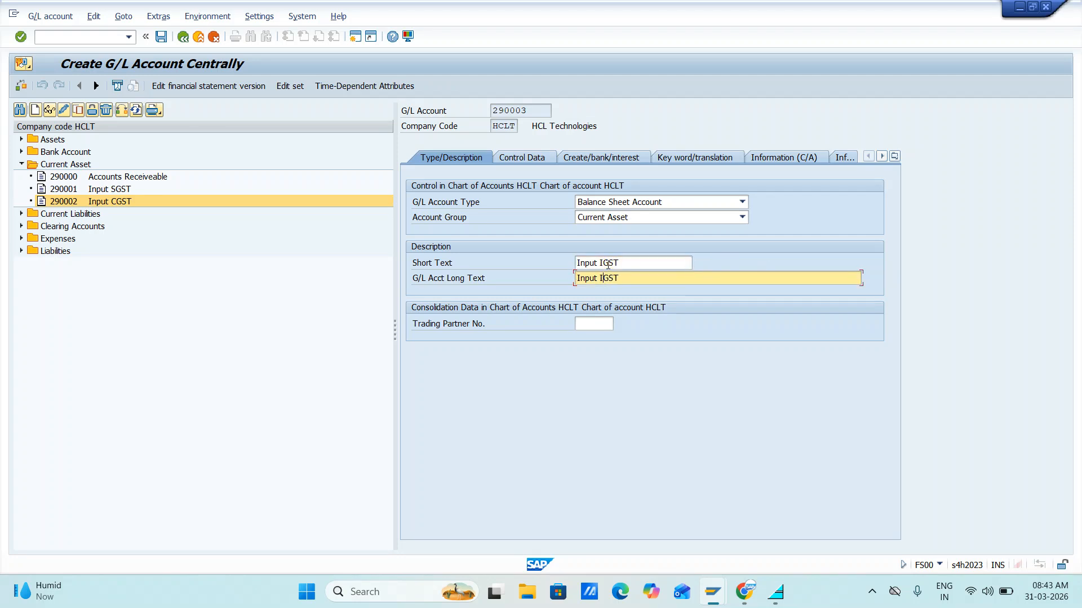
left_click(162, 37)
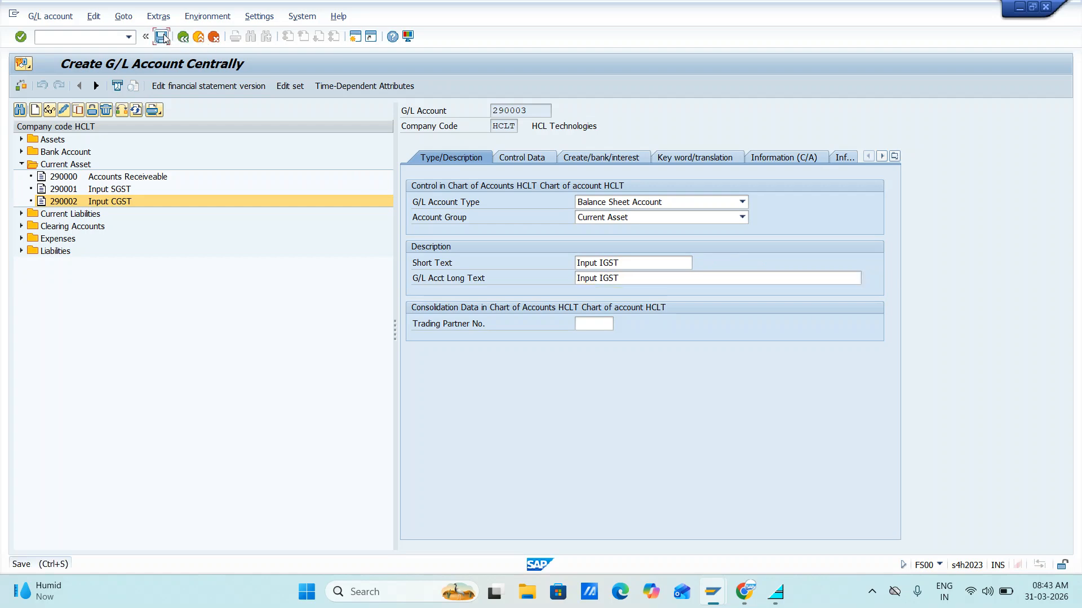
left_click(71, 282)
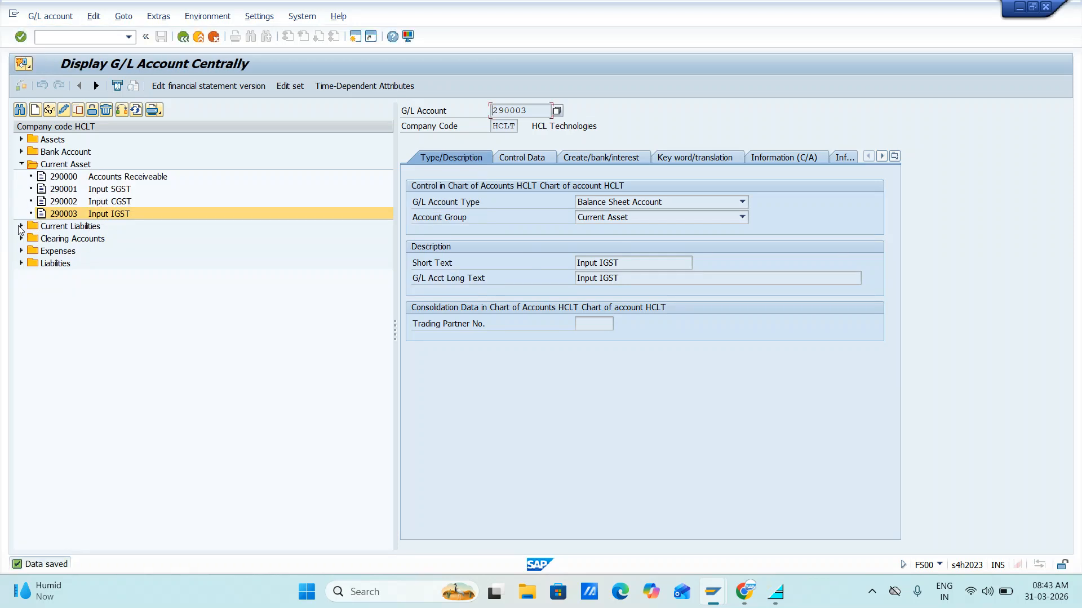
Step: Expand the Current Liabilities group and compare the GST accounts with the tax configuration list in the Google Sheets spreadsheet
left_click(22, 226)
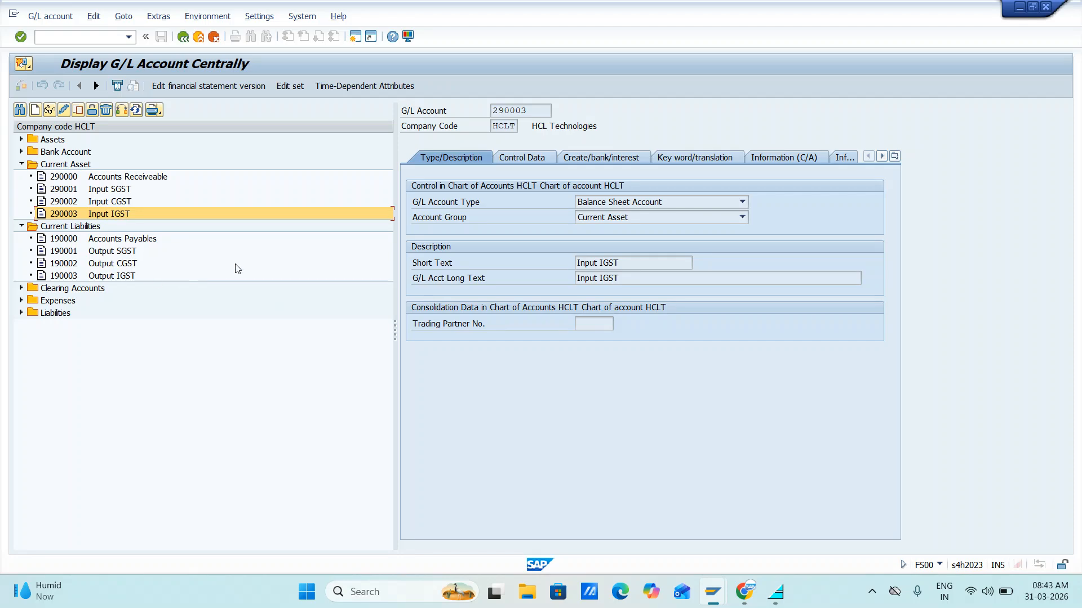
key("alt+Tab")
key("alt+Tab")
key("alt+Tab")
left_click(283, 294)
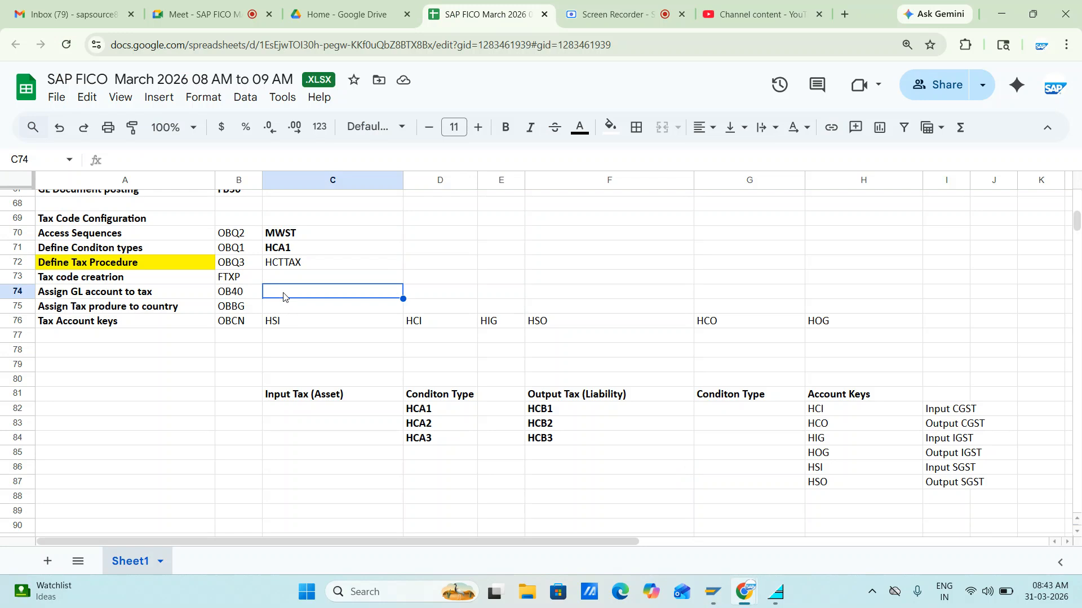
key("alt+Tab")
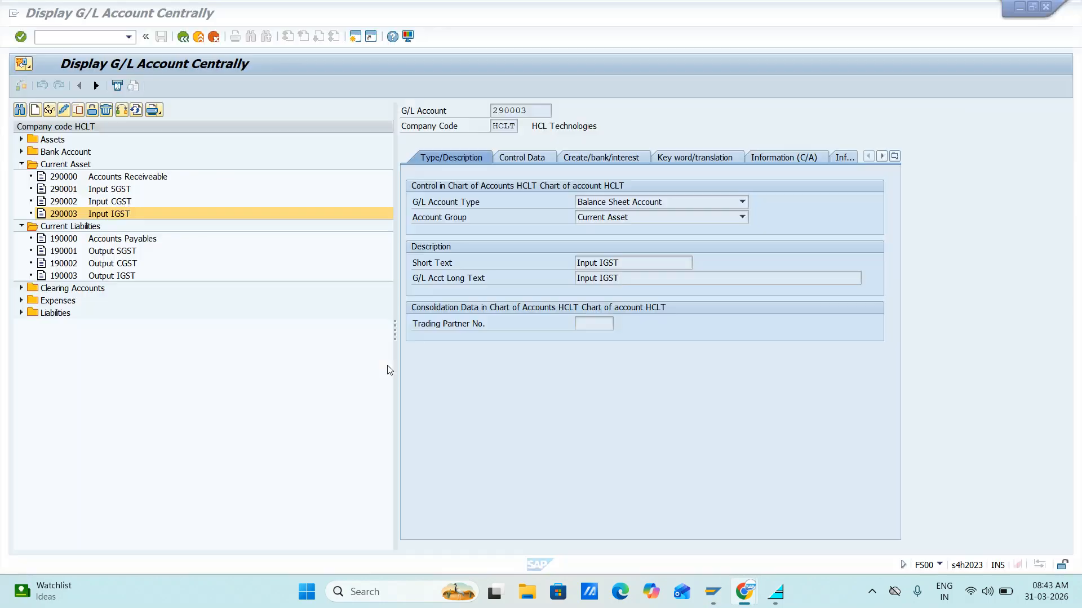
key("alt+Tab")
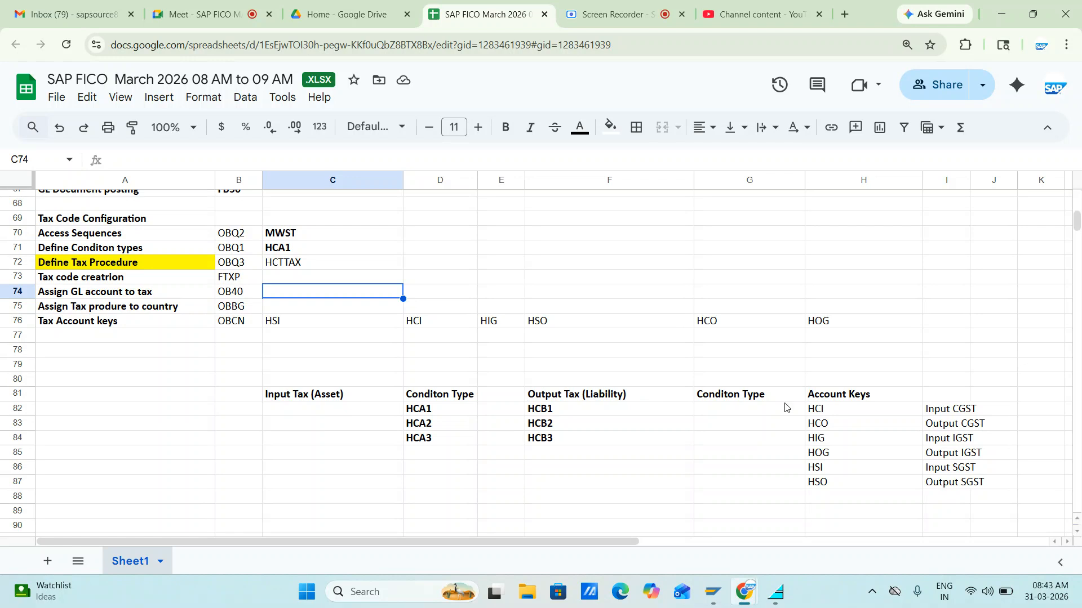
Step: Widen column I and record the CGST G/L accounts in column J: 290002 for Input CGST and 190002 for Output CGST
left_click(997, 413)
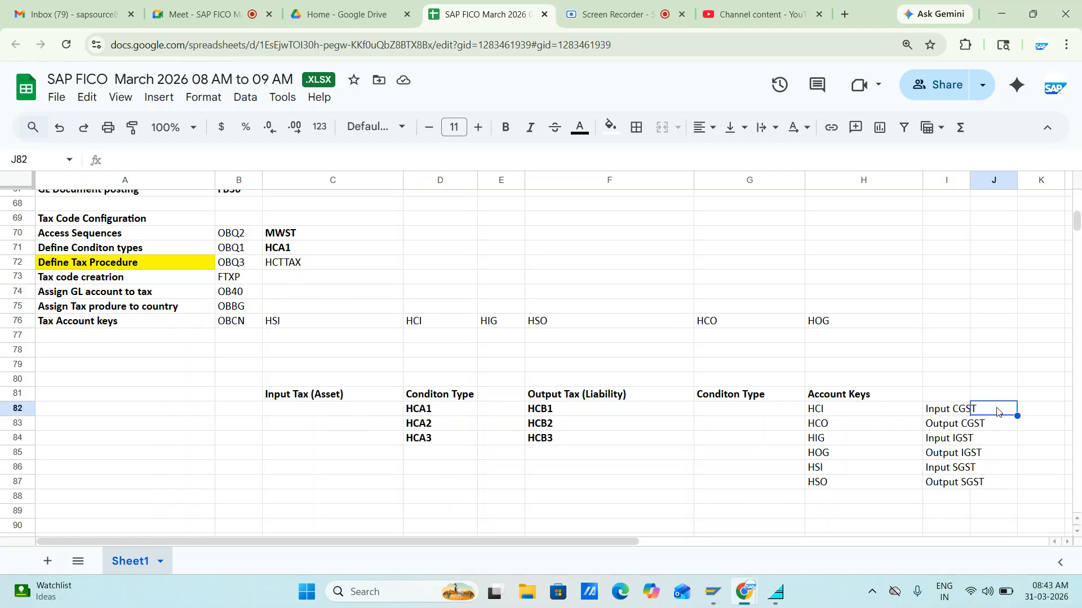
double_click(969, 179)
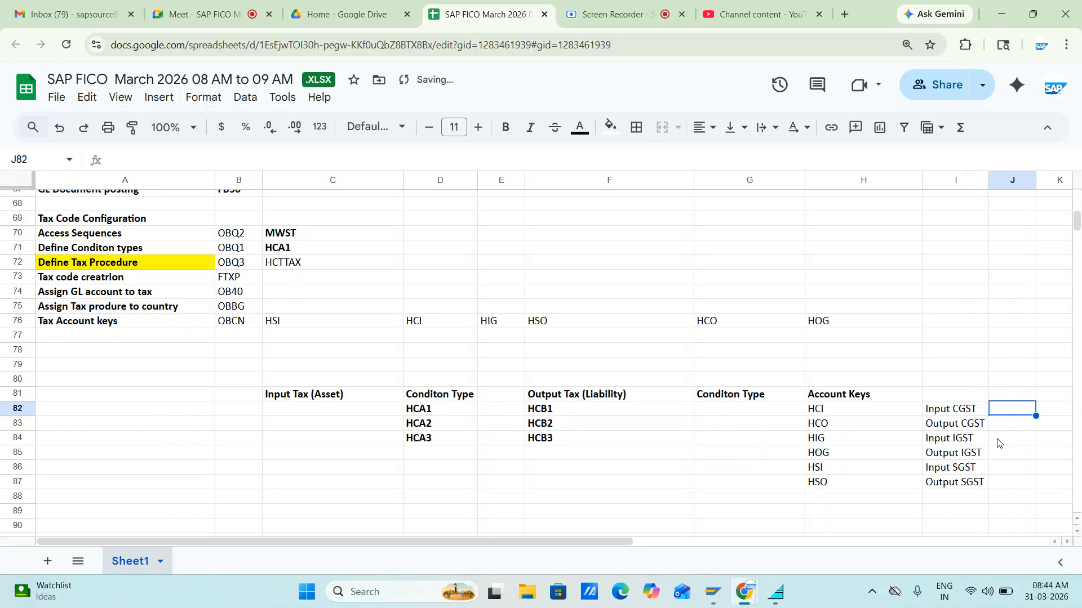
key("alt+Tab")
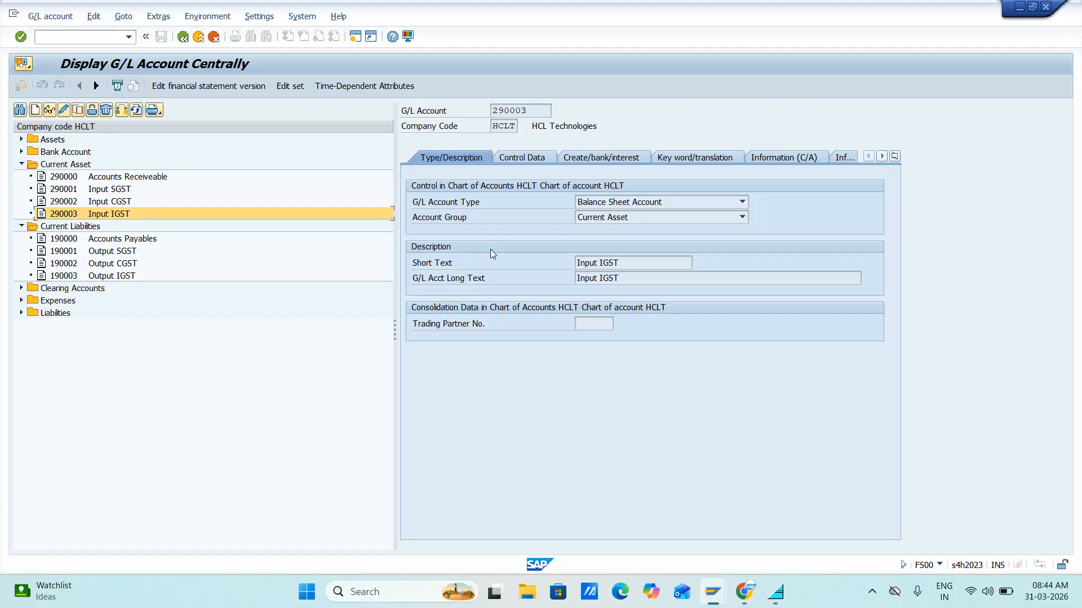
key("alt+Tab")
key("alt+Tab")
key("alt+Tab")
type("290002")
key("Return")
key("alt+Tab")
key("alt+Tab")
type("190002")
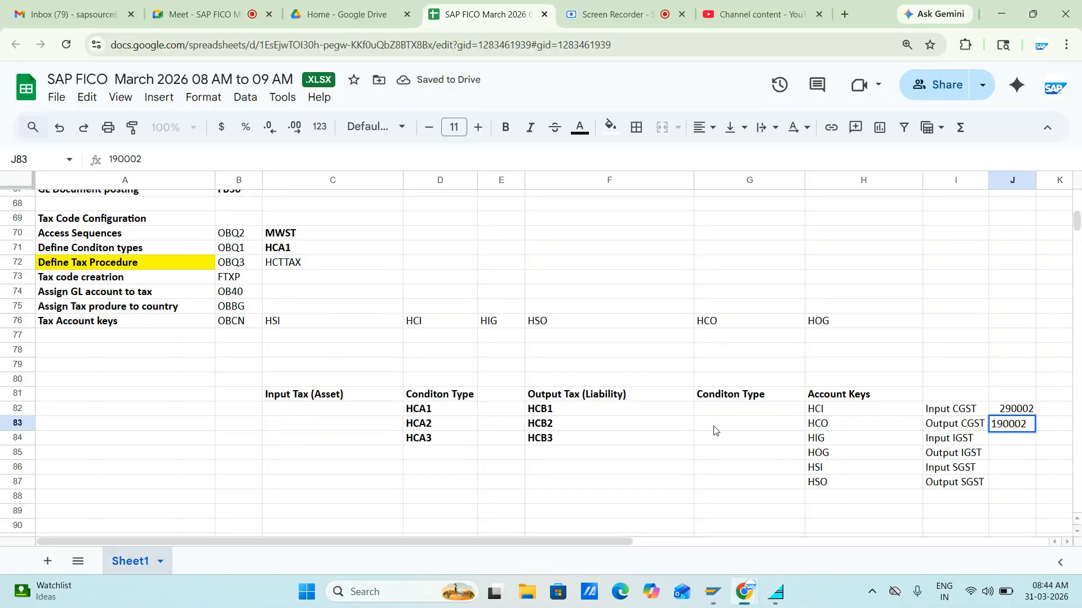
key("Return")
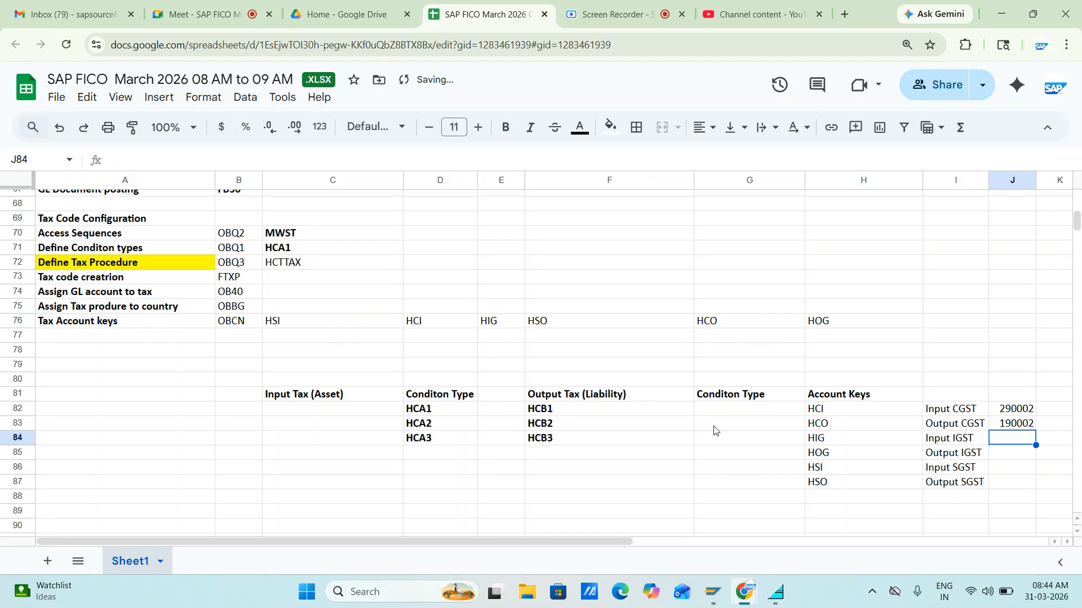
Step: Record the IGST G/L accounts in column J: 290003 for Input IGST and 190003 for Output IGST
key("alt+Tab")
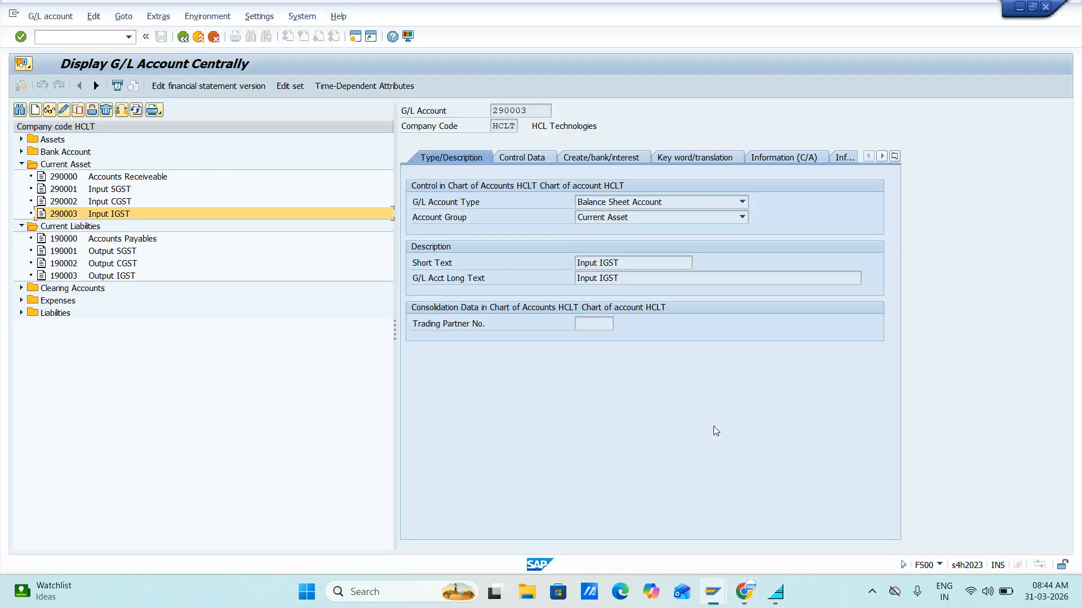
key("alt+Tab")
type("2")
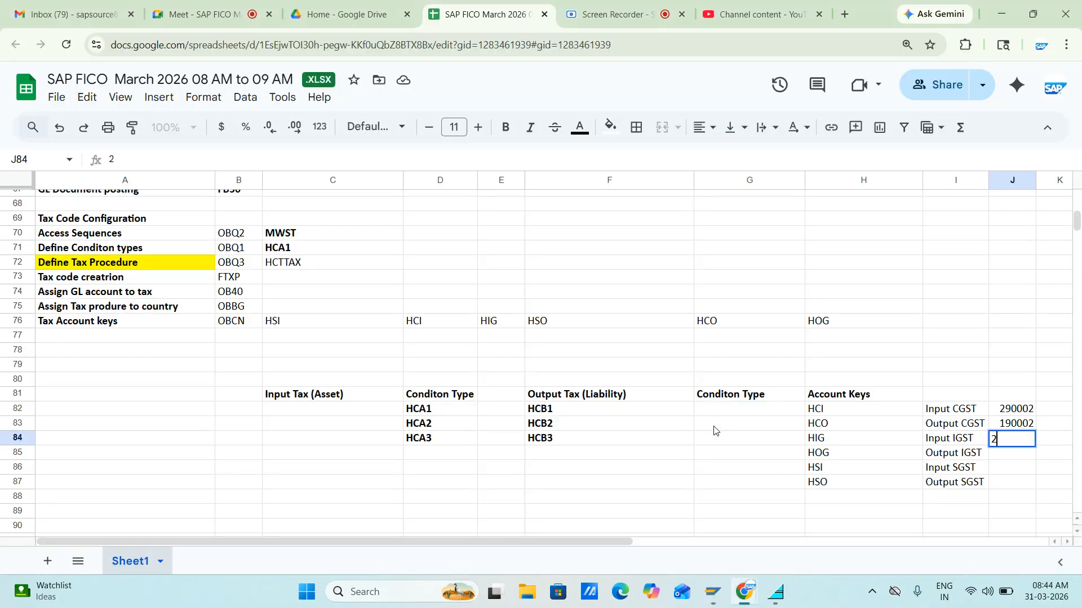
type("90003")
key("Return")
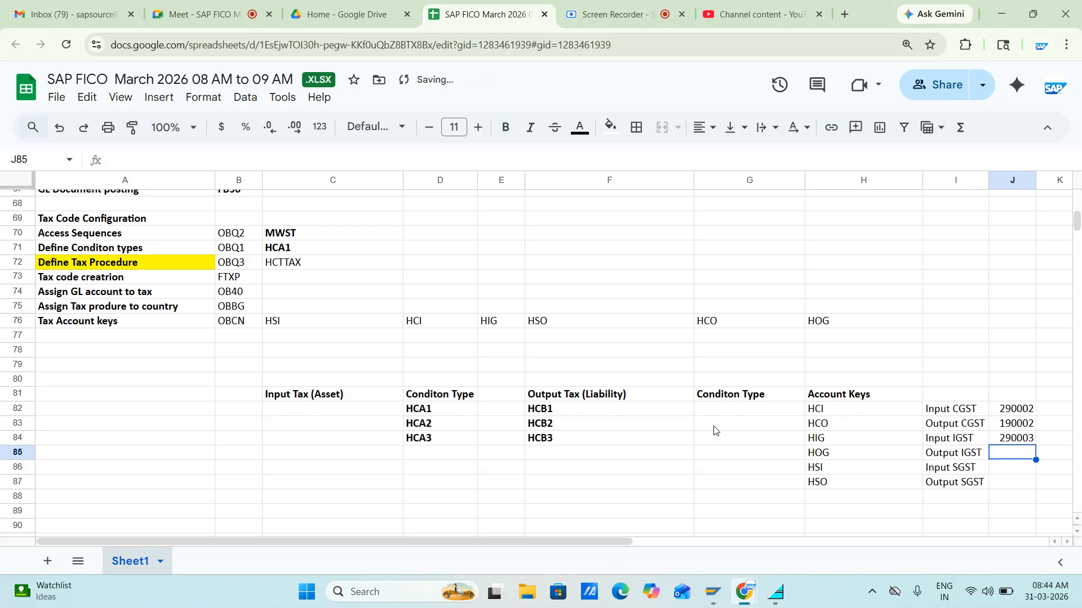
type("190003")
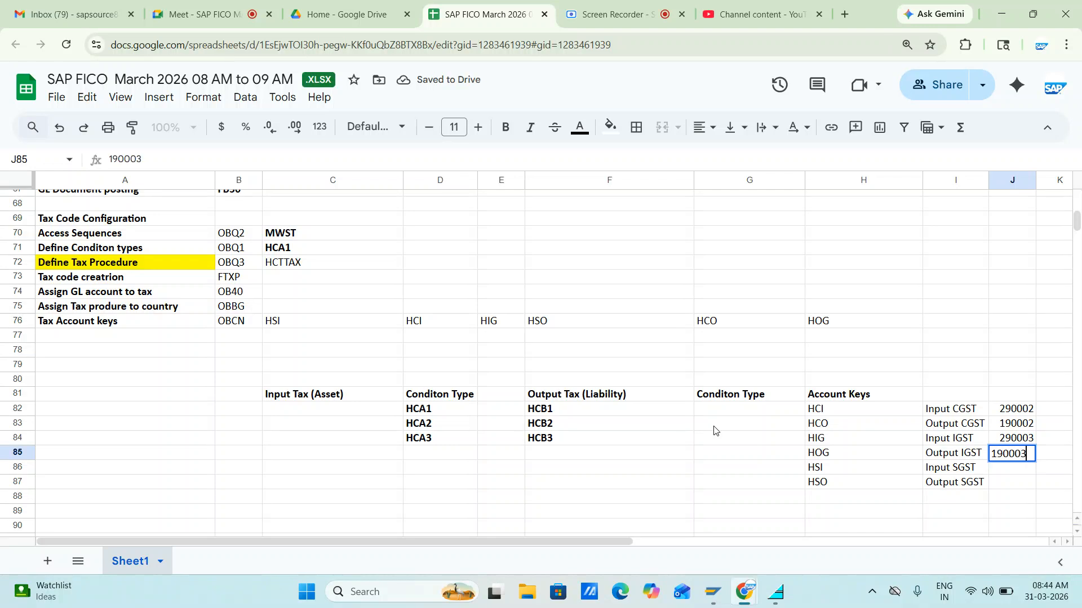
key("Return")
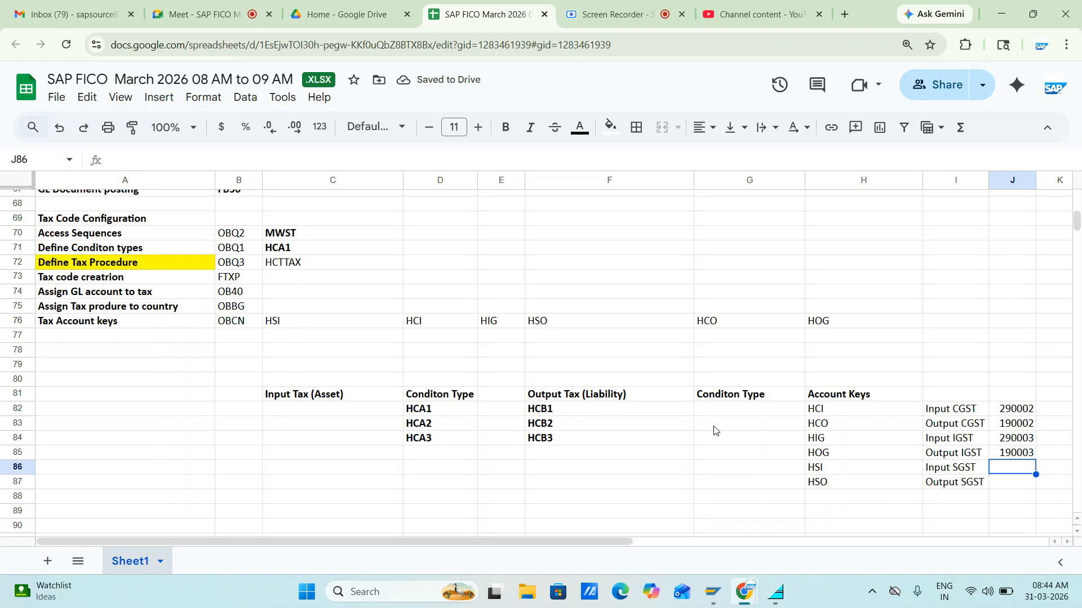
Step: Record the SGST G/L accounts in column J: 290001 for Input SGST and 190001 for Output SGST
type("29")
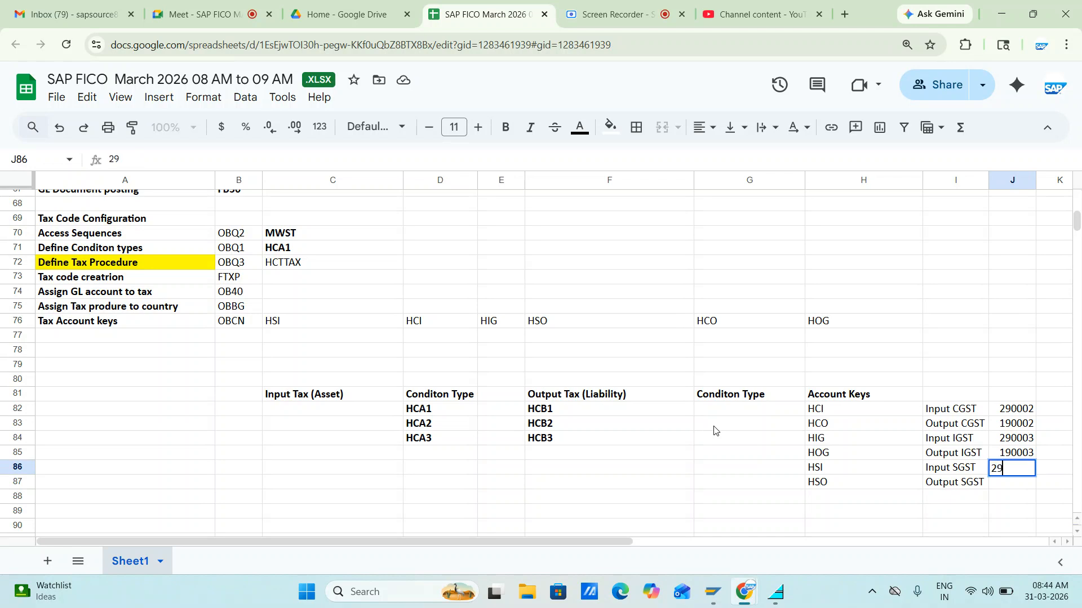
type("0001")
key("Return")
type("190001")
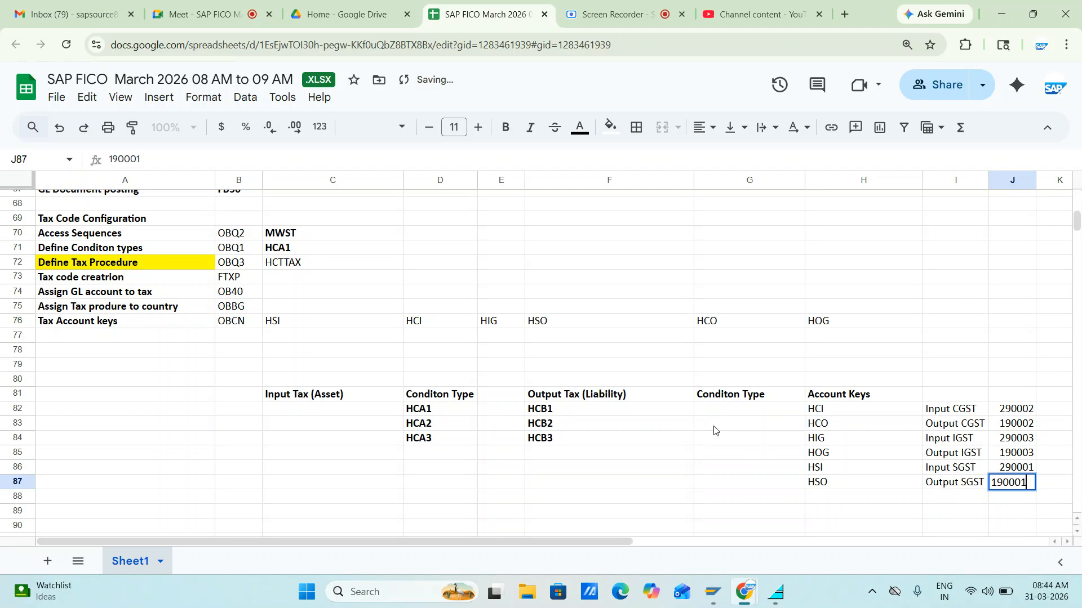
key("alt+Tab")
key("alt+Tab")
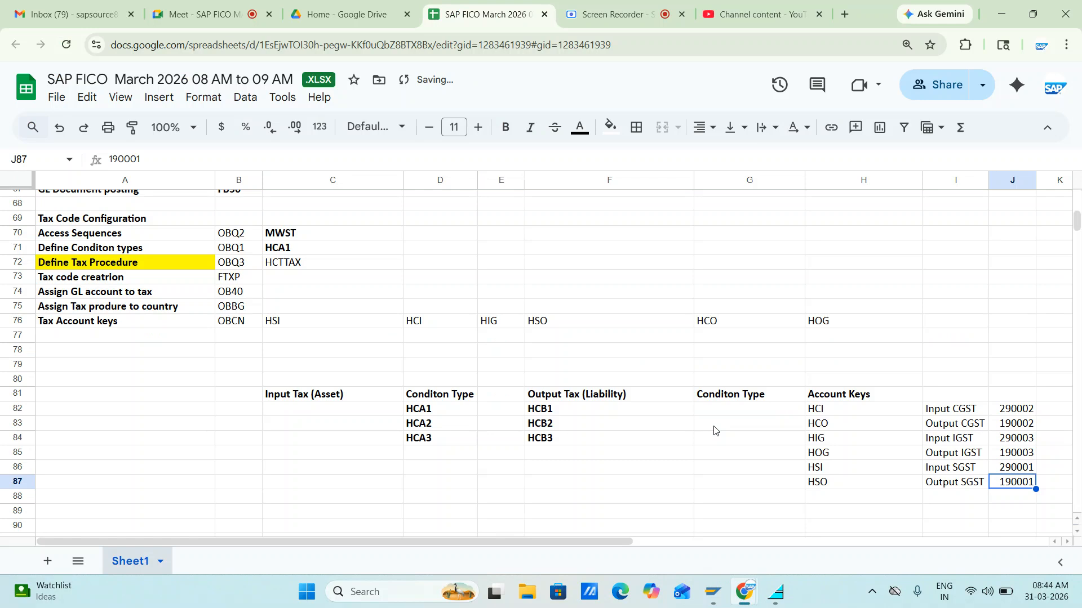
Step: Move the tax code creation entry with its FTXP code from row 73 to row 77, below Tax Account keys
left_click(341, 410)
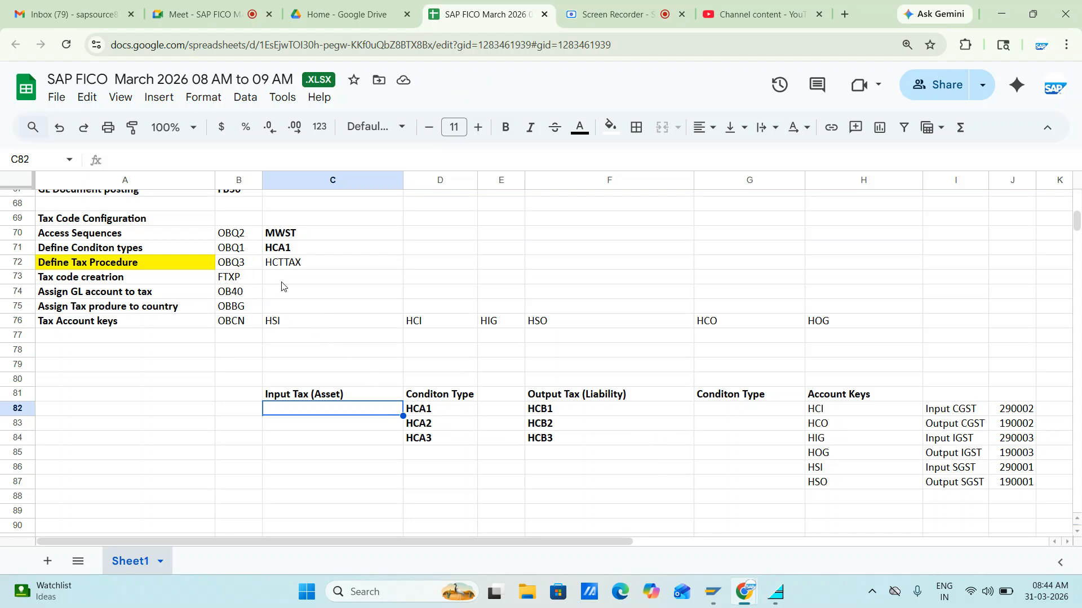
left_click(105, 280)
key("shift+Right")
key("ctrl+c")
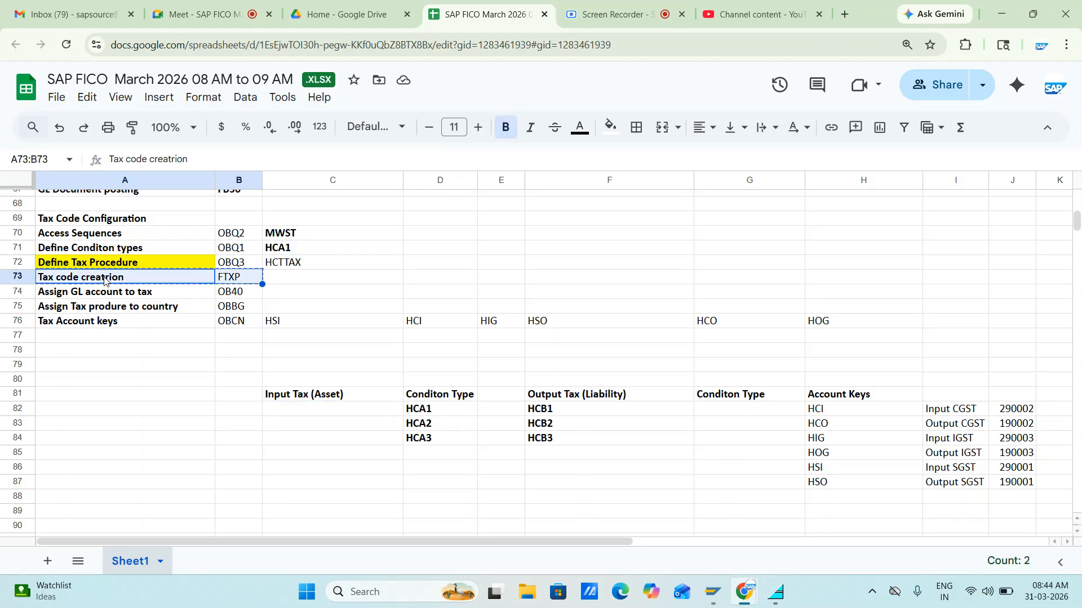
left_click(49, 341)
key("ctrl+v")
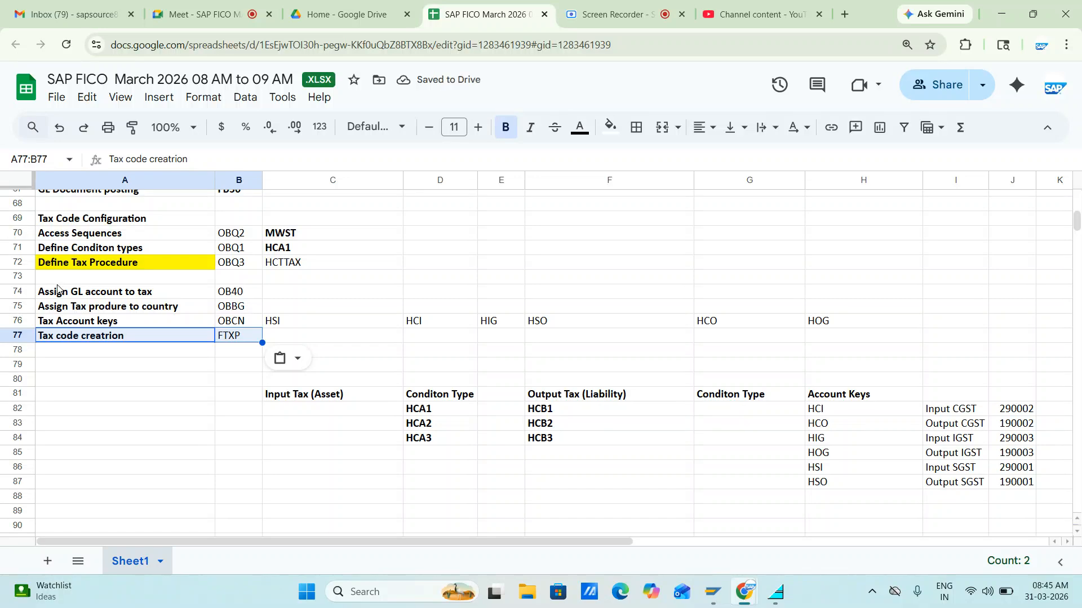
Step: Switch to SAP and open transaction OB40 for assigning G/L accounts to the tax account keys
key("alt+Tab")
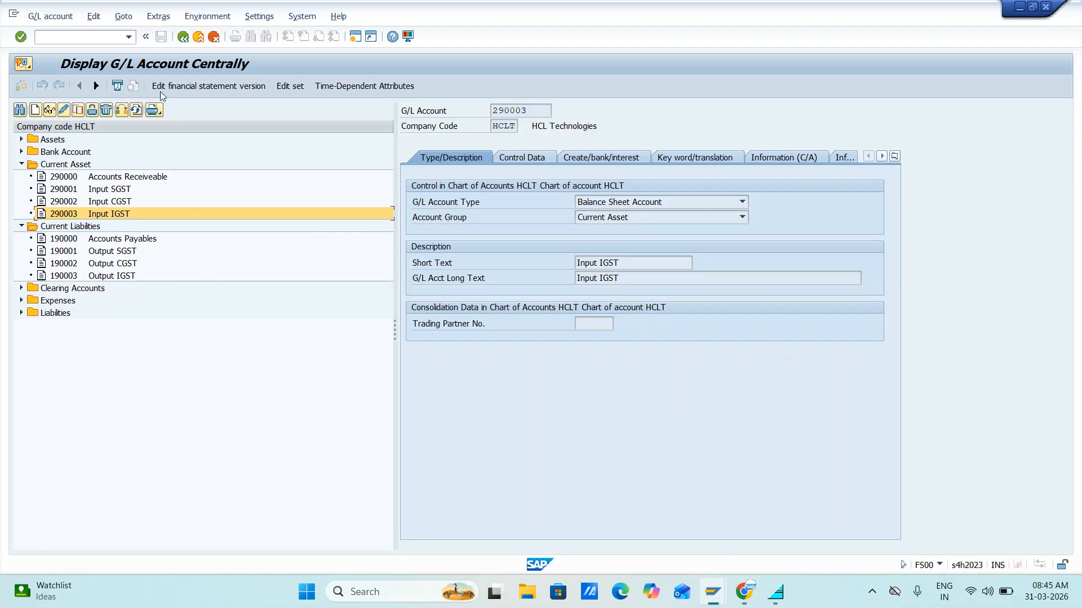
key("alt+Tab")
key("alt+Tab")
key("alt+Tab")
type("on40")
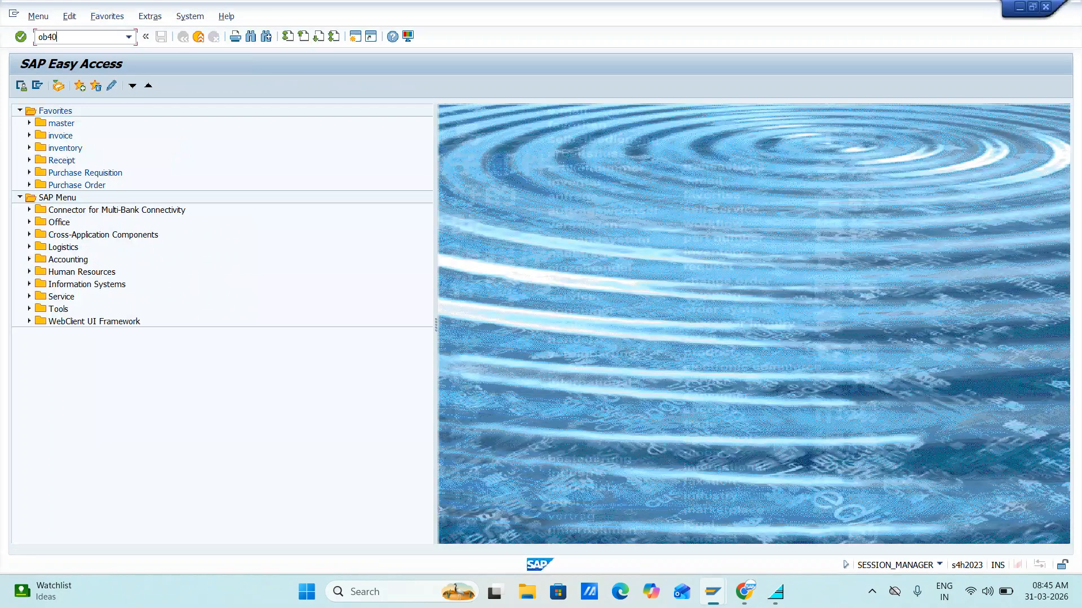
key("Return")
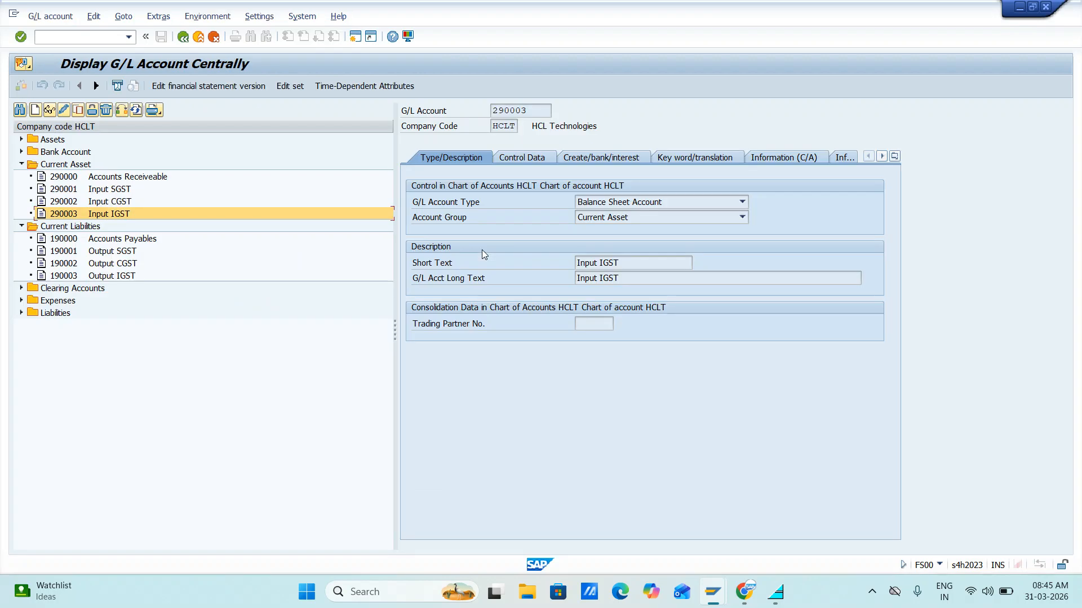
key("alt+Tab")
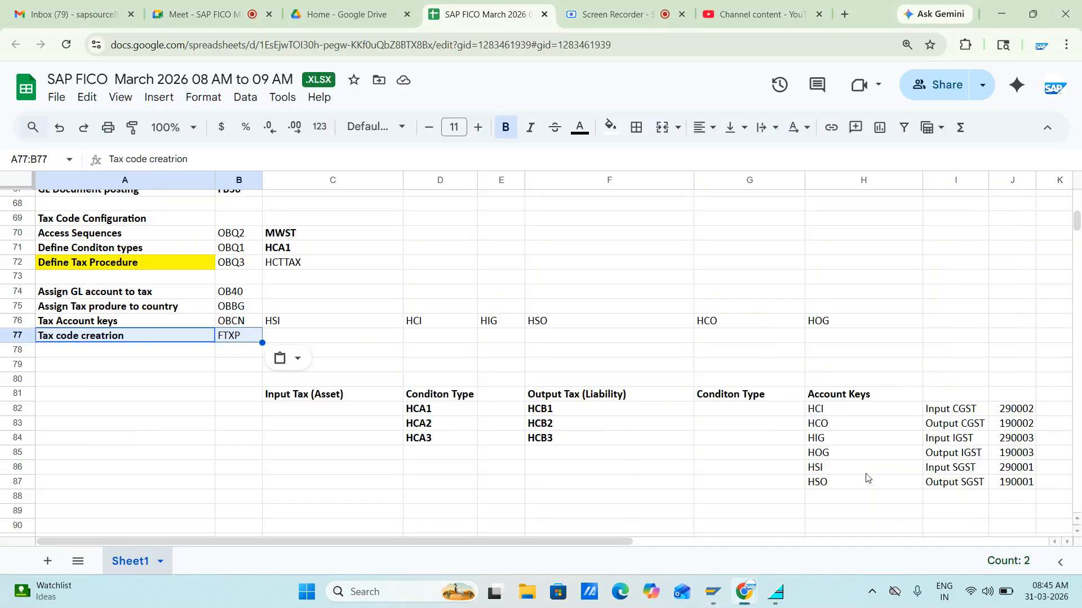
key("alt+Tab")
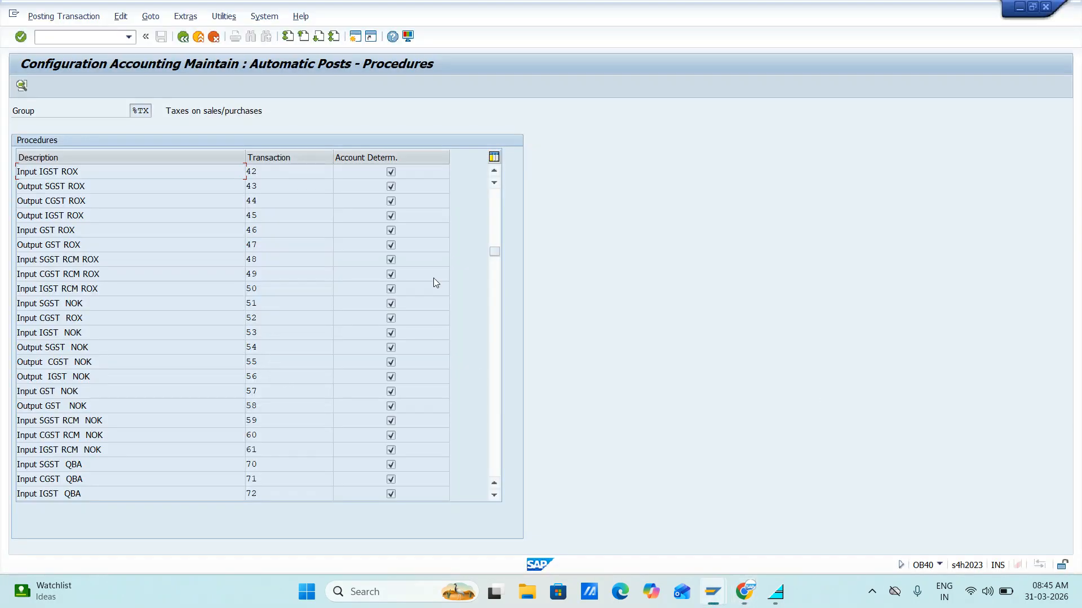
Step: Open the HCI Input CGST procedure for chart of accounts HCLT and save its account determination rules
left_click_drag(494, 254, 492, 296)
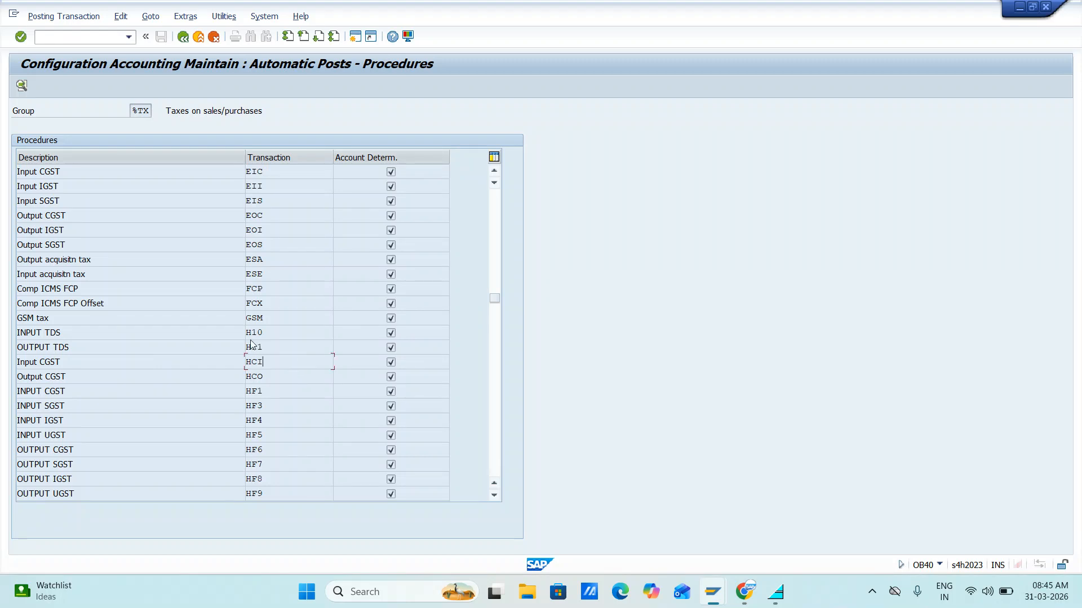
left_click(21, 85)
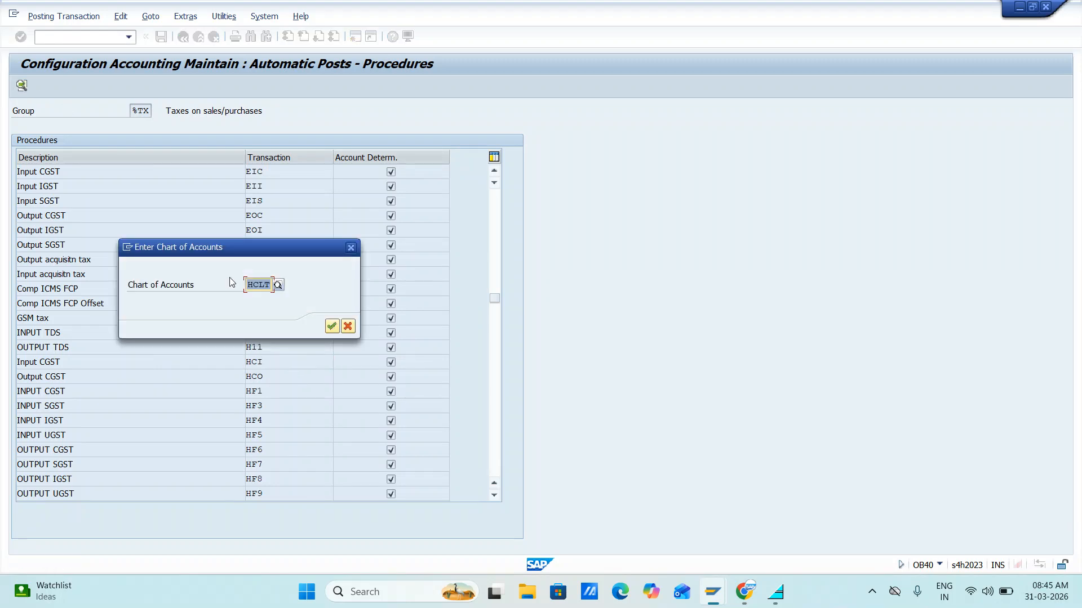
left_click(331, 326)
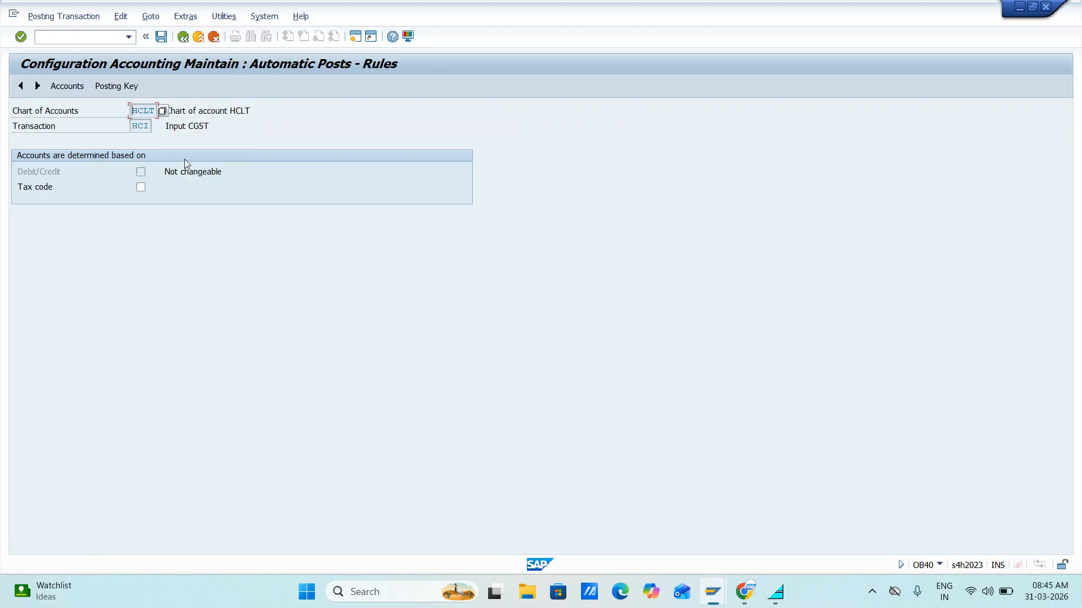
left_click(115, 86)
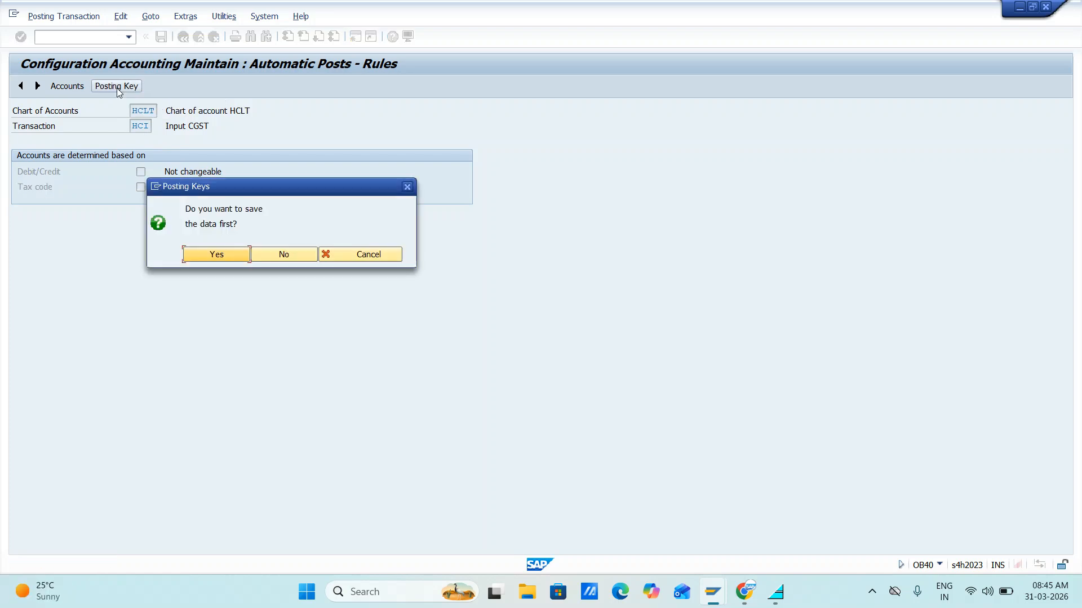
left_click(209, 256)
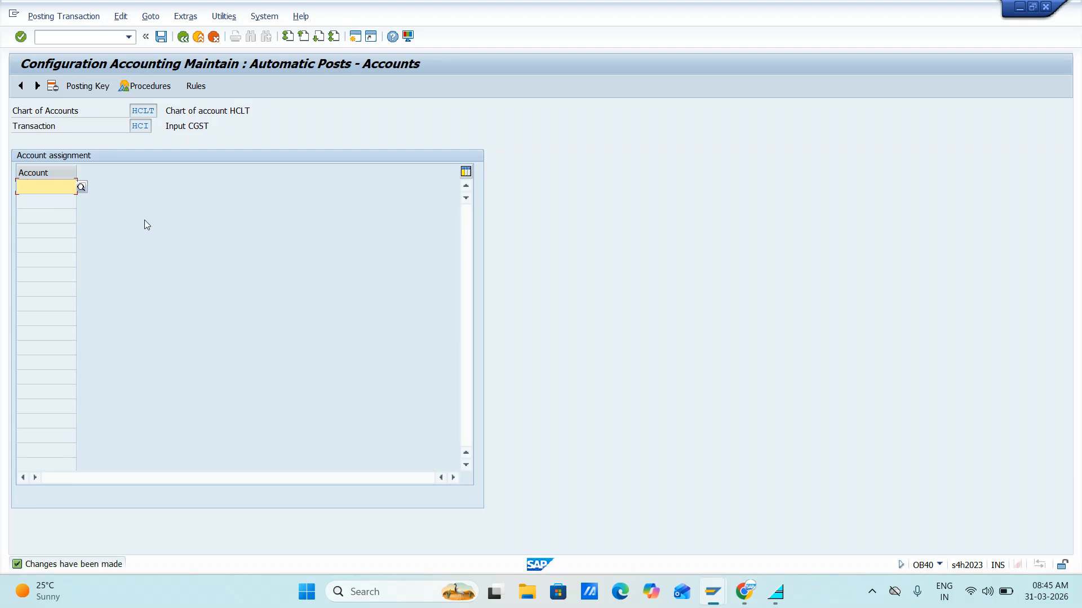
Step: Try to assign G/L account 290002, copied from the Google Sheets list, to the HCI Input CGST key
key("alt+Tab")
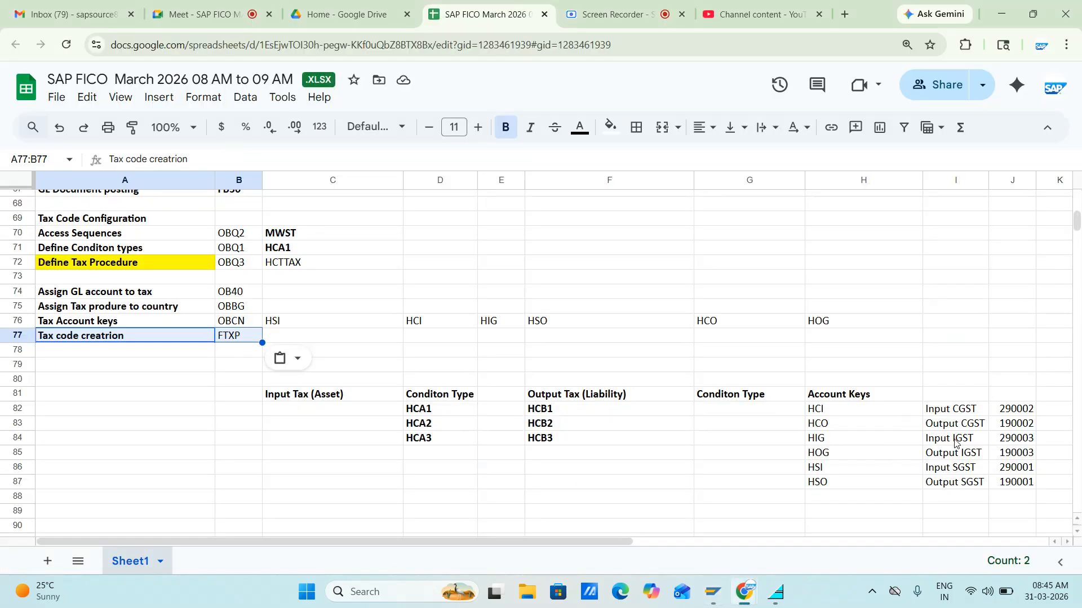
left_click(938, 414)
key("Right")
key("ctrl+c")
key("alt+Tab")
key("ctrl+v")
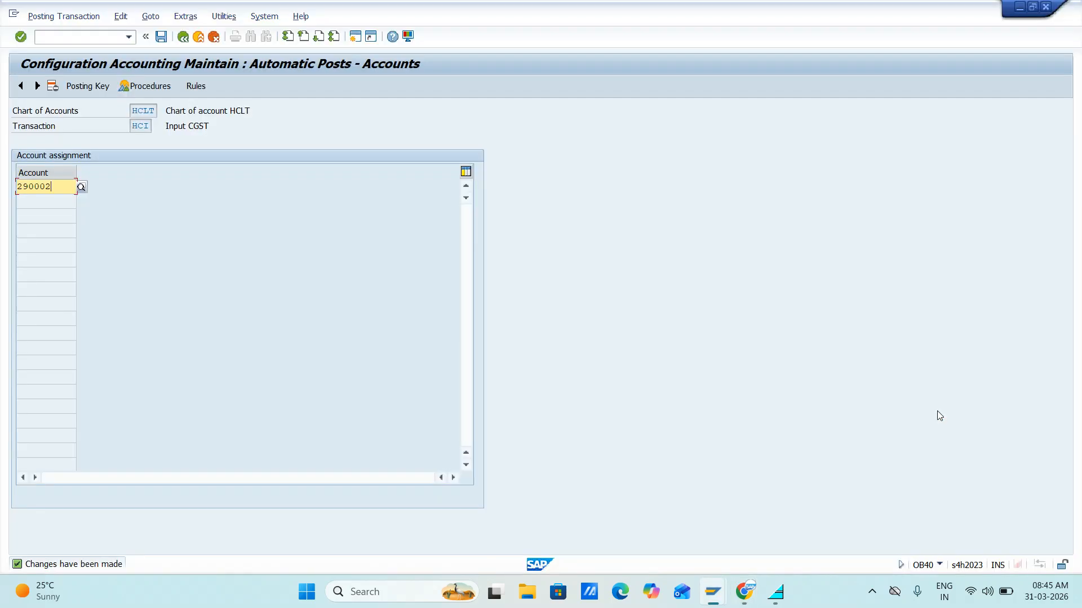
key("Return")
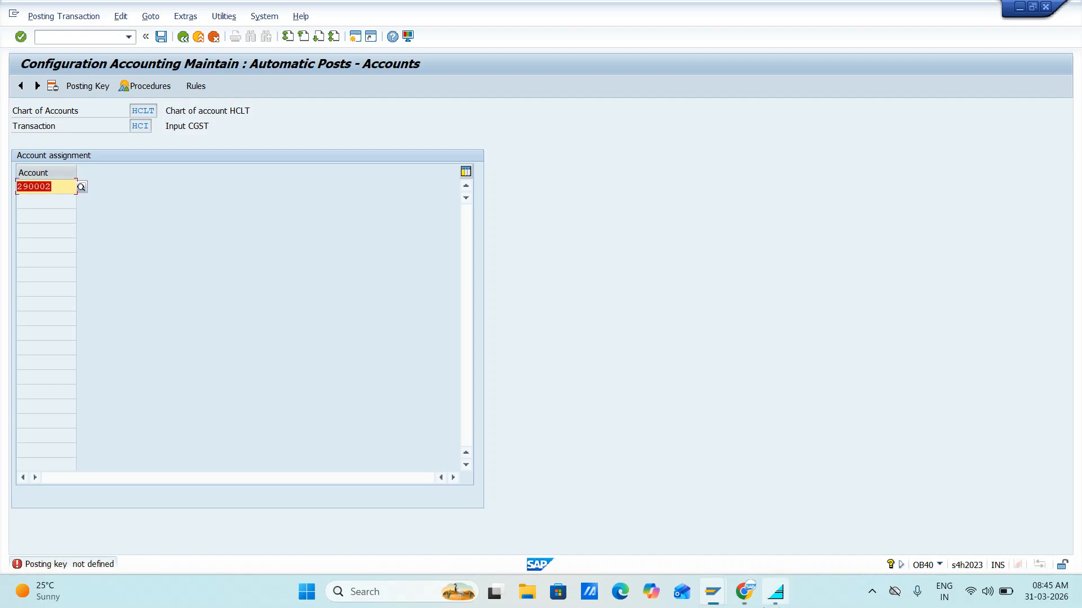
left_click(88, 88)
key("BackSpace")
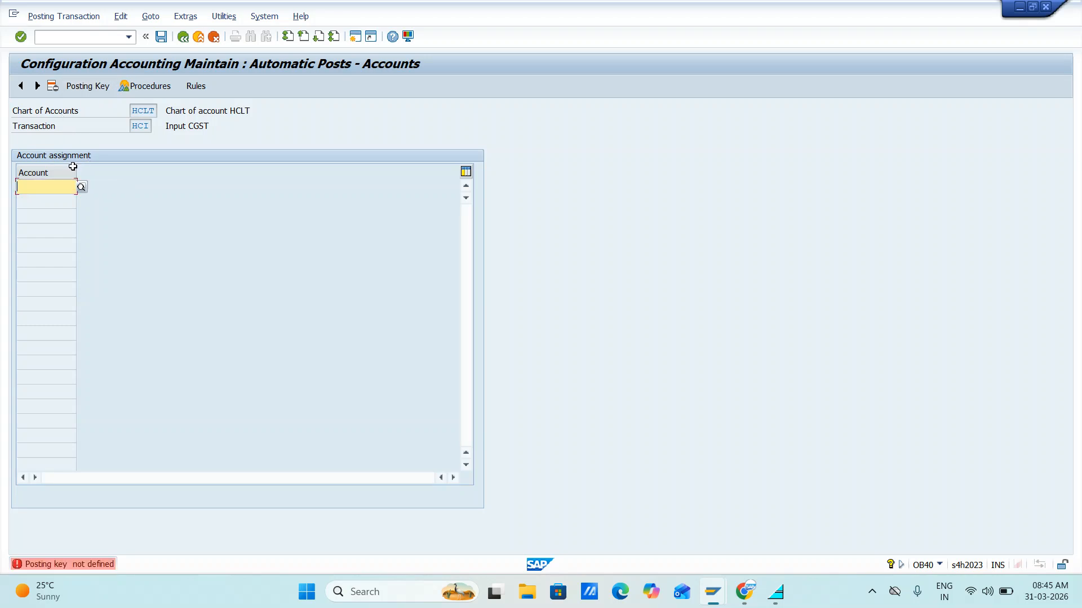
Step: Set the posting keys for transaction HCI Input CGST to debit 40 and credit 50
left_click(84, 85)
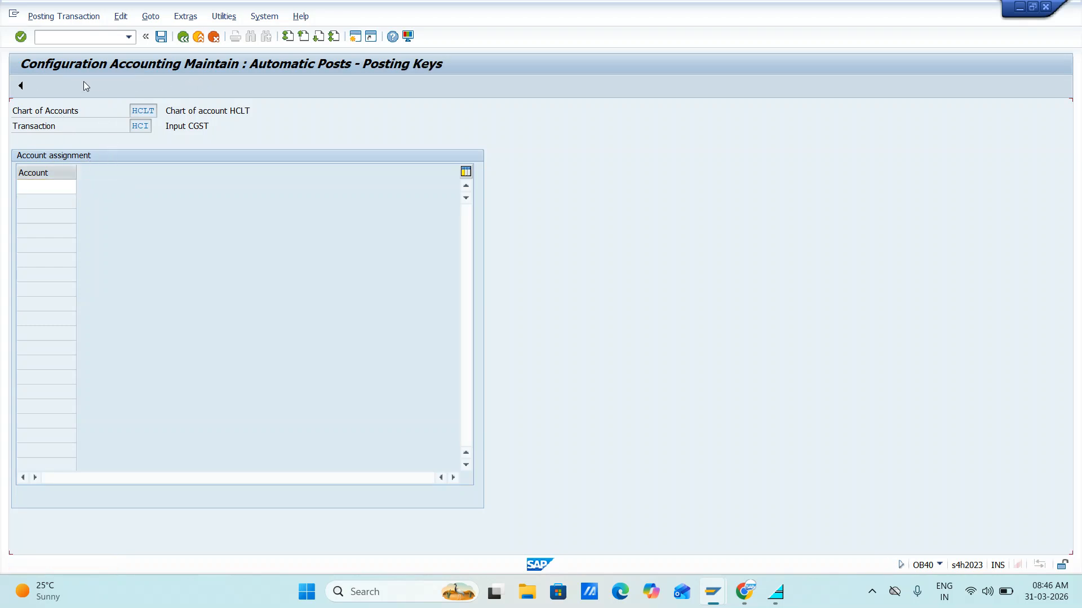
type("40")
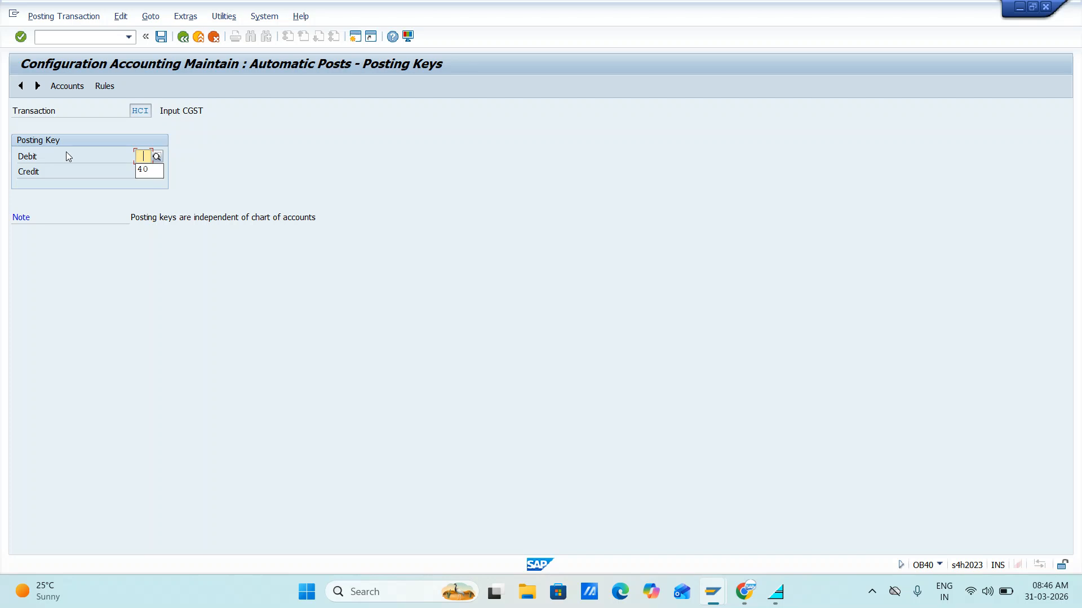
key("Tab")
type("50")
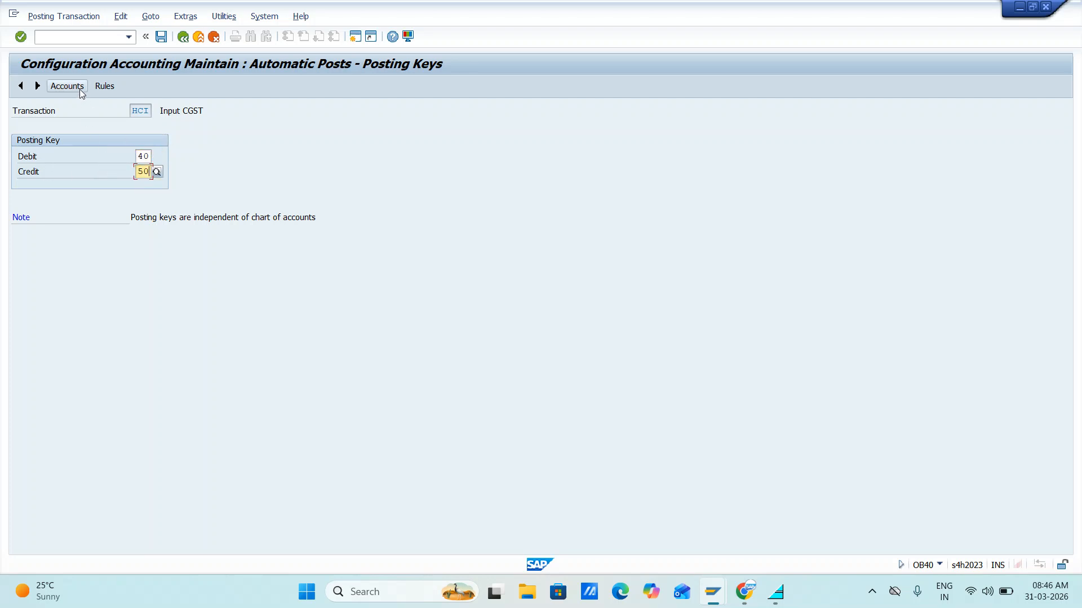
Step: Save the Input CGST (HCI) posting keys to the Org structure HCL customizing request
key("shift+Tab")
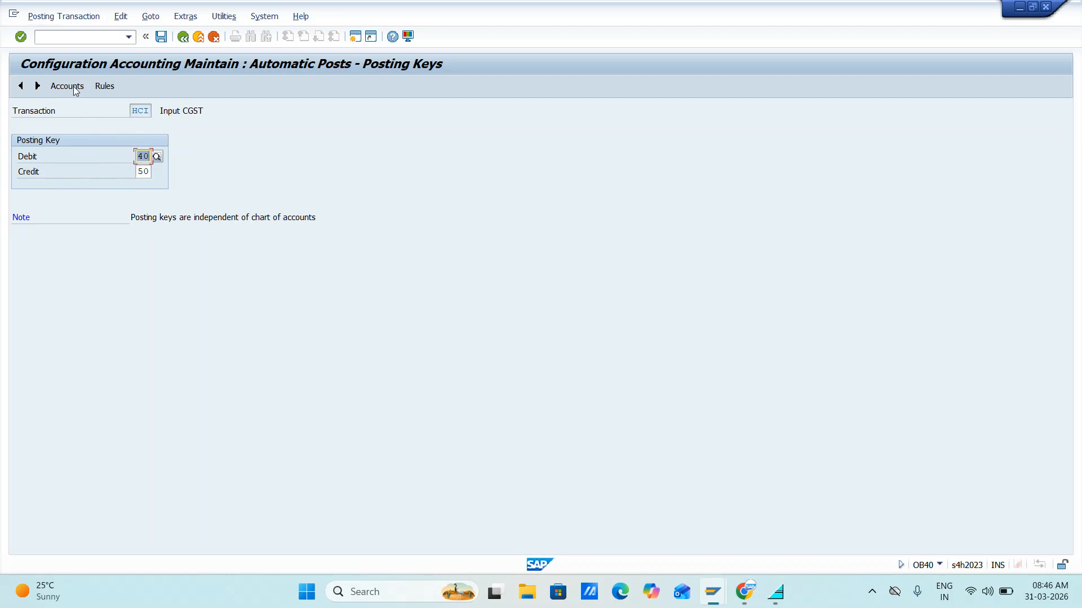
left_click(104, 86)
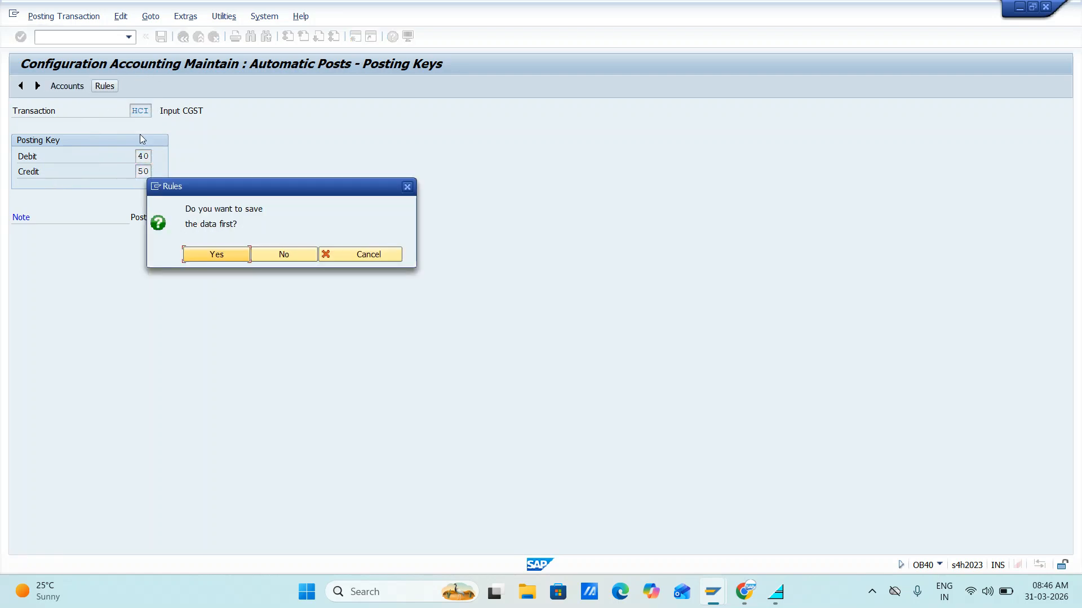
left_click(219, 251)
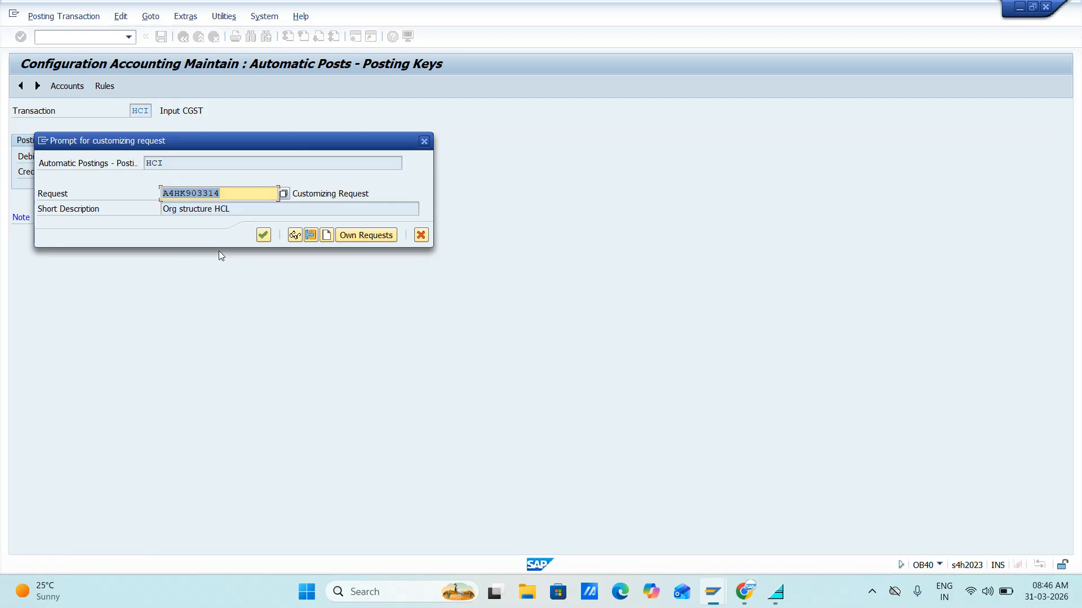
left_click(263, 235)
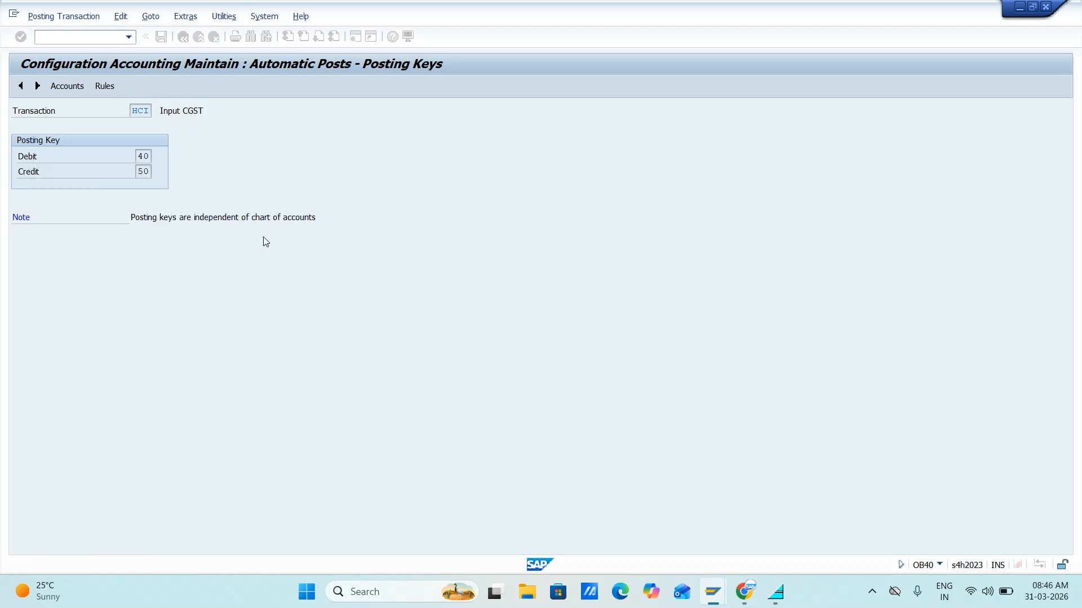
Step: Assign G/L account 290002 to Input CGST (HCI), save it to the Org structure HCL request, and return to the procedures list
left_click(77, 88)
left_click(70, 188)
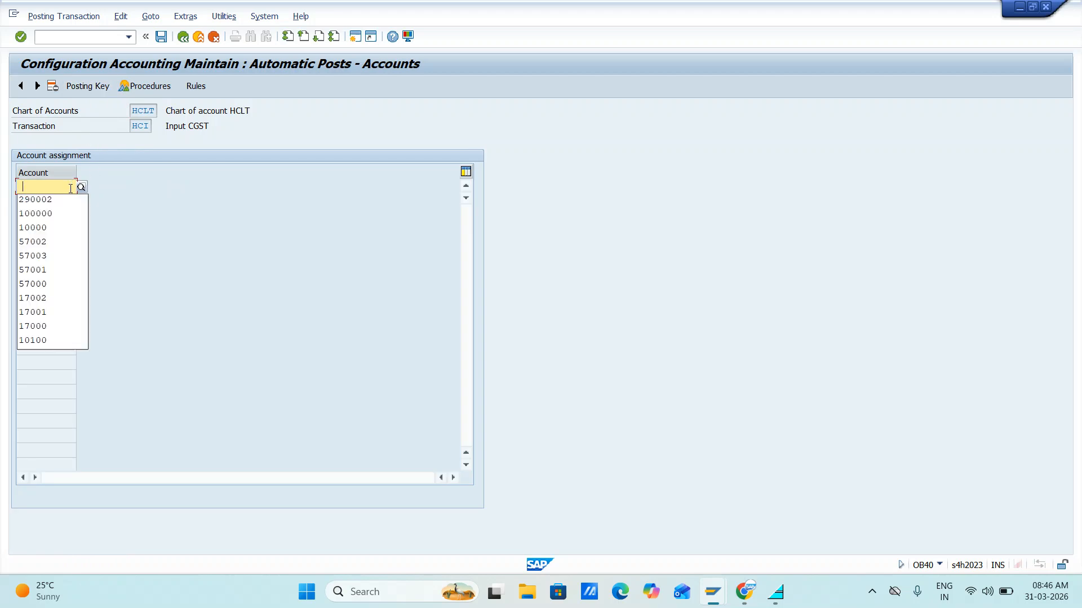
left_click(46, 202)
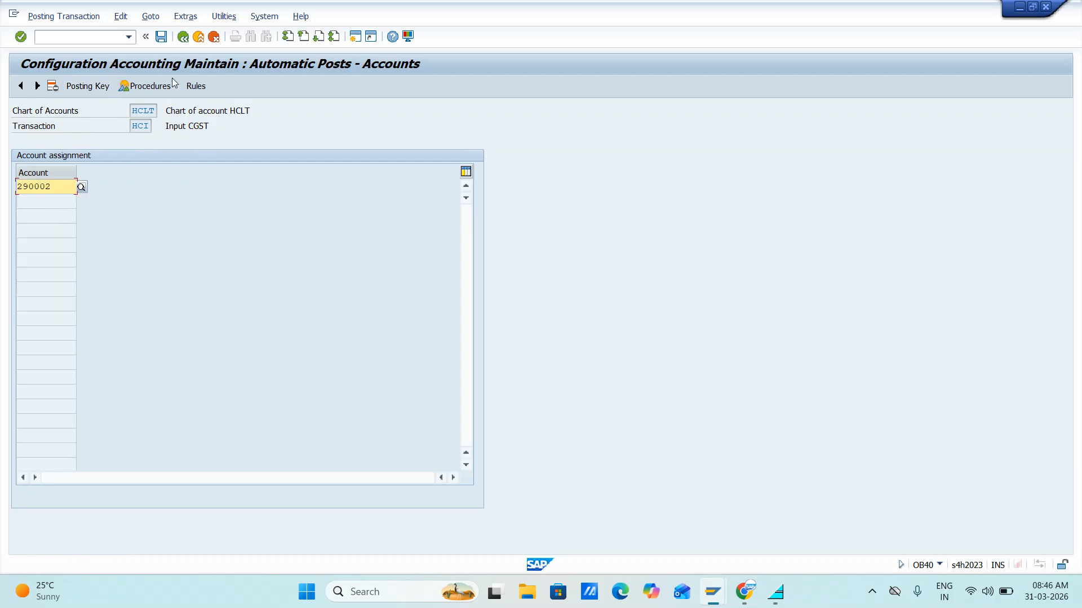
left_click(161, 37)
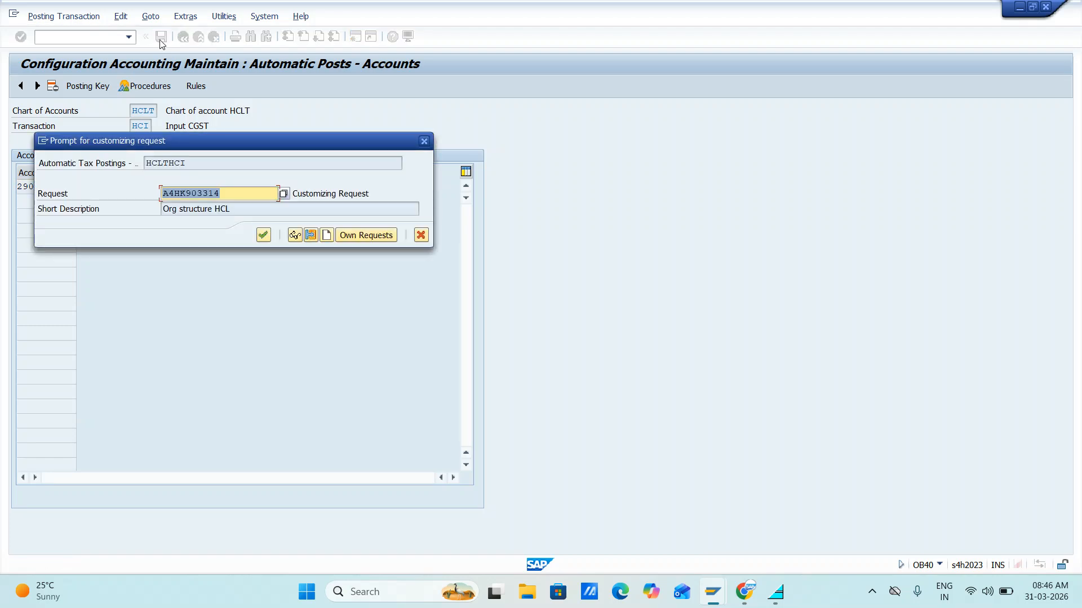
left_click(263, 235)
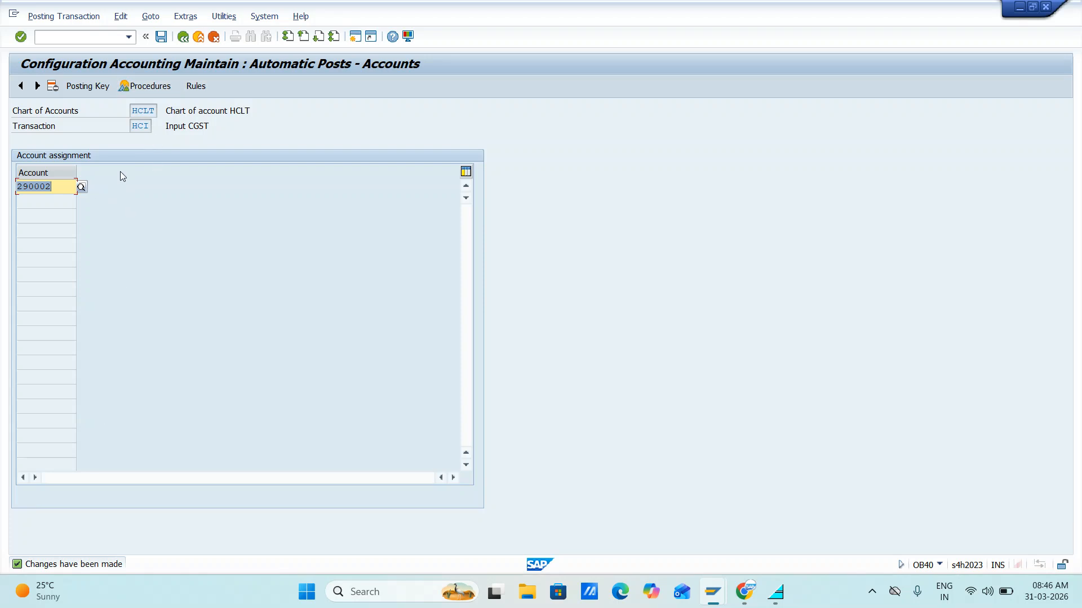
left_click(184, 39)
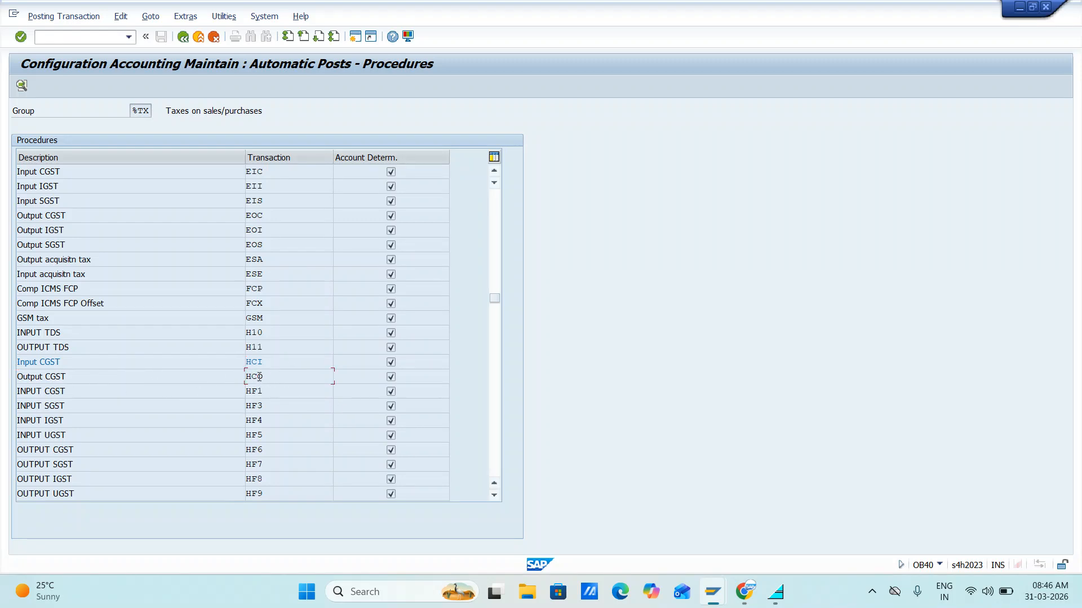
Step: Save the Output CGST (HCO) account rules without tax code dependency and go to its posting keys
left_click(22, 91)
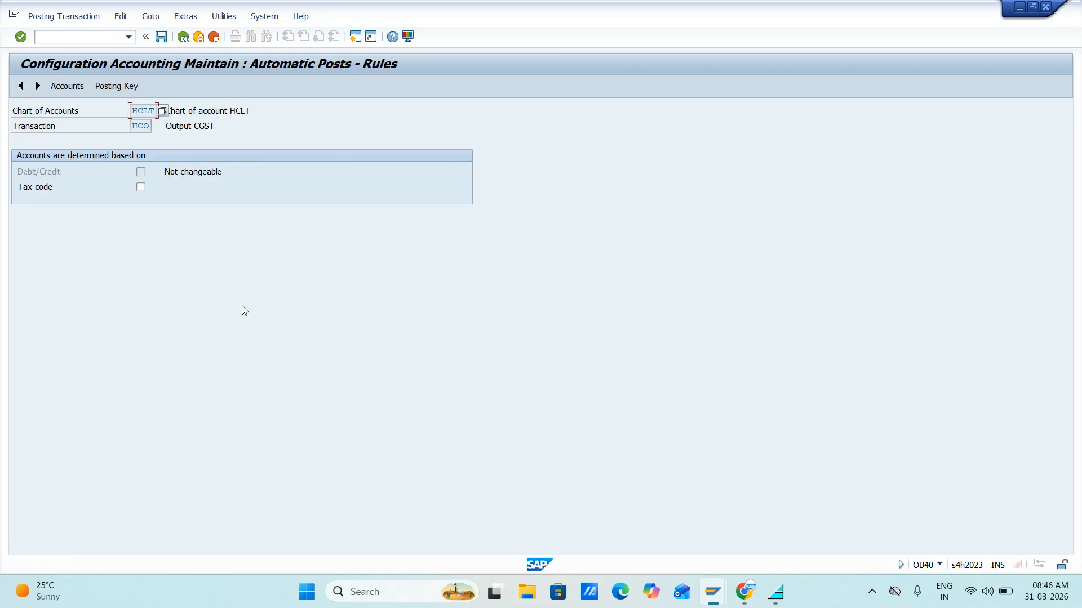
left_click(116, 86)
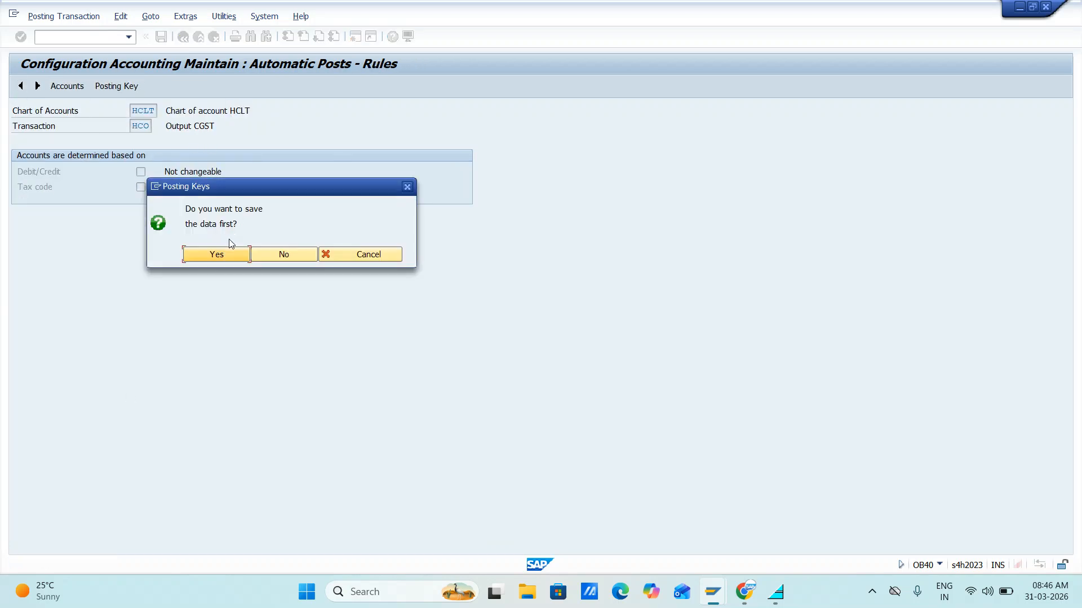
left_click(229, 259)
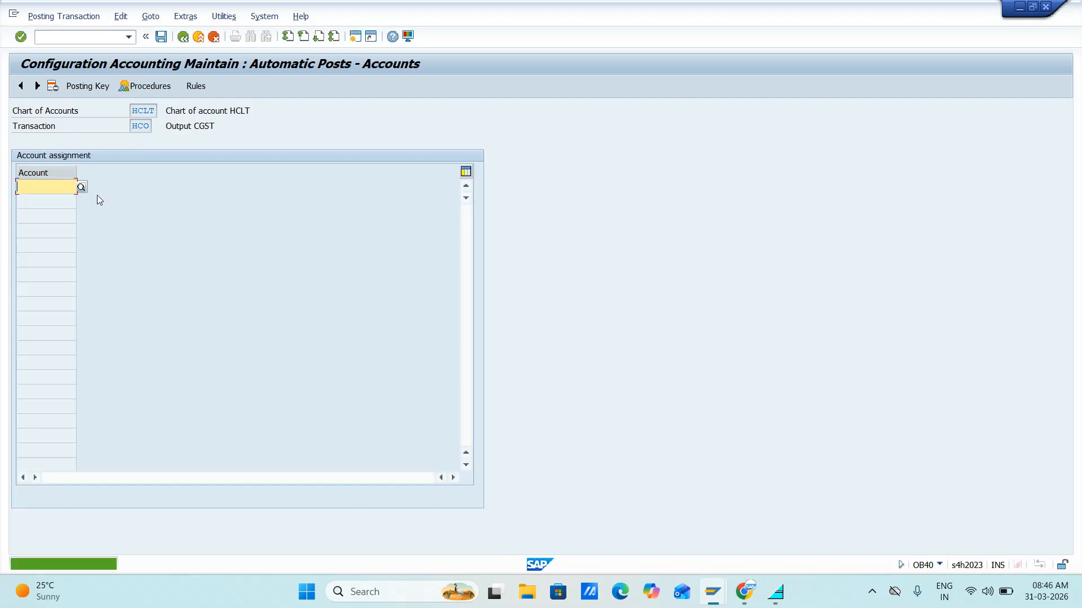
left_click(95, 86)
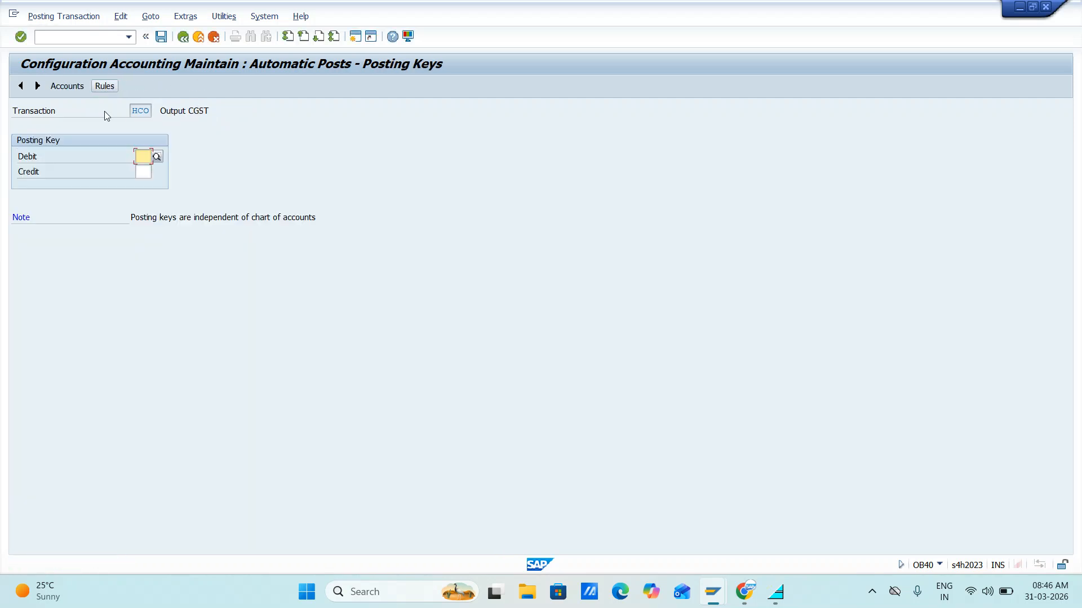
Step: Set the Output CGST posting keys to debit 40 and credit 50 and save them to the Org structure HCL request
left_click(142, 156)
left_click(139, 170)
left_click(141, 171)
type("50")
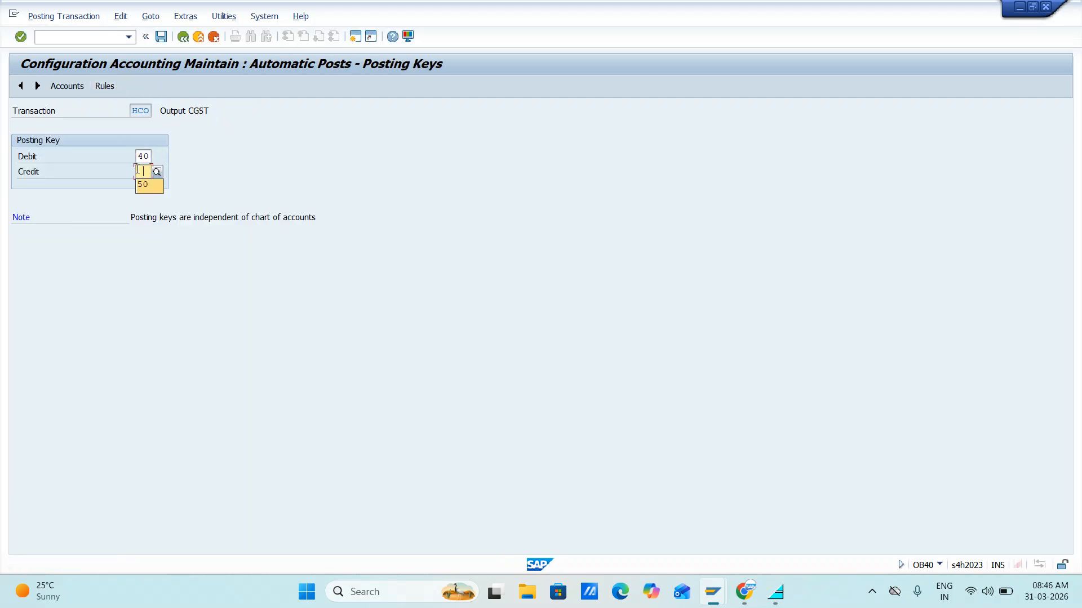
left_click(67, 85)
left_click(210, 253)
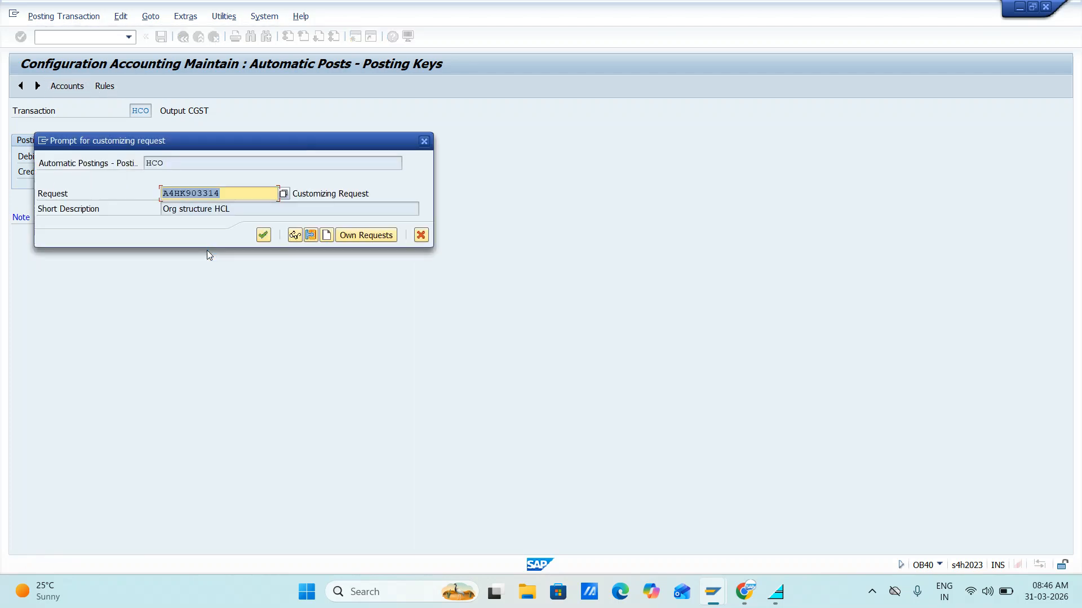
left_click(264, 236)
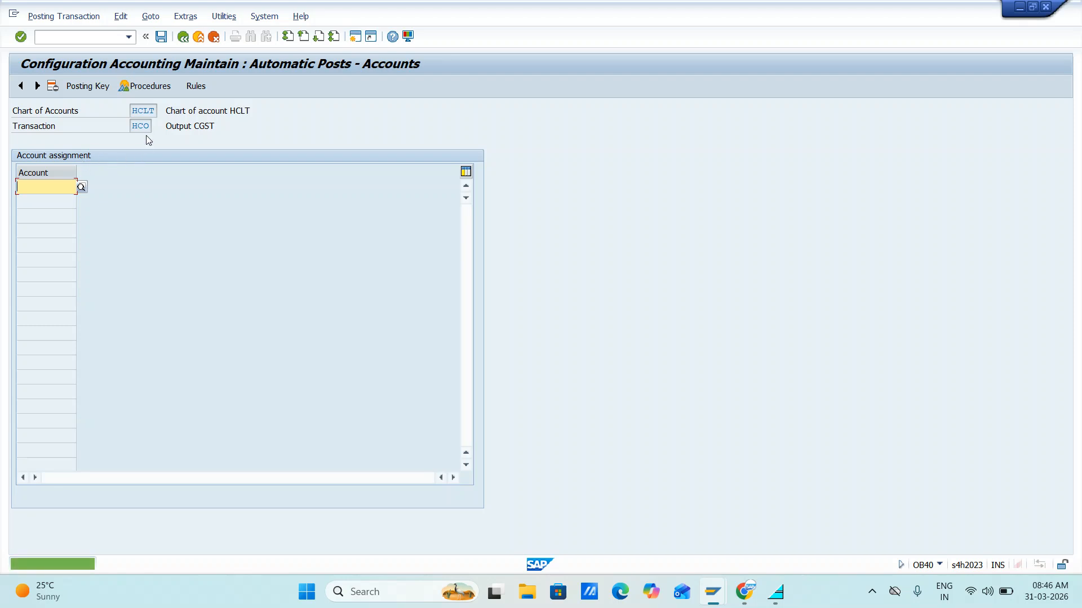
Step: Assign the Output CGST account 190002 from the planning spreadsheet to HCO in SAP and save it to the Org structure HCL request
key("alt+Tab")
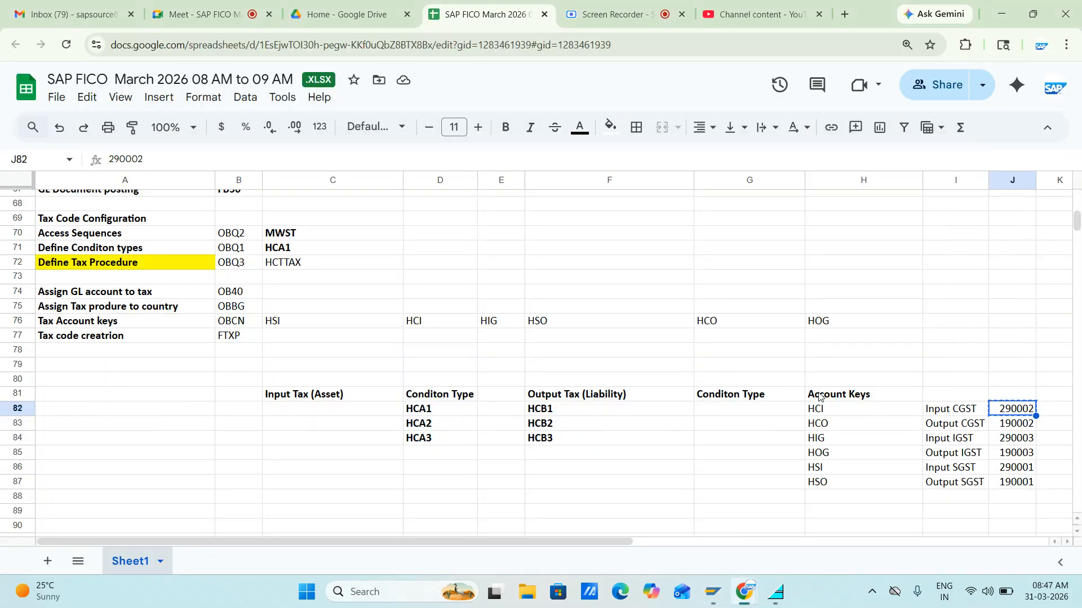
left_click(1009, 426)
key("alt+Tab")
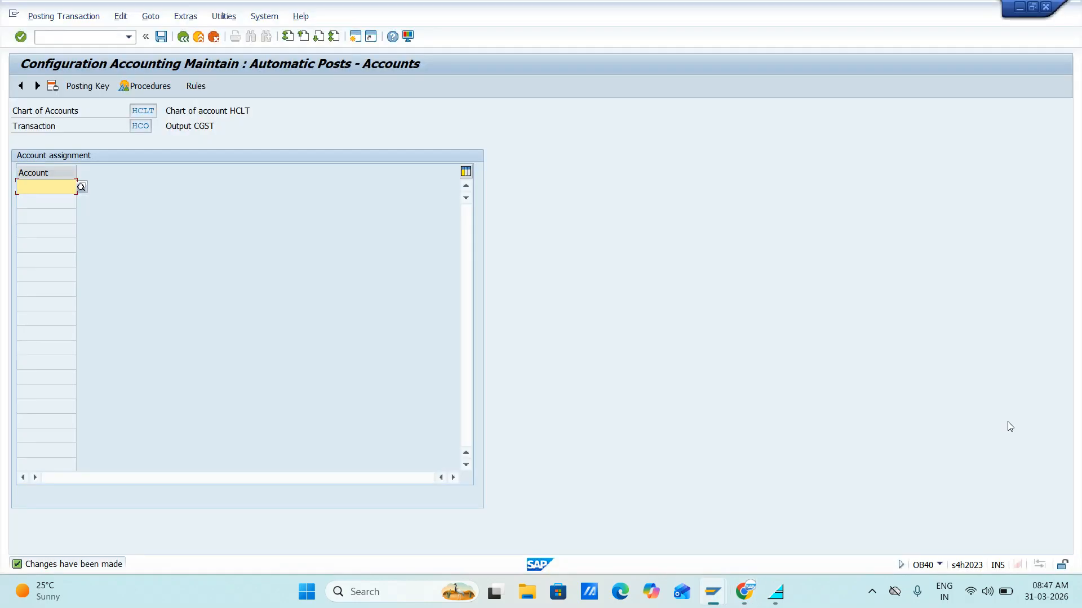
type("190002")
key("Return")
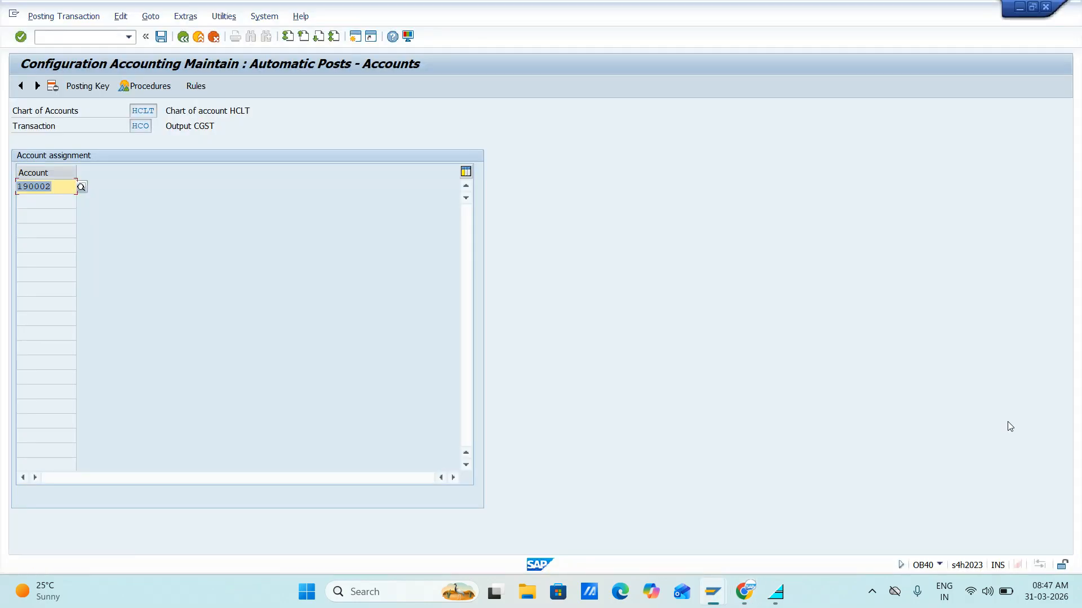
left_click(164, 38)
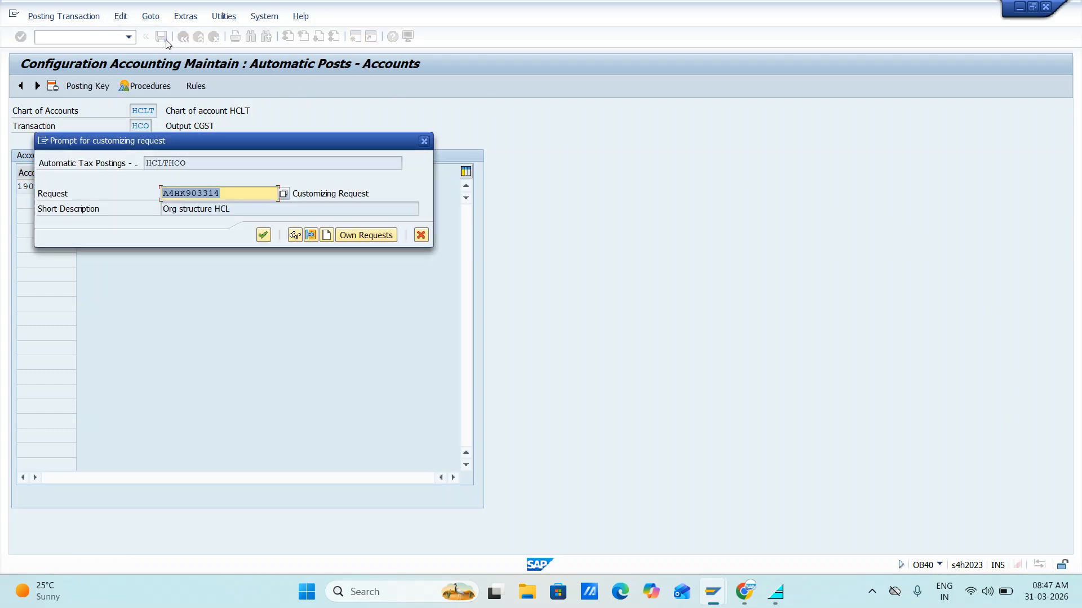
left_click(264, 234)
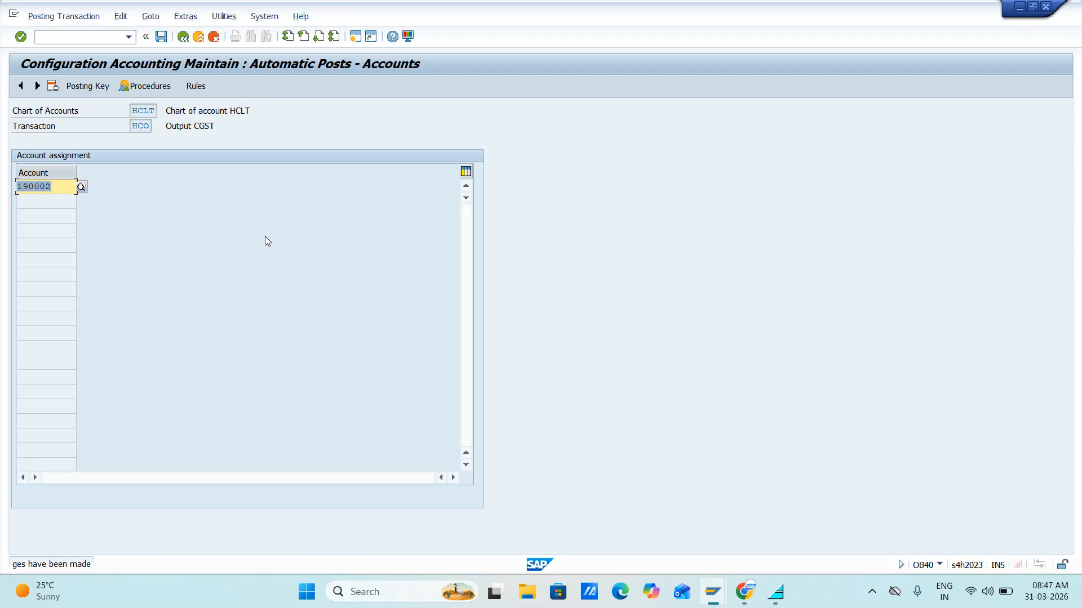
left_click(183, 37)
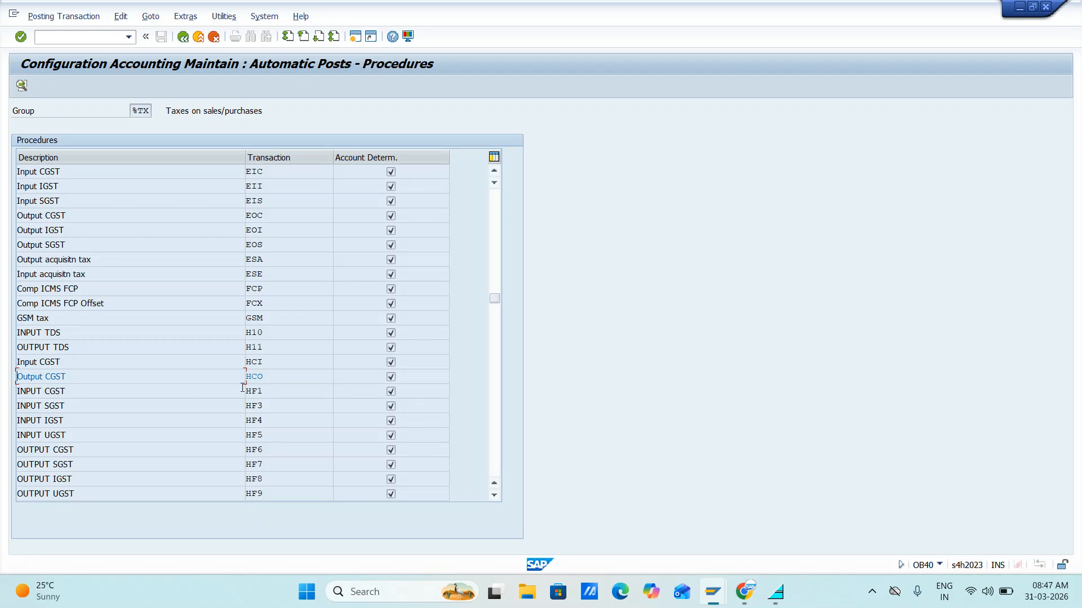
Step: In the Google Sheets planning sheet, fill the Input and Output CGST account cells J82:J83 with green
key("alt+Tab")
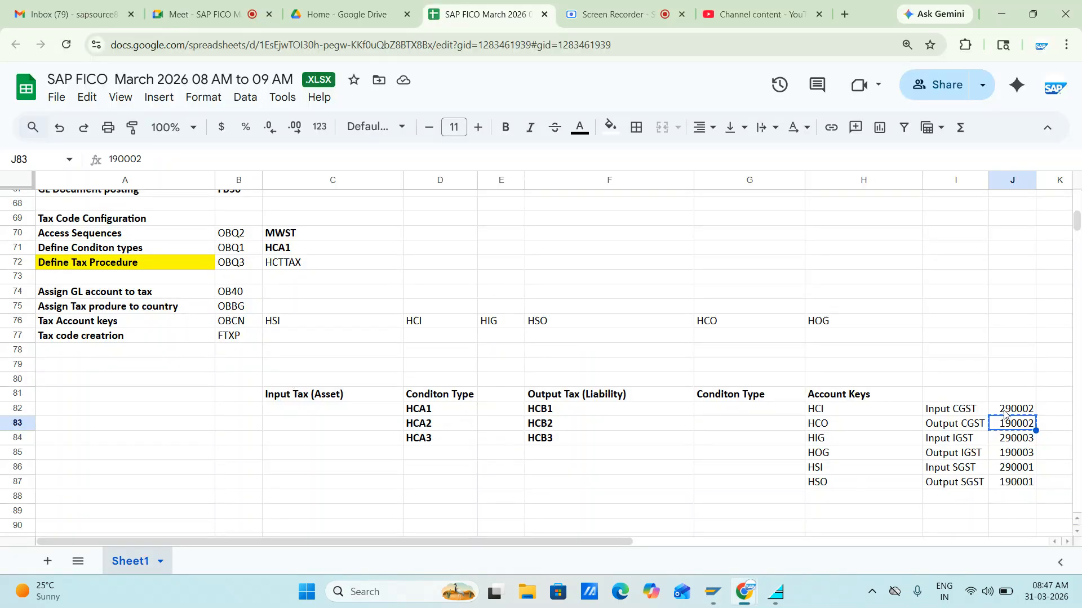
key("shift+Up")
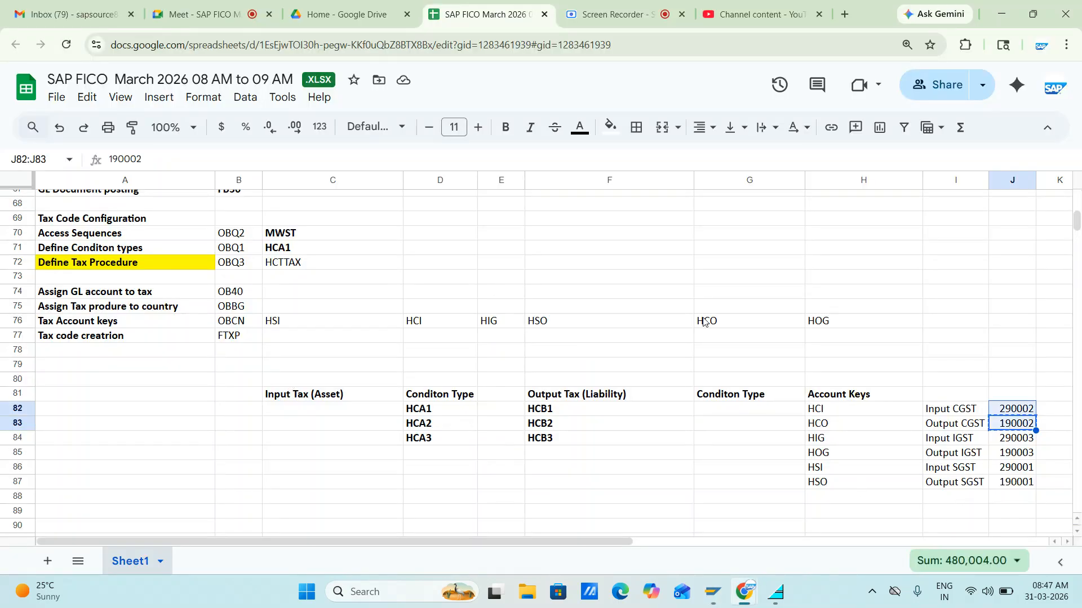
left_click(615, 135)
left_click(684, 199)
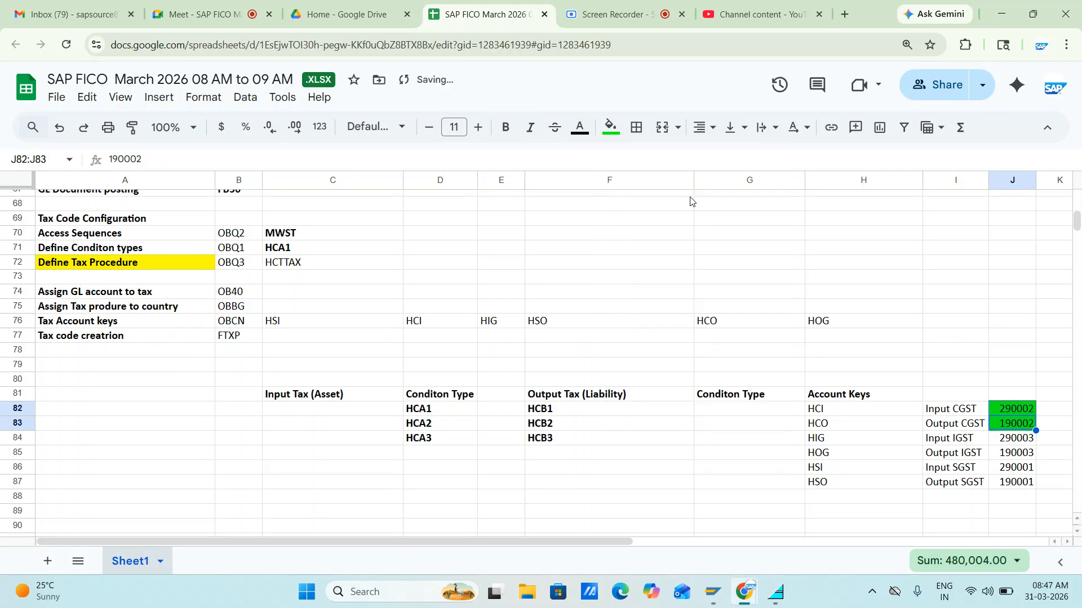
Step: Select the Input IGST account in cell J84 and switch back to the SAP procedures list
left_click(1006, 445)
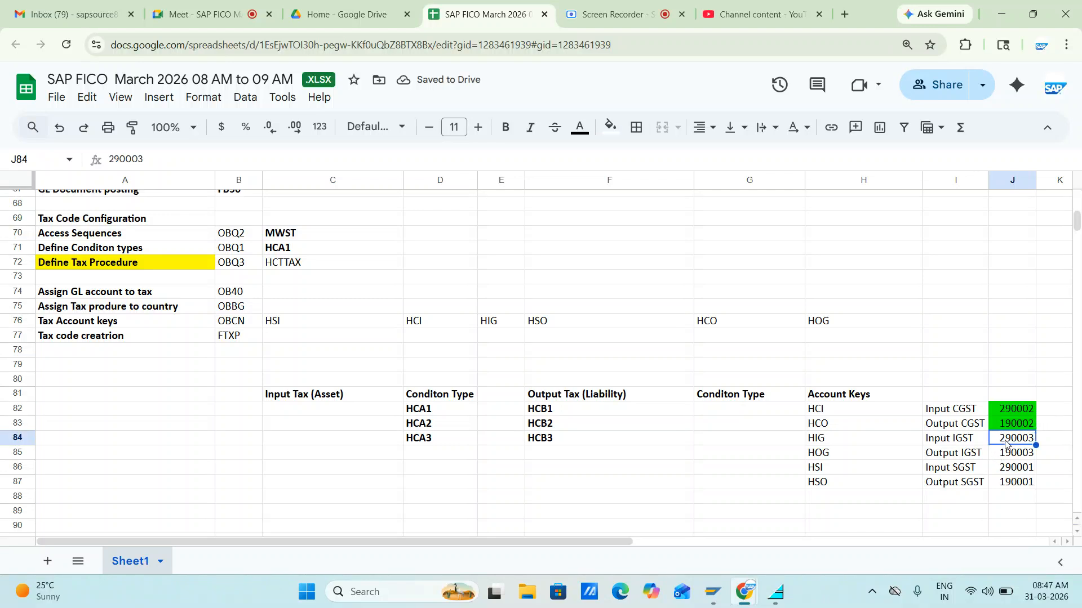
key("alt+Tab")
key("alt+Tab")
key("alt+Tab")
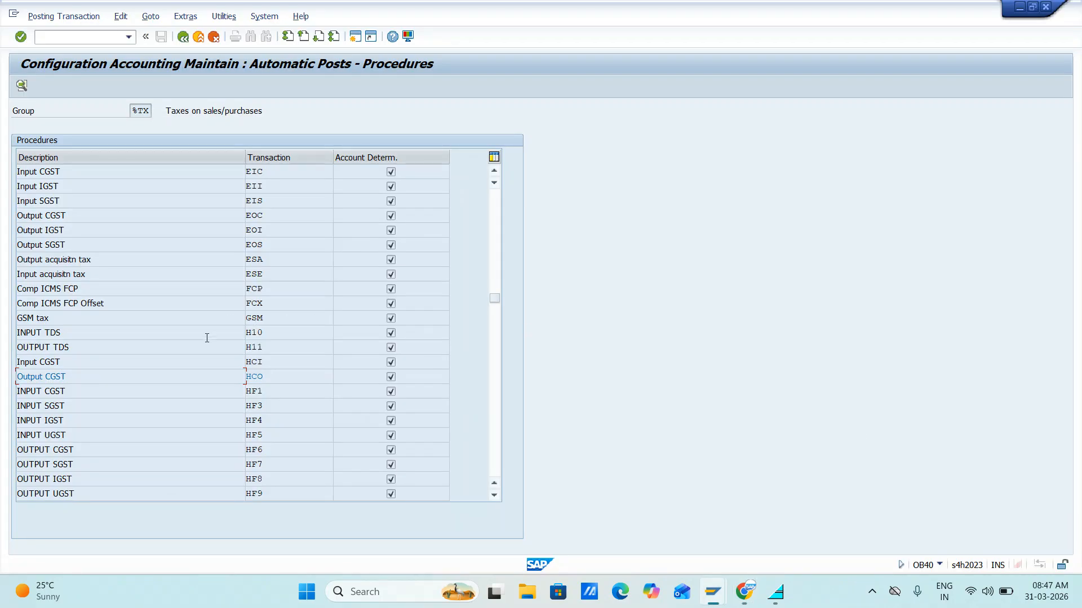
Step: Save the Input IGST (HIG) account rules without tax code dependency and go to its posting keys
scroll(283, 488, "down", 4)
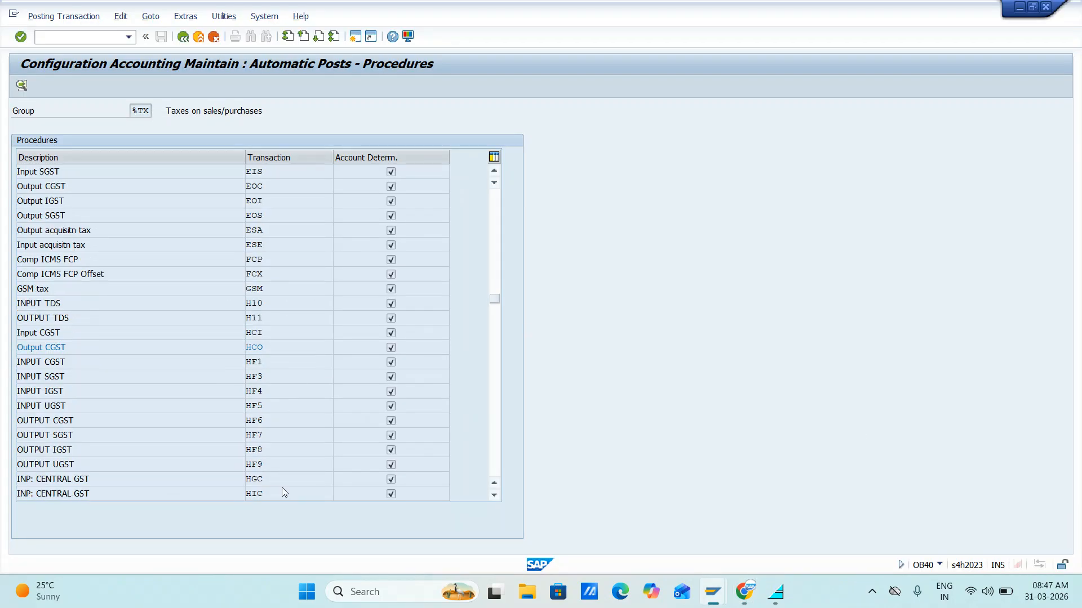
scroll(283, 488, "down", 1)
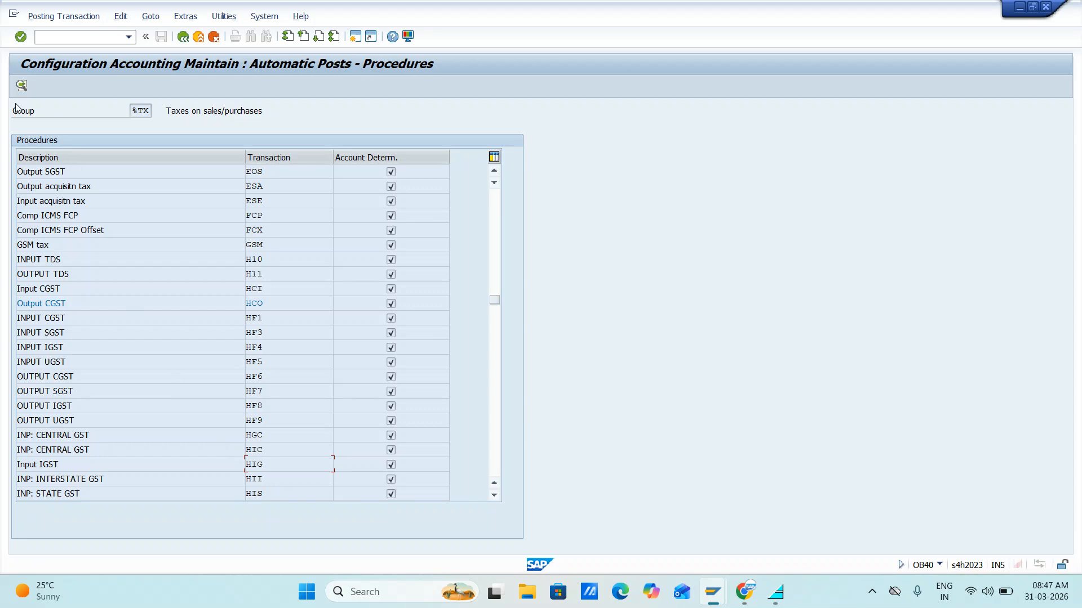
left_click(22, 85)
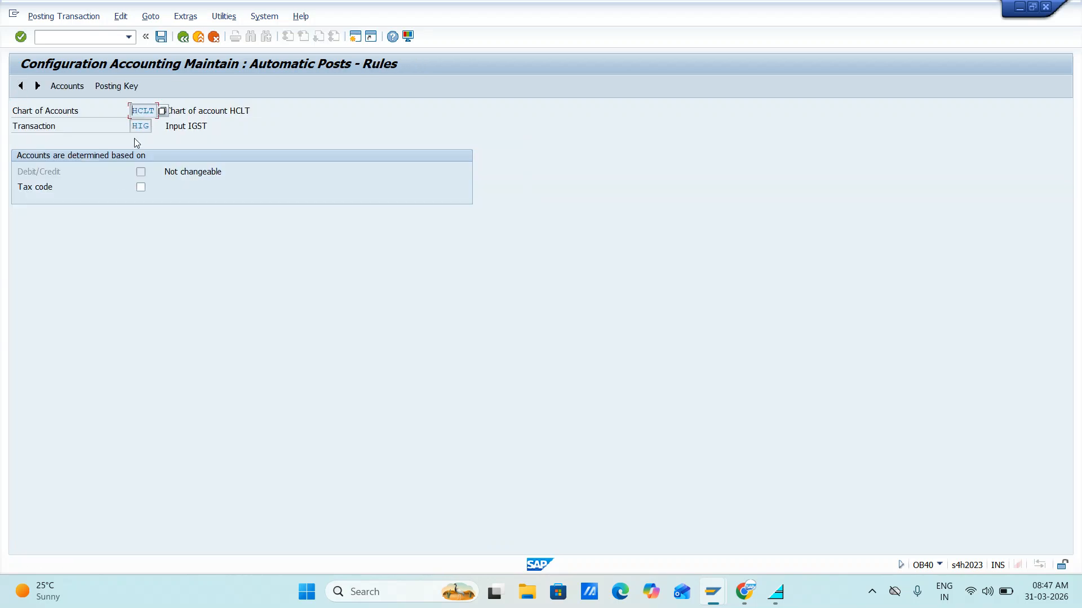
left_click(104, 86)
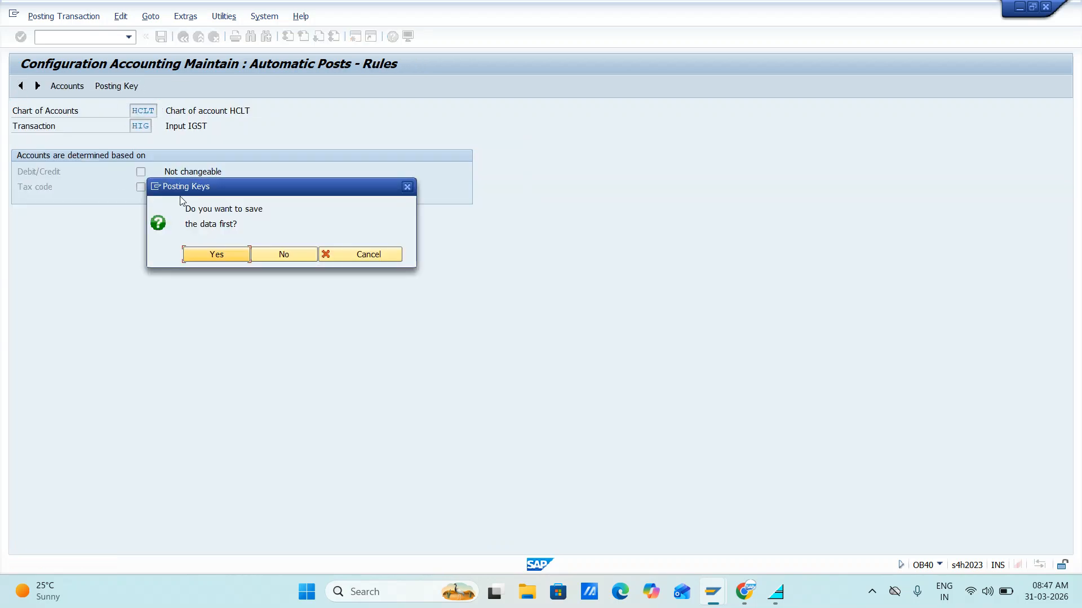
left_click(228, 254)
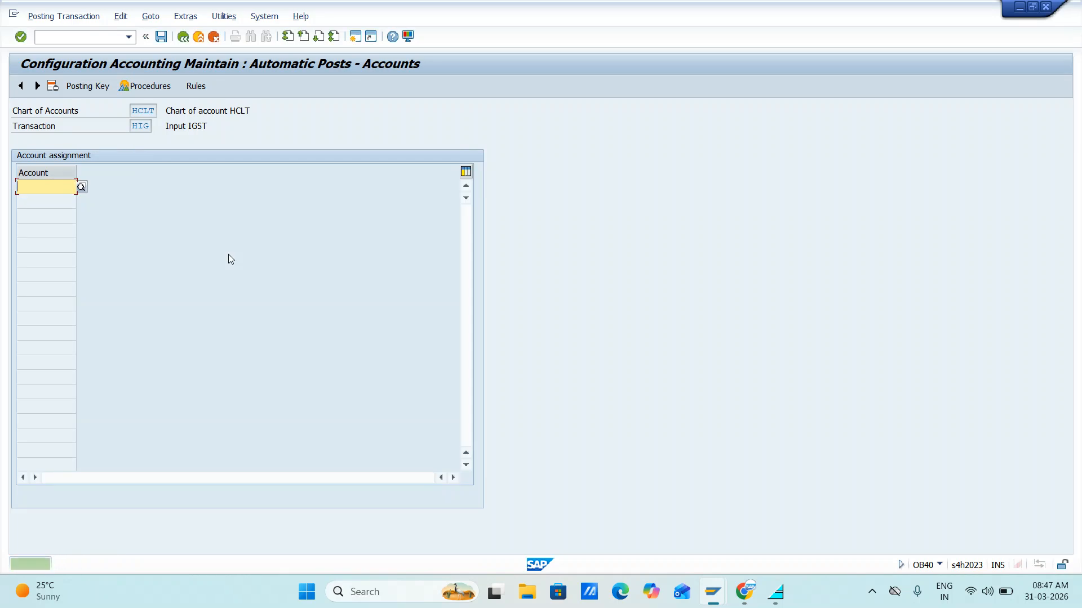
left_click(90, 86)
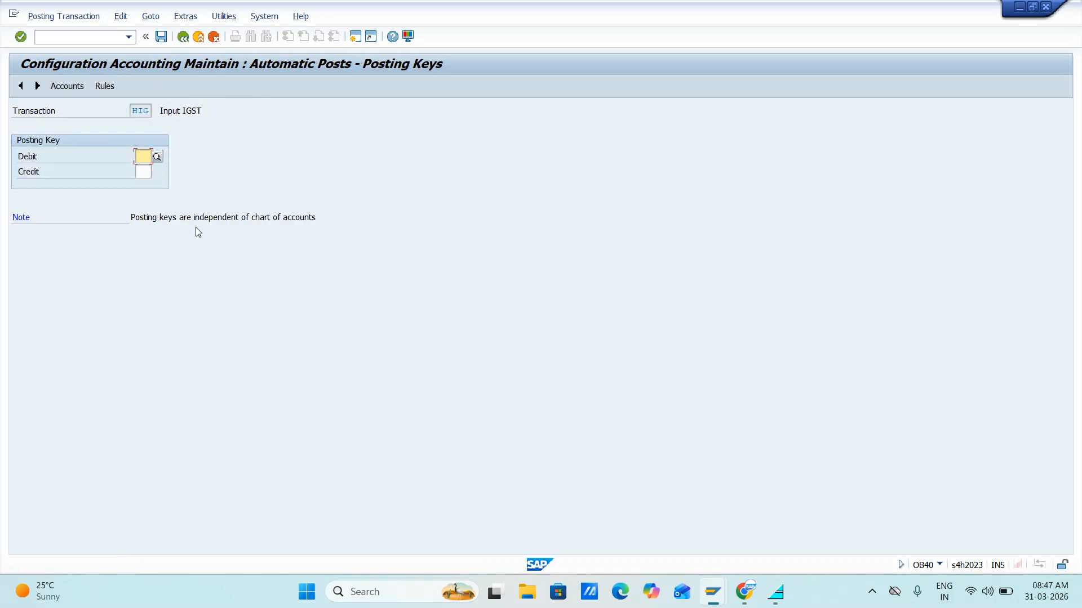
Step: Set the Input IGST (HIG) posting keys to debit 40 and credit 50, save them to the Org structure HCL request and open its accounts
type("40")
key("Tab")
type("50")
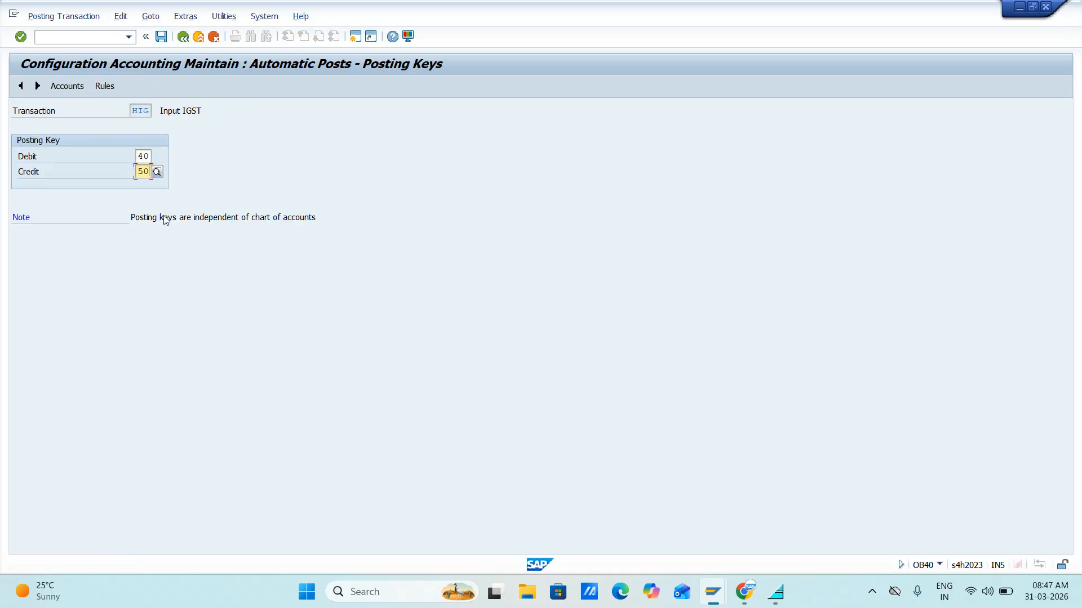
left_click(68, 86)
key("Return")
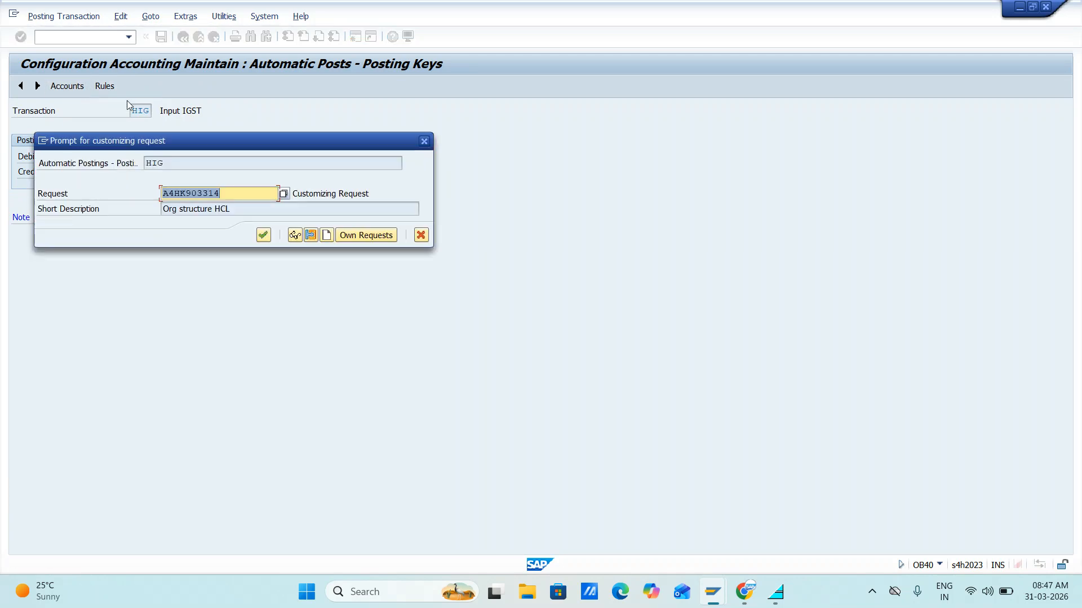
key("Return")
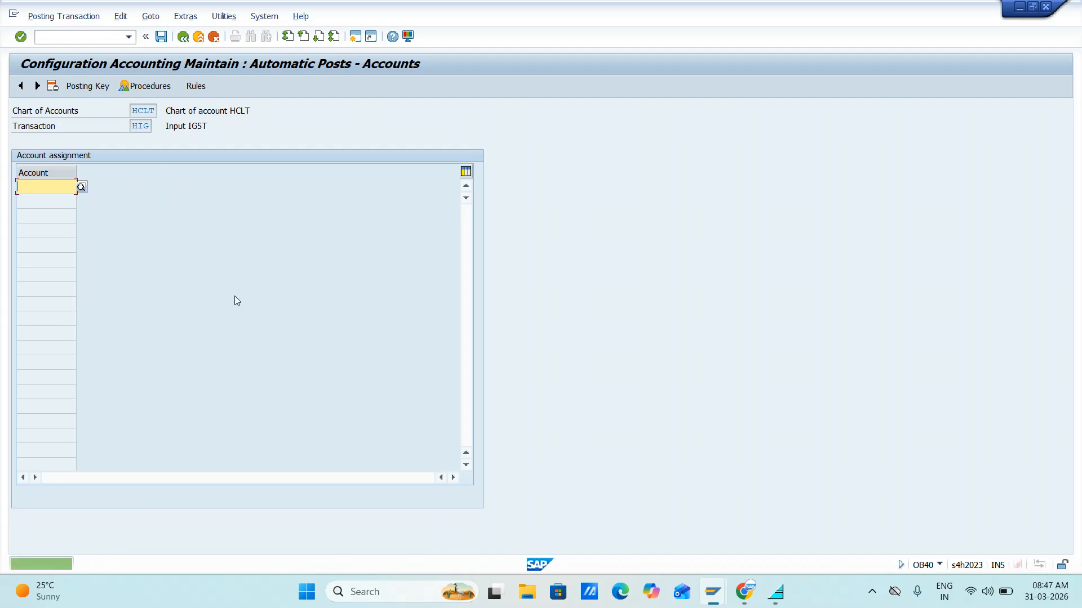
Step: Look up the Input IGST account in the Google Sheets planning sheet and enter 290003 as the HIG account in SAP
key("alt+Tab")
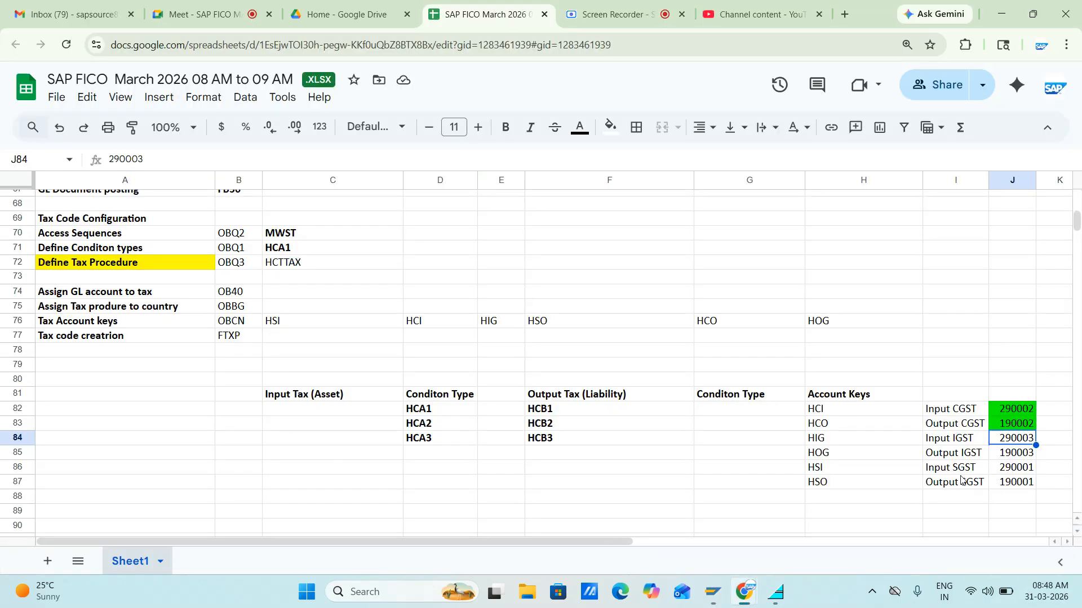
key("alt+Tab")
key("alt+Tab")
key("alt+Tab")
type("290003")
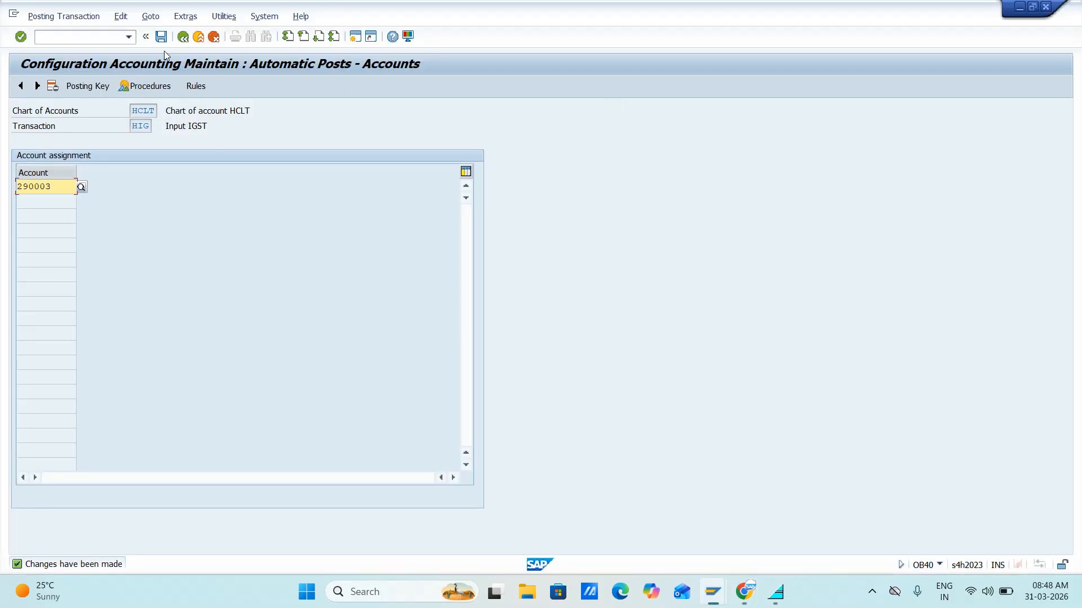
Step: Switch to the Google Sheets planning sheet and fill the Input IGST account cell J84 with green
key("alt+Tab")
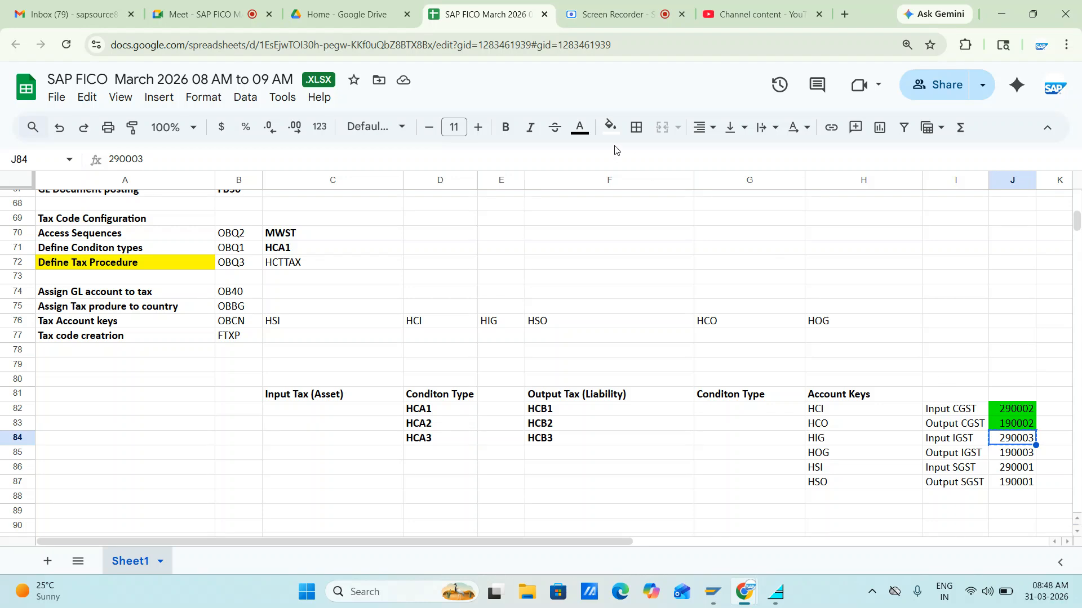
left_click(611, 127)
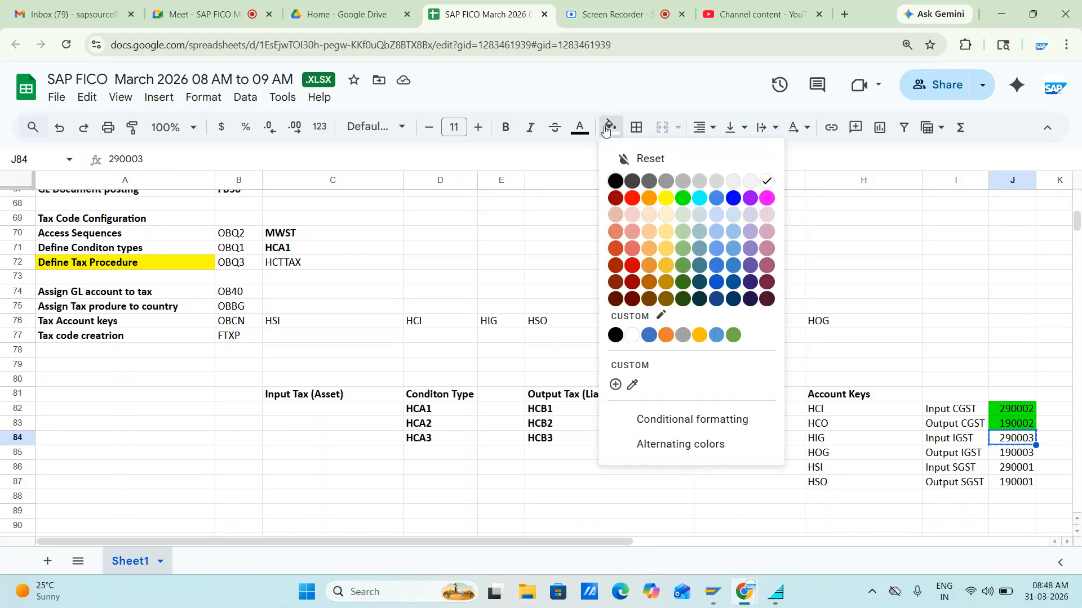
left_click(683, 198)
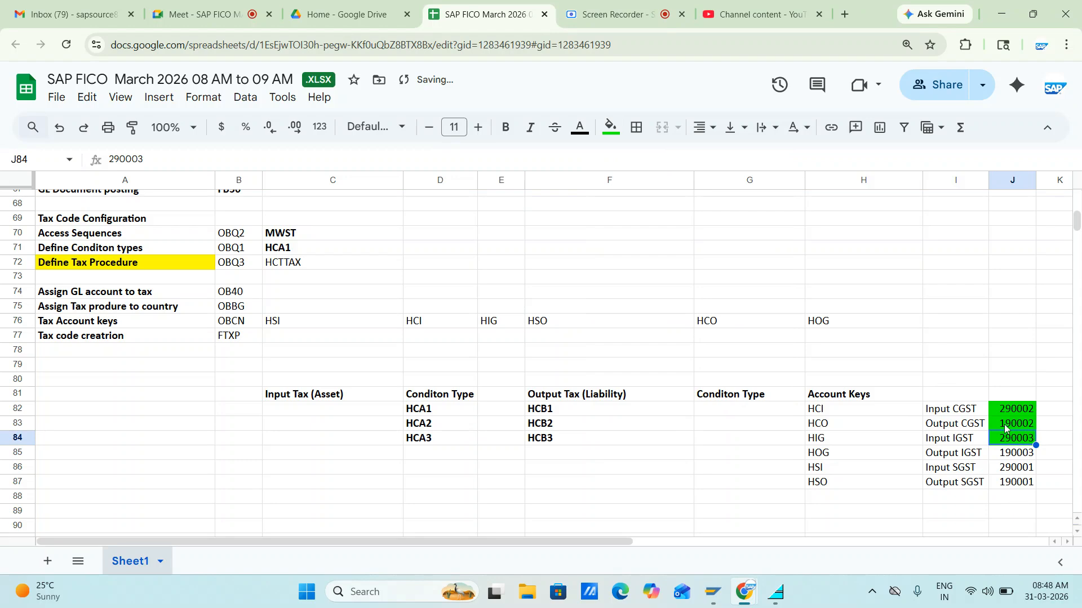
Step: Back in SAP, save the HIG account assignment to the Org structure HCL request and return to the procedures list
key("alt+Tab")
key("alt+Tab")
key("alt+Tab")
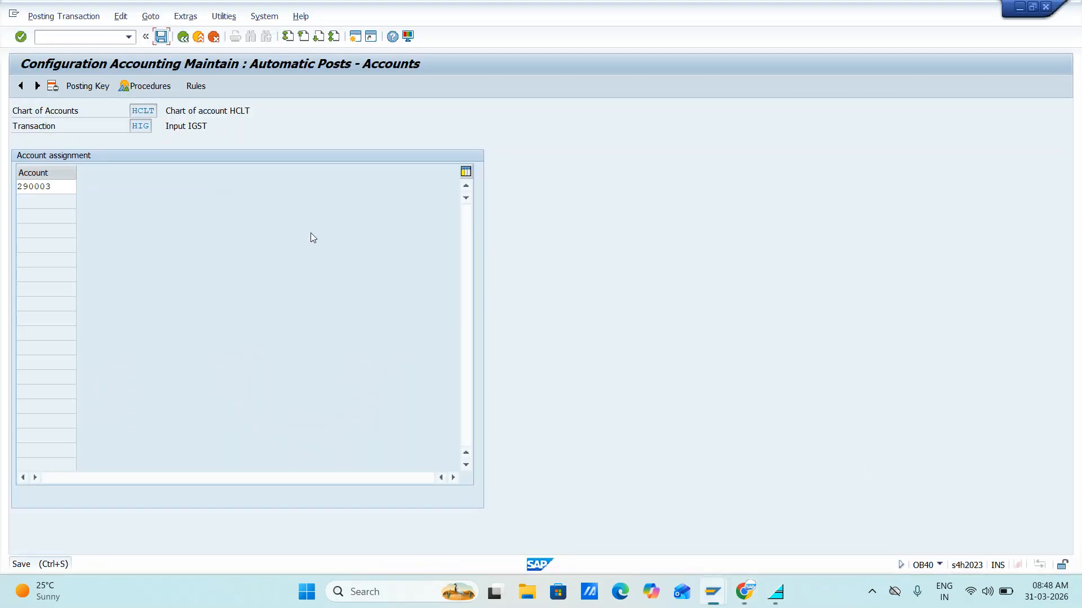
left_click(183, 37)
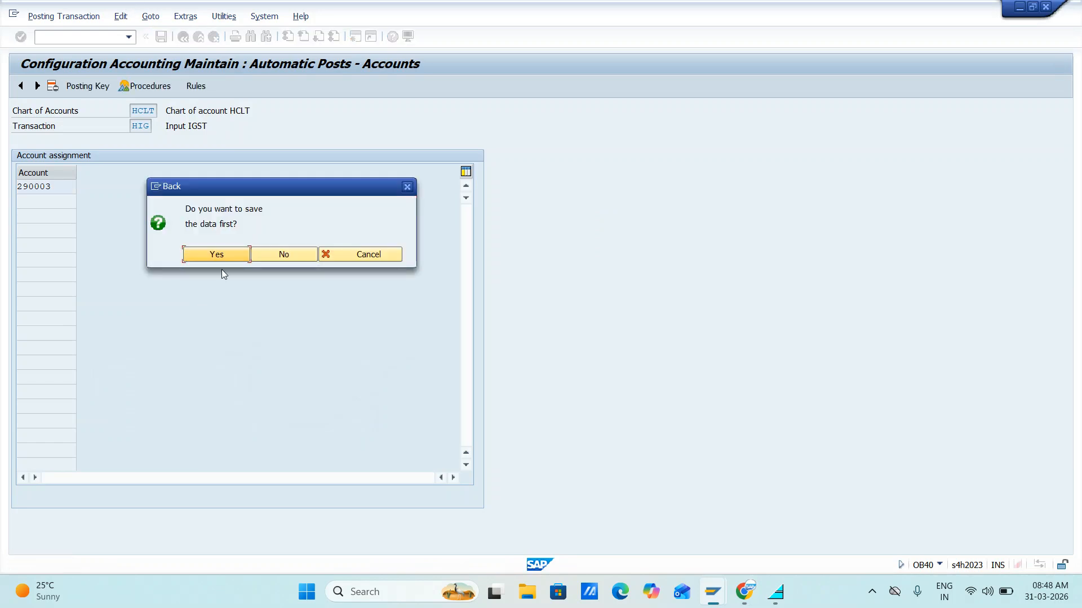
left_click(218, 255)
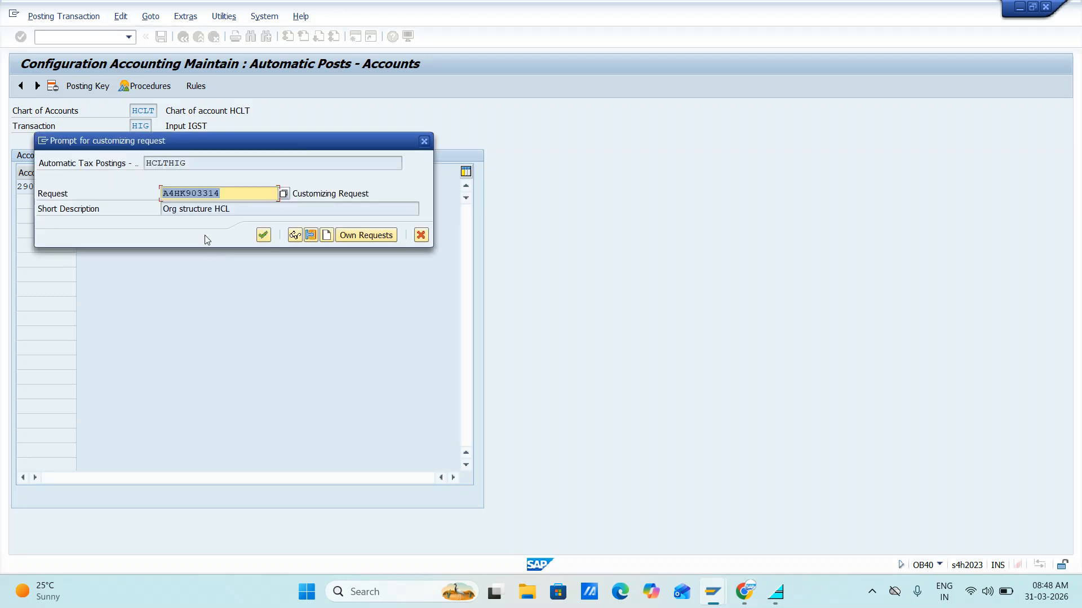
left_click(264, 235)
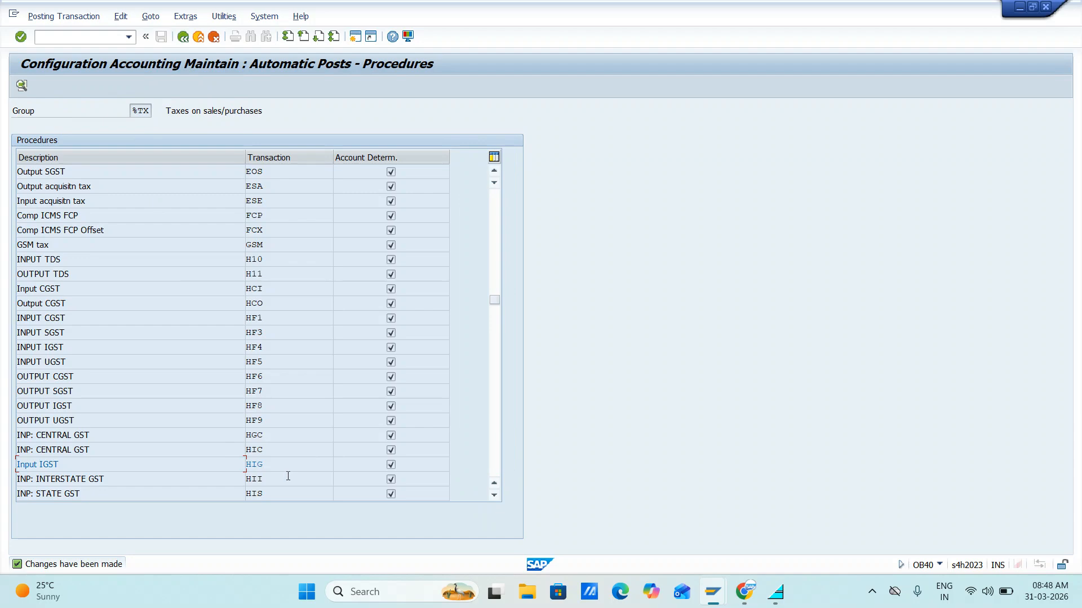
Step: Find Output IGST (HOG) in the tax procedures and save its account rules without tax code dependency
key("alt+Tab")
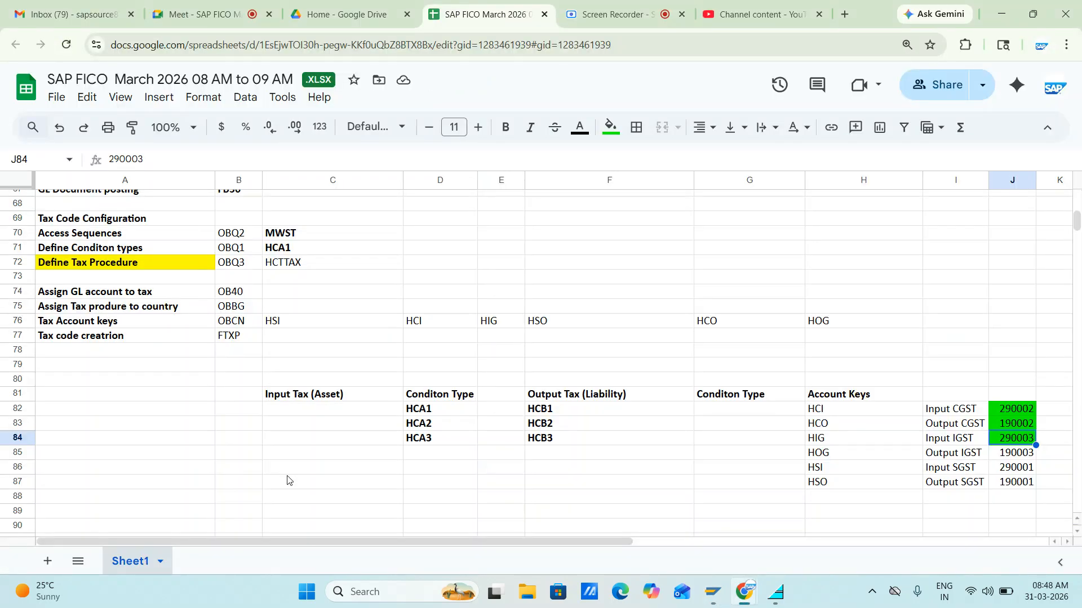
key("alt+Tab")
scroll(281, 391, "down", 9)
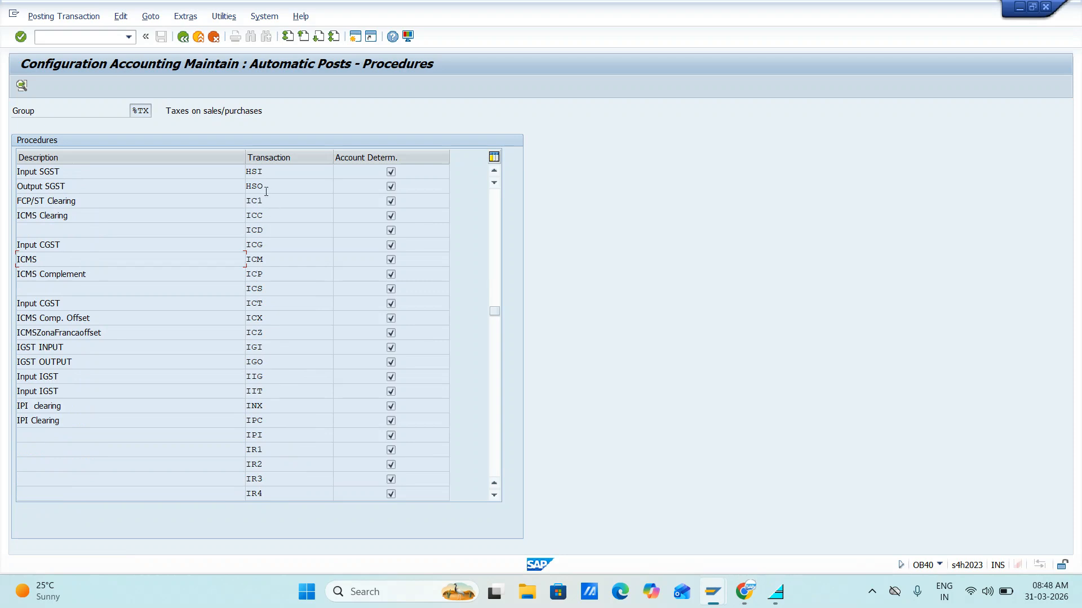
scroll(274, 259, "up", 1)
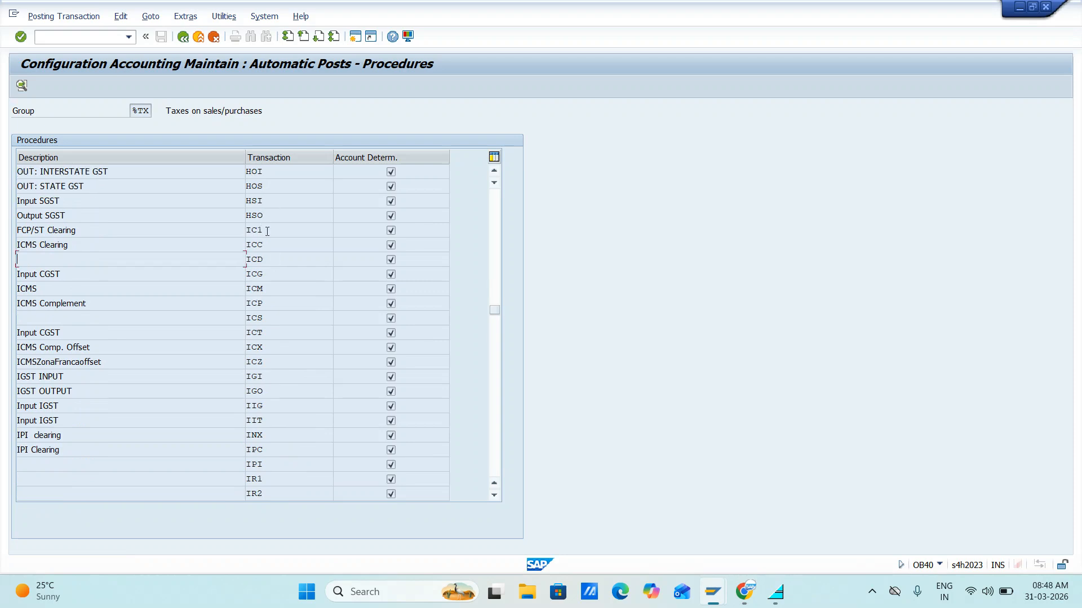
scroll(261, 242, "up", 1)
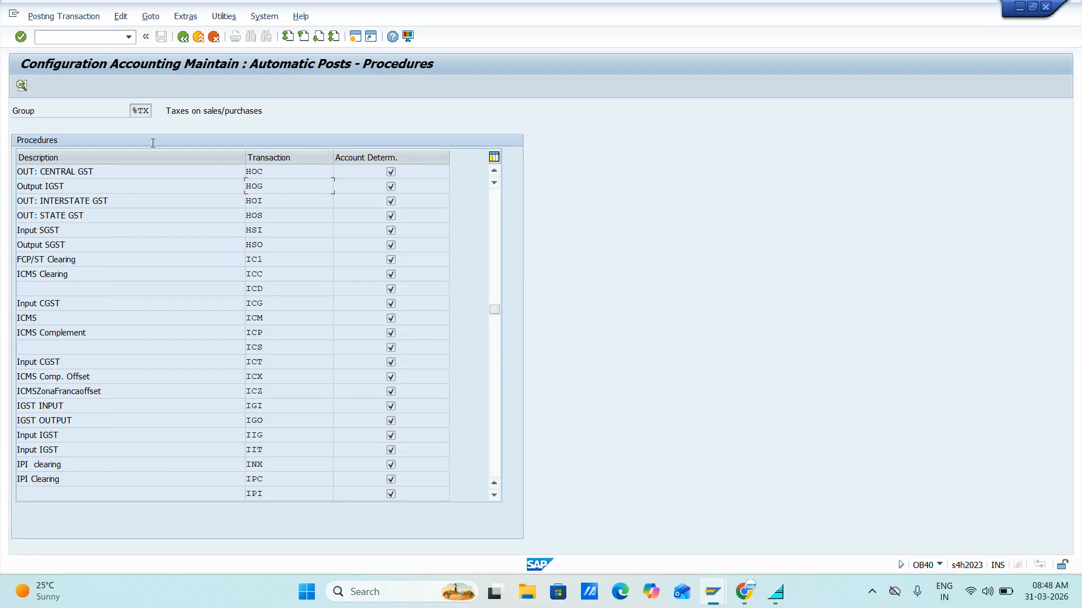
left_click(22, 85)
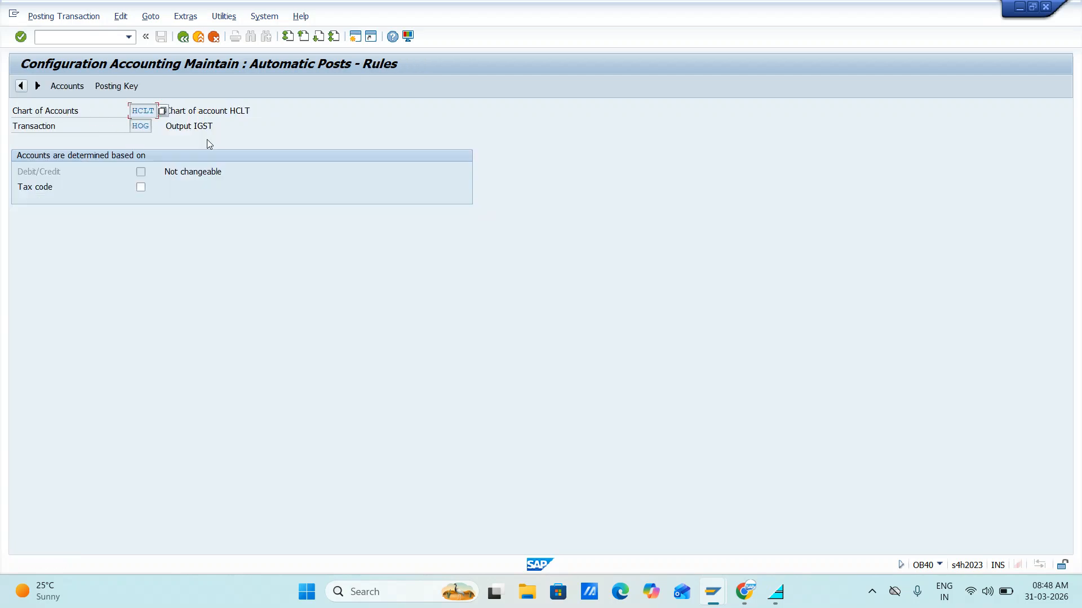
left_click(115, 86)
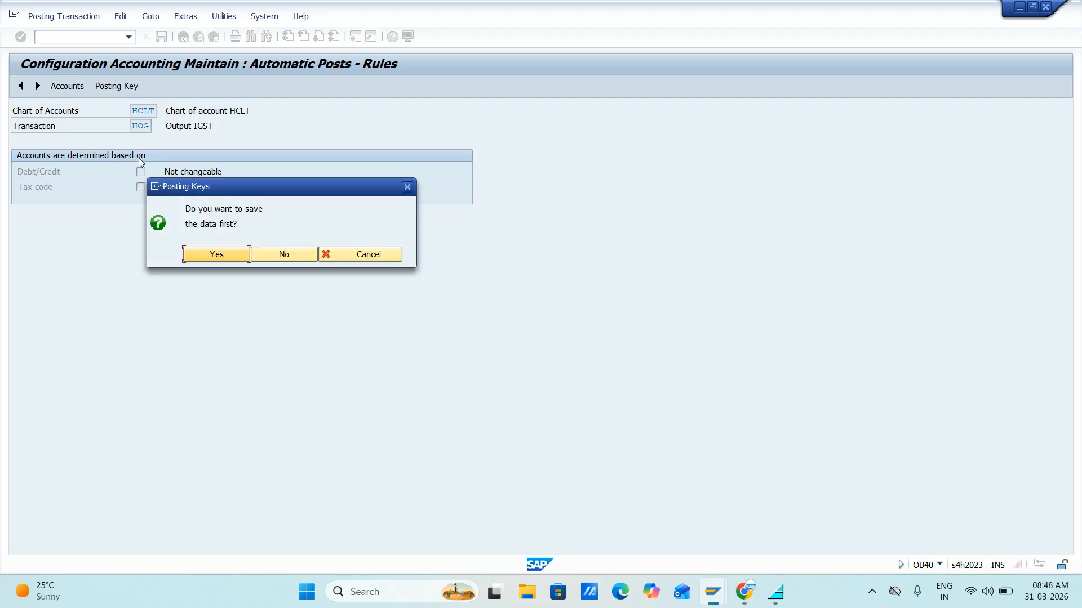
left_click(214, 259)
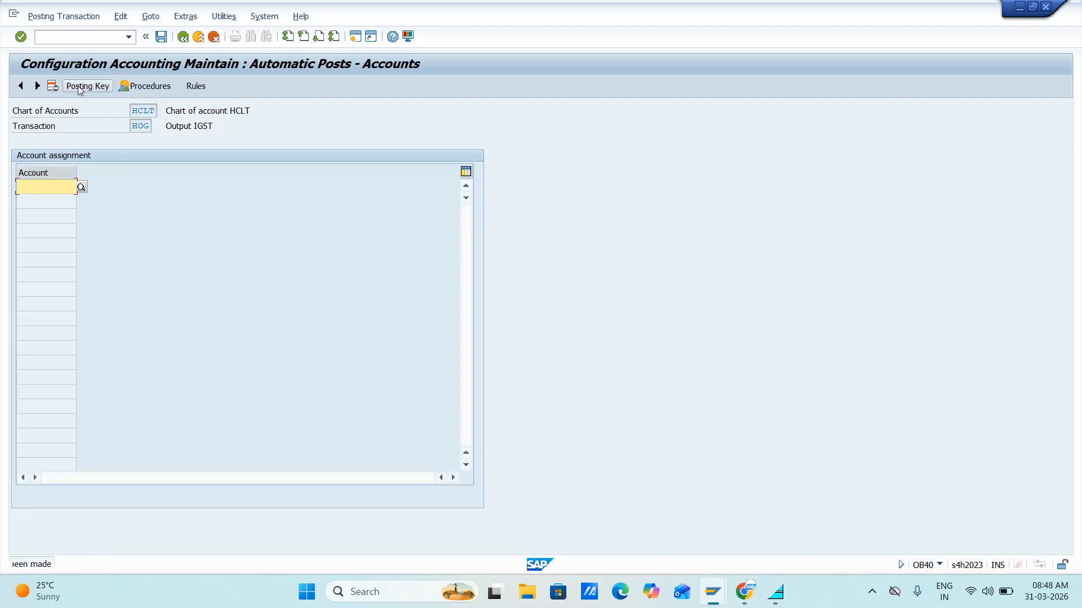
Step: Set the Output IGST (HOG) posting keys to debit 40 and credit 50 and save them to the Org structure HCL request
left_click(79, 87)
type("40")
key("Tab")
type("50")
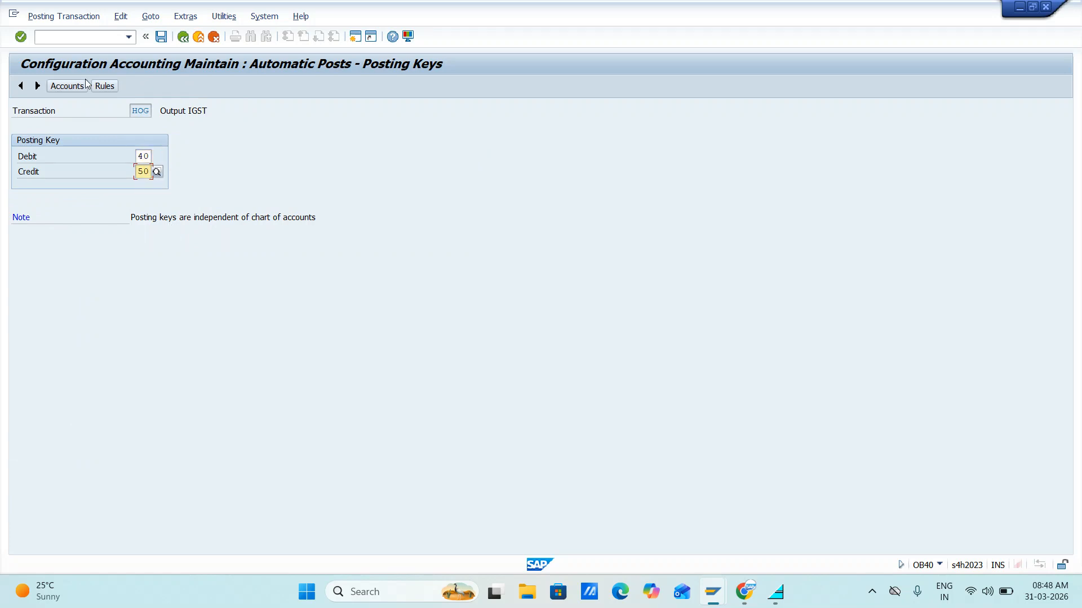
left_click(68, 86)
key("Return")
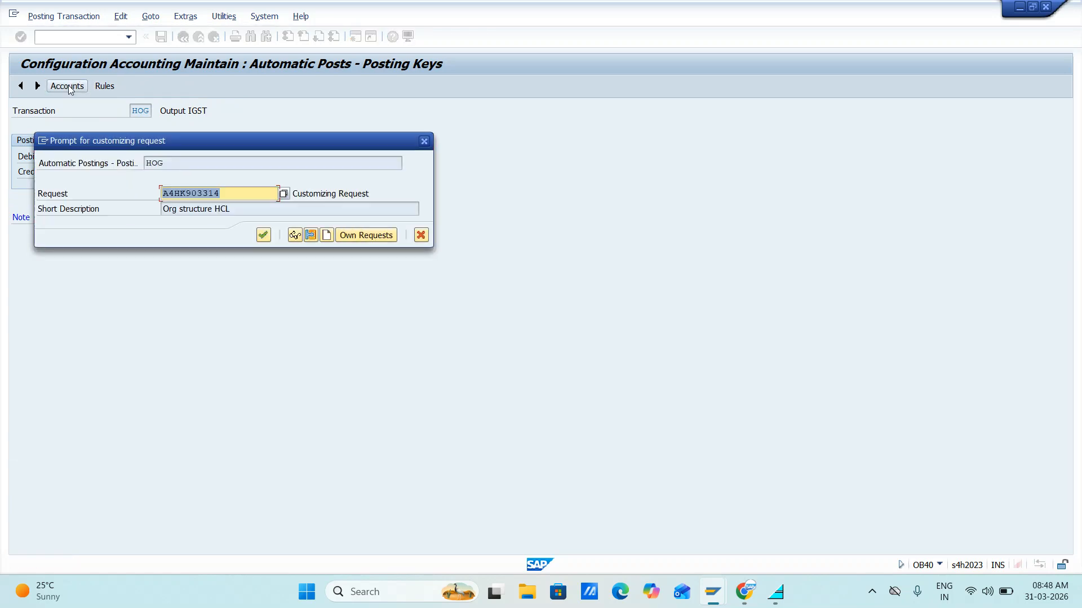
key("Return")
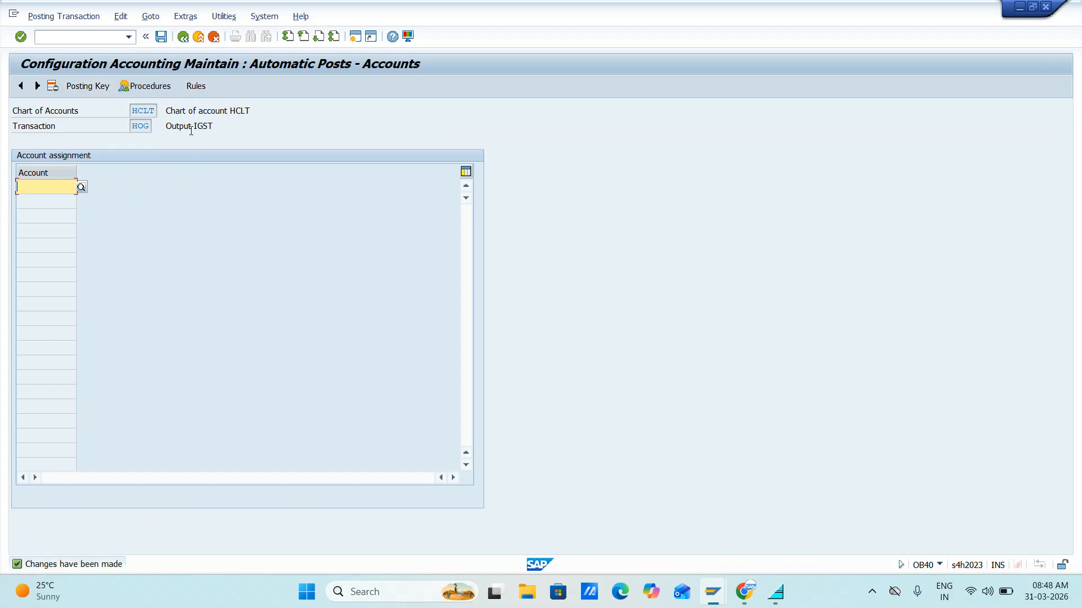
Step: Copy the Output IGST account 190003 from planning sheet cell J85 into the HOG account assignment in SAP and save it to the Org structure HCL request
key("alt+Tab")
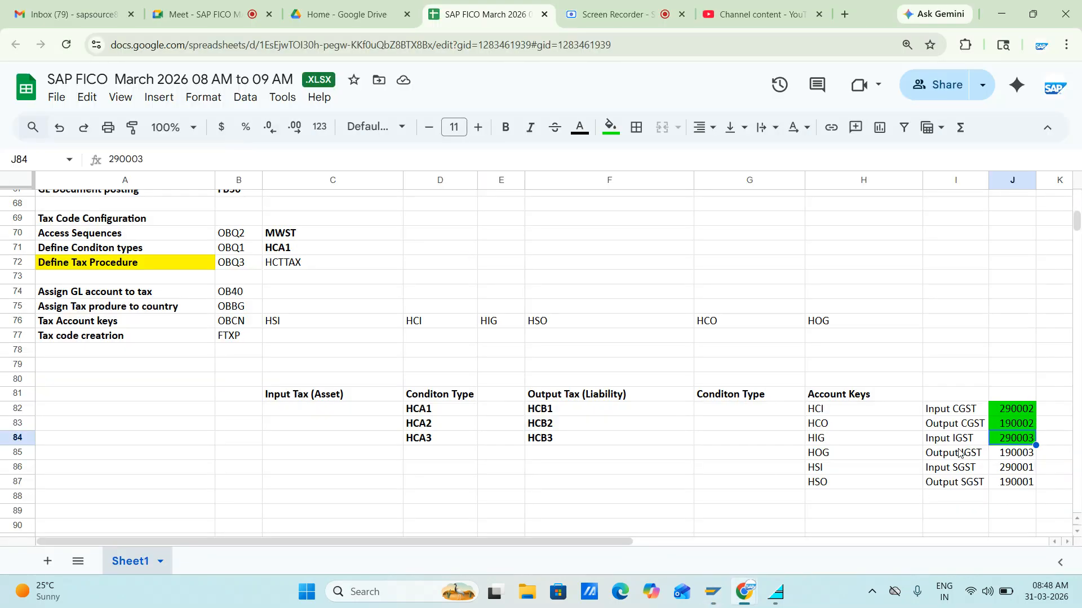
left_click(1022, 458)
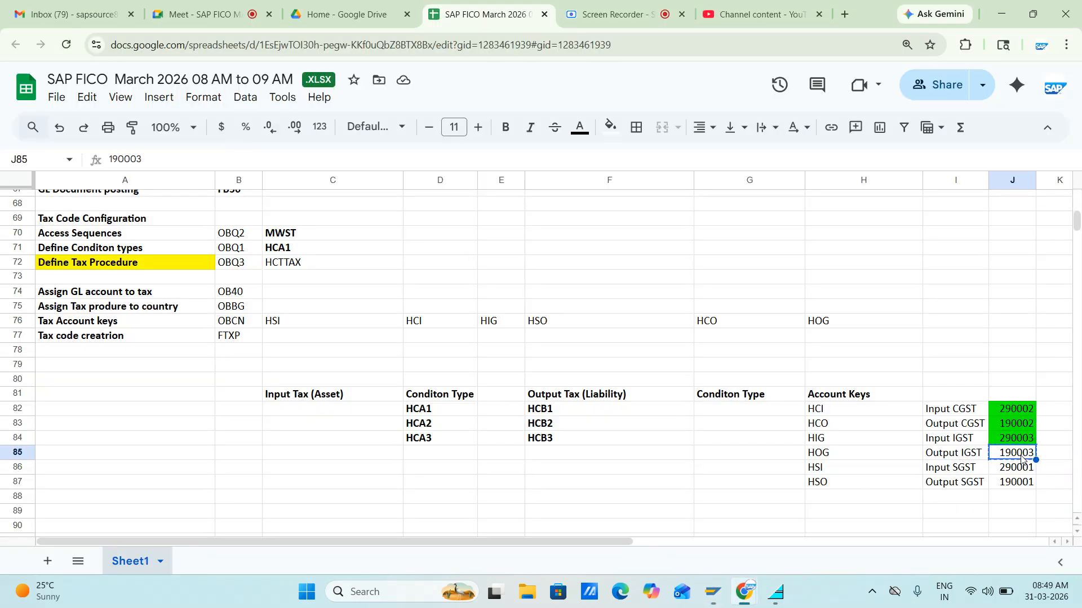
key("ctrl+c")
key("alt+Tab")
key("ctrl+v")
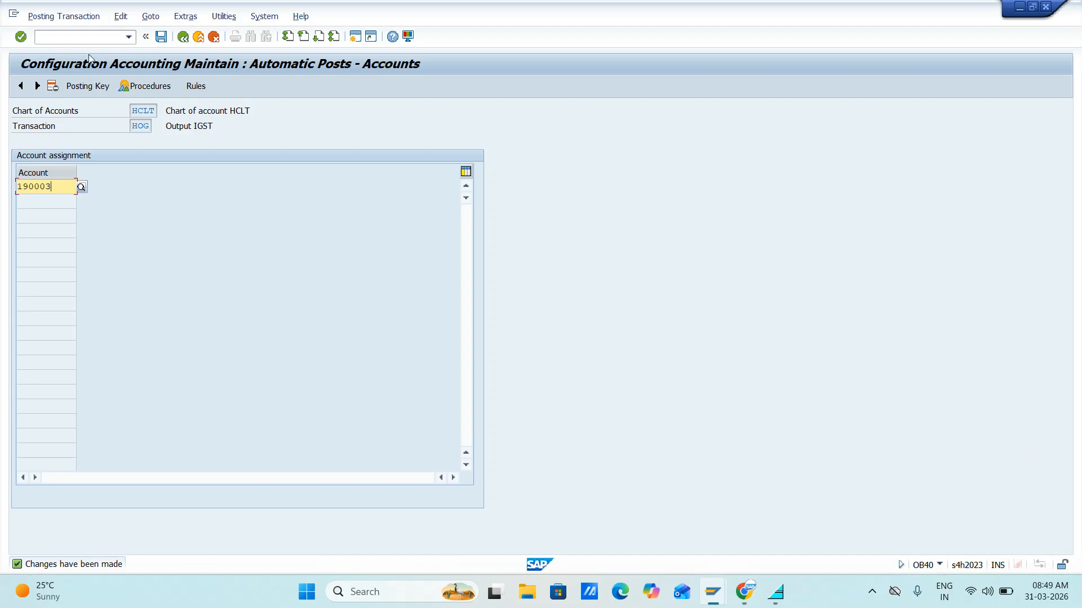
left_click(161, 37)
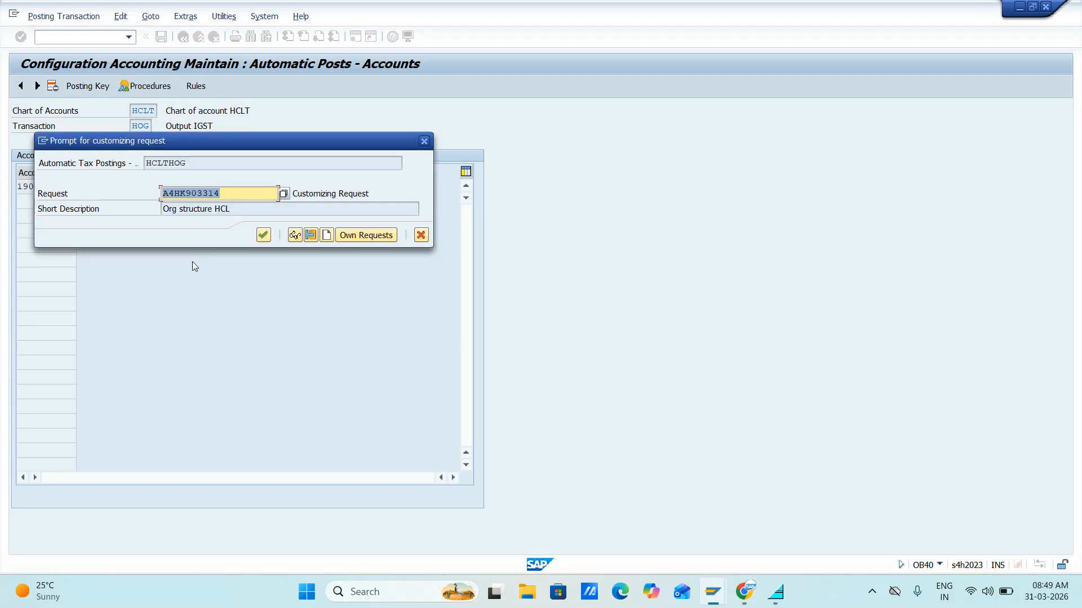
left_click(264, 235)
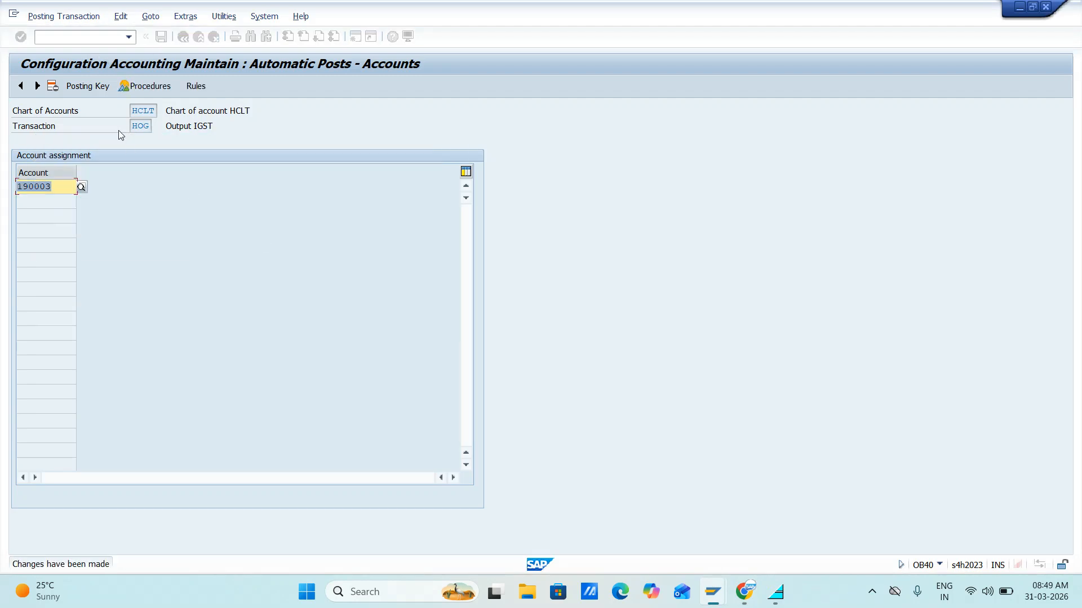
Step: In the Google Sheets planning sheet, fill the Output IGST account cell J85 with green
key("alt+Tab")
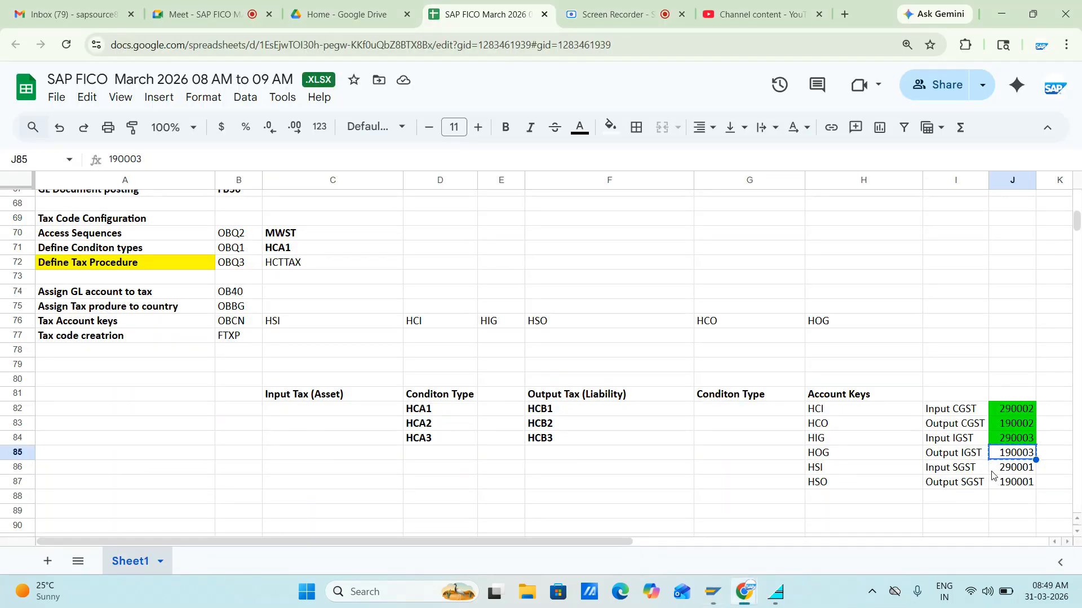
left_click(610, 126)
left_click(684, 198)
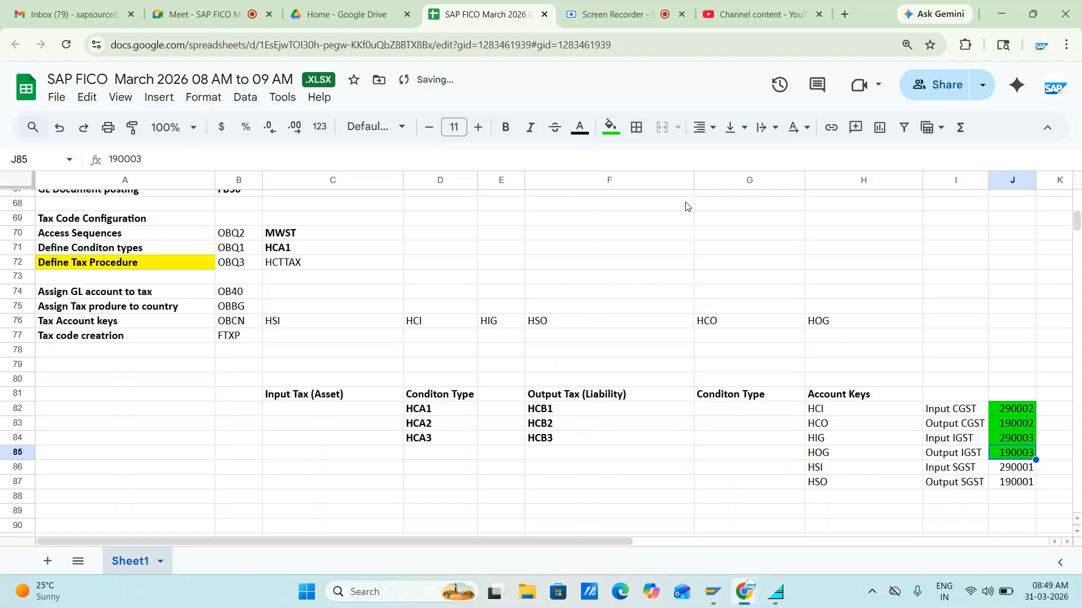
Step: Return to the SAP procedures list, open Input SGST (HSI) and save its account rules without tax code dependency
key("alt+Tab")
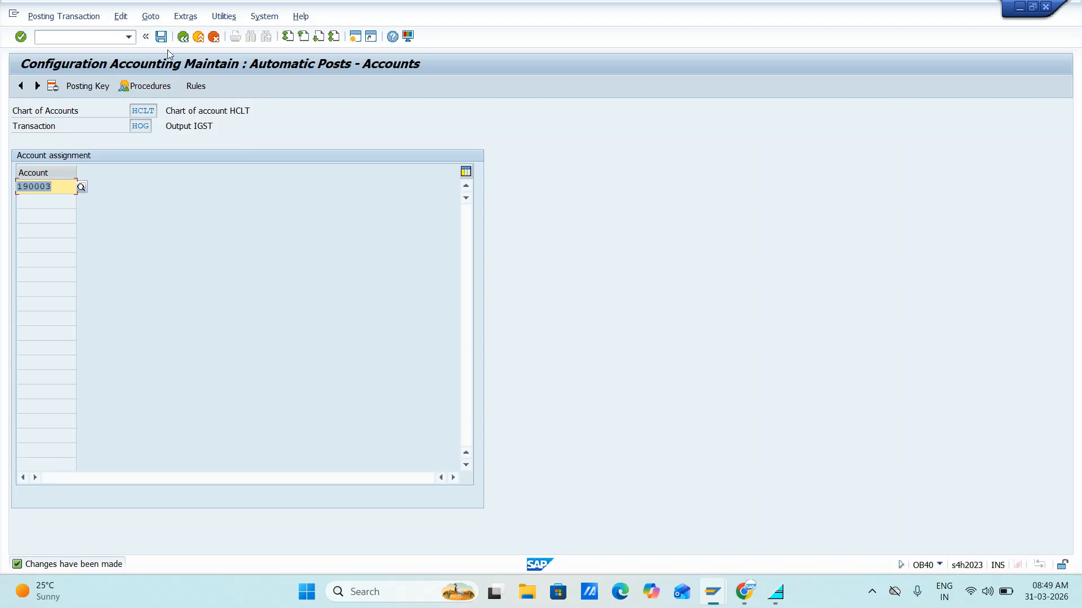
left_click(184, 37)
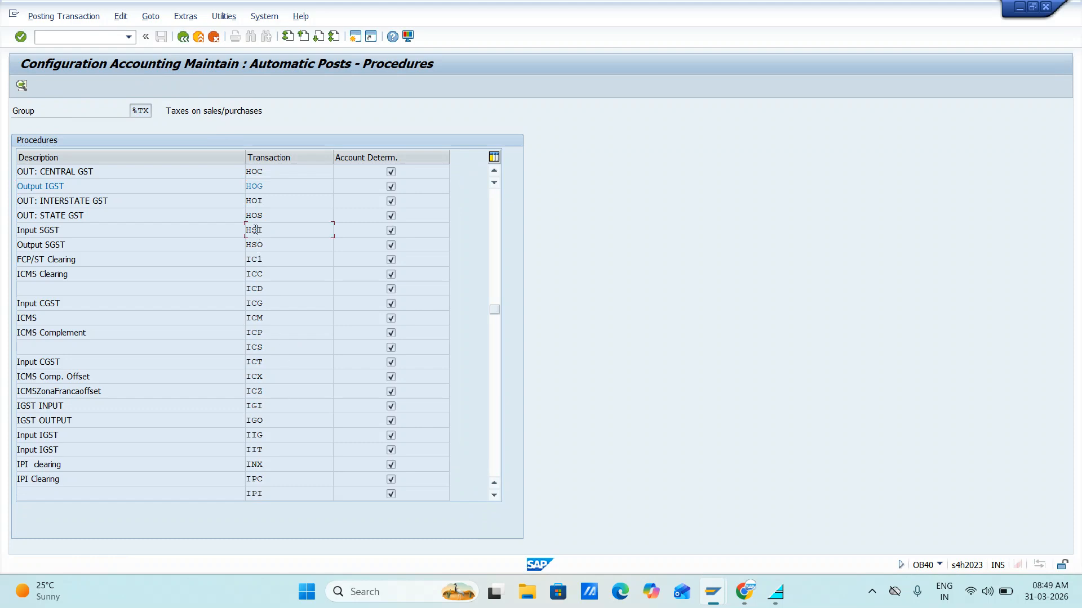
left_click(23, 87)
left_click(115, 86)
key("Return")
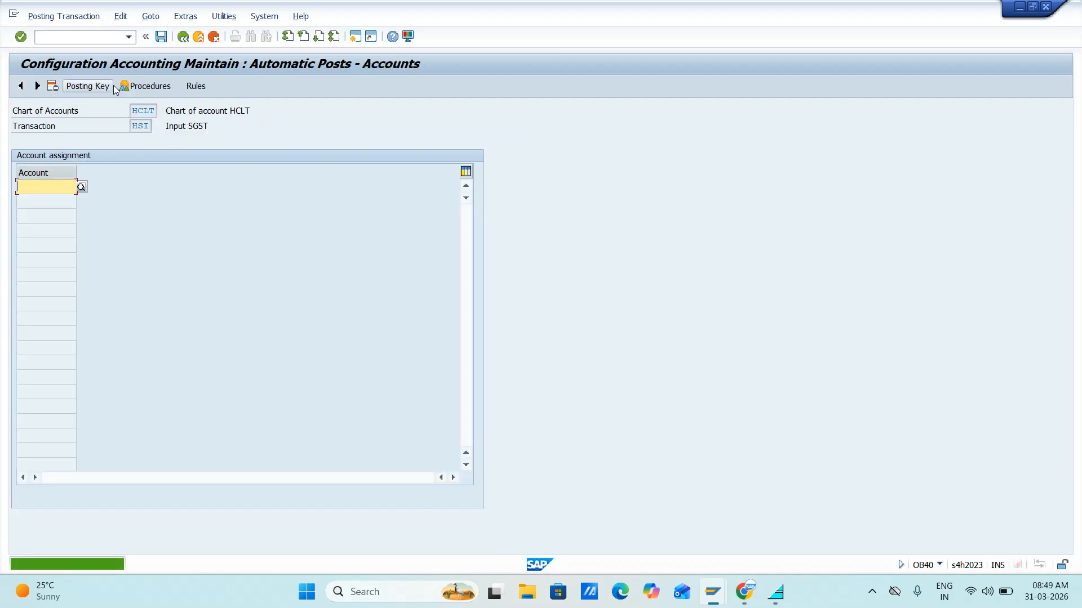
Step: Set the Input SGST (HSI) posting keys to debit 40 and credit 50, save them and go to its account assignment
left_click(115, 86)
type("40")
key("Tab")
type("50")
key("Return")
left_click(67, 86)
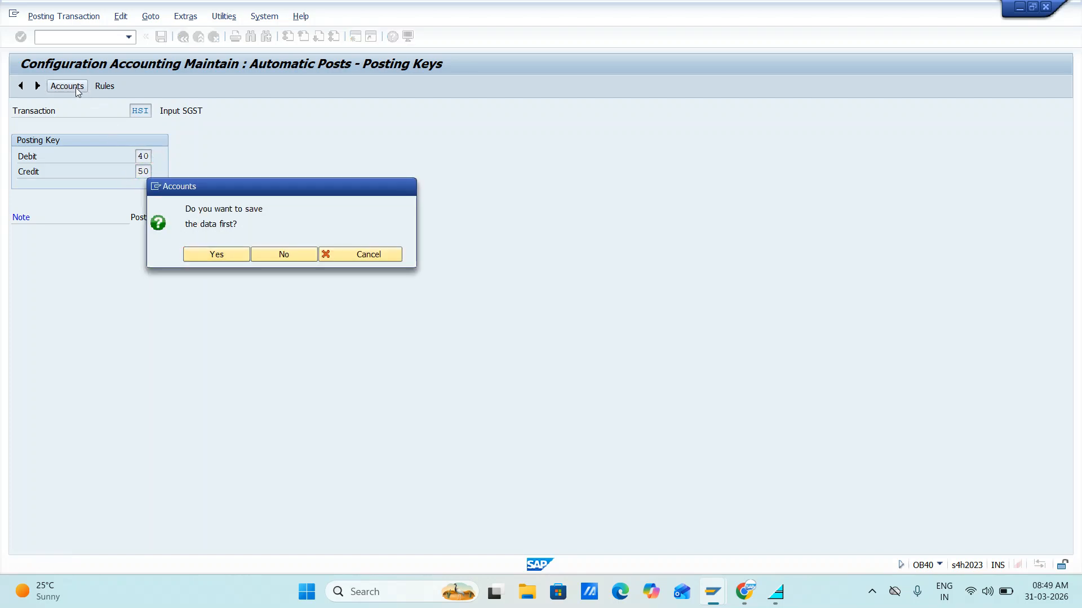
key("Return")
key("Return")
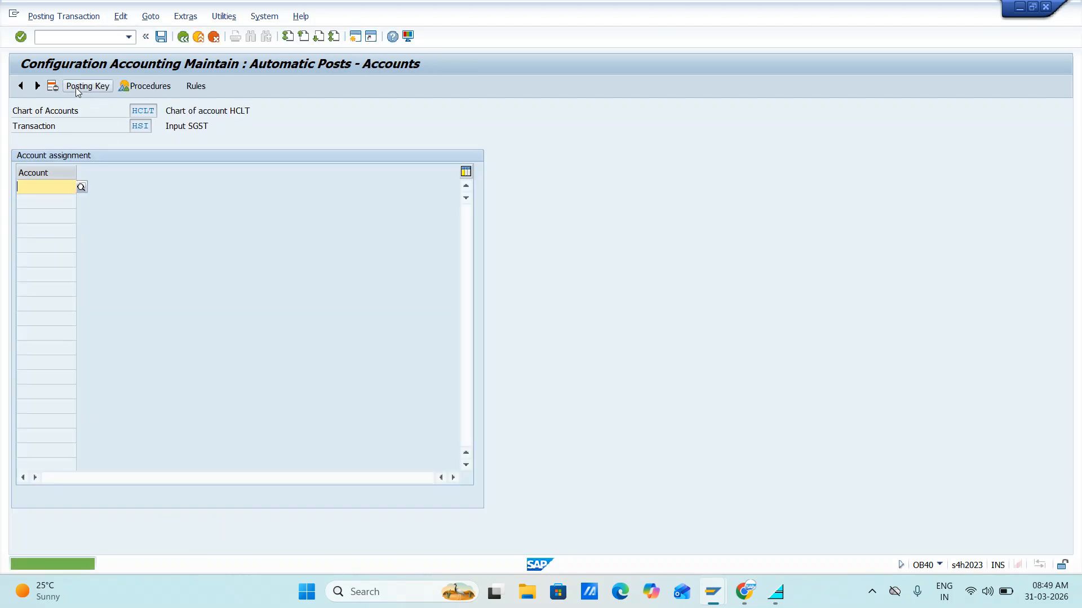
Step: Copy the Input SGST account 290001 from planning sheet cell J86 into the HSI account assignment in SAP and save it to the Org structure HCL request
key("alt+Tab")
key("Down")
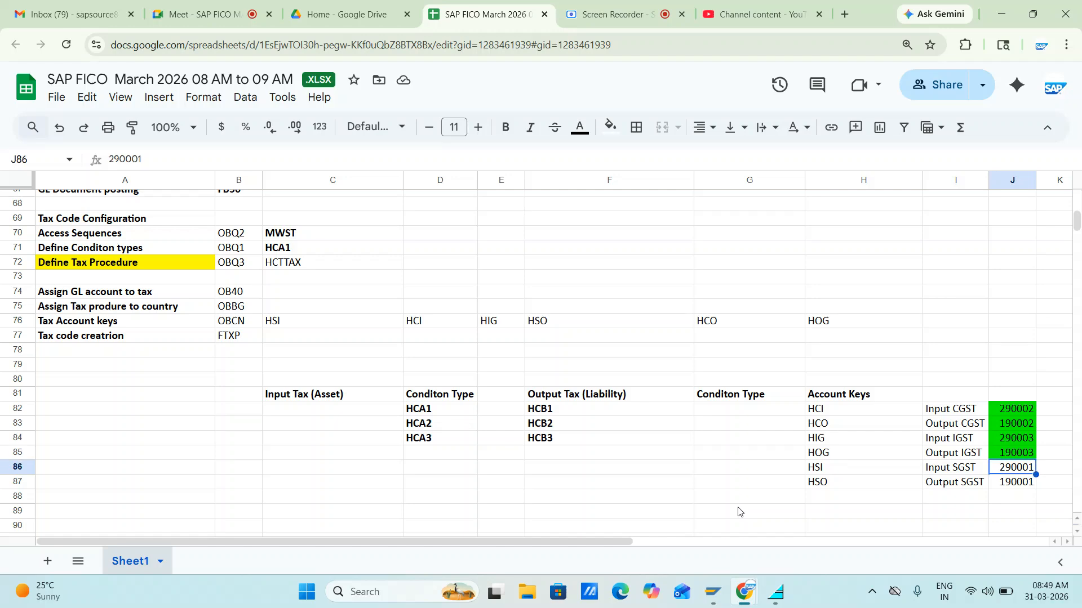
key("alt+Tab")
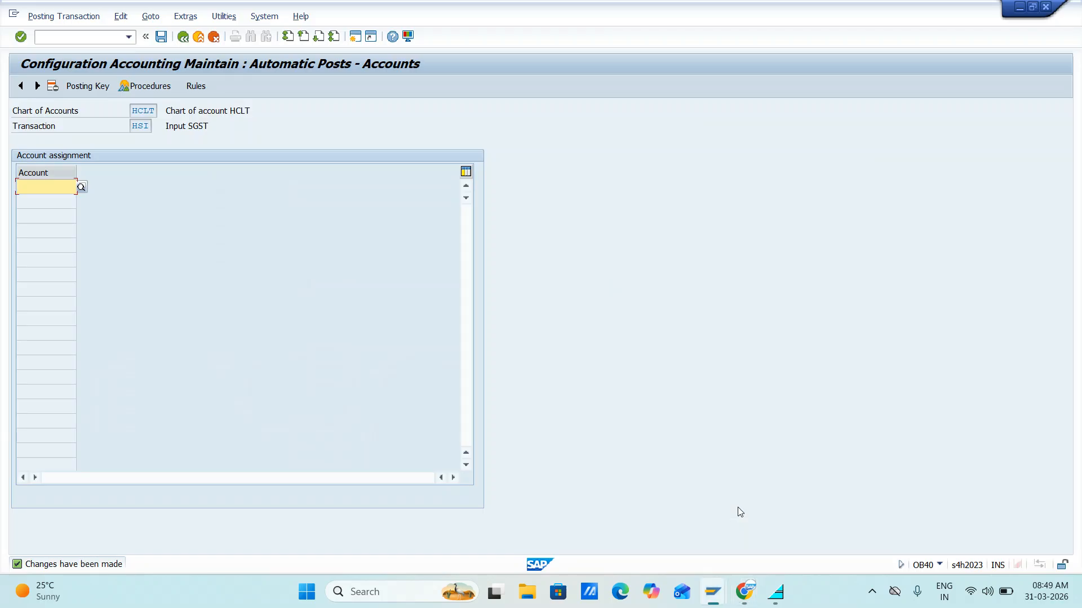
type("290001")
left_click(161, 37)
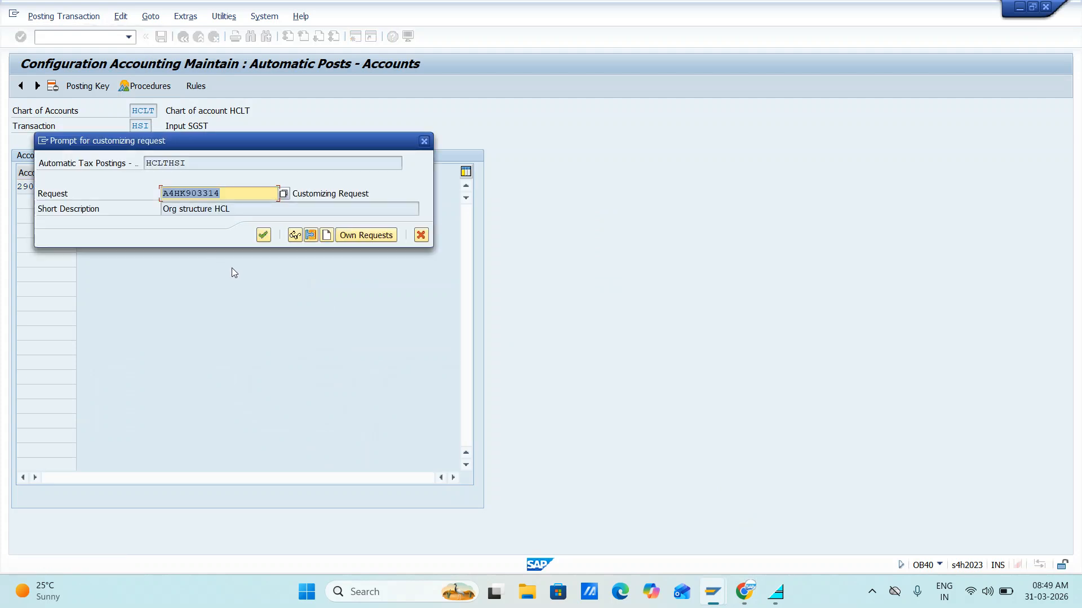
left_click(265, 236)
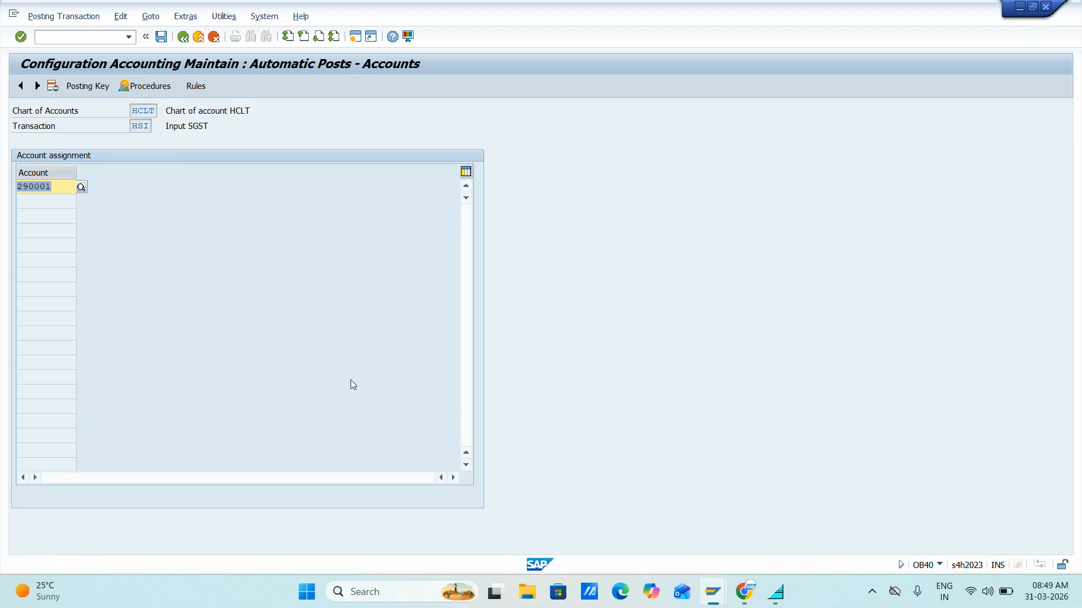
Step: In the Google Sheets planning sheet, fill the Input SGST and Output SGST account cells J86 and J87 with green
key("alt+Tab")
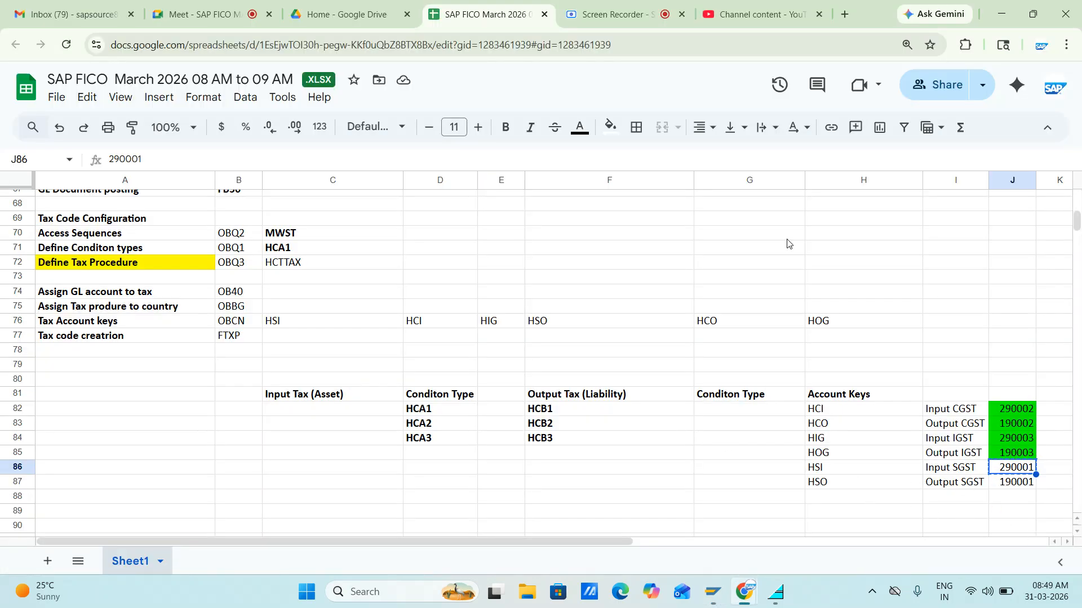
left_click(611, 129)
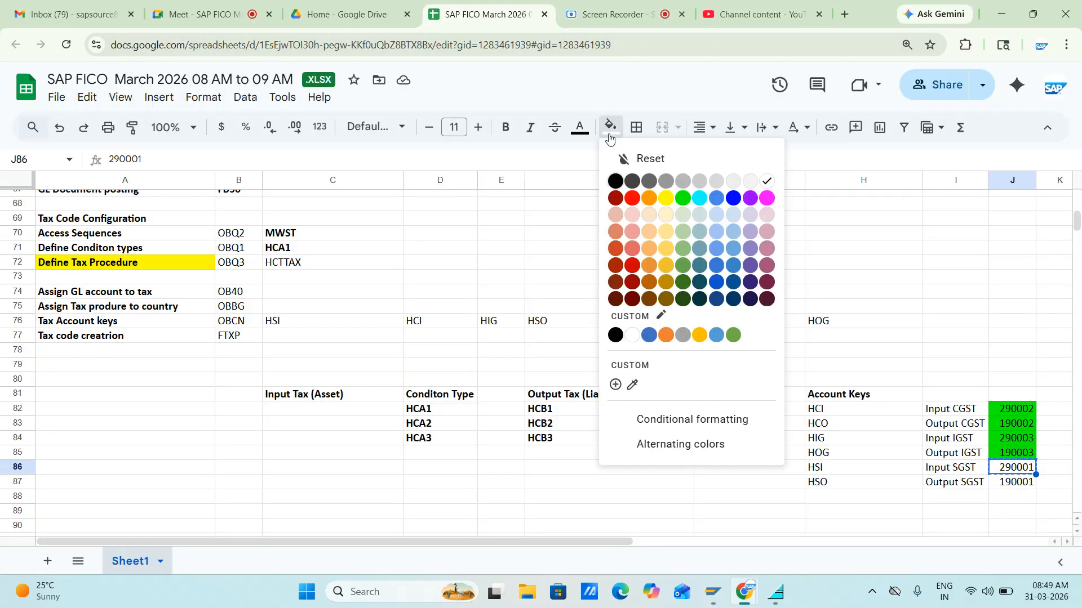
left_click(681, 203)
key("Down")
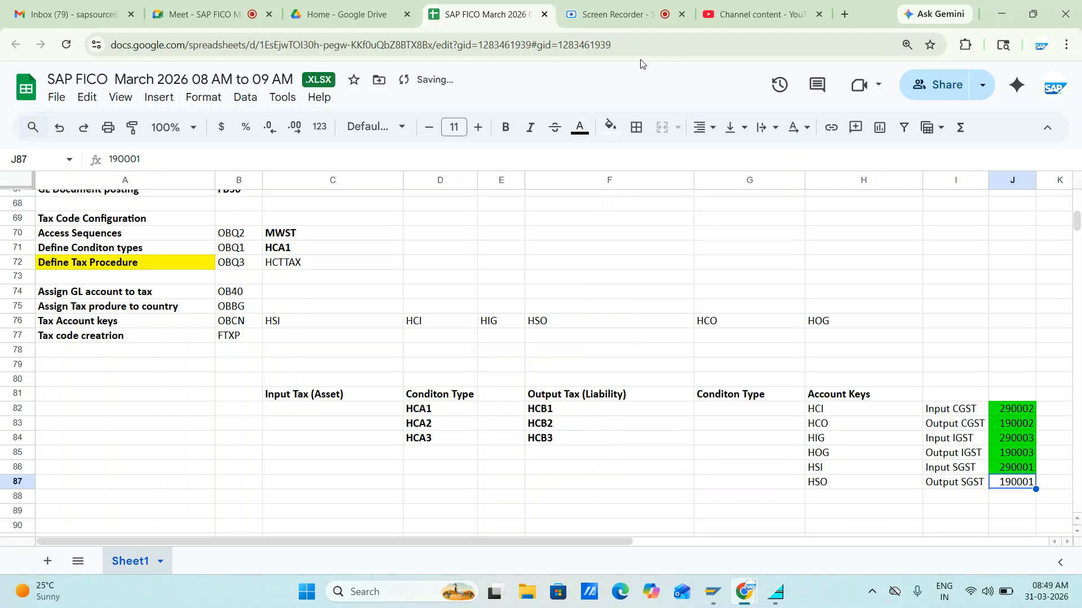
left_click(615, 129)
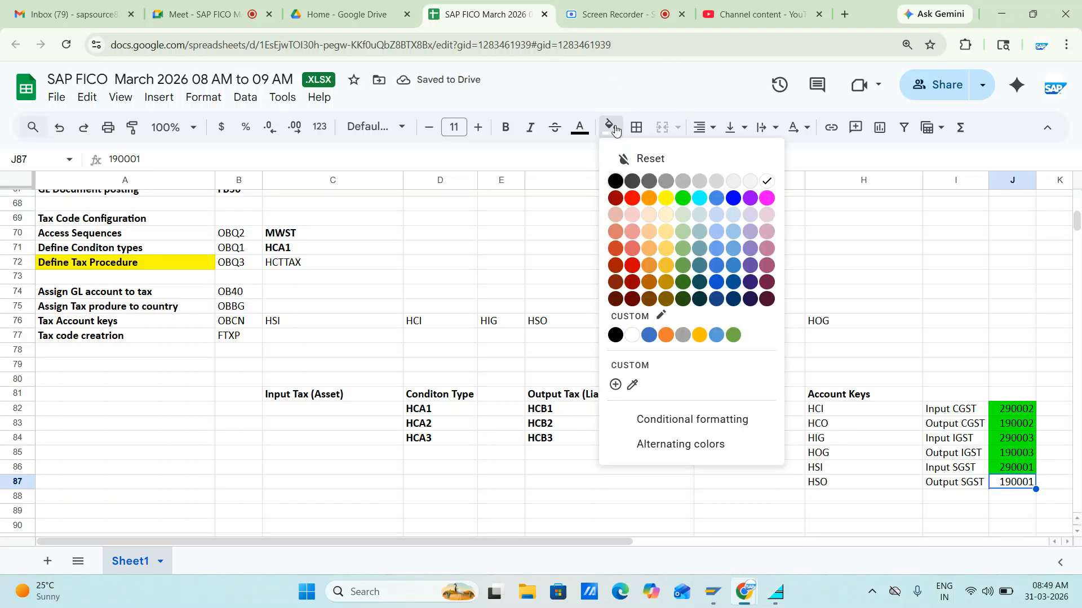
left_click(683, 199)
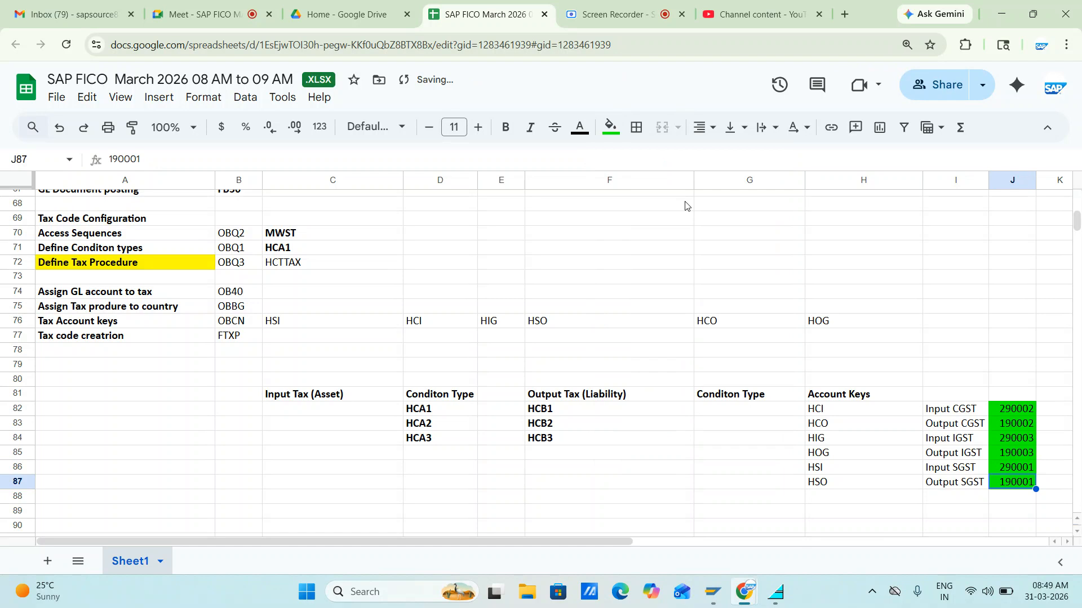
key("Left")
key("Left")
Step: Return to the SAP procedures list, open Output SGST (HSO) and save its account rules without tax code dependency
key("alt+Tab")
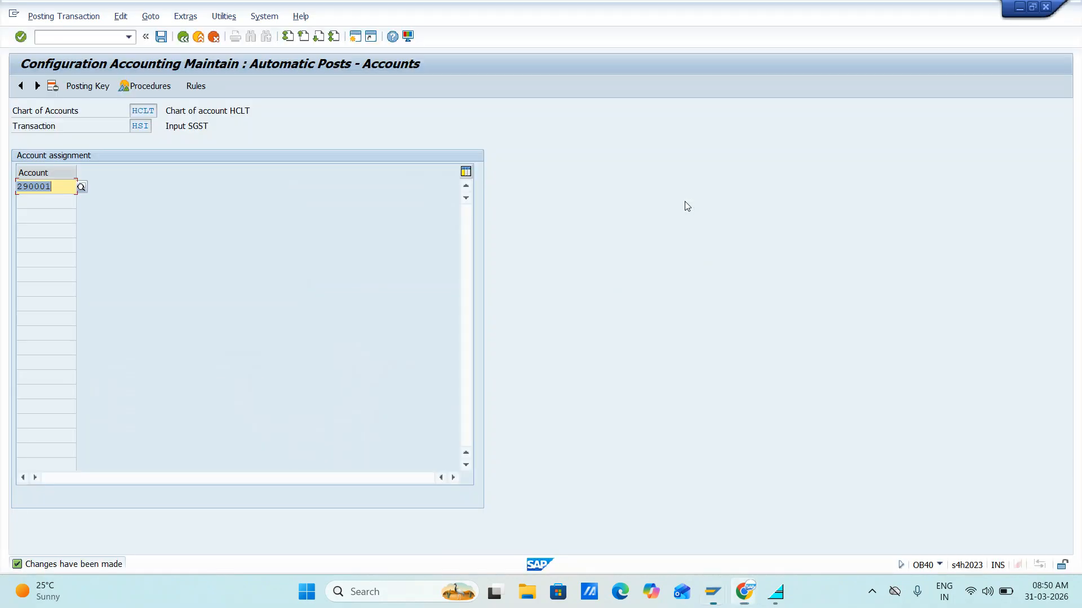
left_click(184, 37)
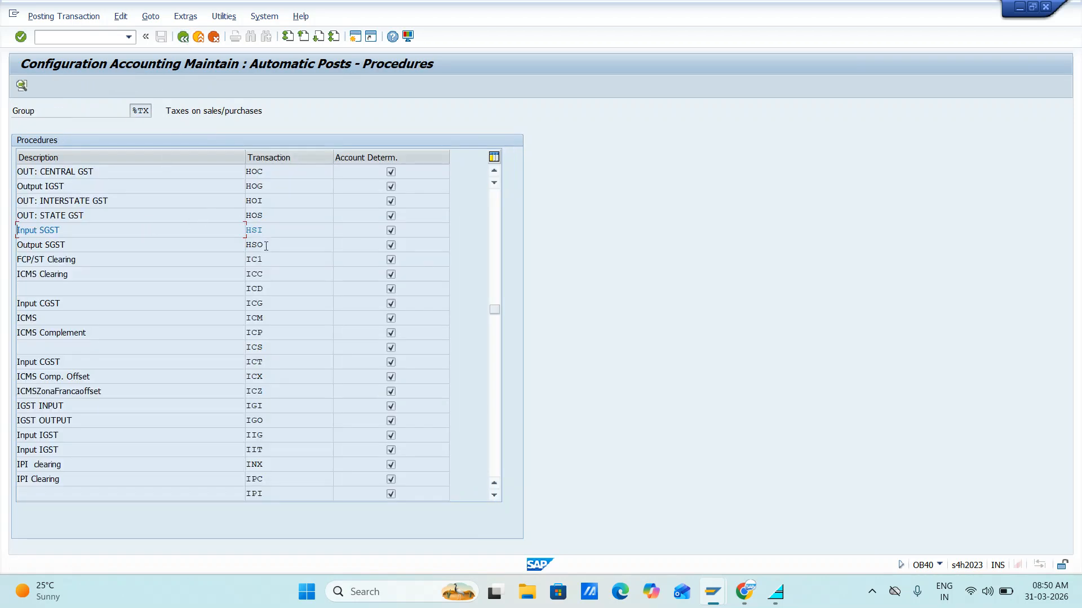
left_click(22, 86)
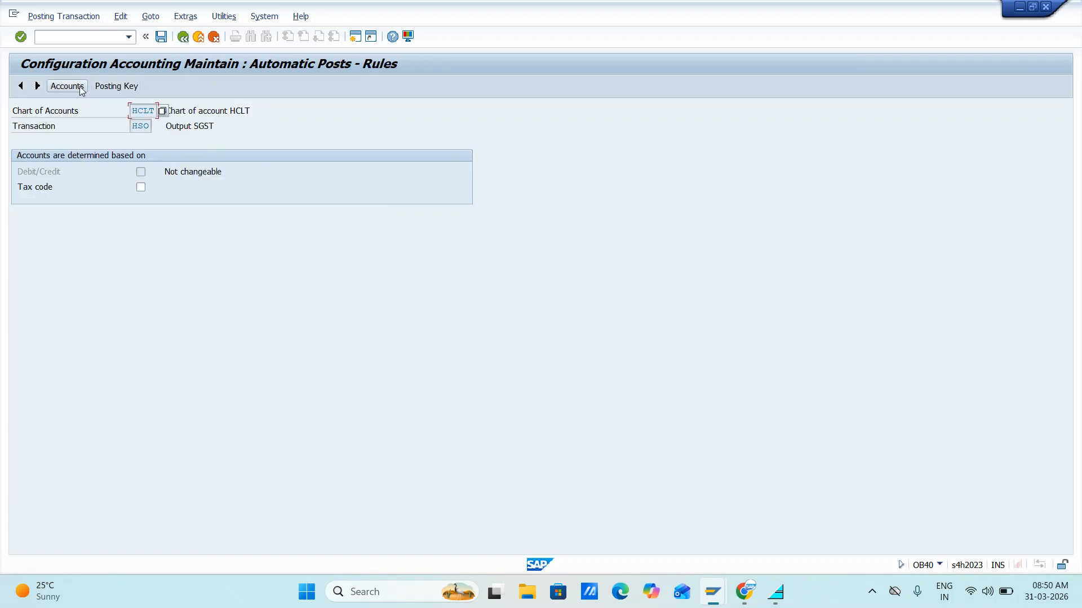
left_click(107, 86)
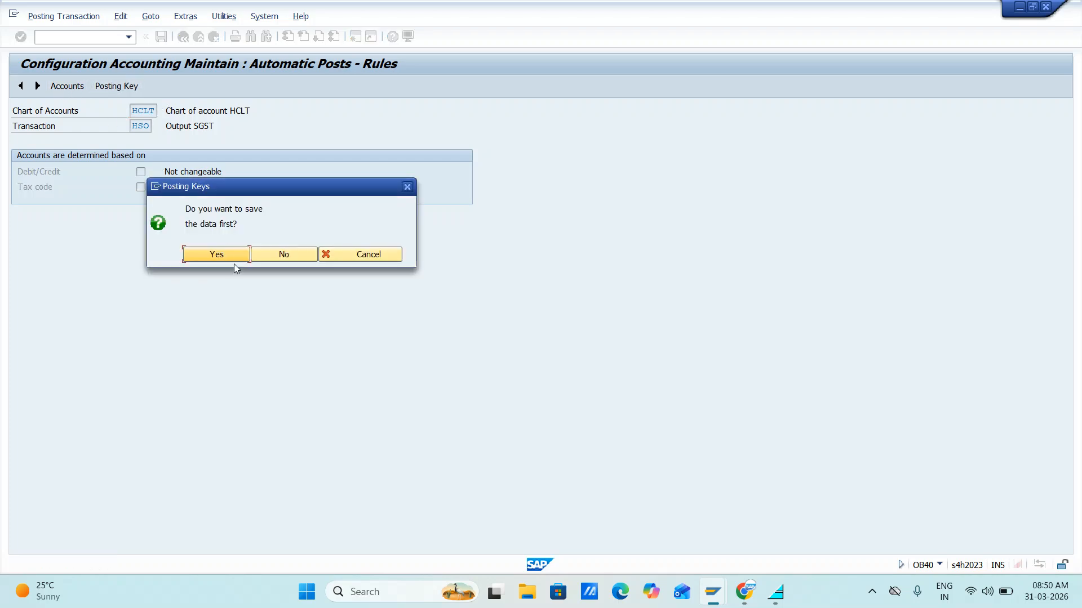
left_click(228, 254)
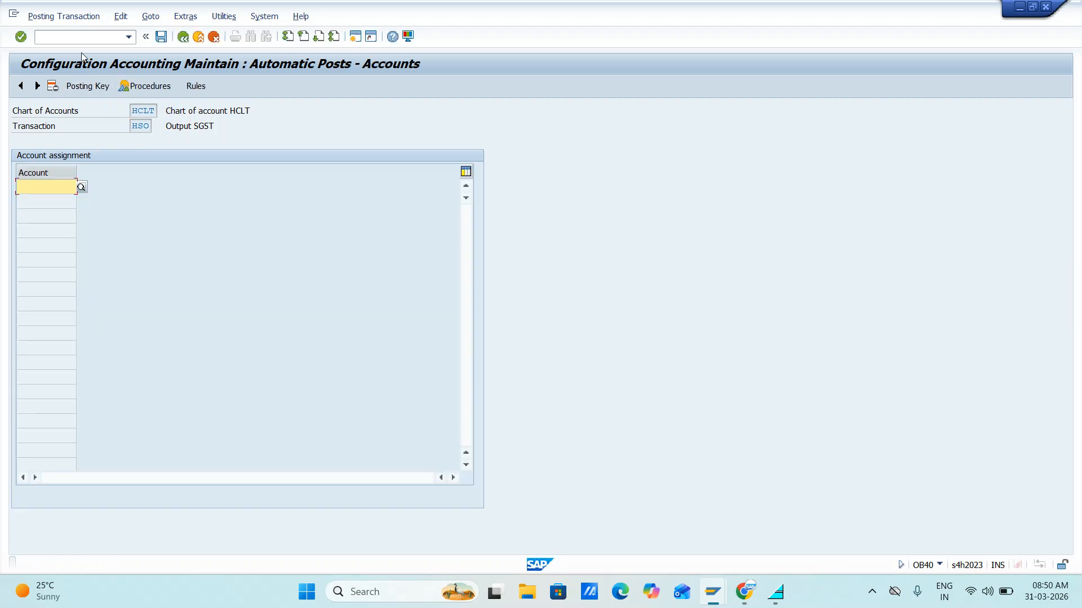
Step: Set the Output SGST (HSO) posting keys to debit 40 and credit 50, save them to the Org structure HCL request and go to its account assignment
left_click(83, 93)
type("40")
key("Tab")
type("50")
key("Return")
left_click(76, 88)
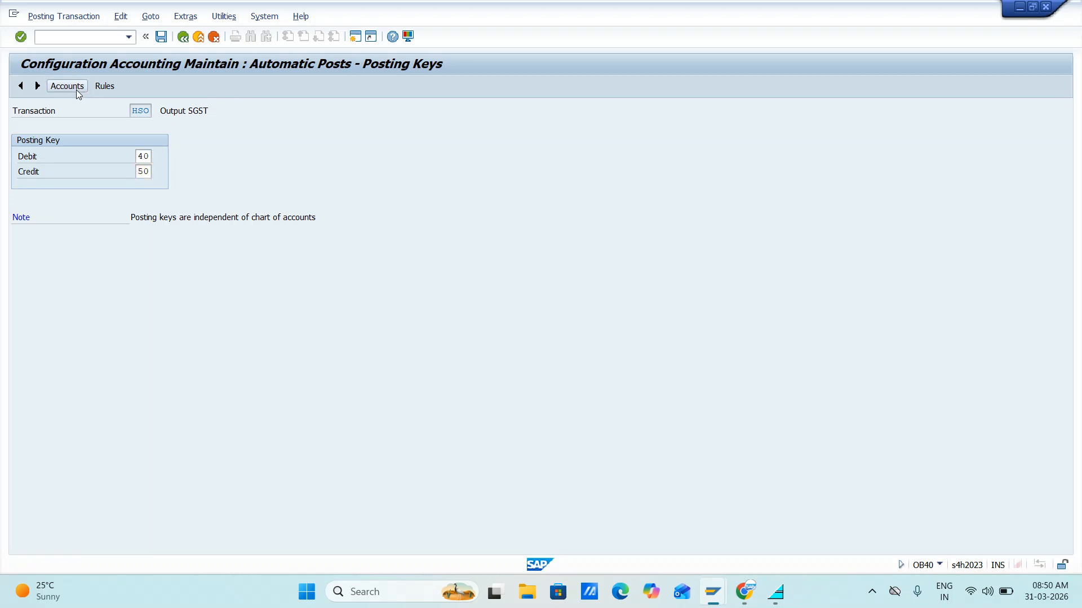
key("Return")
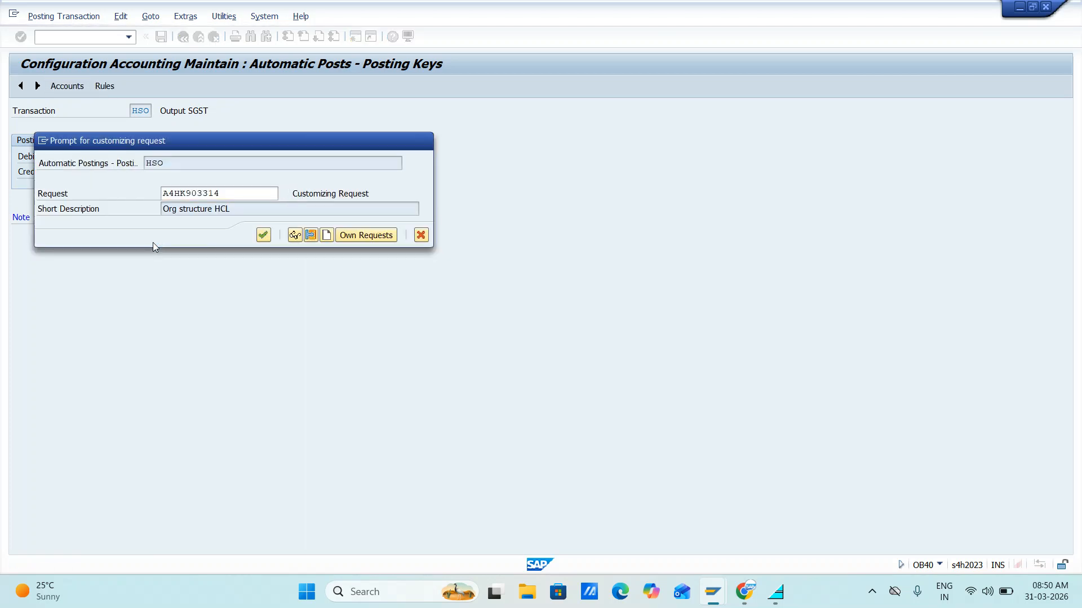
key("Return")
Step: Copy the Output SGST account 190001 from the planning sheet into the HSO account assignment, save it to the Org structure HCL request and leave the assignment
key("alt+Tab")
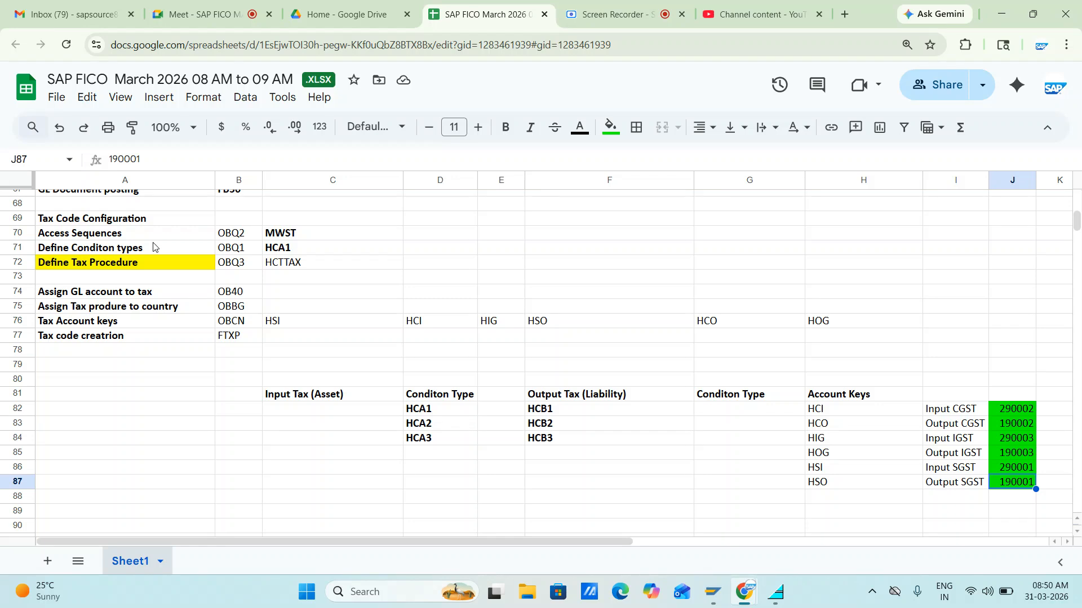
key("alt+Tab")
type("190001")
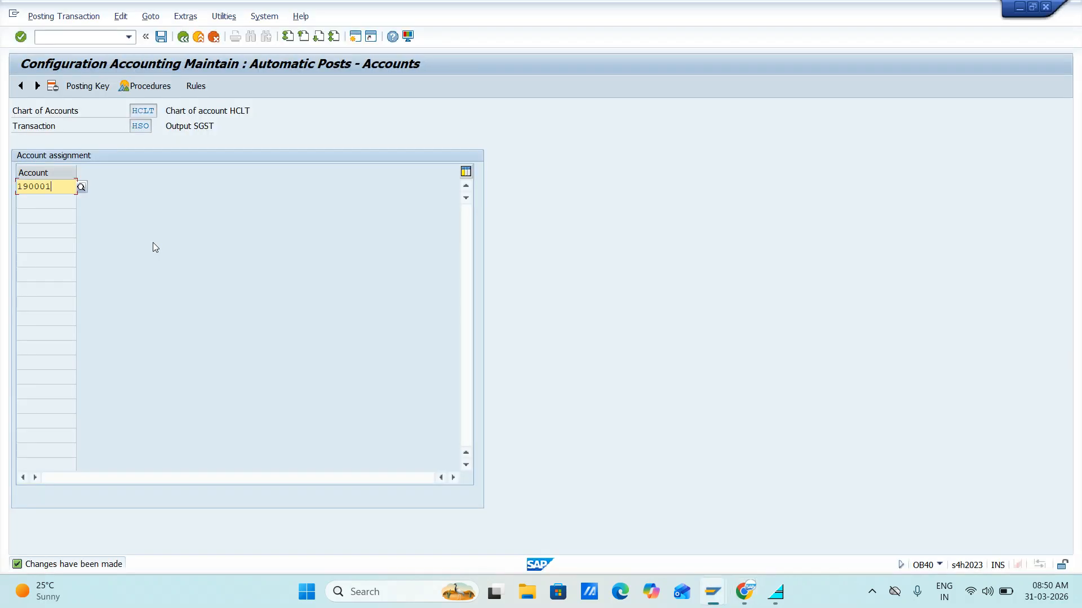
left_click(161, 37)
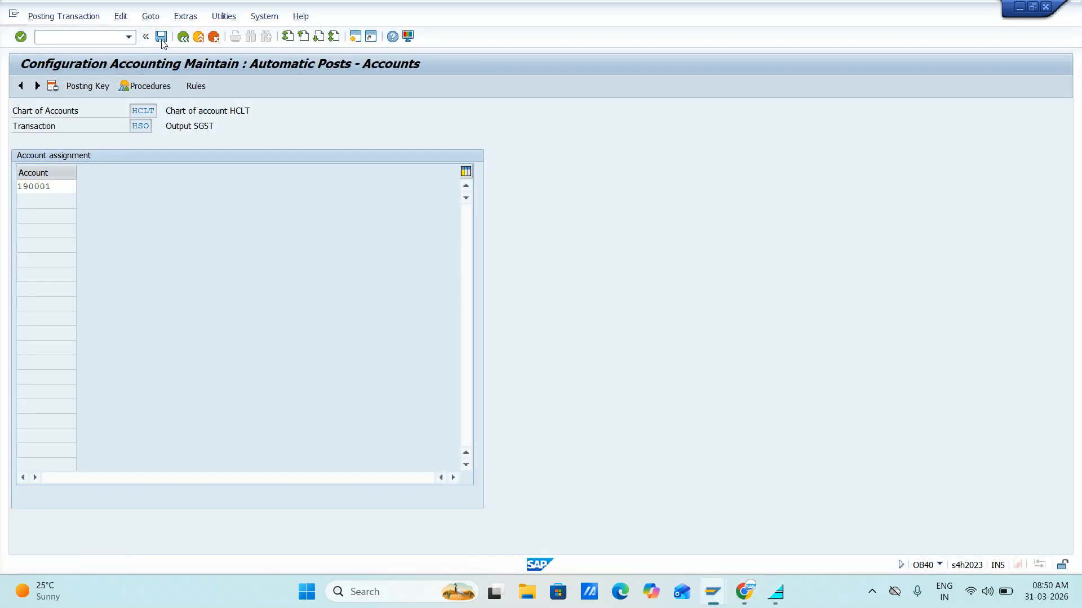
left_click(263, 236)
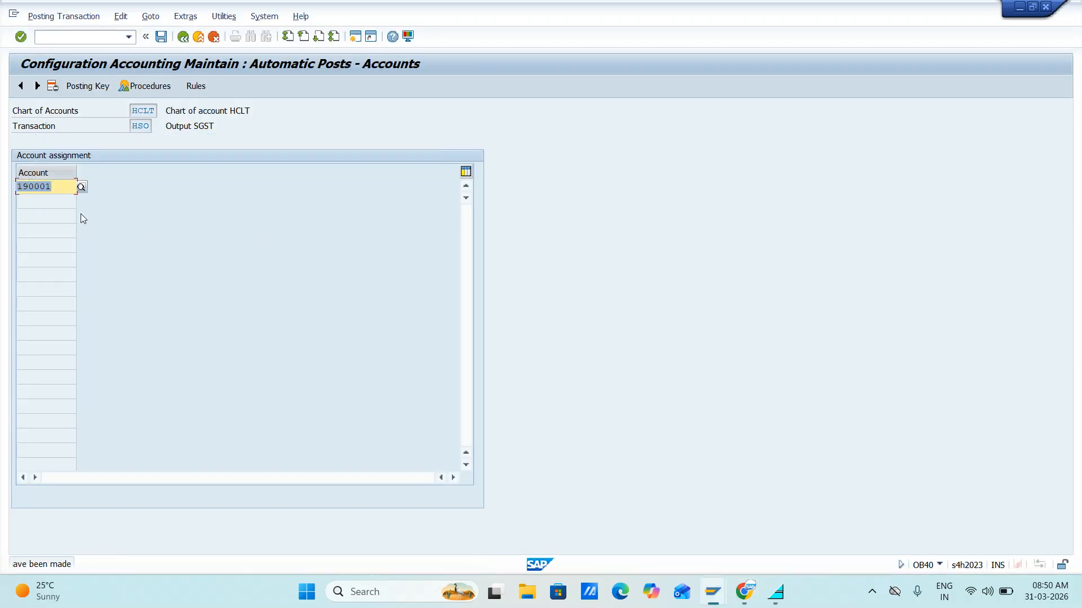
left_click(184, 37)
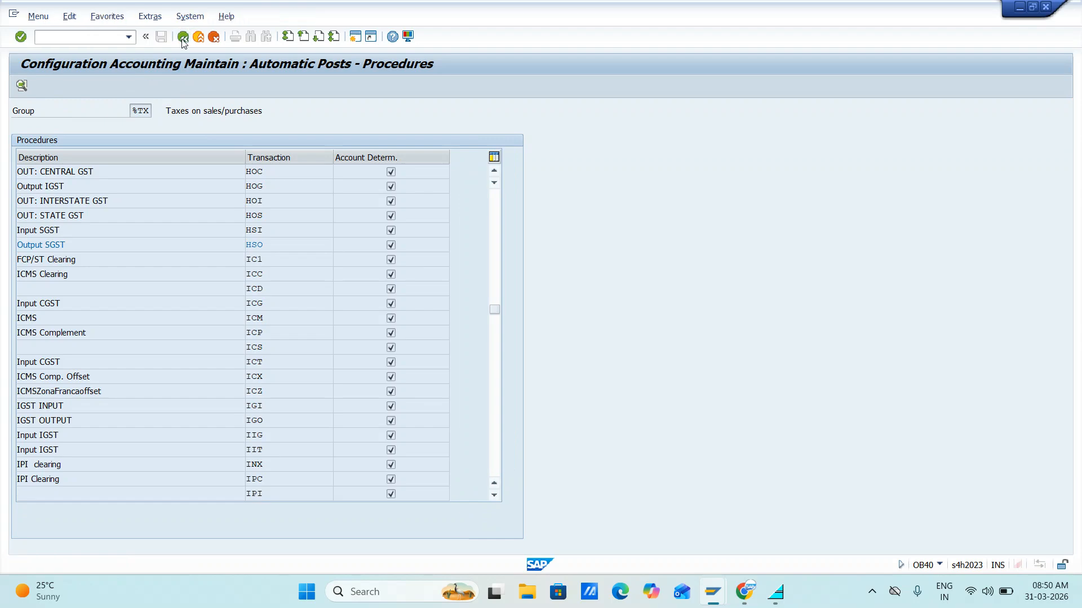
Step: In the Google Sheets planning sheet, correct the label in cell A77 to "Tax code creation" and save
key("alt+Tab")
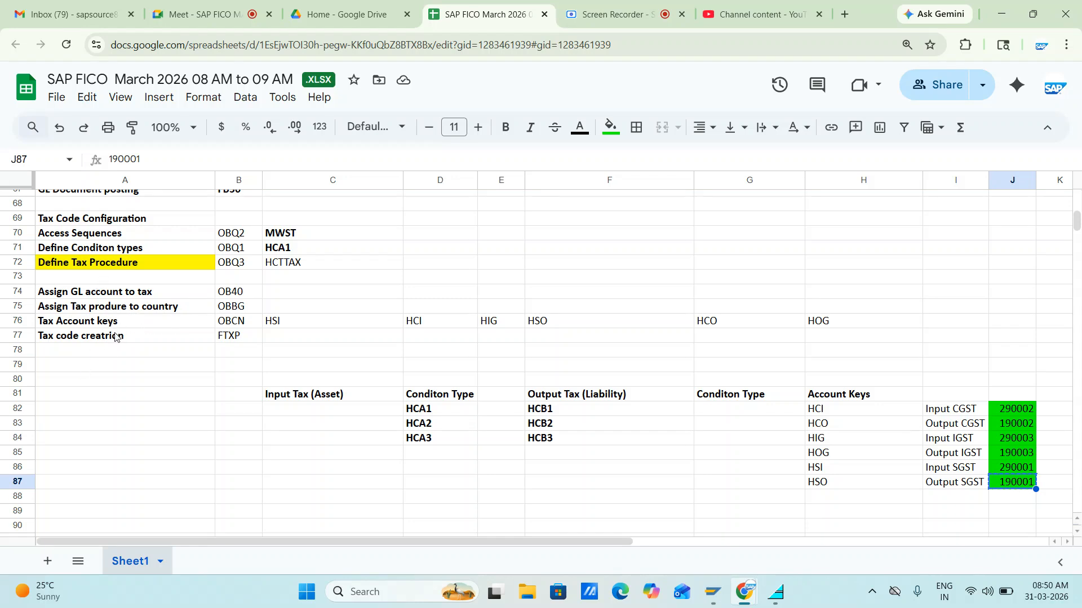
left_click(115, 335)
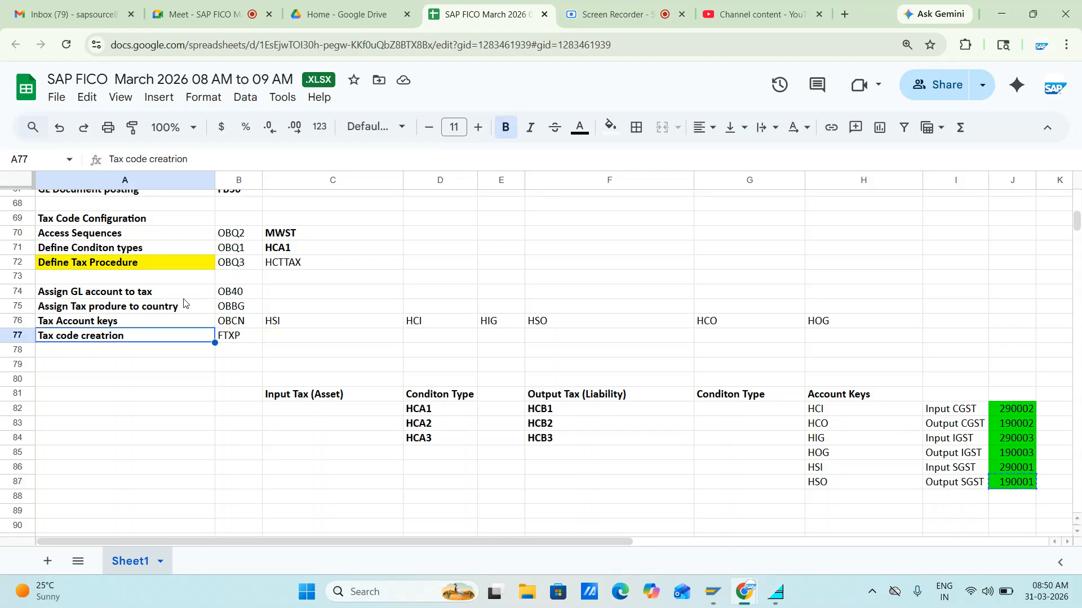
double_click(148, 341)
key("BackSpace")
key("BackSpace")
key("BackSpace")
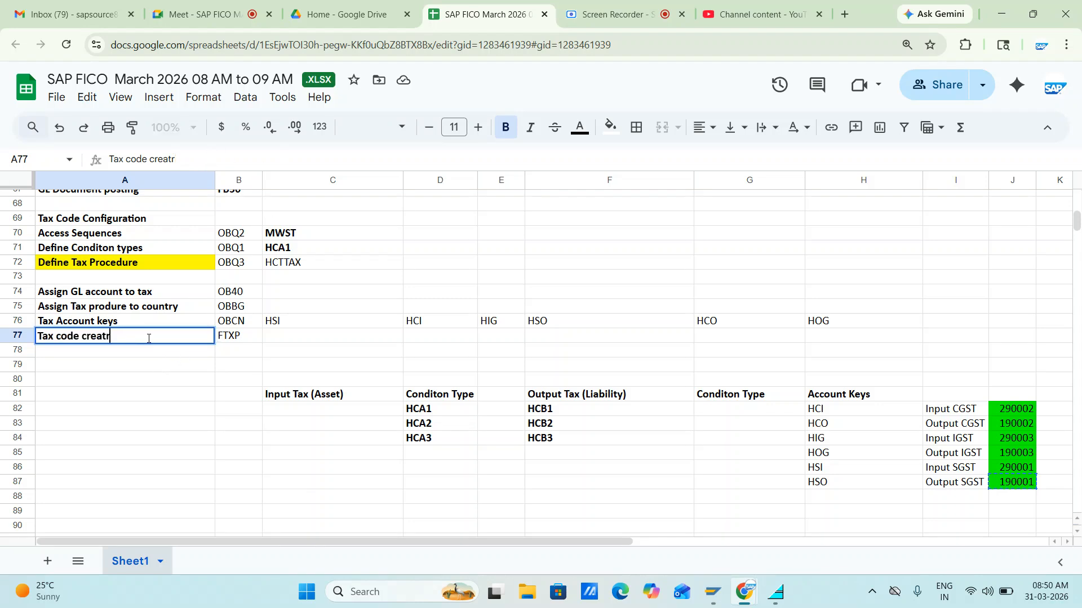
type("ion")
key("ctrl+s")
Step: In the SAP Display IMG session, open Define Tax Codes for Sales and Purchases under Calculation for country IN
key("alt+Tab")
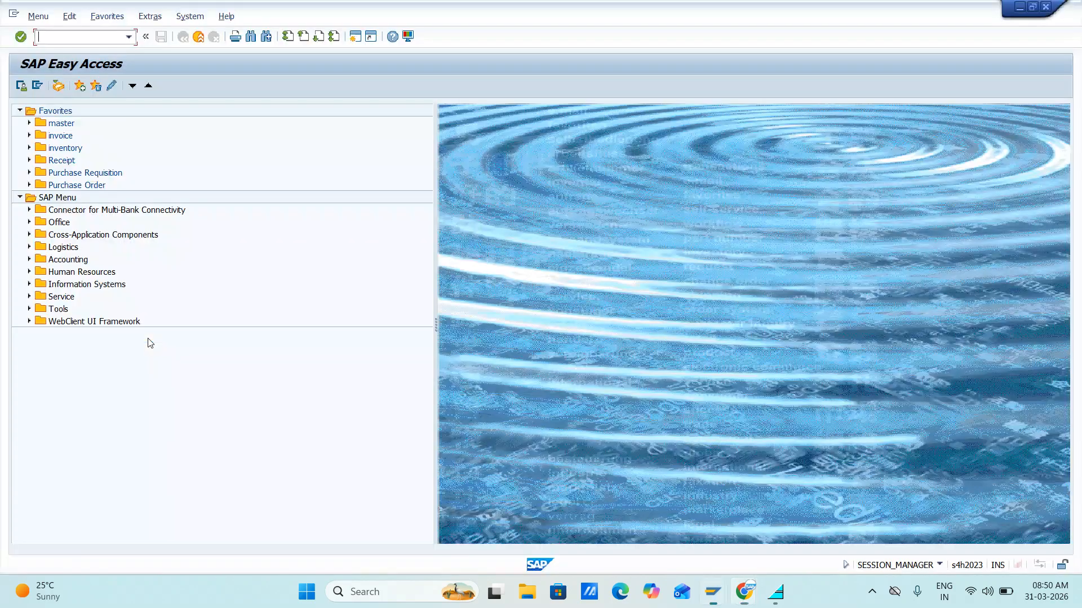
key("alt+Tab")
key("alt+Tab")
key("alt+Tab")
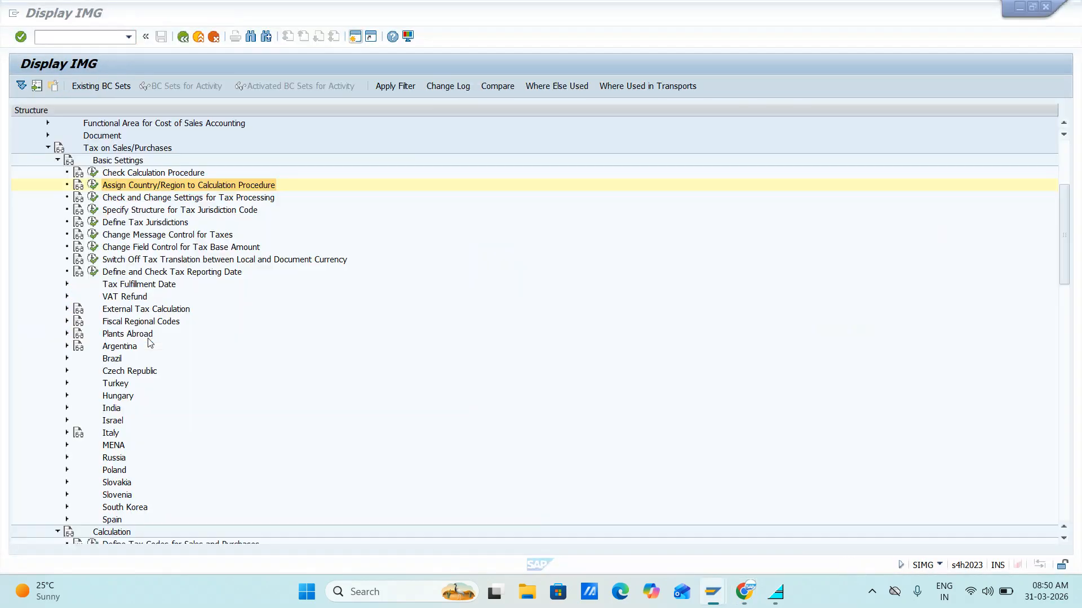
left_click(57, 160)
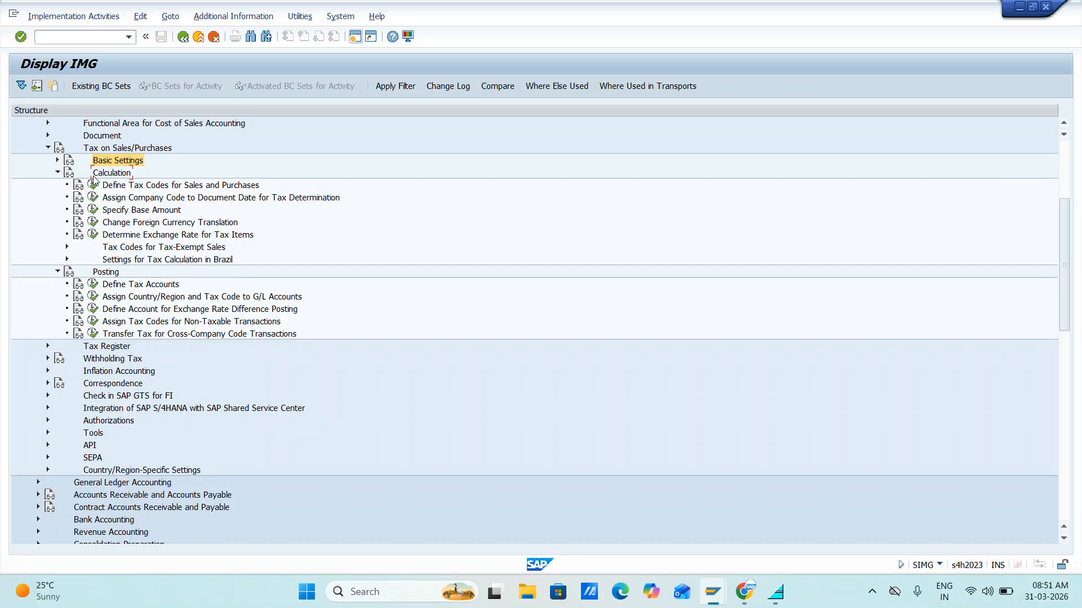
left_click(57, 272)
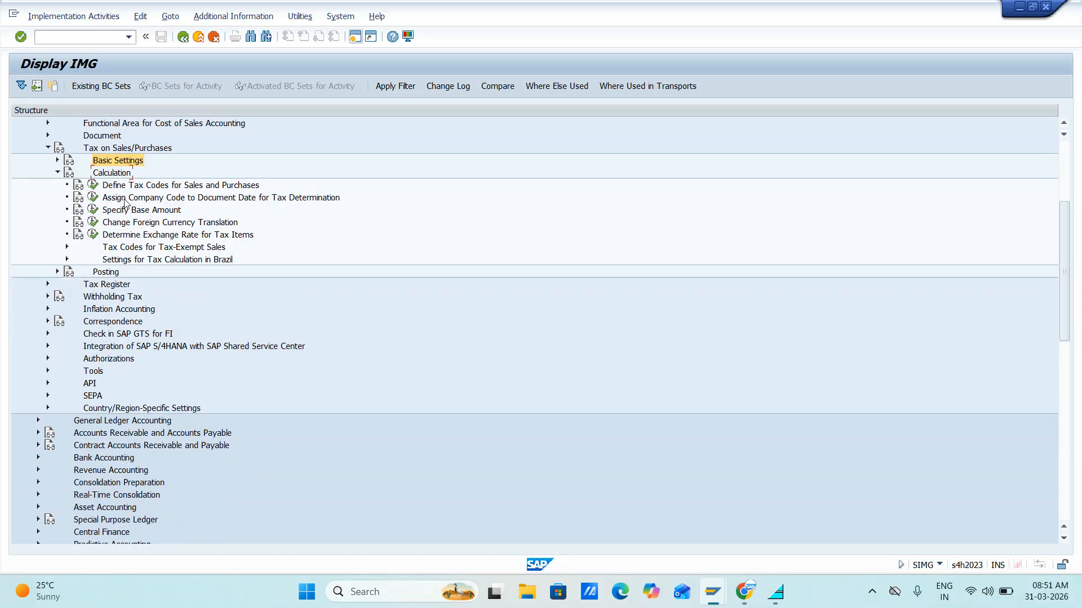
left_click(93, 186)
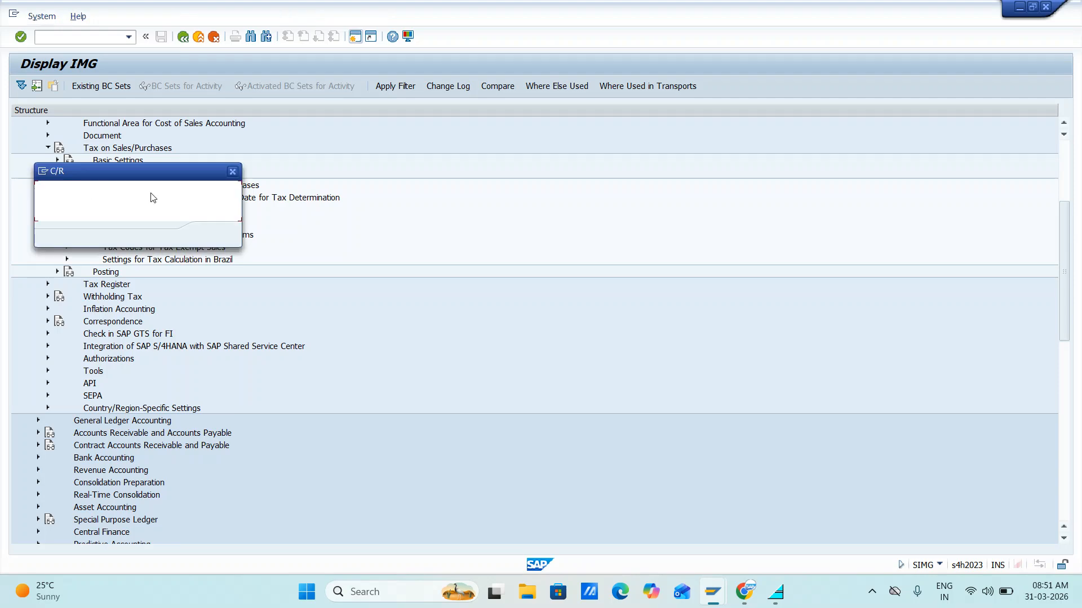
type("IN")
key("Return")
key("Return")
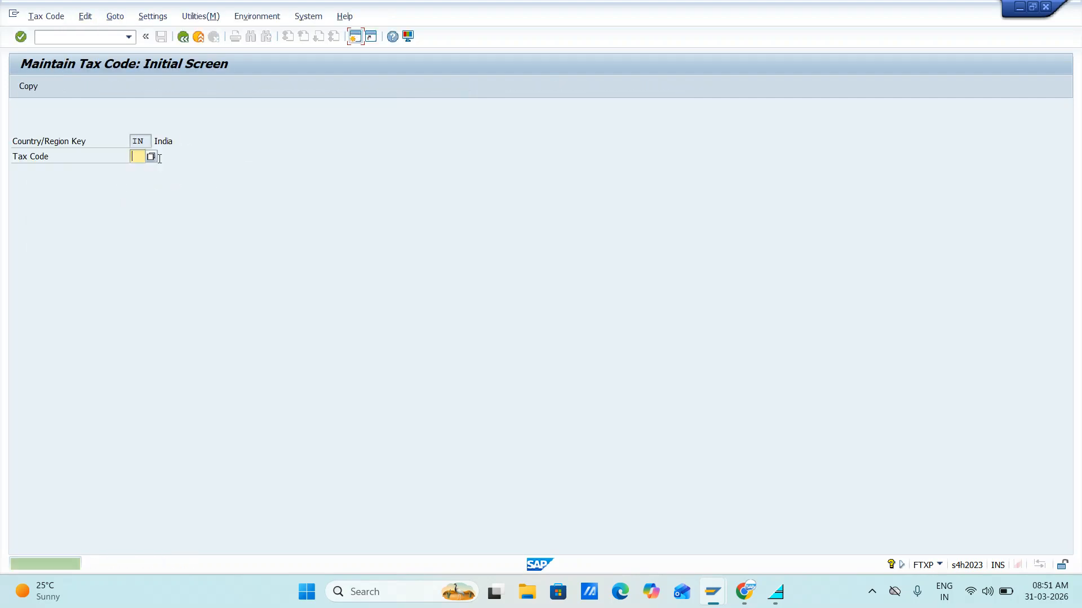
Step: Start creating tax code A1 for India, opening its properties and consulting the planning sheet
key("alt+Tab")
key("alt+Tab")
key("alt+Tab")
key("alt+Tab")
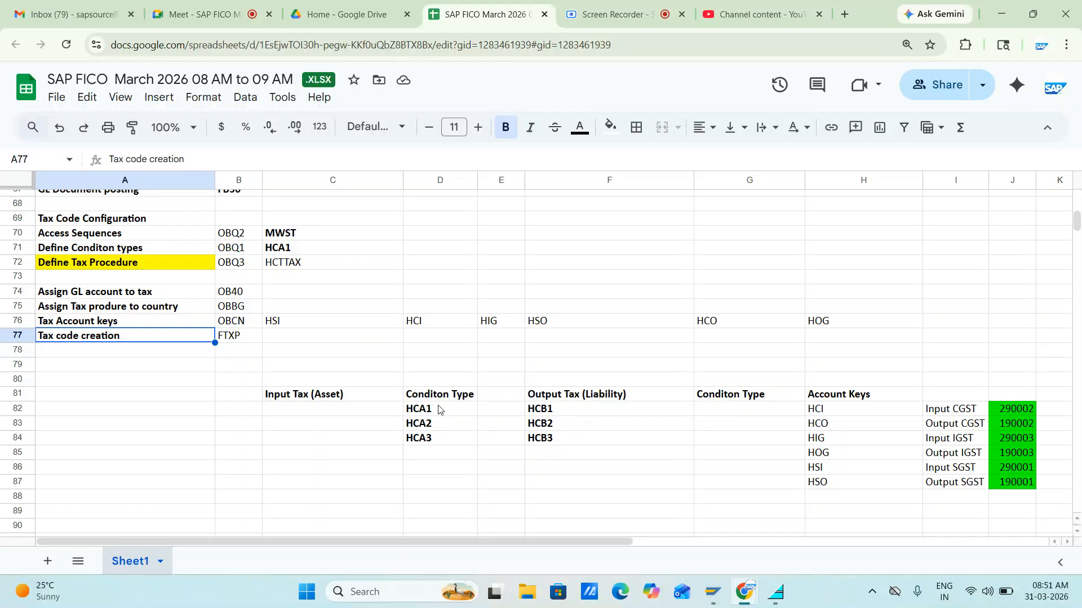
key("alt+Tab")
type("A1")
key("BackSpace")
key("BackSpace")
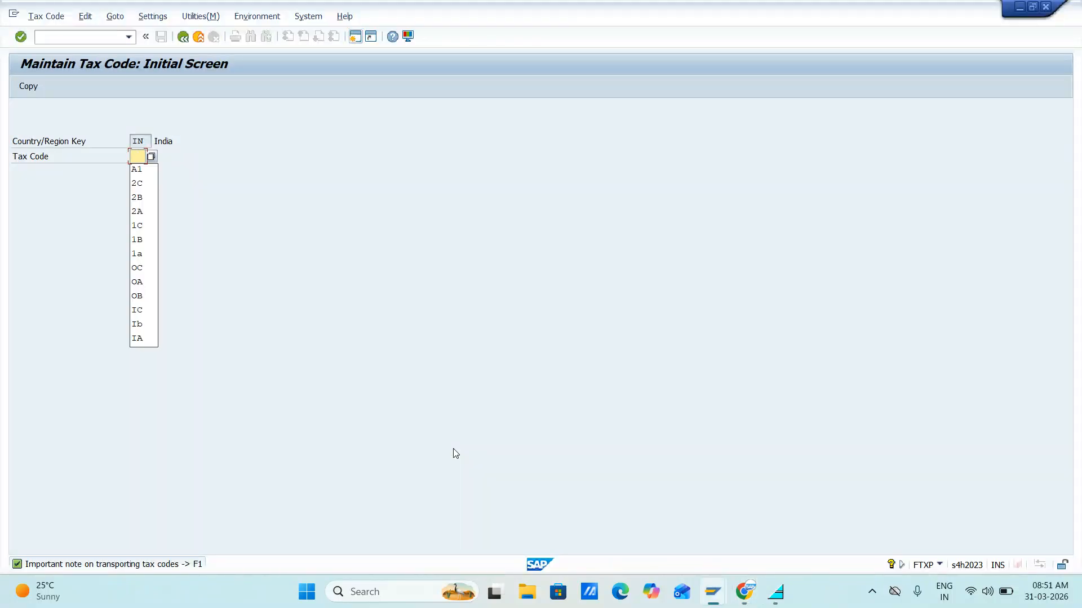
type("A1")
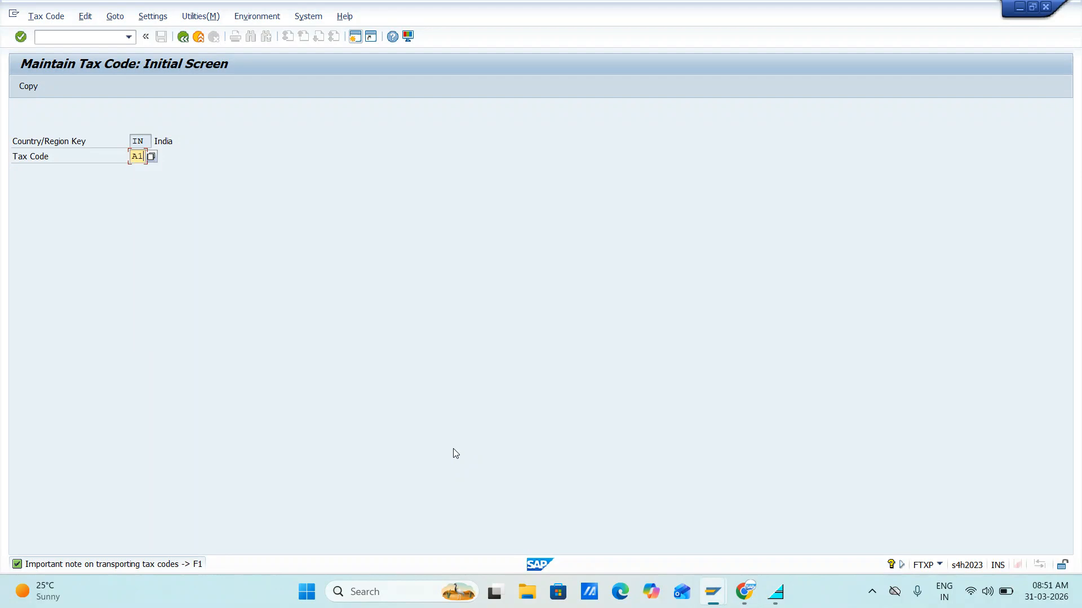
key("Return")
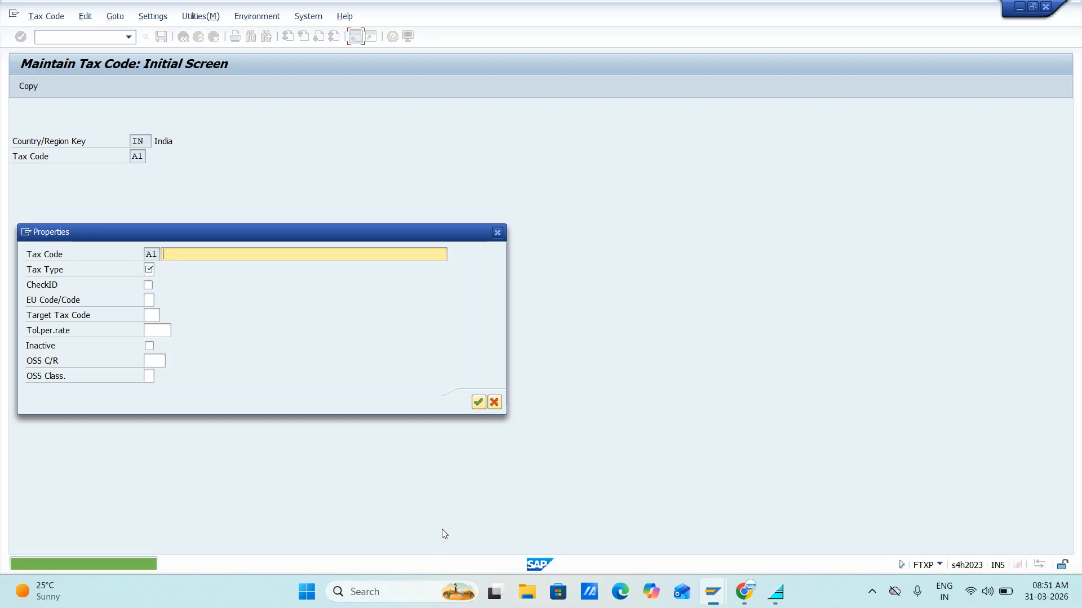
key("alt+Tab")
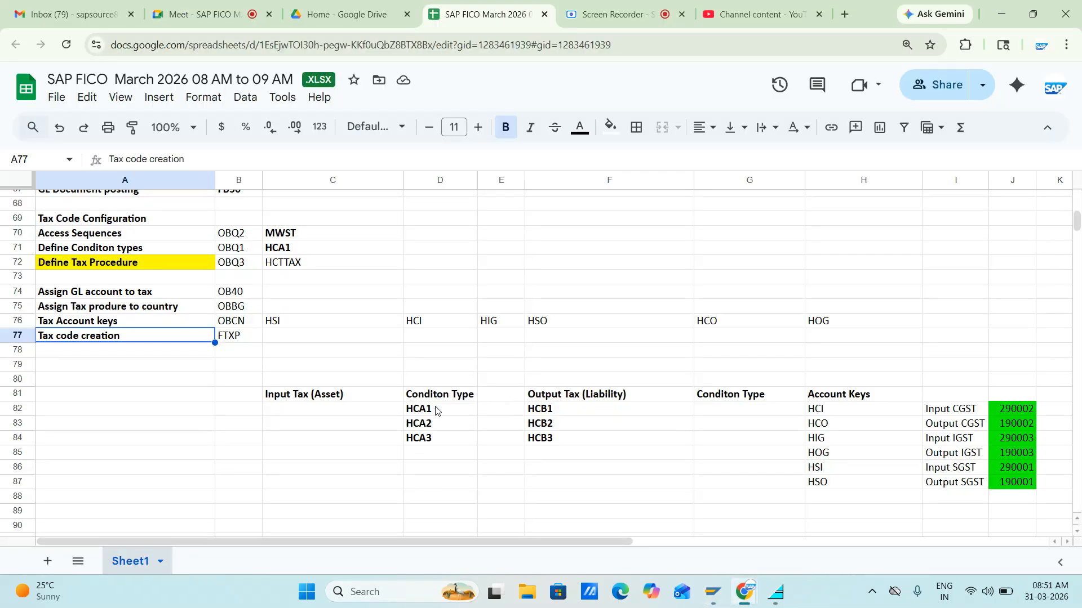
Step: Copy "Input SGST" from the planning sheet into tax code A1's description in SAP and set its tax type to V (Input tax)
left_click(957, 414)
key("ctrl+c")
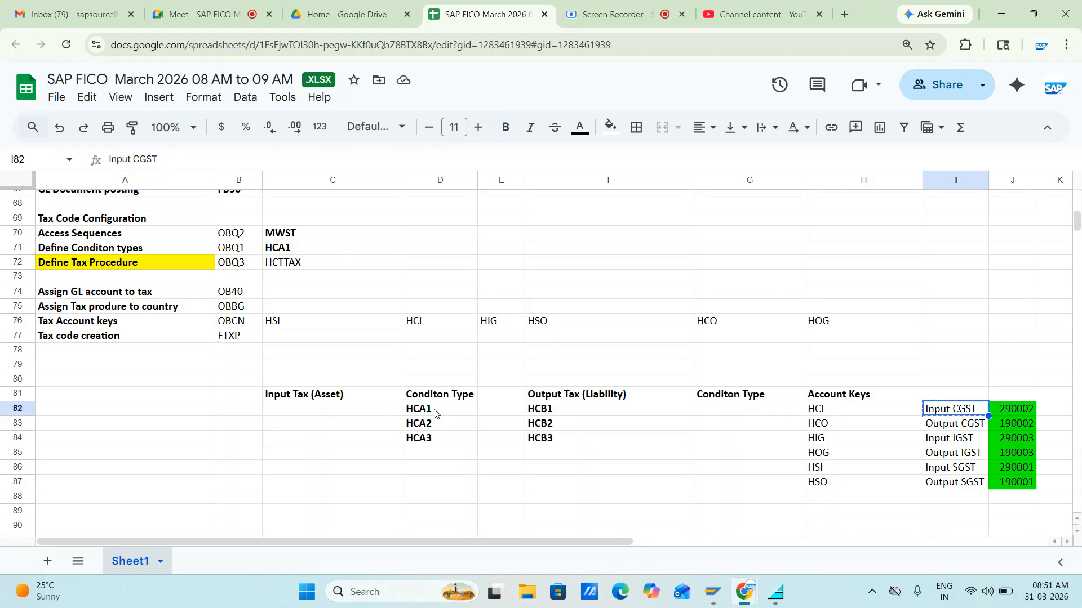
left_click(948, 471)
key("ctrl+c")
key("alt+Tab")
key("ctrl+v")
key("Tab")
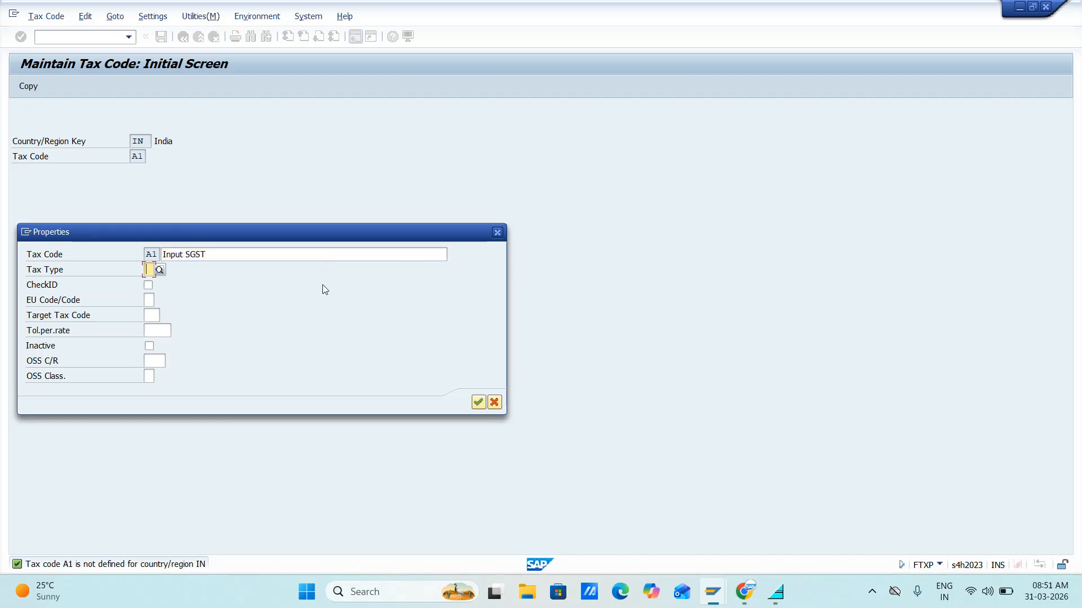
left_click(160, 270)
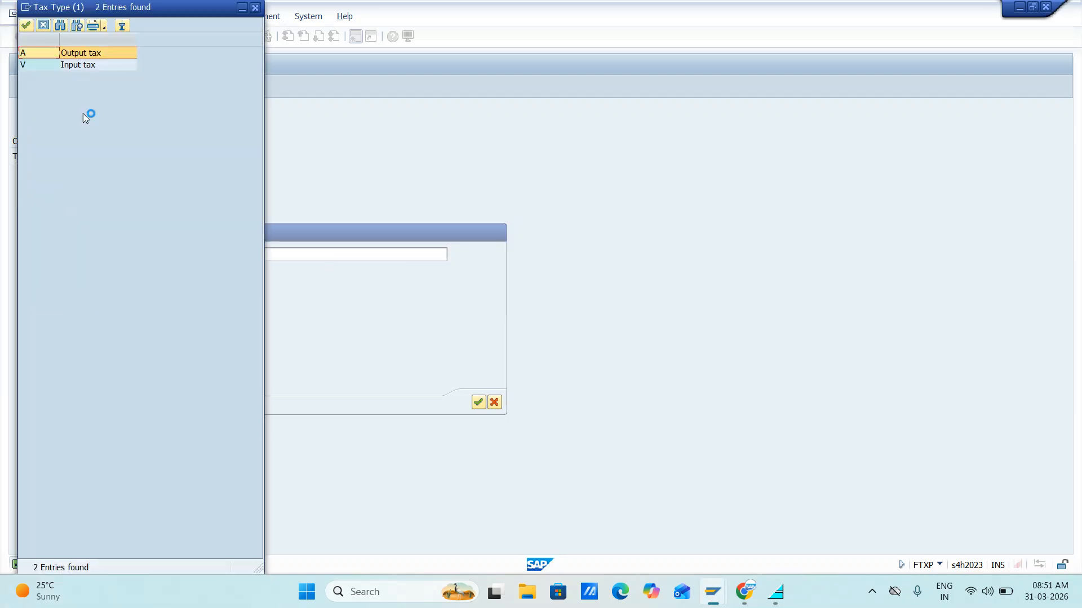
double_click(28, 66)
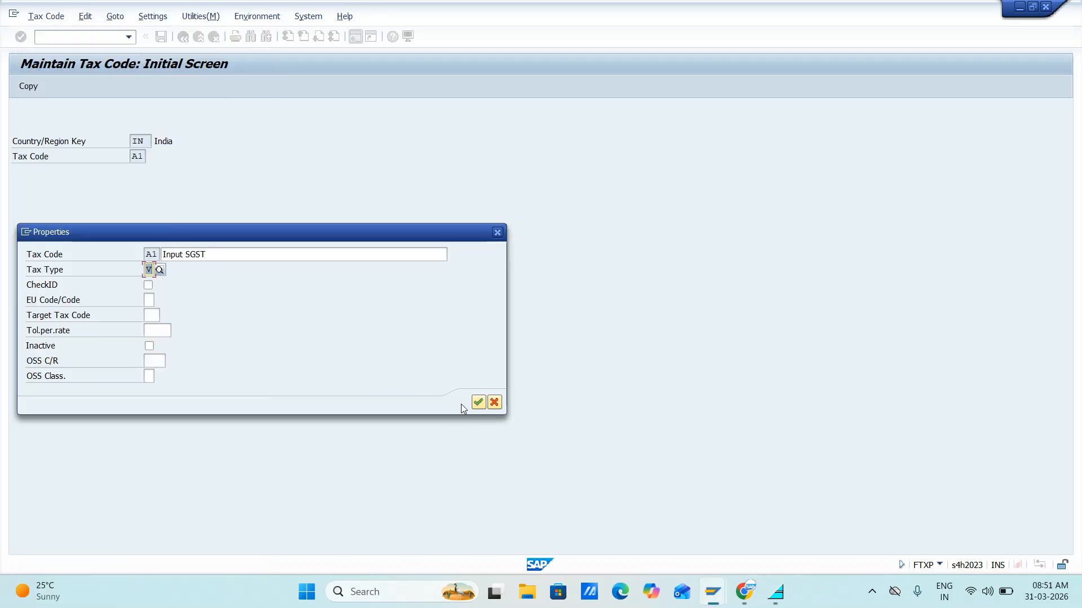
left_click(478, 402)
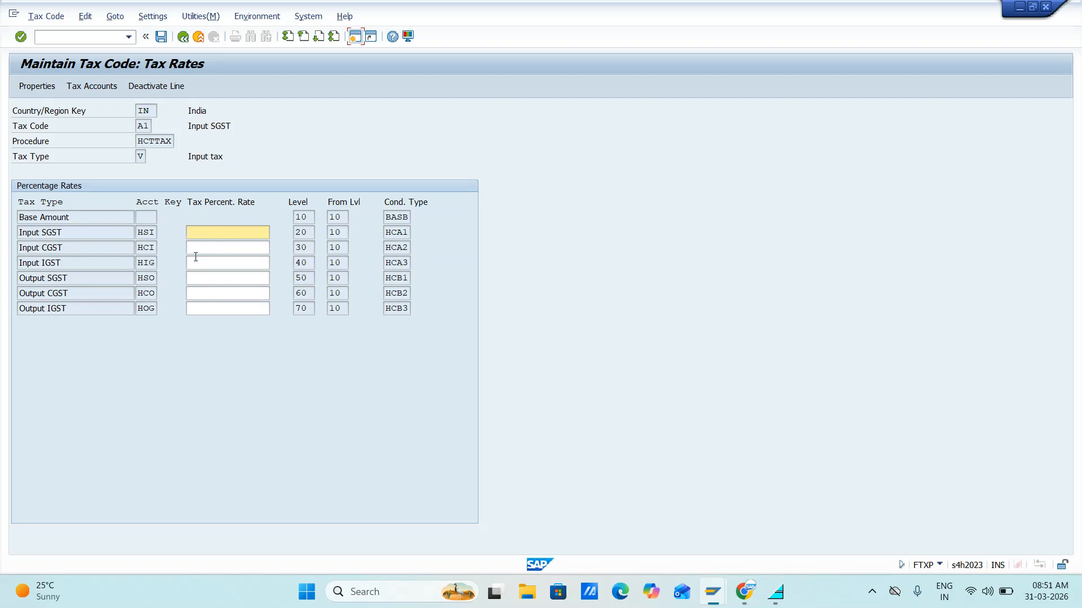
Step: Set the tax percentage rate of tax code A1 to 2.5 for both Input SGST and Input CGST
key("alt+Tab")
key("alt+Tab")
left_click(203, 233)
key("Down")
key("Down")
key("Down")
key("Down")
key("Down")
key("Return")
key("Tab")
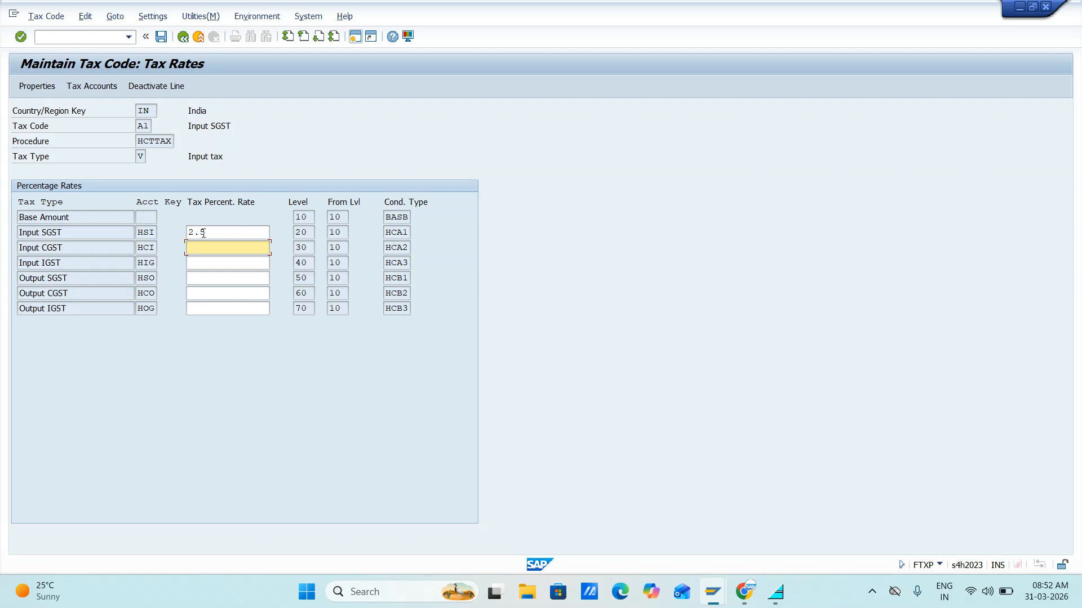
key("Down")
key("Down")
key("Down")
key("Down")
key("Down")
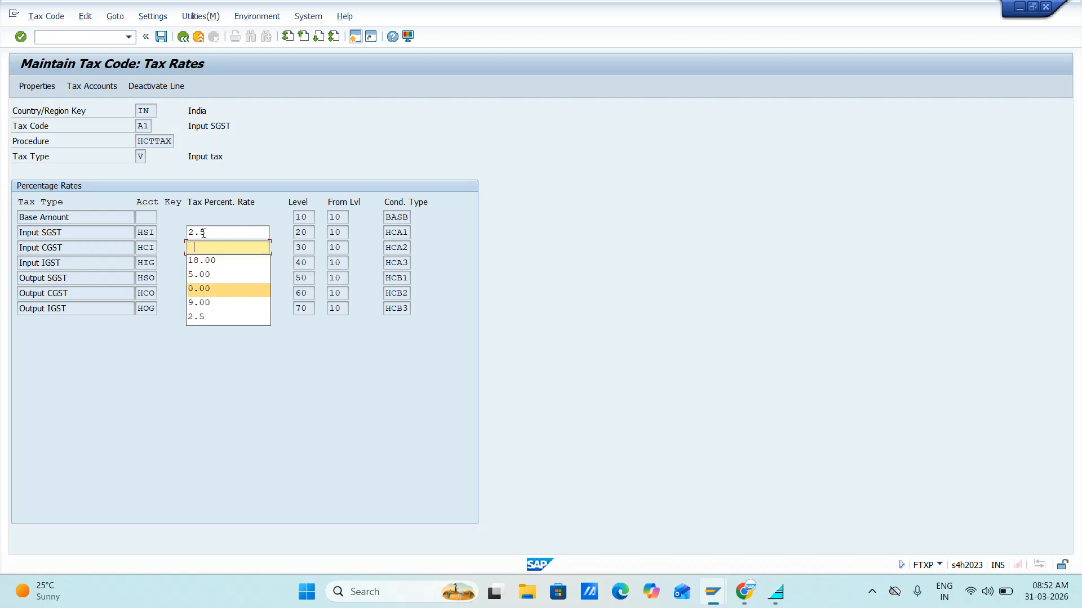
key("Down")
key("Return")
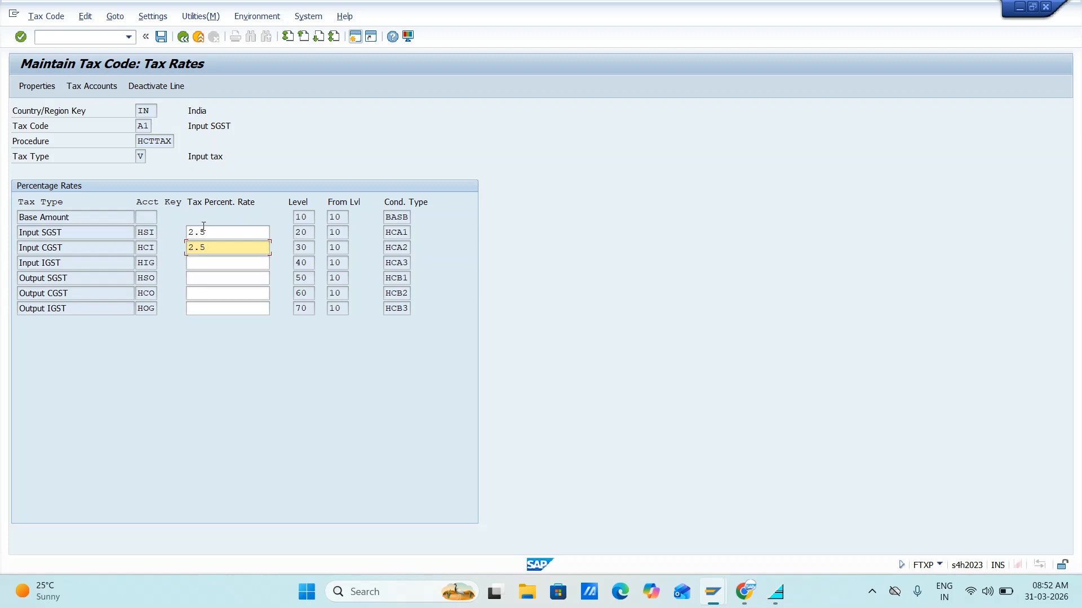
Step: Change tax code A1's description in its properties to "Input GST 5%" and save the tax code
left_click(29, 90)
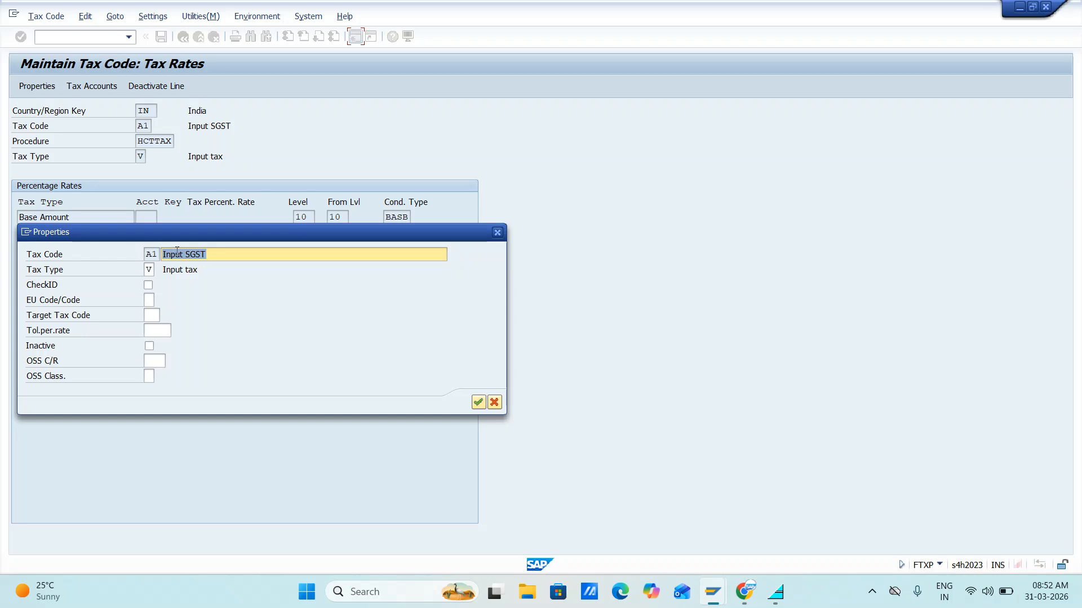
left_click(209, 255)
key("Right")
key("BackSpace")
key("BackSpace")
key("BackSpace")
key("BackSpace")
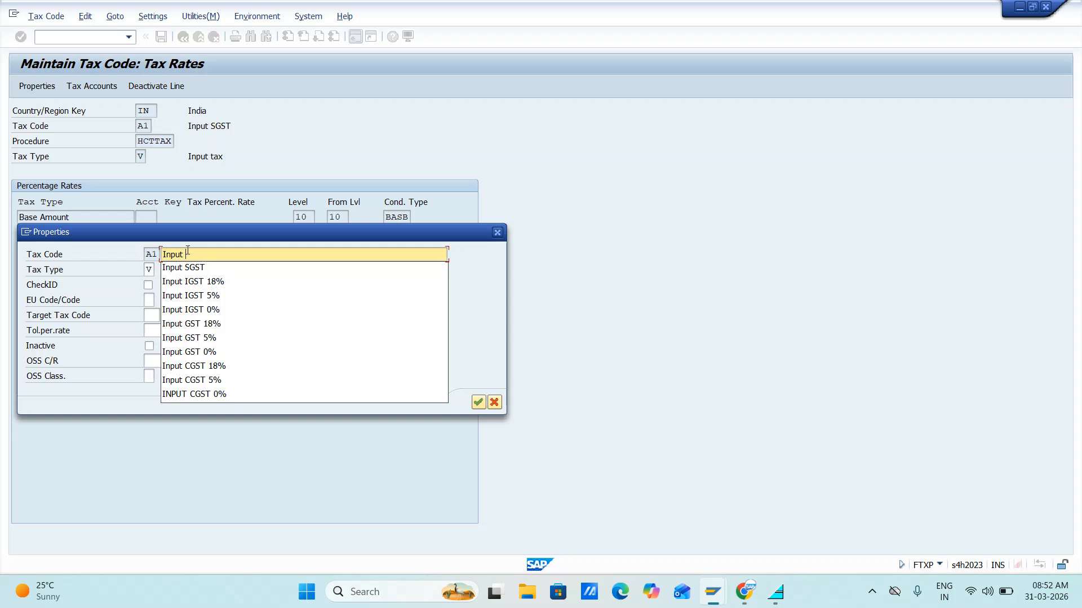
left_click(190, 342)
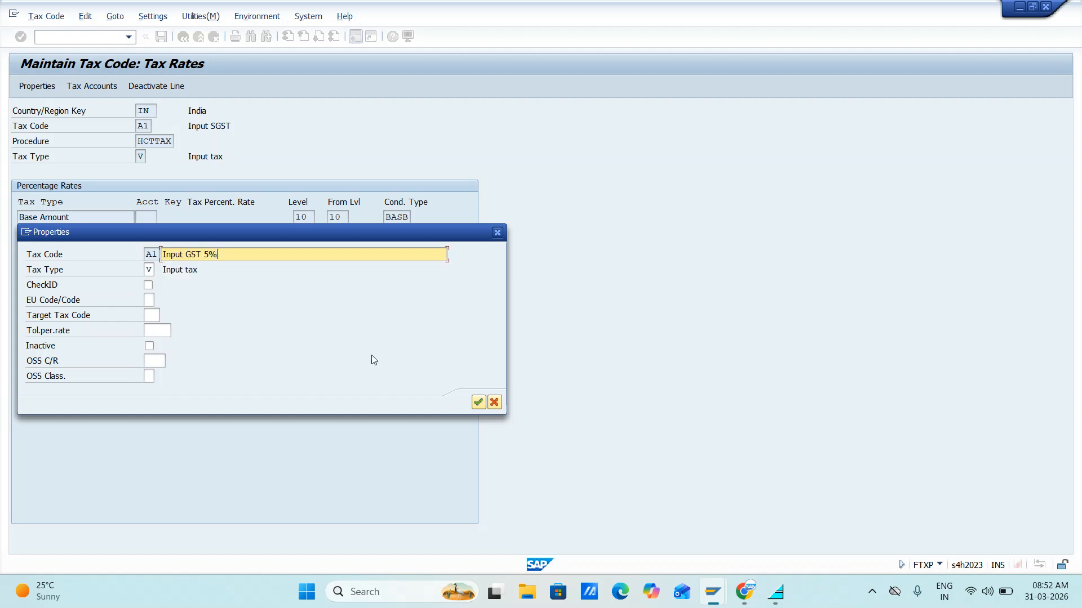
left_click(477, 402)
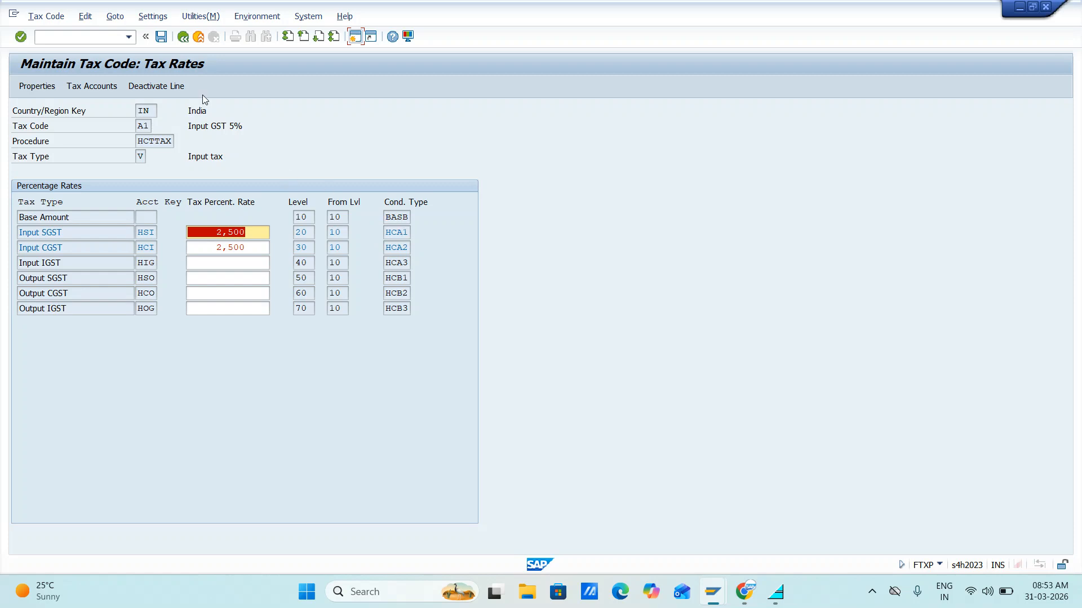
left_click(161, 37)
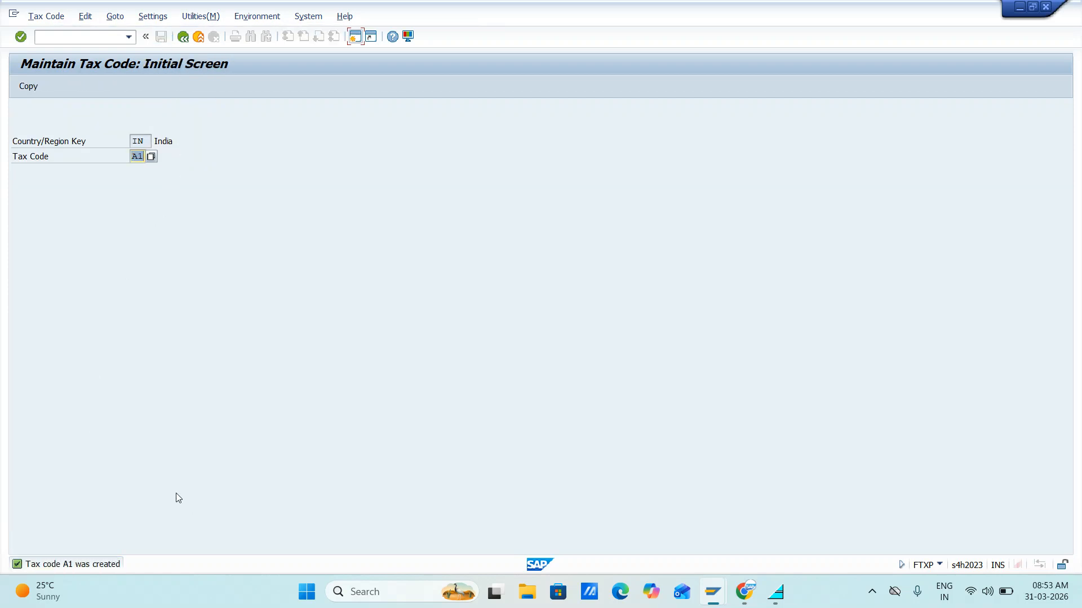
Step: In the Google Sheets planning sheet, enter the input tax codes A1, A2 and A3 in cells C77 to E77
key("alt+Tab")
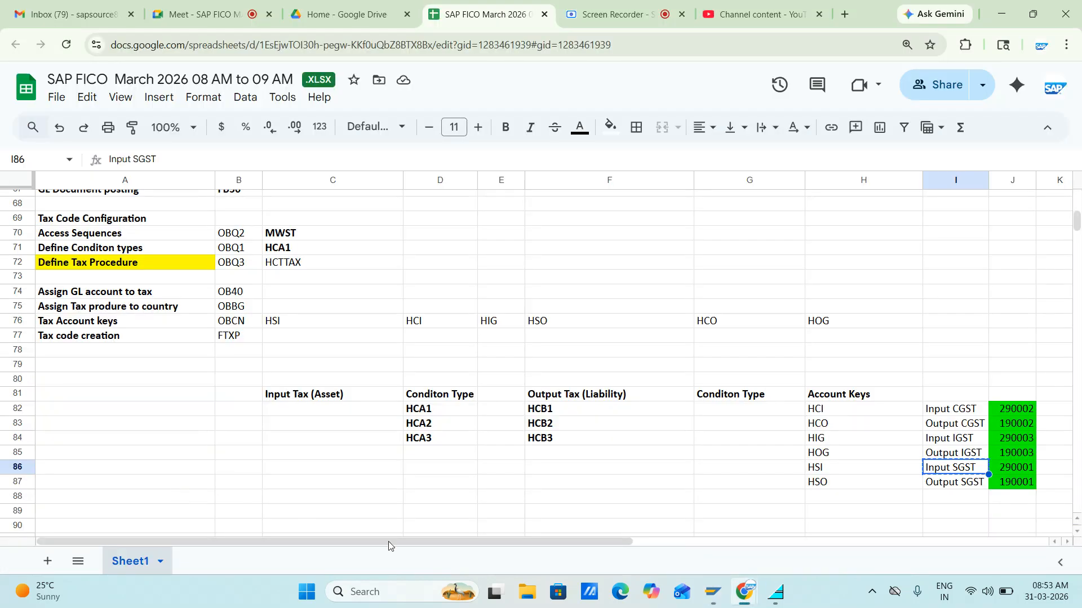
key("ctrl+c")
left_click(496, 412)
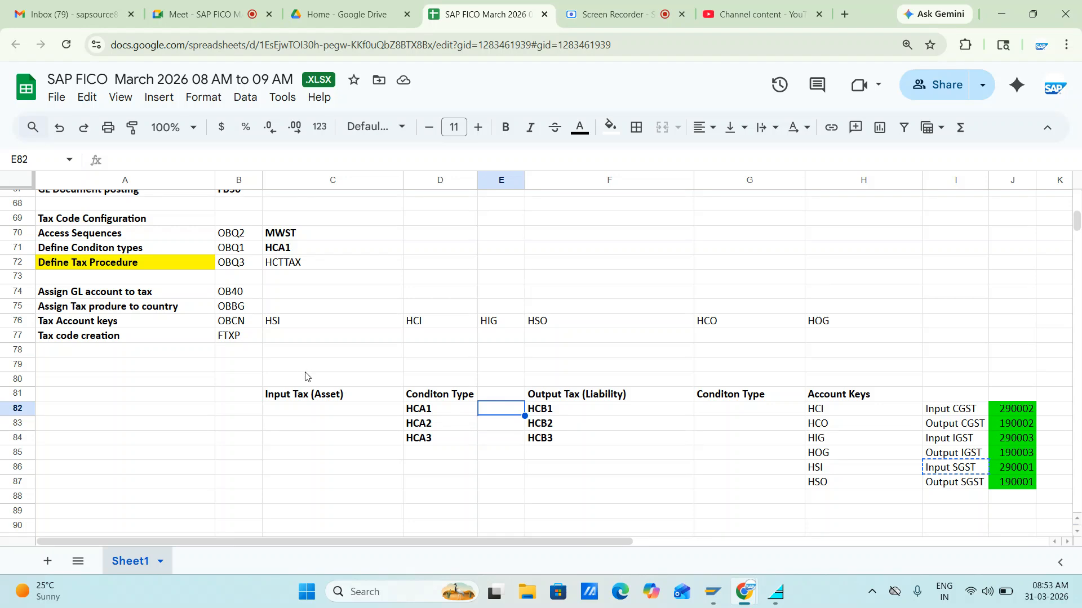
left_click(291, 339)
type("A1")
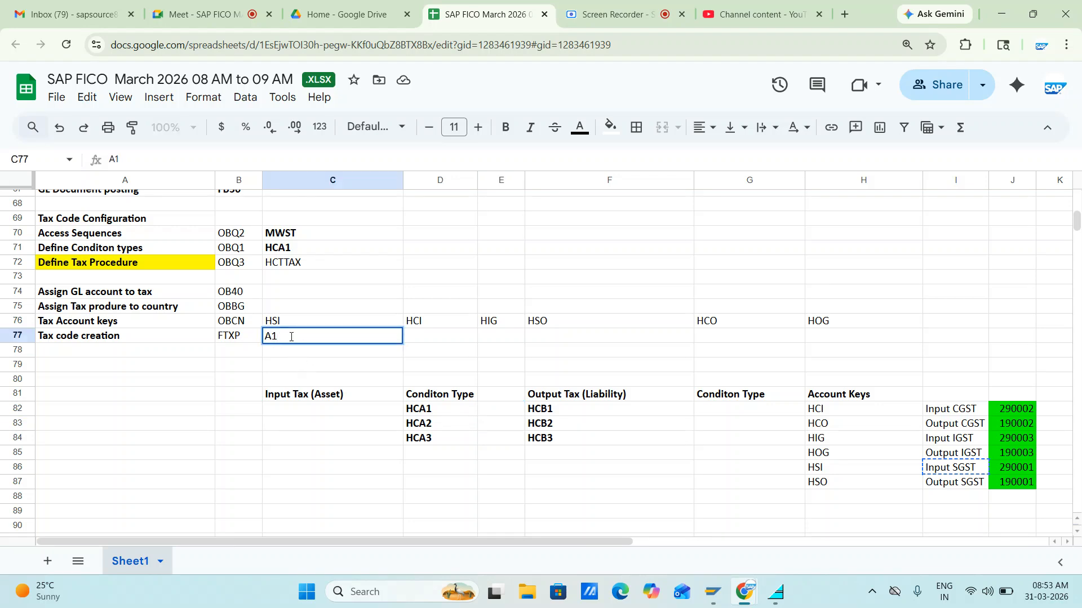
key("Tab")
type("A2")
key("Tab")
type("A3")
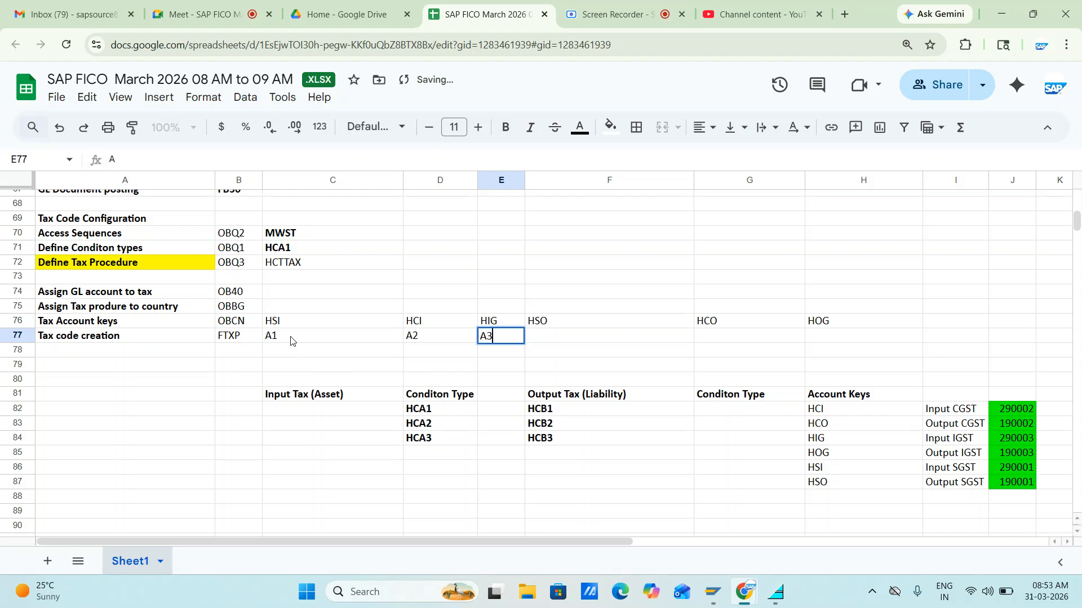
Step: Enter the output tax codes B1, B2 and B3 in cells F77 to H77 of the tax code creation row
key("Tab")
type("B1")
key("Tab")
type("B3")
key("BackSpace")
type("2")
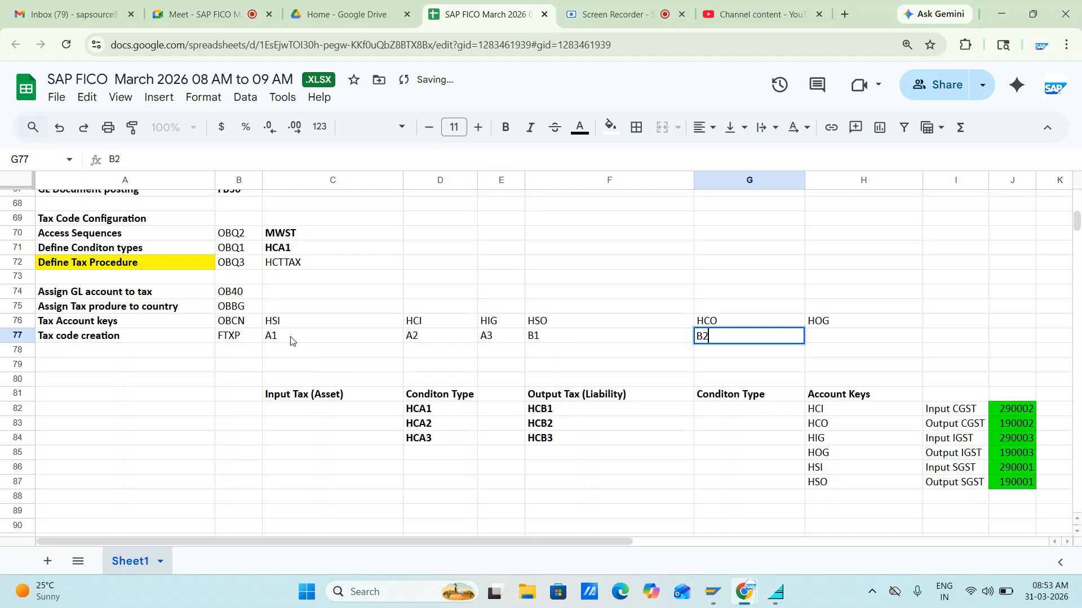
key("Tab")
type("B4")
key("BackSpace")
type("3")
key("ctrl+Return")
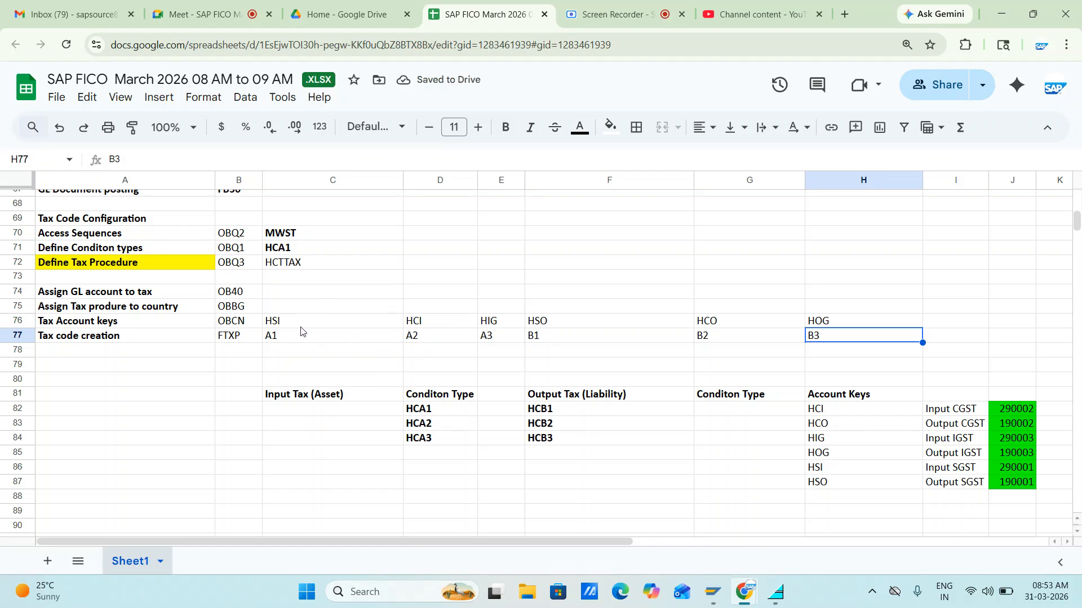
Step: In SAP, start tax code A2 for India with the description "Input GST 18%" and tax type V
key("alt+Tab")
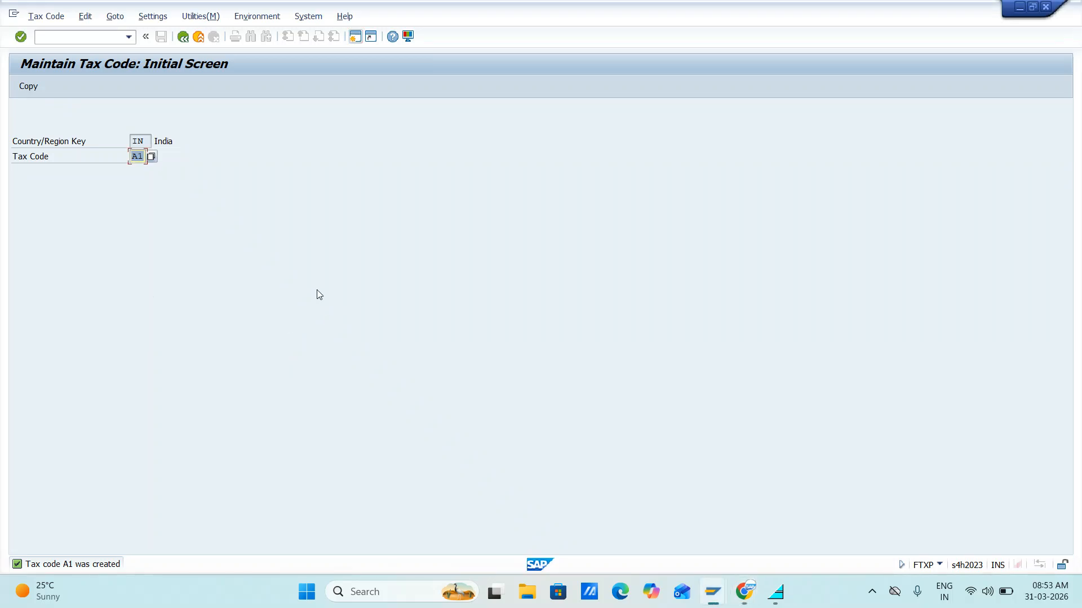
type("A2")
key("Return")
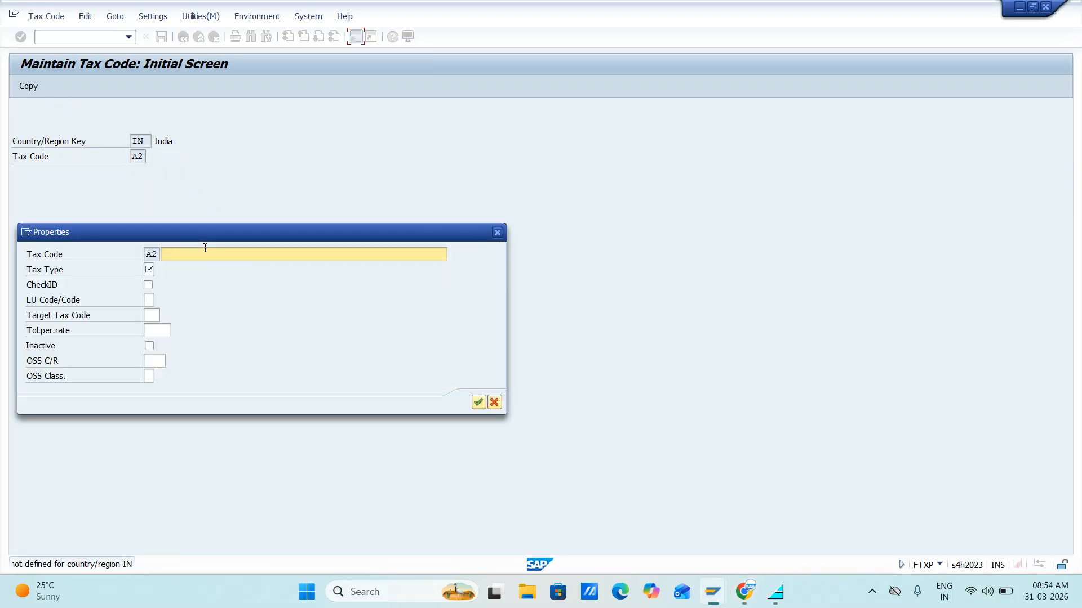
left_click(199, 255)
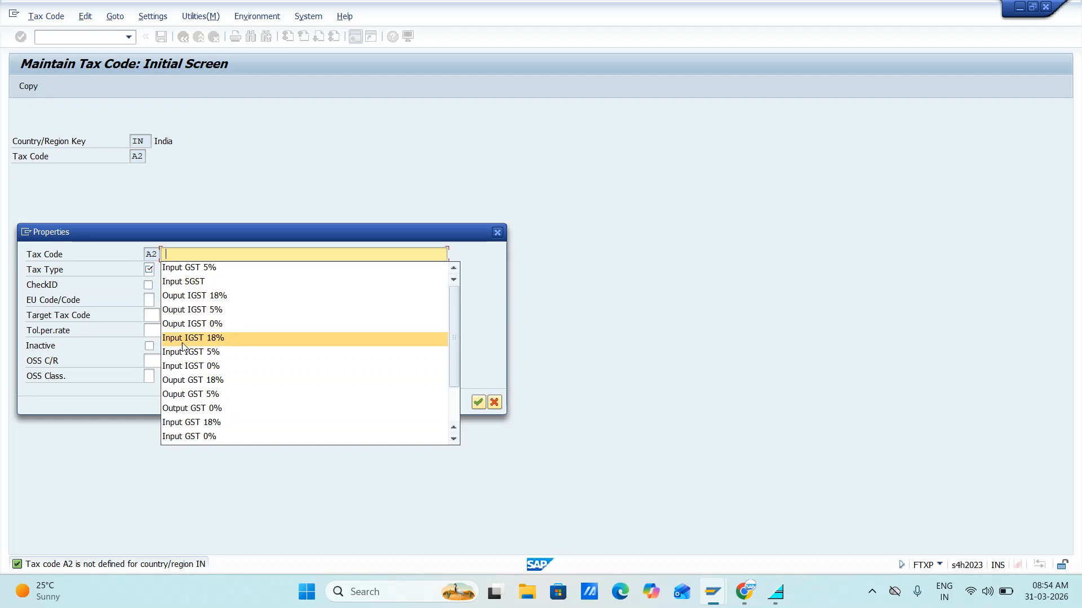
left_click(178, 428)
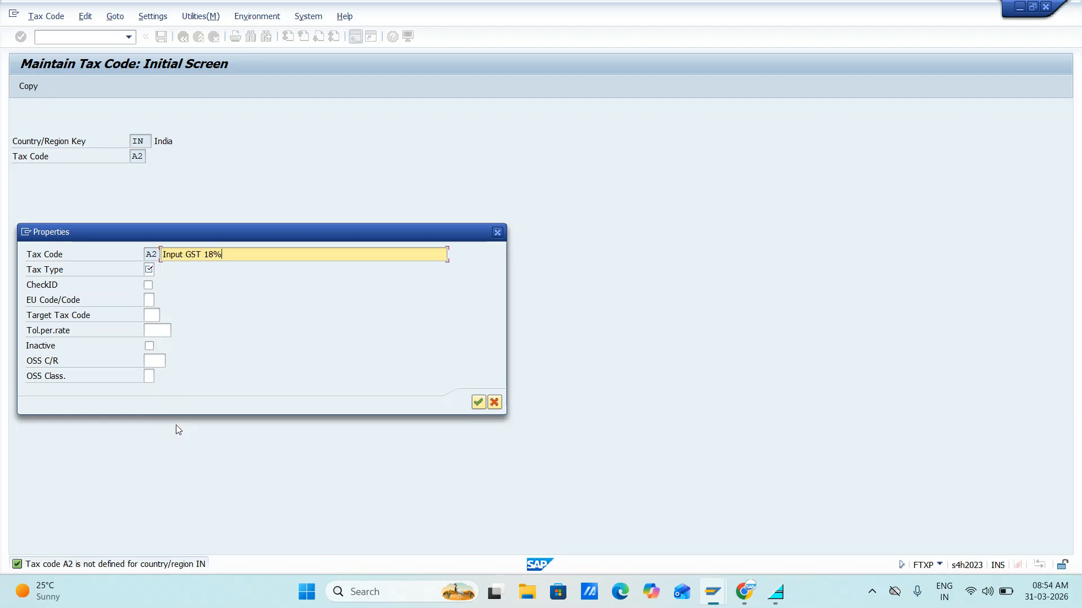
key("Tab")
type("V")
key("Return")
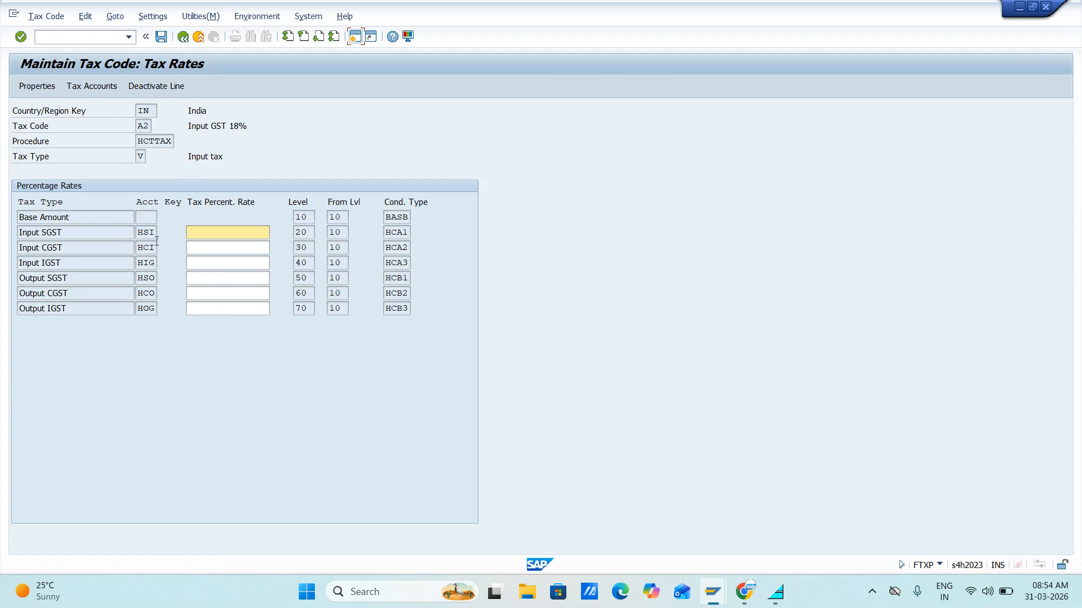
Step: Set the Input SGST and Input CGST rates of tax code A2 to 9.00 each and save it
key("Down")
key("Down")
key("Down")
key("Down")
key("Down")
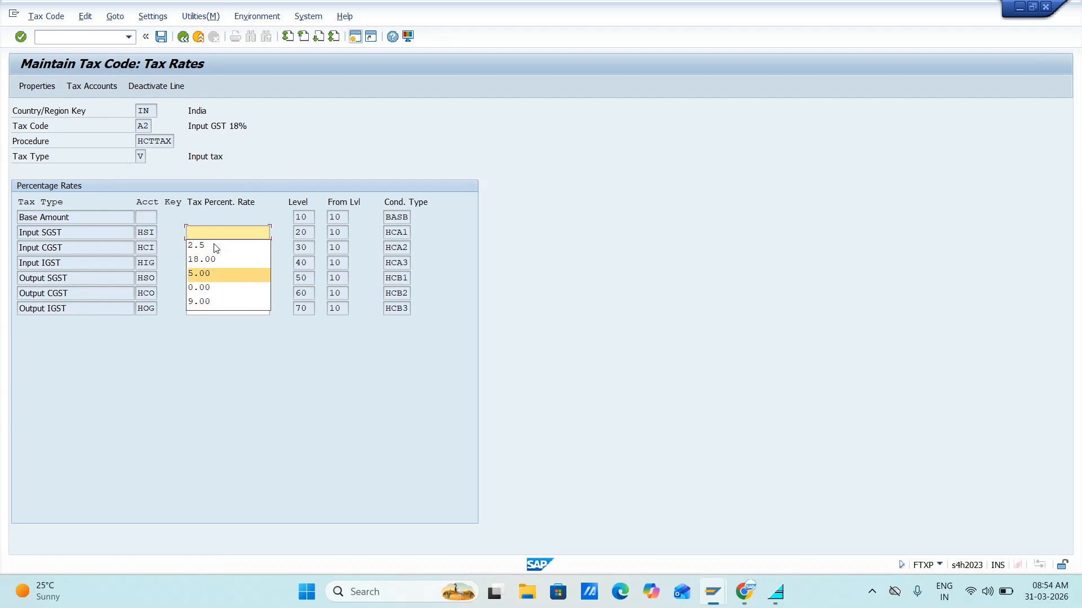
key("Return")
left_click(215, 246)
key("Down")
key("Down")
key("Down")
key("Down")
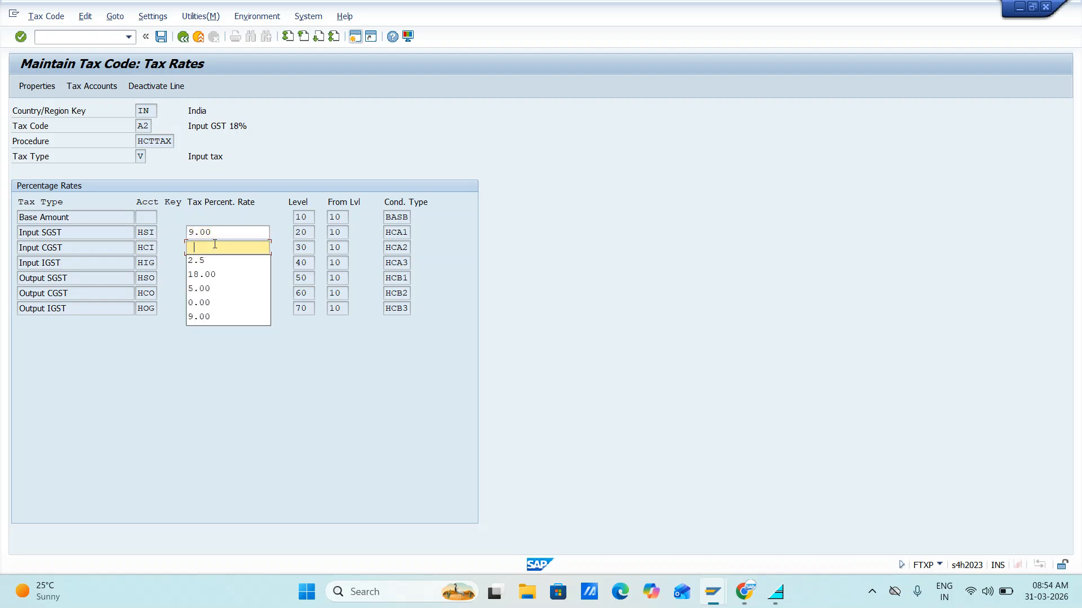
key("Down")
key("Return")
key("Return")
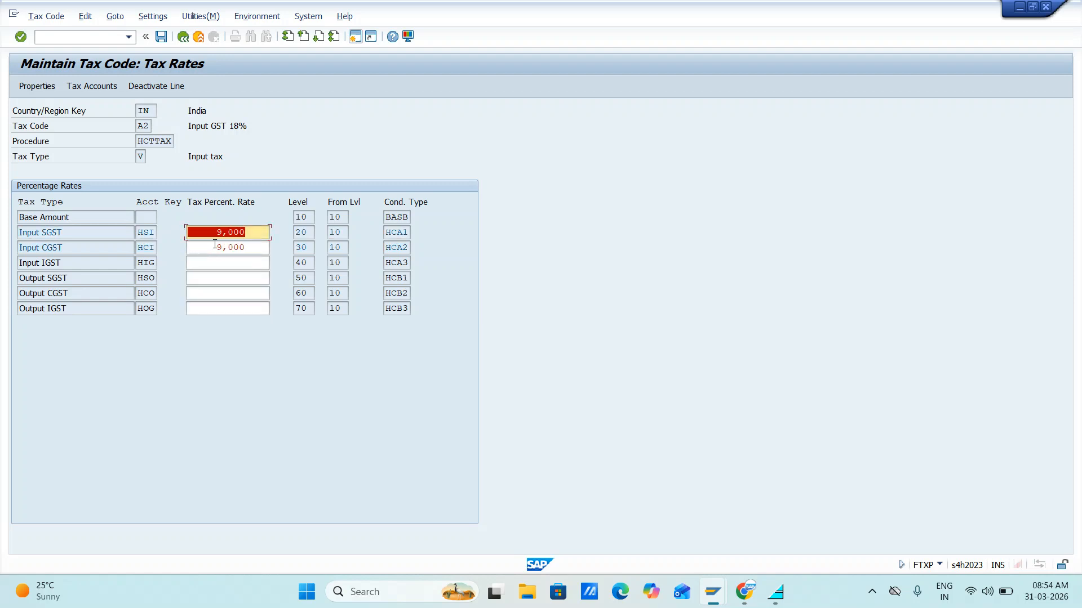
left_click(162, 36)
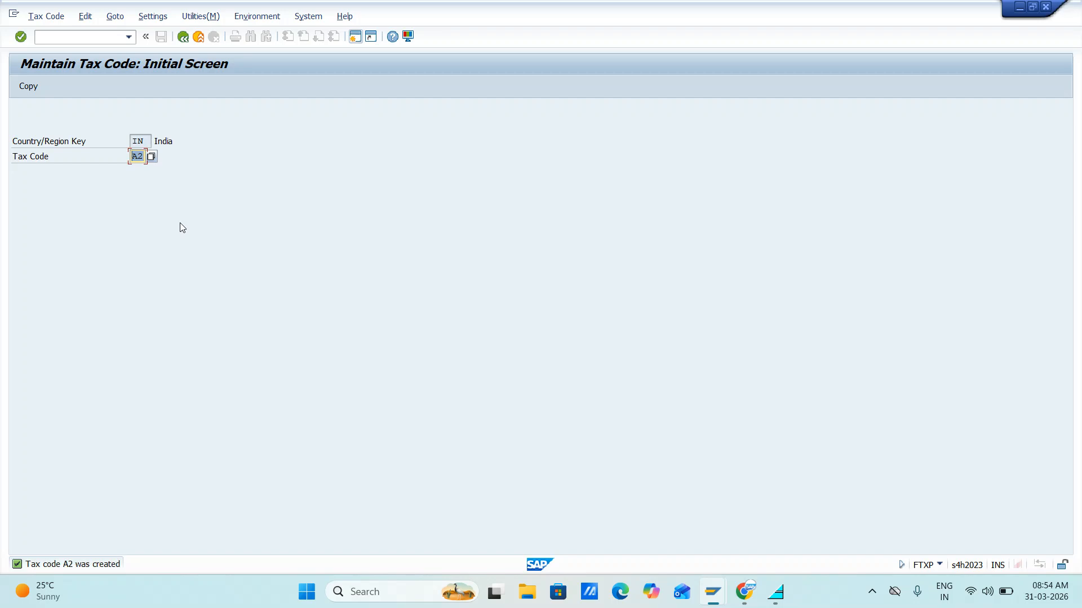
Step: Start tax code A3 for India with the description "Input GST 0%" and tax type V (Input tax)
type("A3")
key("Return")
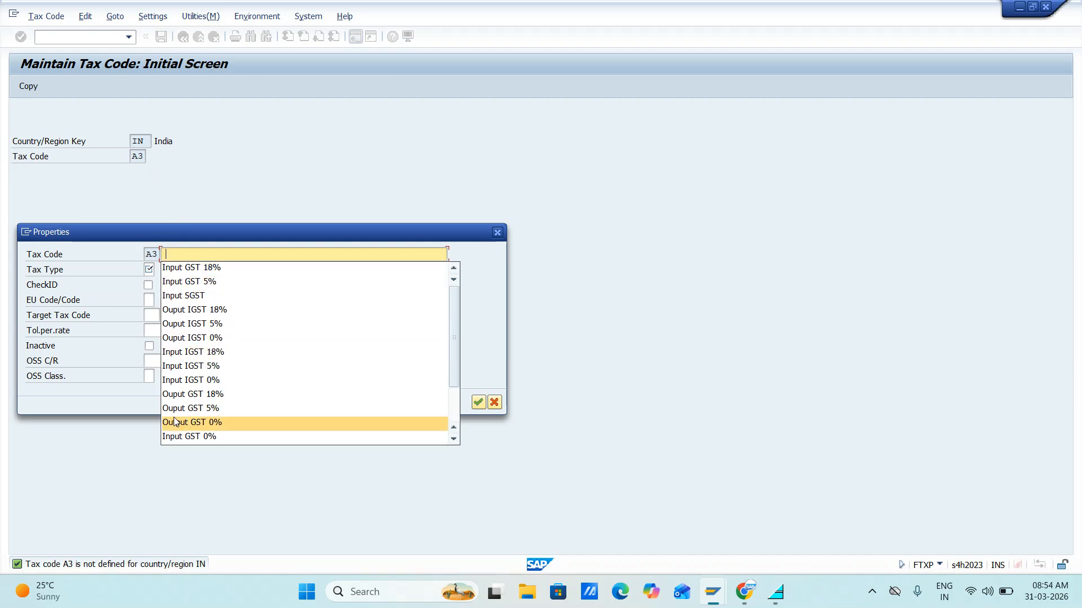
left_click(187, 438)
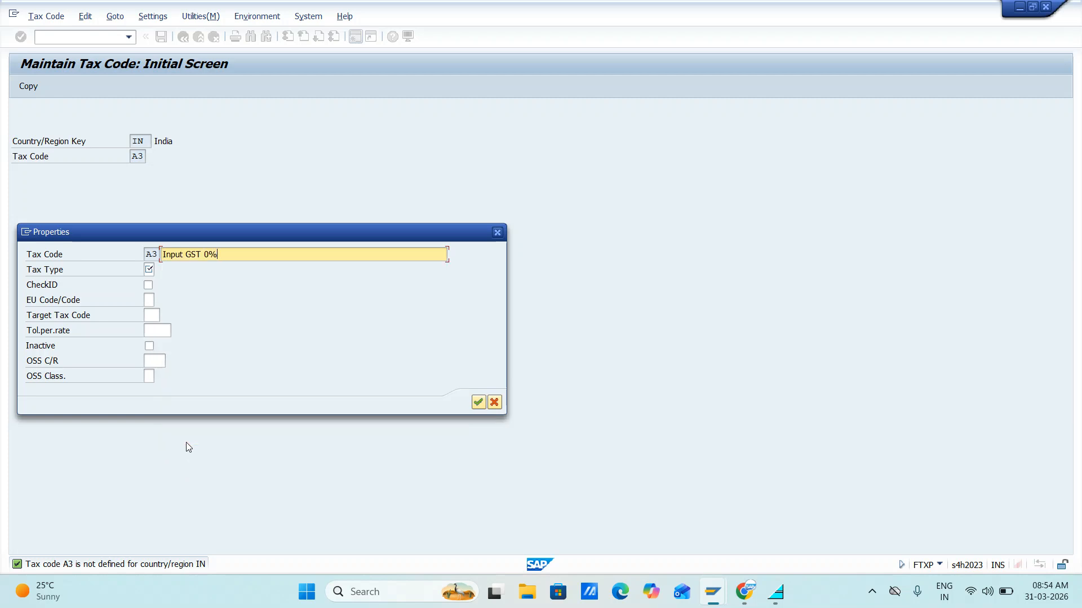
key("Tab")
key("Down")
key("Return")
key("Return")
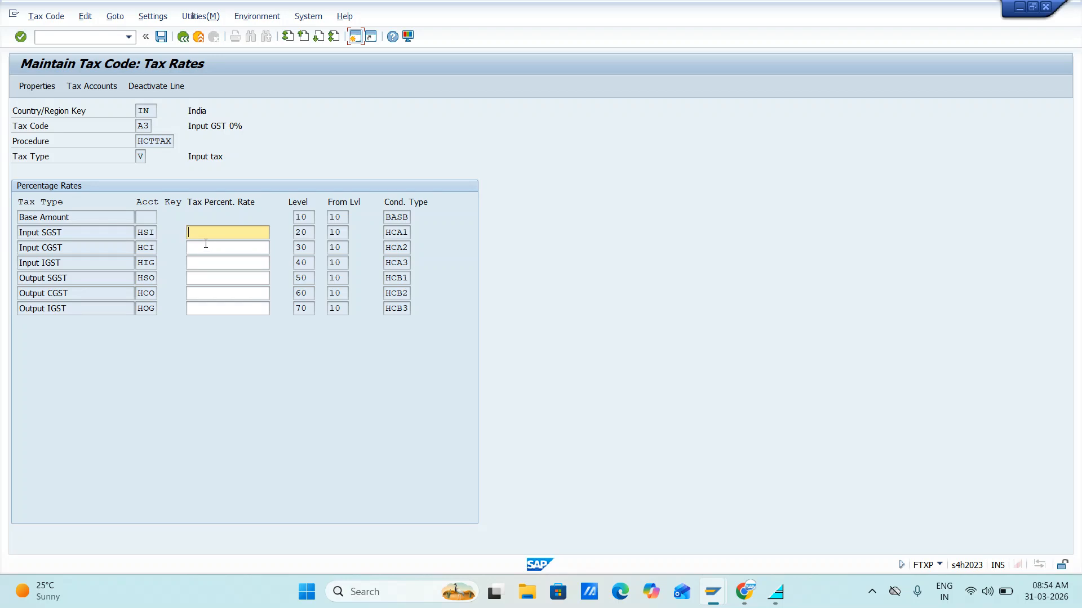
Step: Set the Input SGST and Input CGST rates of tax code A3 to 0.00, save it and return to the planning sheet
key("space")
key("Down")
key("Down")
key("Down")
key("Down")
key("Down")
key("Return")
key("Tab")
key("Tab")
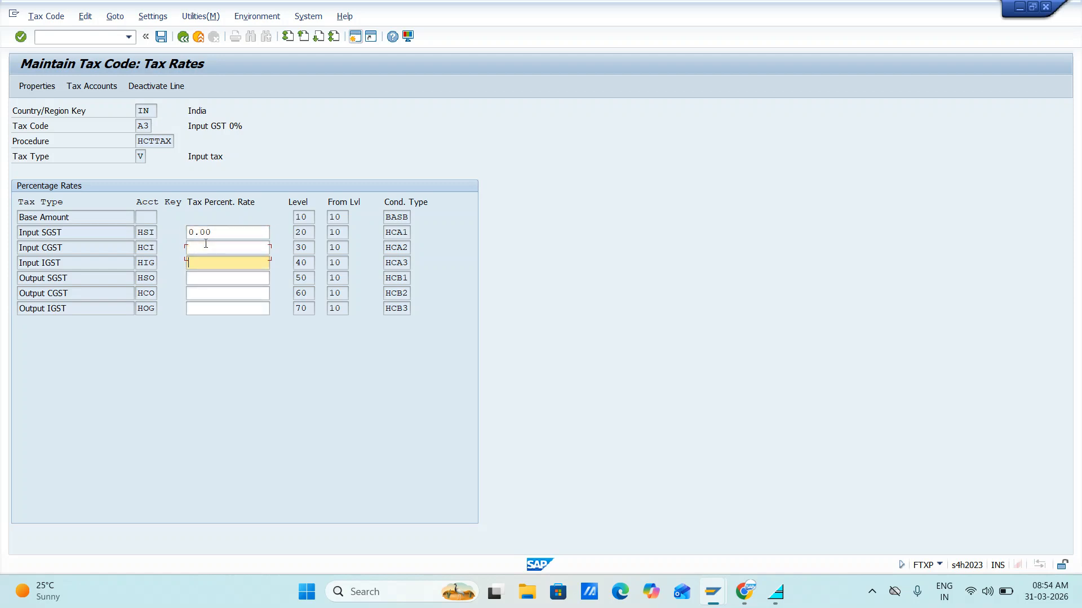
left_click(206, 244)
key("space")
key("Down")
key("Down")
key("Down")
key("Down")
key("Down")
key("Return")
key("Return")
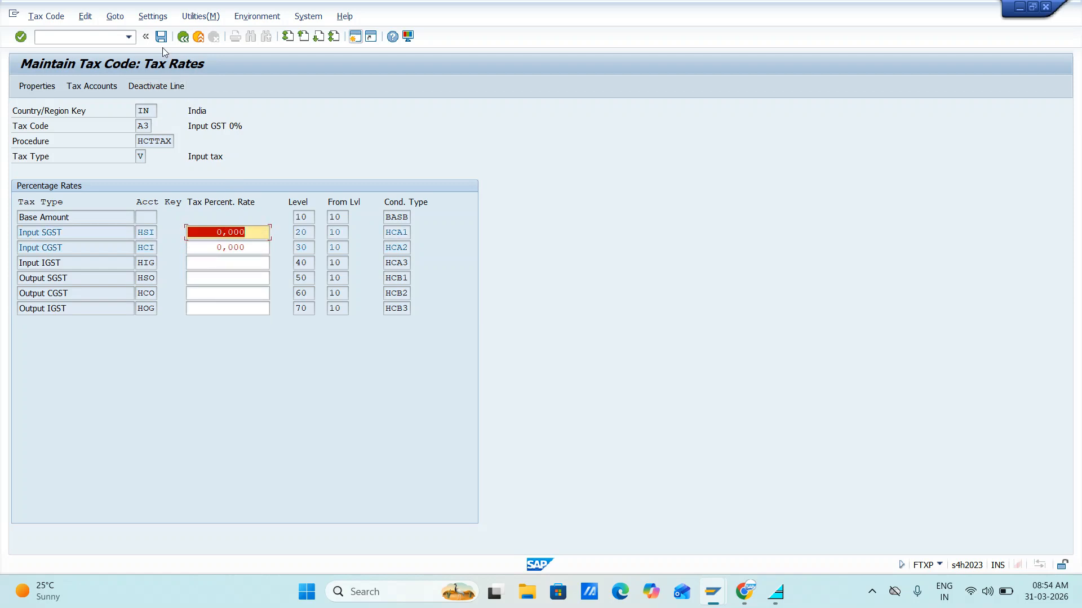
left_click(160, 37)
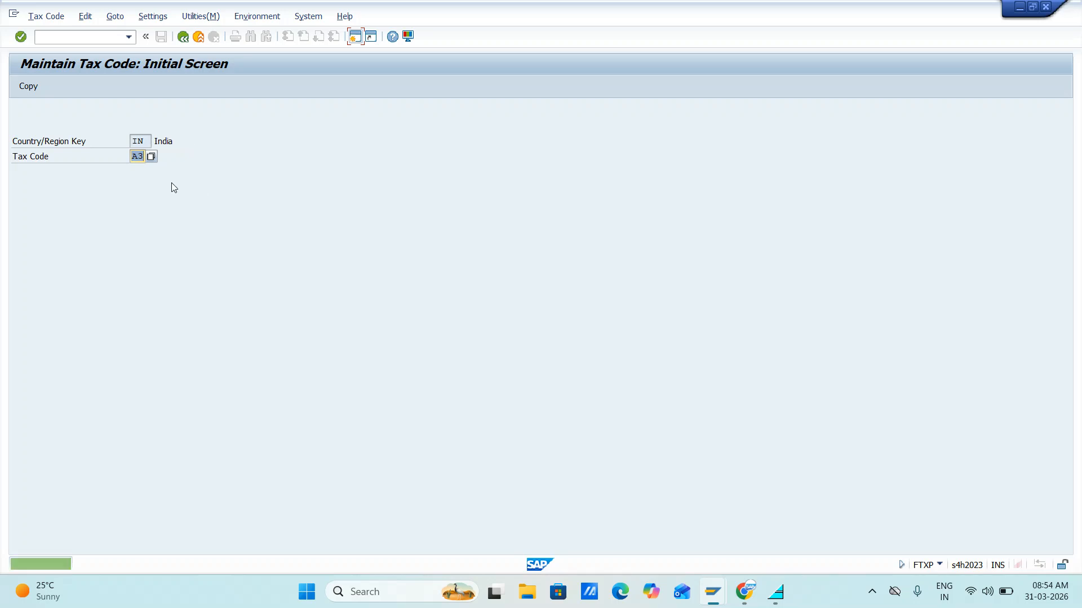
key("alt+Tab")
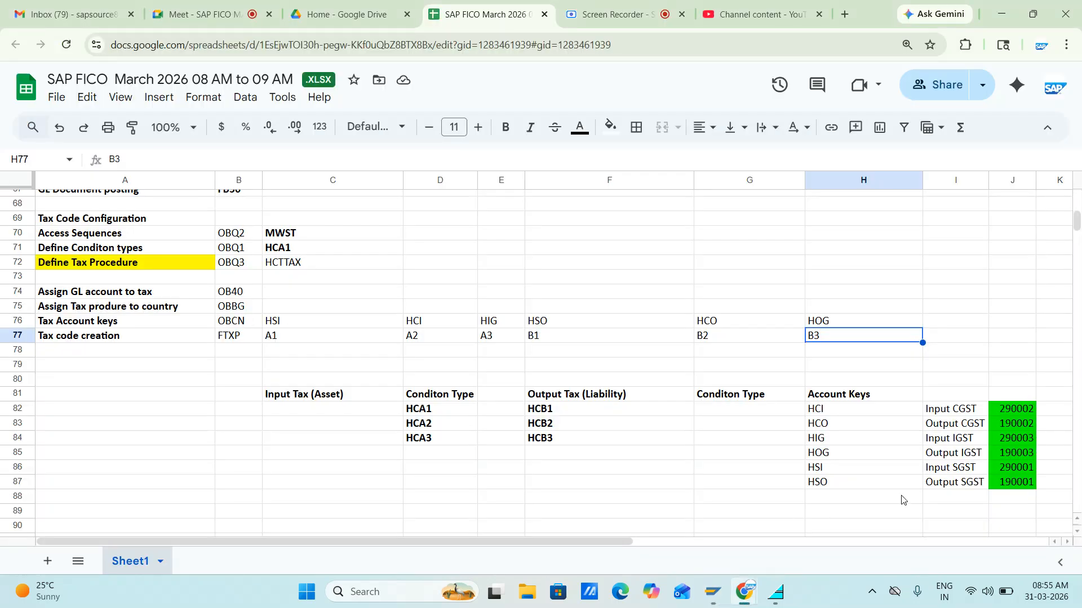
Step: Enter the rates 5, 18 and 0 below tax codes A1, A2 and A3 in row 78
left_click(299, 353)
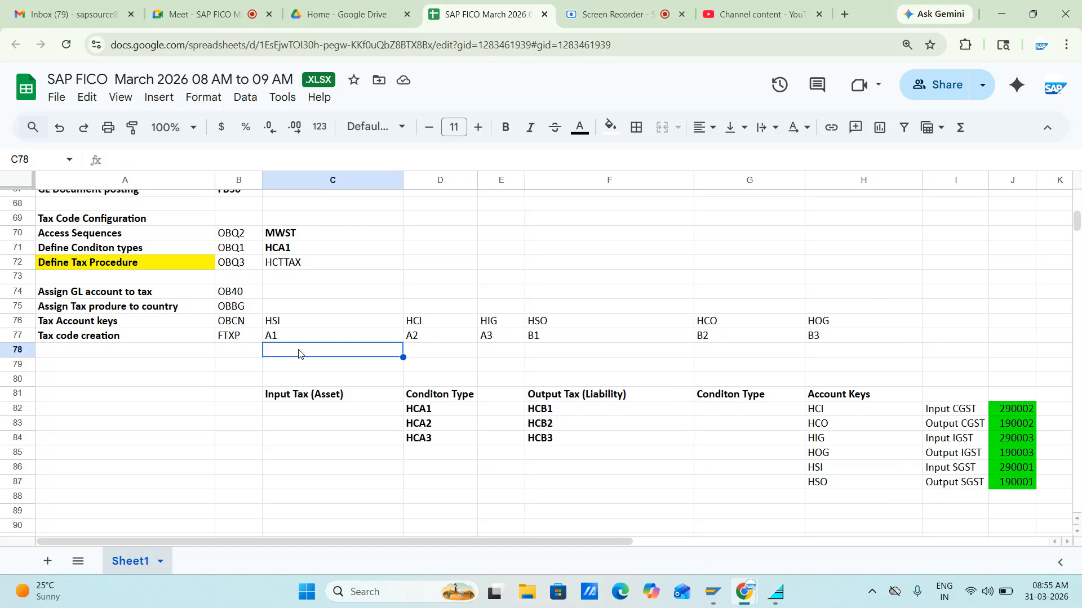
type("5")
key("Tab")
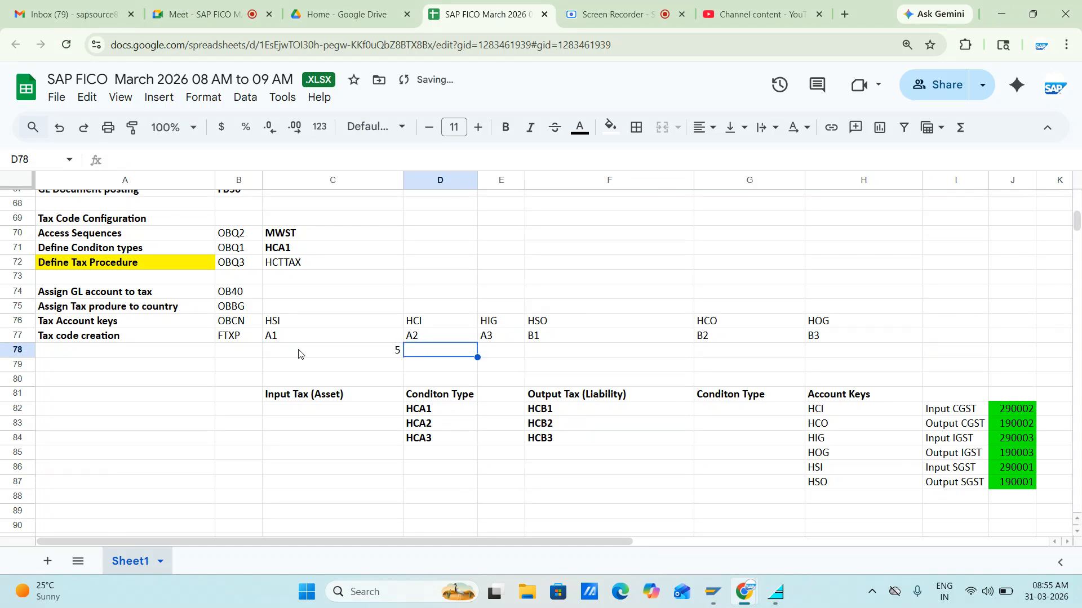
type("9")
key("BackSpace")
type("18")
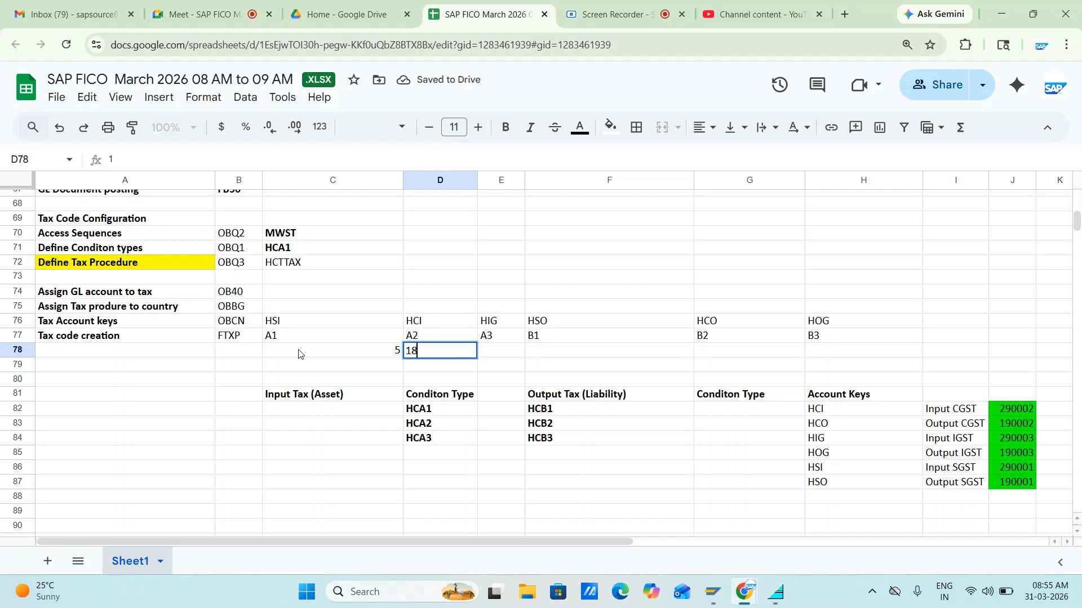
key("Tab")
type("0")
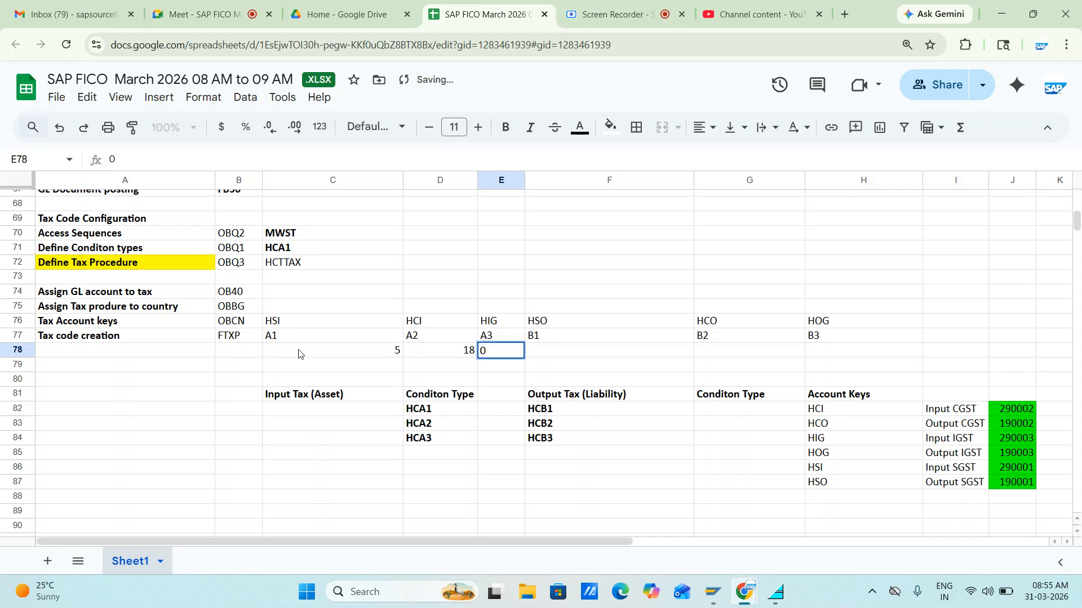
key("Tab")
key("Left")
key("Left")
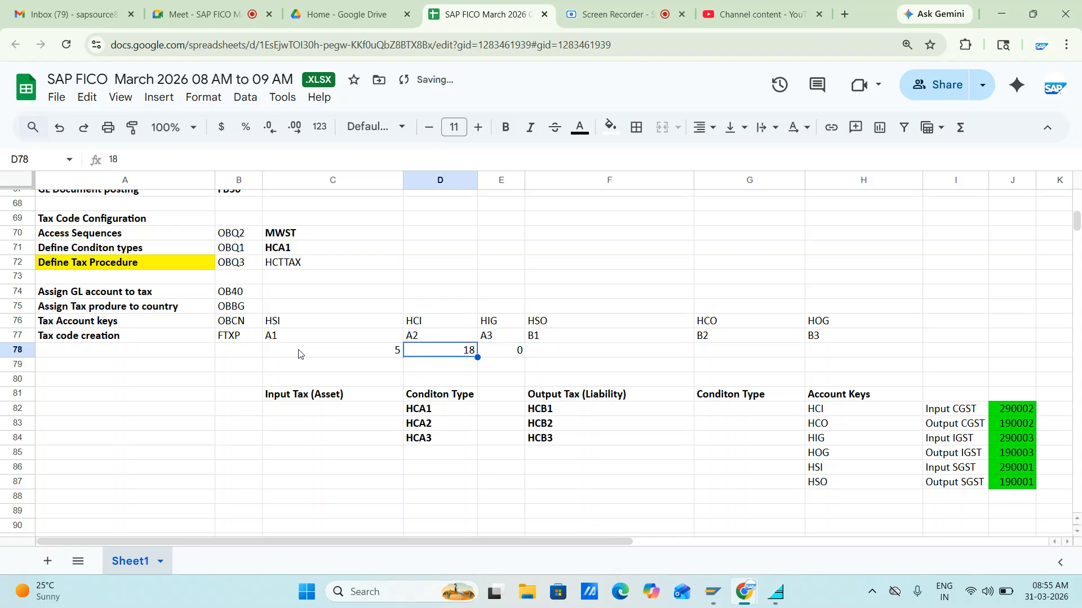
Step: Turn the rates below A1, A2 and A3 into percentages: 5%, 18% and 0%
key("Left")
double_click(374, 354)
type("%")
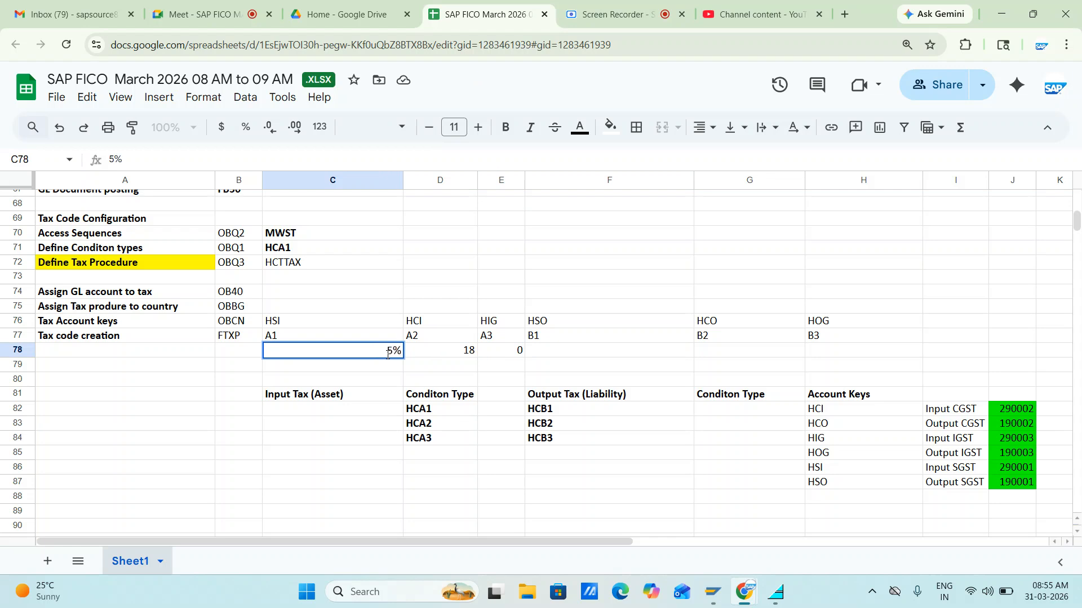
key("Tab")
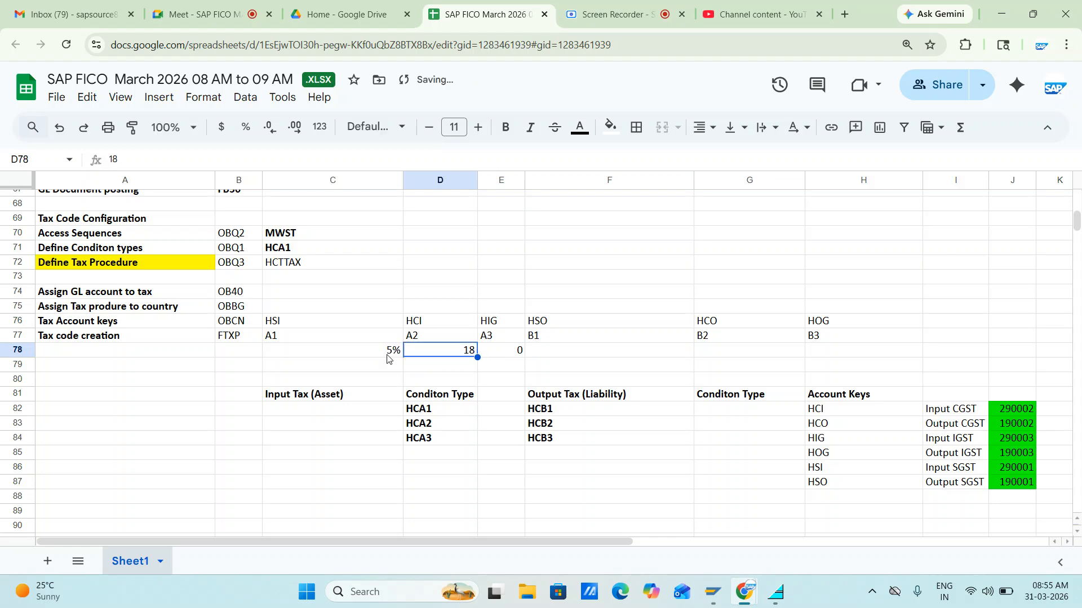
double_click(475, 350)
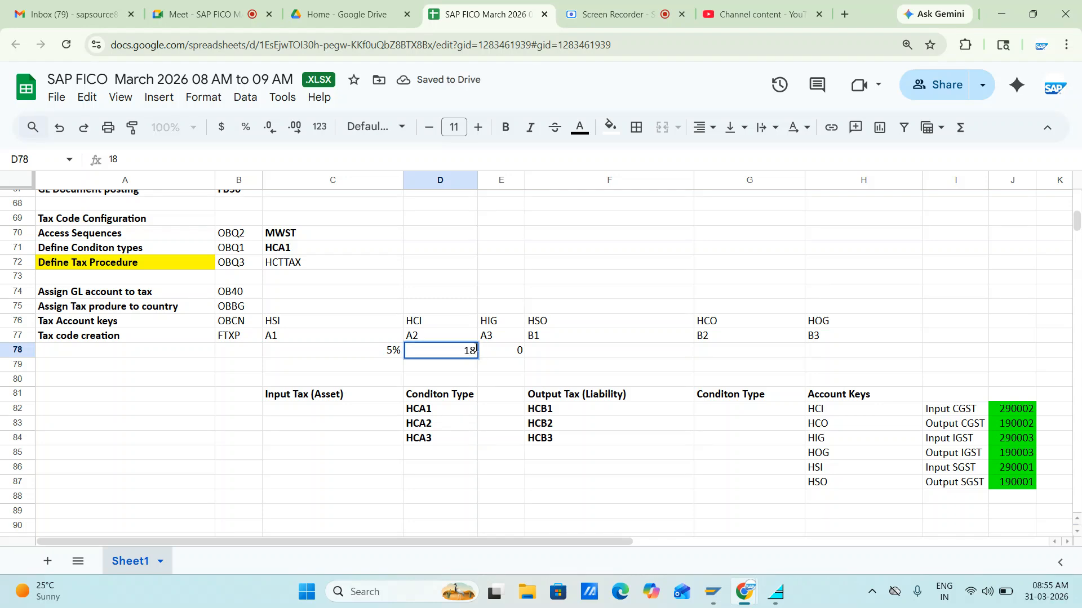
type("%")
left_click(519, 350)
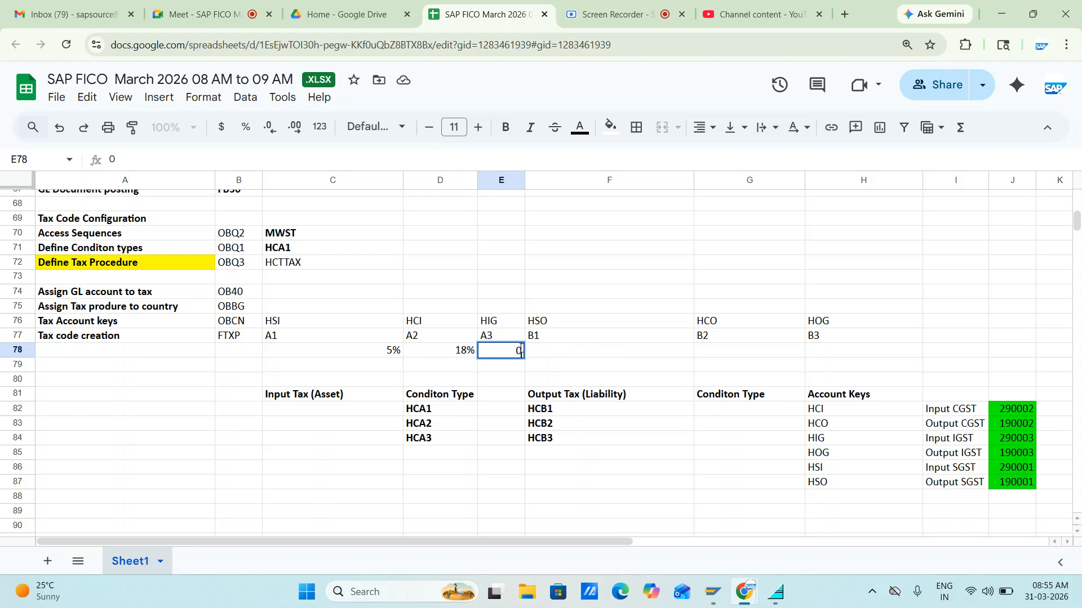
type("0%")
key("Tab")
Step: Copy the three percentages in C78:E78 to F78:H78, below tax codes B1, B2 and B3
left_click(522, 352)
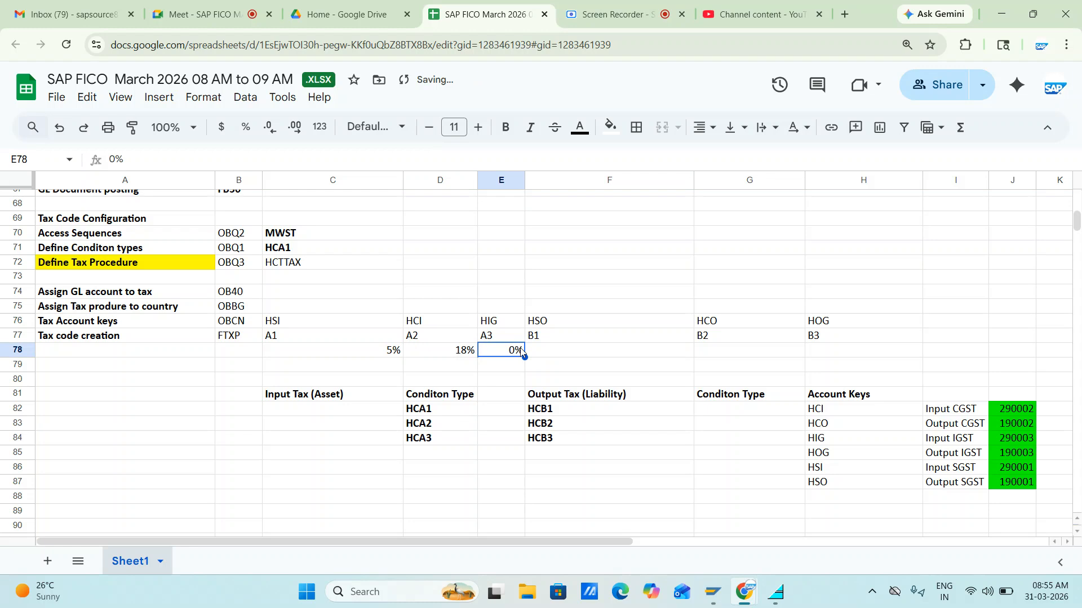
key("shift+Left")
key("shift+Left")
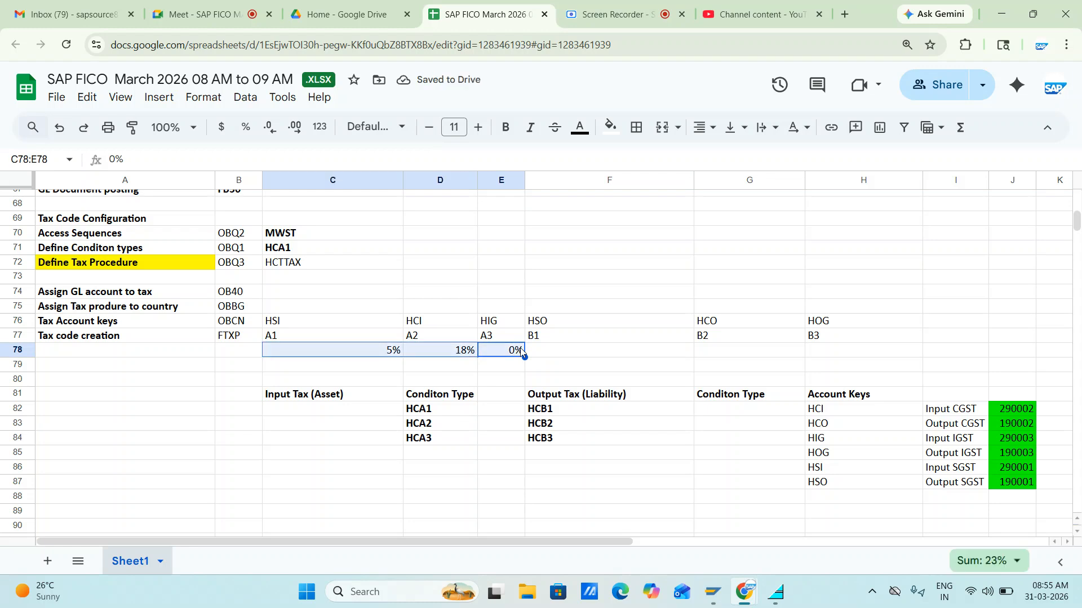
left_click(651, 347)
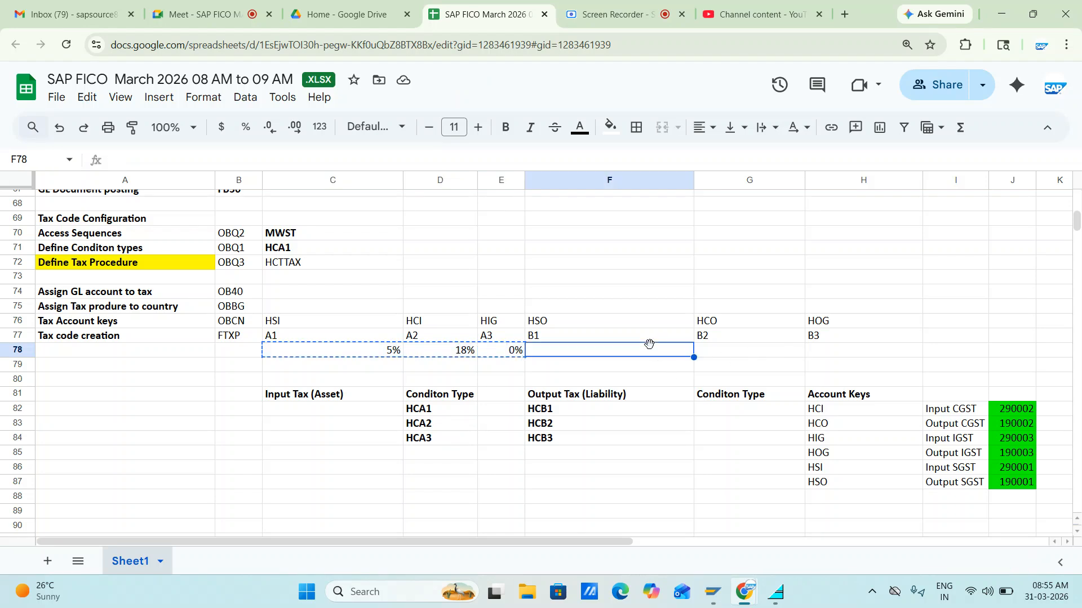
key("ctrl+v")
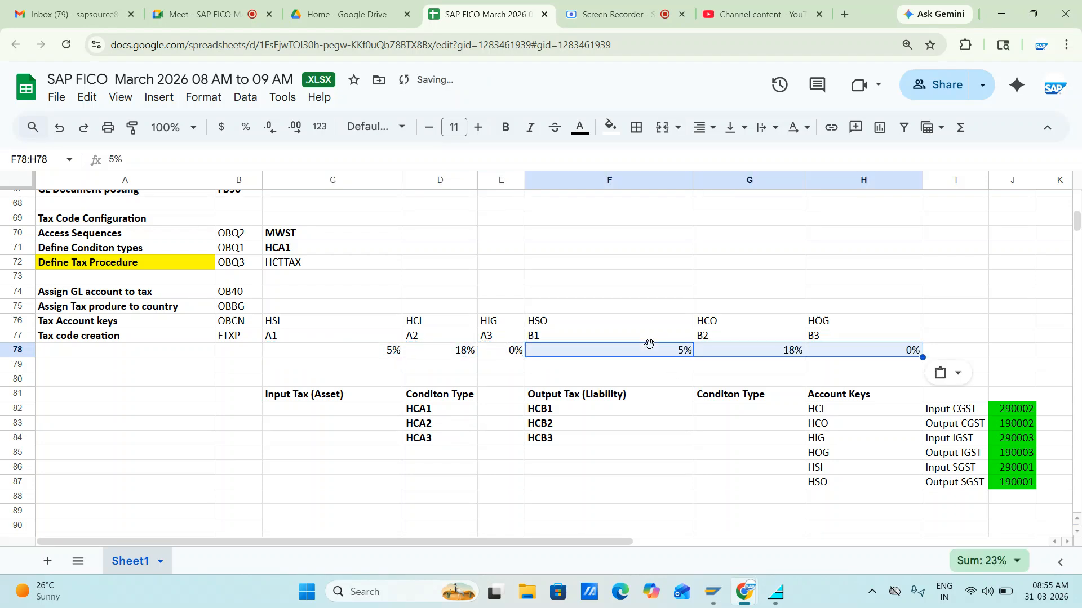
Step: In SAP, start tax code B1 for India with the description "Ouput GST 5%" and tax type A (Output tax)
key("alt+Tab")
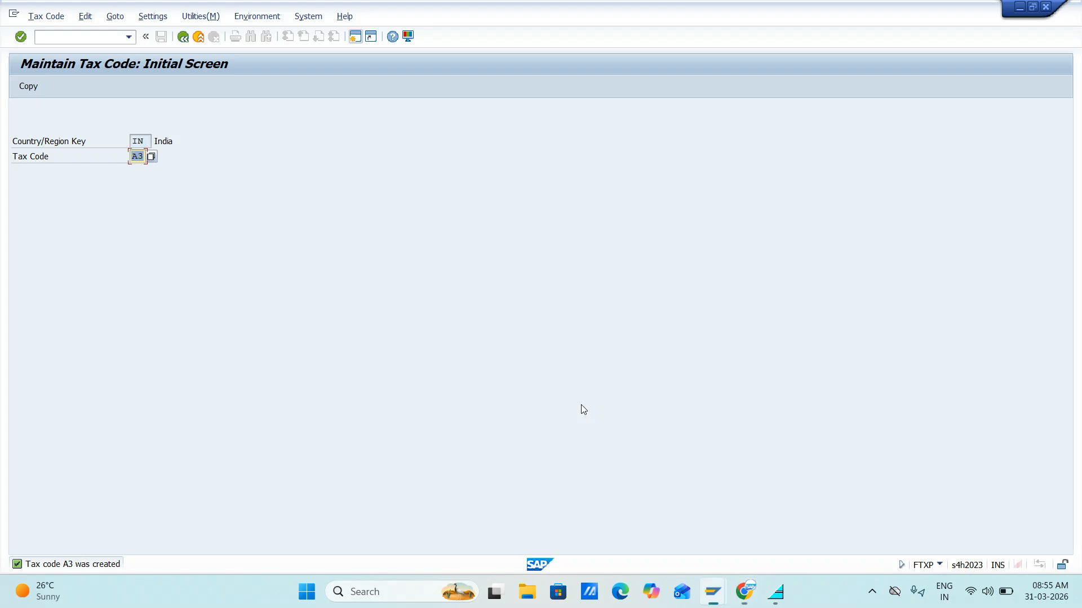
type("B1")
key("Return")
left_click(204, 254)
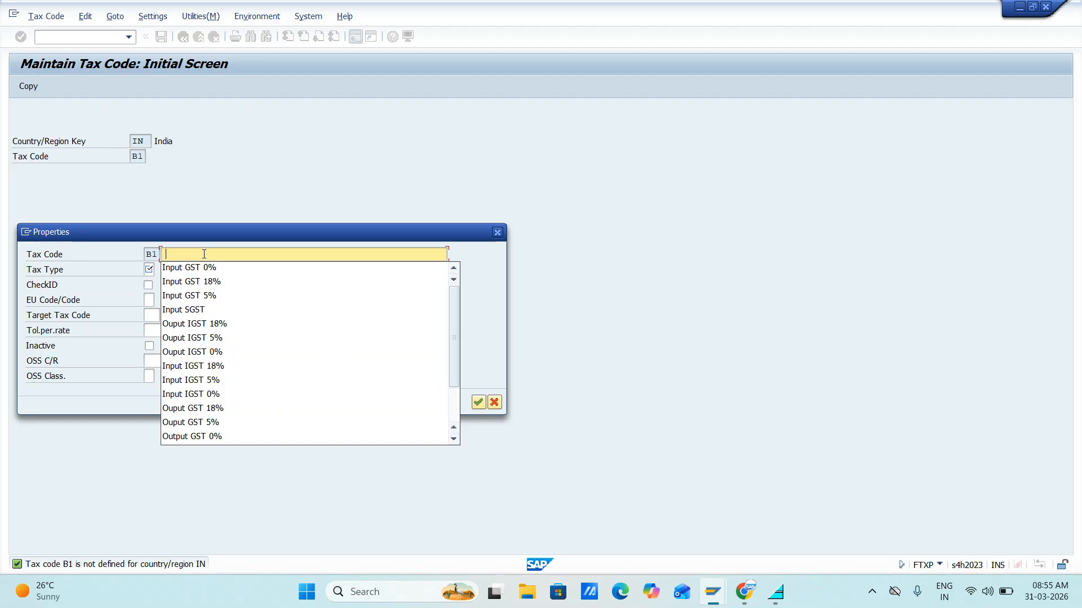
key("Down")
key("Down")
key("Down")
key("Down")
key("Down")
key("Down")
key("Down")
key("Down")
key("Down")
key("Down")
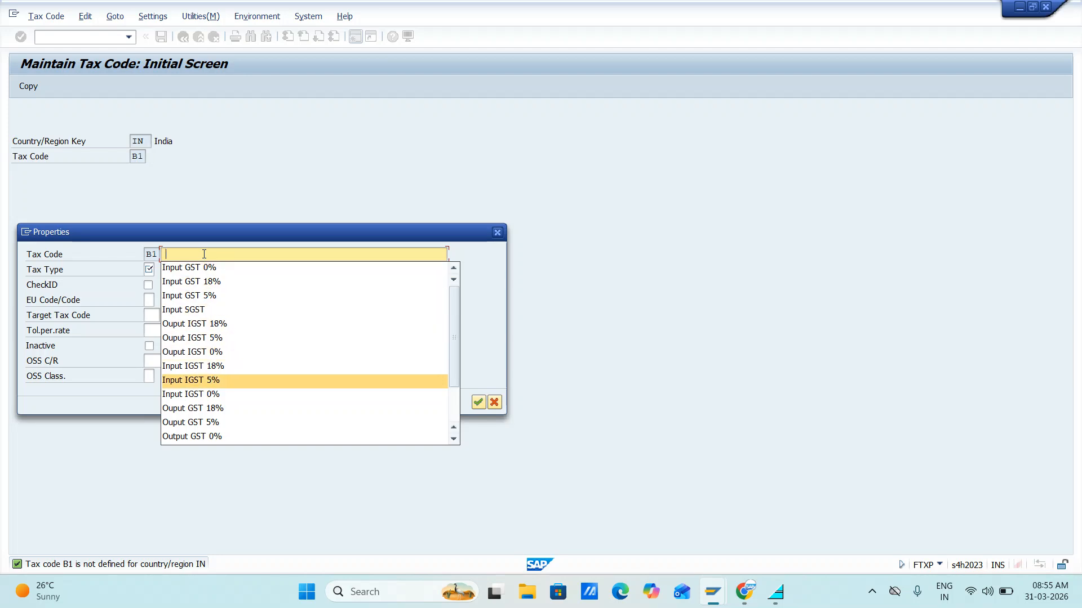
key("Down")
key("Down")
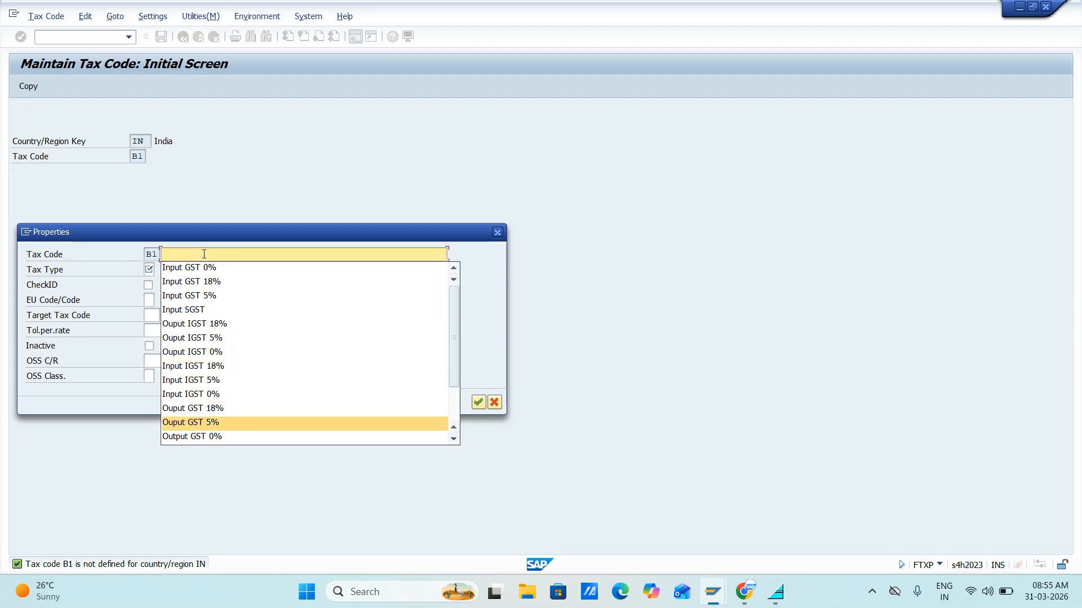
key("Return")
key("Tab")
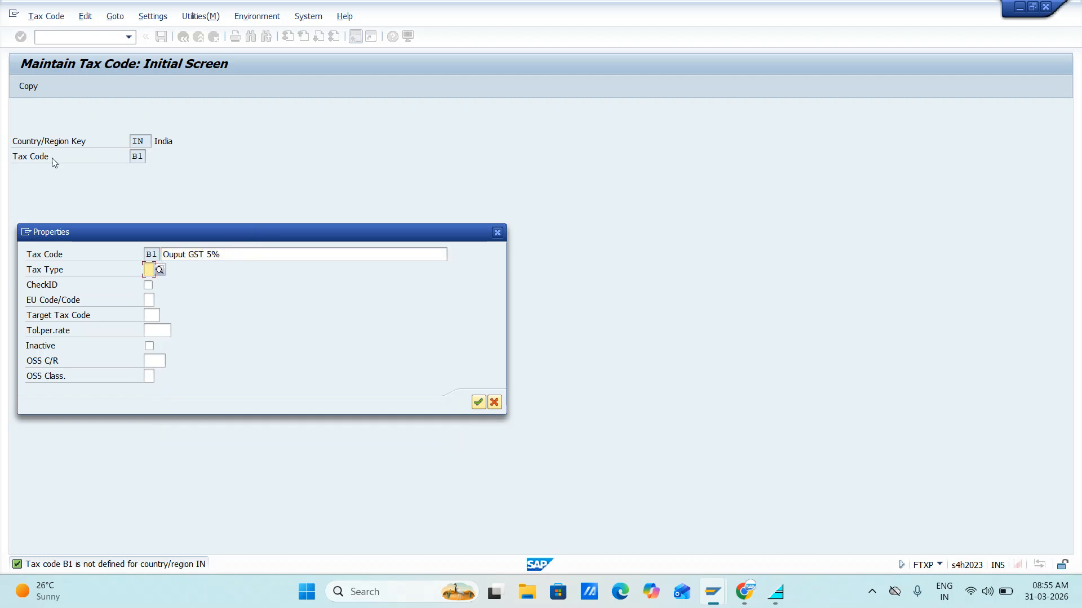
left_click(160, 270)
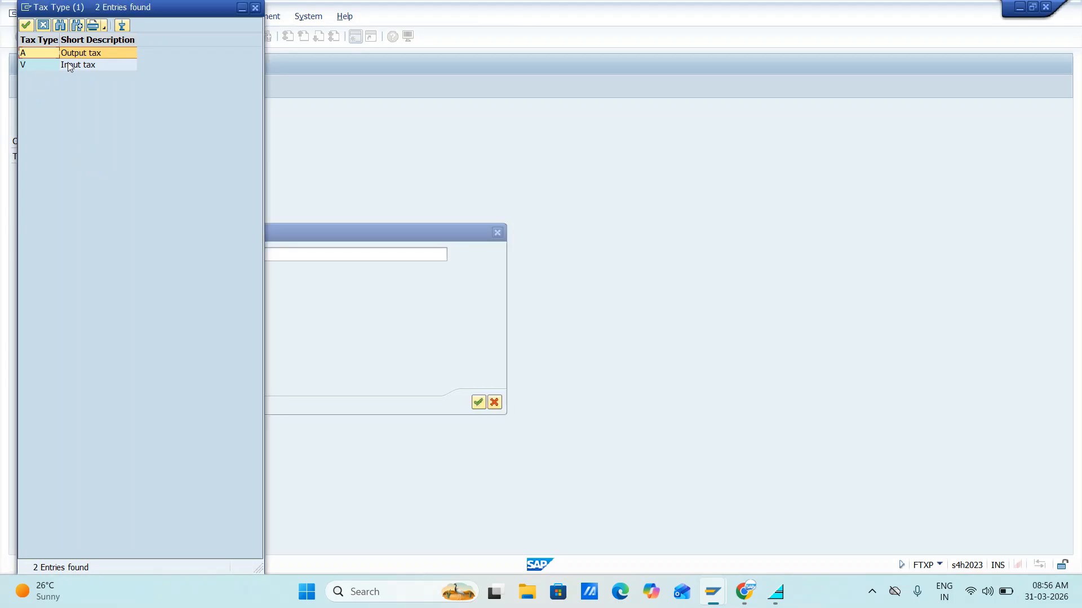
double_click(45, 53)
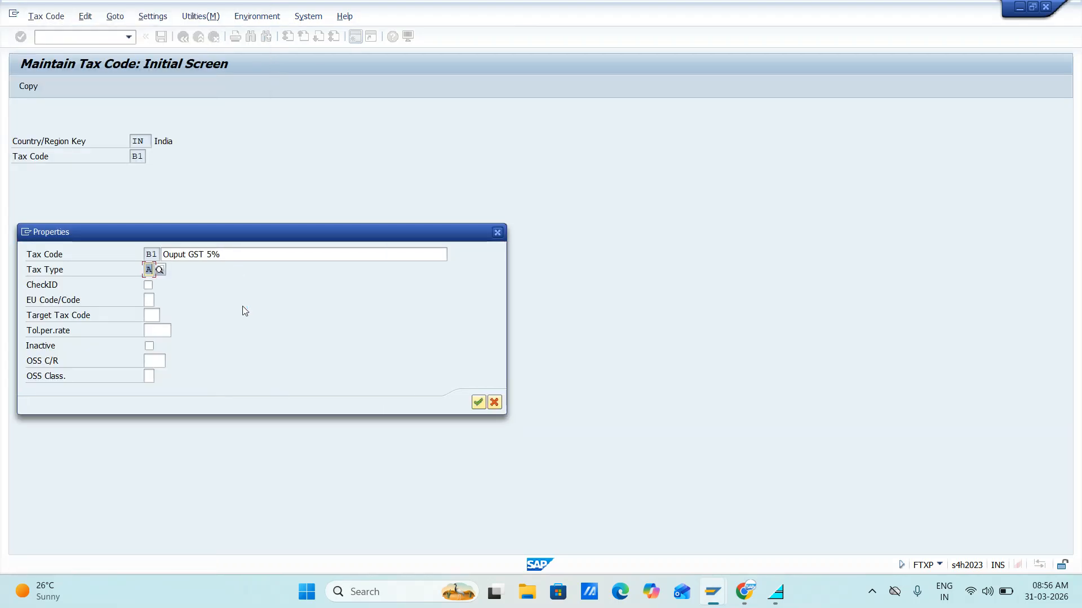
key("Return")
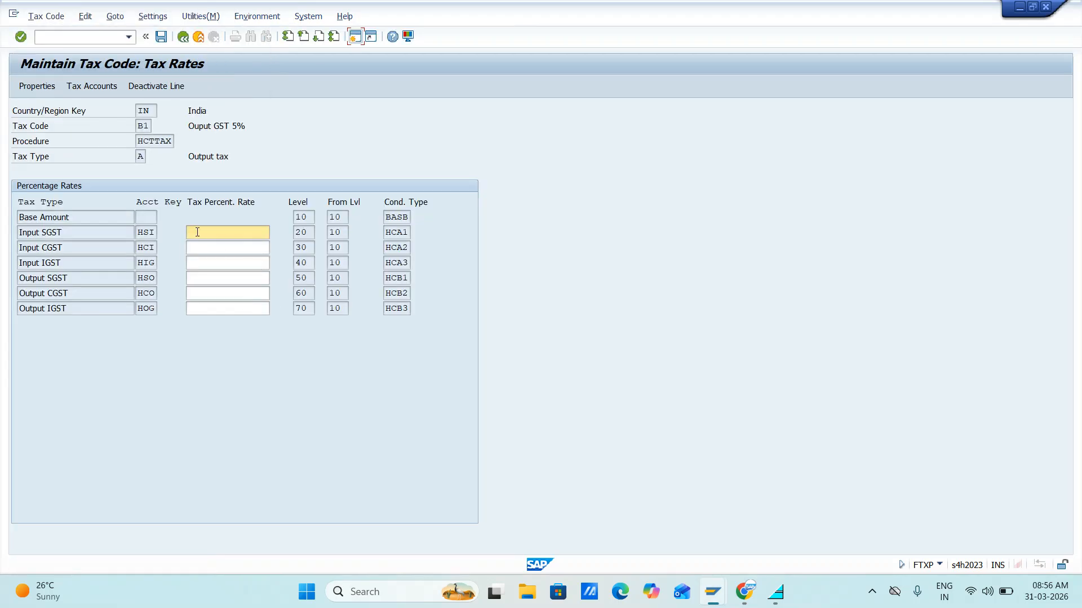
Step: Set the Output SGST and Output CGST rates of tax code B1 to 2.5 each and save it
left_click(199, 279)
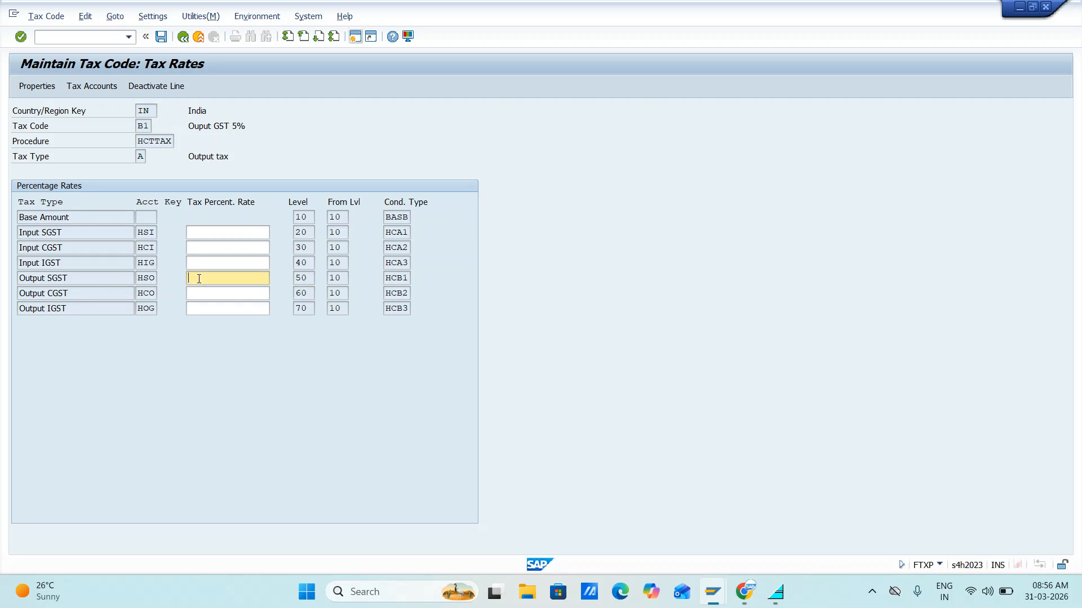
key("alt+Tab")
key("alt+Tab")
key("Down")
key("Down")
key("Down")
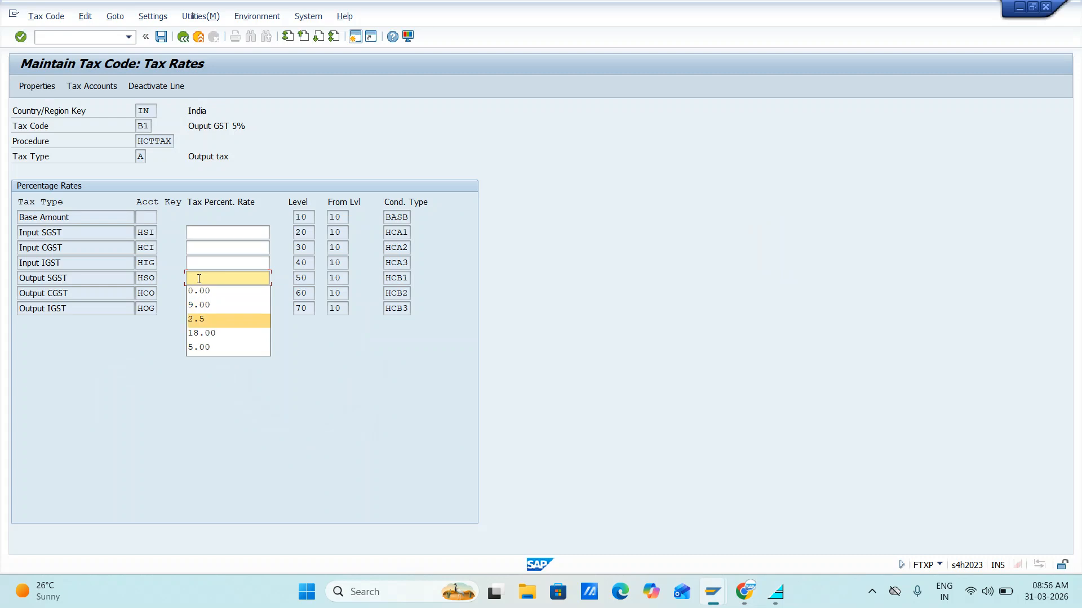
key("Return")
key("Tab")
key("Down")
key("Down")
key("Down")
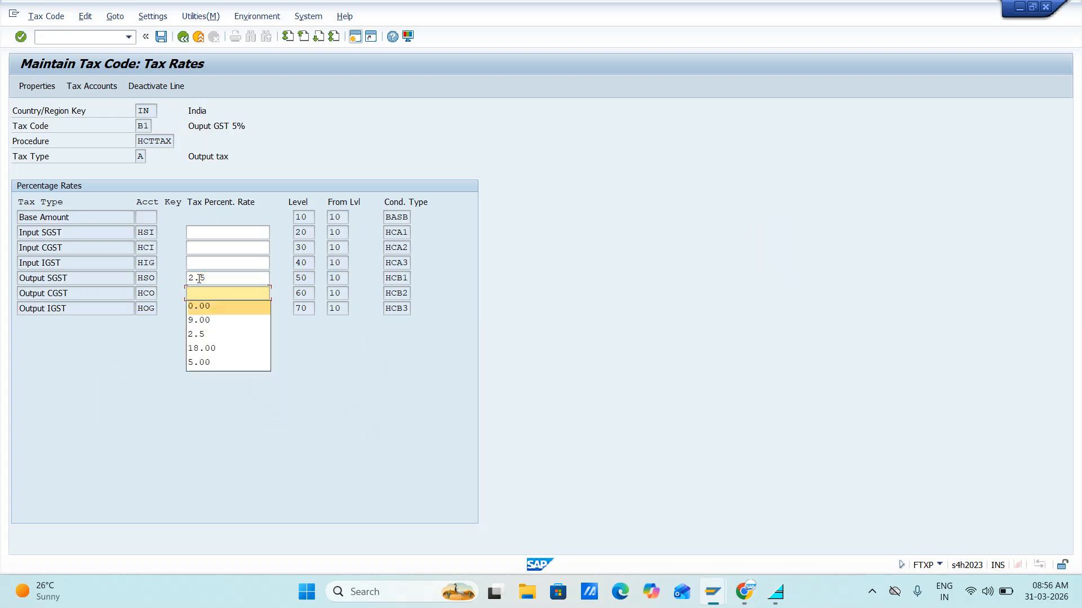
key("Return")
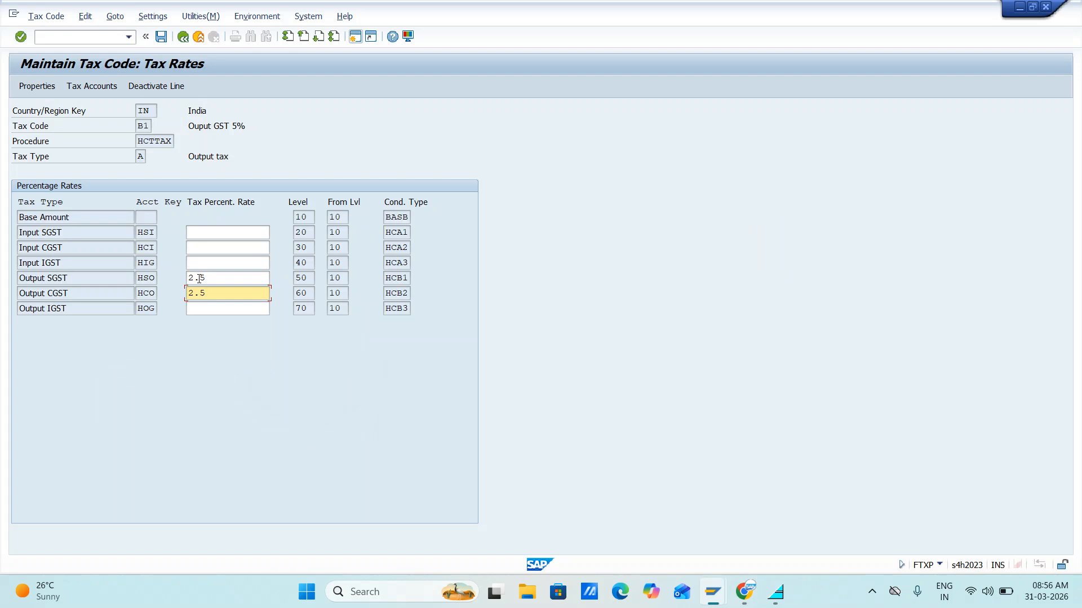
key("Return")
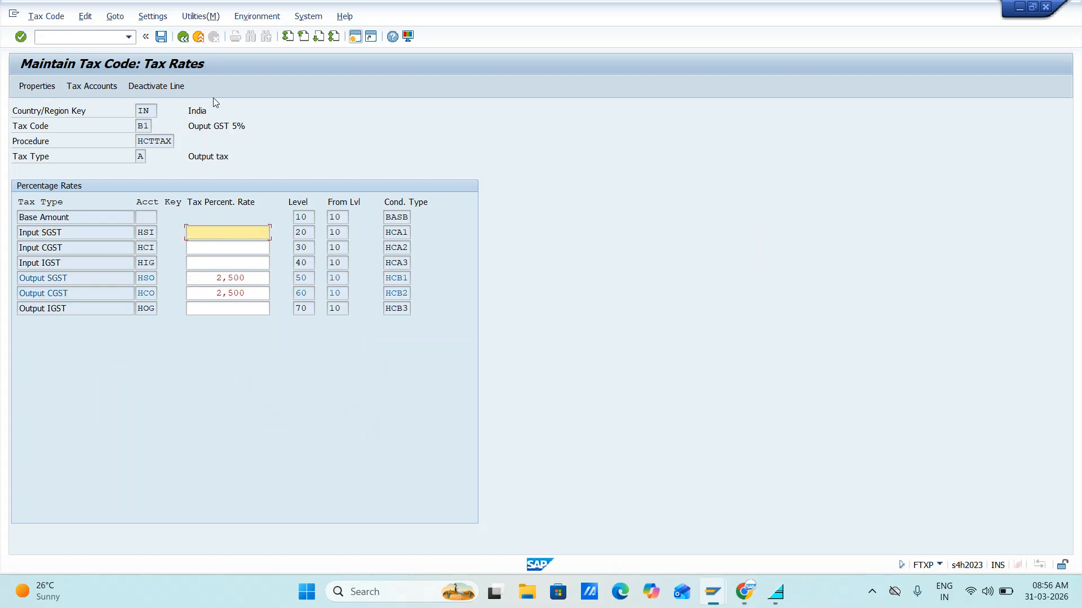
left_click(161, 37)
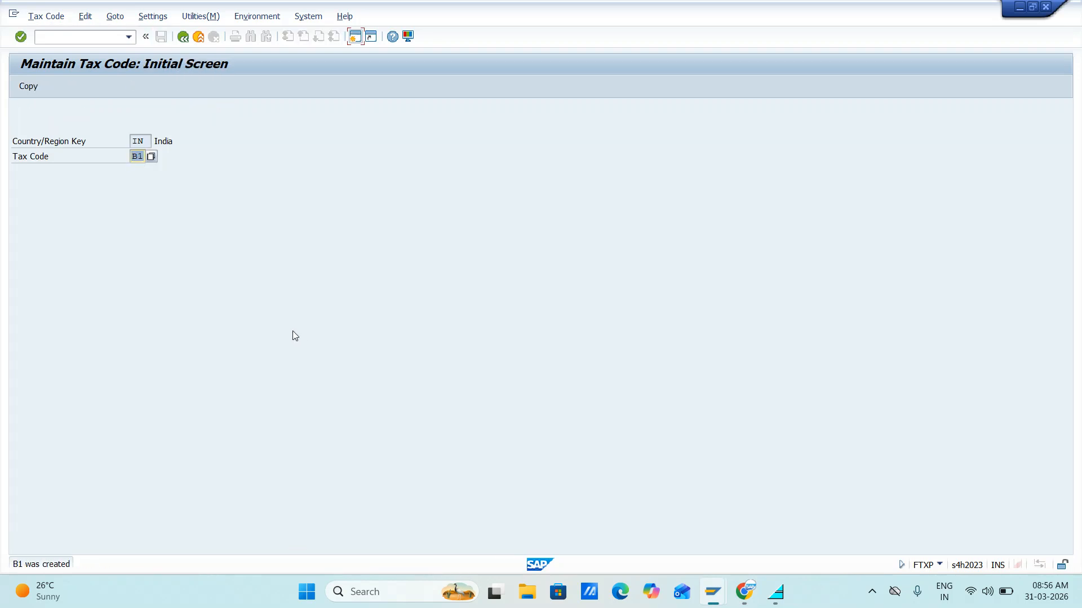
Step: Start tax code B2 for India with the description "Ouput GST 18%" and tax type A
type("B2")
key("Return")
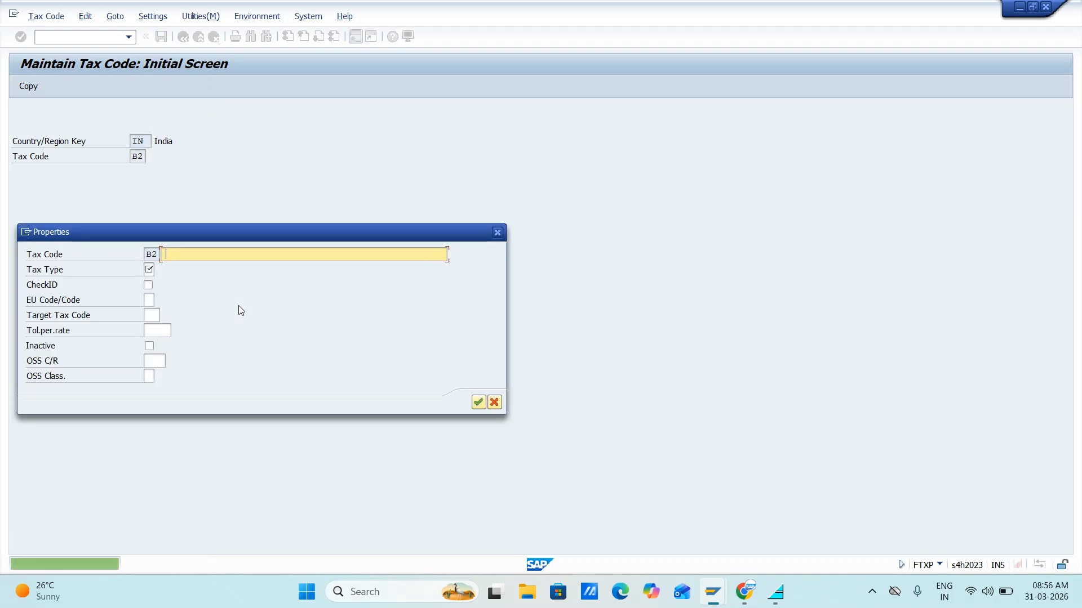
key("F4")
key("Down")
key("Down")
key("Down")
key("Down")
key("Down")
key("Down")
key("Down")
key("Down")
key("Down")
key("Down")
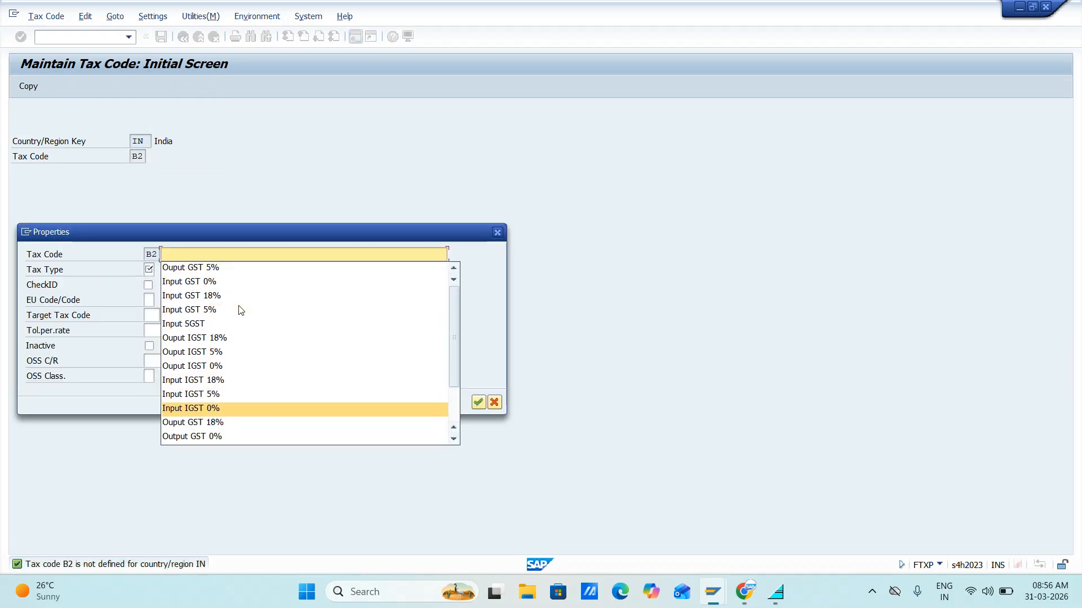
key("Down")
key("Return")
key("Tab")
key("Down")
key("Return")
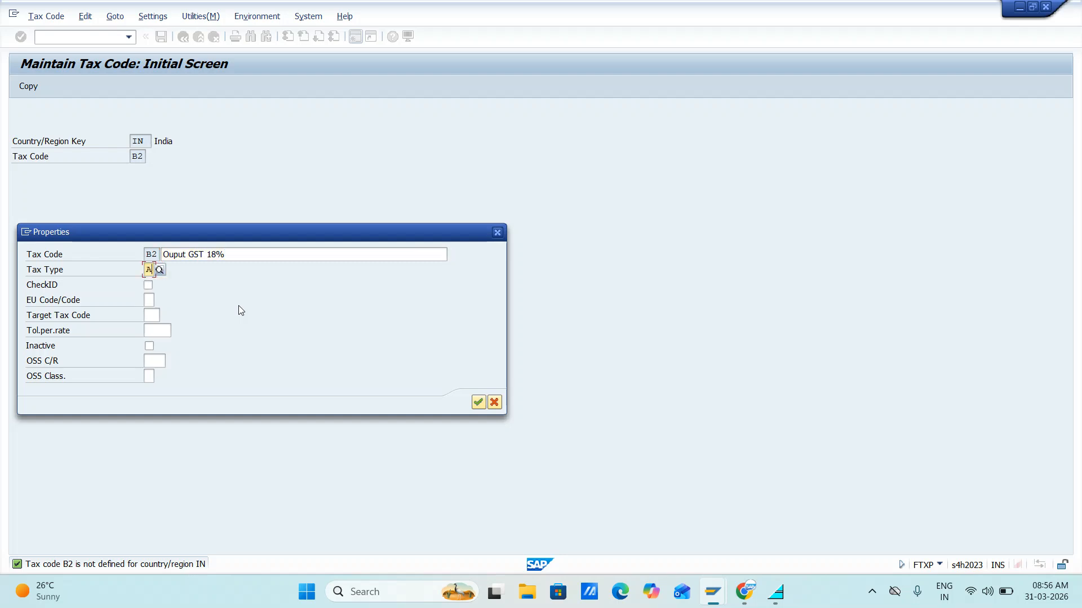
key("Return")
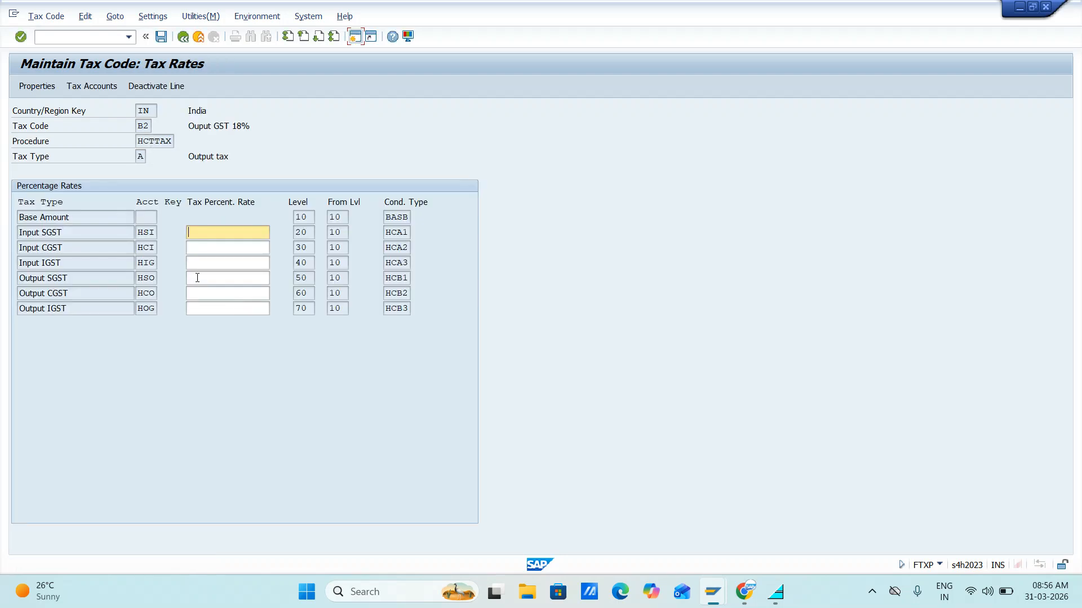
Step: Set the Output SGST and Output CGST rates of tax code B2 to 9.00 each and save it
left_click(212, 284)
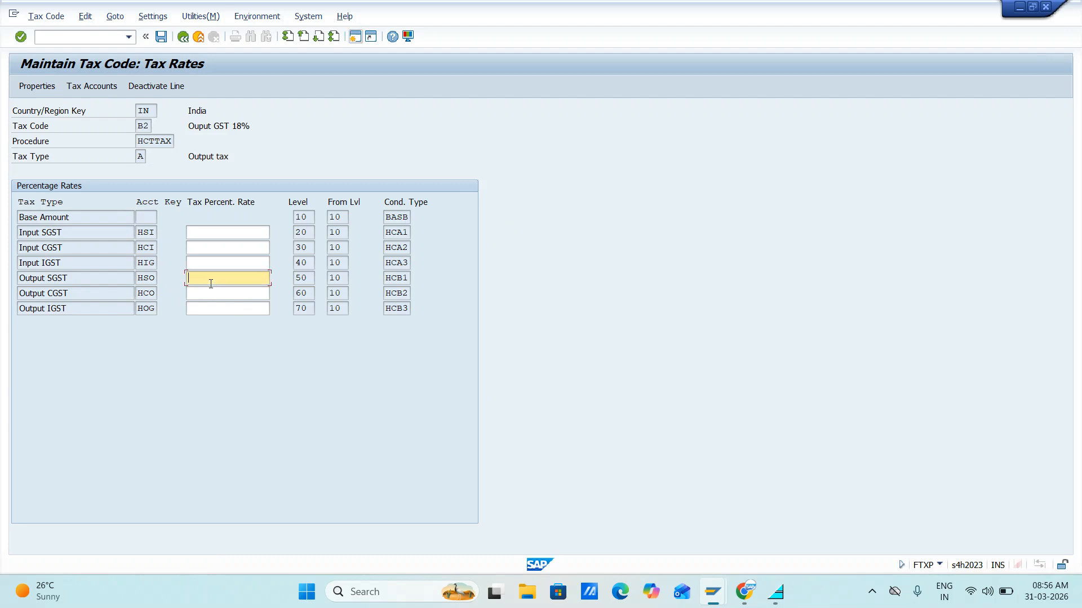
key("Down")
key("Down")
key("Down")
key("Return")
left_click(212, 288)
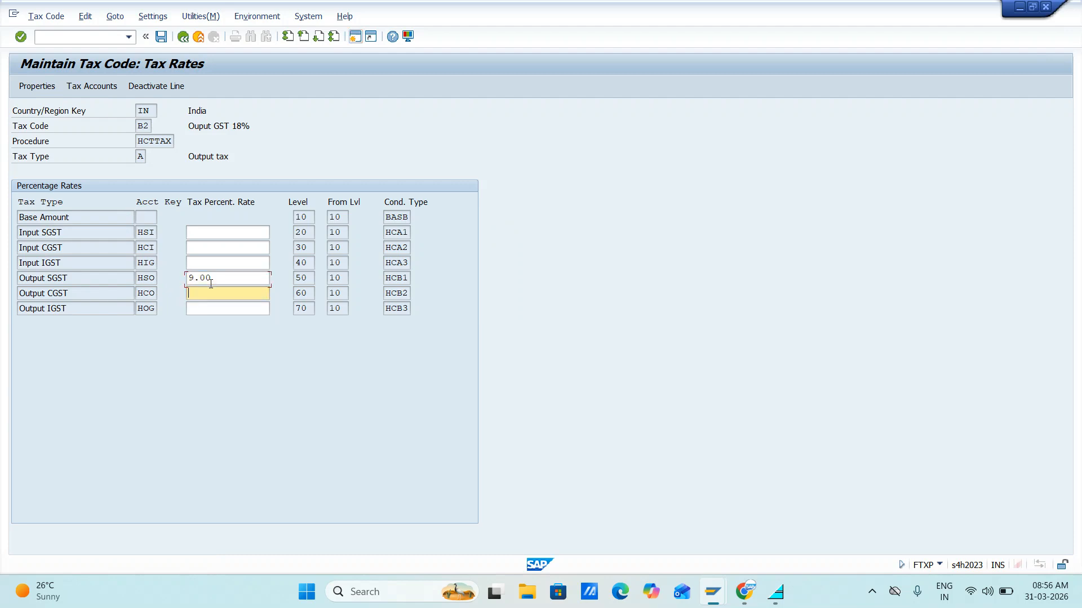
key("Down")
key("Down")
key("Down")
key("Return")
key("Return")
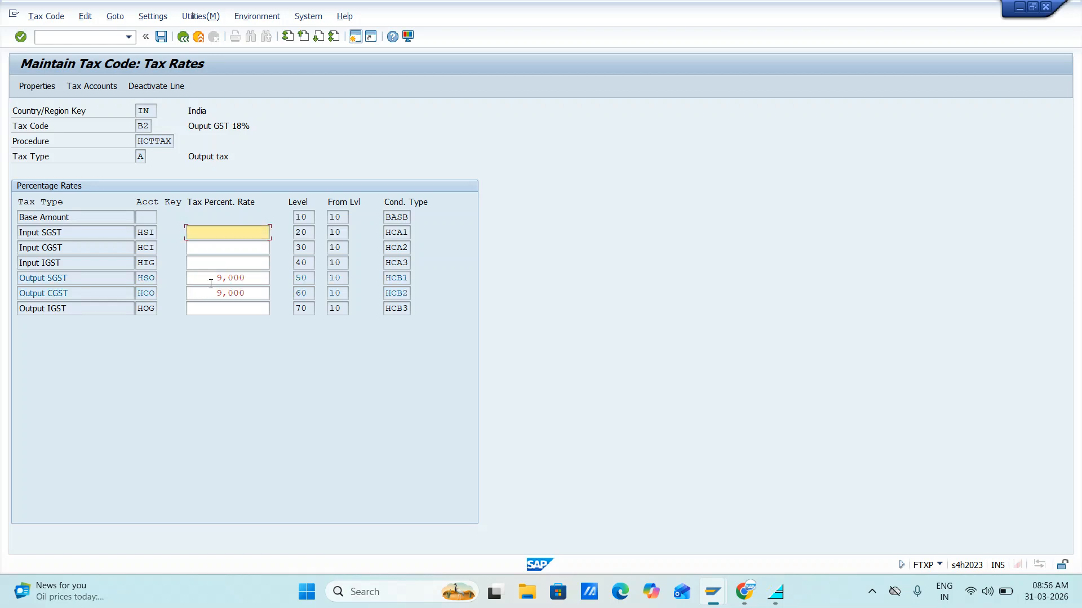
left_click(161, 36)
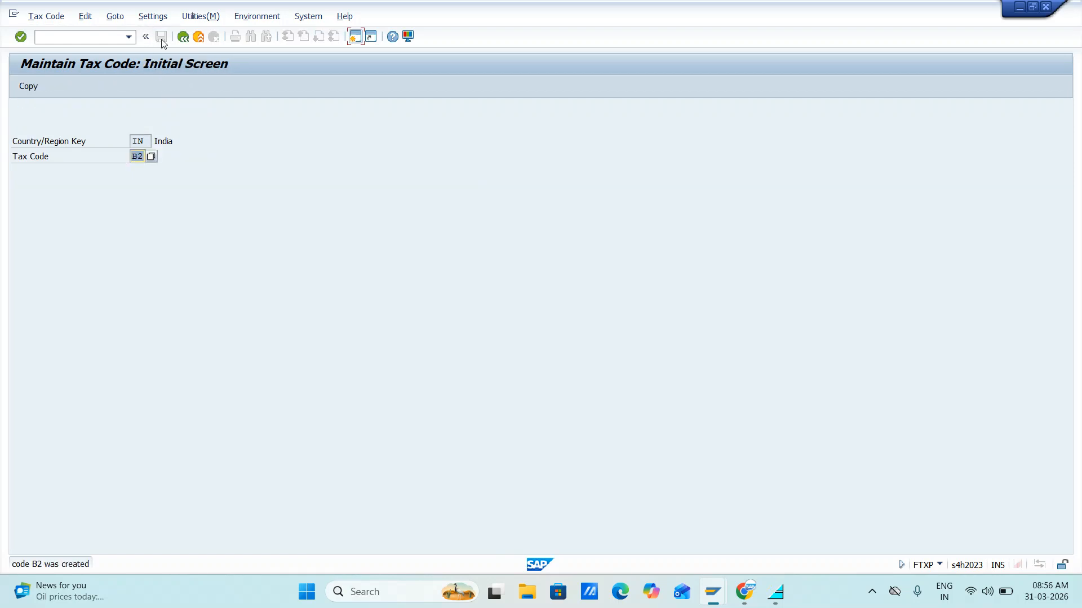
Step: Start tax code B3 for India with the description "Output GST 0%" and tax type A (Output tax)
type("B3")
key("Return")
key("F4")
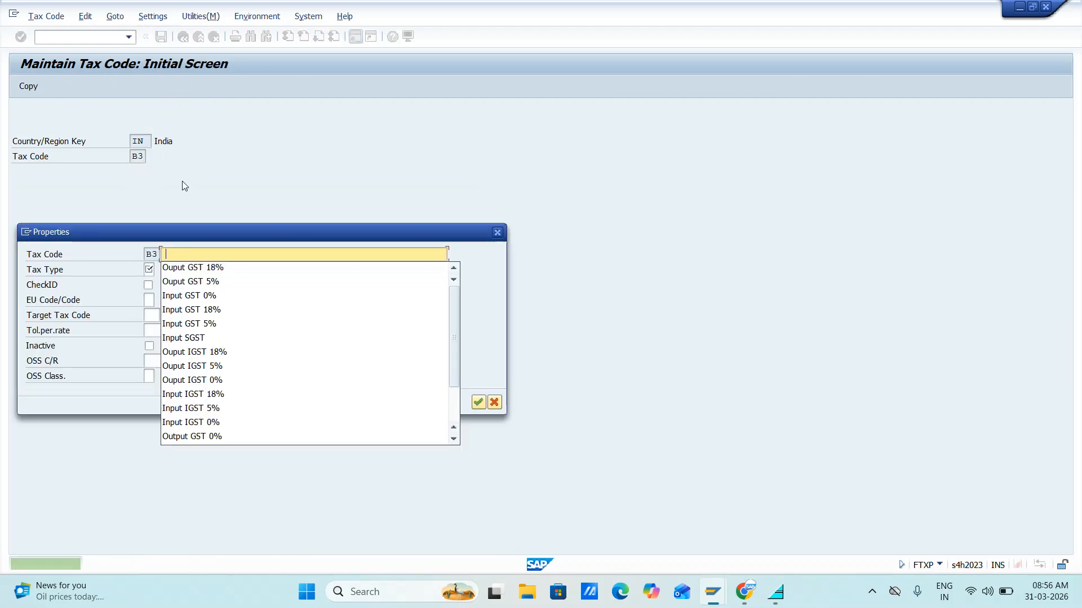
key("Down")
key("Down")
key("Down")
key("Down")
key("Down")
key("Down")
key("Down")
key("Down")
key("Down")
key("Down")
key("Down")
key("Down")
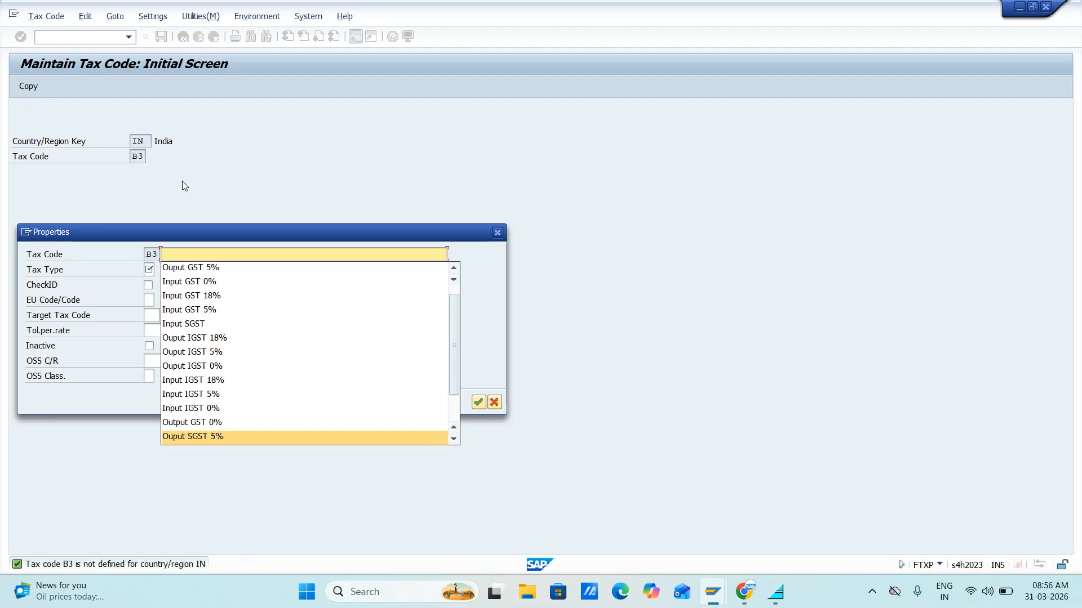
key("Up")
key("Return")
key("Return")
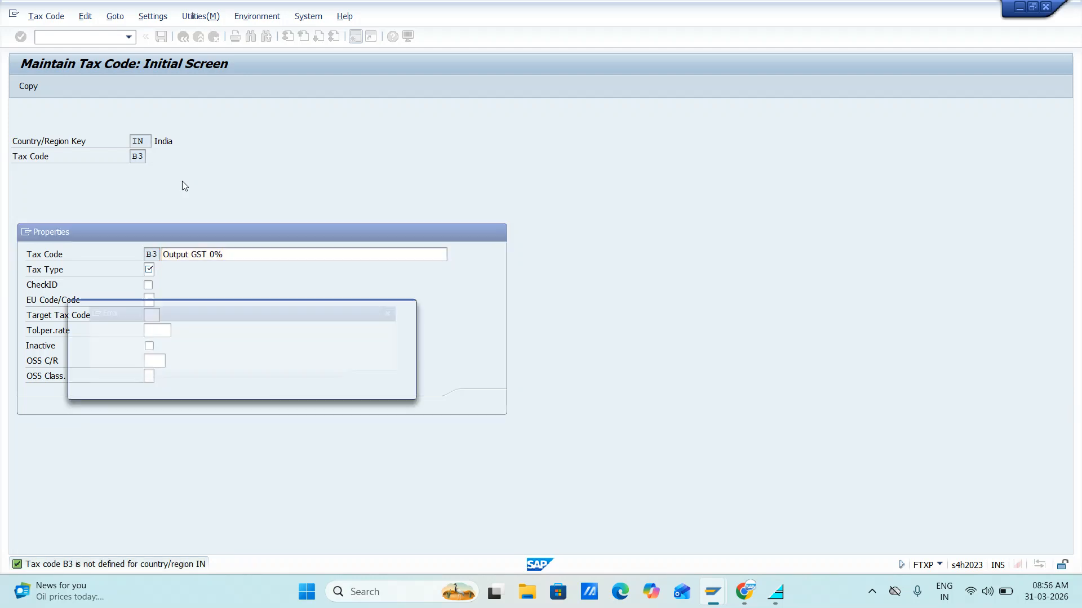
key("Return")
key("shift+Tab")
type("A")
key("Return")
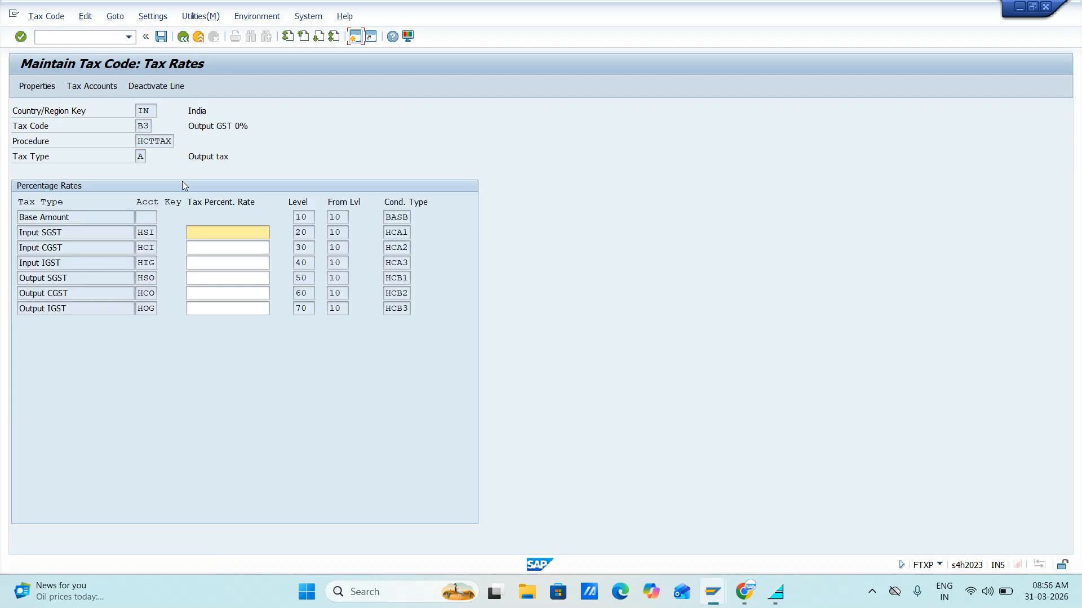
Step: Set the Output SGST and Output CGST rates of tax code B3 to 0.00 each and save it
left_click(202, 279)
key("Down")
key("Down")
key("Down")
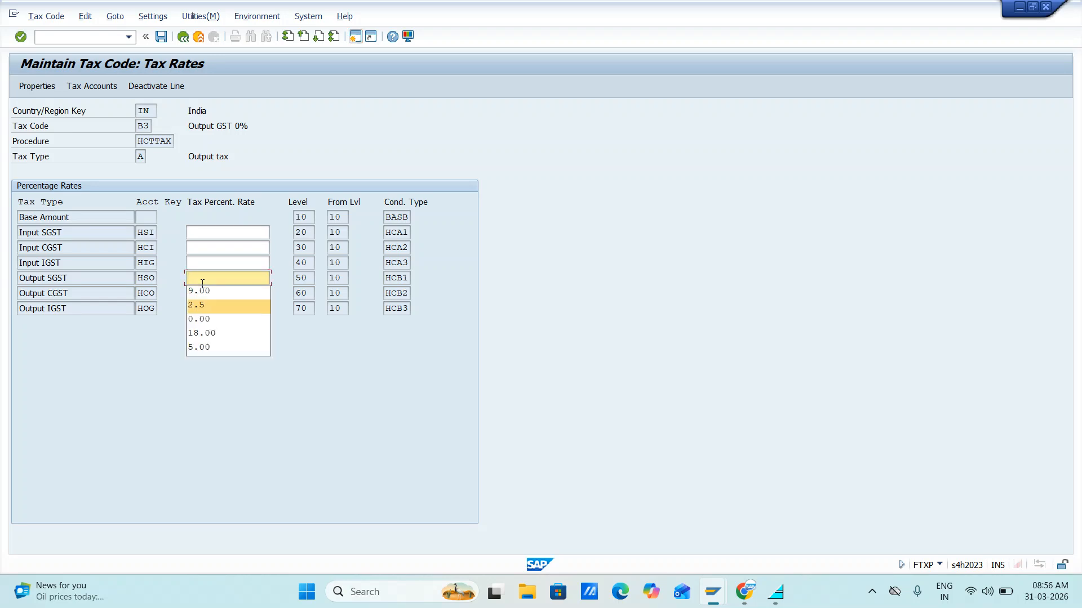
key("Tab")
key("Down")
key("Down")
key("Down")
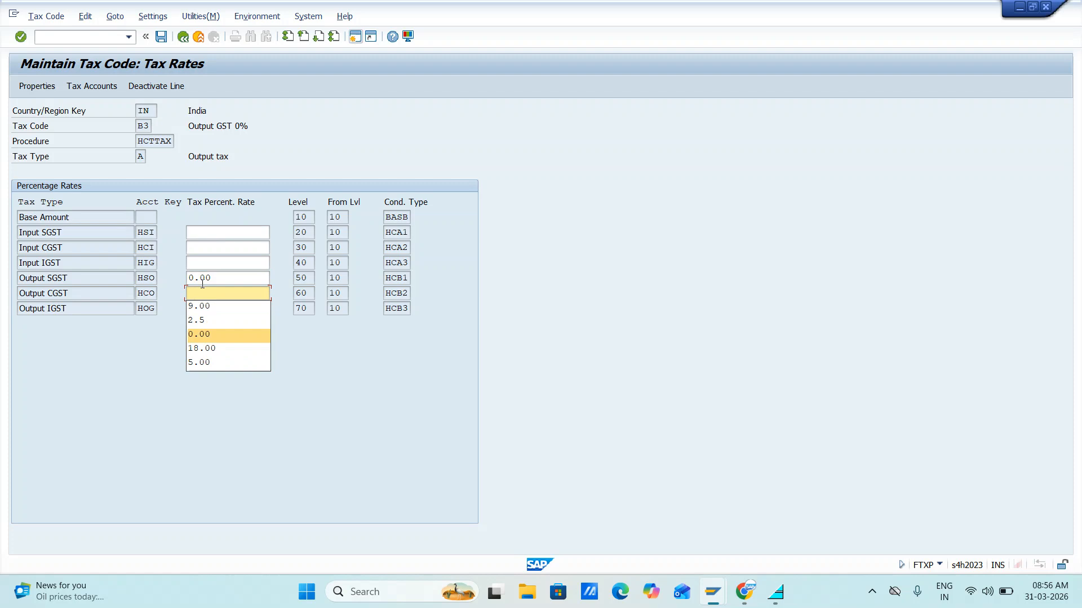
key("Return")
key("Return")
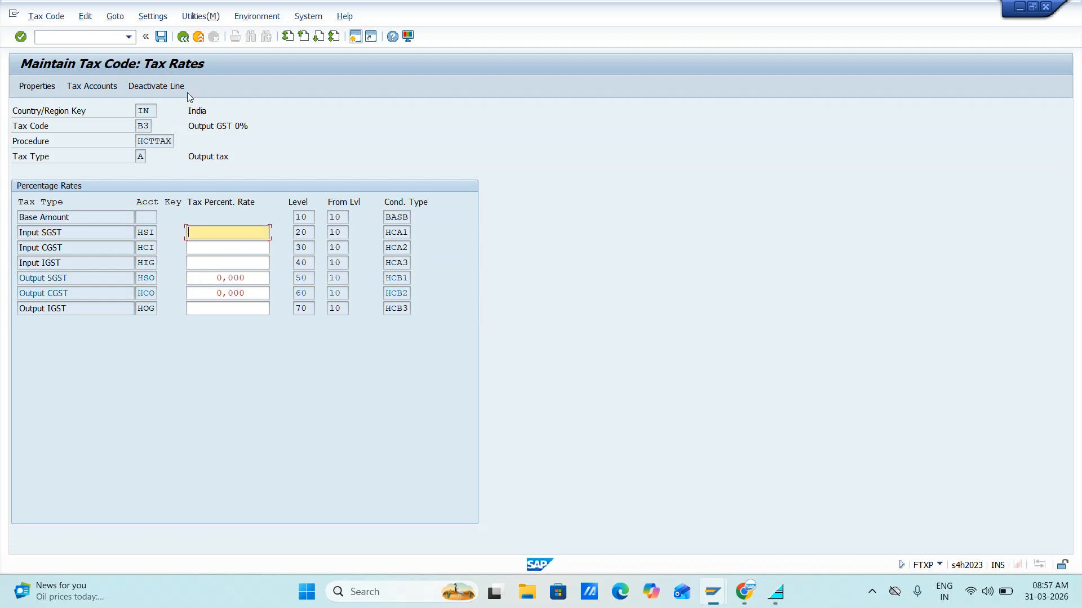
left_click(161, 38)
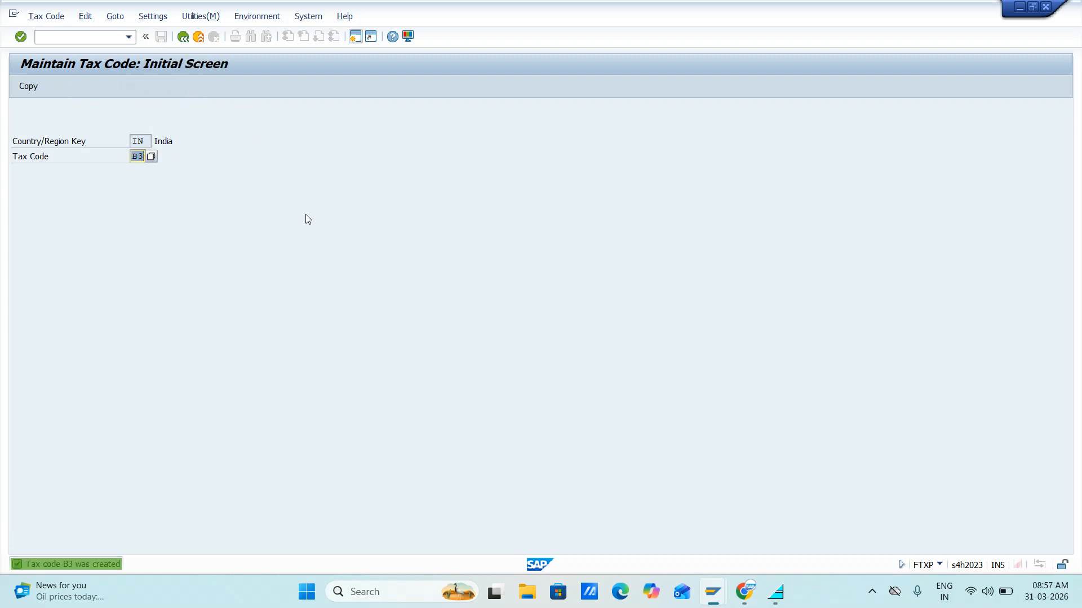
Step: In the SAP FICO Google Sheet, add the codes I1, I2 and I3 to cells I77:K77 of the tax code creation row
key("alt+Tab")
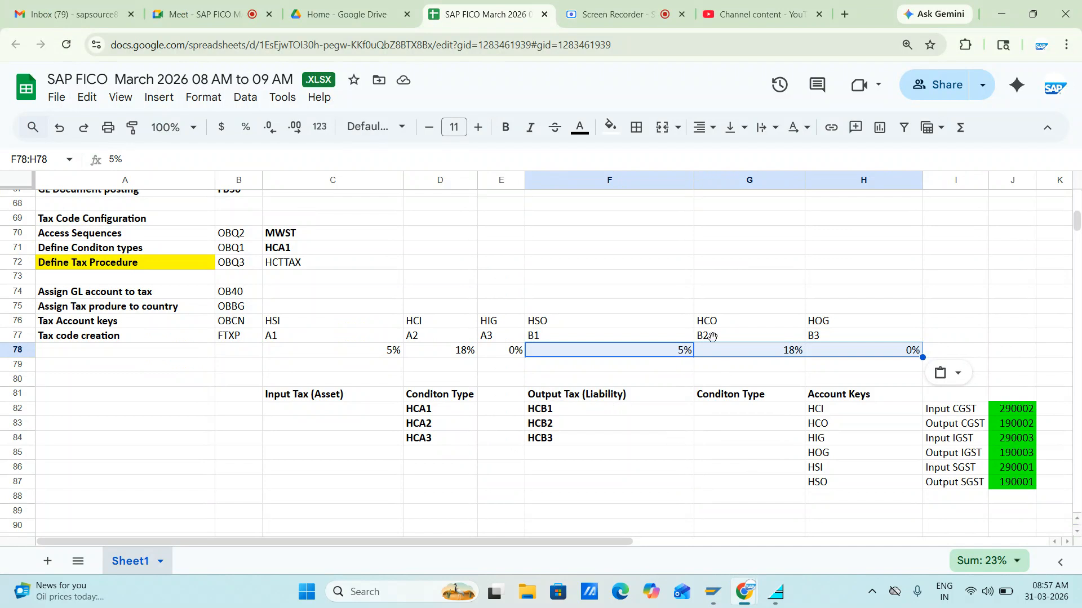
left_click(951, 336)
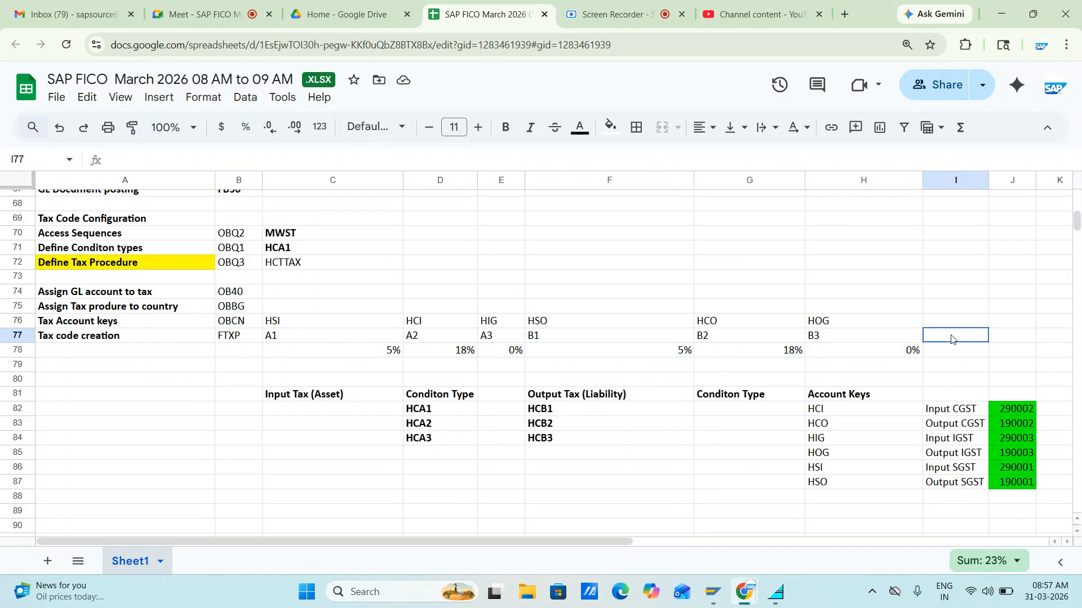
key("alt+Tab")
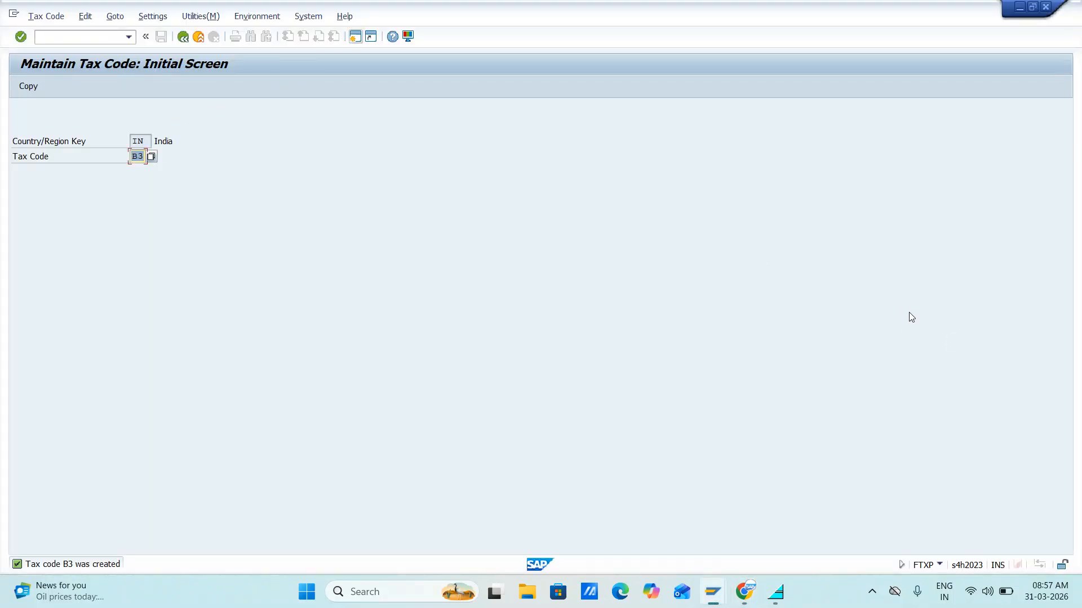
key("alt+Tab")
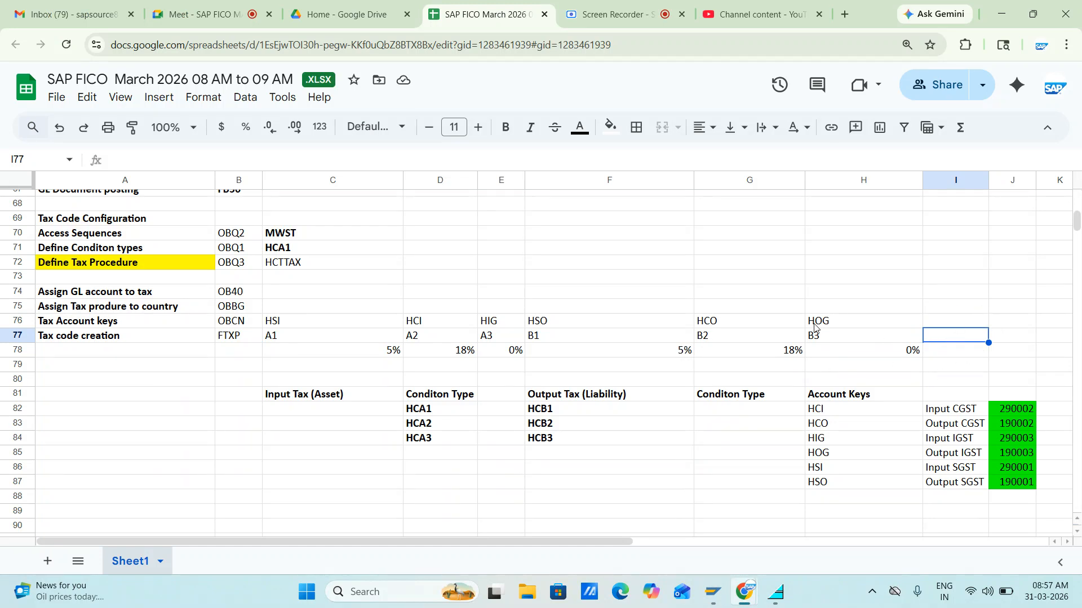
type("I1")
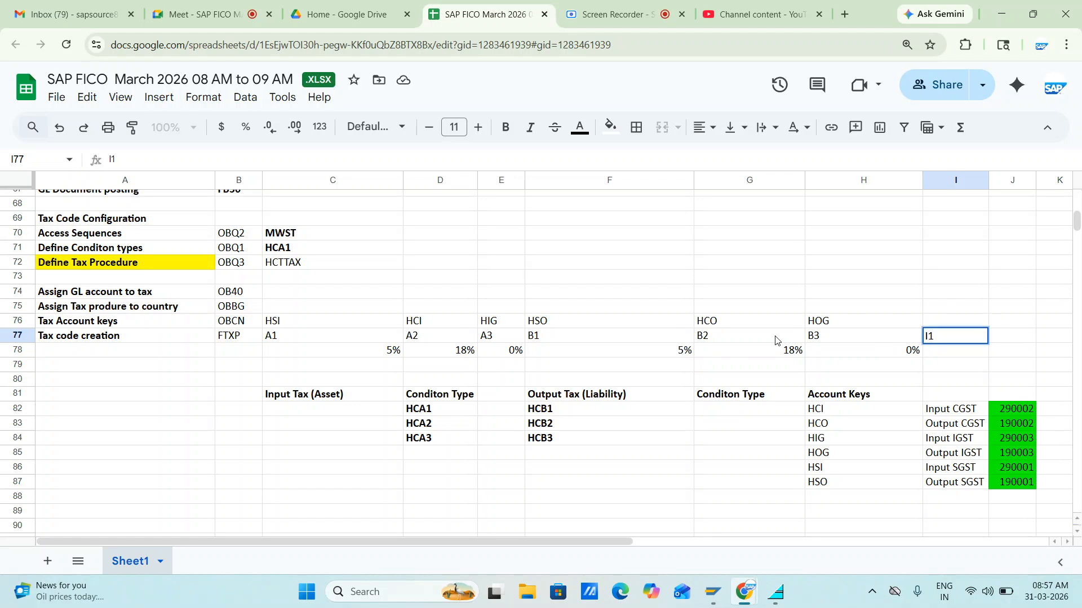
key("Tab")
type("I2")
key("Tab")
type("I3")
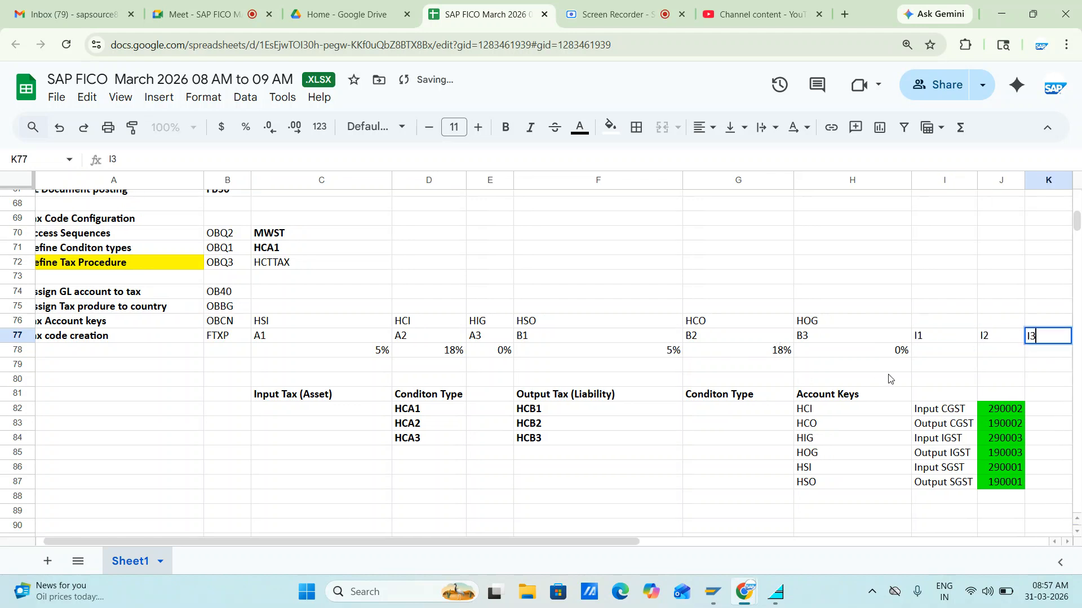
left_click(925, 326)
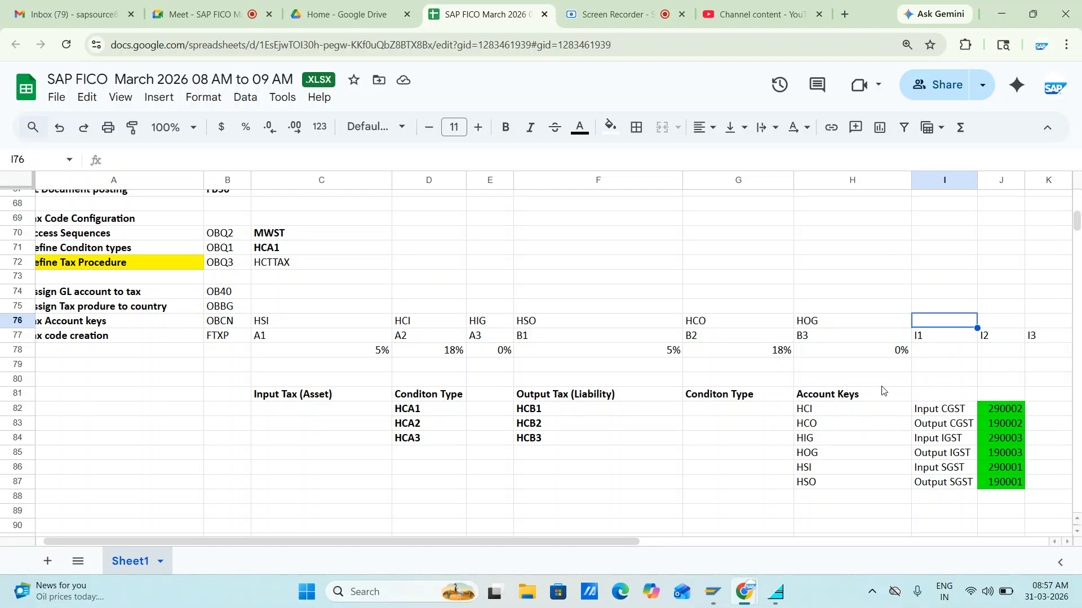
Step: In SAP, start tax code I1 for India with the description "Input IGST 0%" and tax type V (Input tax)
key("alt+Tab")
type("I")
key("Return")
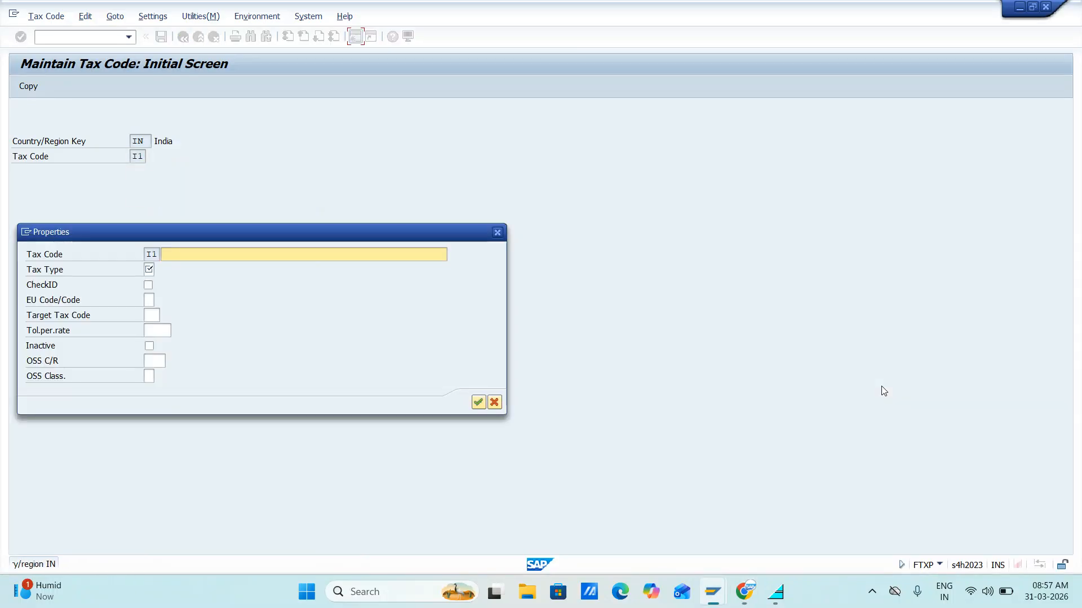
key("F4")
key("Down")
key("Down")
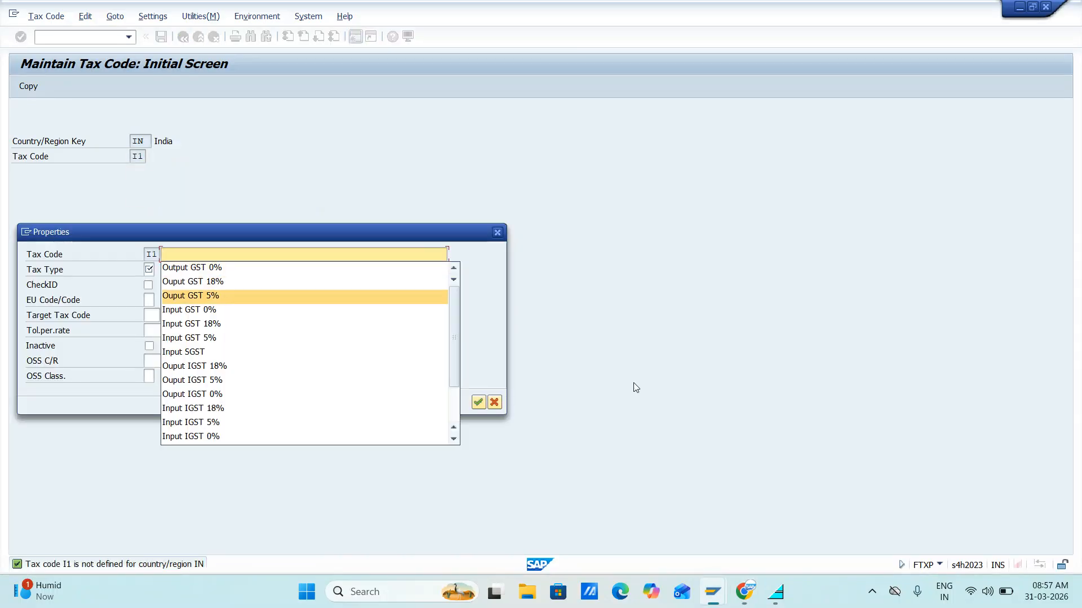
key("Down")
key("Down")
key("Down")
key("Down")
key("Down")
key("Down")
key("Down")
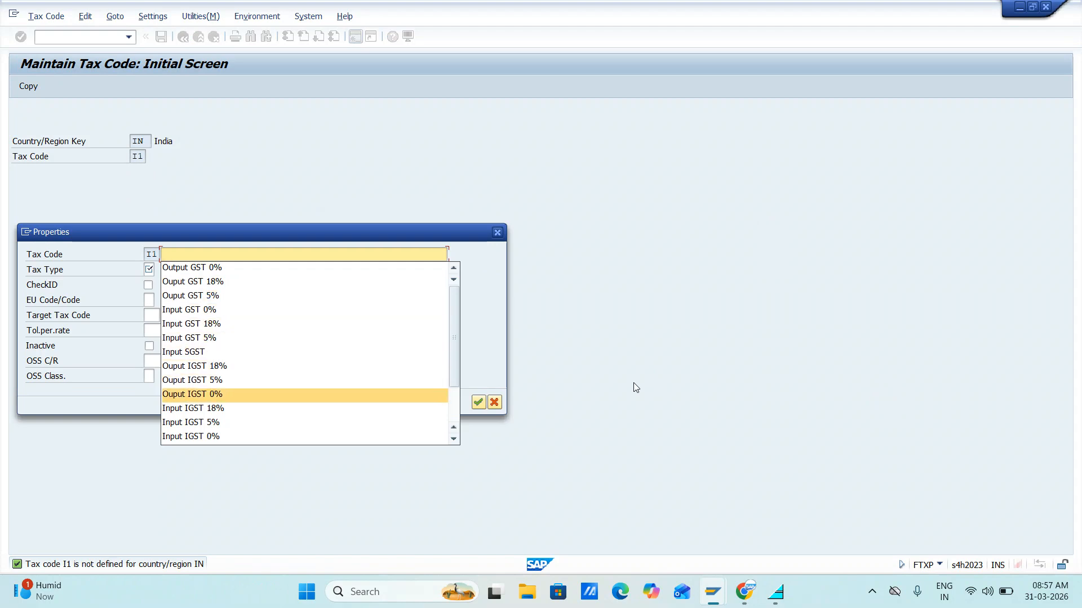
key("Up")
key("Up")
key("Up")
key("Down")
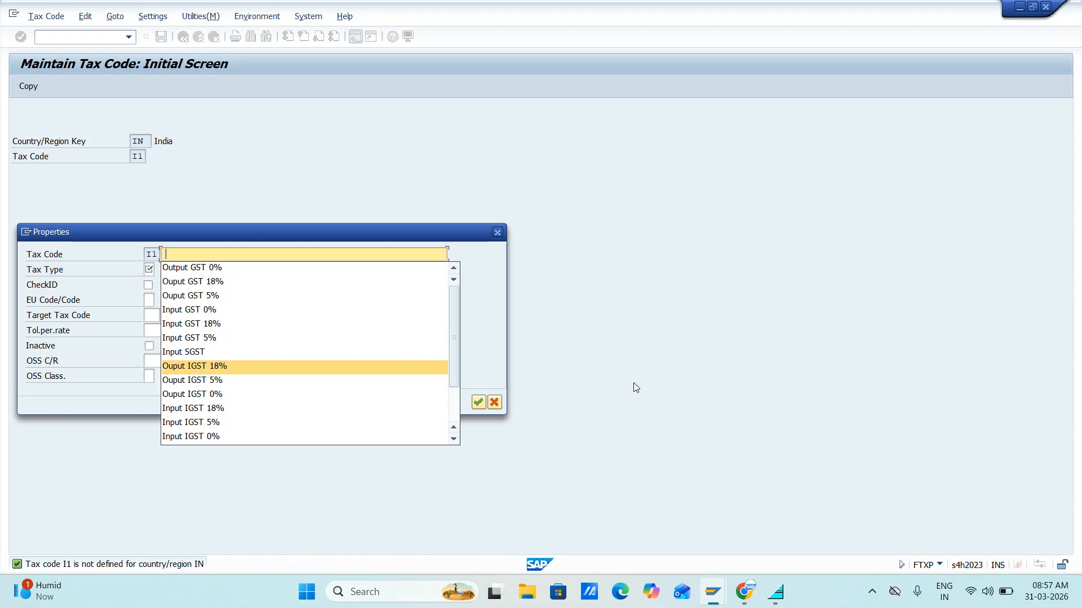
key("Down")
key("Down")
key("Down")
key("Down")
key("Down")
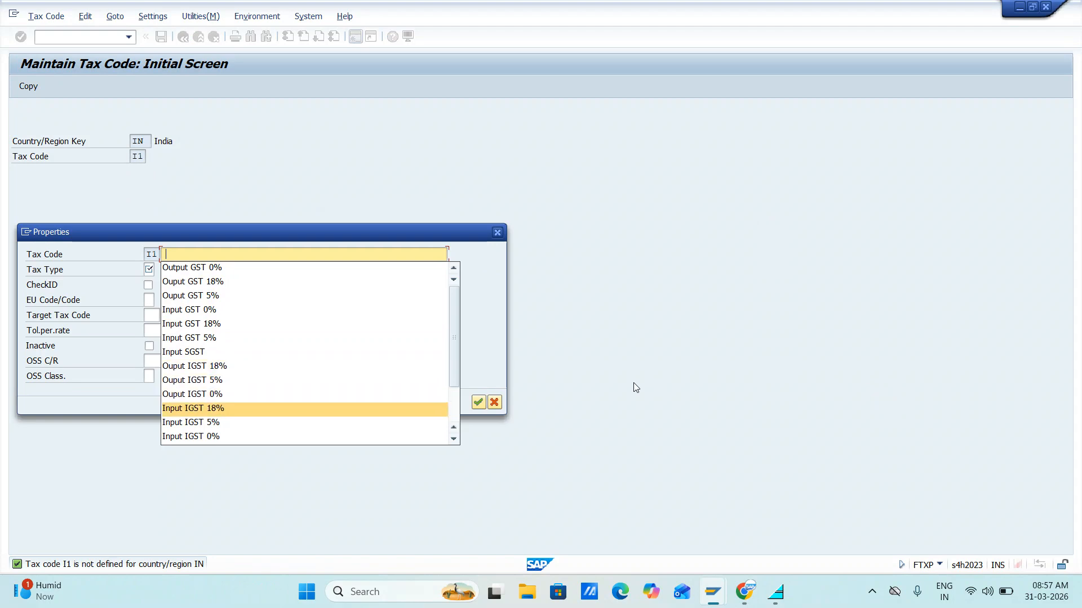
key("Return")
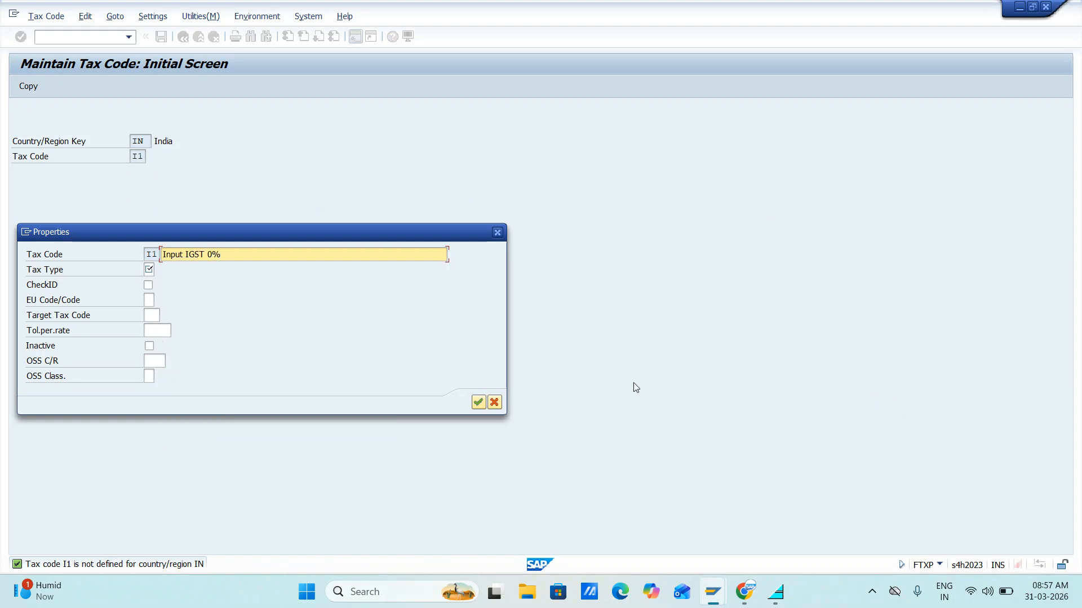
key("Tab")
key("F4")
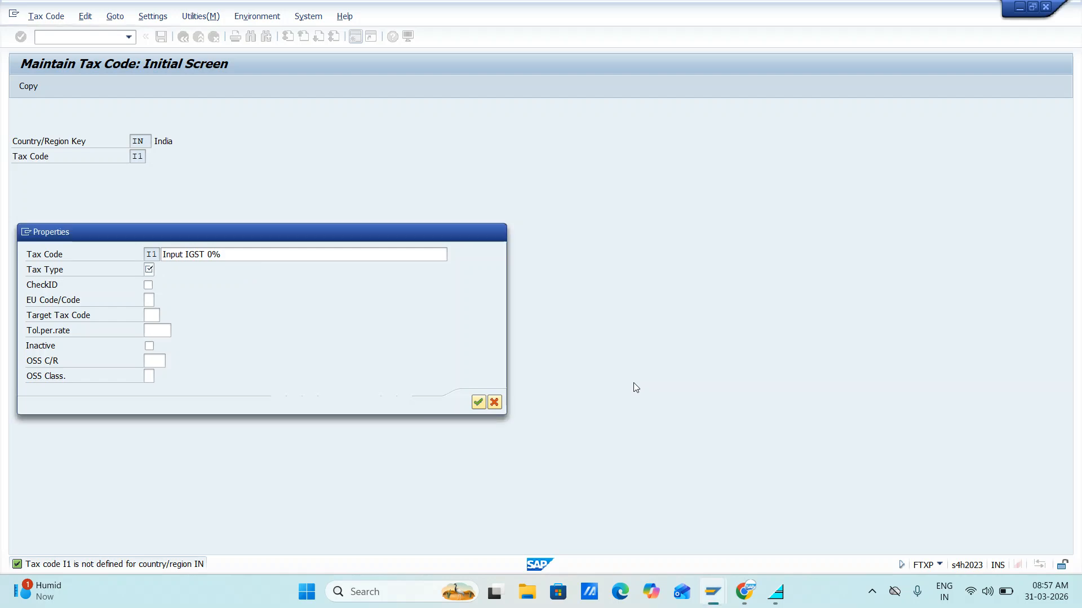
key("Return")
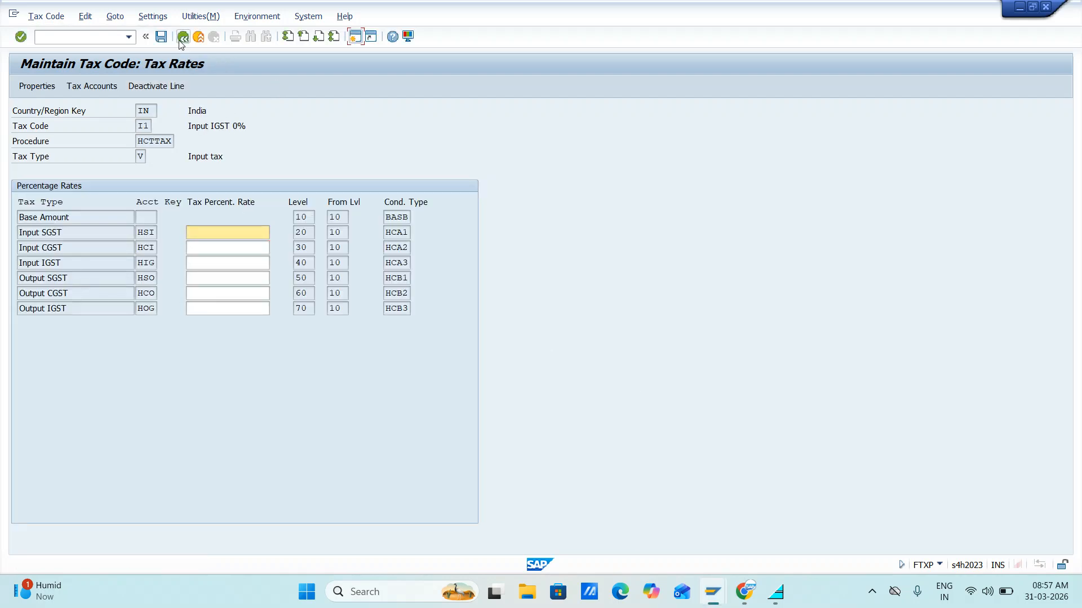
Step: Change the description of tax code I1 to "Input IGST 5%" in its properties
left_click(38, 86)
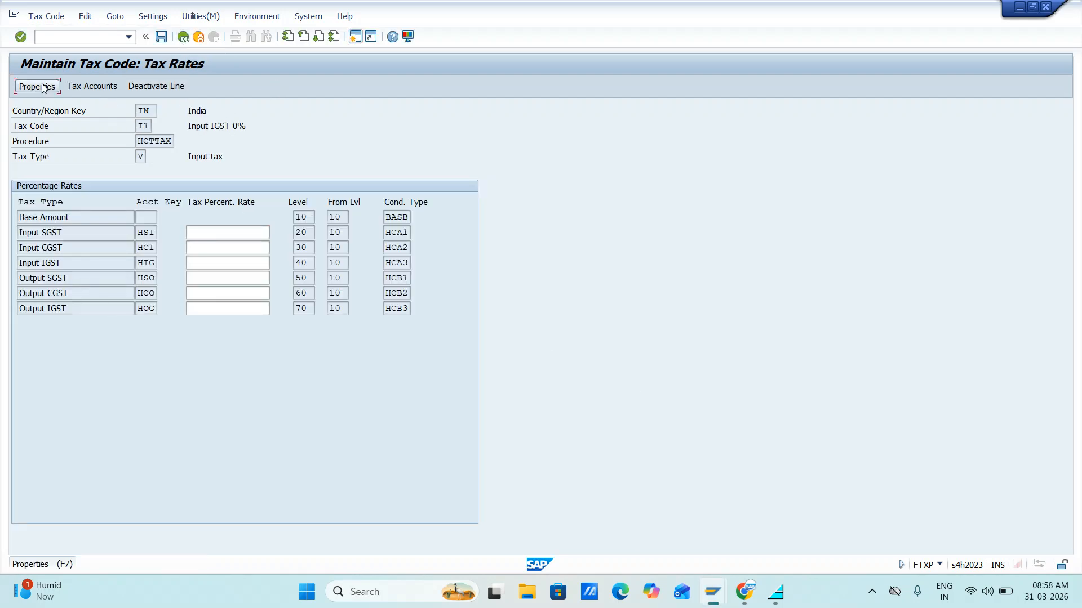
left_click(220, 254)
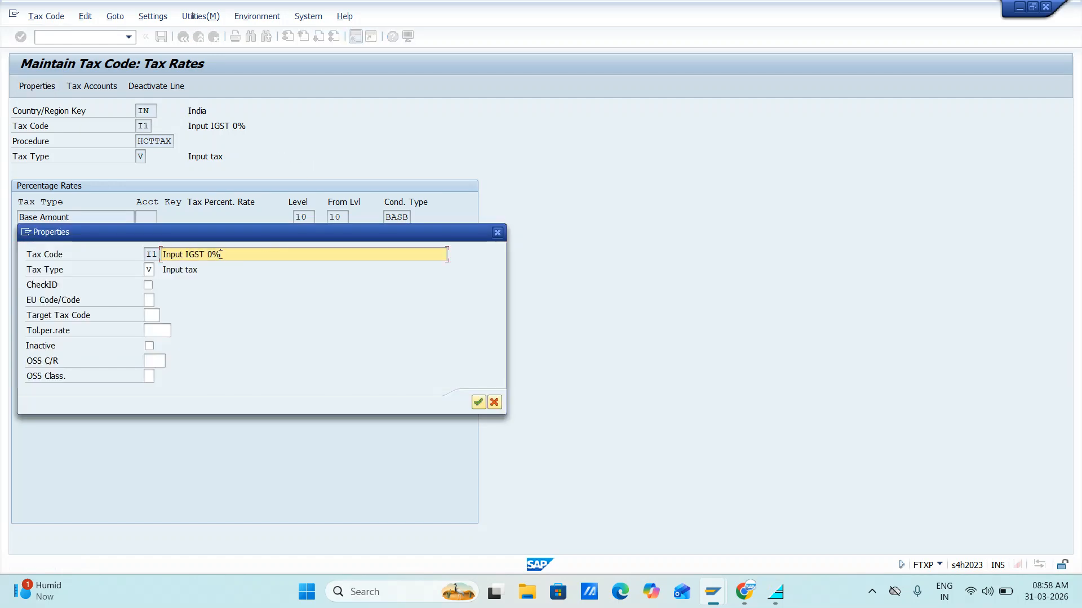
key("BackSpace")
key("BackSpace")
key("Down")
key("Down")
key("Down")
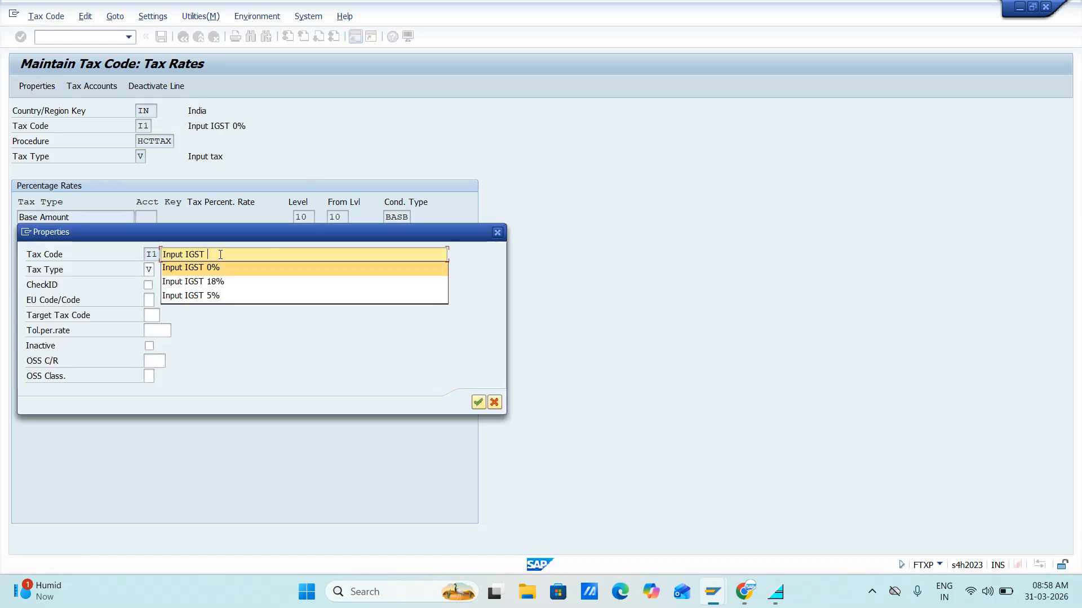
key("Return")
key("Return")
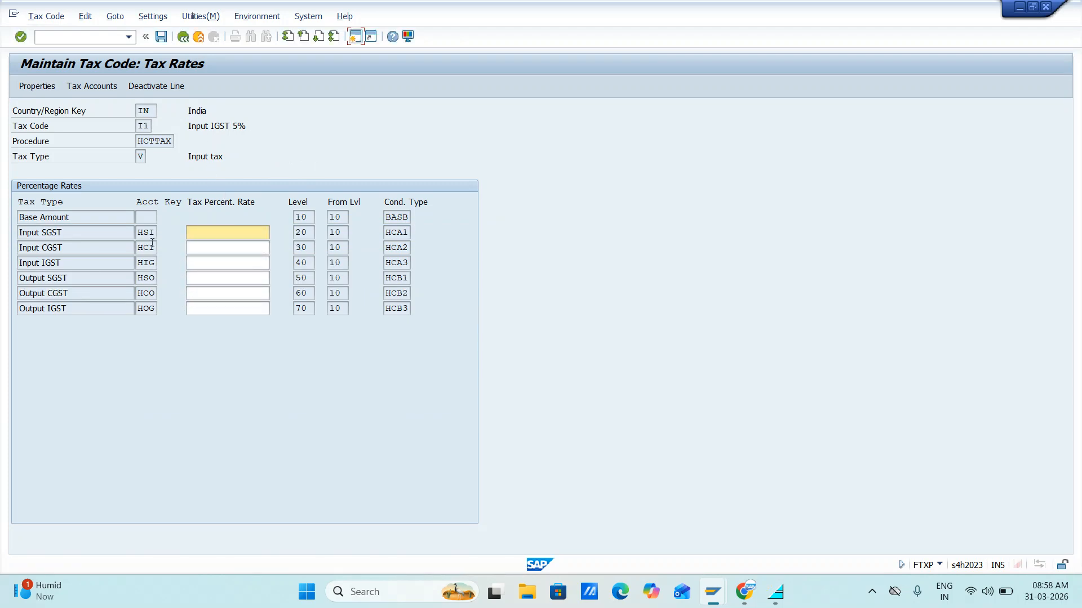
Step: Set the Input SGST rate of tax code I1 to 5.00 and save the tax code
left_click(212, 234)
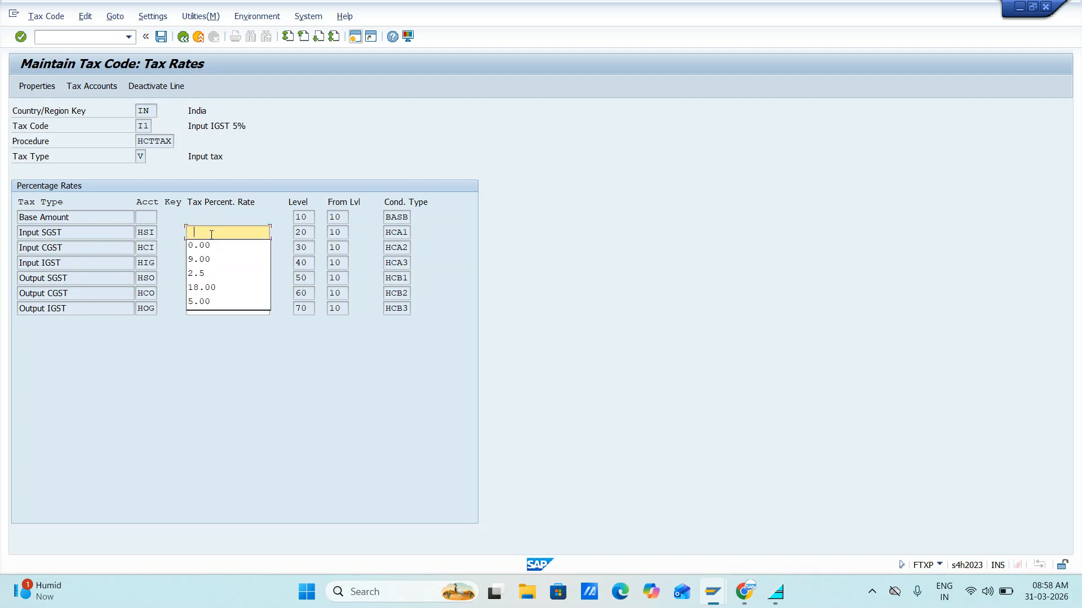
left_click(207, 303)
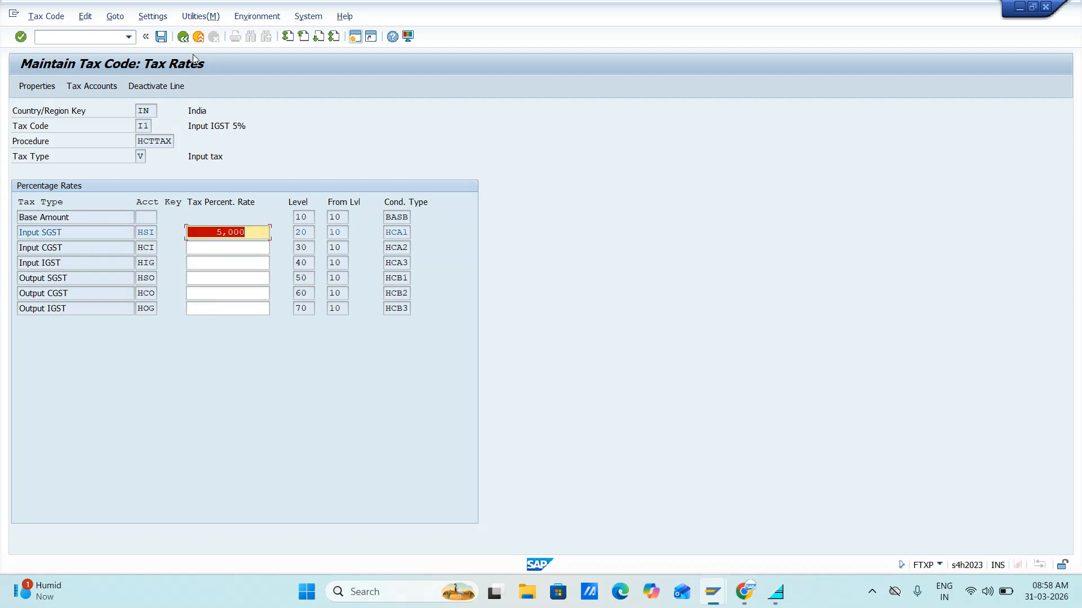
left_click(161, 37)
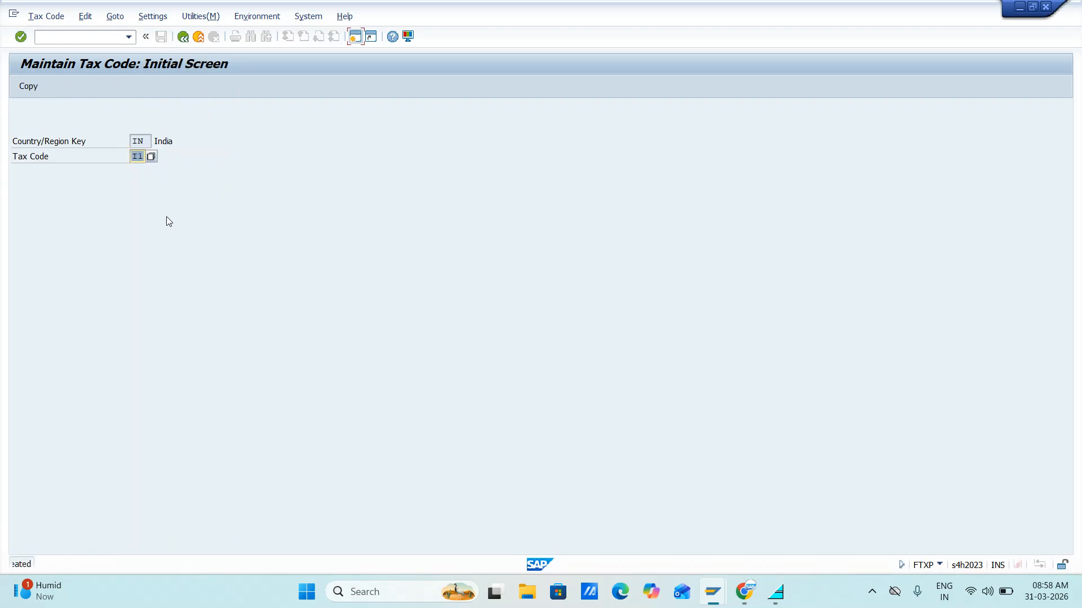
Step: Start tax code I2 for India with the description "Input IGST 18%" and tax type V (Input tax)
type("I2")
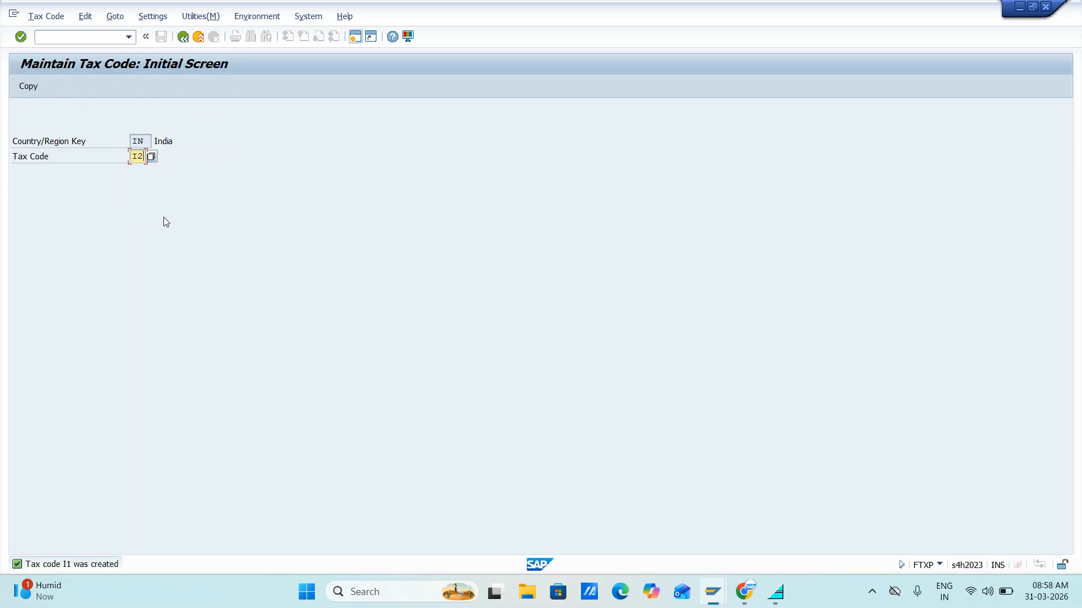
key("Return")
left_click(220, 260)
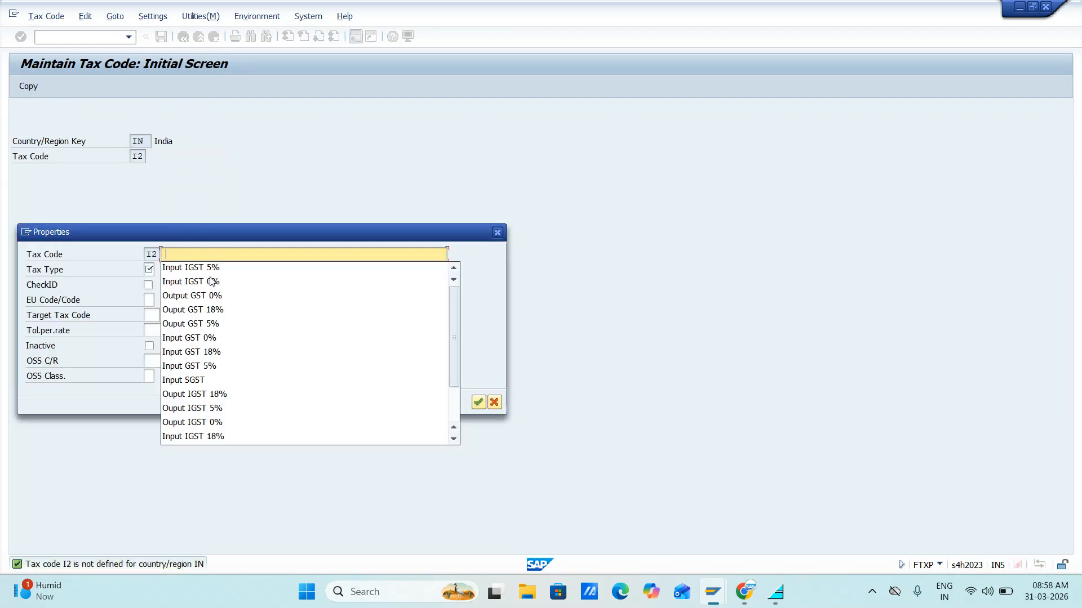
left_click(189, 437)
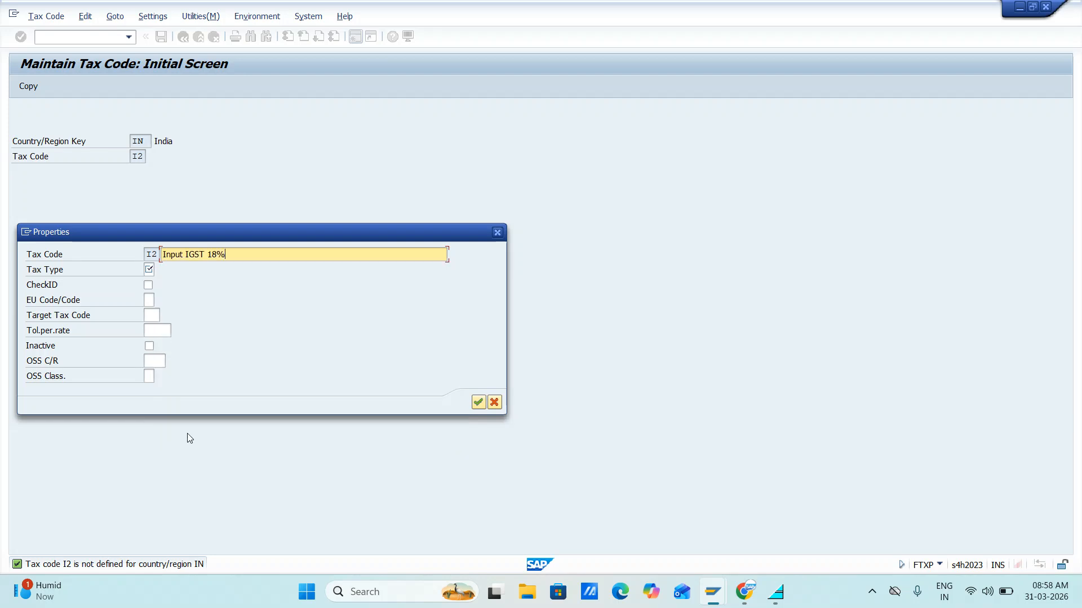
key("Tab")
key("Return")
key("Return")
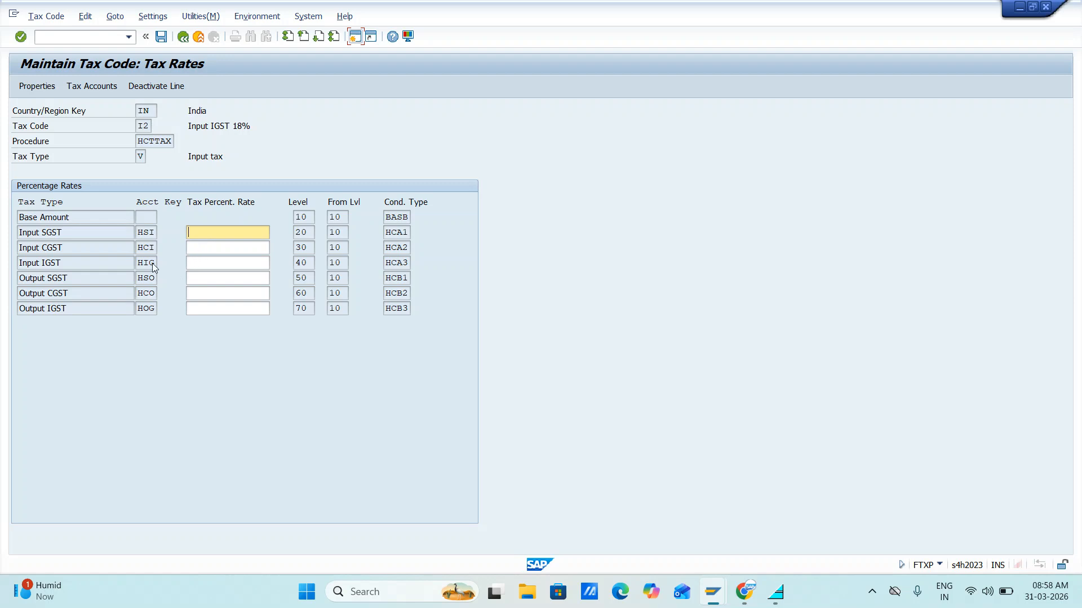
Step: Set the Input IGST rate of tax code I2 to 18 and save the tax code
left_click(199, 264)
type("18")
key("Return")
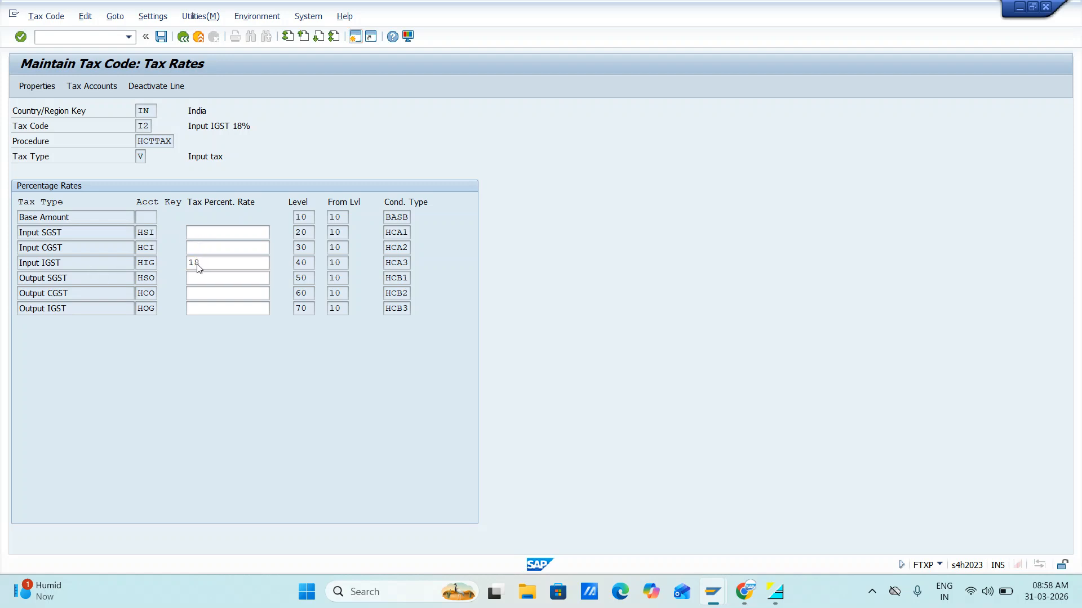
left_click(161, 37)
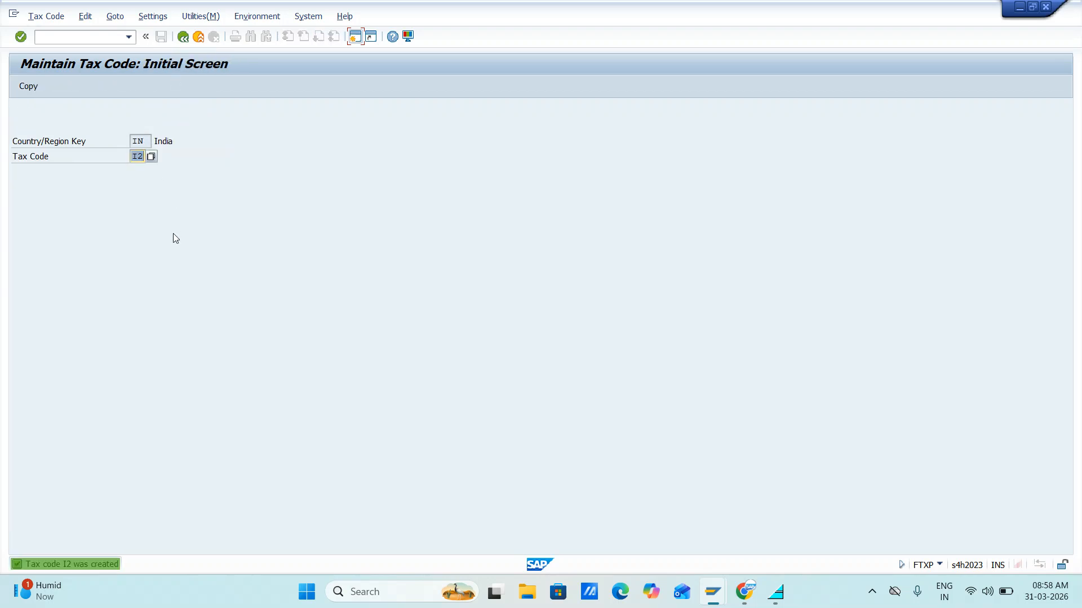
Step: Start tax code I3 for India with the description "Ouput IGST 0%" and tax type V (Input tax)
type("I3")
key("Return")
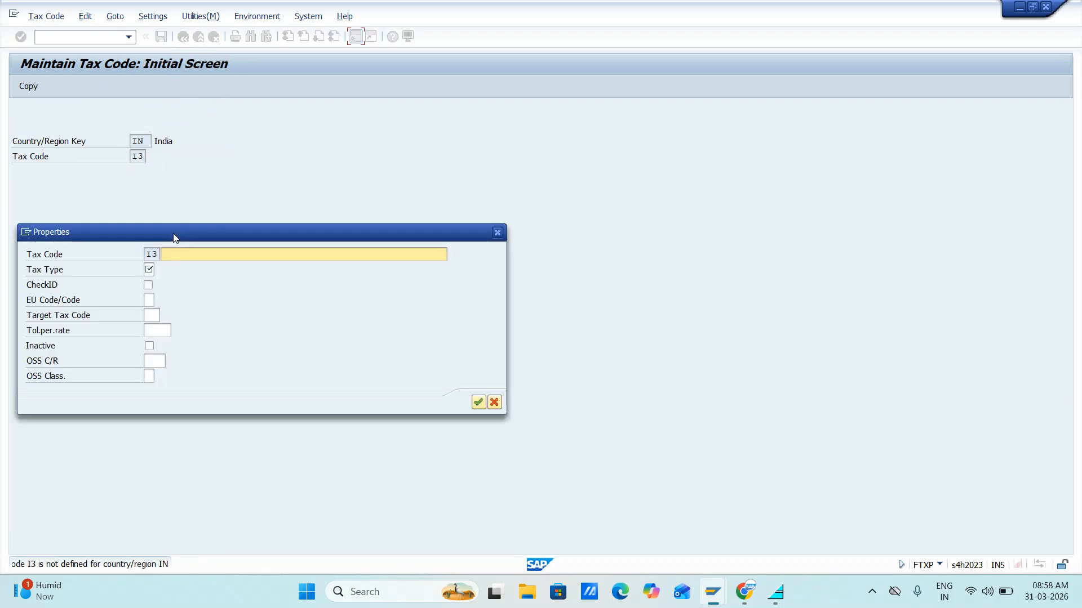
left_click(194, 254)
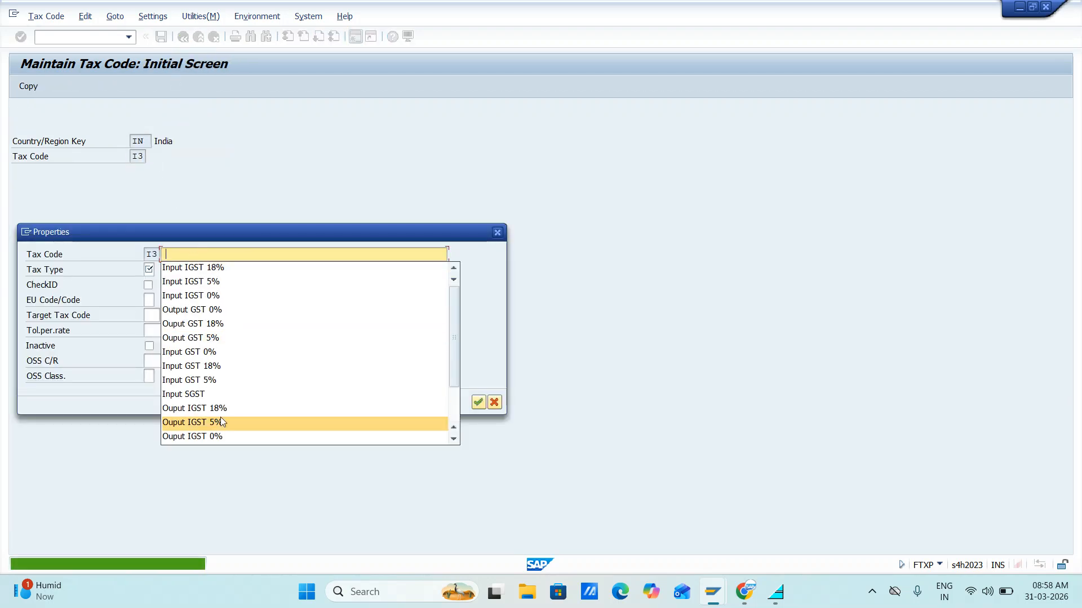
left_click(198, 437)
left_click(148, 269)
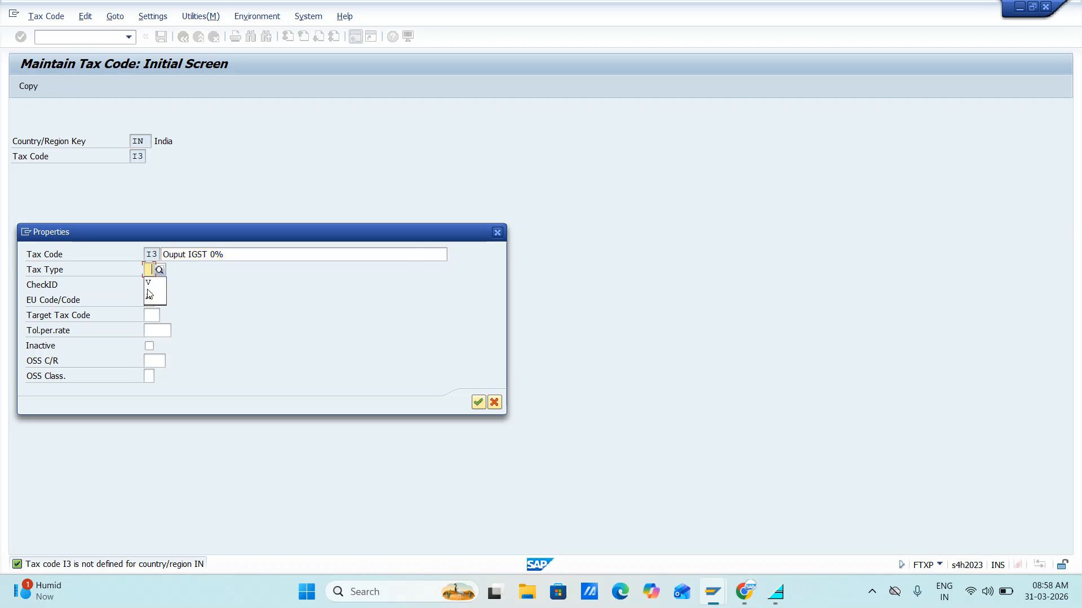
left_click(148, 288)
key("Return")
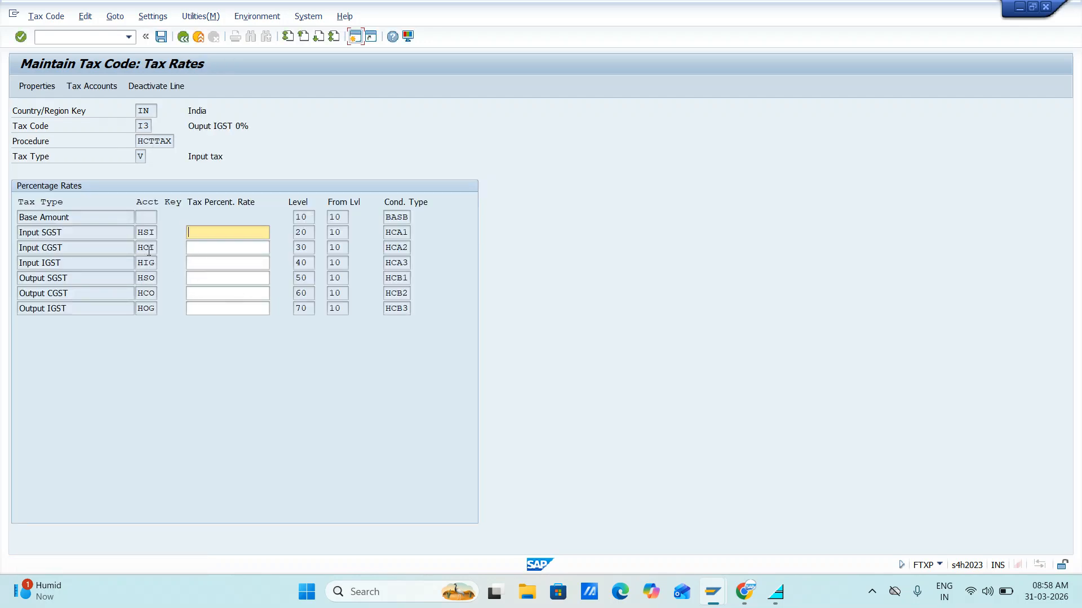
Step: Set the Input IGST rate of tax code I3 to 0 and save the tax code
left_click(197, 264)
type("0")
key("Return")
left_click(161, 37)
Step: Reopen tax code I1, clear its Input SGST rate and set its Input IGST rate to 5.00
type("I1")
key("Return")
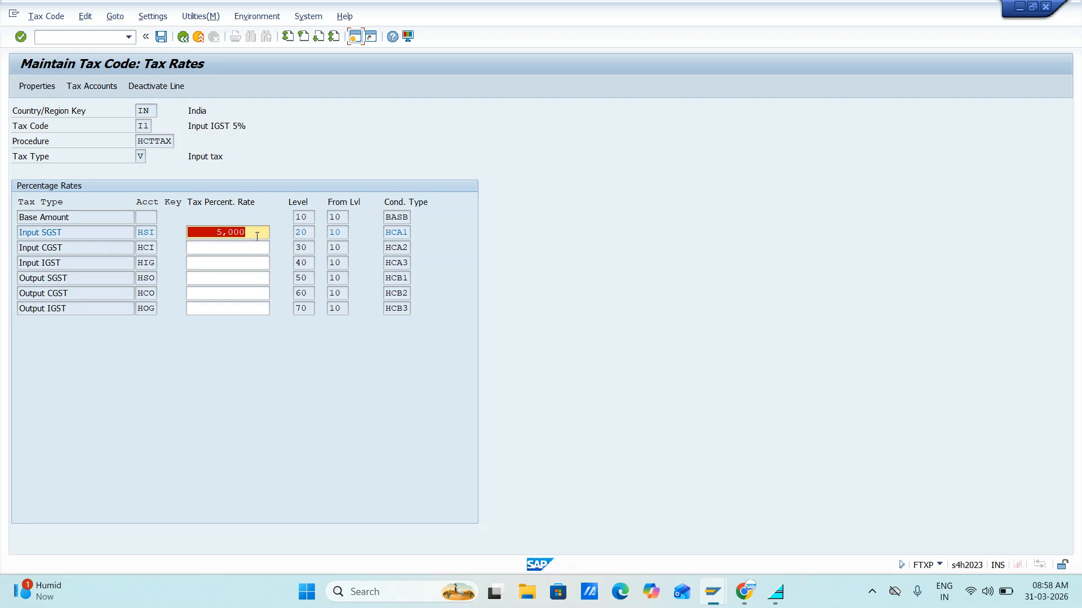
key("BackSpace")
left_click(241, 232)
left_click(202, 265)
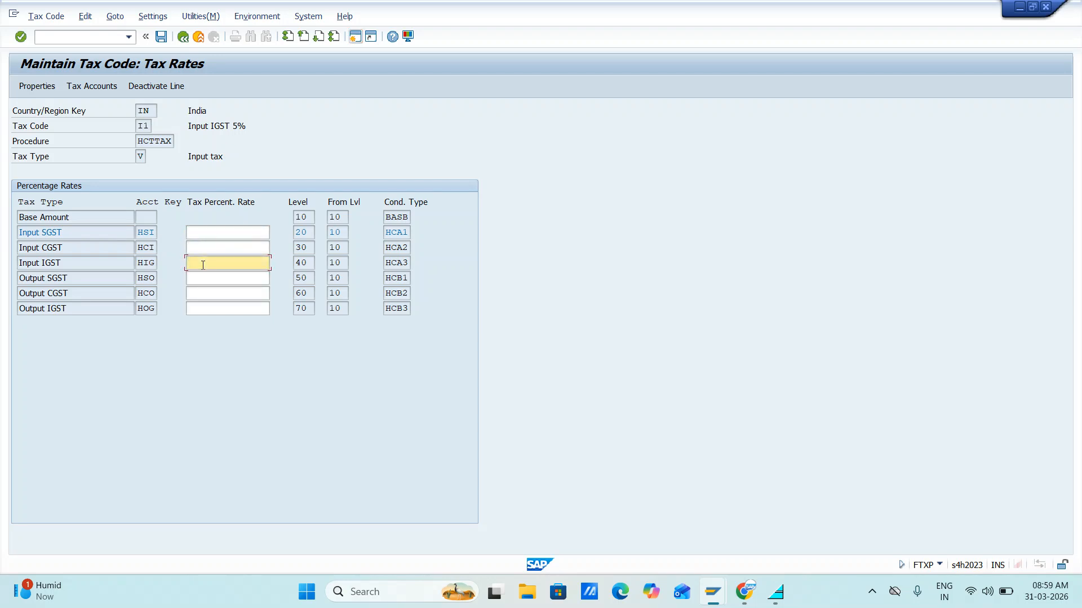
key("Up")
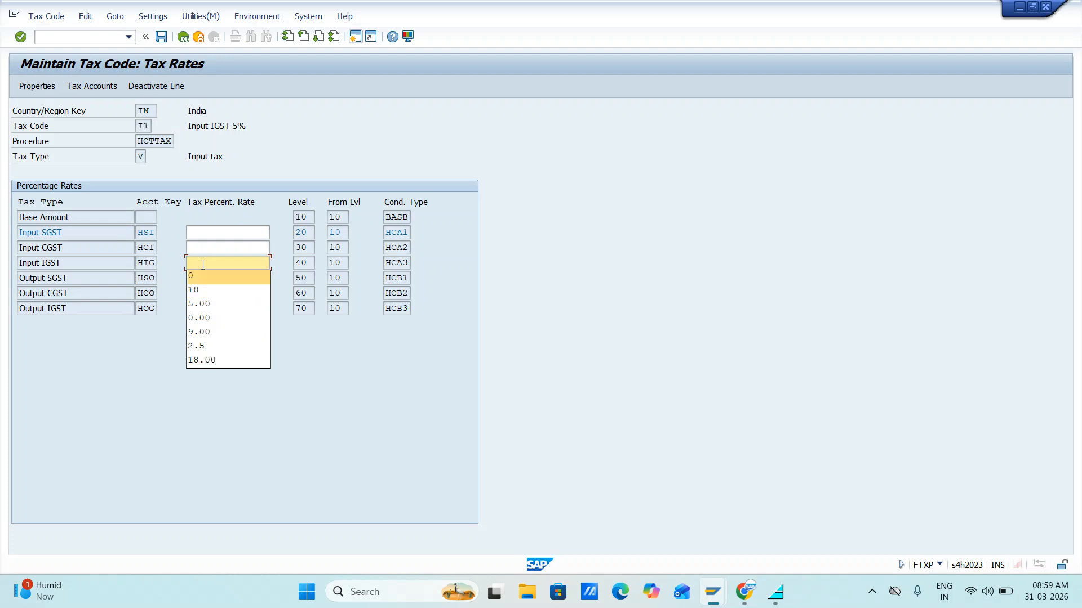
key("Down")
key("Down")
key("Return")
key("Return")
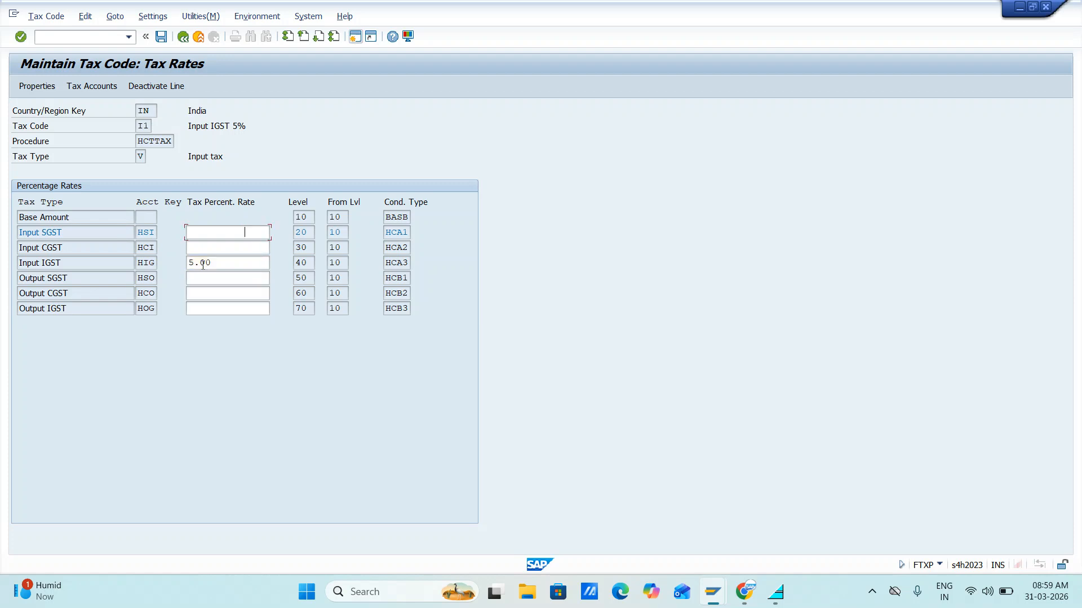
Step: Deactivate the Input SGST line of tax code I1, save it and return to the IMG structure
key("BackSpace")
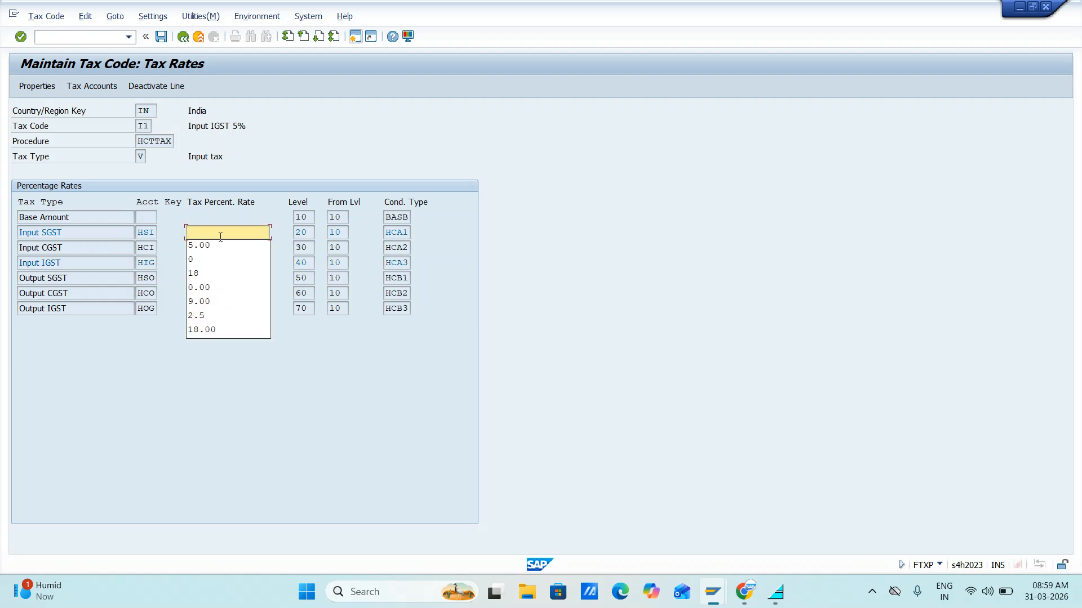
left_click(161, 37)
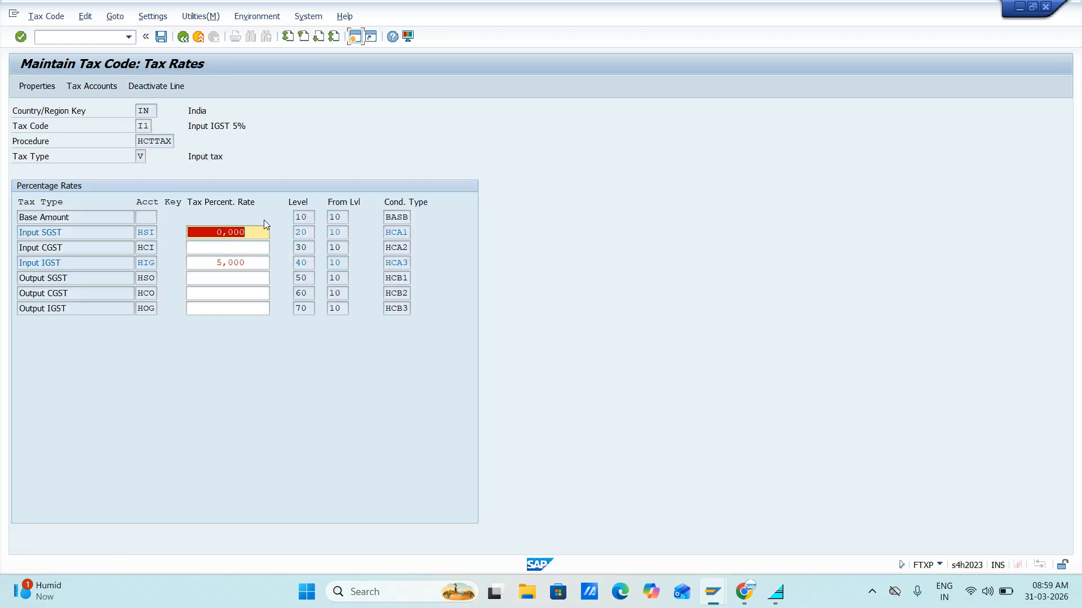
key("BackSpace")
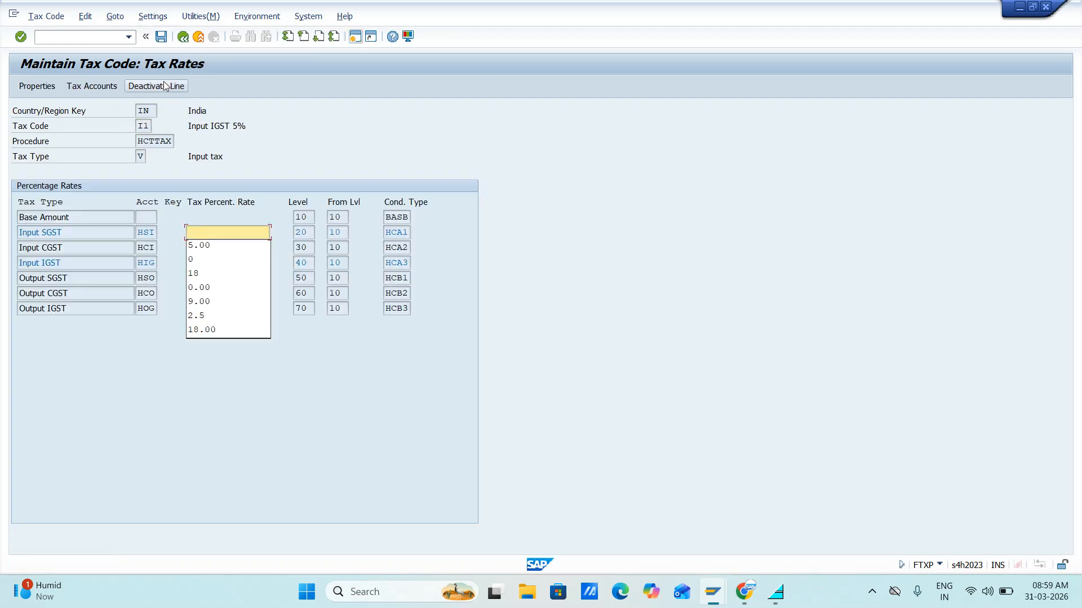
left_click(164, 86)
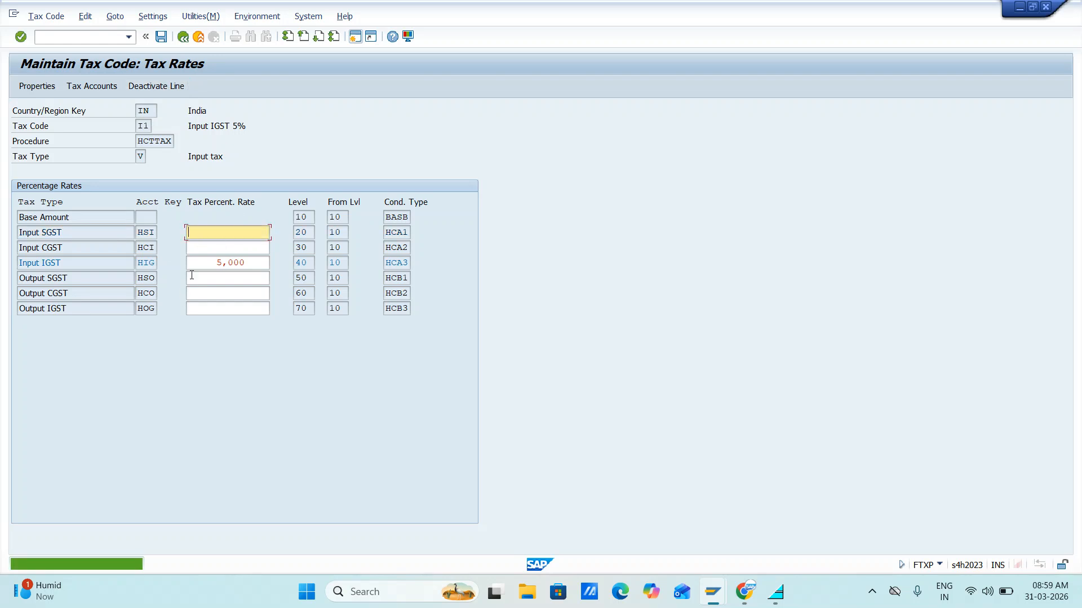
left_click(161, 36)
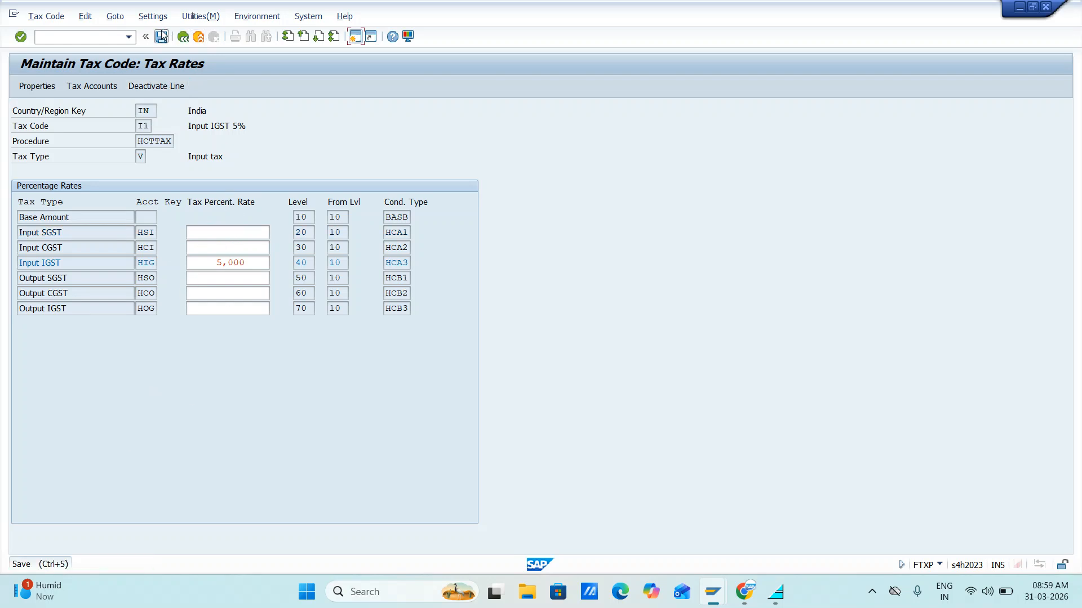
key("Return")
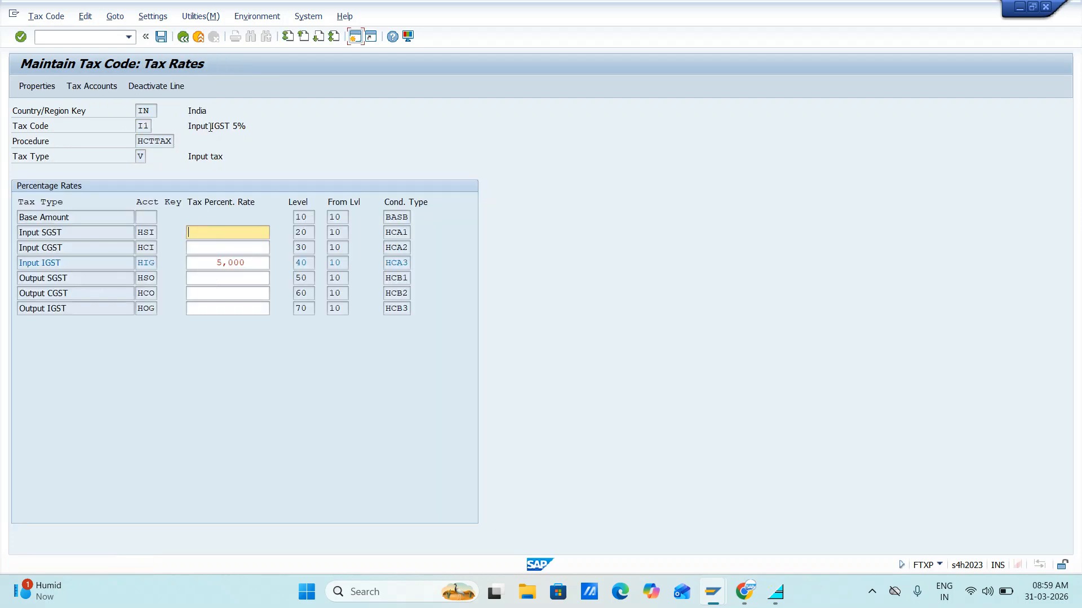
left_click(180, 42)
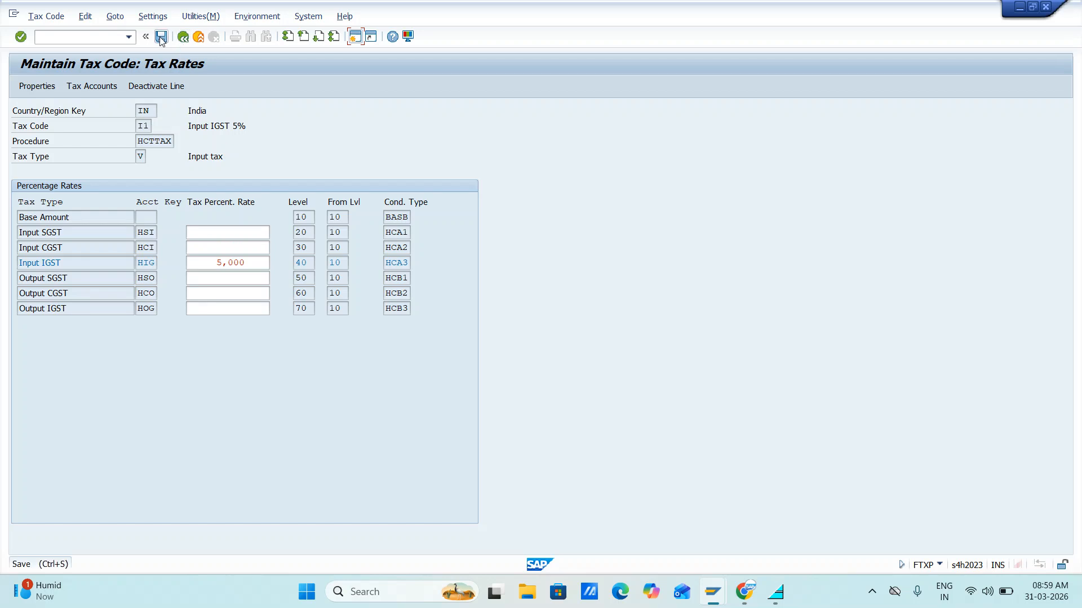
left_click(181, 39)
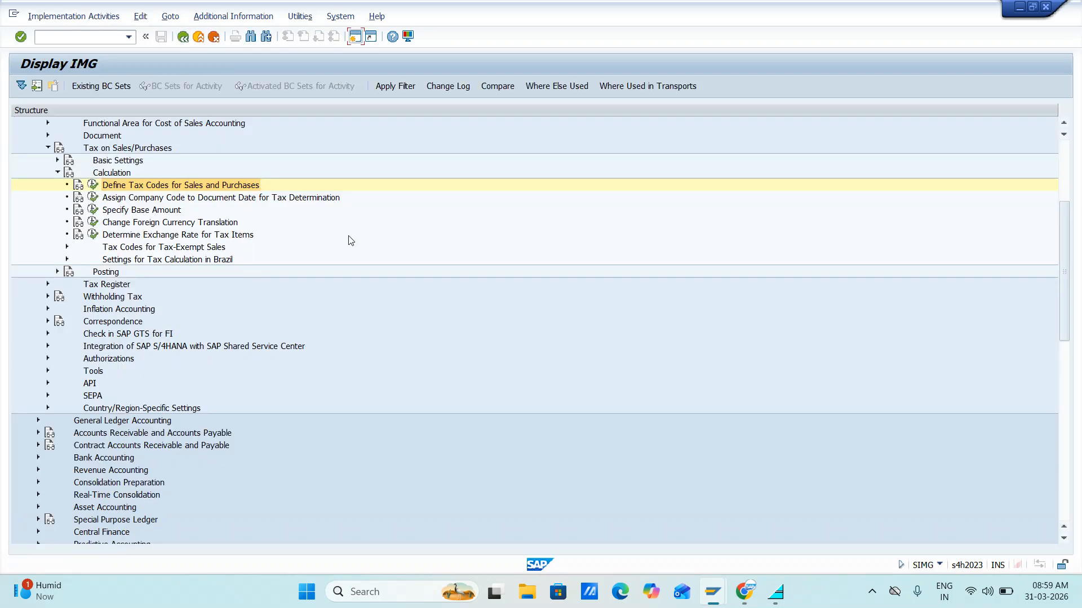
Step: Check the tax code plan in the Google Sheets workbook, and reopen Define Tax Codes for Sales and Purchases for country IN in SAP
key("alt+Tab")
key("Tab")
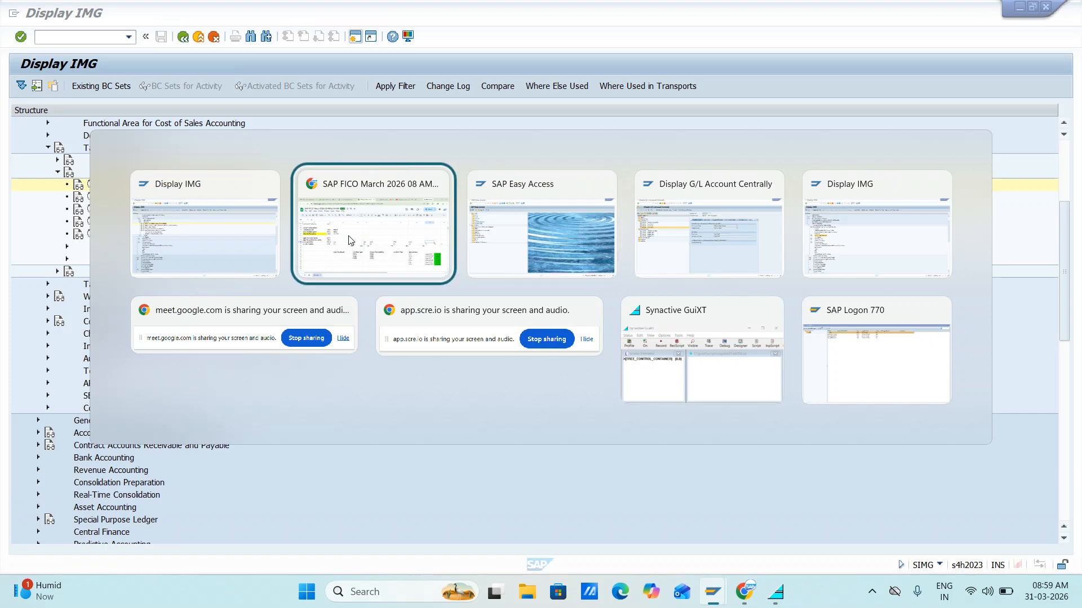
left_click(349, 240)
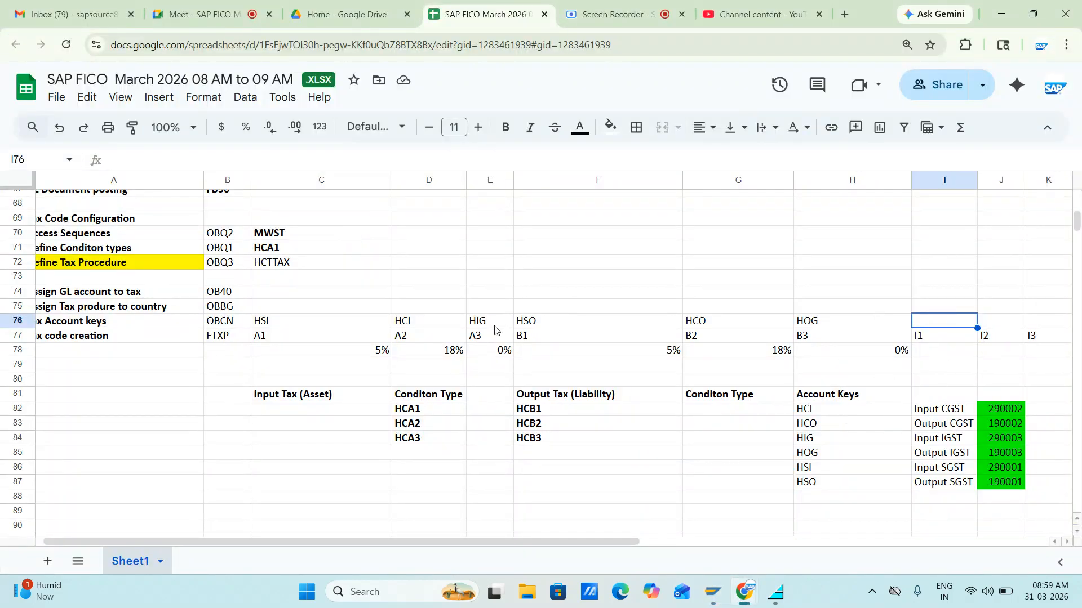
key("alt+Tab")
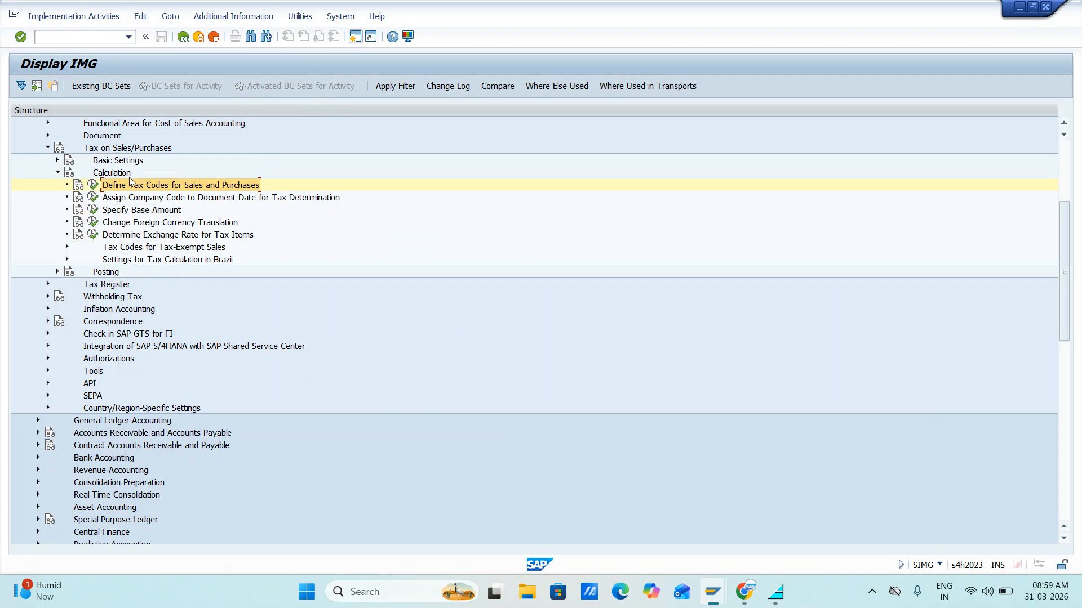
left_click(93, 185)
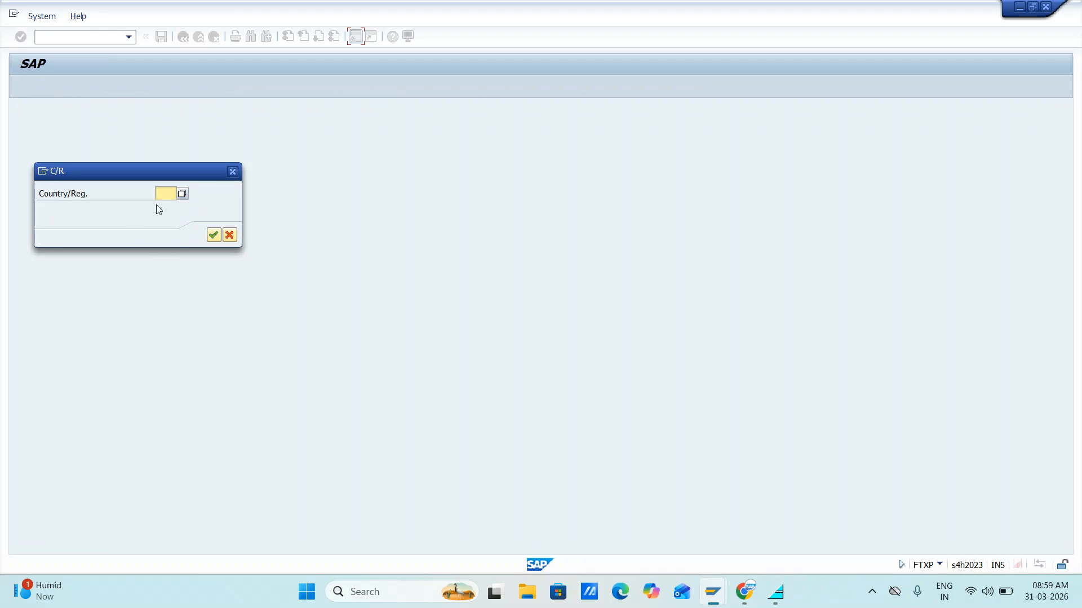
type("IN")
key("Return")
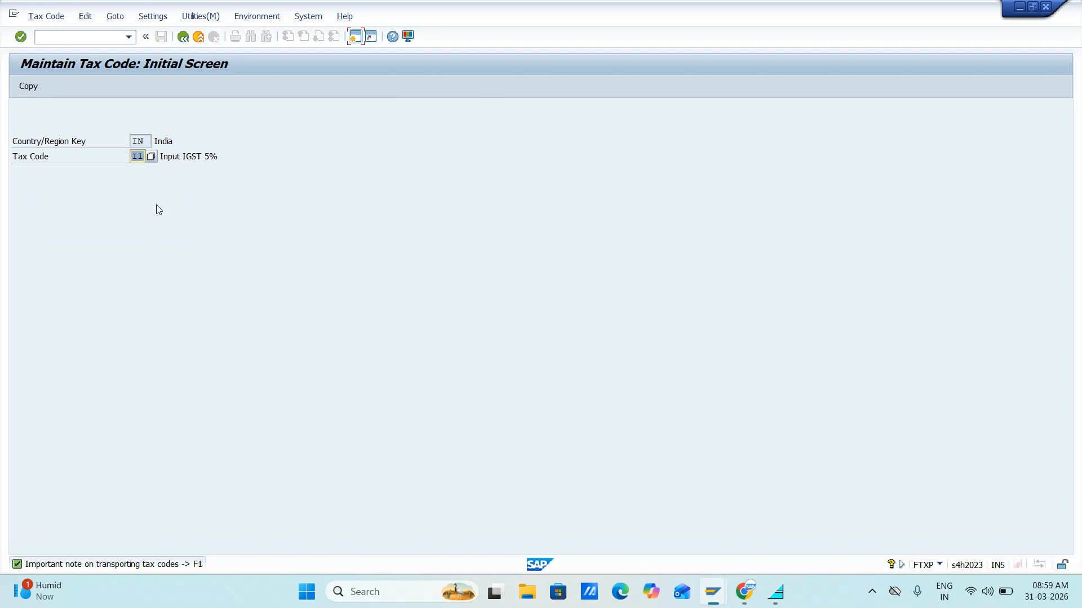
Step: Check the planned tax code A1 in the spreadsheet and display its tax rates in SAP
key("alt+Tab")
left_click(279, 338)
key("alt+Tab")
type("A1")
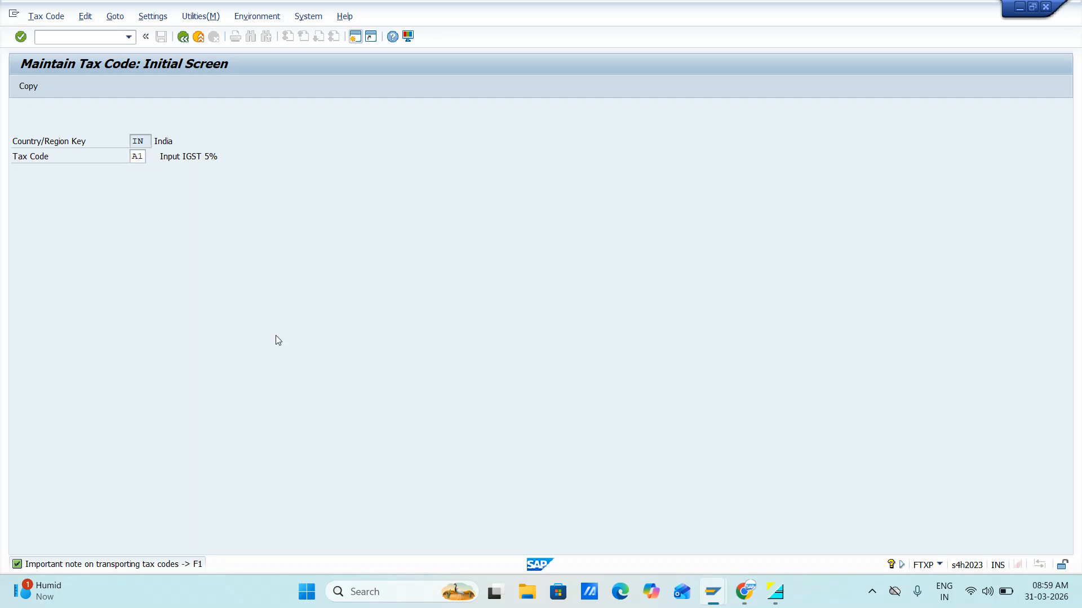
key("Return")
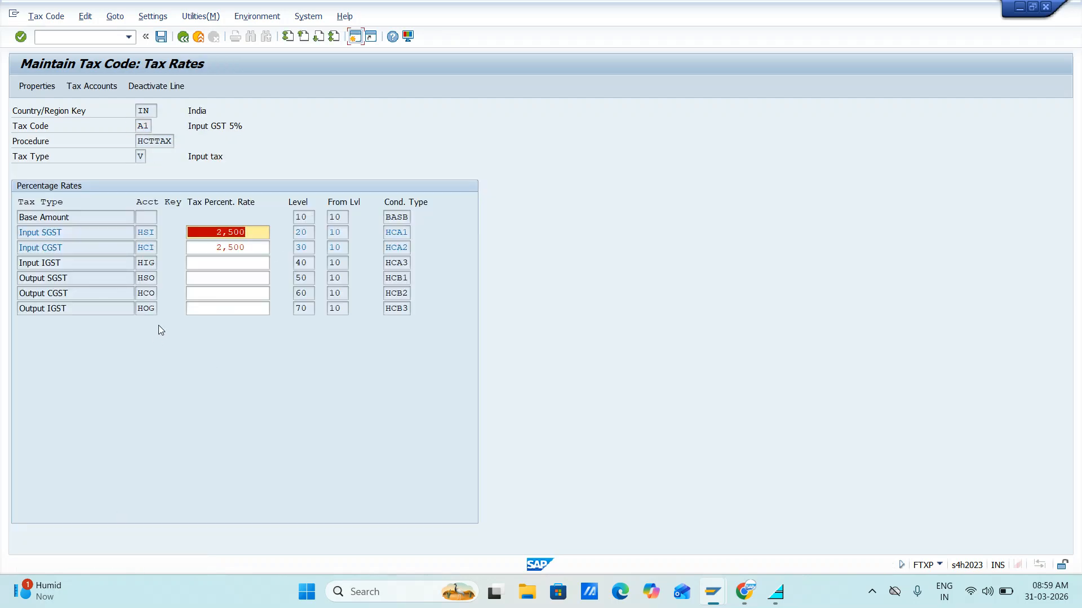
Step: Review the input and output GST accounts of company code HCLT in the G/L account display session
key("alt+Tab")
key("alt+Tab")
key("alt+Tab")
key("alt+Tab")
key("alt+shift+Tab")
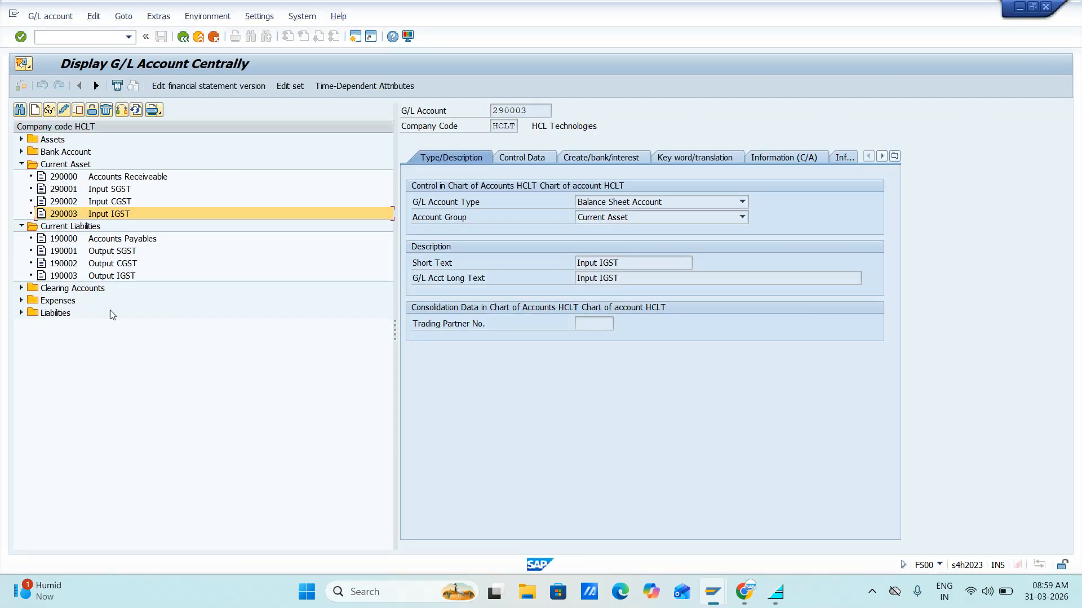
key("alt+Tab")
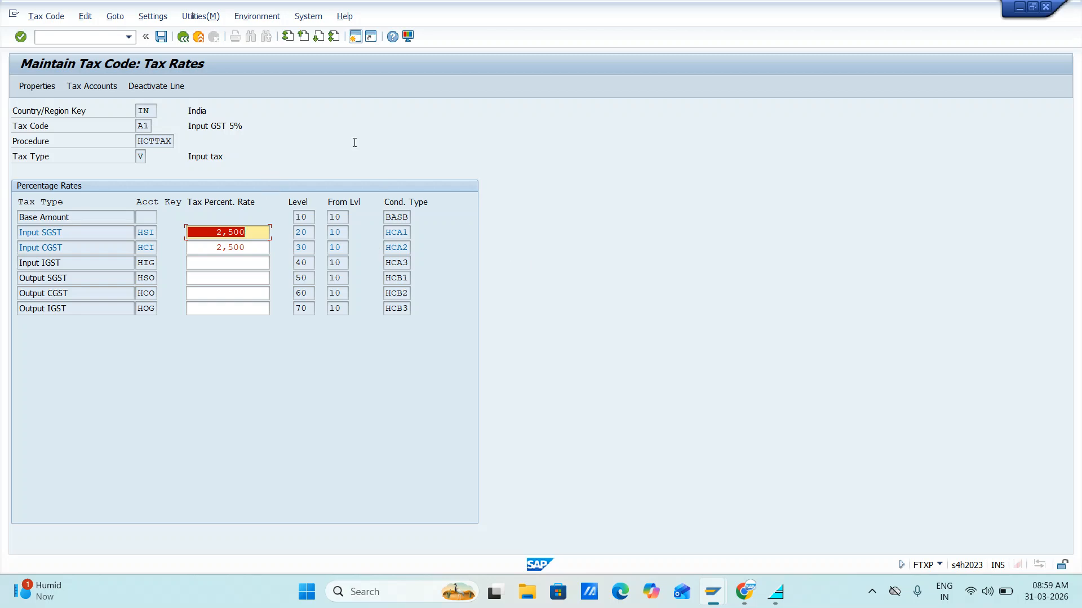
Step: View the tax accounts of tax code A1 for chart of accounts HCLT and leave its tax rates
left_click(91, 86)
left_click(217, 235)
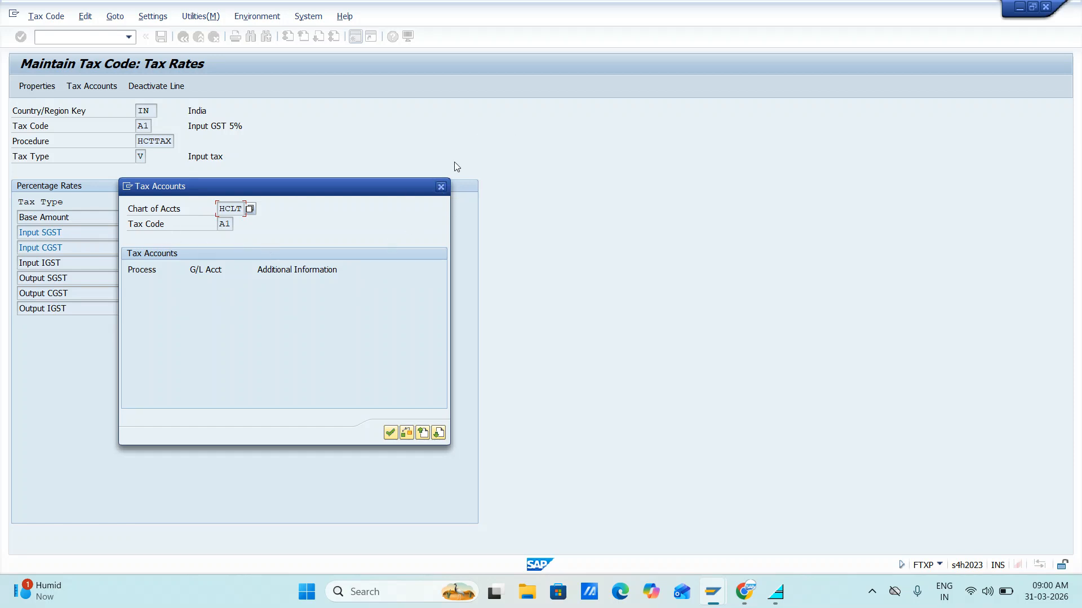
left_click(441, 186)
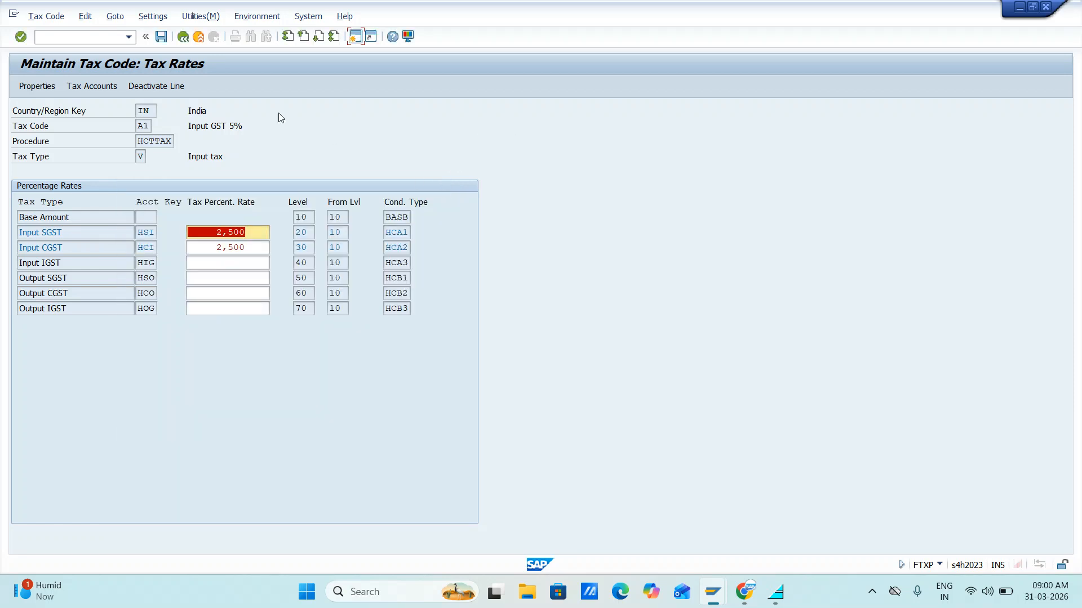
left_click(161, 37)
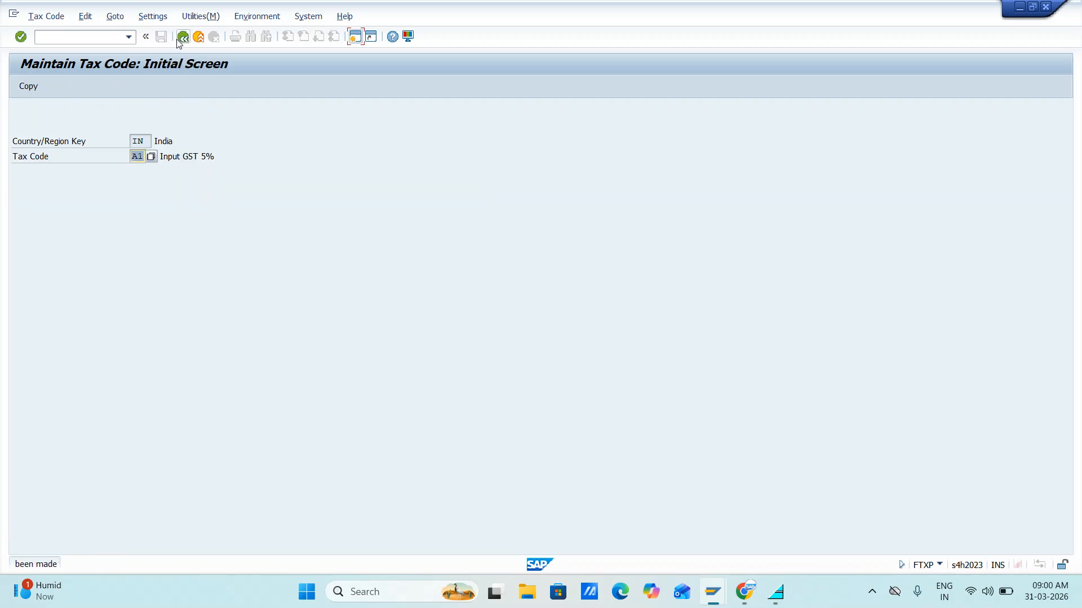
Step: Switch to the SAP Easy Access session and start transaction OB40
key("alt+Tab")
key("alt+Tab")
key("alt+Tab")
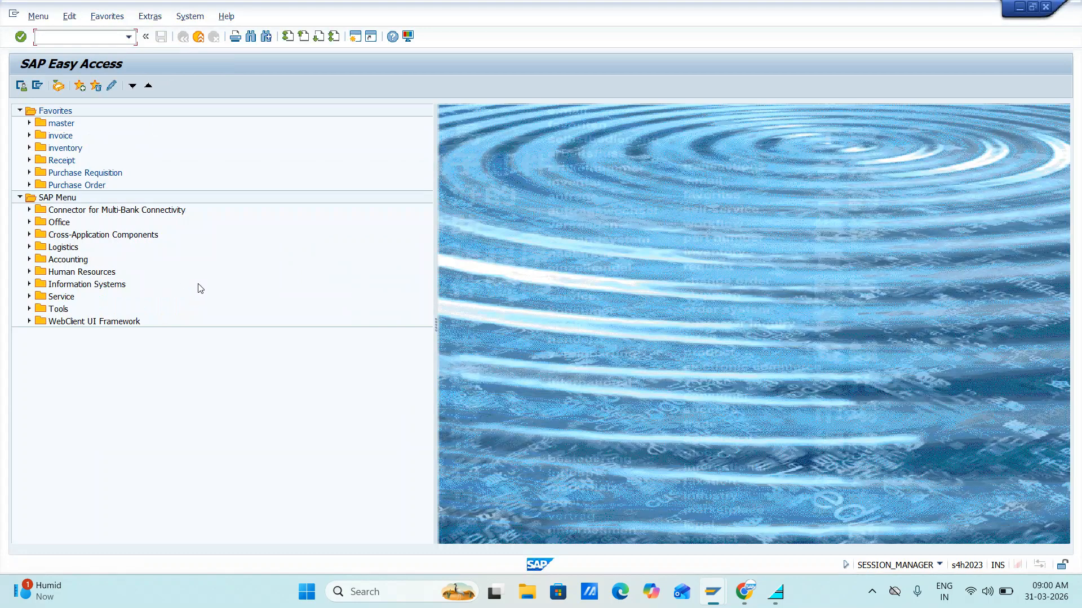
type("OB40")
key("Return")
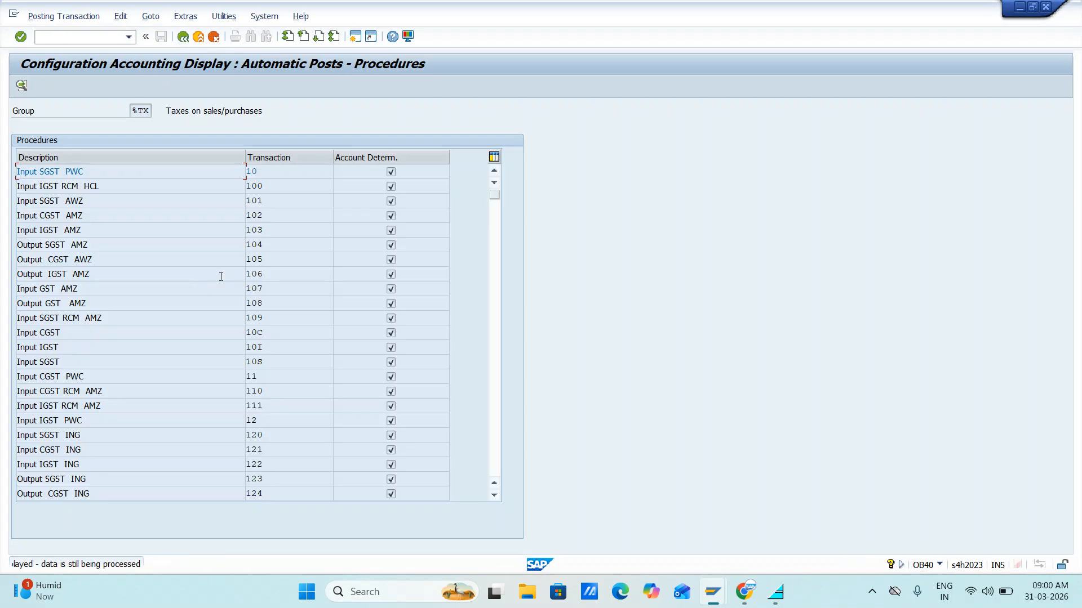
Step: Check the account keys and GST accounts in the spreadsheet, and locate the Input CGST procedure HCI in the OB40 list
key("alt+Tab")
key("alt+Tab")
key("alt+Tab")
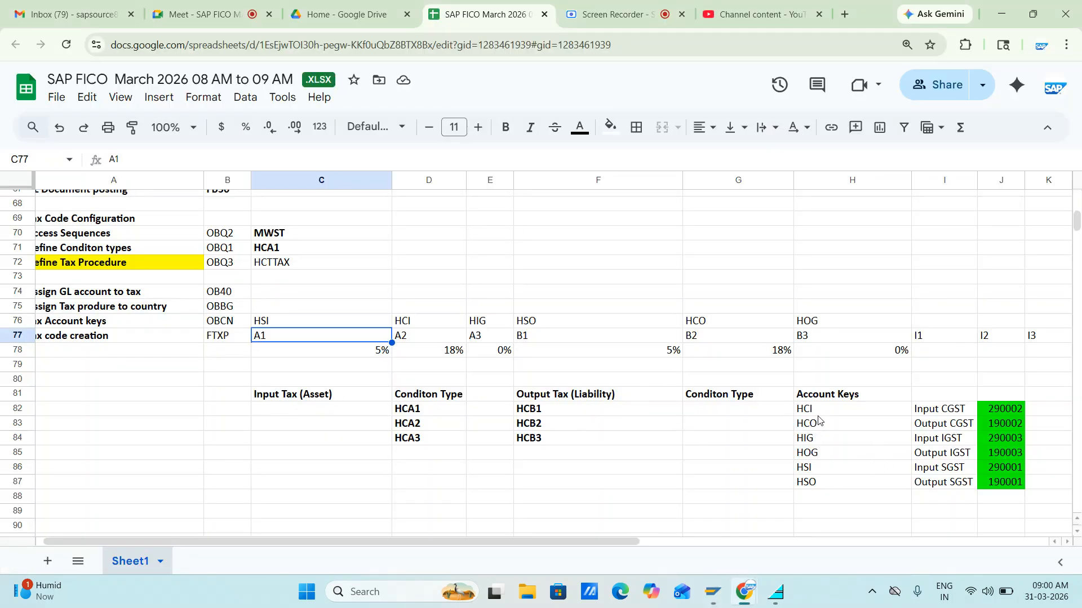
key("alt+Tab")
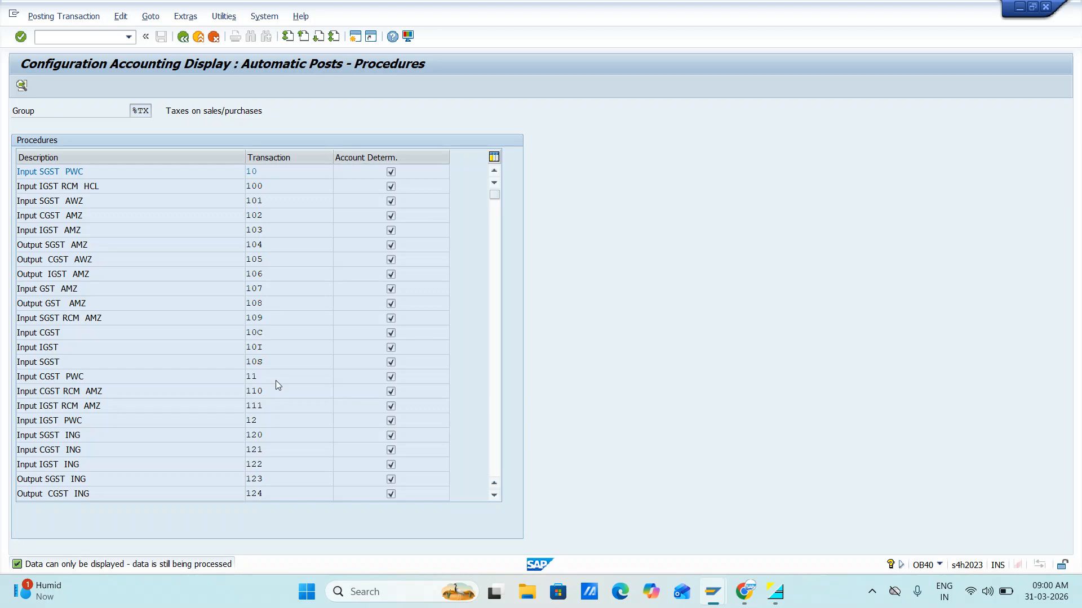
scroll(275, 380, "down", 8)
scroll(275, 380, "down", 15)
scroll(275, 380, "down", 15)
scroll(275, 381, "down", 15)
scroll(275, 381, "down", 15)
scroll(277, 354, "down", 7)
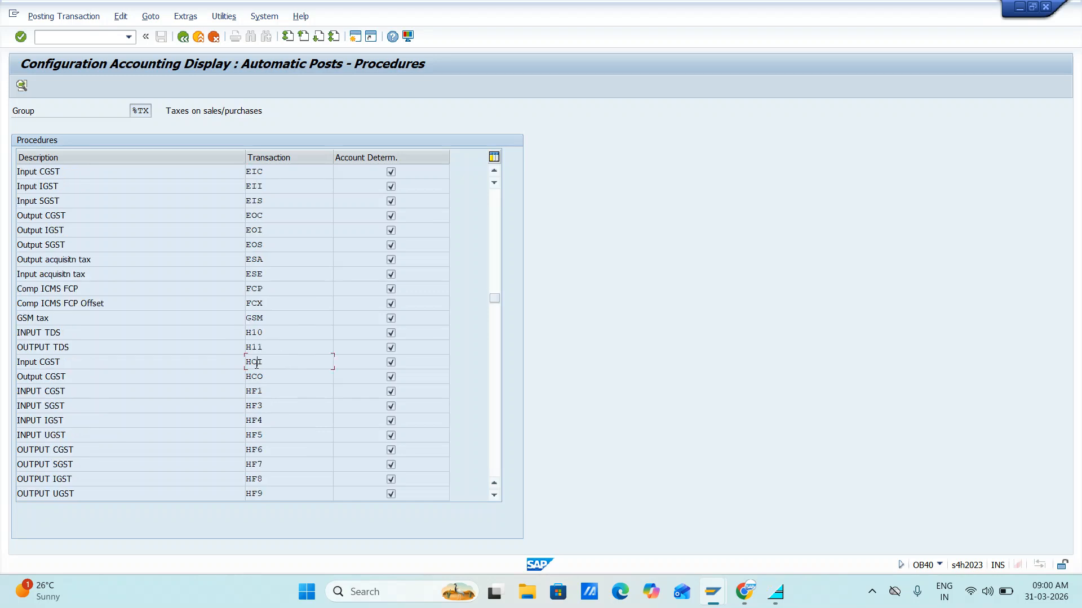
Step: View the account assignment and the account determination rules of Input CGST procedure HCI for chart of accounts HCLT
left_click(25, 86)
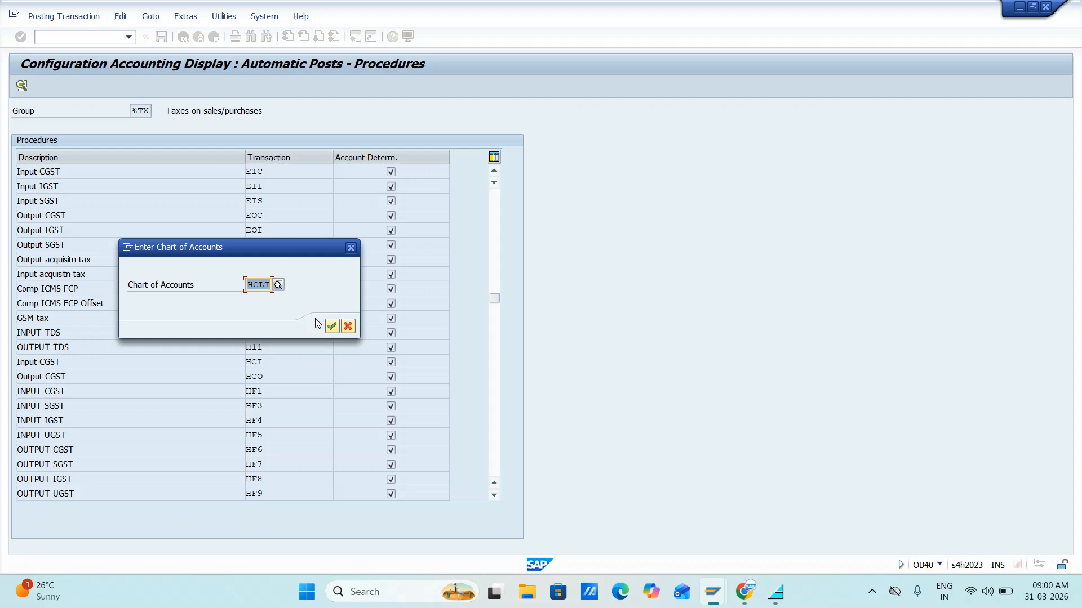
left_click(332, 326)
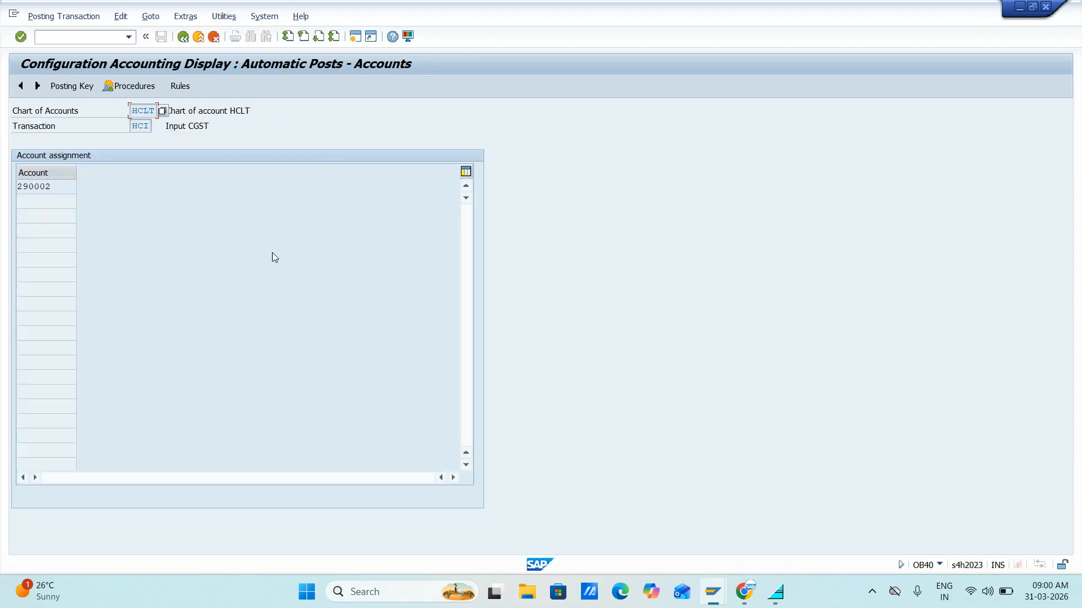
left_click(117, 87)
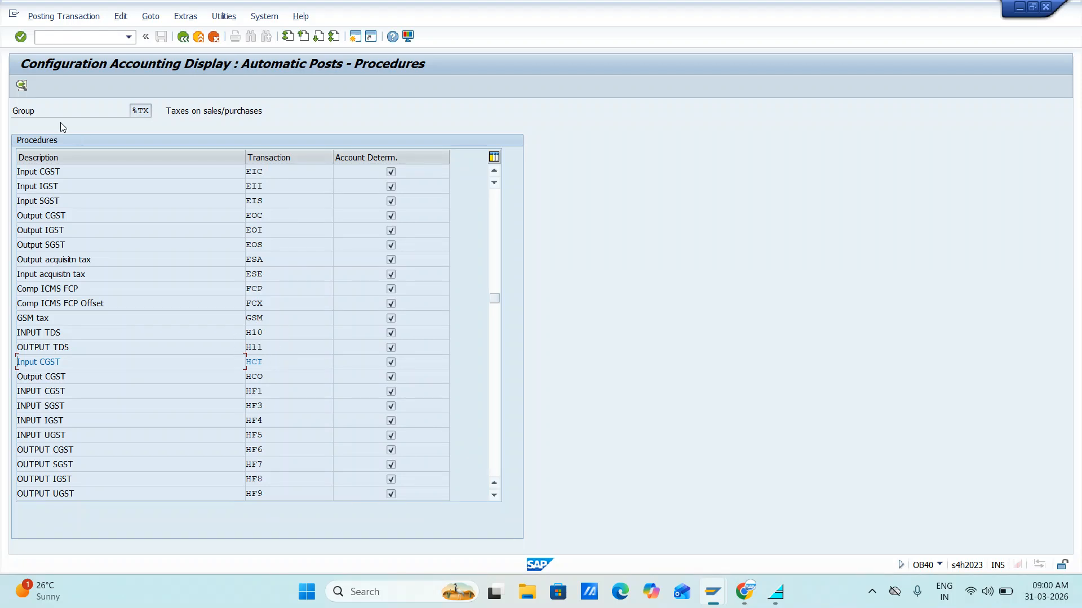
left_click(22, 88)
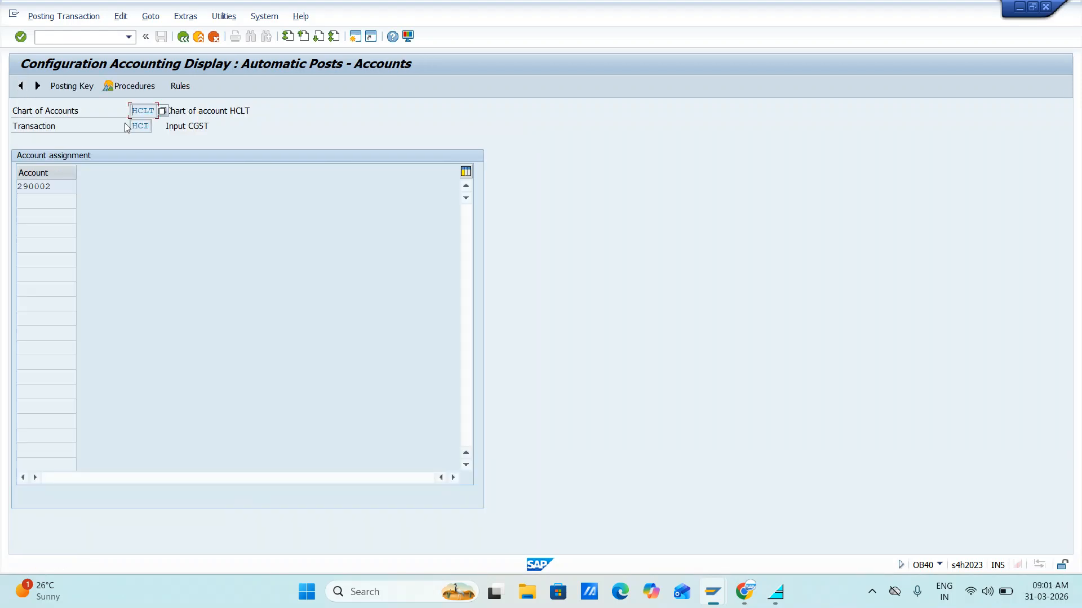
left_click(185, 87)
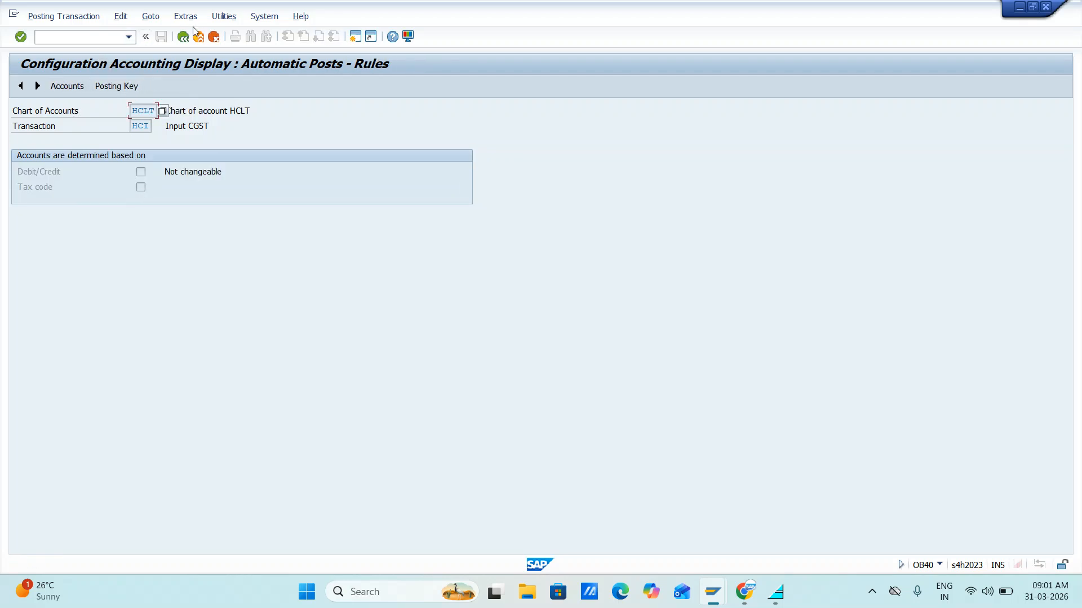
Step: Try to switch the HCI rules from display to change mode, and leave OB40
left_click(59, 17)
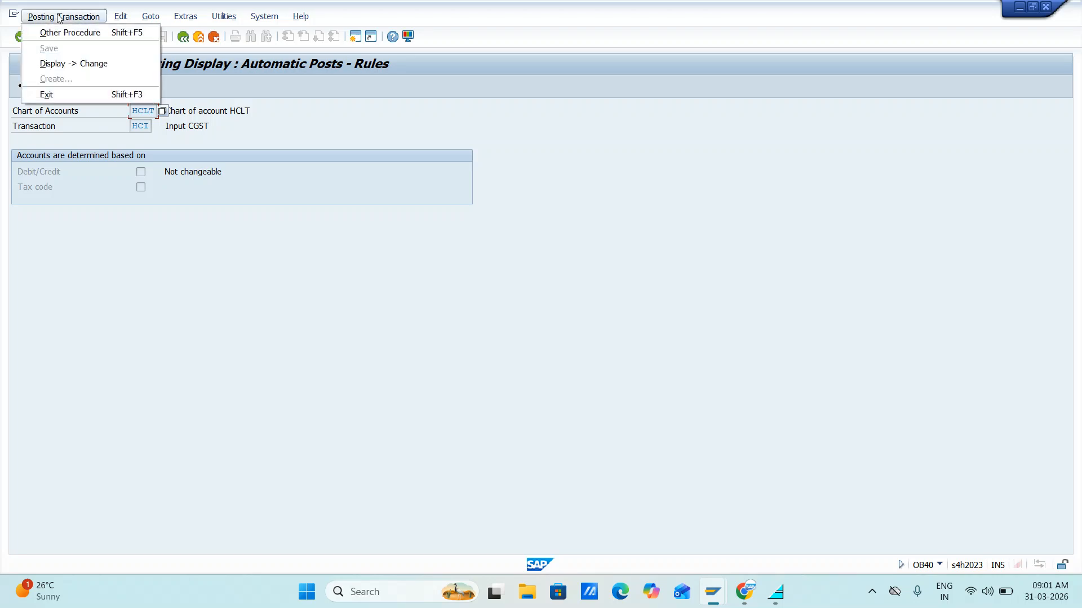
left_click(76, 65)
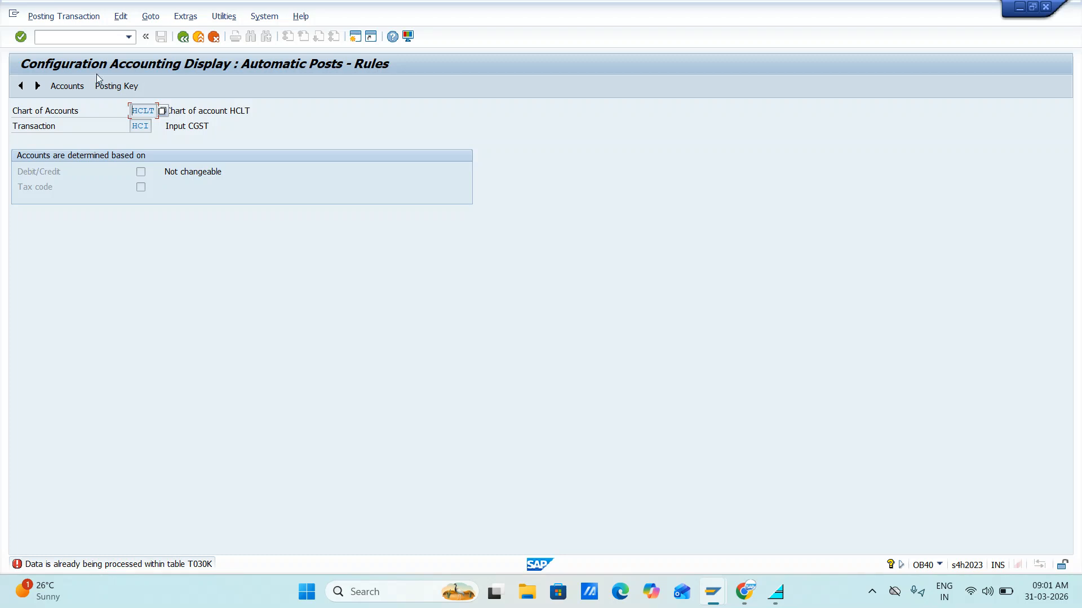
left_click(184, 41)
left_click(183, 37)
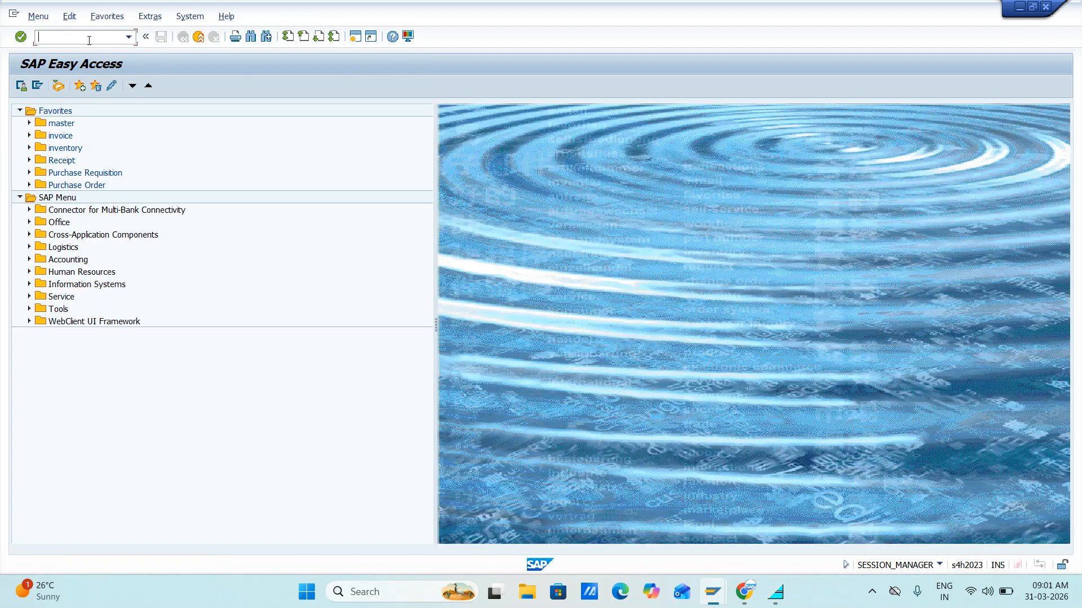
Step: Switch to the Display IMG session and try to open Define Tax Accounts in the Posting section of Tax on Sales/Purchases
key("alt+Tab")
key("alt+Tab")
key("alt+Tab")
key("alt+Tab")
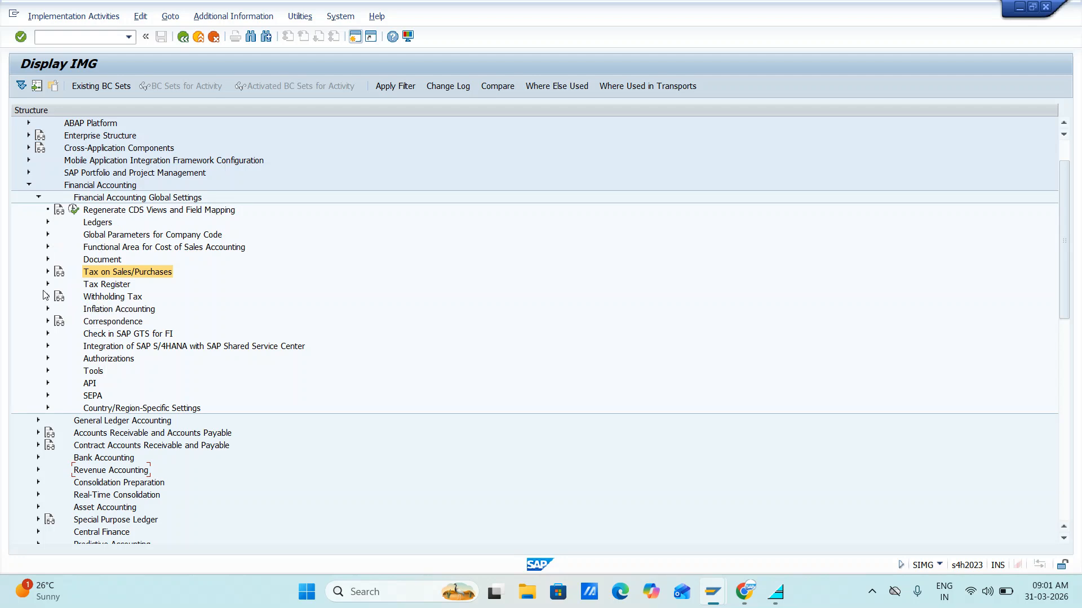
left_click(48, 272)
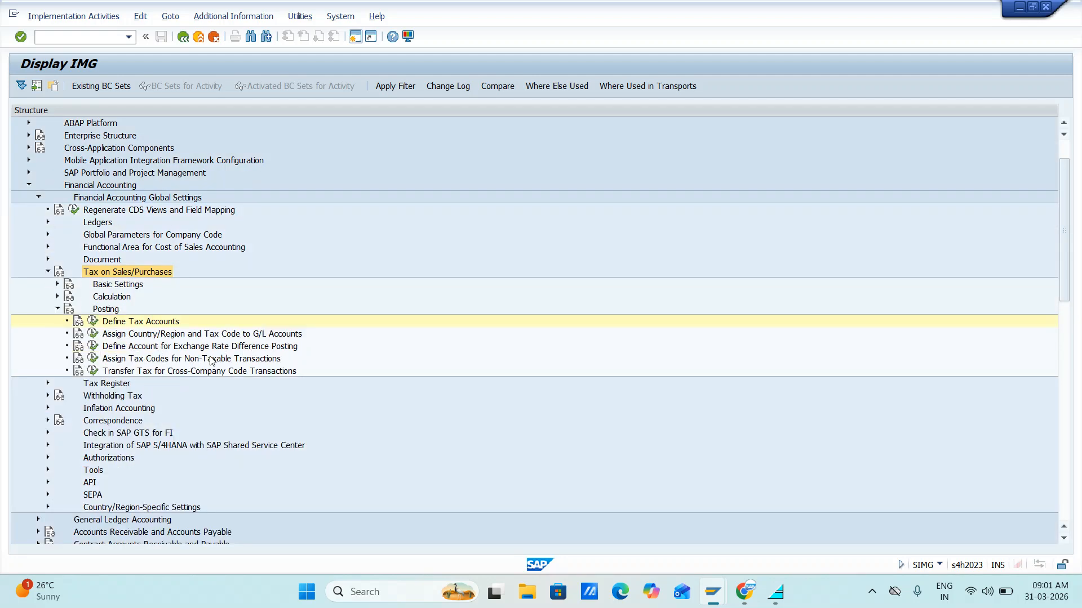
left_click(93, 323)
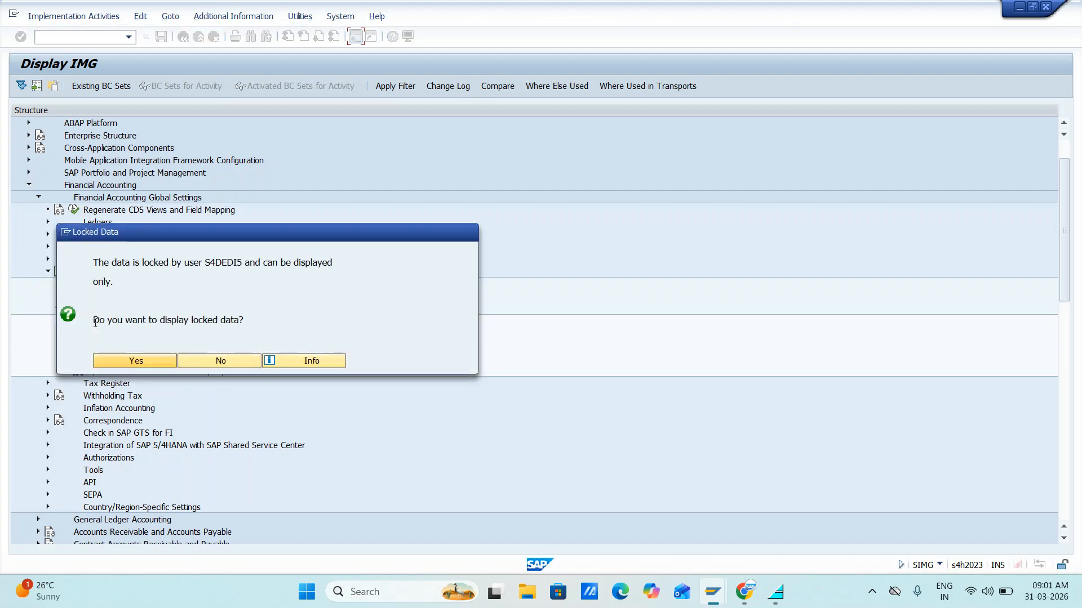
Step: Exit tax code maintenance in its session and reopen Define Tax Accounts for editing, declining the display of locked data
key("alt+Tab")
key("Tab")
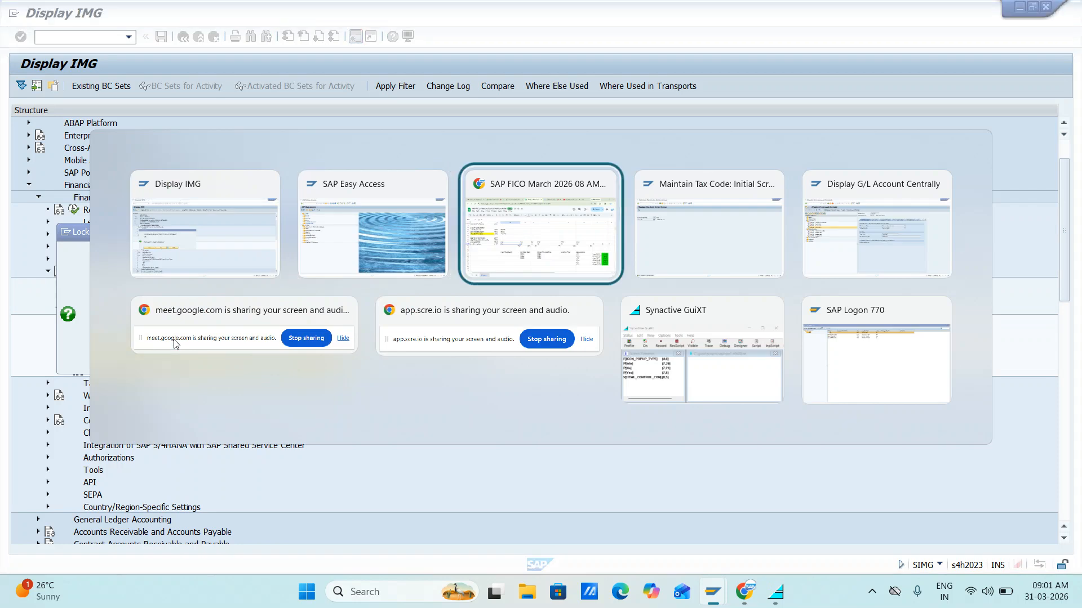
key("alt+Tab")
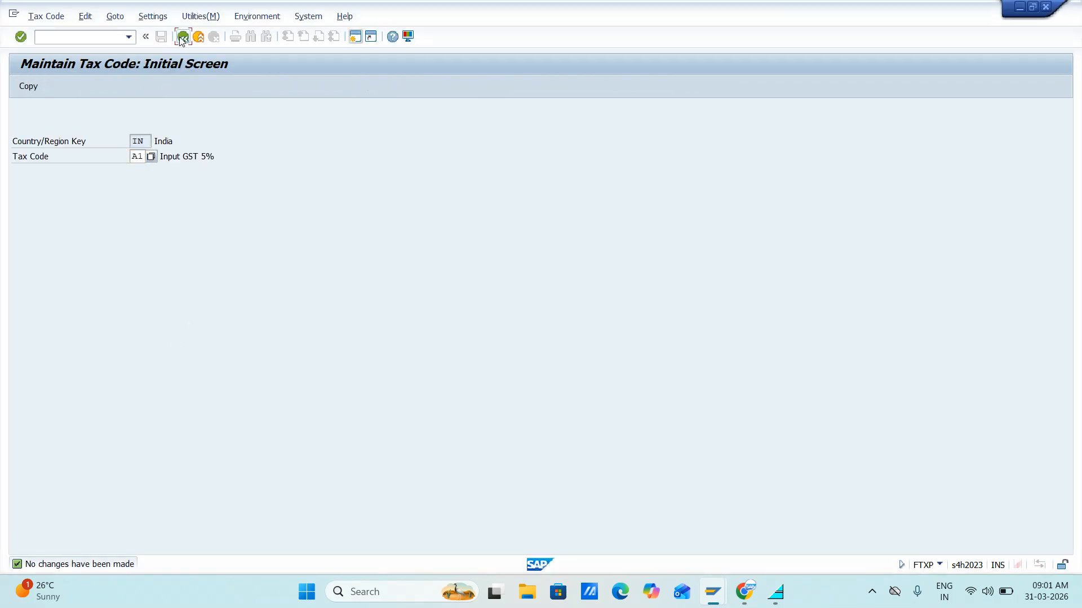
left_click(182, 38)
key("alt+Tab")
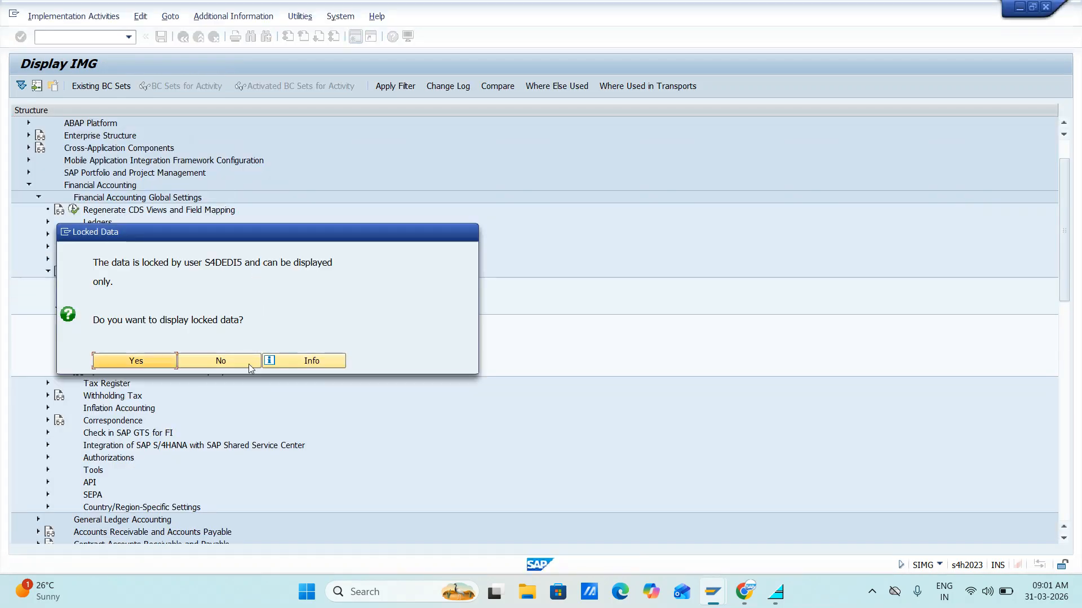
left_click(234, 366)
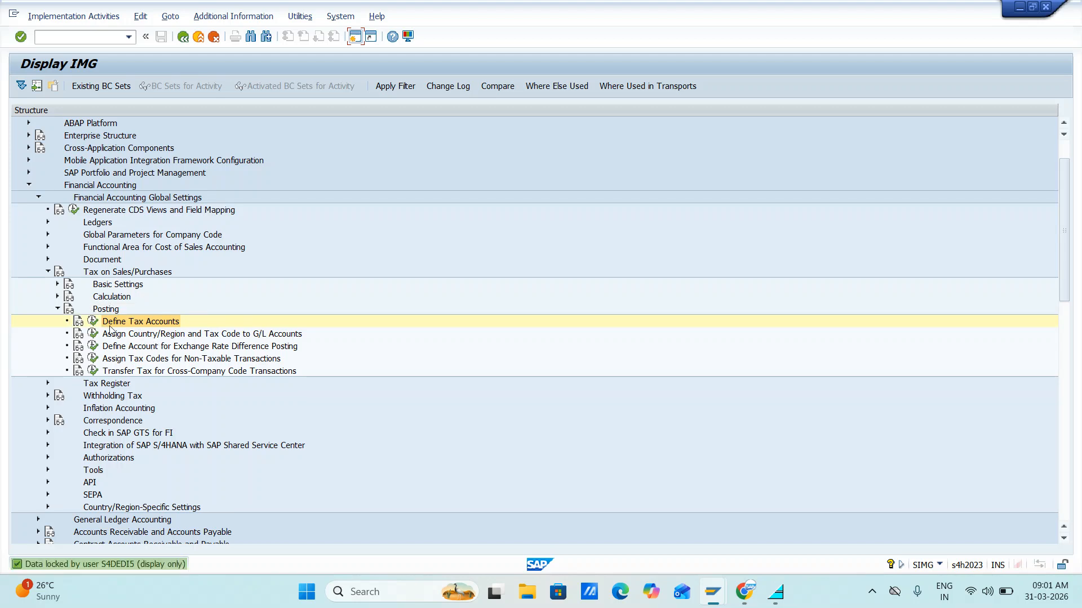
left_click(92, 322)
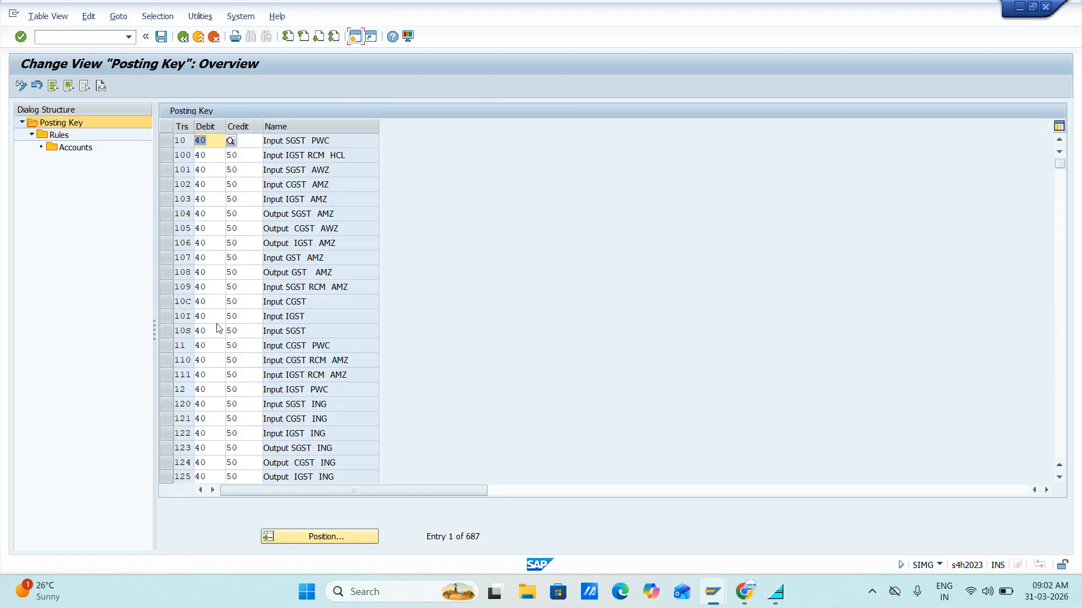
Step: Look up the Input CGST account key in the spreadsheet and position the posting key list at transaction HCI
left_click(291, 537)
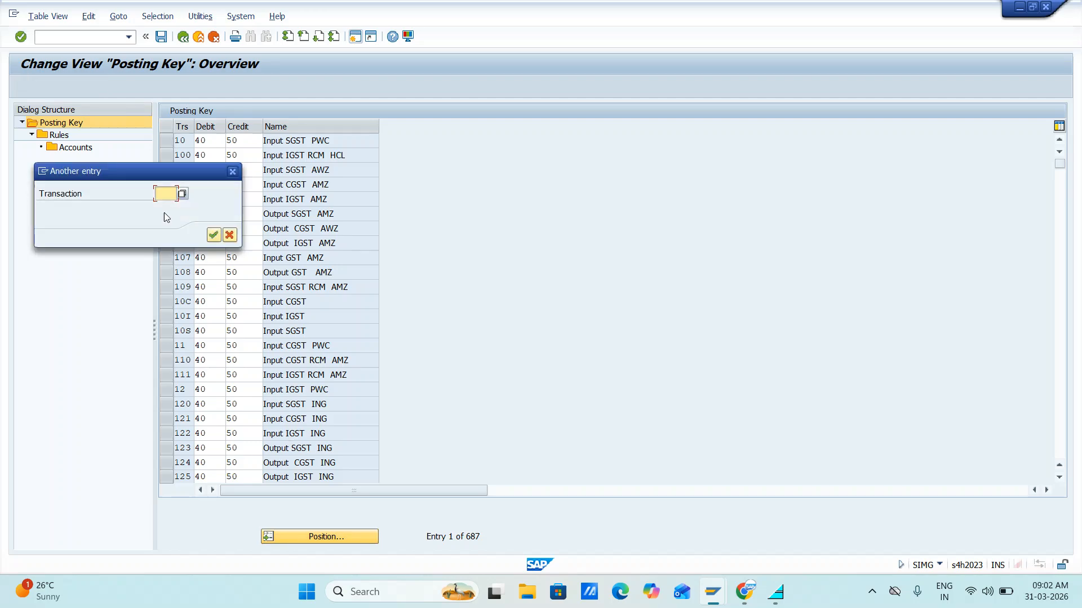
key("alt+Tab")
key("alt+Tab")
key("alt+Tab")
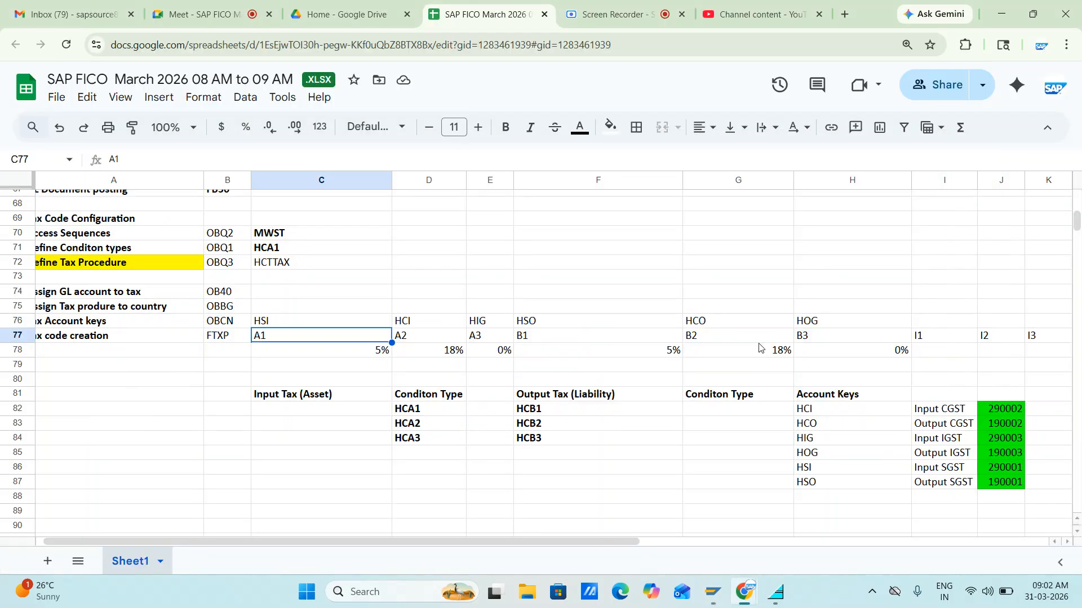
key("alt+Tab")
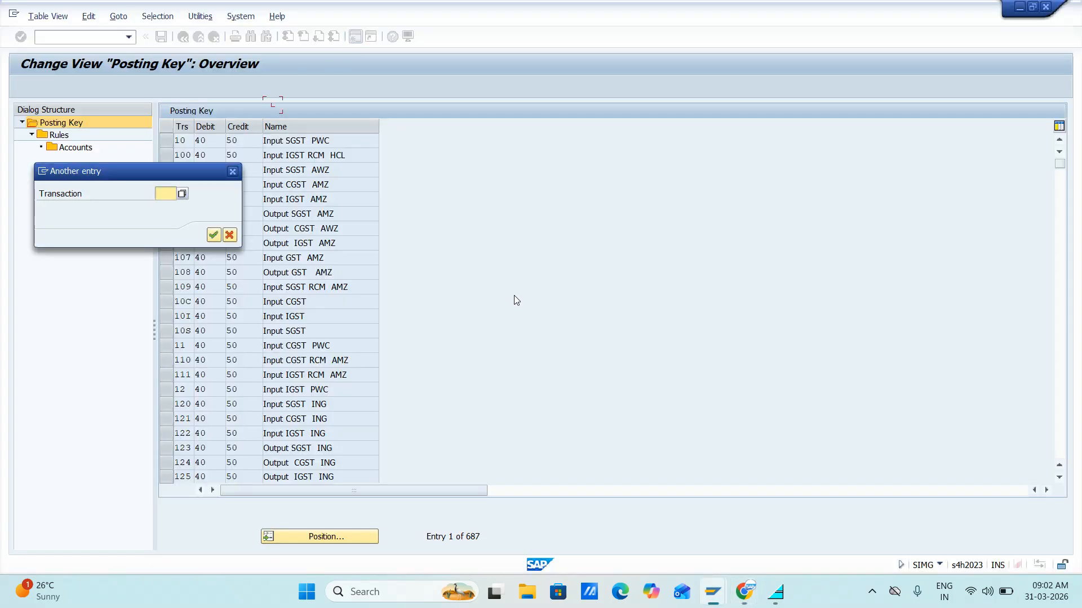
type("HCI")
key("Return")
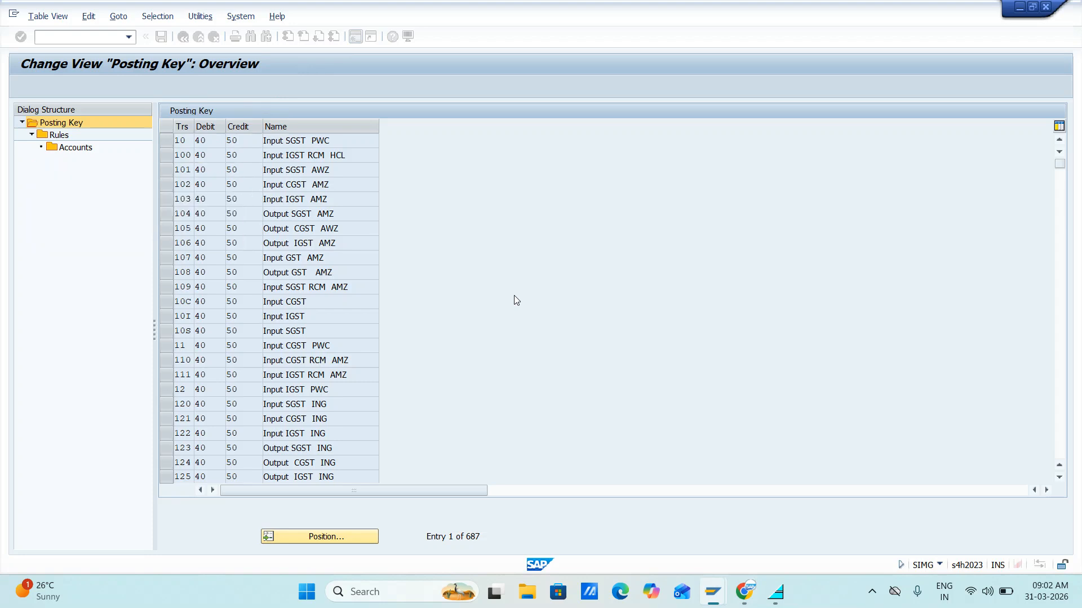
Step: Open the rules of transaction HCI and view the accounts assigned for chart of accounts HCLT
left_click(233, 141)
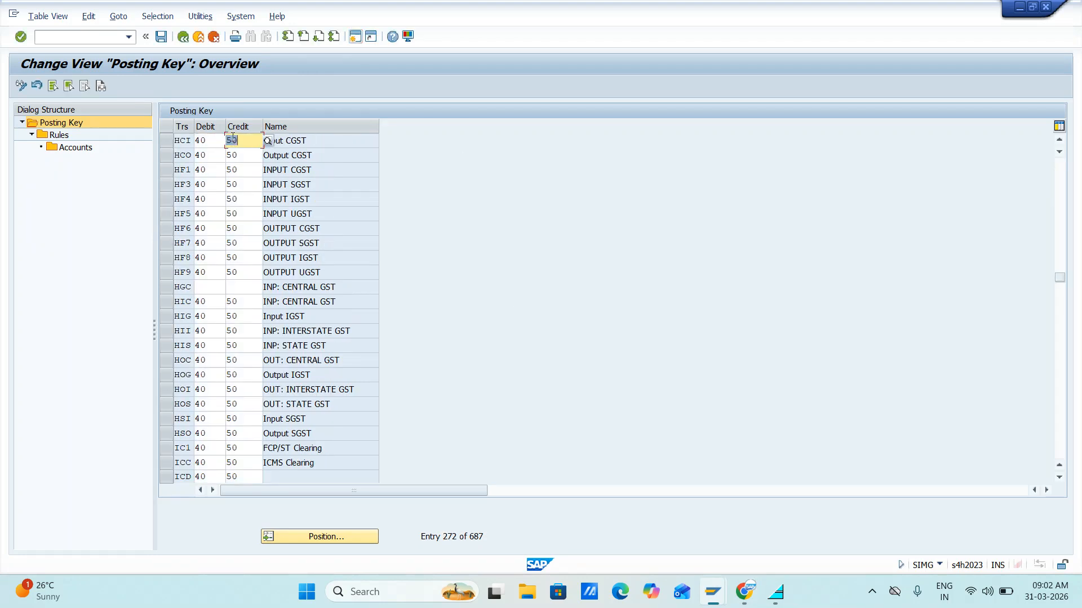
left_click(167, 141)
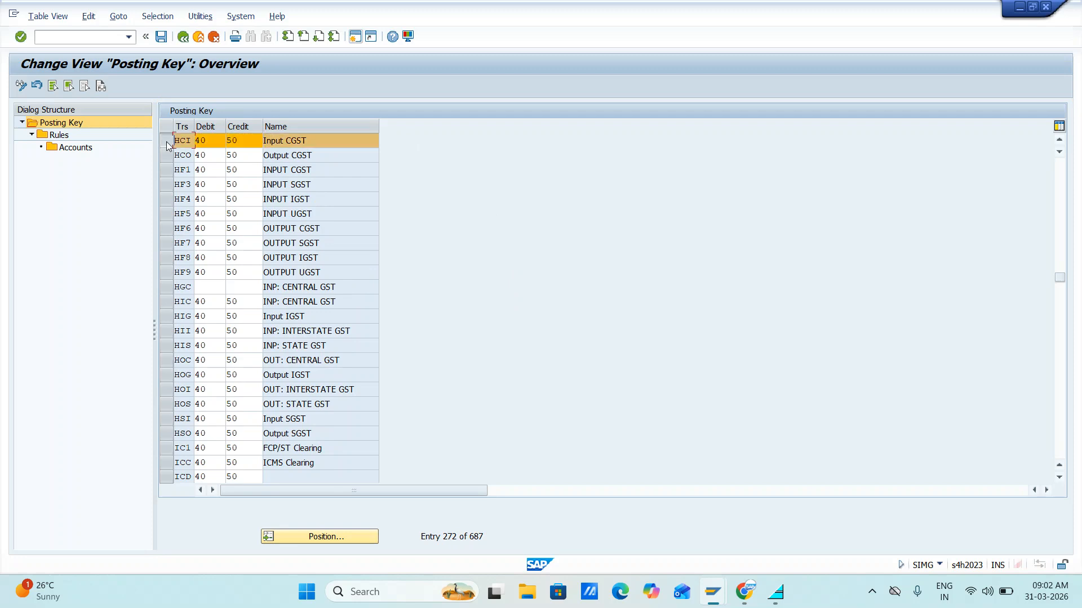
double_click(54, 136)
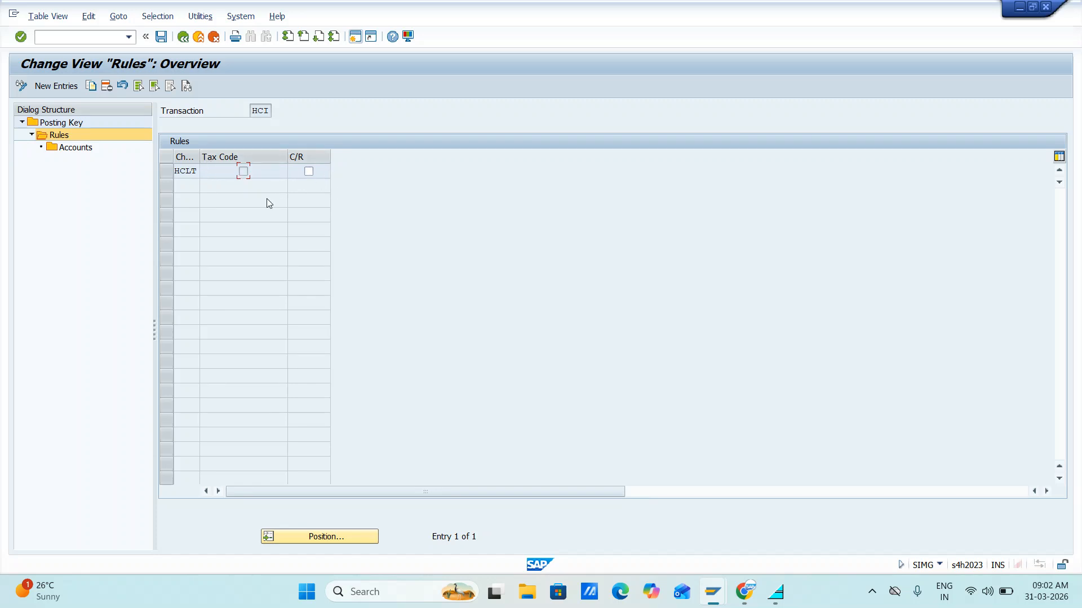
left_click(167, 172)
double_click(67, 147)
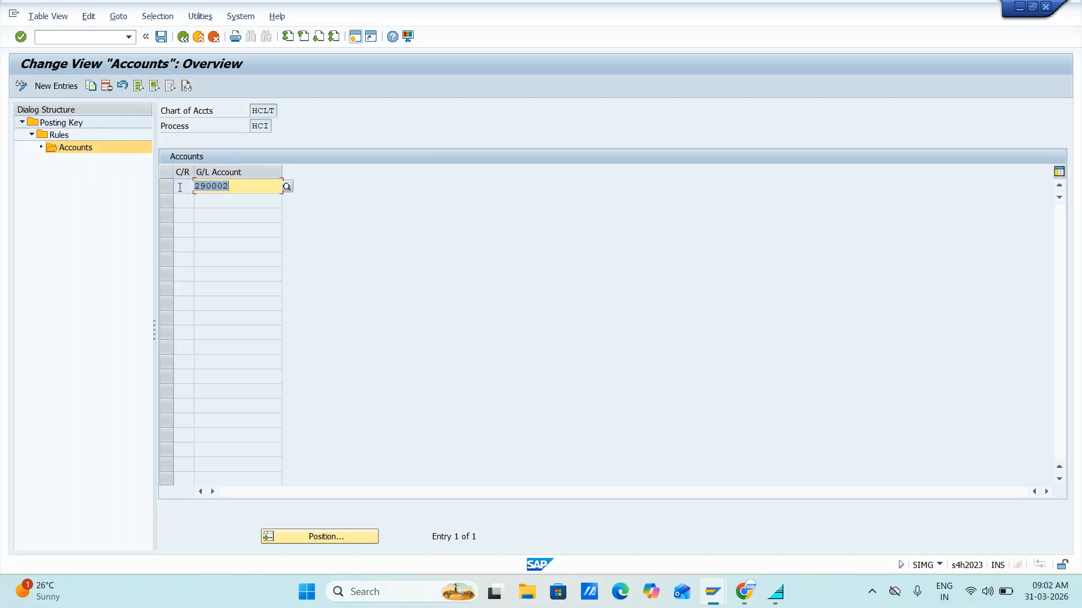
Step: Enable the C/R rule of HCI for chart of accounts HCLT and save it to the Org structure HCL customizing request
double_click(66, 135)
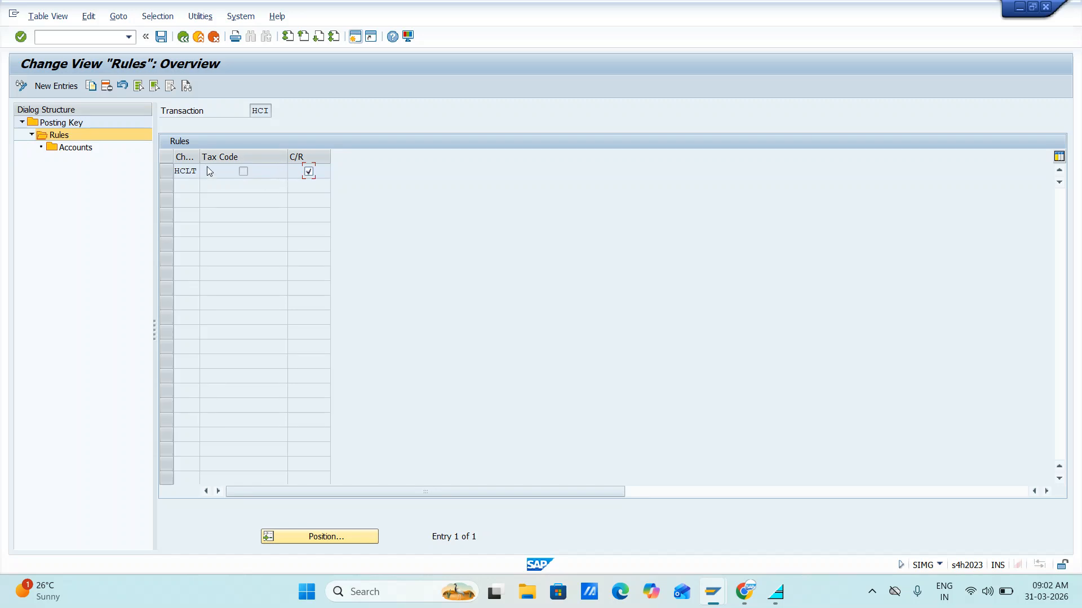
left_click(164, 169)
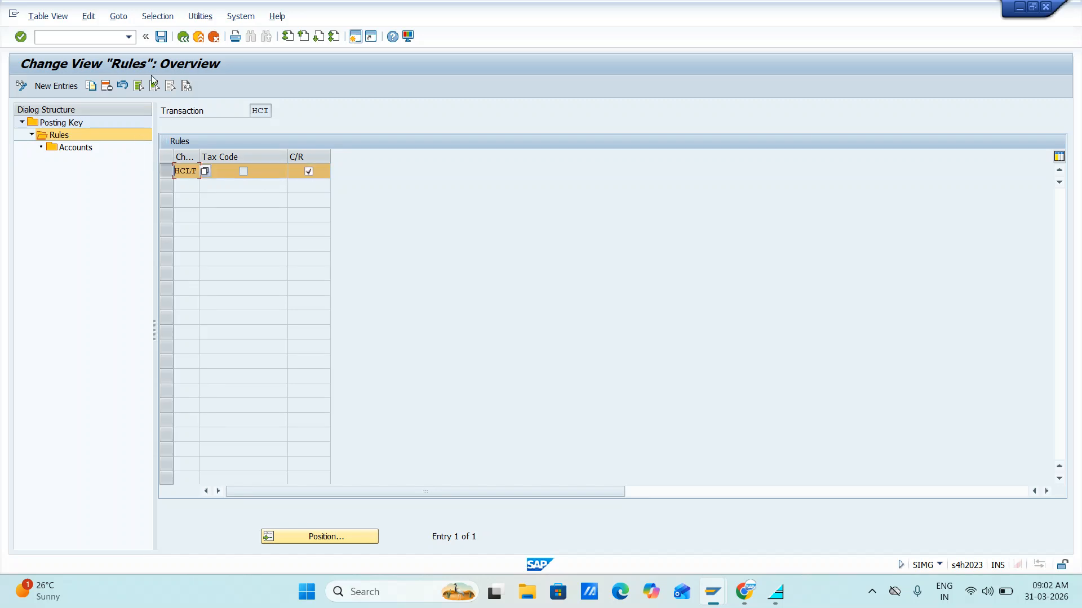
left_click(163, 38)
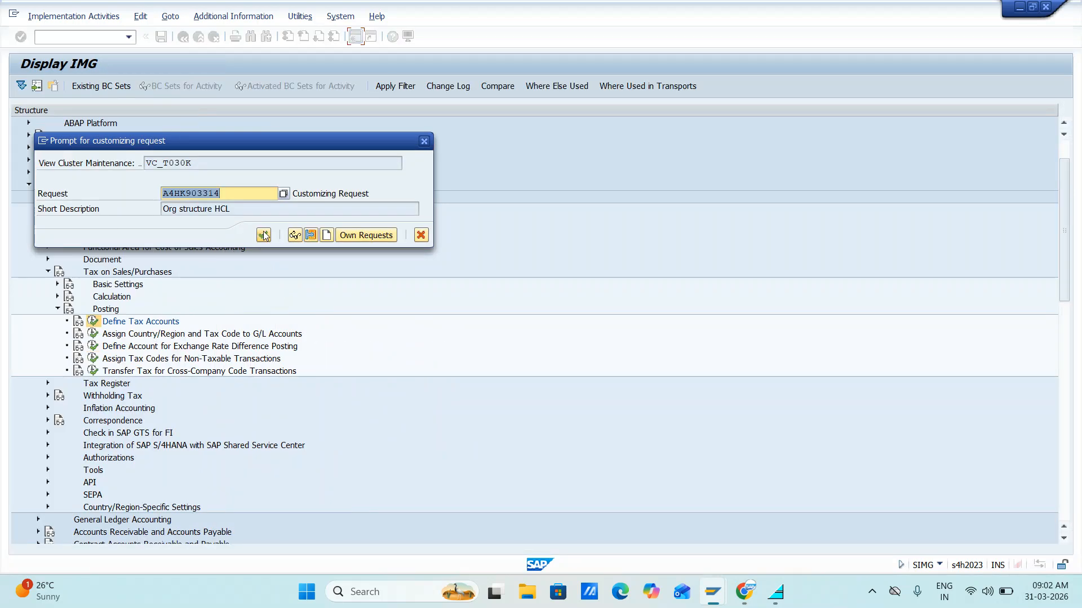
left_click(264, 235)
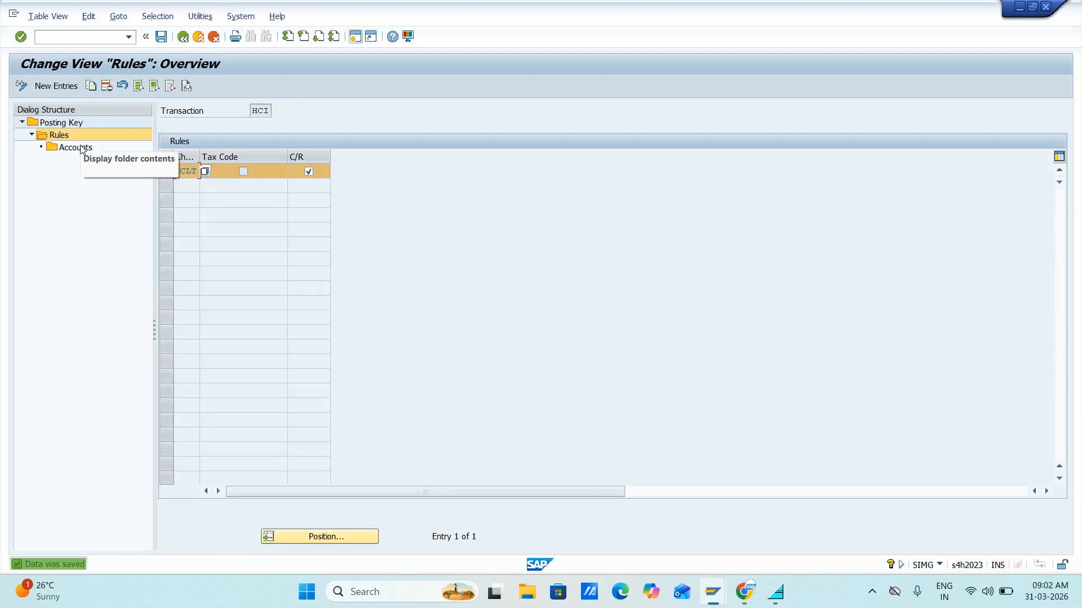
Step: Open the accounts assigned to transaction HCI for chart of accounts HCLT and select the existing G/L account entry
left_click(79, 148)
double_click(80, 149)
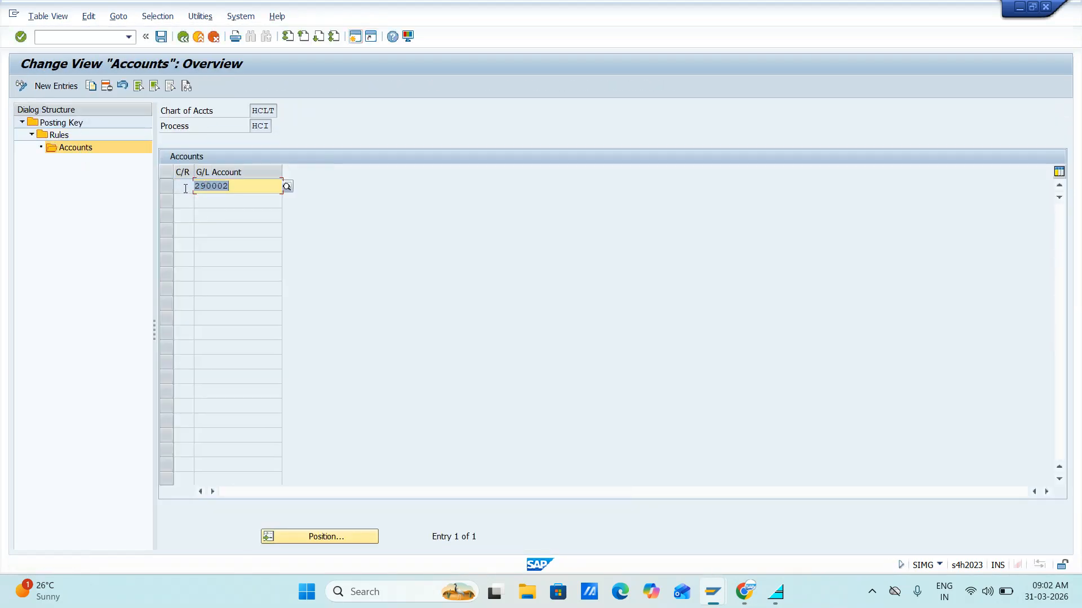
left_click(185, 188)
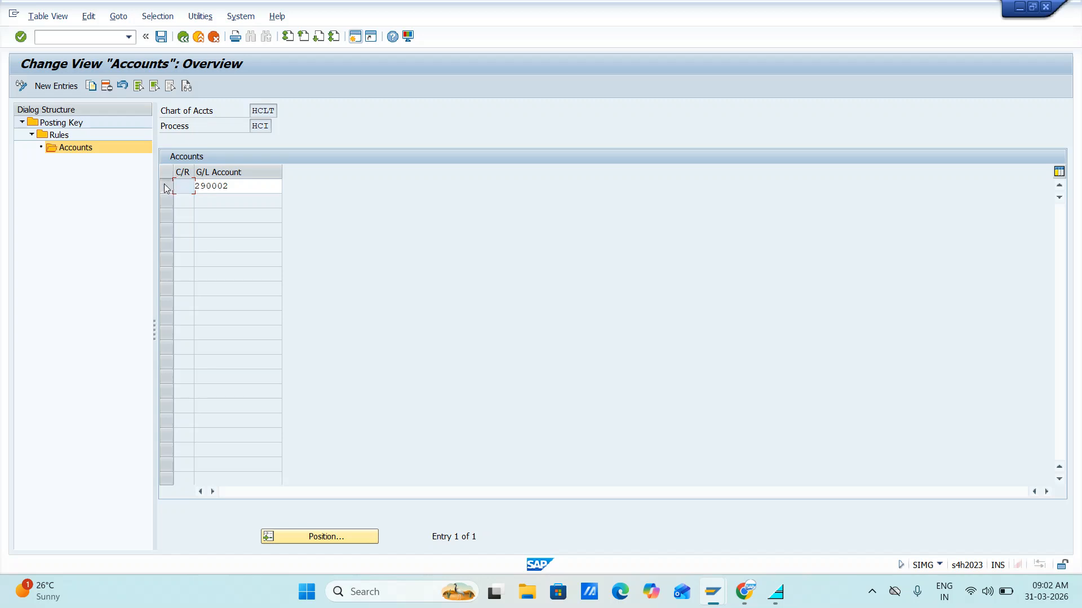
left_click(166, 188)
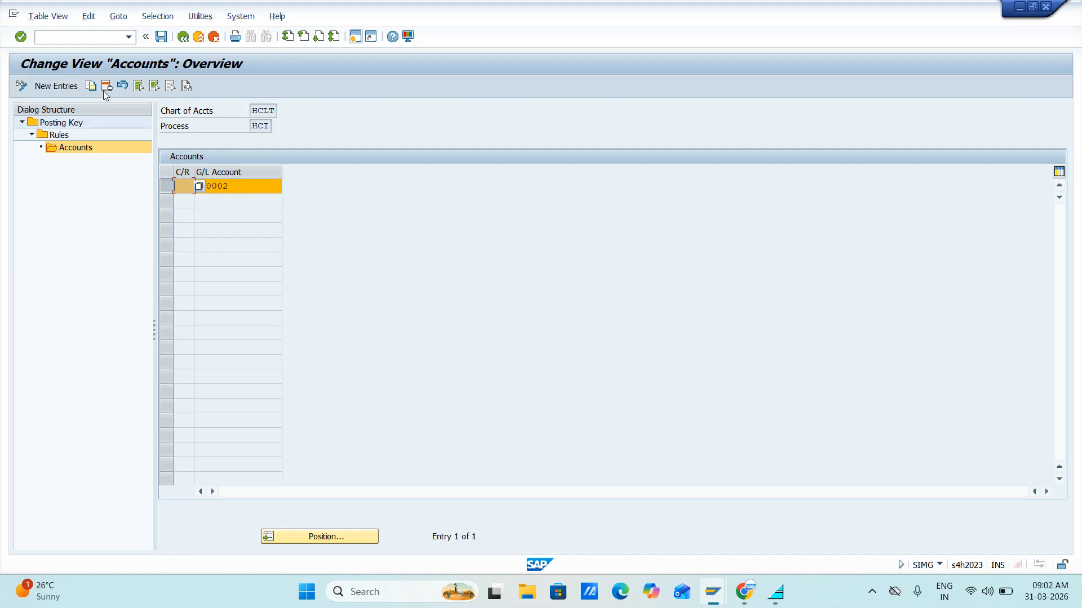
Step: Add an account entry for HCI with C/R value IN and G/L account 290002 from the spreadsheet, and save it
left_click(56, 86)
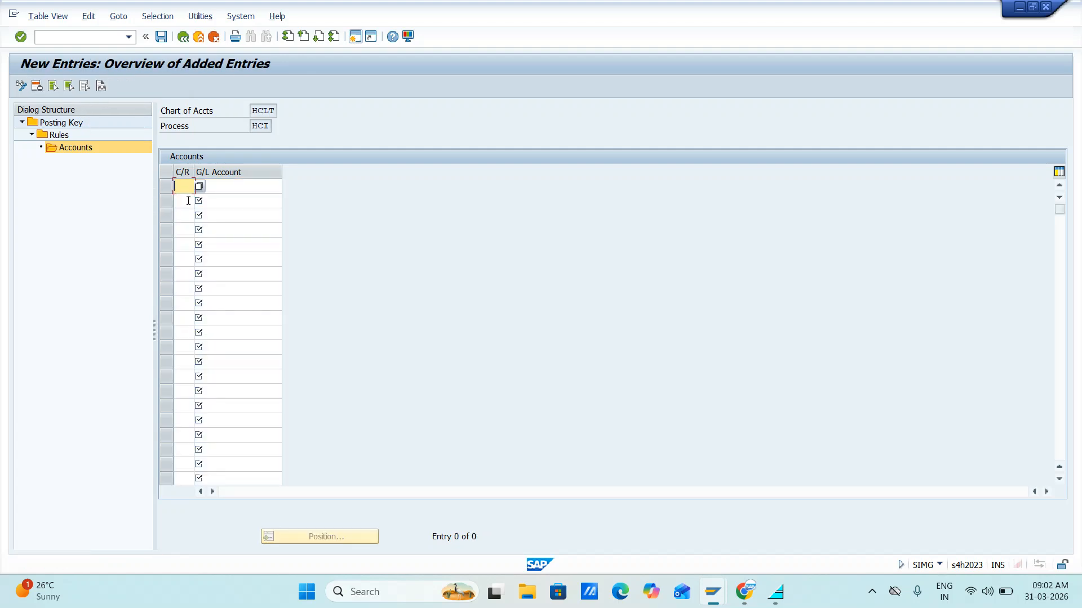
type("IN")
key("Tab")
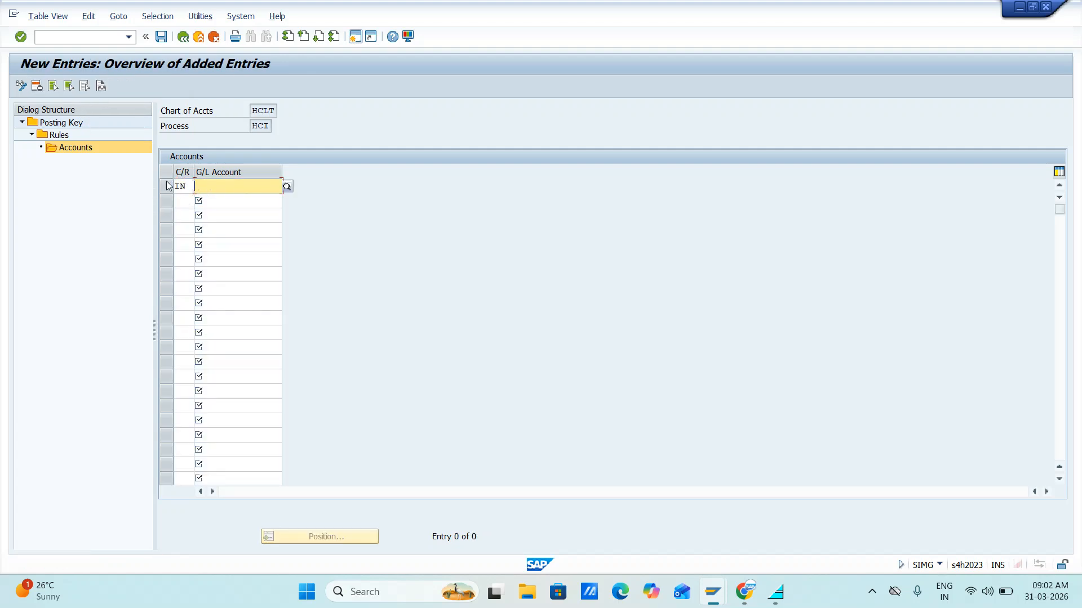
key("alt+Tab")
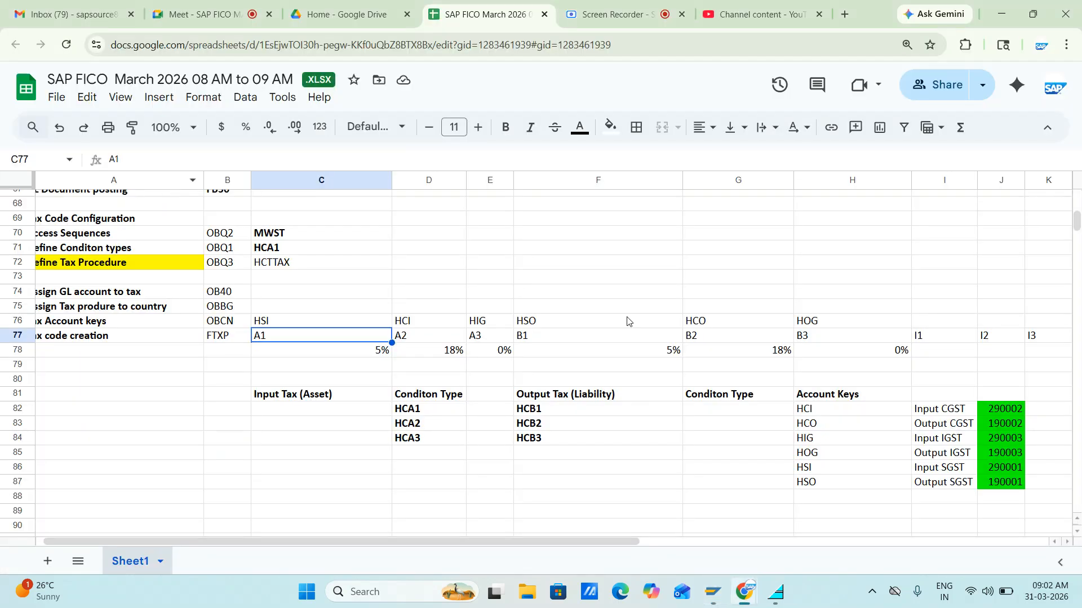
left_click(1006, 409)
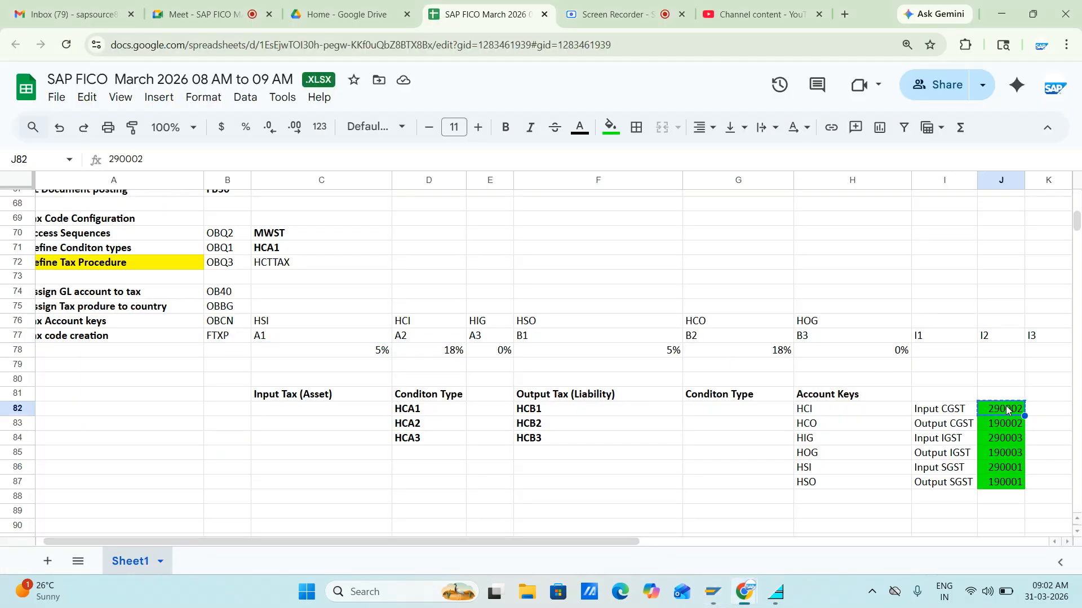
key("alt+Tab")
type("290002")
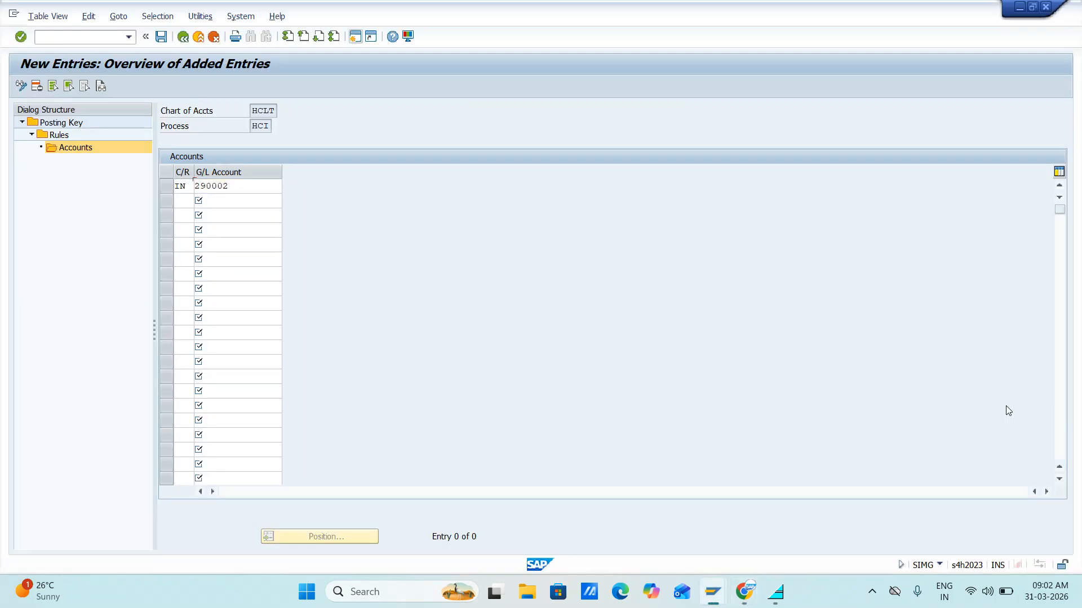
key("Return")
left_click(161, 36)
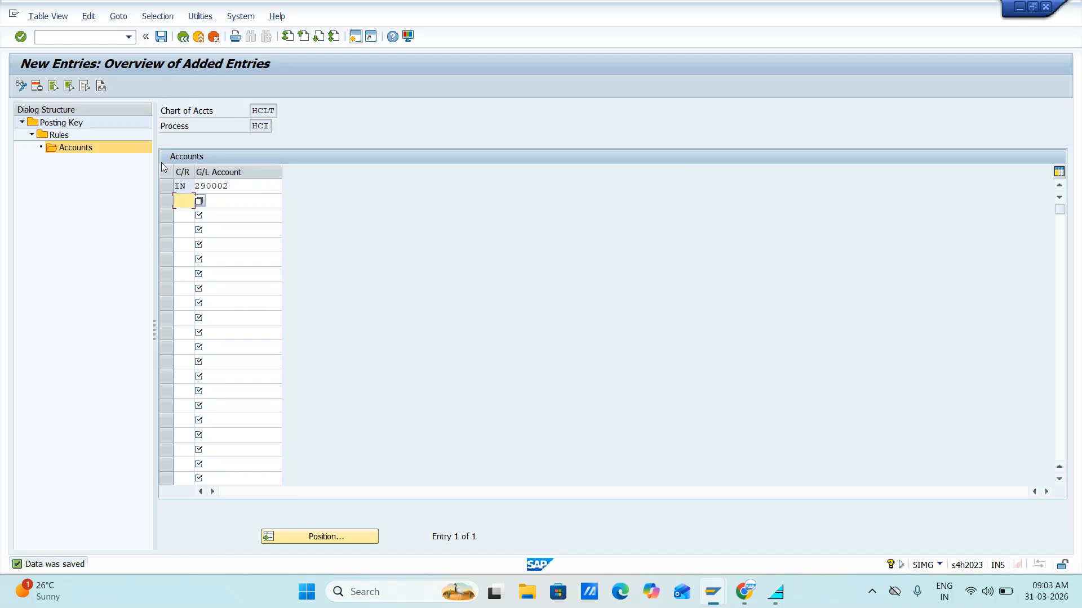
Step: Return to the posting key list, enable the C/R rule of transaction HCO for chart of accounts HCLT and save it
left_click(183, 37)
key("alt+Tab")
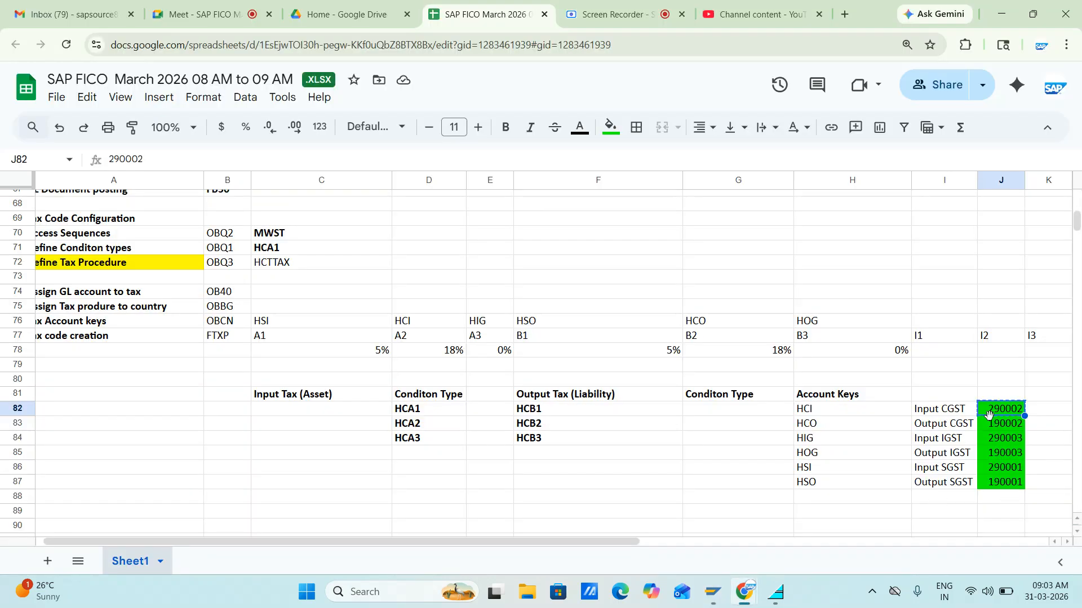
key("alt+Tab")
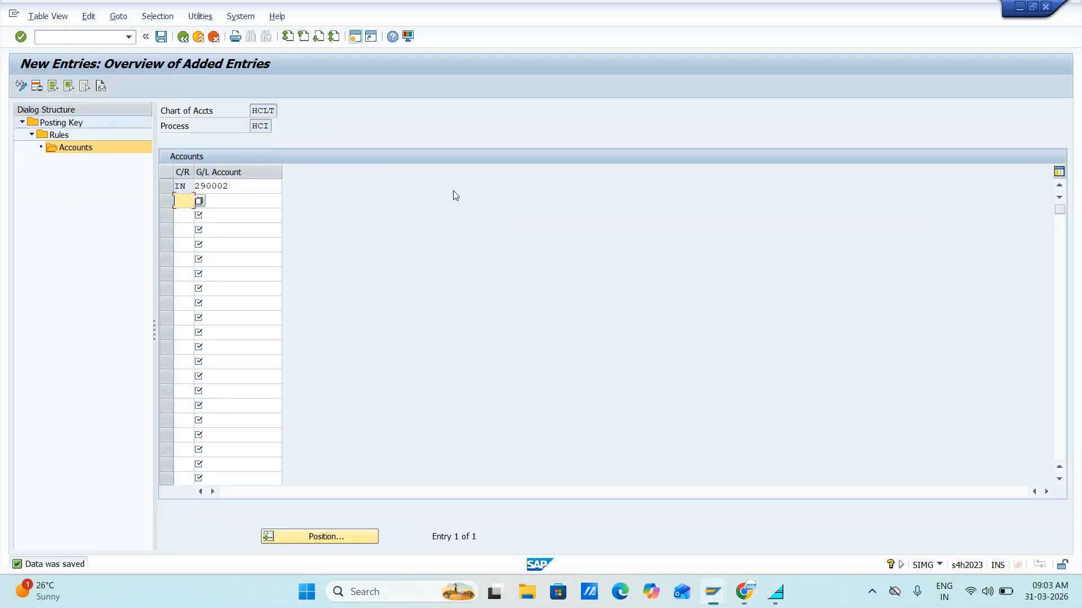
left_click(78, 124)
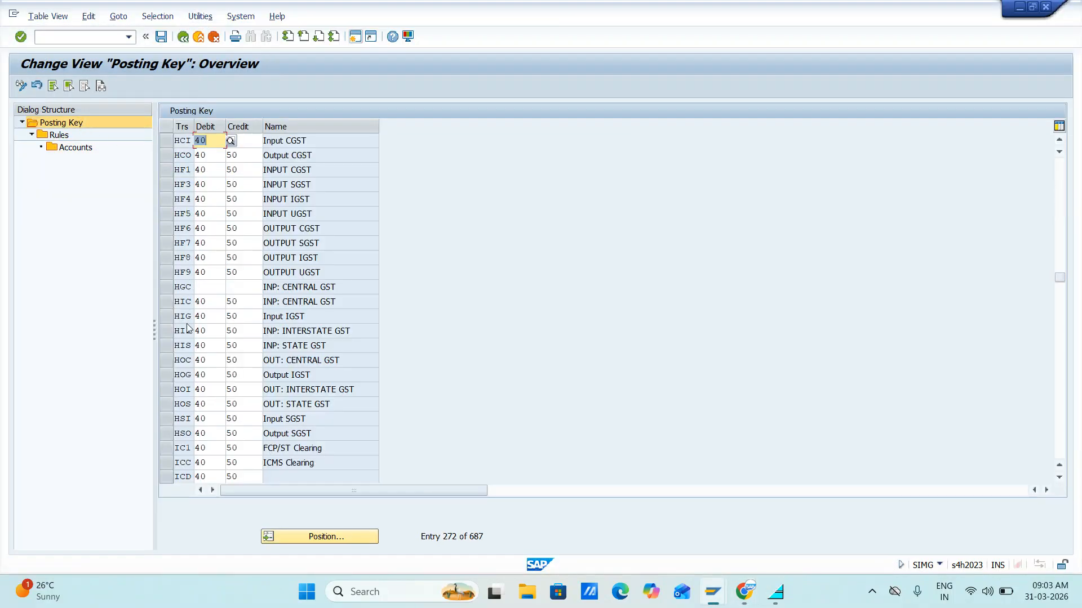
left_click(165, 155)
left_click(56, 136)
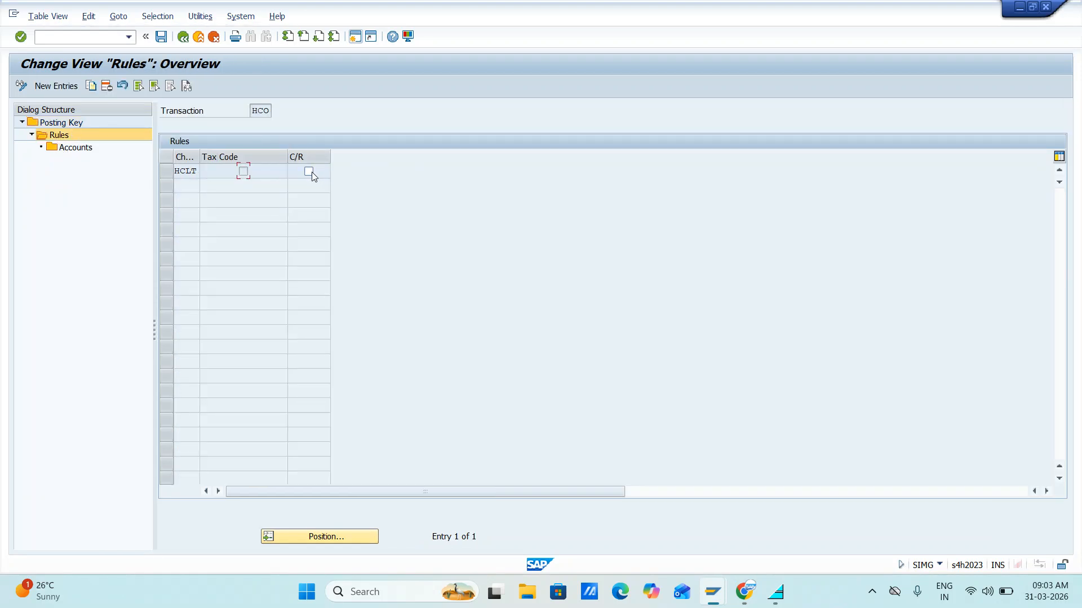
left_click(309, 172)
left_click(160, 38)
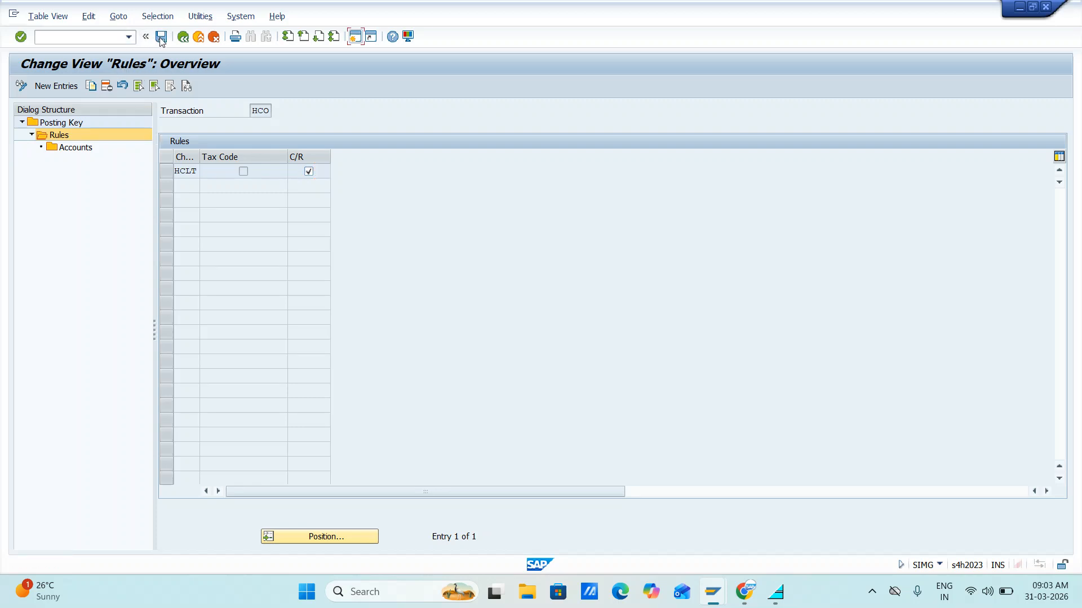
Step: Add an account entry for HCO with C/R value IN and the spreadsheet's Output CGST account 190002, and save it
left_click(165, 172)
double_click(64, 149)
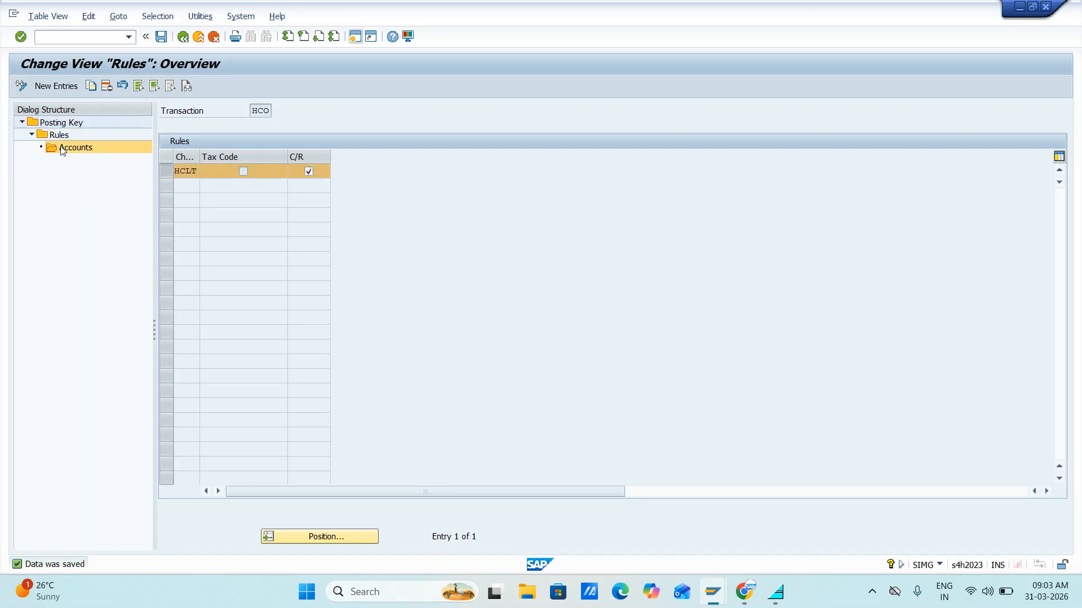
left_click(56, 85)
type("IN")
key("Tab")
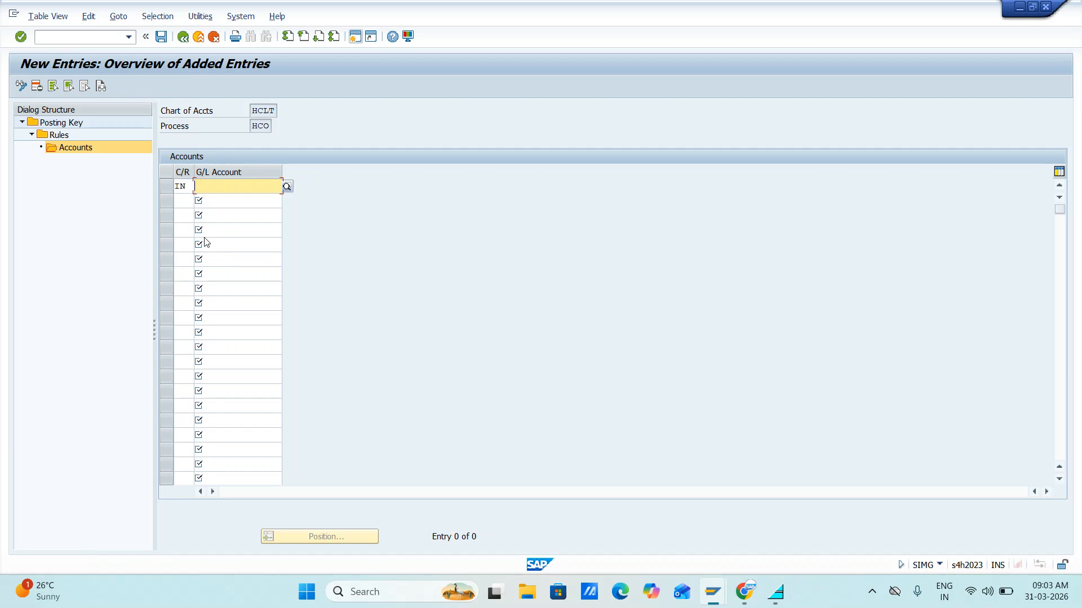
key("alt+Tab")
key("Down")
key("ctrl+c")
key("alt+Tab")
key("ctrl+v")
key("Return")
left_click(161, 36)
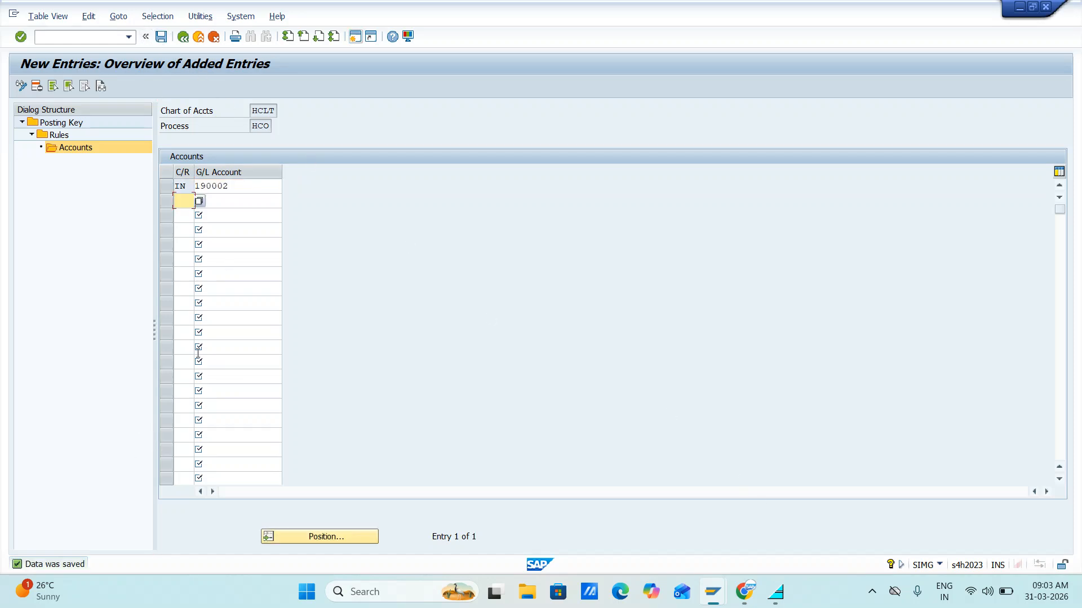
Step: Check the Input IGST account key in the spreadsheet, then enable and save the C/R rule of transaction HIG for chart of accounts HCLT
double_click(61, 123)
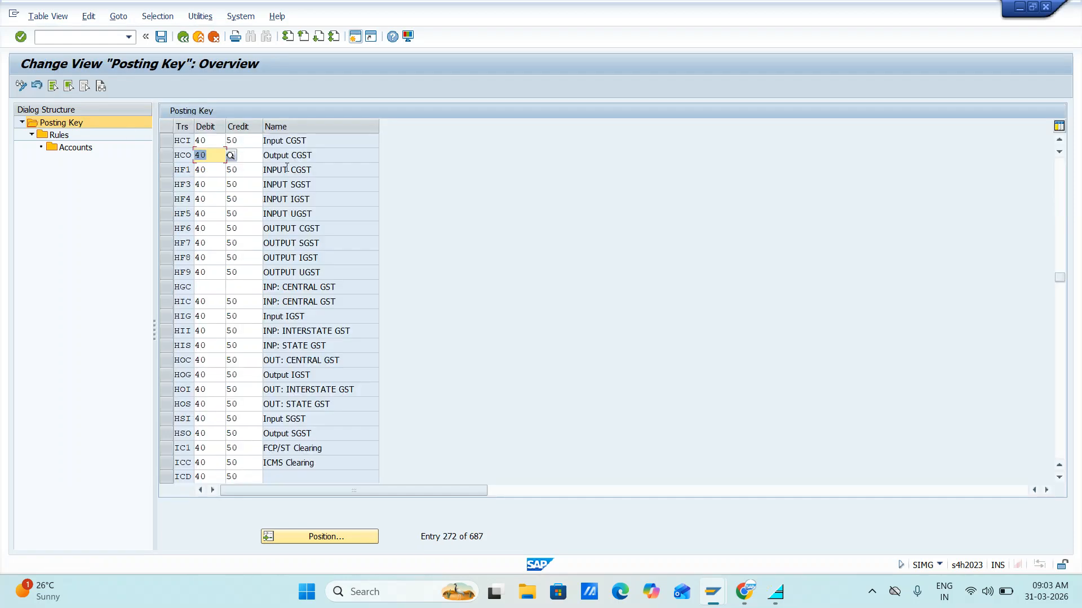
key("alt+Tab")
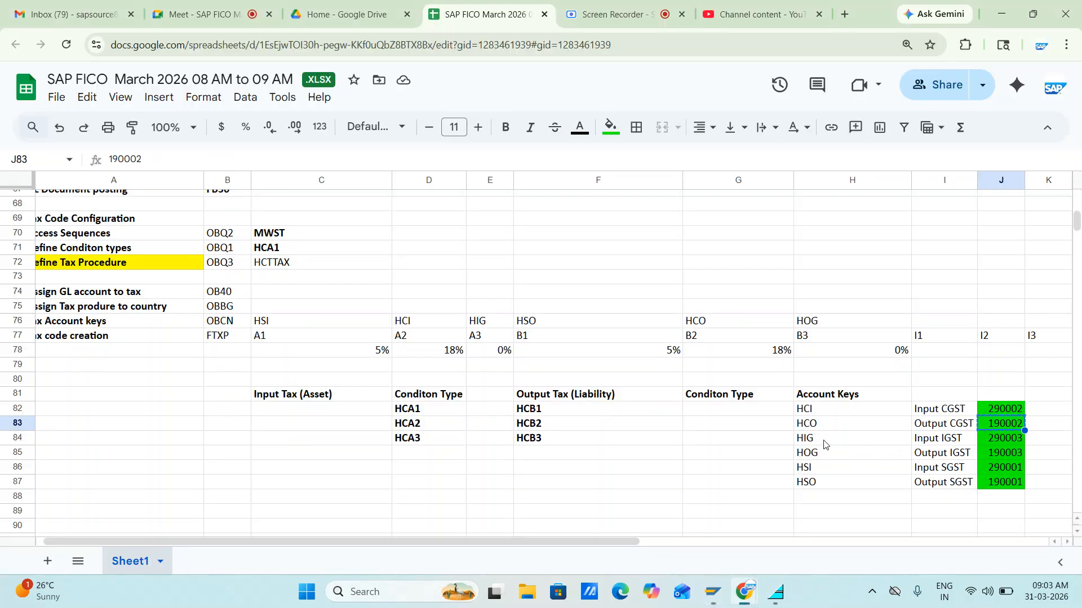
key("alt+Tab")
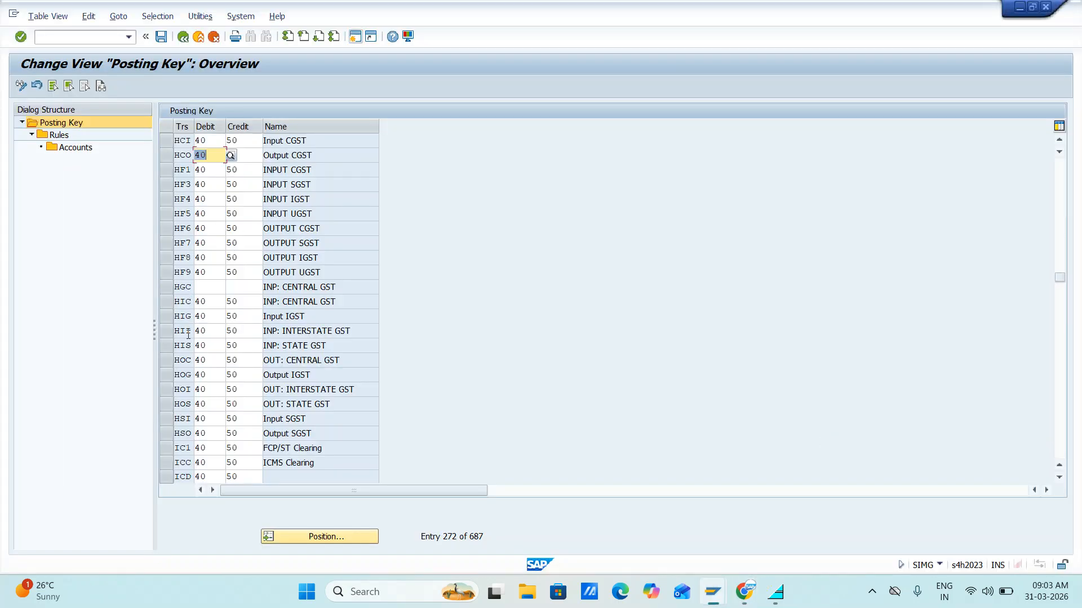
left_click(166, 317)
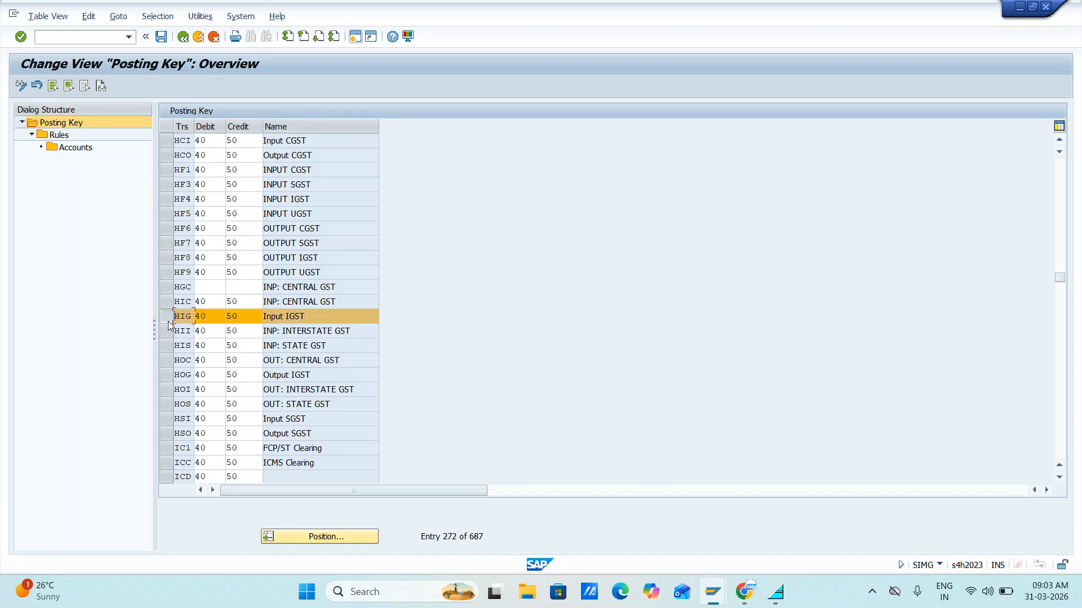
double_click(59, 135)
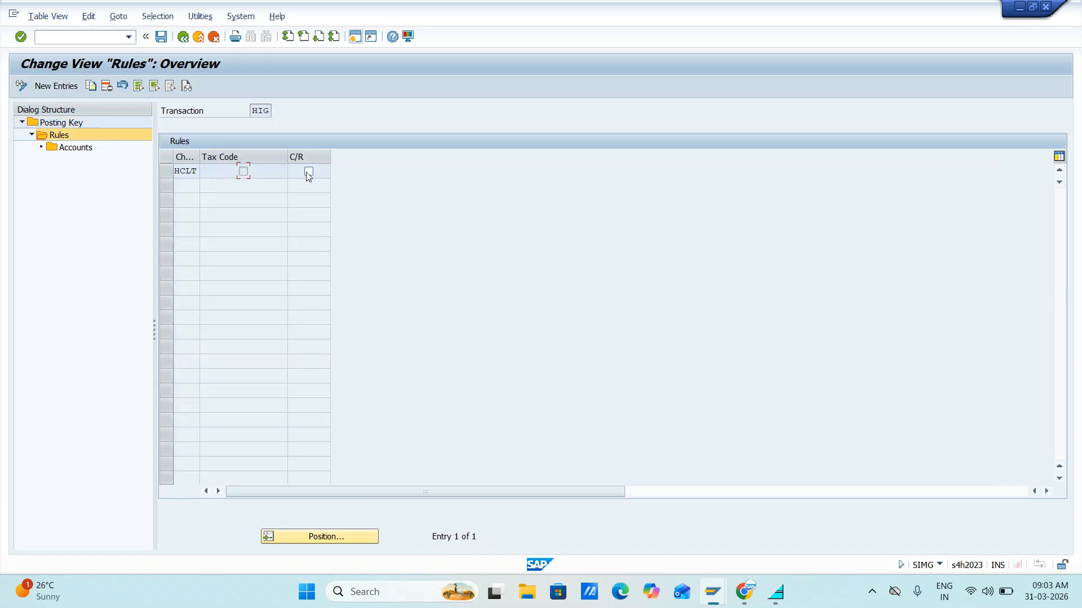
left_click(161, 37)
Step: Add an account entry for HIG with C/R value IN and the spreadsheet's Input IGST account 290003, and save it
left_click(167, 172)
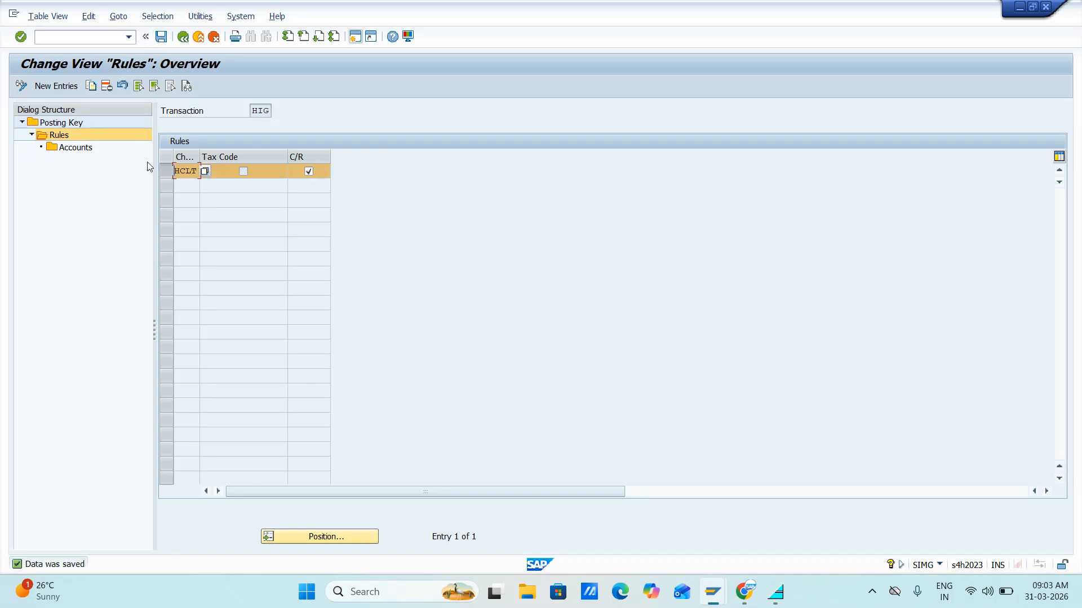
left_click(47, 87)
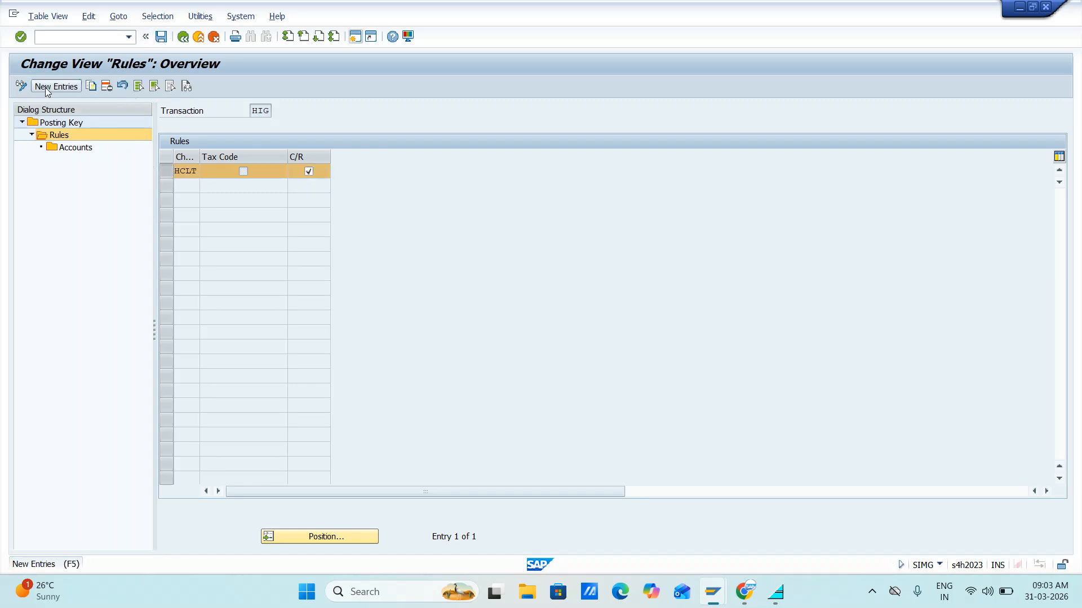
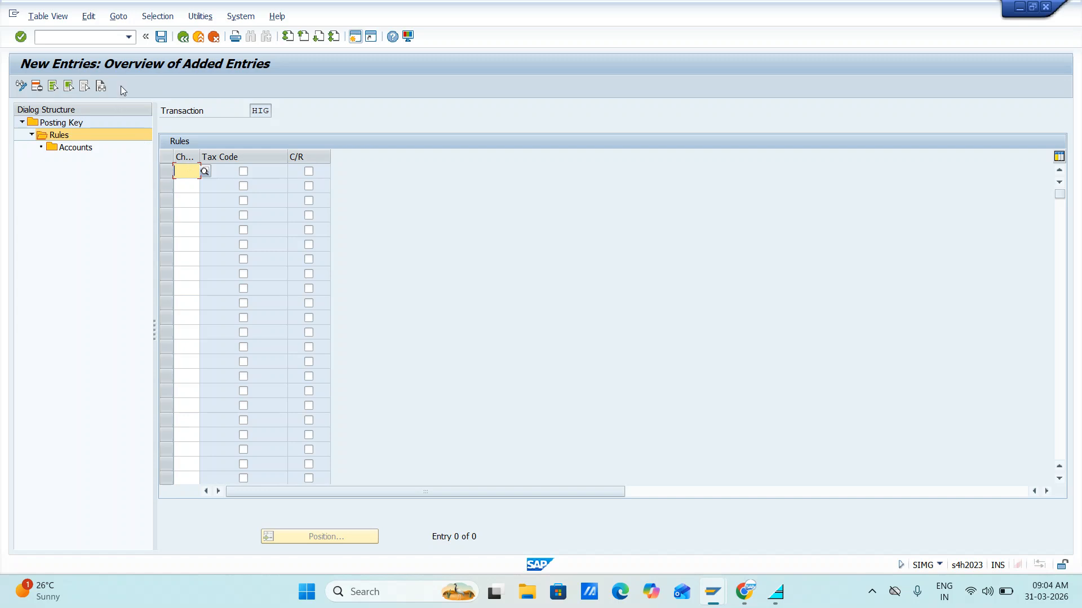
left_click(184, 39)
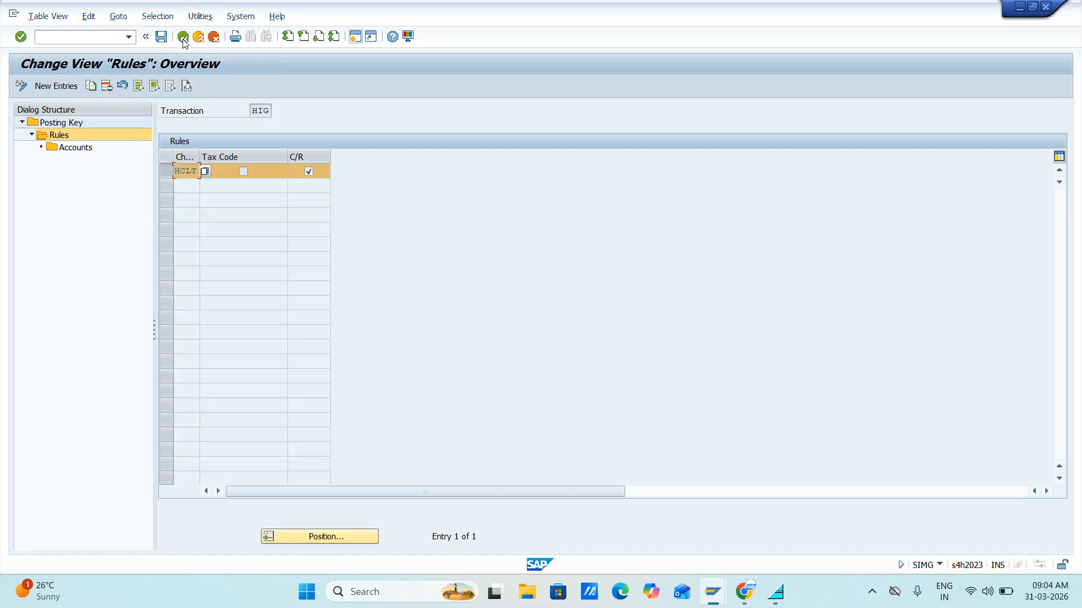
double_click(73, 148)
left_click(45, 86)
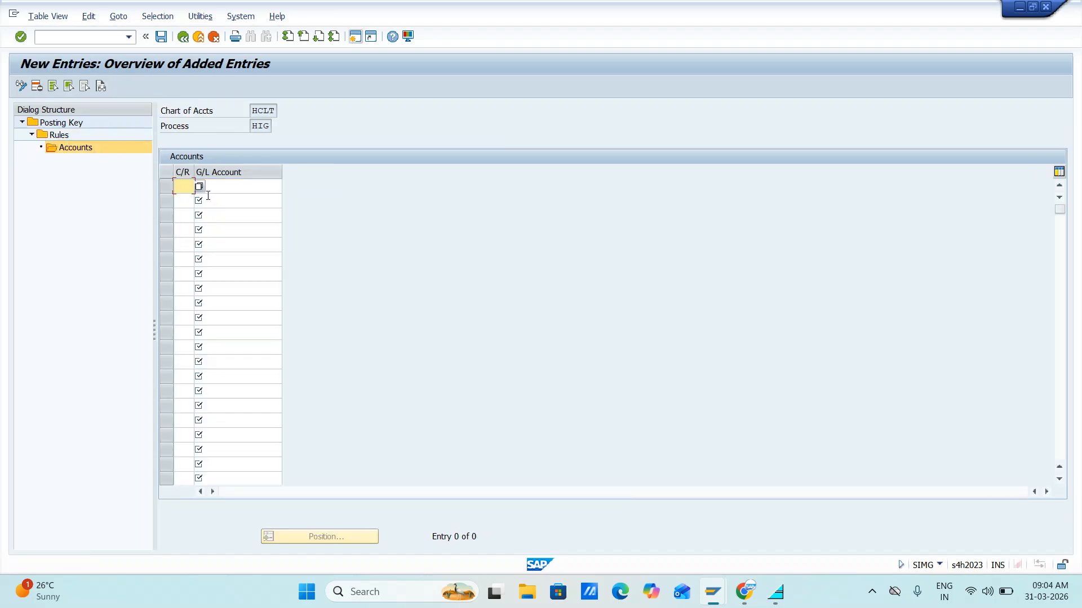
key("alt+Tab")
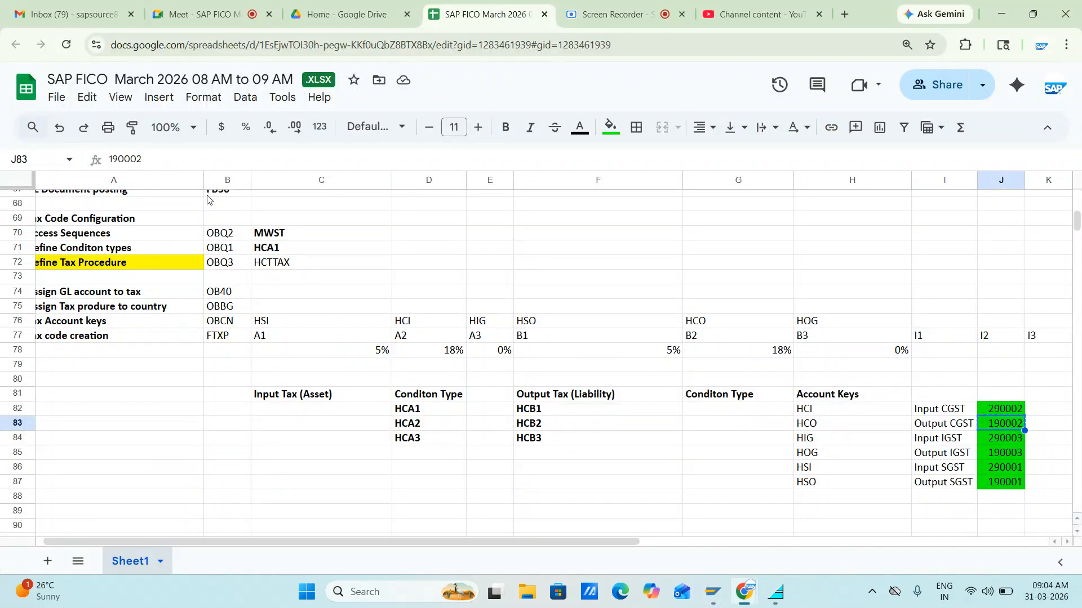
key("Left")
key("ctrl+c")
key("Down")
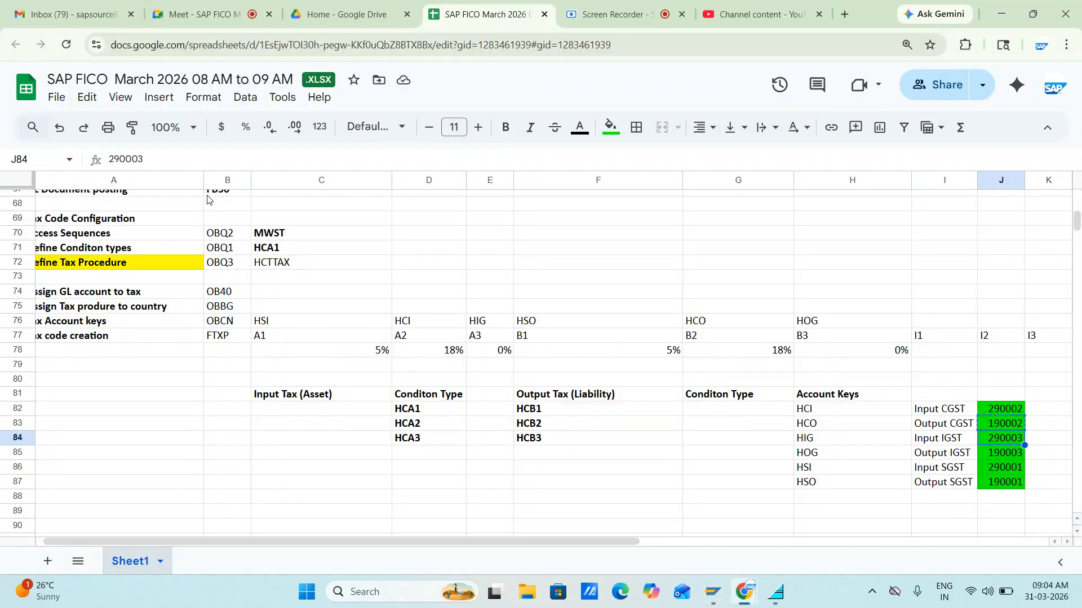
key("alt+Tab")
key("ctrl+v")
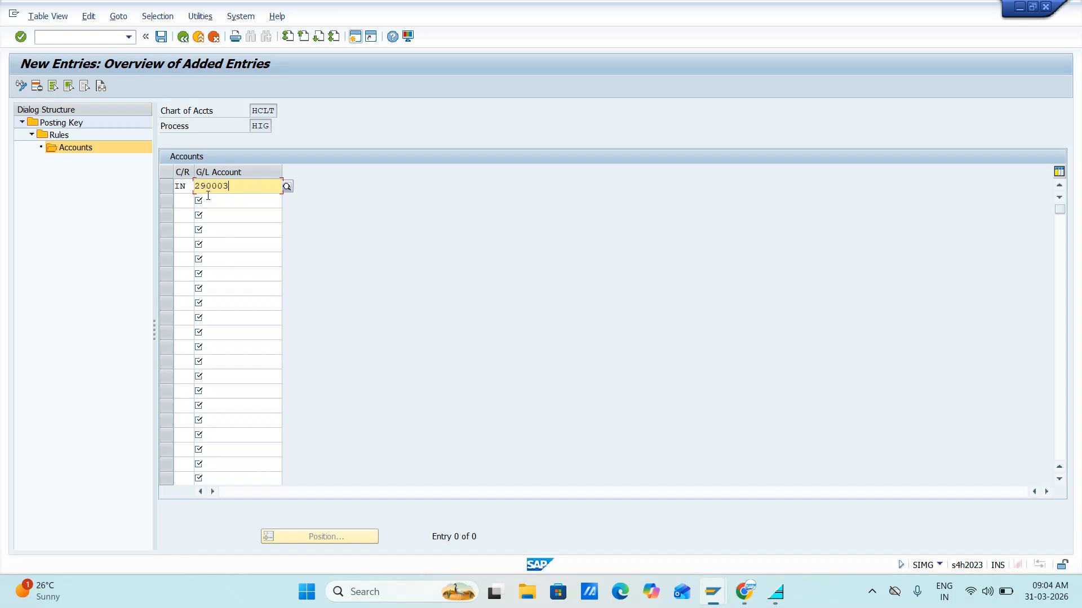
left_click(161, 36)
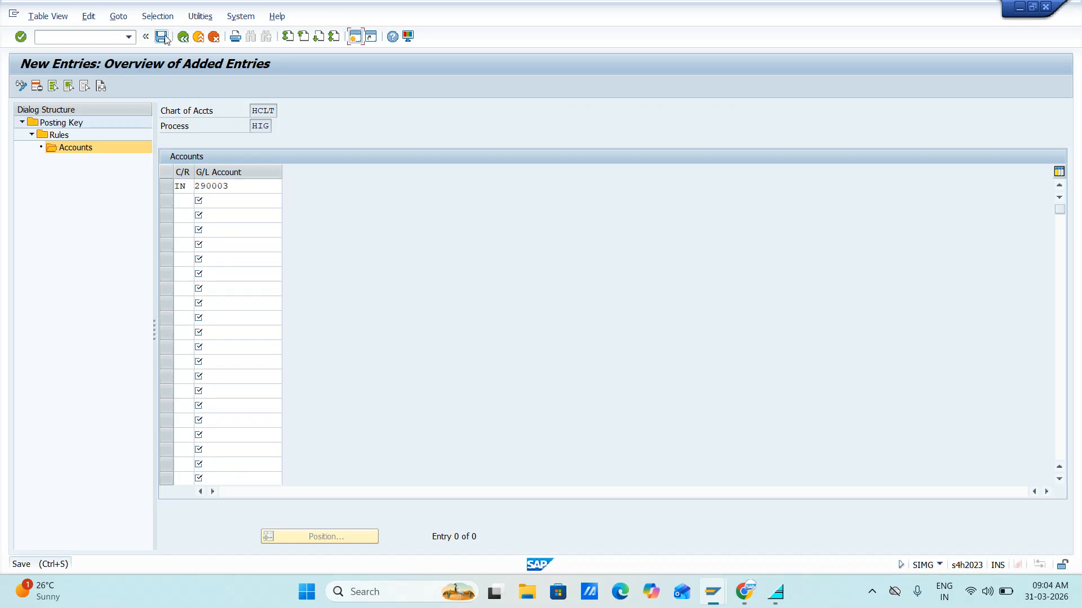
Step: Return to the posting key list and look up the Output IGST account key HOG in the spreadsheet
key("alt+Tab")
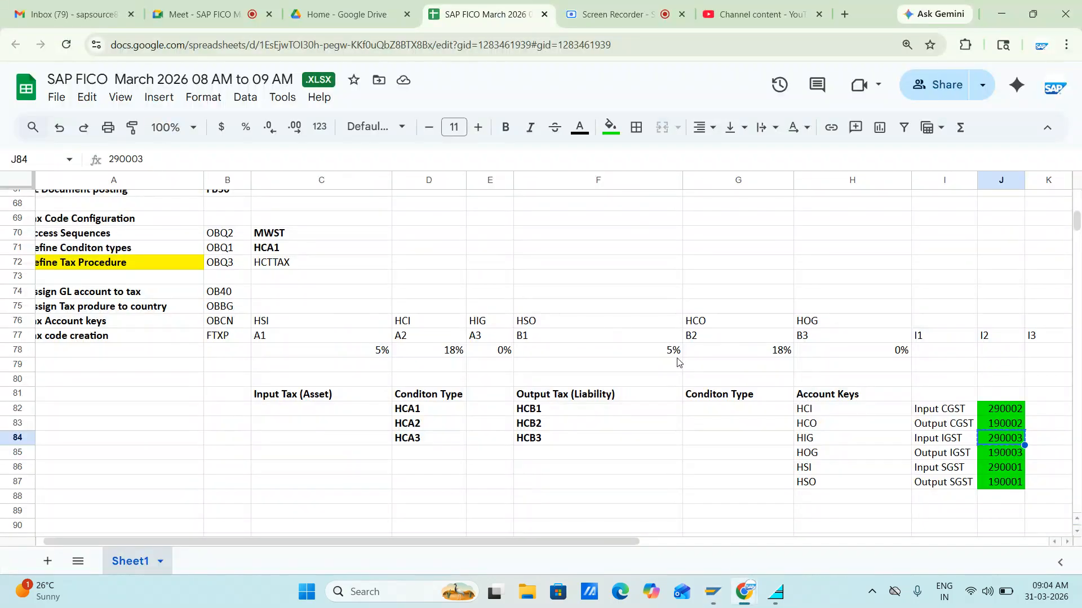
key("alt+Tab")
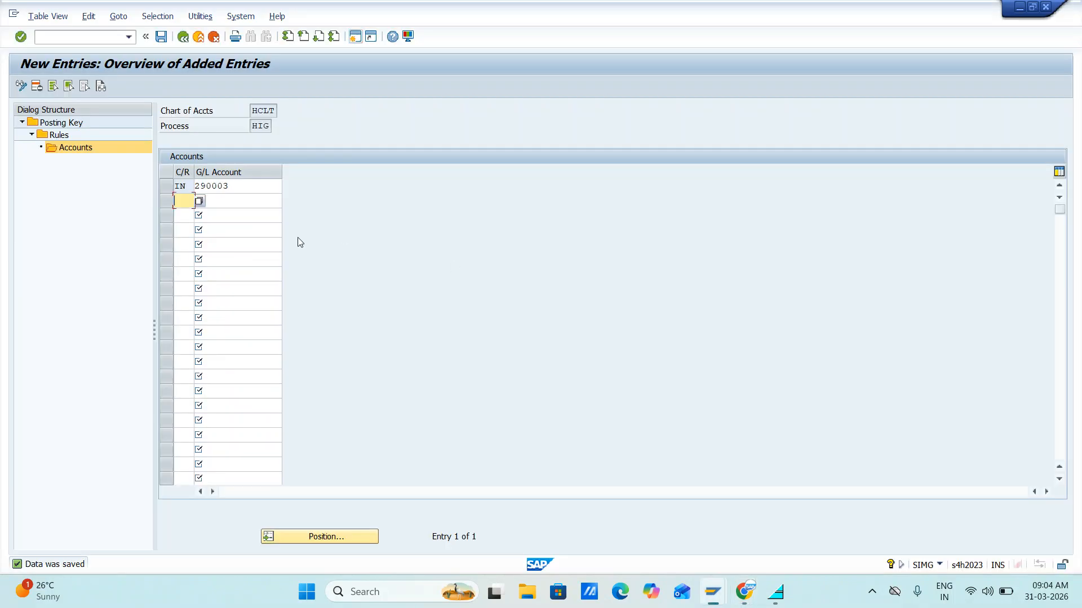
double_click(59, 122)
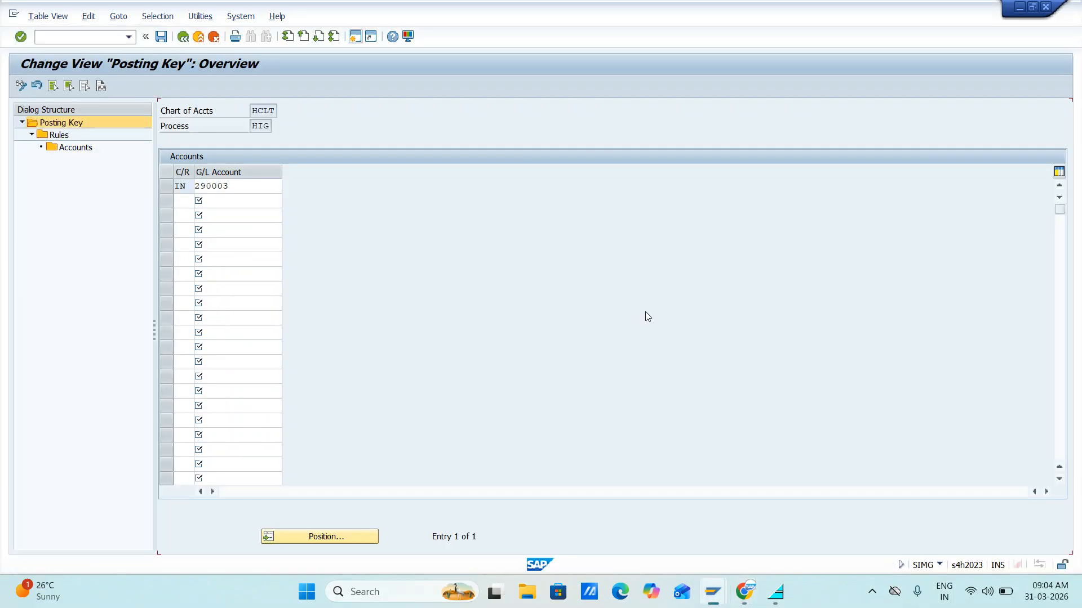
key("alt+Tab")
left_click(840, 453)
key("alt+Tab")
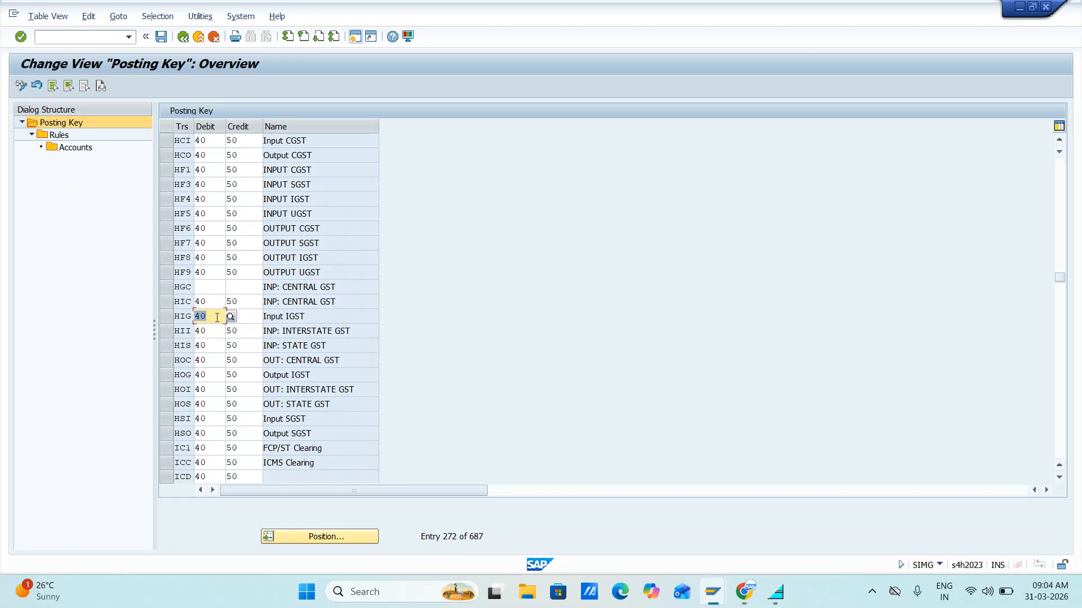
Step: Enable and save the C/R rule of transaction HOG for chart of accounts HCLT
left_click(167, 376)
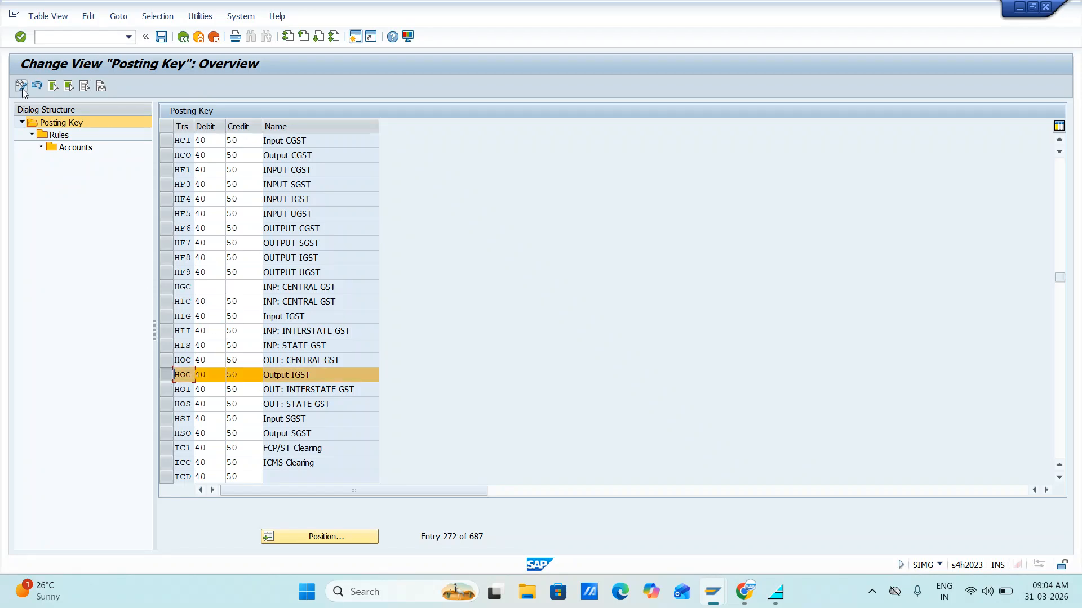
double_click(62, 136)
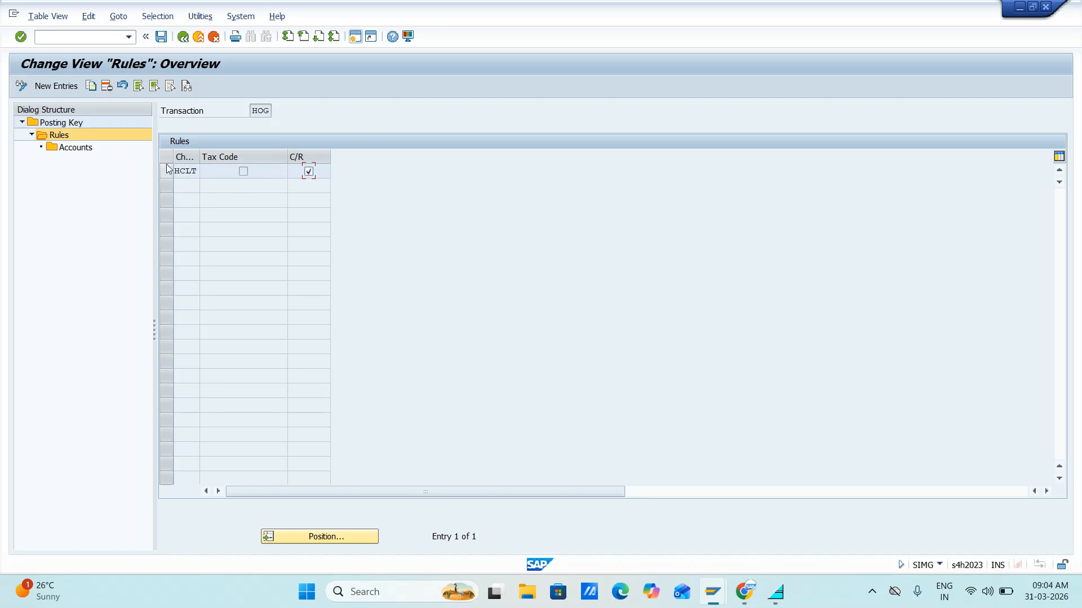
left_click(165, 39)
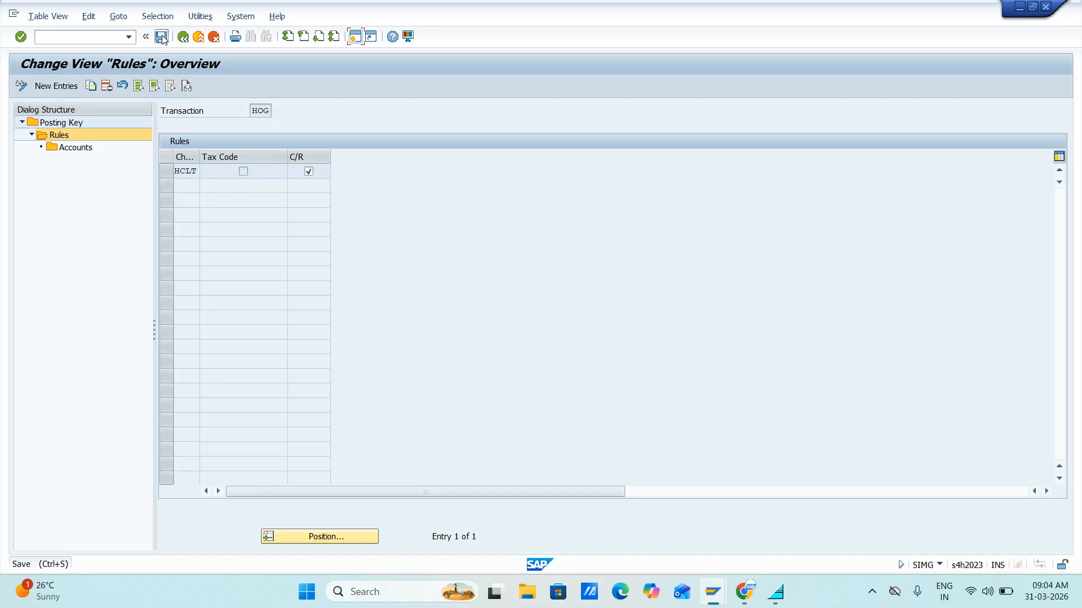
Step: Add an account entry for HOG with C/R value IN and the spreadsheet's Output IGST account 190003, and save it
left_click(167, 174)
double_click(73, 147)
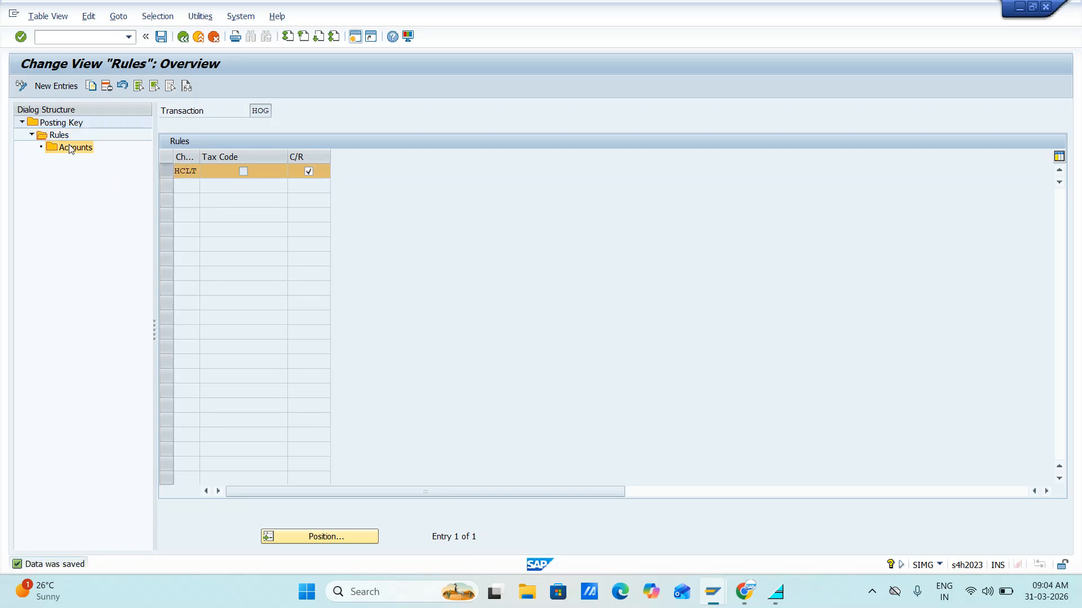
left_click(45, 86)
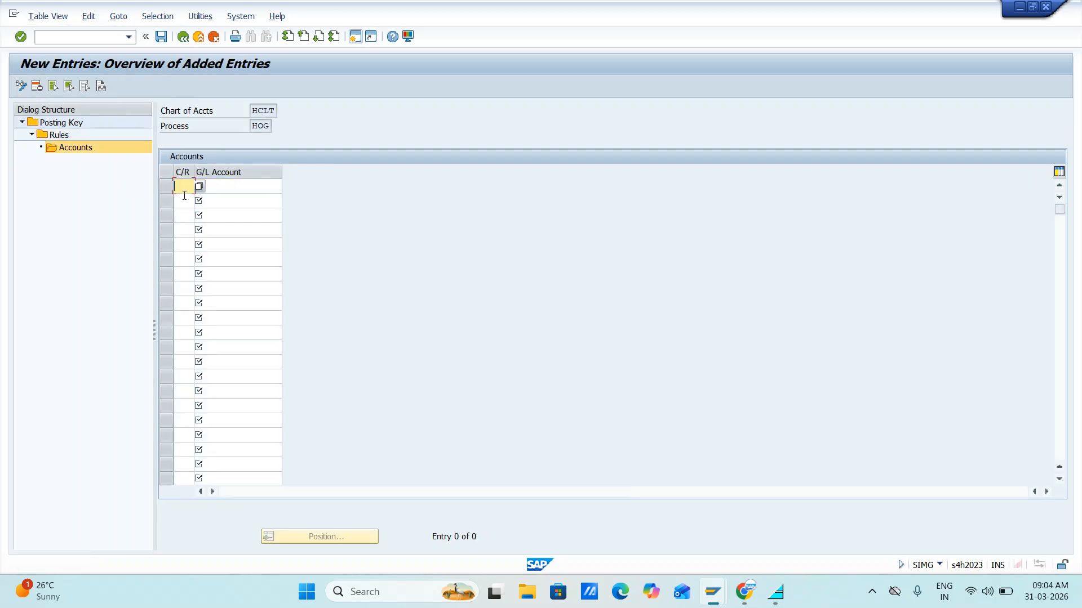
type("IN")
key("Tab")
key("alt+Tab")
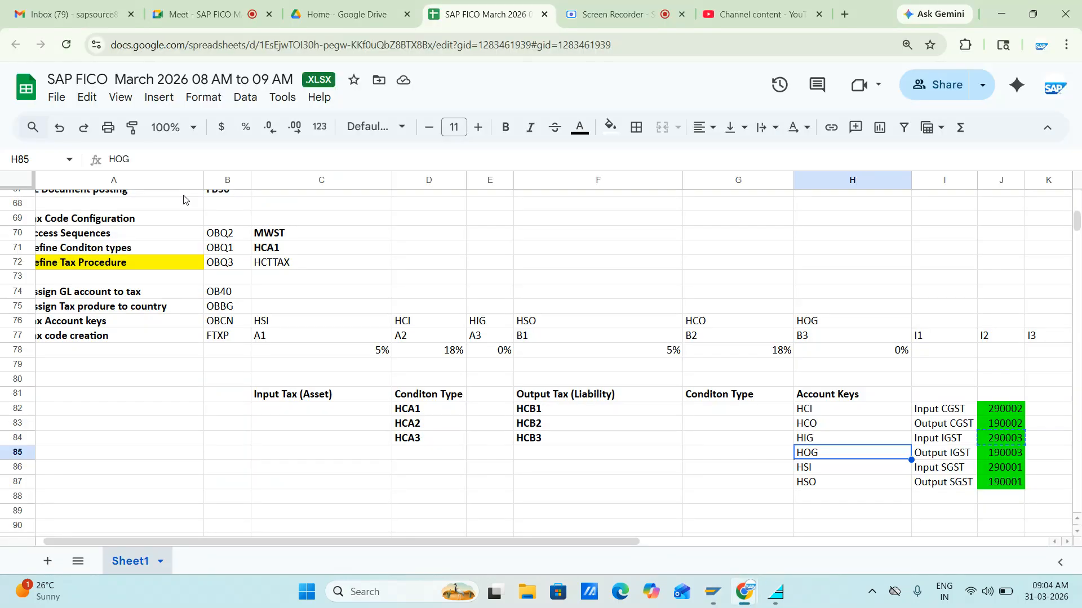
key("Right")
key("Right")
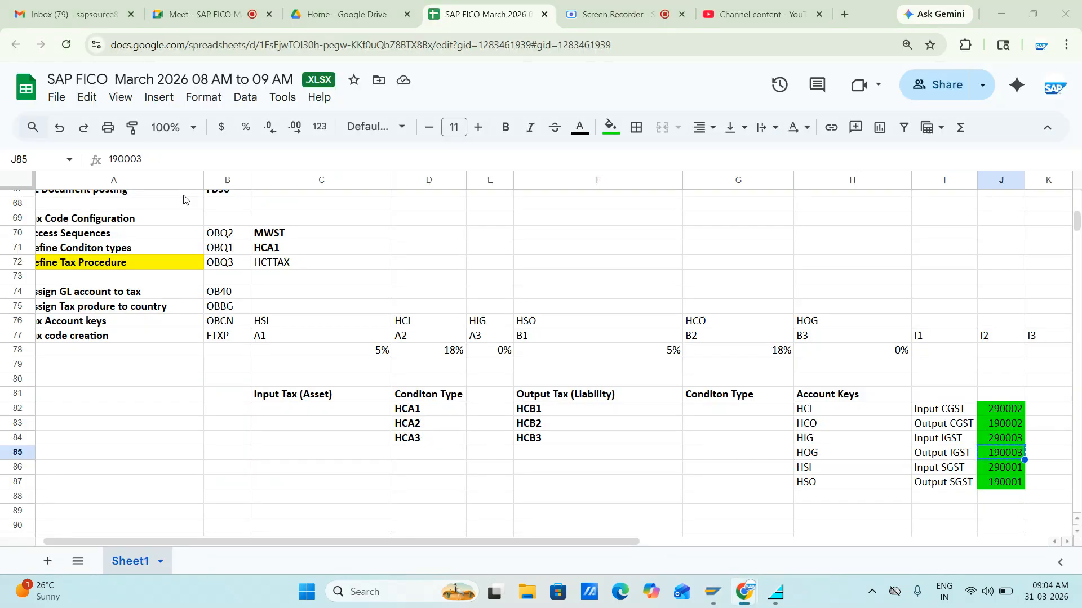
key("ctrl+c")
key("alt+Tab")
key("ctrl+v")
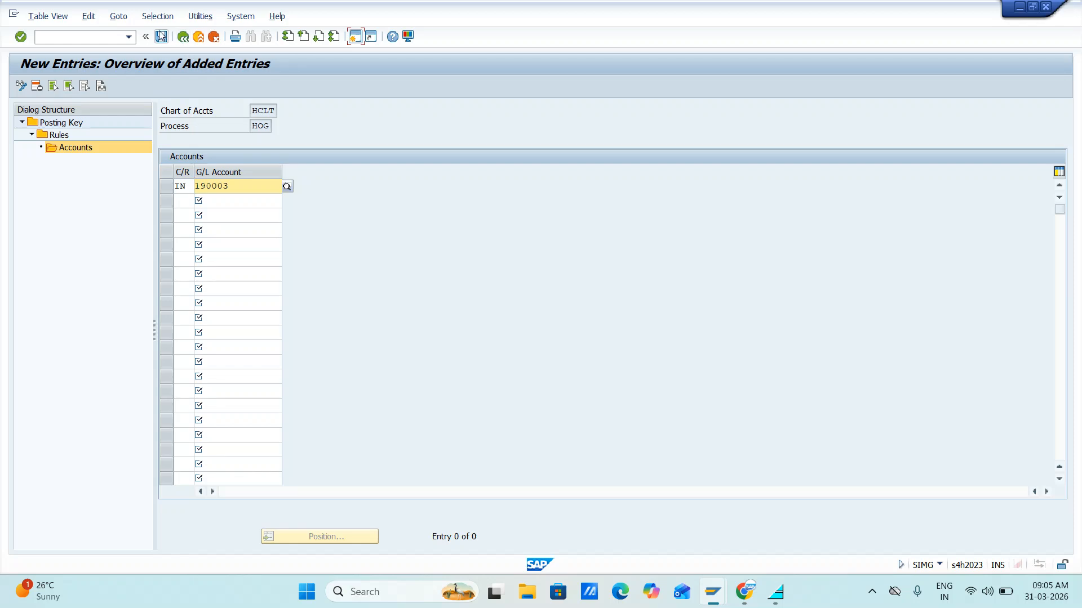
key("Return")
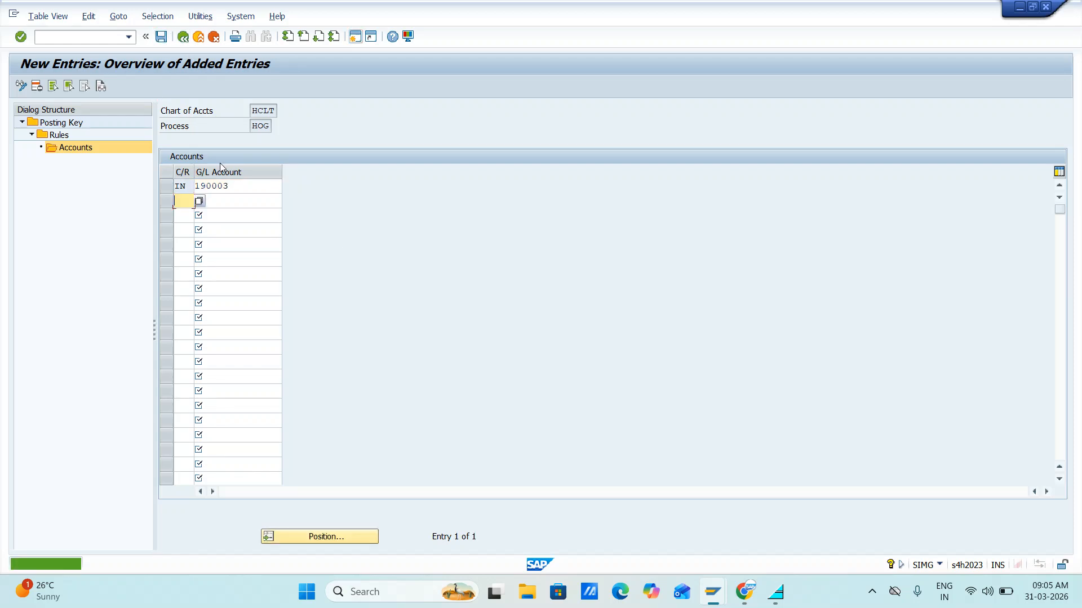
Step: Copy the Input SGST account 290001 from the spreadsheet and return to the posting key list
key("alt+Tab")
key("Down")
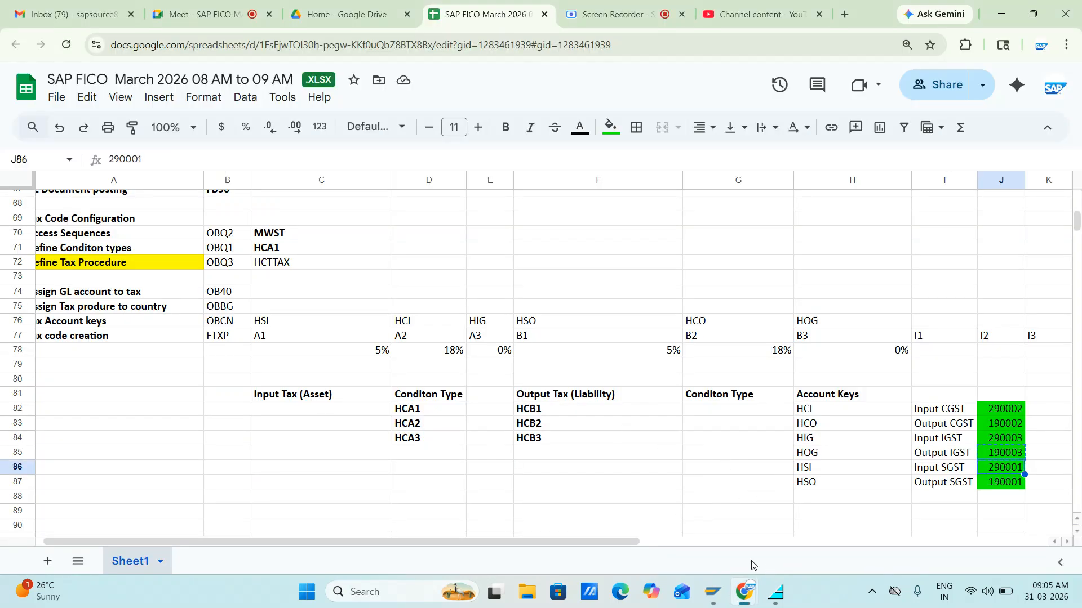
key("ctrl+c")
key("alt+Tab")
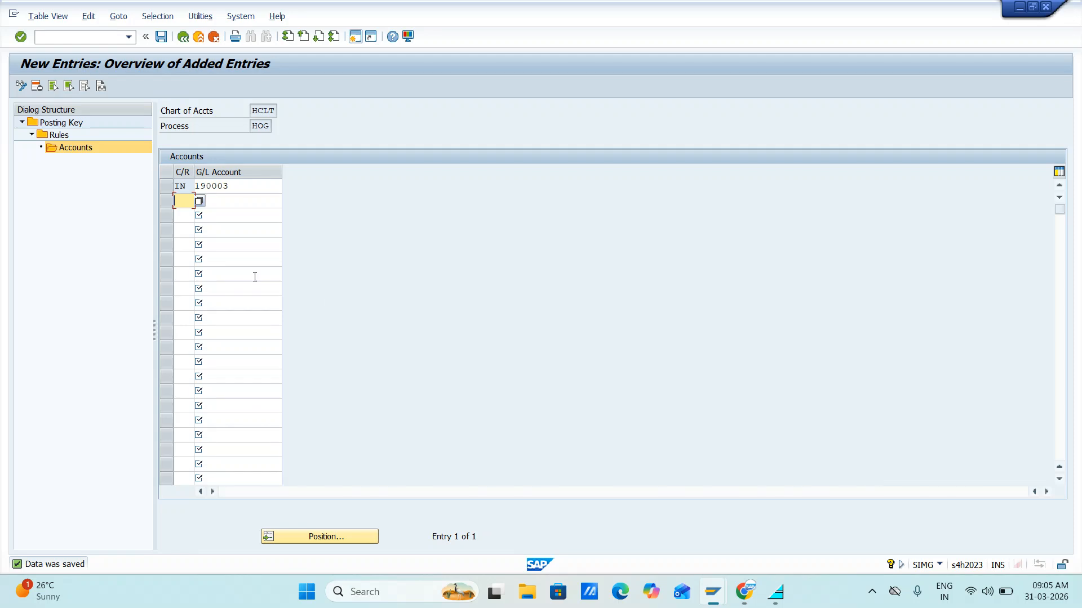
left_click(47, 126)
left_click(47, 127)
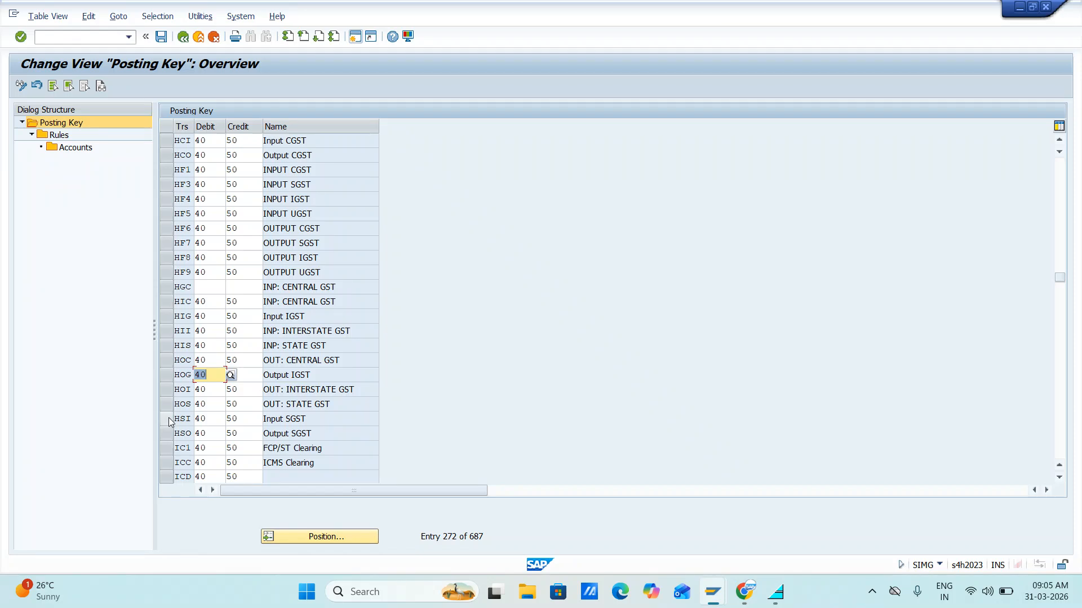
Step: Enable and save the C/R rule of transaction HSI for chart of accounts HCLT
left_click(168, 418)
double_click(57, 134)
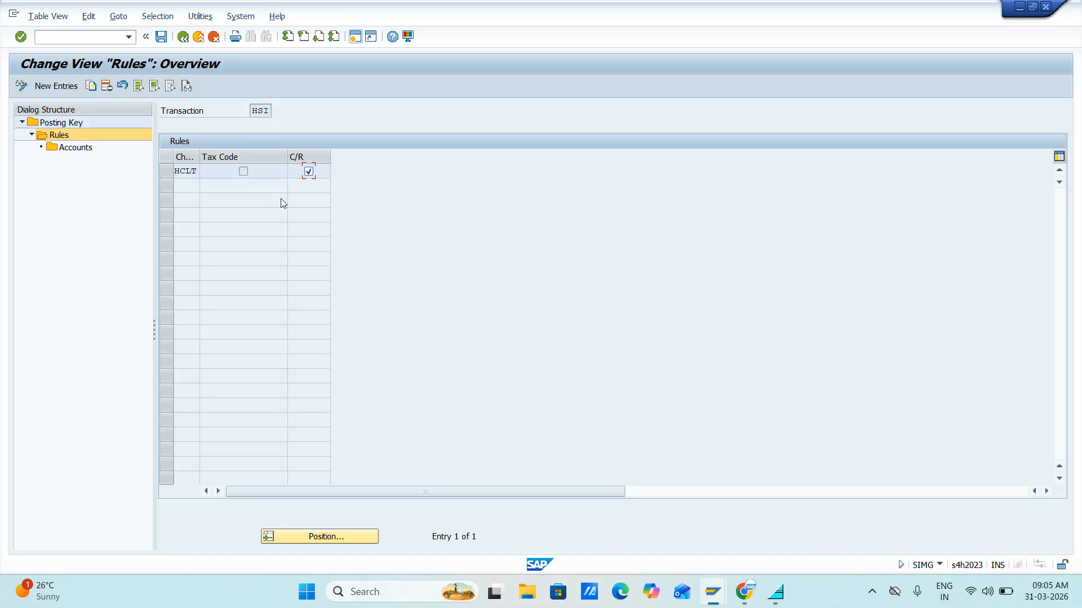
left_click(160, 37)
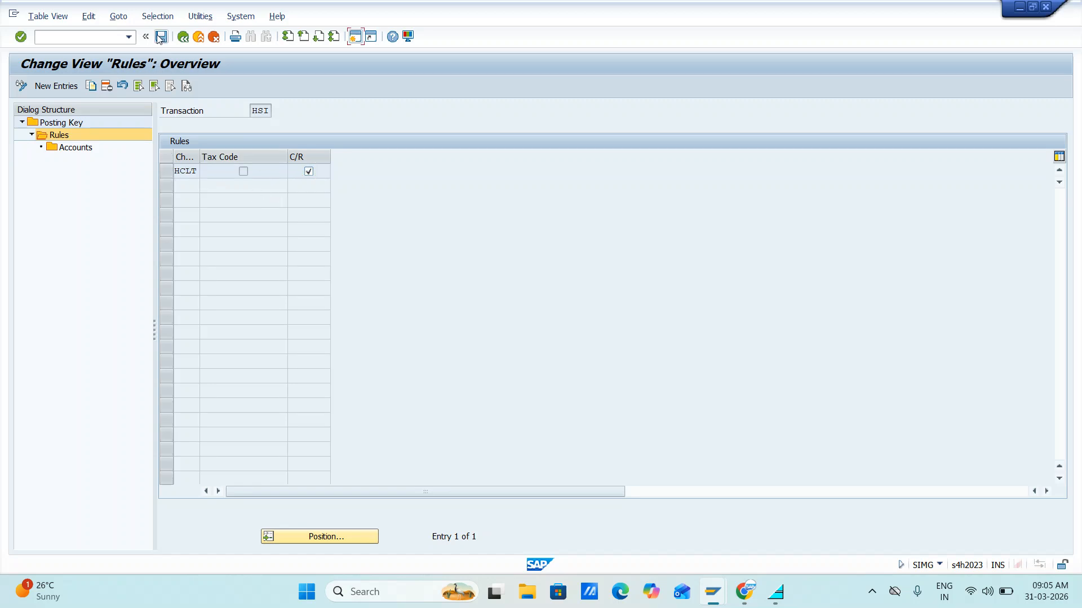
Step: Add an account entry for HSI with C/R value IN and the copied Input SGST account 290001, and save it
left_click(167, 171)
double_click(69, 149)
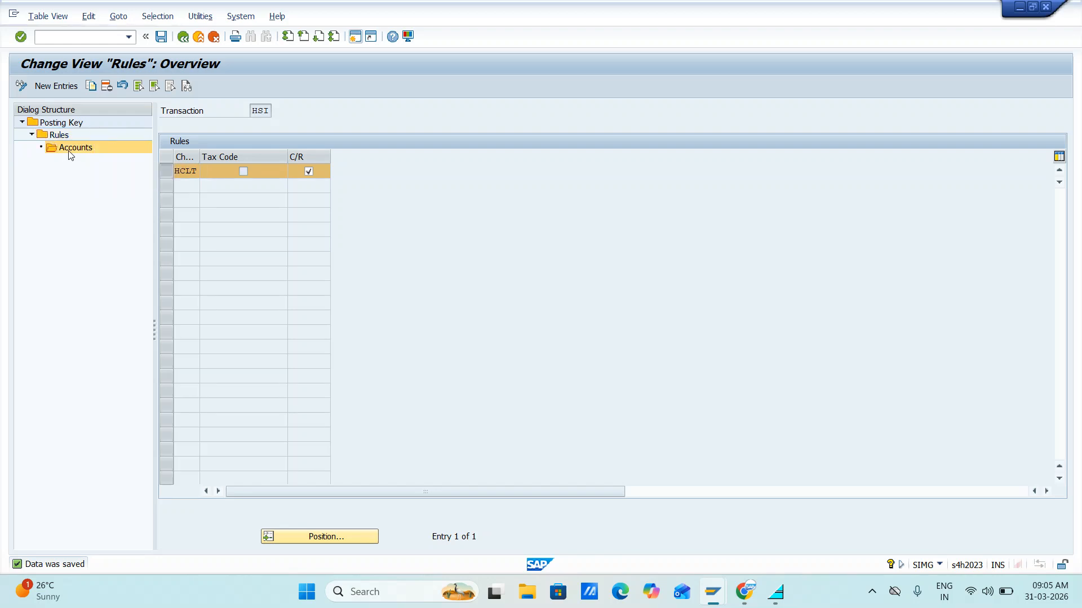
left_click(49, 86)
type("I")
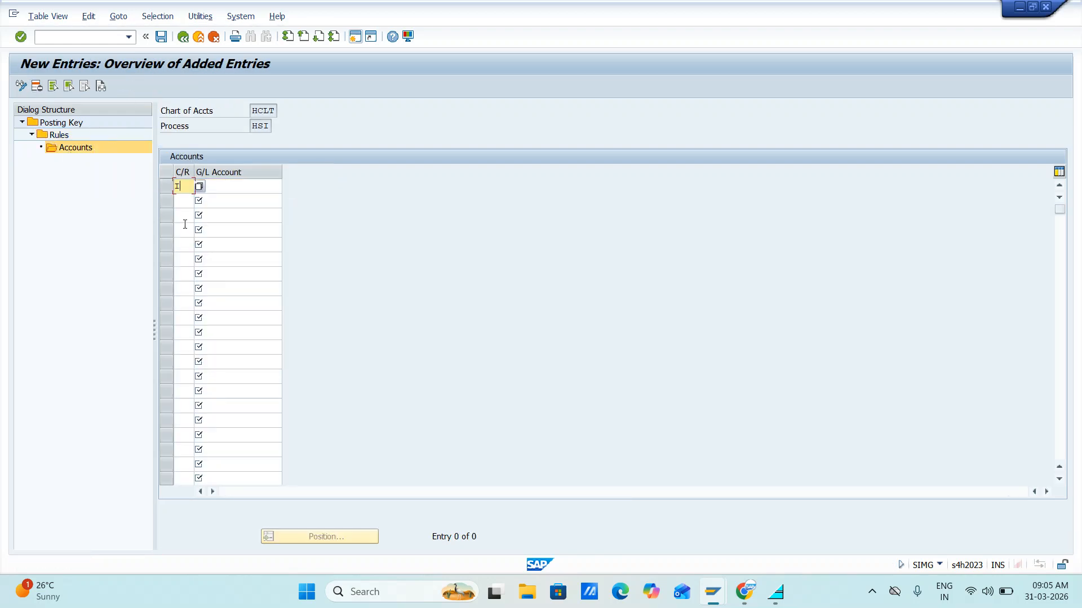
type("N")
key("ctrl+v")
key("alt+Tab")
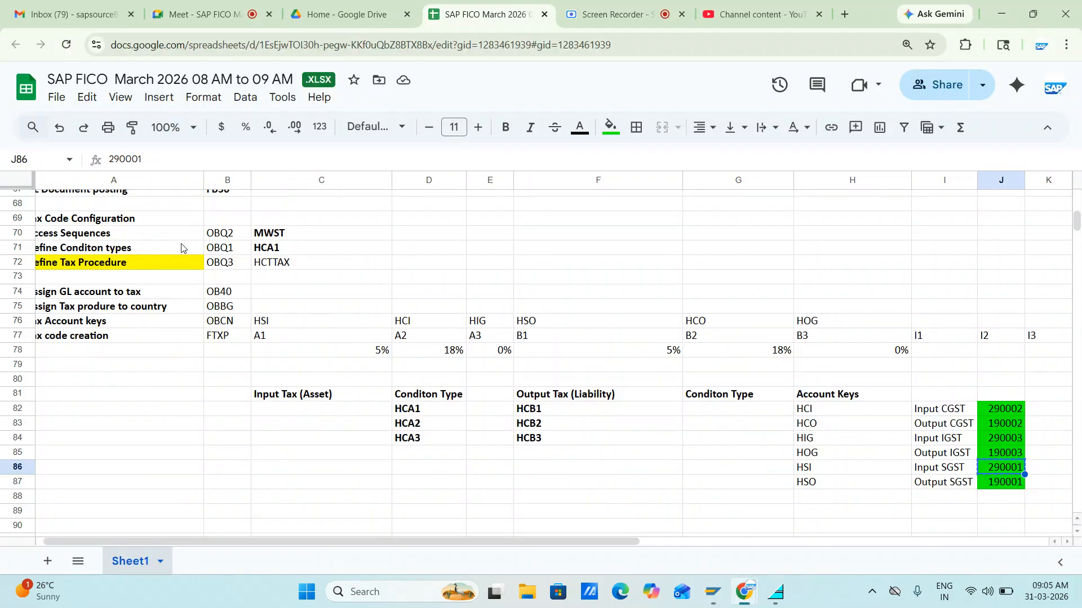
key("alt+Tab")
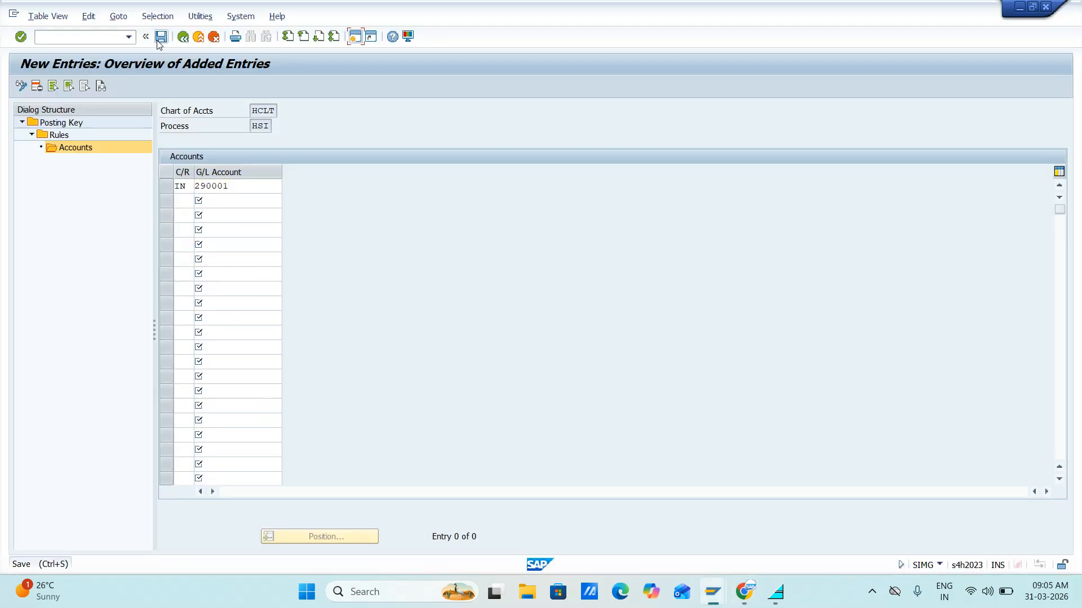
Step: Check the Output SGST account in the spreadsheet, then enable and save the C/R rule of transaction HSO for chart of accounts HCLT
key("alt+Tab")
key("Down")
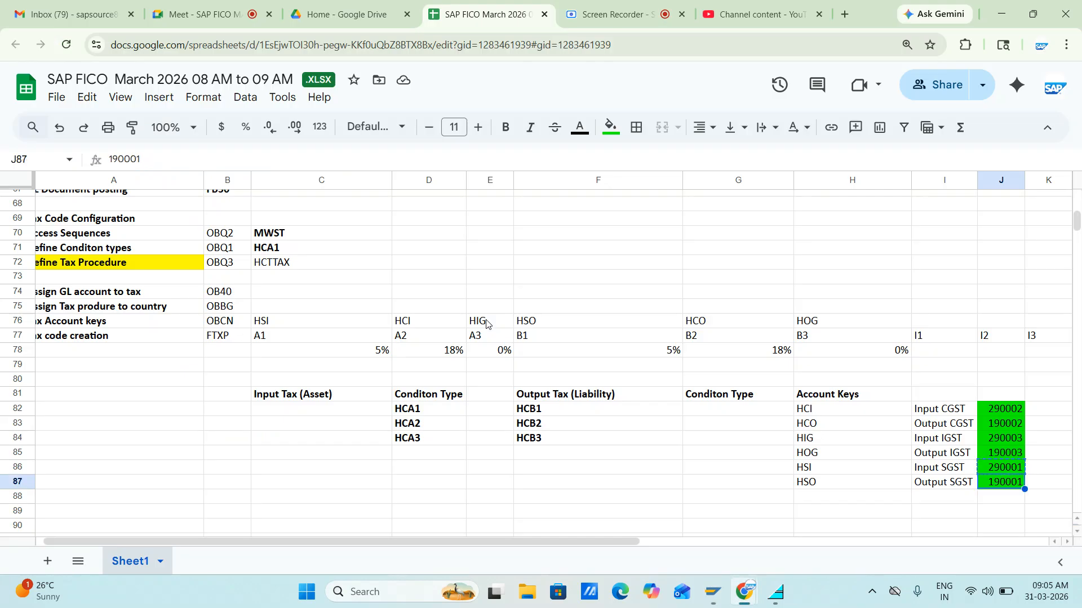
key("alt+Tab")
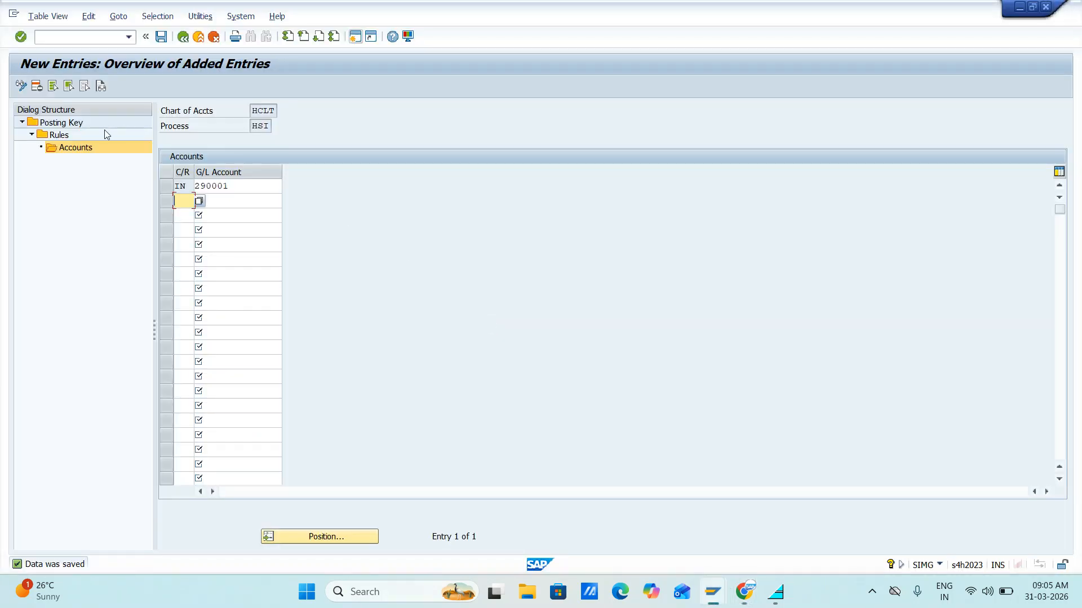
left_click(87, 129)
double_click(83, 122)
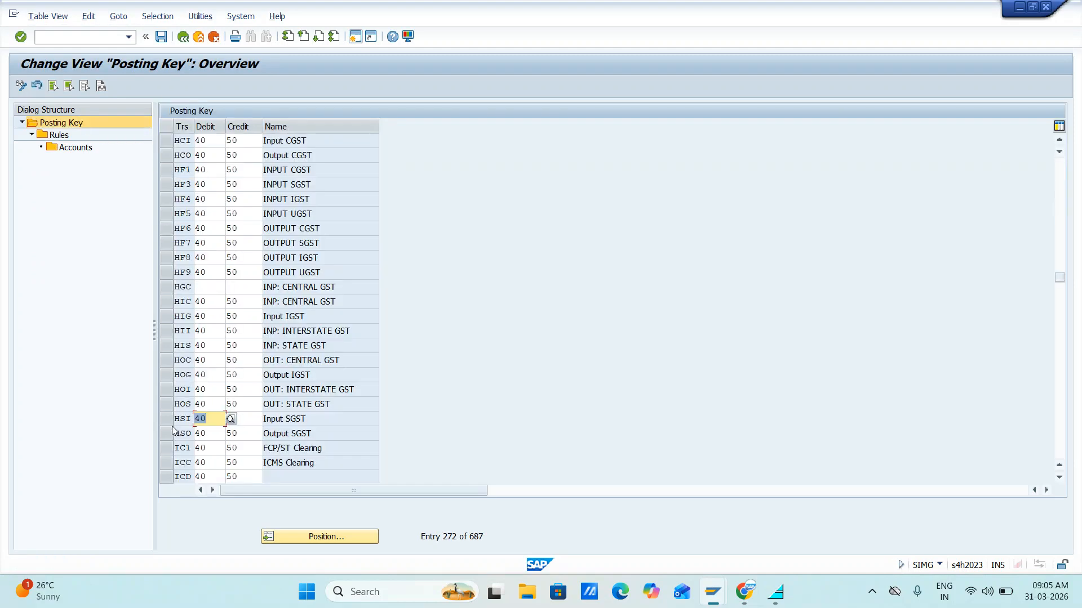
left_click(167, 434)
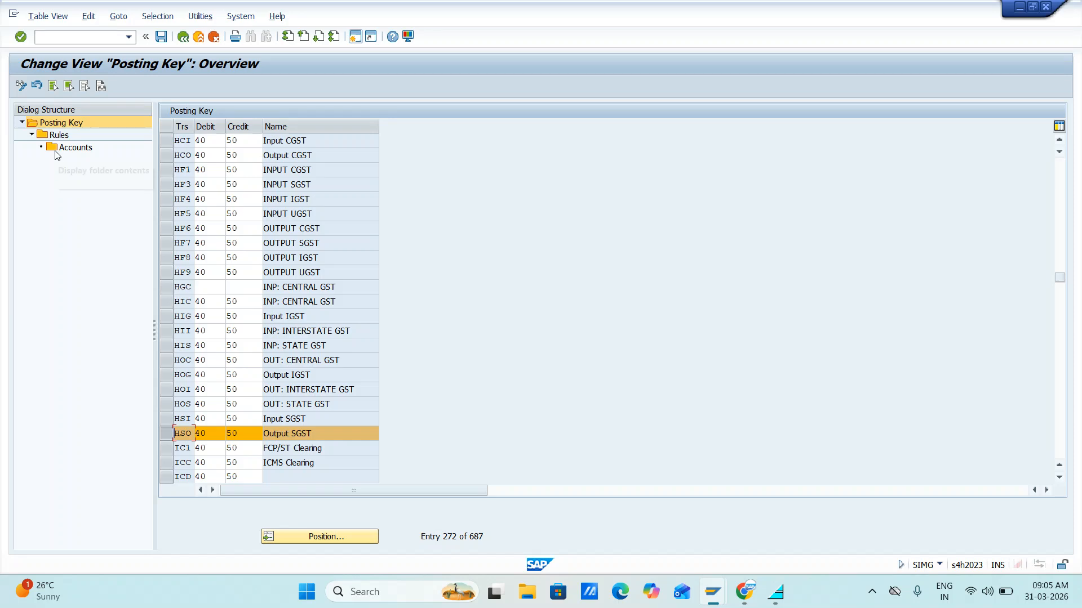
double_click(58, 135)
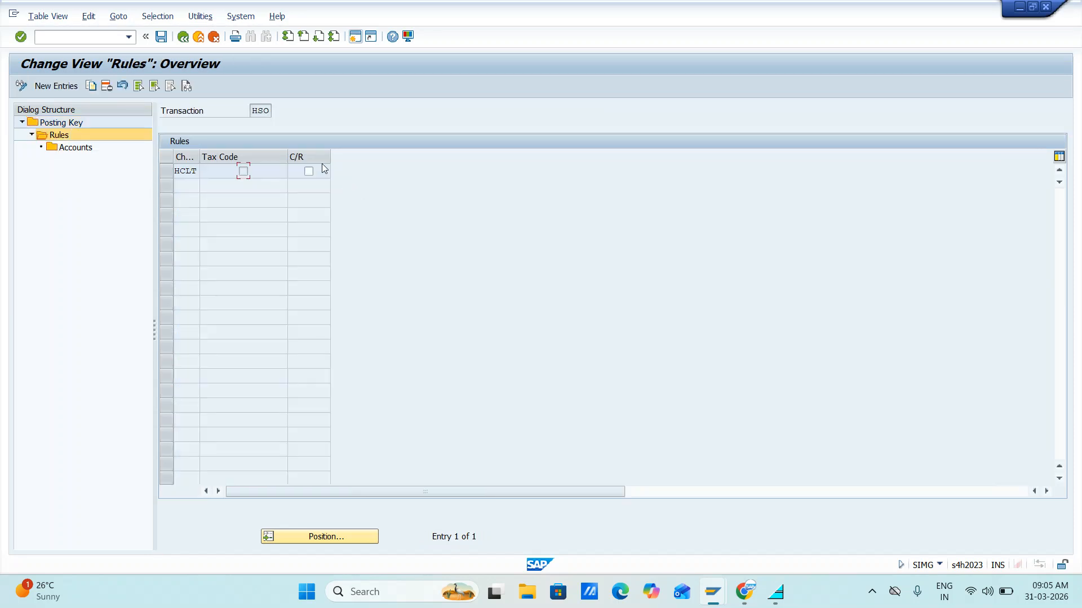
left_click(311, 172)
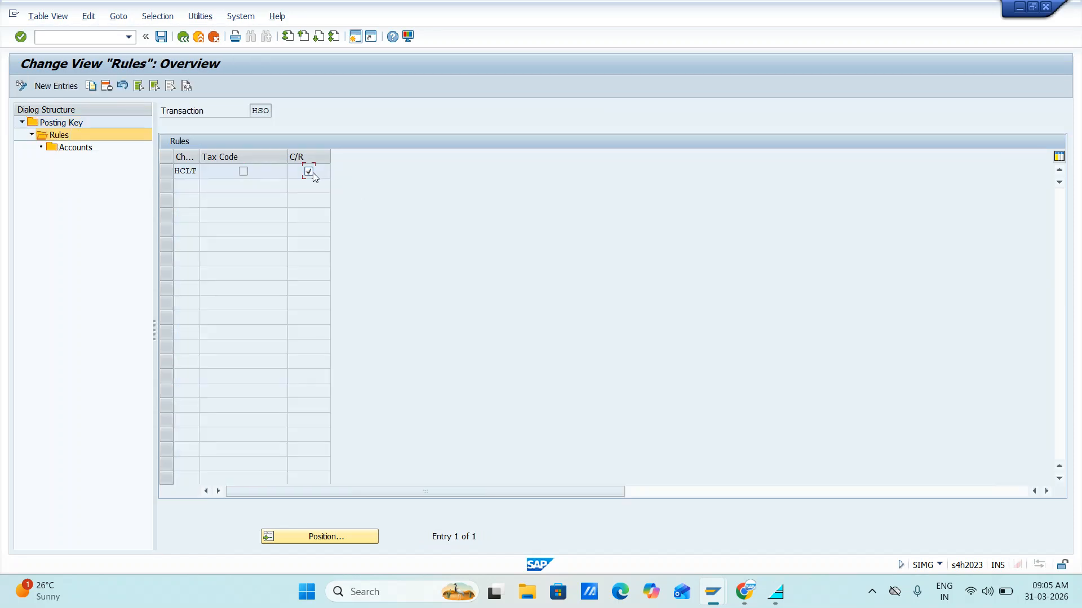
left_click(161, 37)
Step: Add an account entry for HSO with C/R value IN and the Output SGST account 190001, and save it
left_click(165, 172)
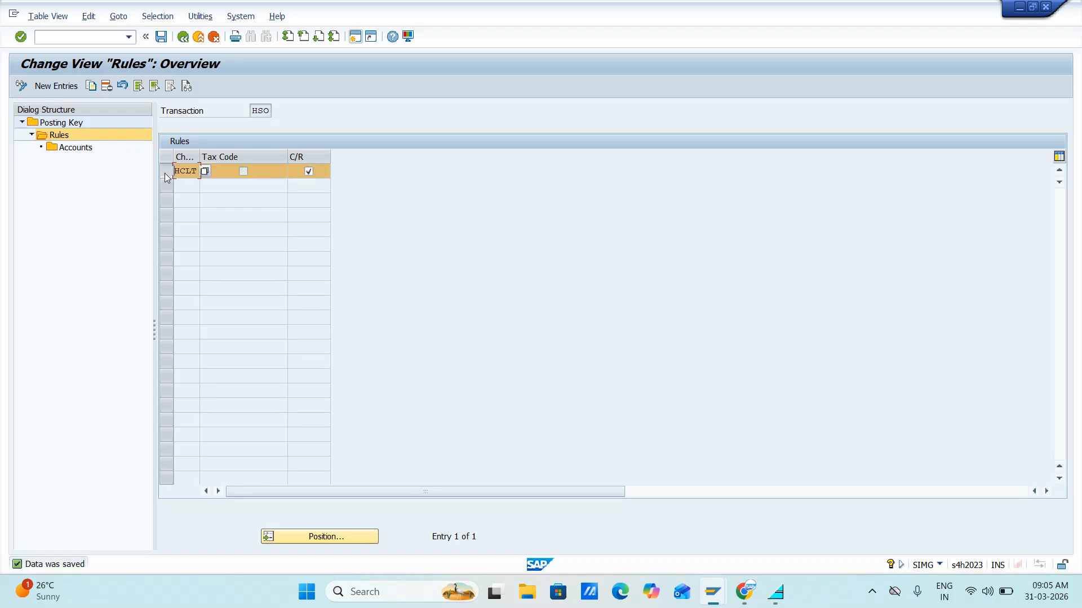
double_click(76, 147)
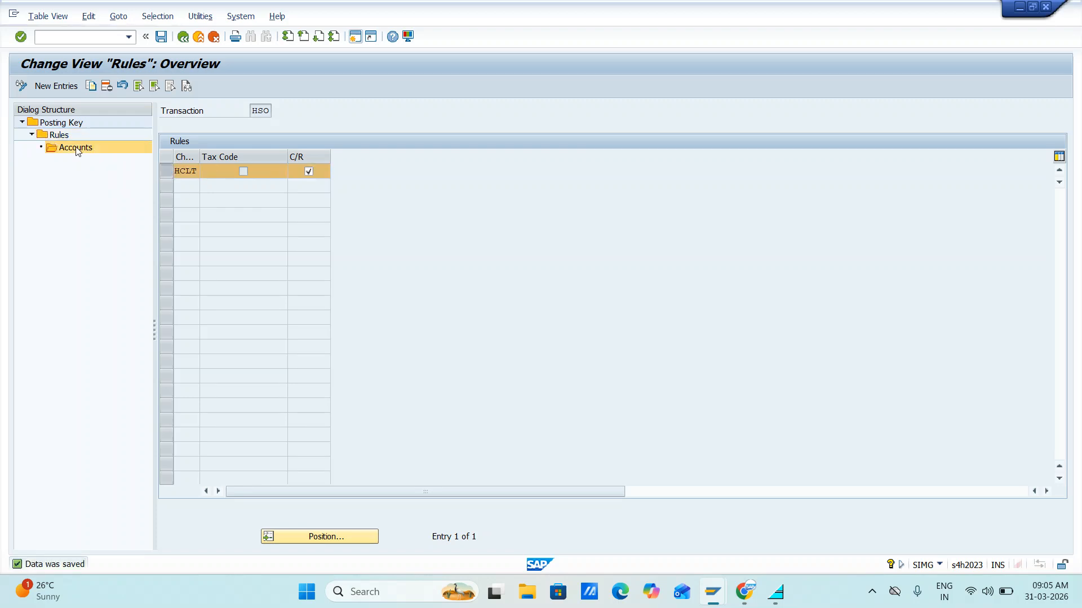
left_click(50, 86)
type("IN190001")
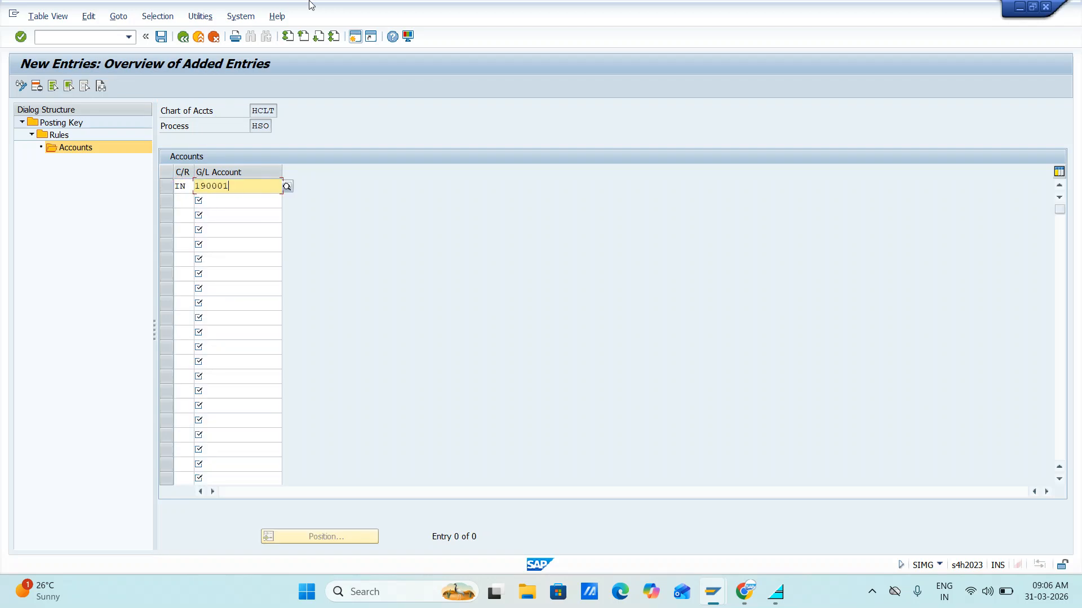
left_click(161, 37)
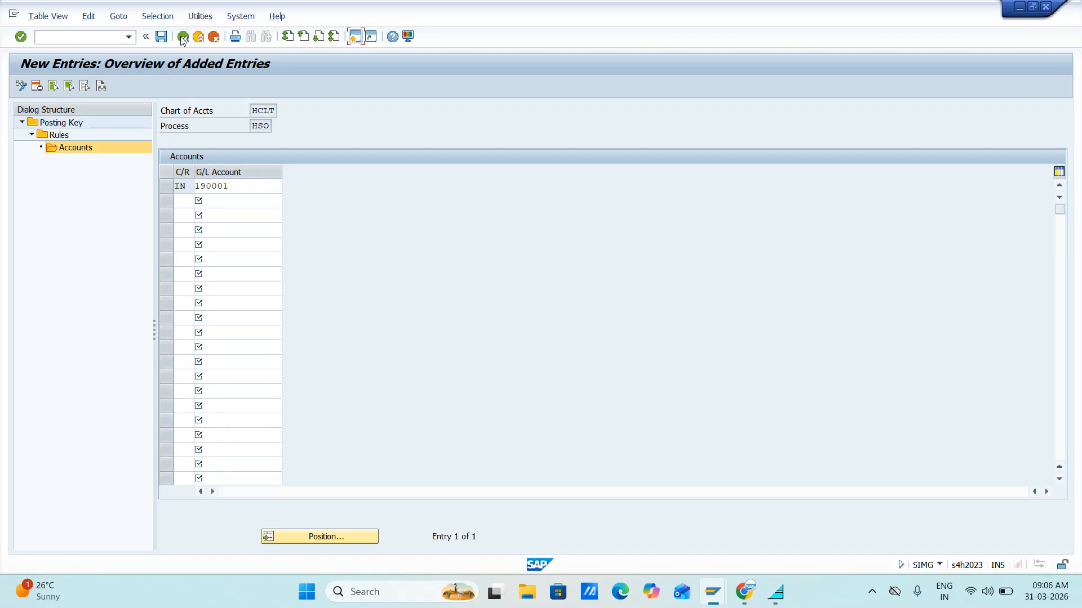
Step: Leave the tax account configuration and the implementation activities, returning to SAP Easy Access
left_click(182, 37)
left_click(184, 38)
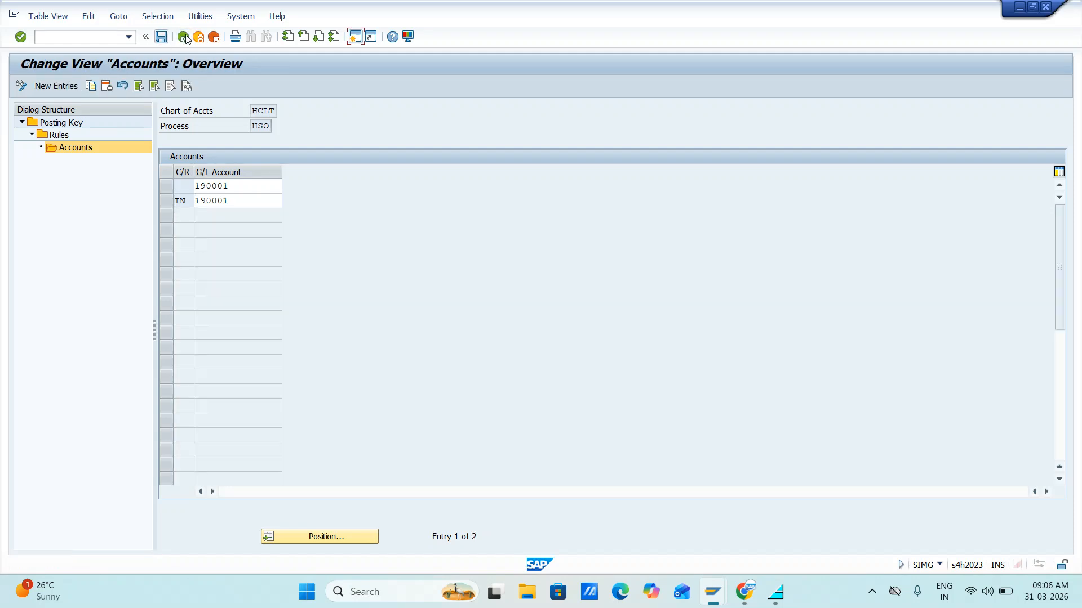
left_click(186, 39)
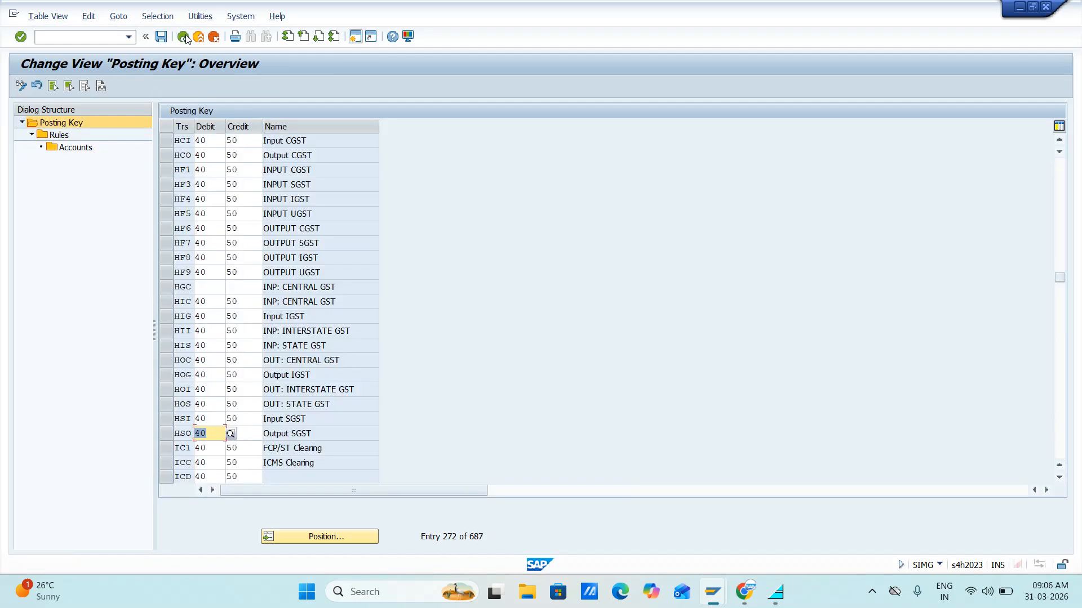
key("F10")
left_click(185, 39)
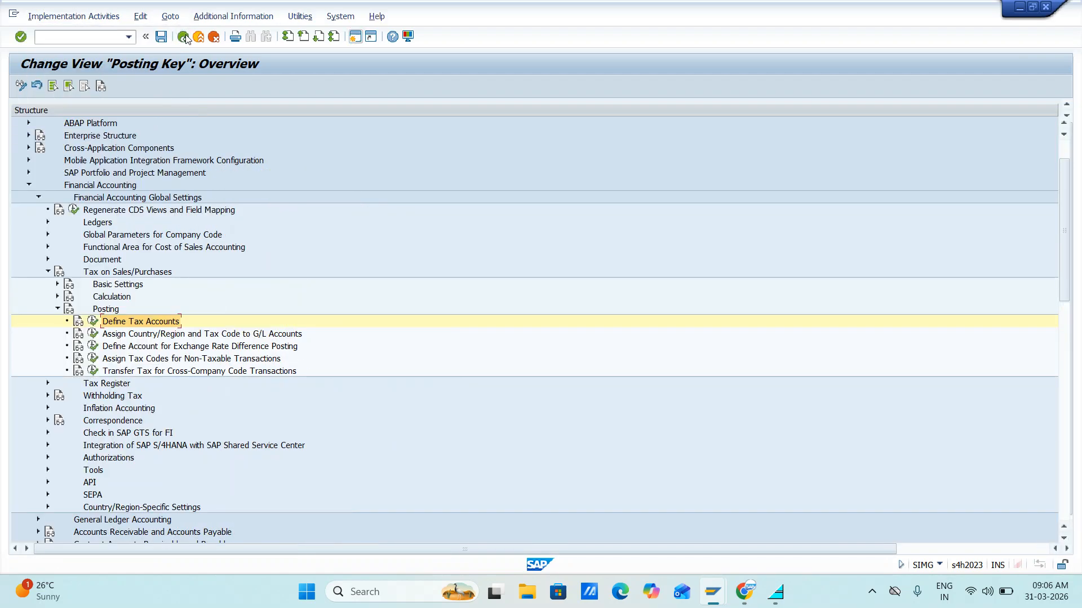
left_click(185, 39)
Step: Start transaction FTXP for country IN and open the tax rates of tax code A1
key("alt+Tab")
key("alt+Tab")
key("alt+Tab")
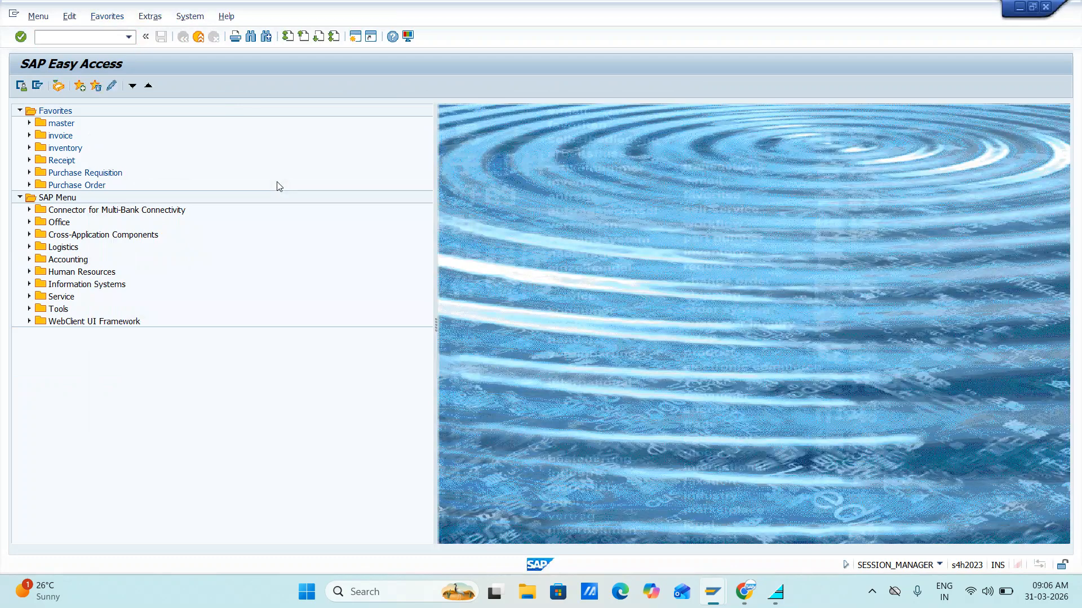
key("alt+Tab")
key("alt+shift+Tab")
type("F")
key("Return")
type("IN")
key("Return")
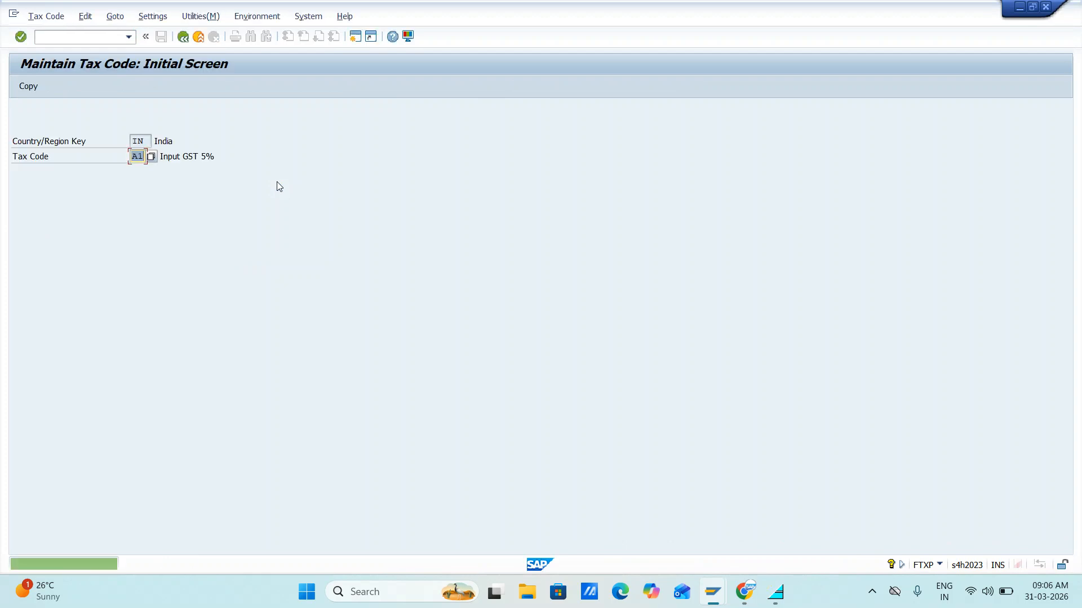
key("Return")
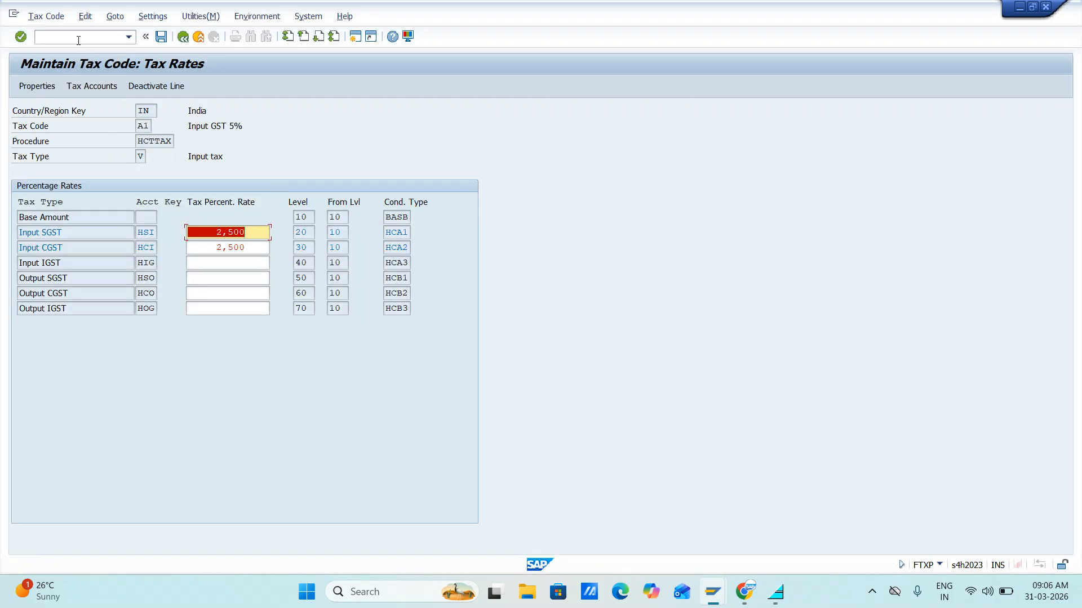
Step: Check the tax accounts of tax code A1 for chart of accounts HCLT
left_click(84, 87)
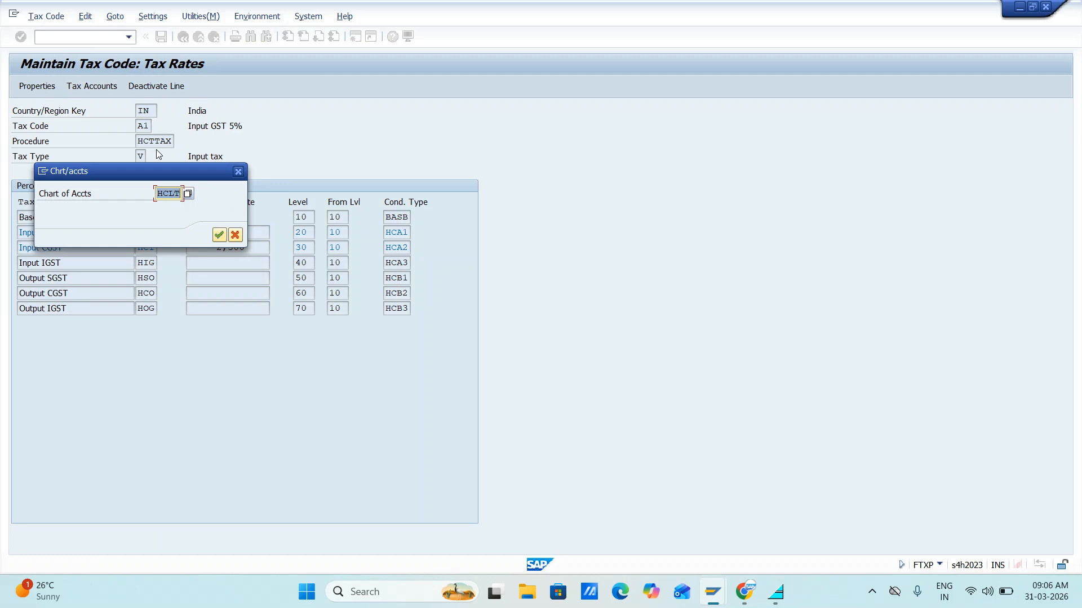
left_click(218, 236)
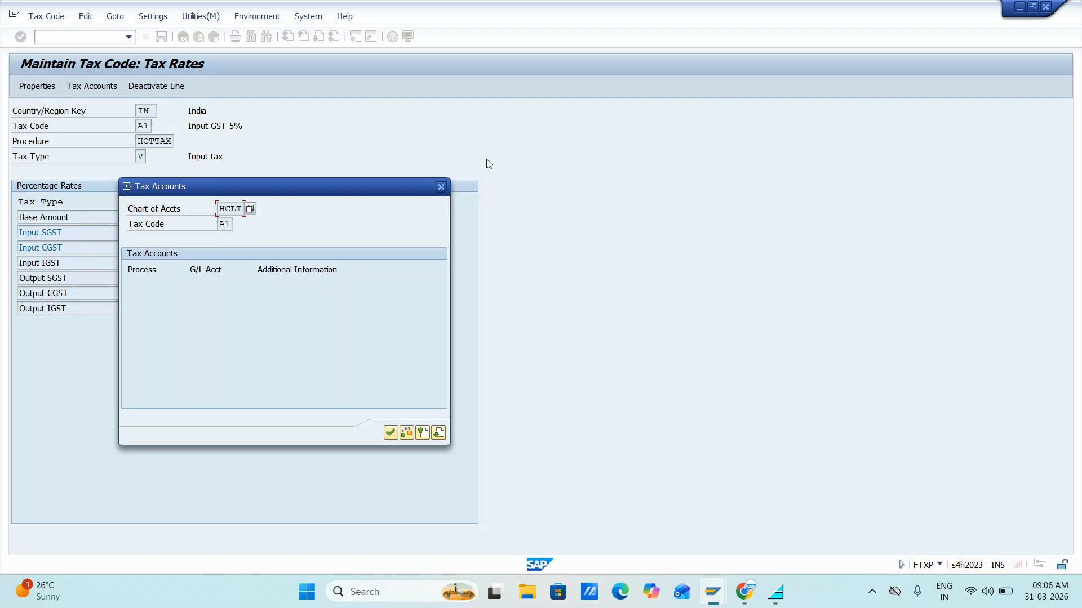
left_click(440, 188)
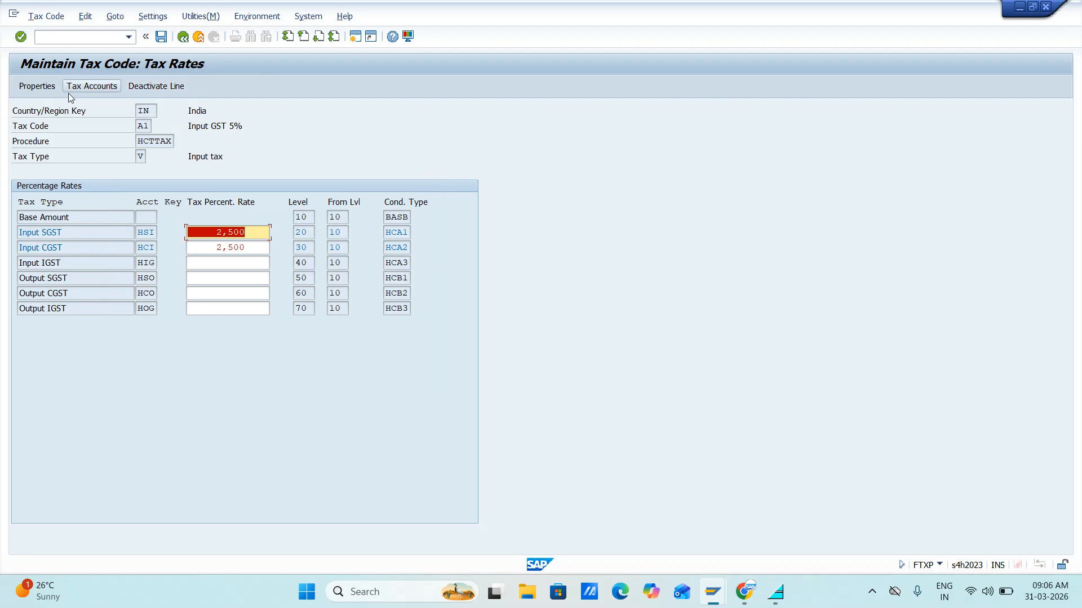
Step: Review the properties of tax code A1, recheck its tax accounts, and save the tax code
left_click(37, 86)
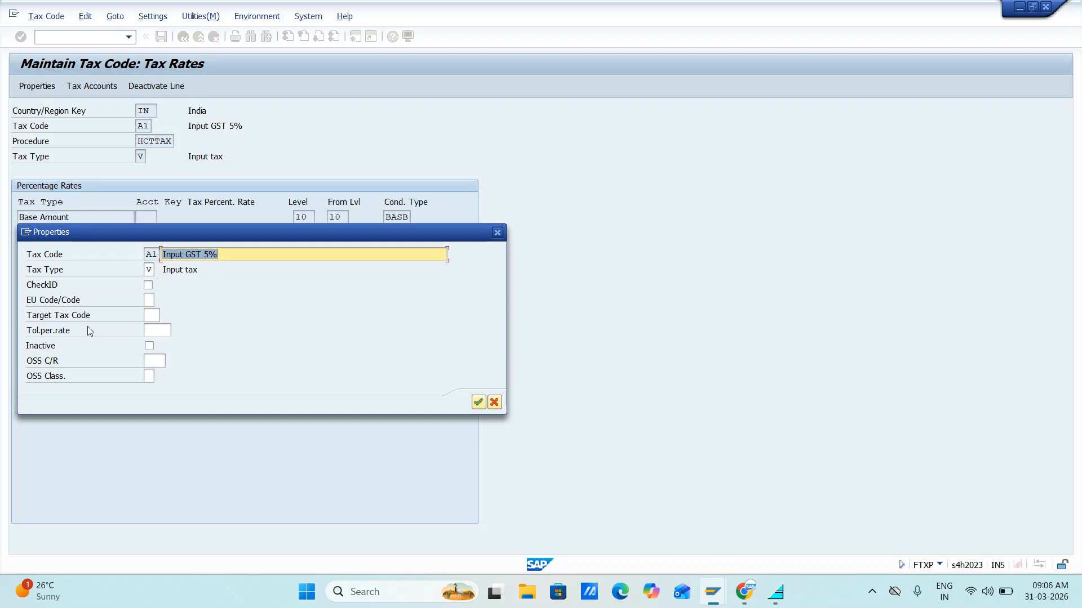
left_click(498, 233)
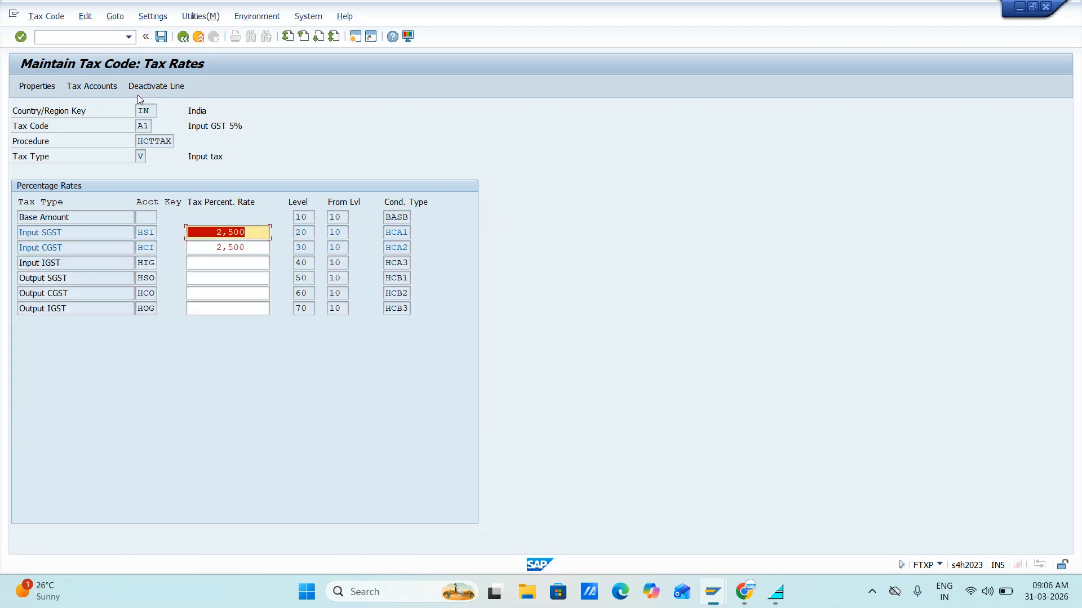
left_click(93, 87)
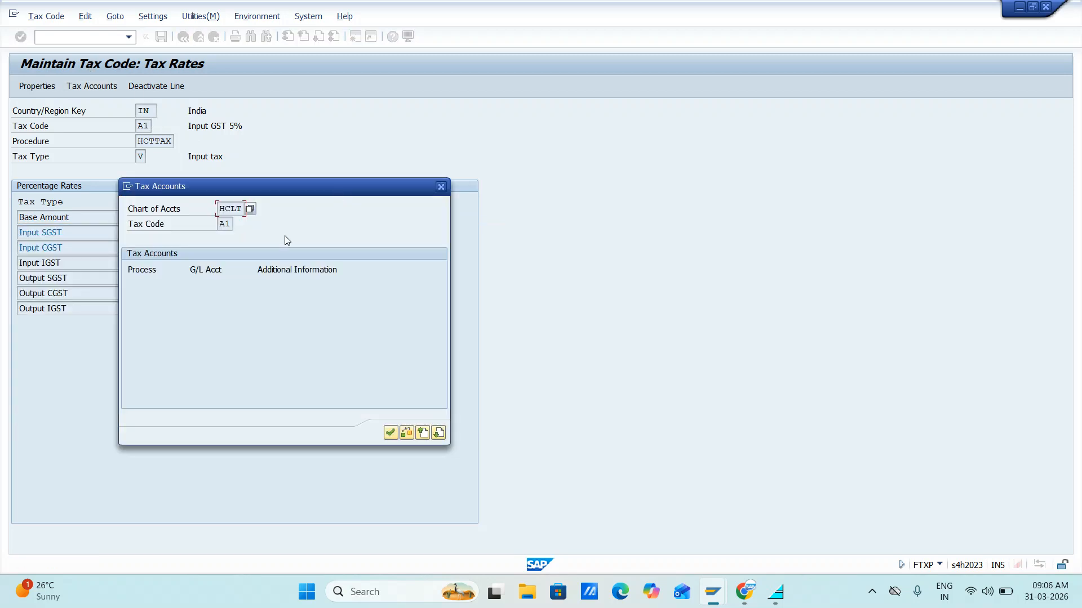
left_click(395, 432)
left_click(161, 37)
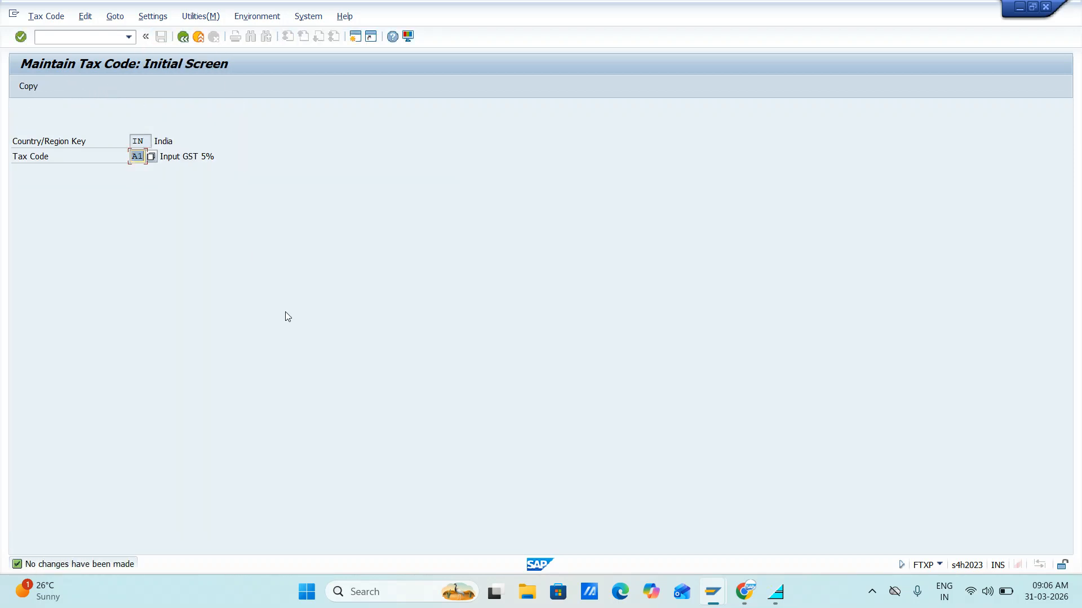
Step: Look up the tax codes in the spreadsheet and open the tax rates of tax code A3 for India
key("alt+Tab")
key("alt+Tab")
key("alt+Tab")
key("alt+shift+Tab")
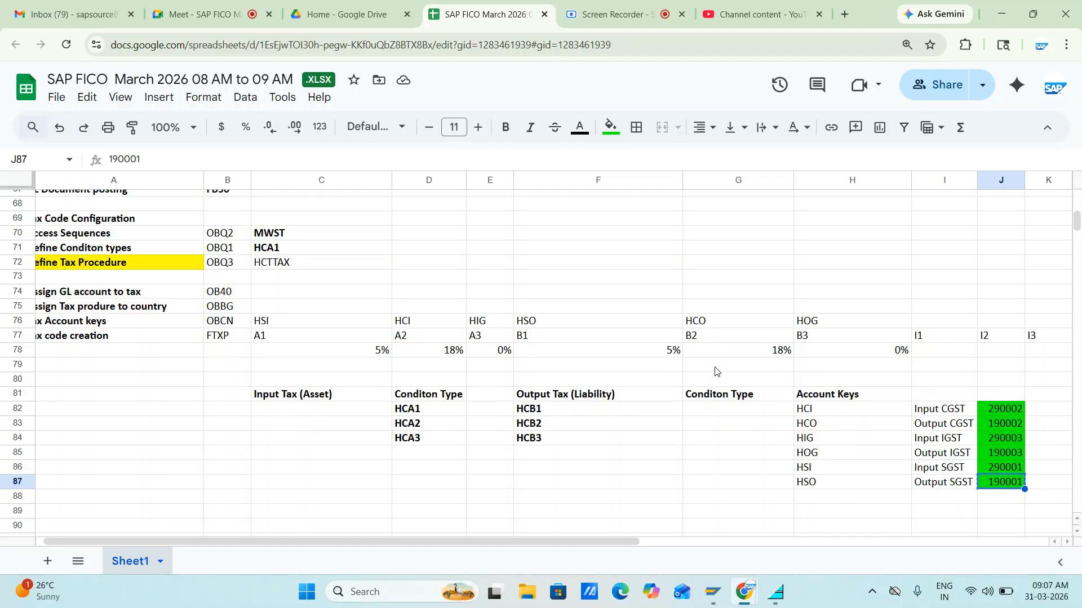
key("alt+Tab")
type("A3")
key("Return")
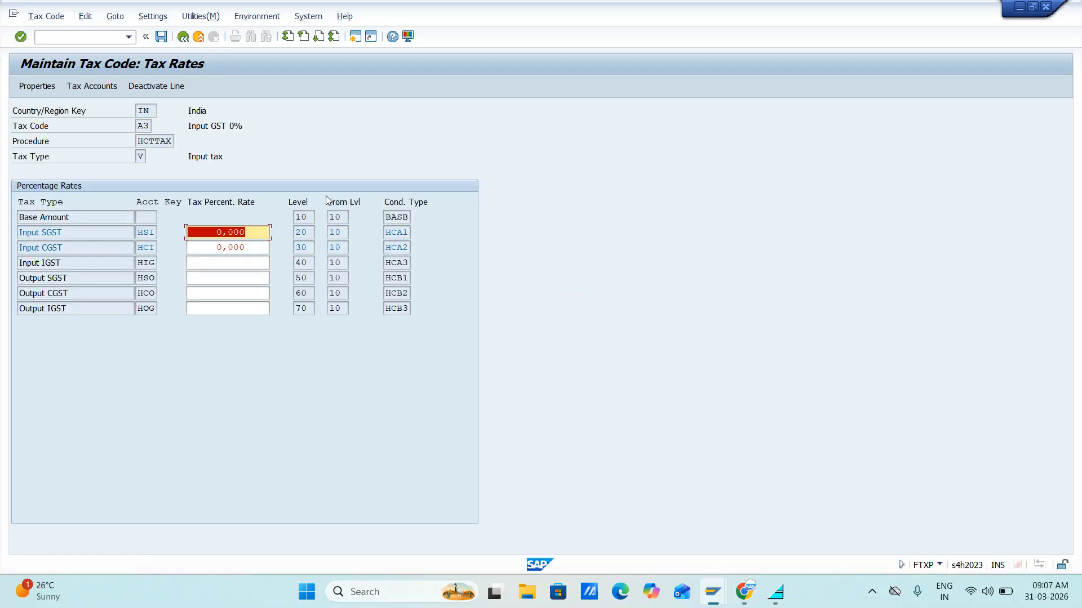
Step: Check the tax accounts of tax code A3 for chart of accounts HCLT and save the tax code
left_click(92, 86)
left_click(220, 235)
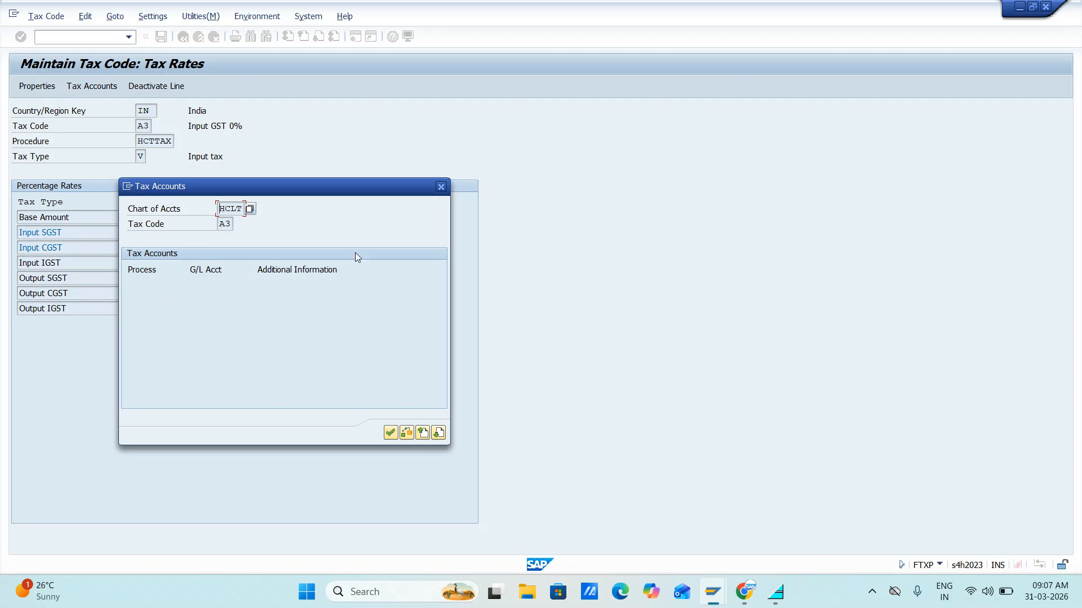
left_click(441, 187)
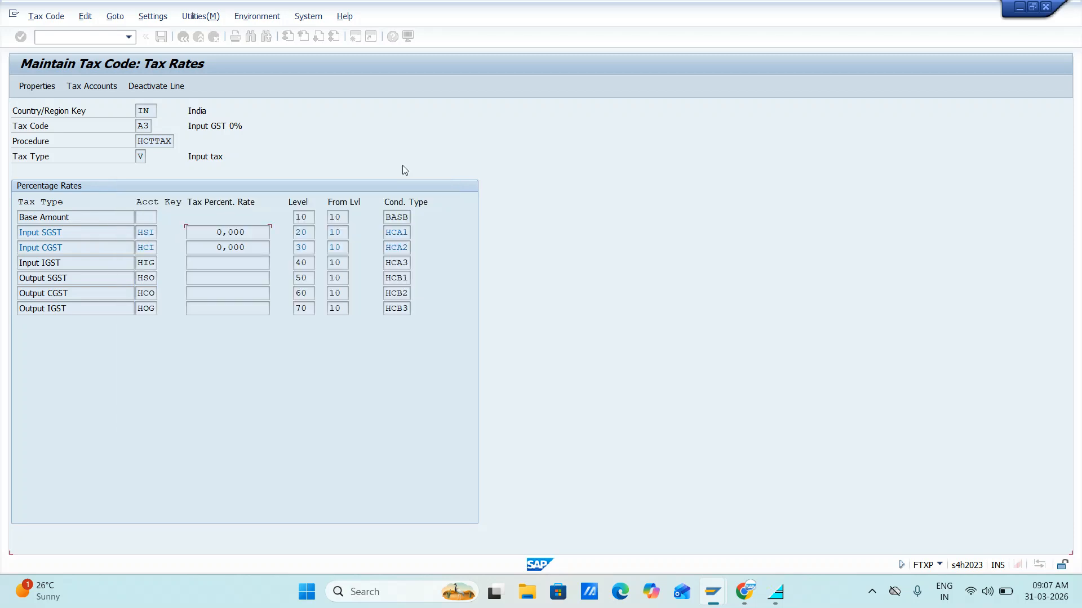
left_click(161, 37)
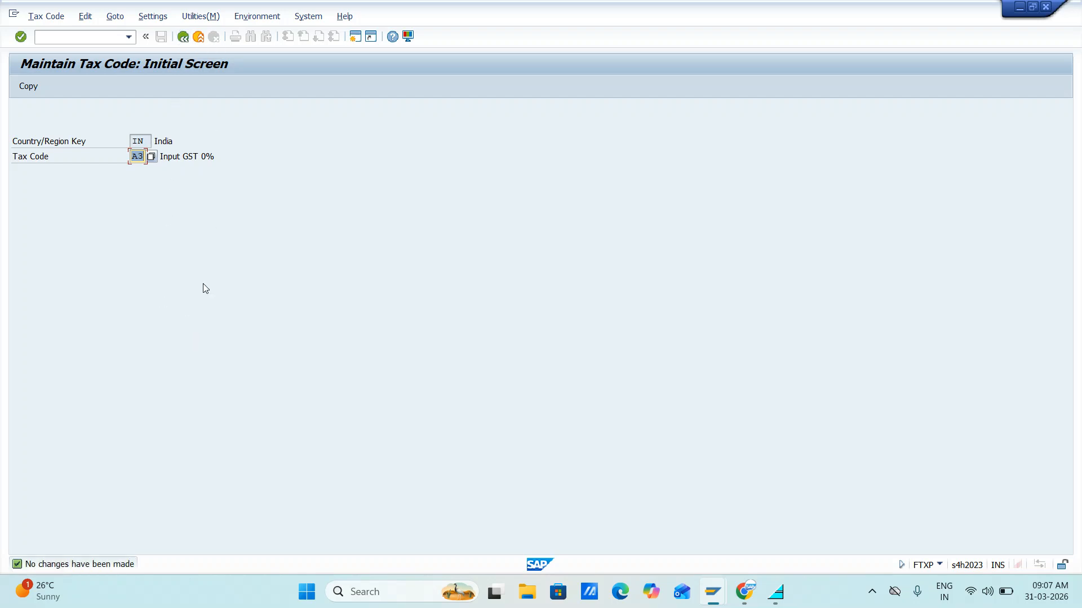
Step: Switch to the SAP Easy Access session and start transaction OB40
key("alt+Tab")
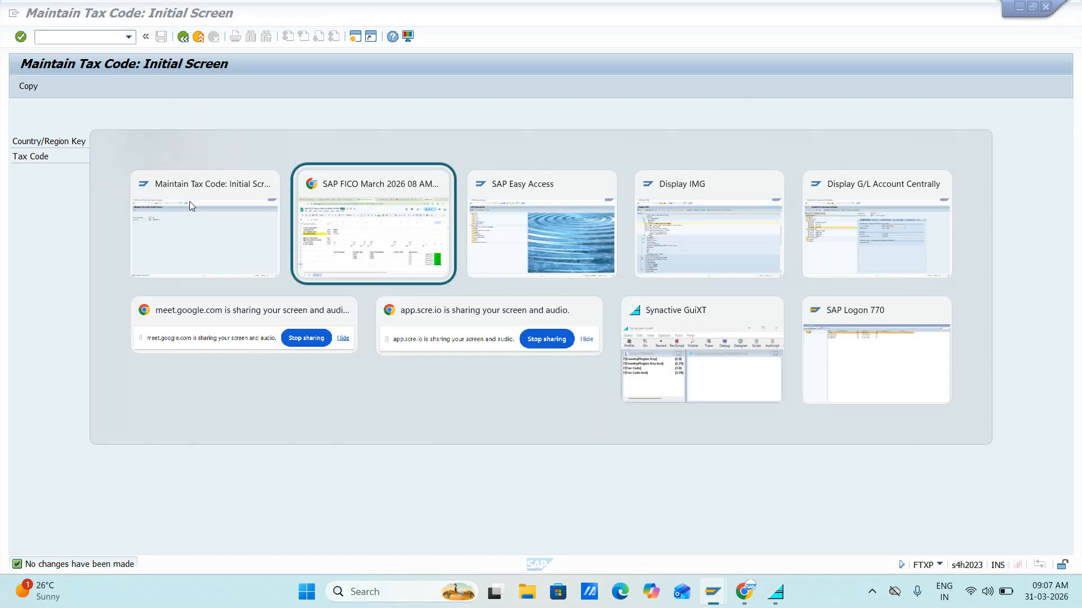
key("alt+Tab")
key("alt+Tab")
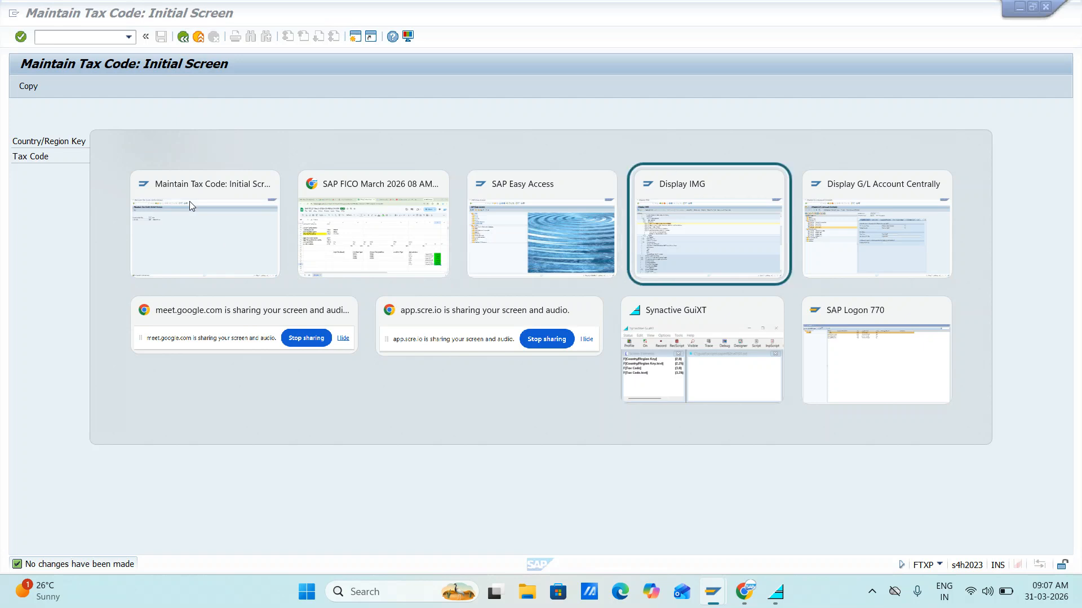
key("alt+shift+Tab")
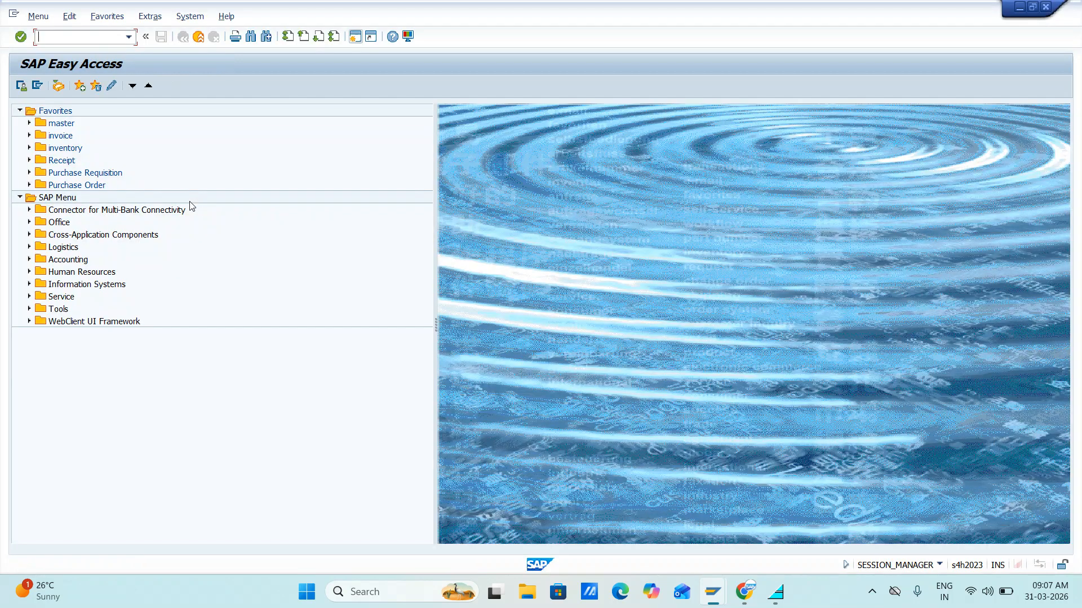
type("OB40")
key("Return")
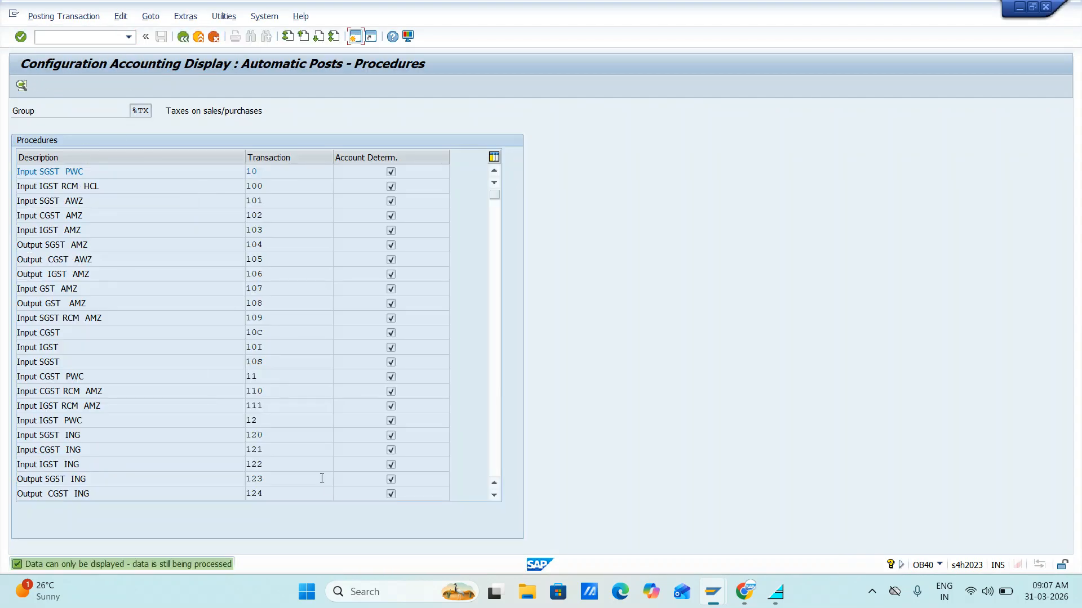
Step: Check the account keys in the spreadsheet and look through the tax procedures for transaction HIC
scroll(277, 444, "down", 5)
scroll(277, 439, "down", 5)
key("alt+Tab")
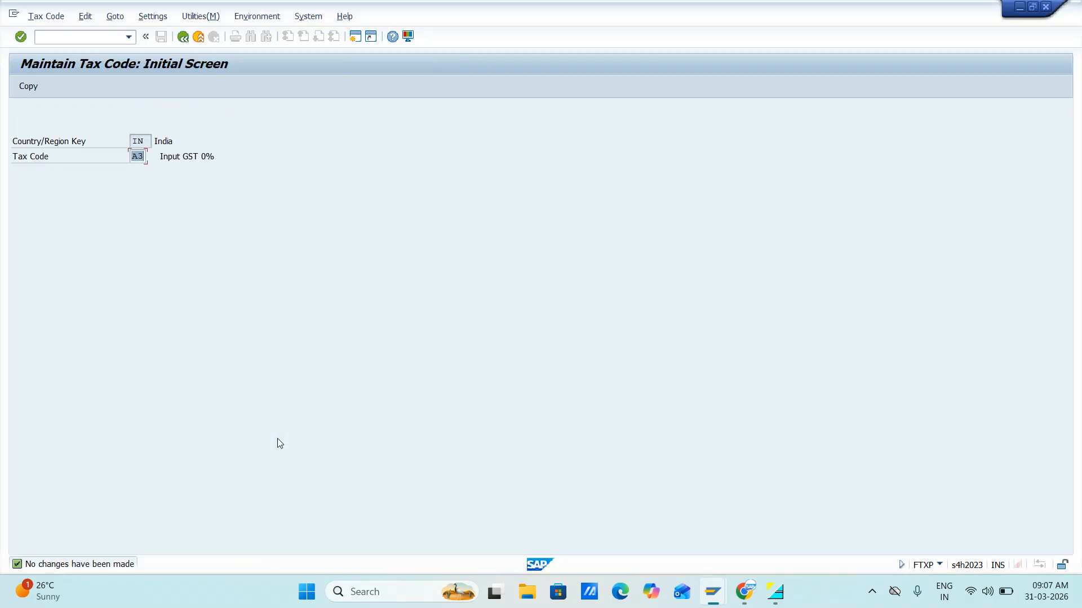
key("alt+Tab")
key("alt+Tab")
key("alt+Tab")
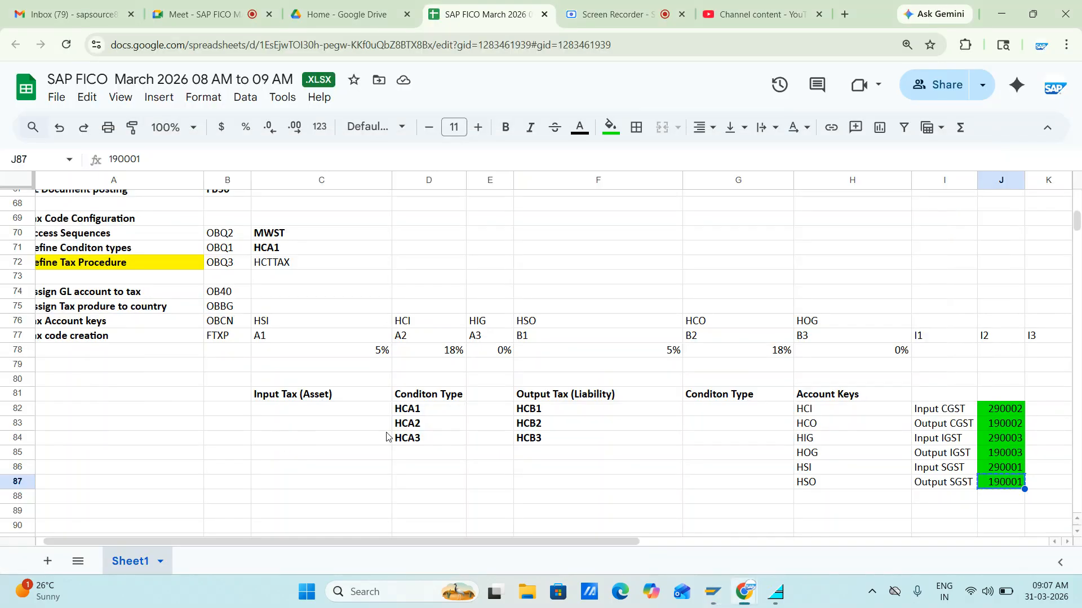
key("alt+Tab")
scroll(204, 370, "down", 20)
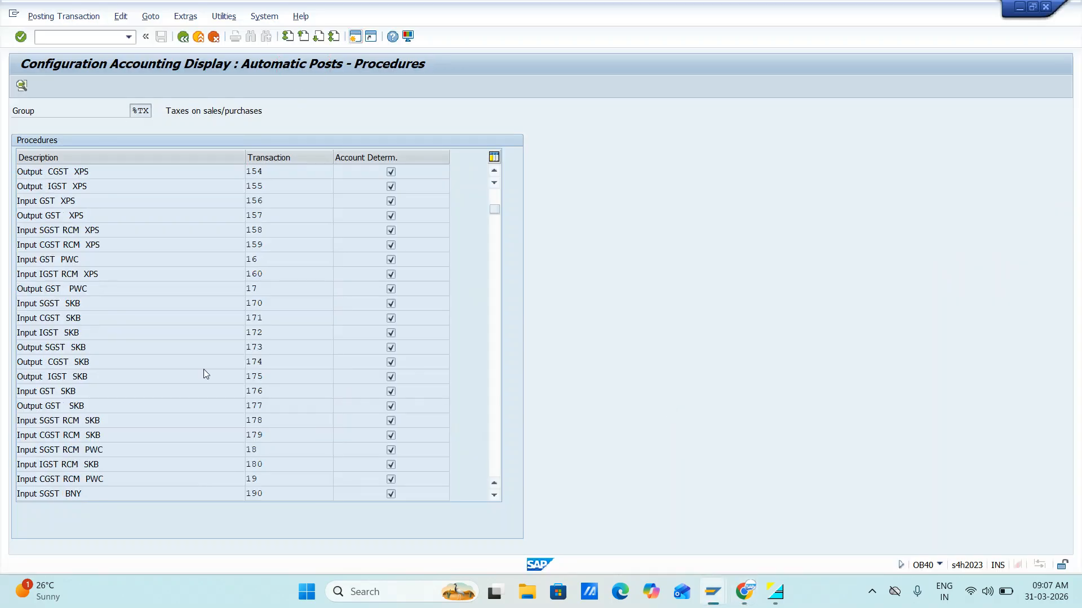
scroll(204, 370, "down", 20)
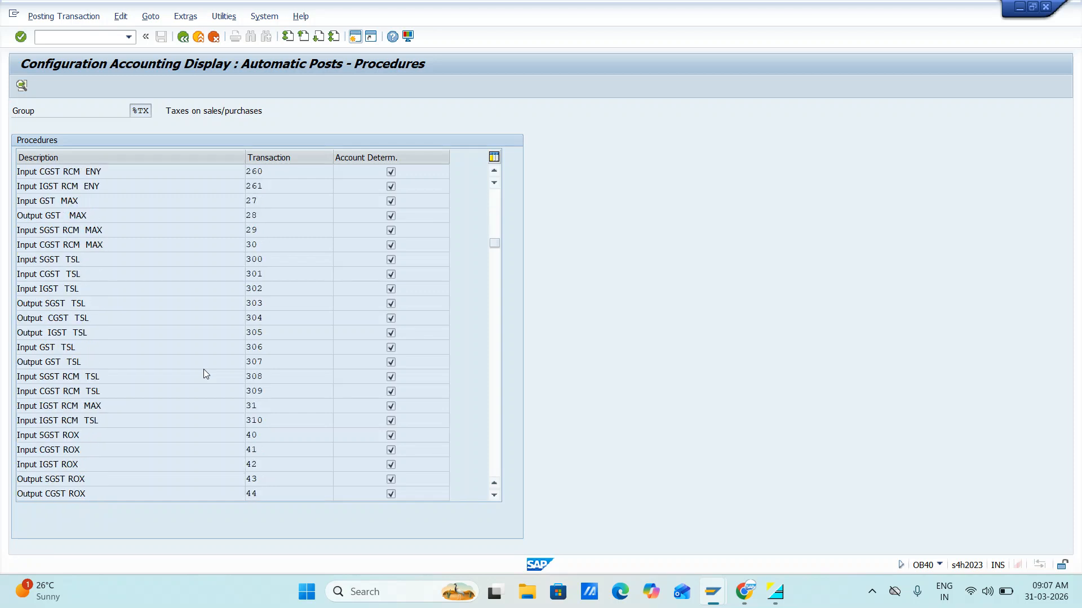
scroll(204, 374, "down", 20)
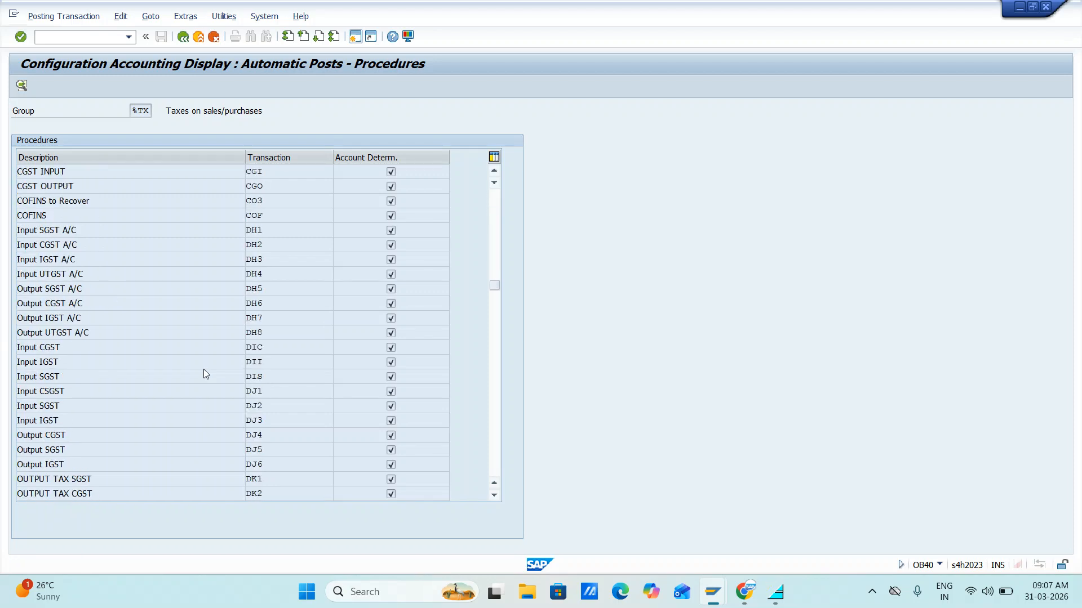
scroll(204, 374, "down", 4)
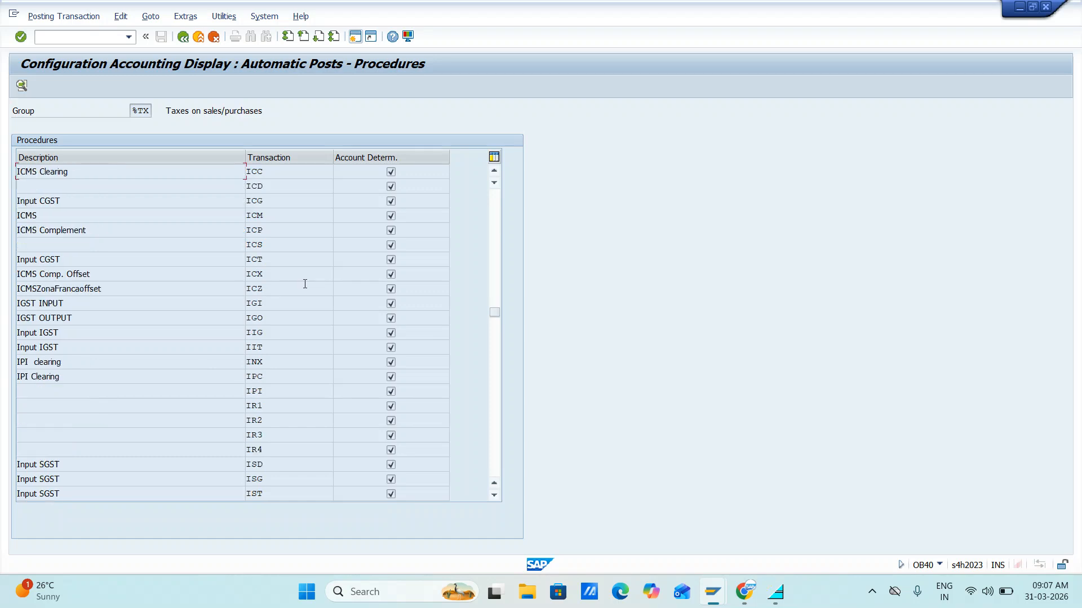
scroll(296, 214, "up", 2)
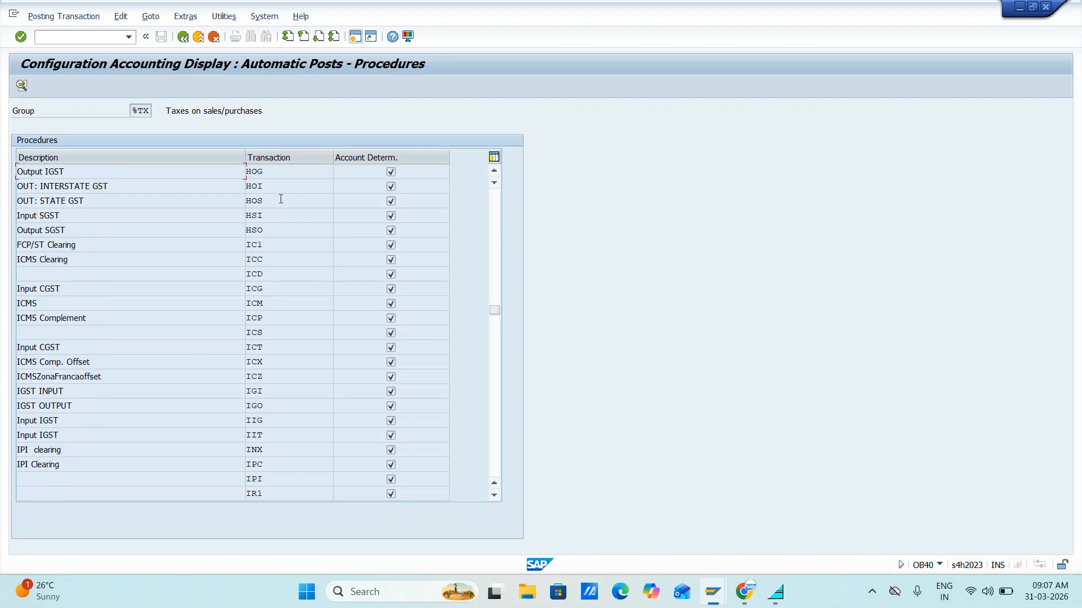
scroll(263, 187, "up", 3)
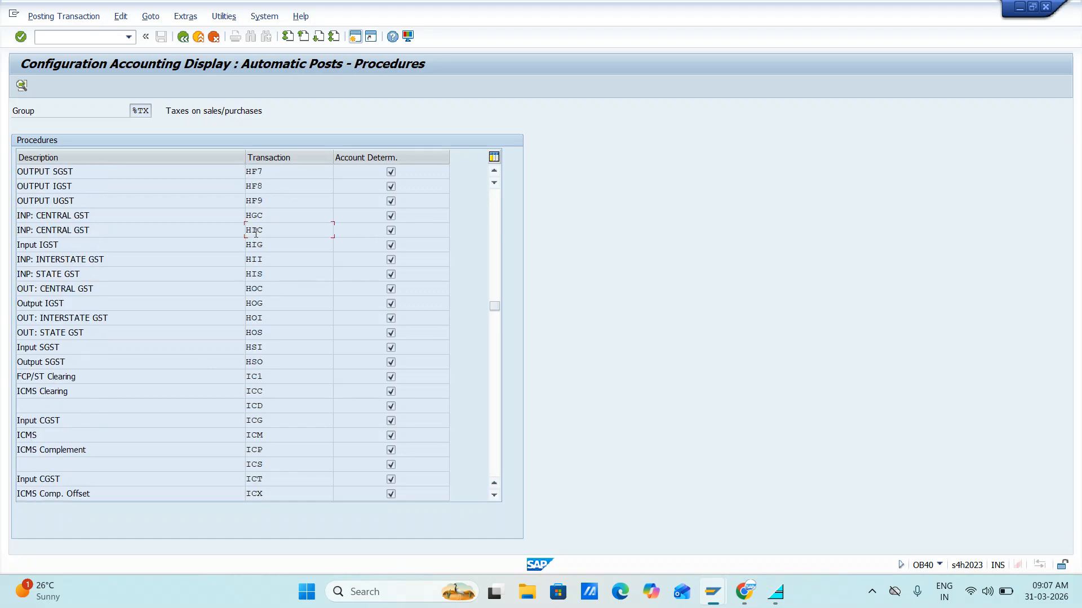
Step: Inspect the rules, posting keys and account assignment of transaction HIC for chart of accounts HCLT, then return to the procedures
left_click(22, 86)
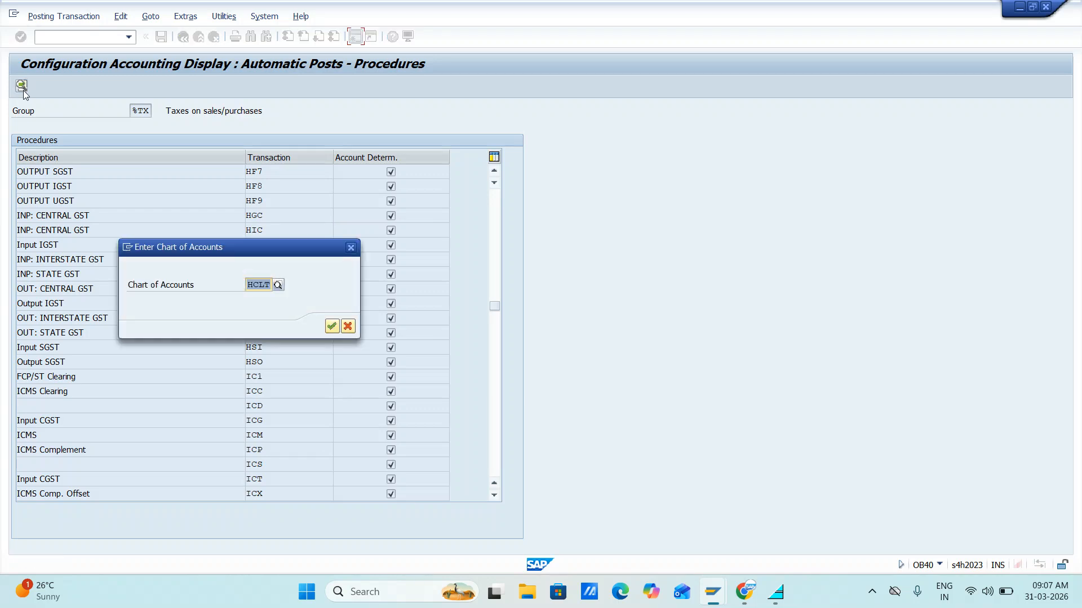
left_click(332, 327)
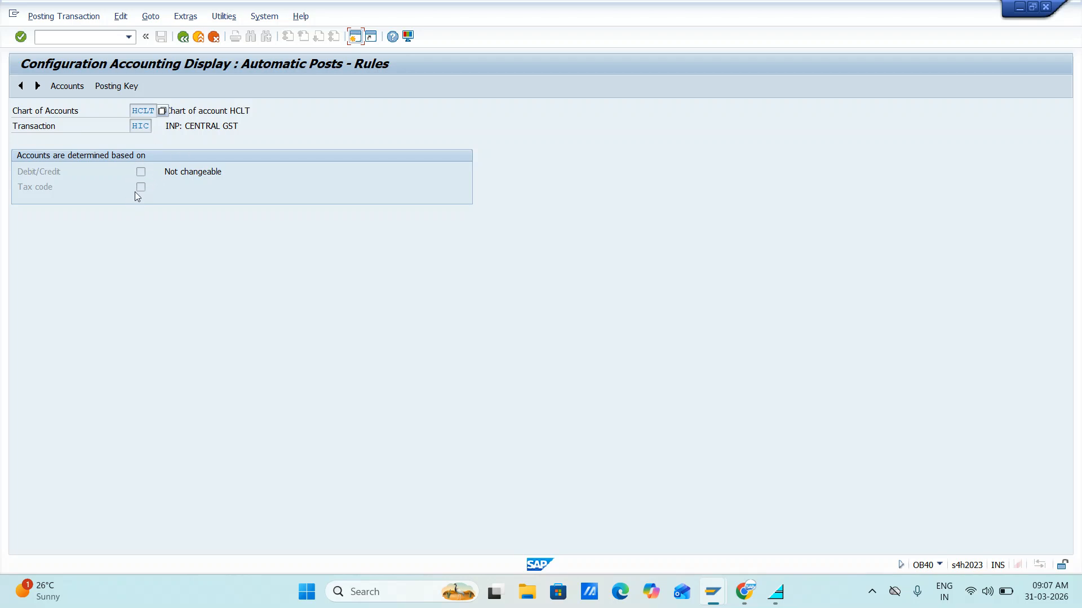
left_click(120, 85)
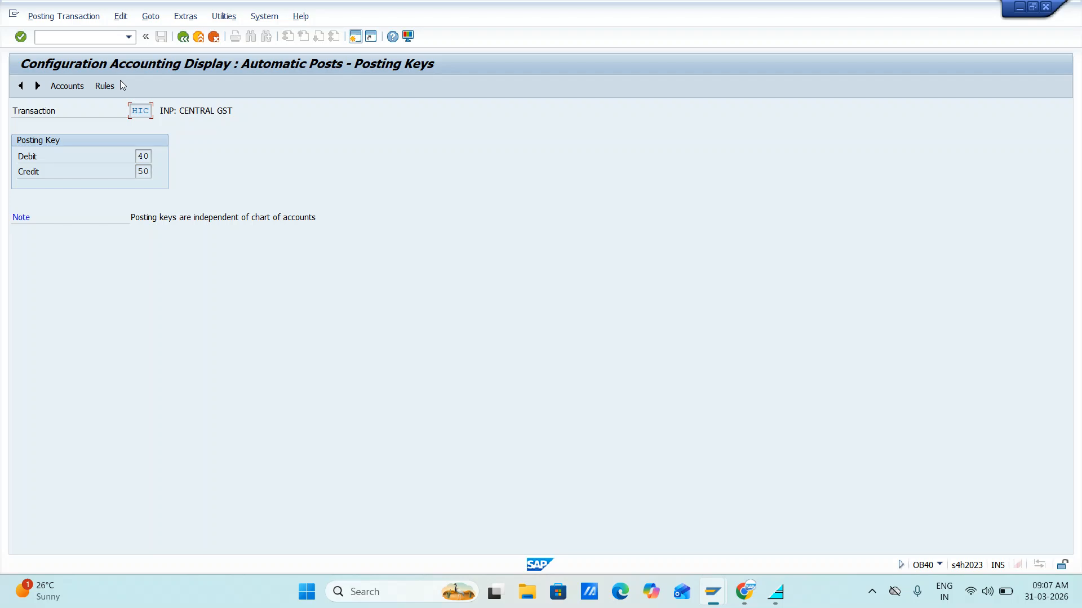
left_click(82, 88)
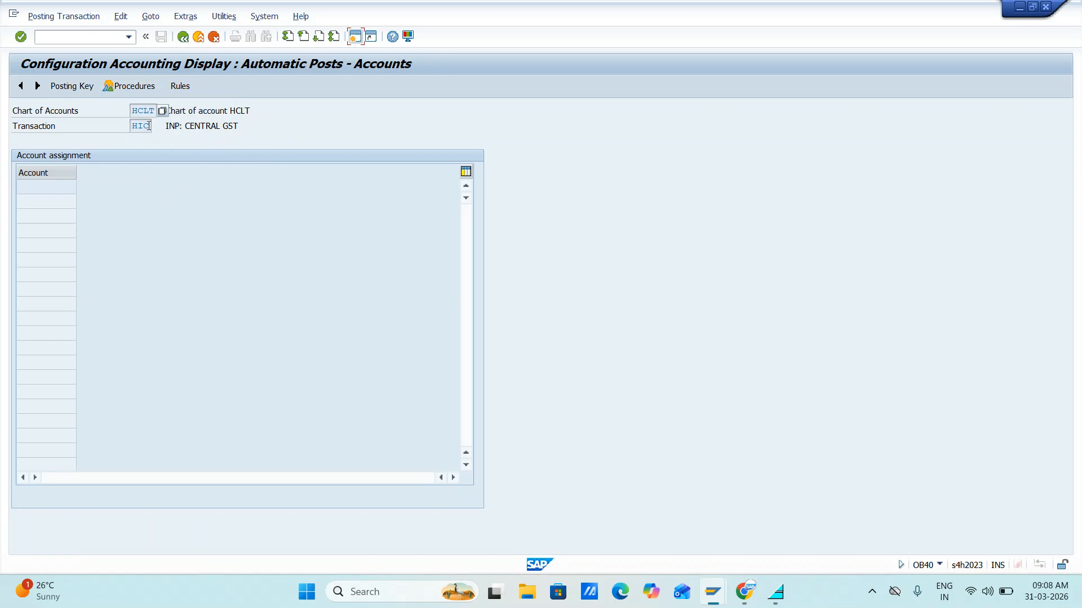
left_click(188, 41)
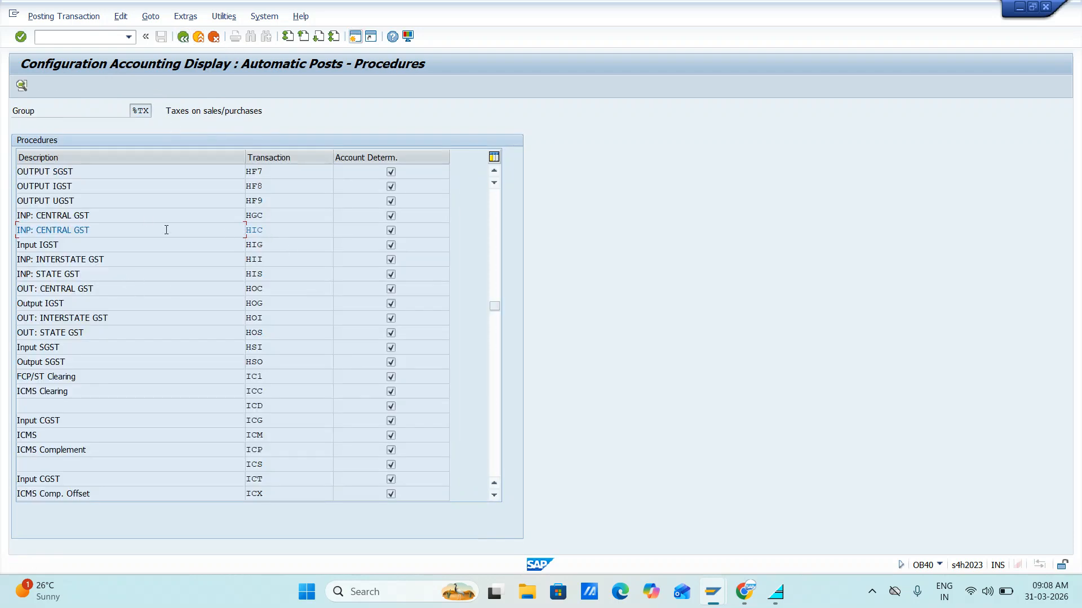
Step: Check the account keys in the spreadsheet, inspect the account determination of transaction HCI (Input CGST), and leave OB40
key("alt+Tab")
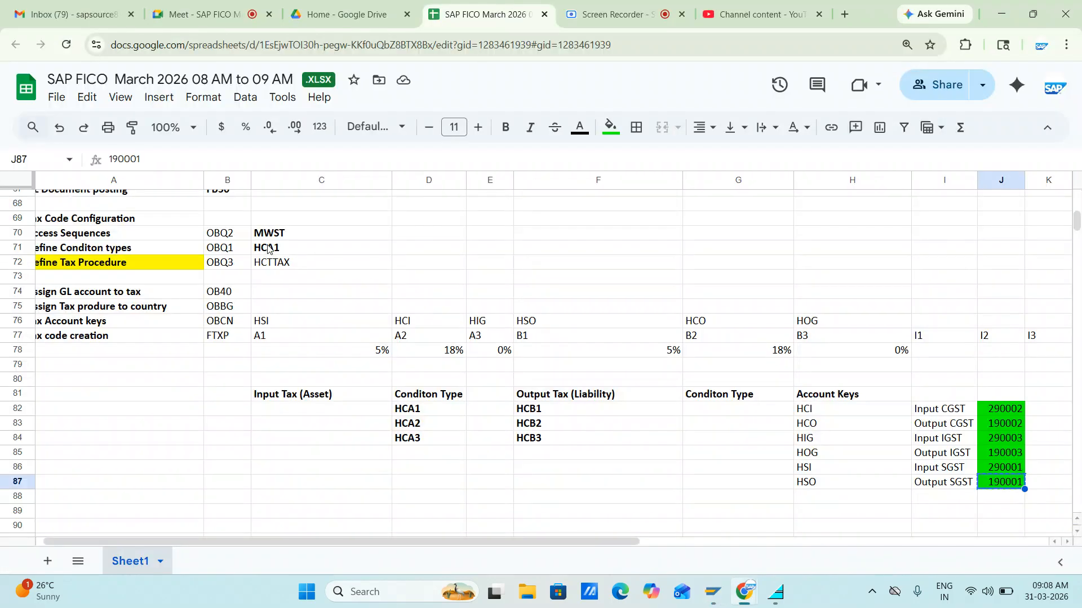
key("alt+Tab")
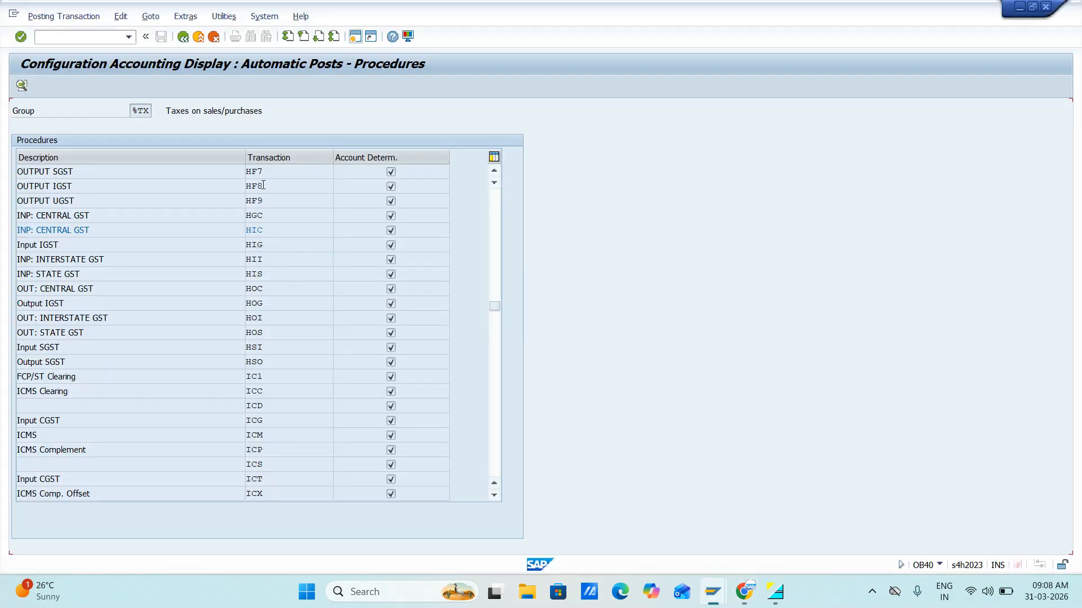
scroll(263, 185, "up", 2)
scroll(263, 186, "up", 1)
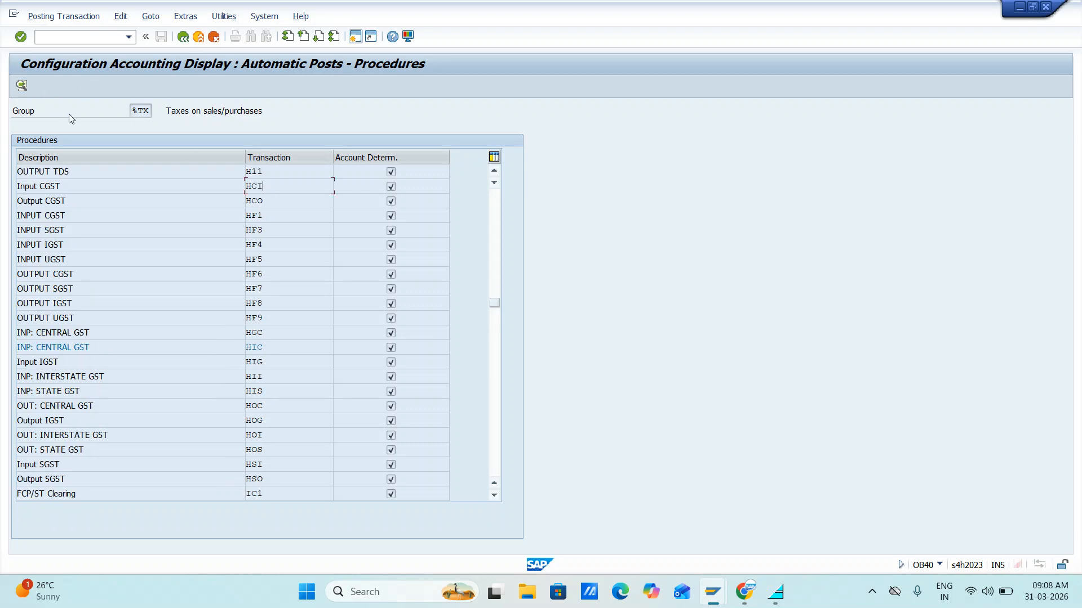
left_click(22, 86)
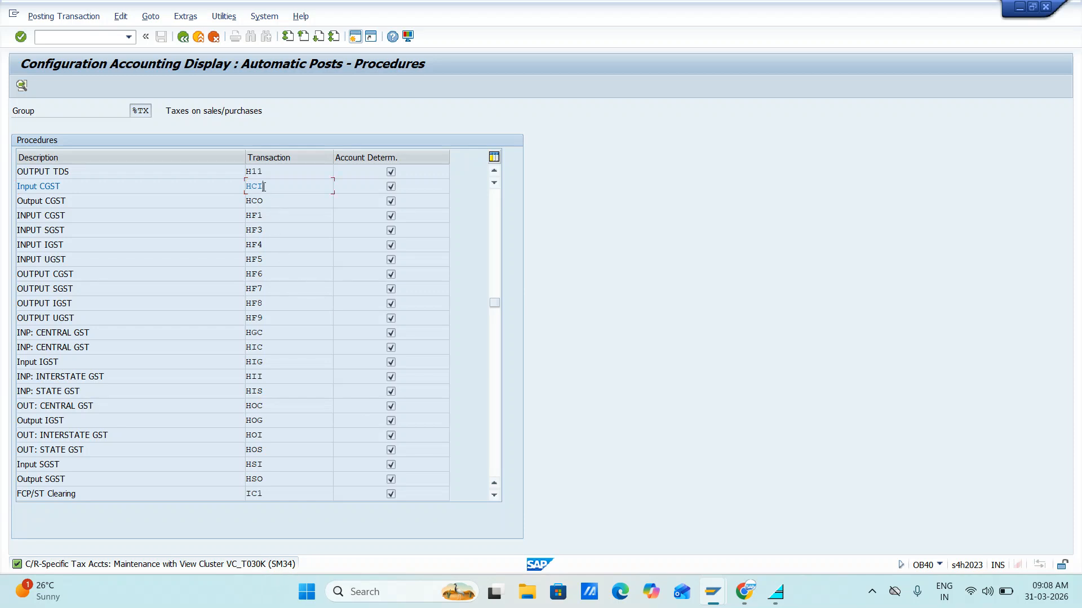
left_click(21, 87)
scroll(283, 409, "down", 1)
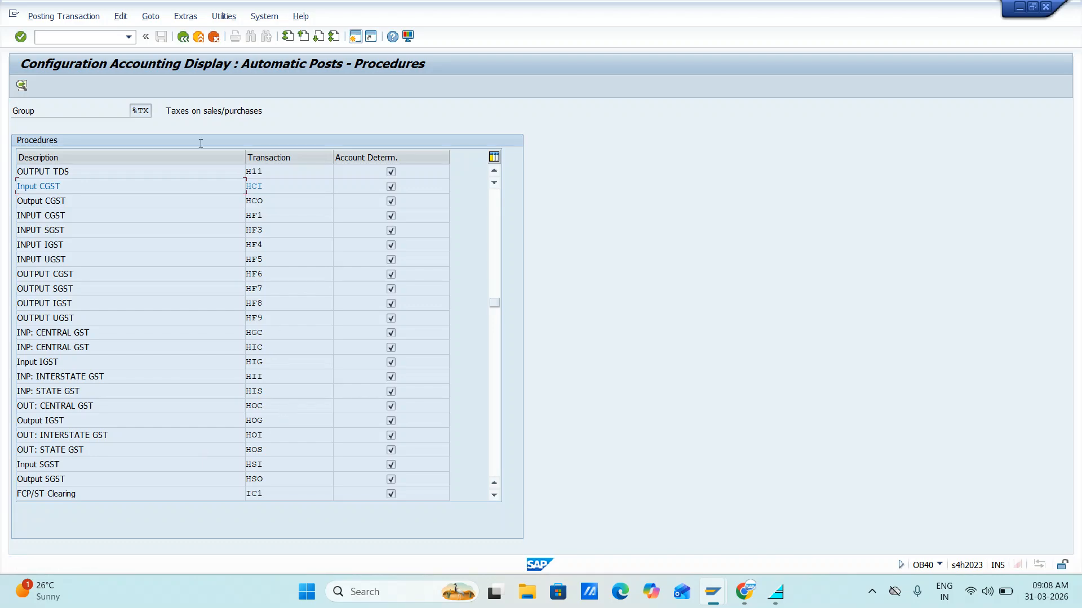
left_click(182, 38)
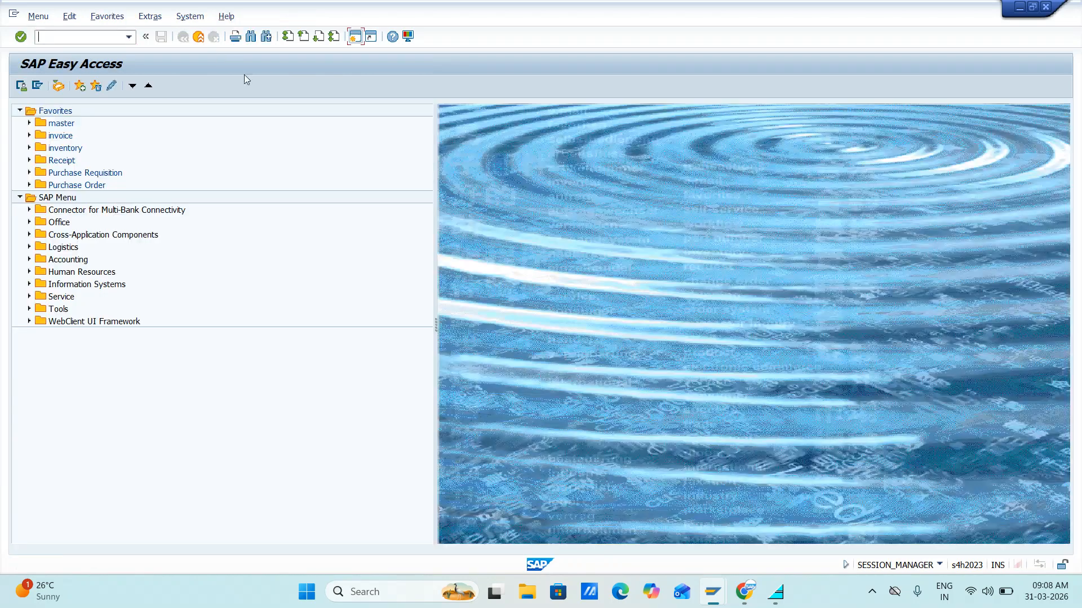
Step: Return to the Display IMG session and close all SAP sessions with the command /NEX
key("alt+Tab")
key("alt+Tab")
key("alt+Tab")
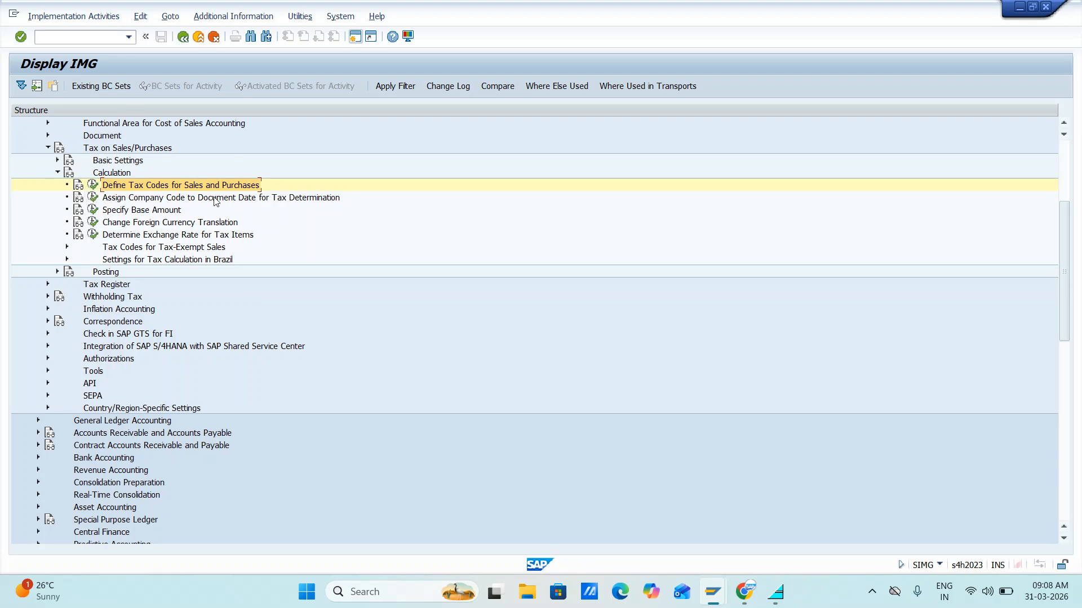
key("alt+Tab")
left_click(312, 212)
left_click(184, 37)
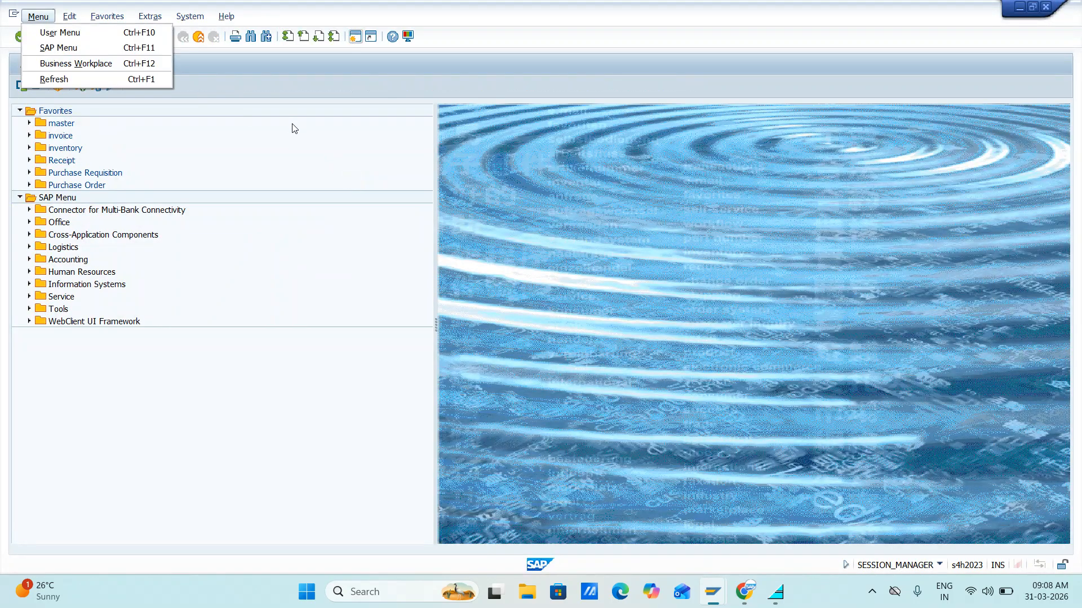
key("alt+Tab")
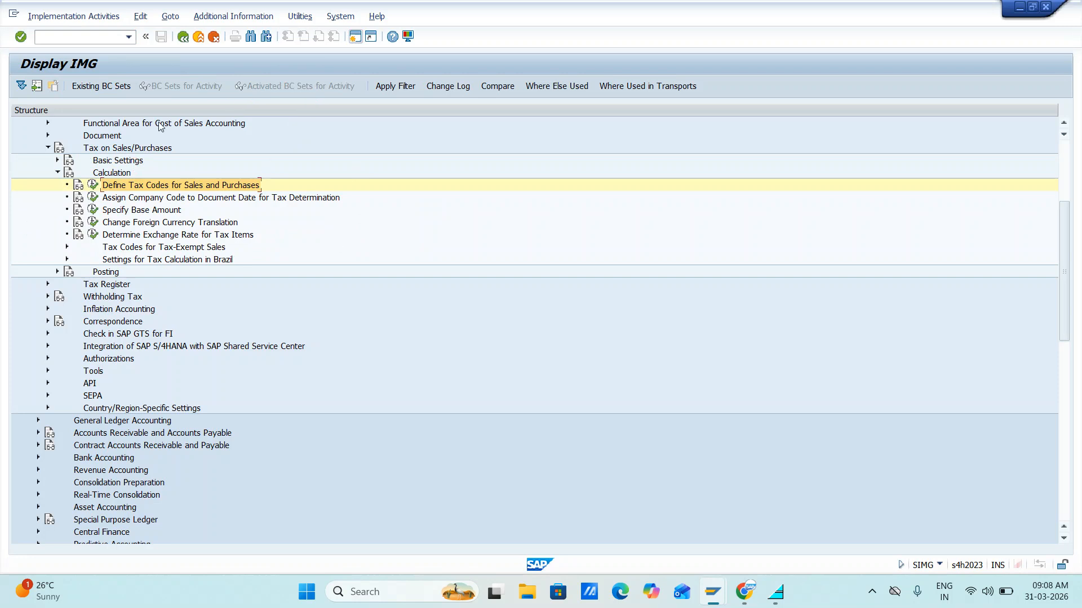
type("/NEX")
key("Return")
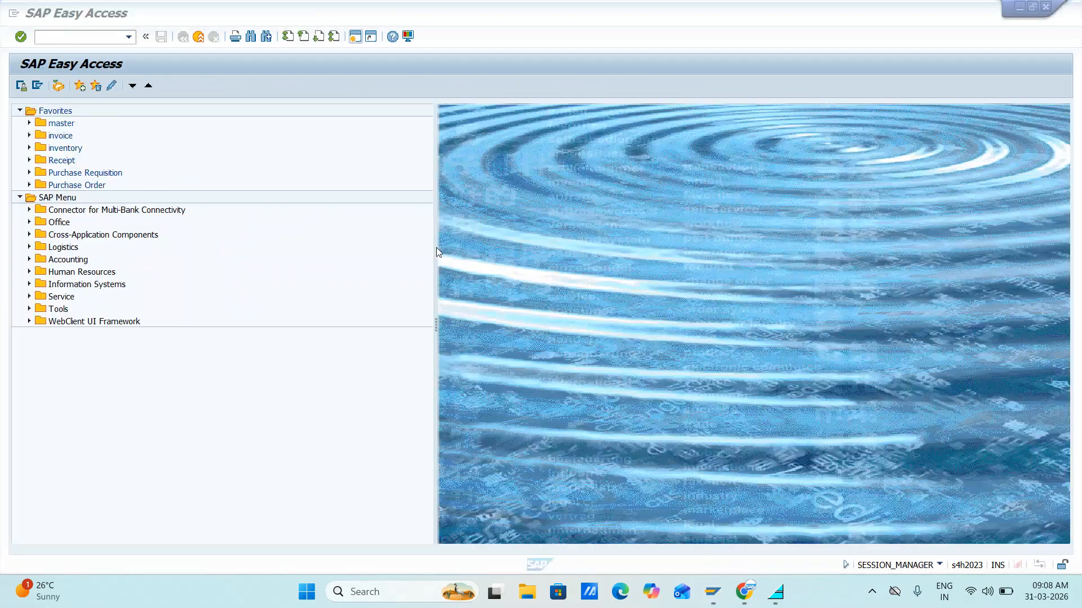
Step: Switch to the Chrome browser and open the ongoing Google Meet call
key("alt+Tab")
left_click(439, 252)
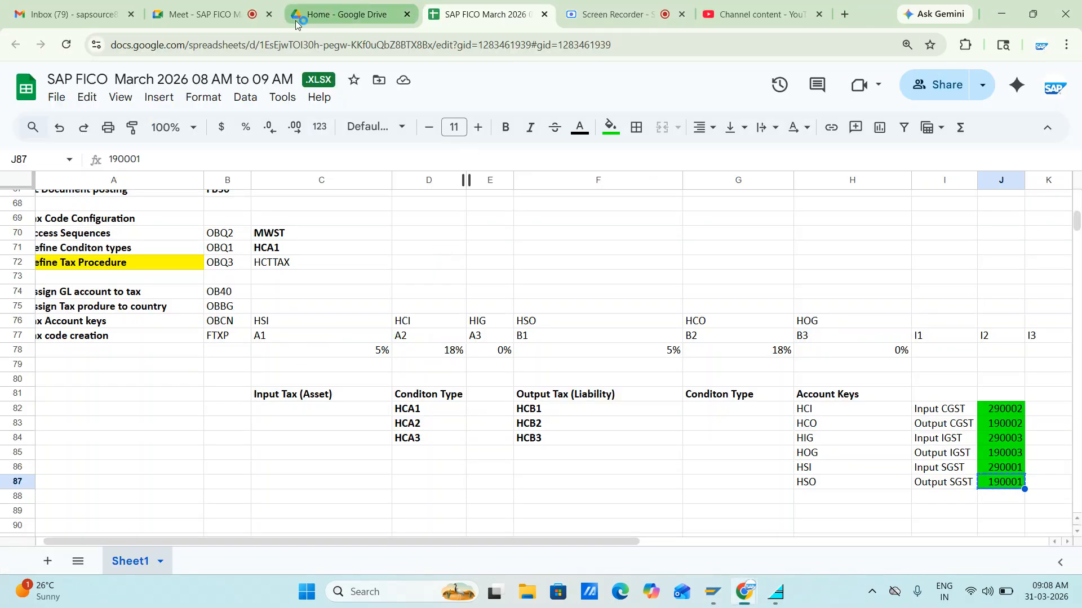
left_click(201, 17)
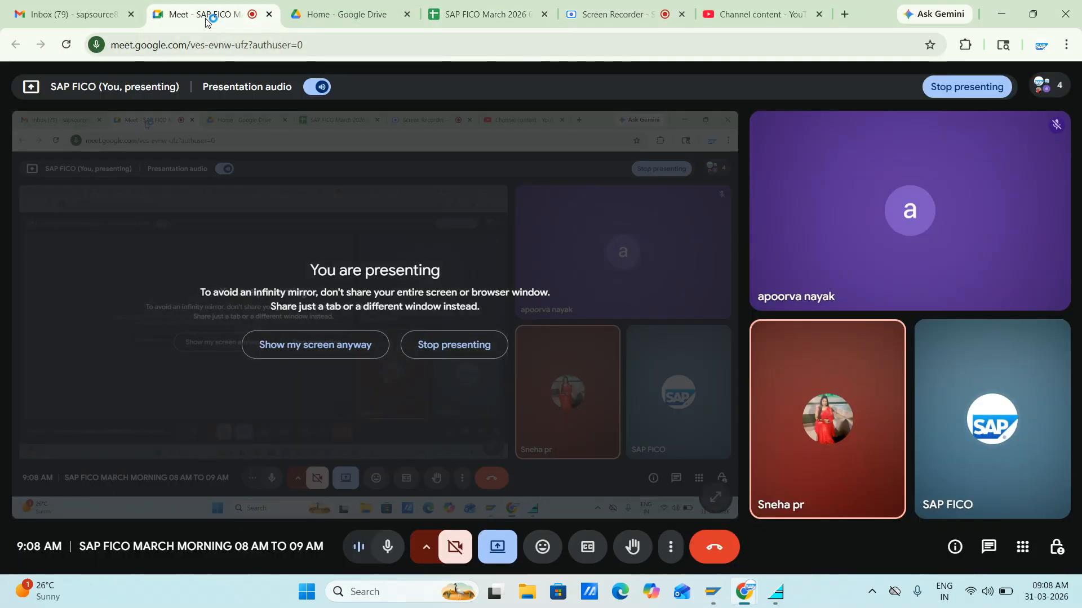